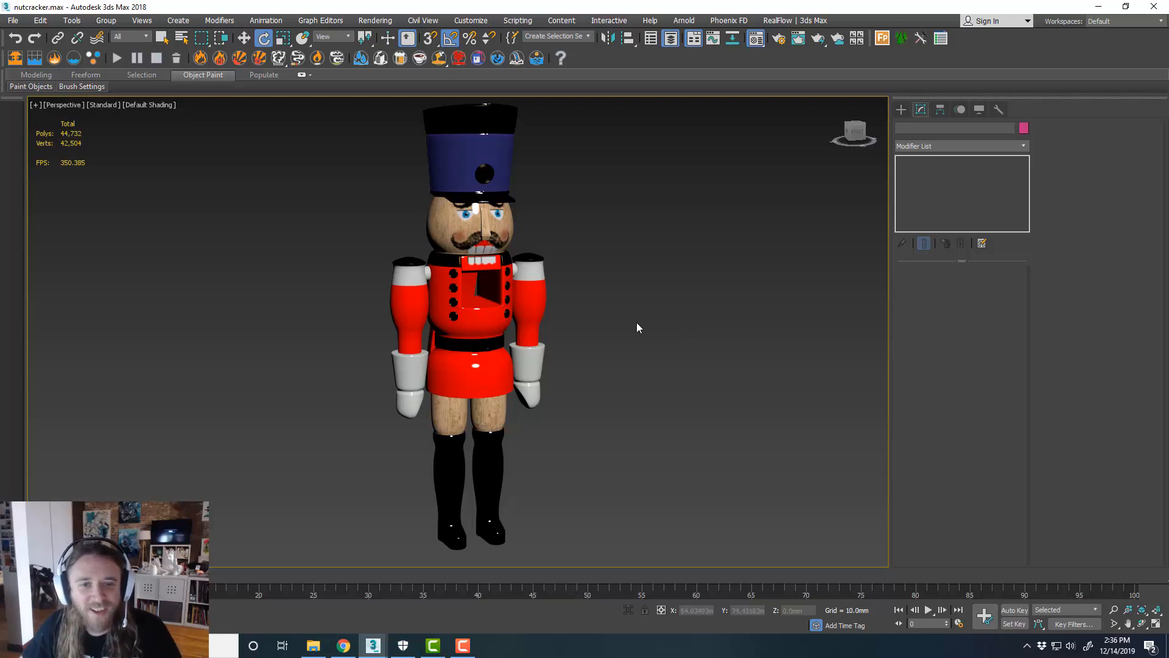
Examine the nutcracker model's overall shape, arms and mouth in the Perspective view
{"action": "middle_click_drag", "start_coordinate": [556, 308], "coordinate": [637, 334]}
{"action": "scroll", "coordinate": [611, 319], "scroll_direction": "down", "scroll_amount": 3}
{"action": "scroll", "coordinate": [536, 347], "scroll_direction": "up", "scroll_amount": 3}
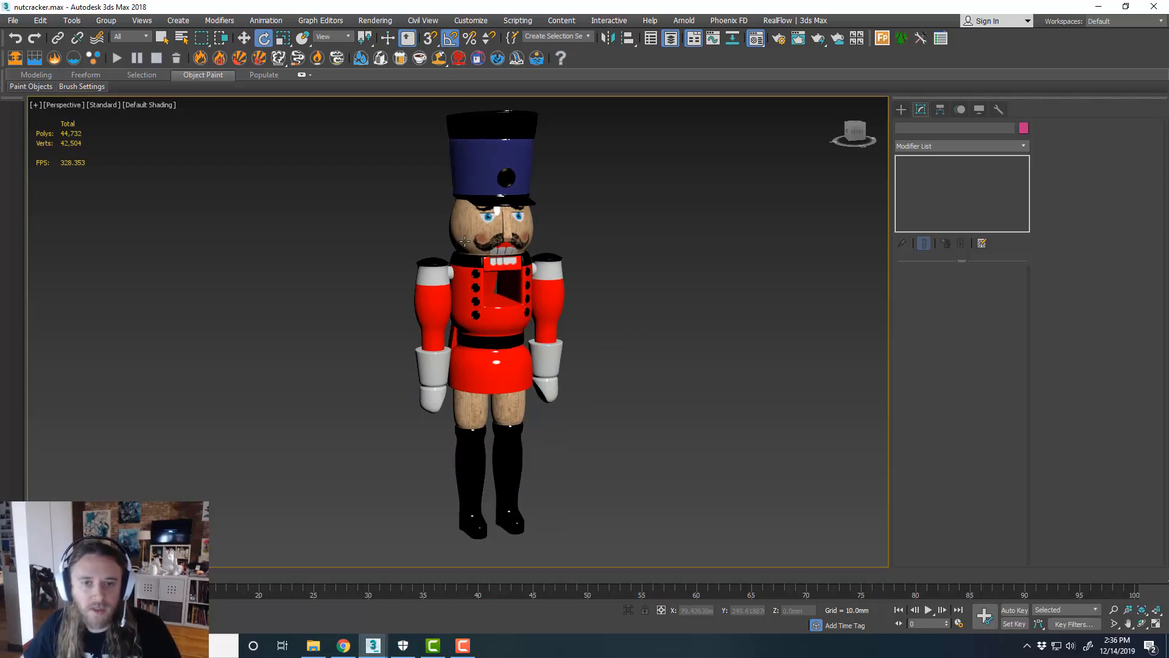
{"action": "middle_click_drag", "start_coordinate": [680, 325], "coordinate": [622, 314], "text": "alt"}
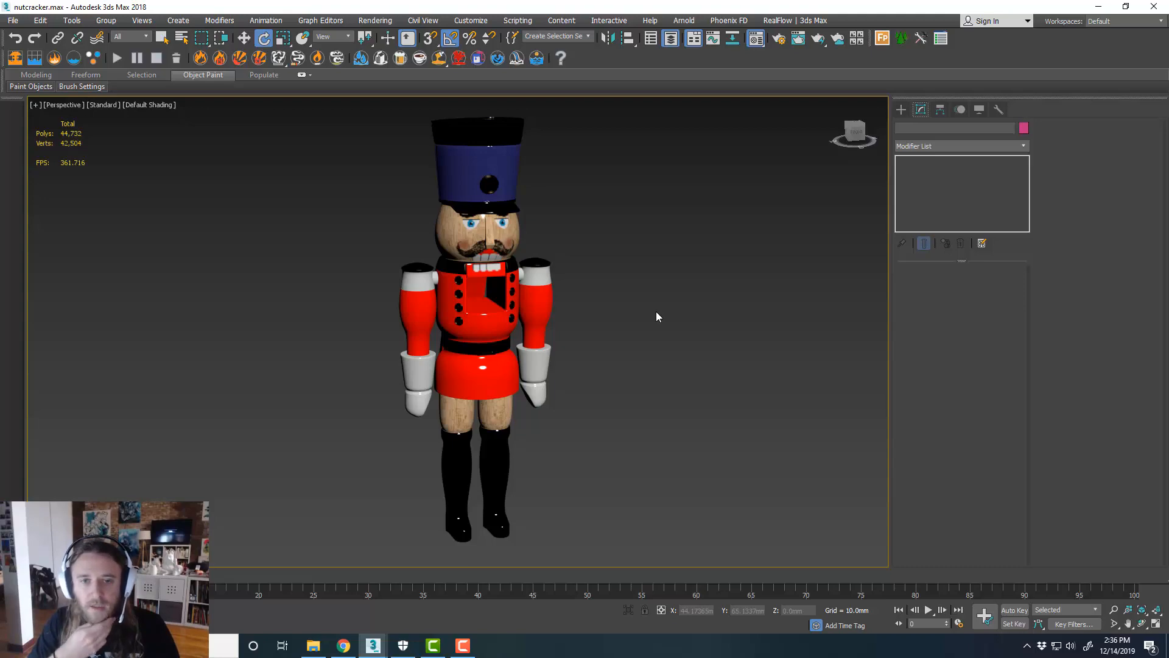
{"action": "left_click", "coordinate": [539, 308]}
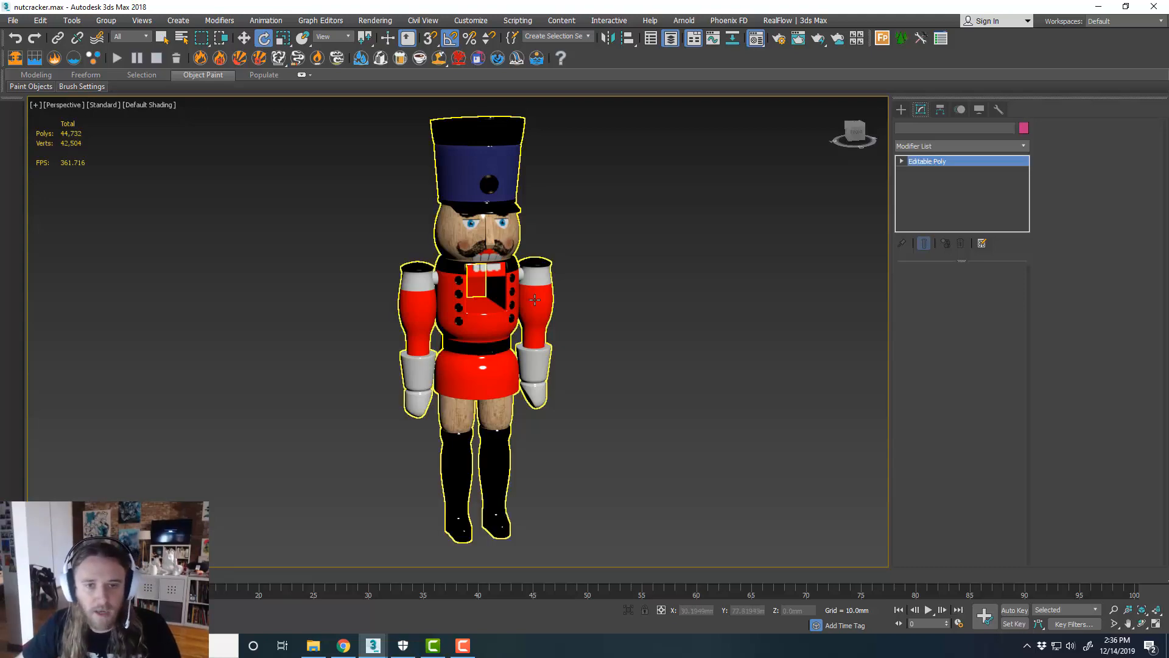
{"action": "middle_click_drag", "start_coordinate": [599, 320], "coordinate": [615, 313], "text": "alt"}
{"action": "left_click", "coordinate": [487, 263]}
{"action": "left_click", "coordinate": [624, 284]}
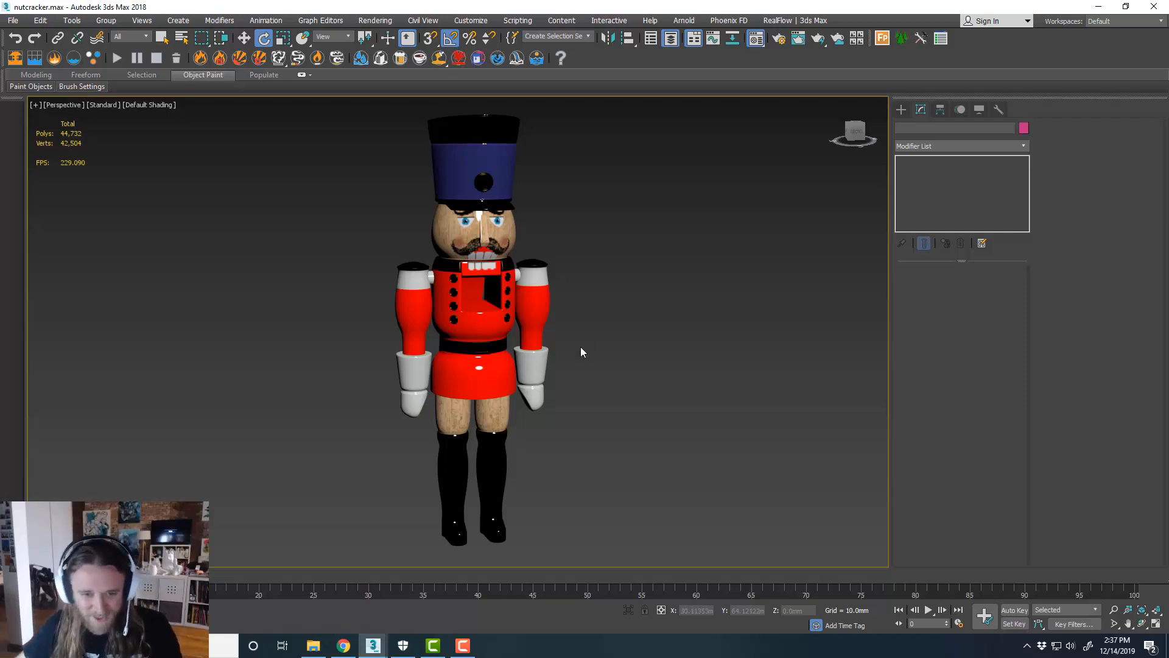
{"action": "middle_click_drag", "start_coordinate": [581, 352], "coordinate": [575, 346]}
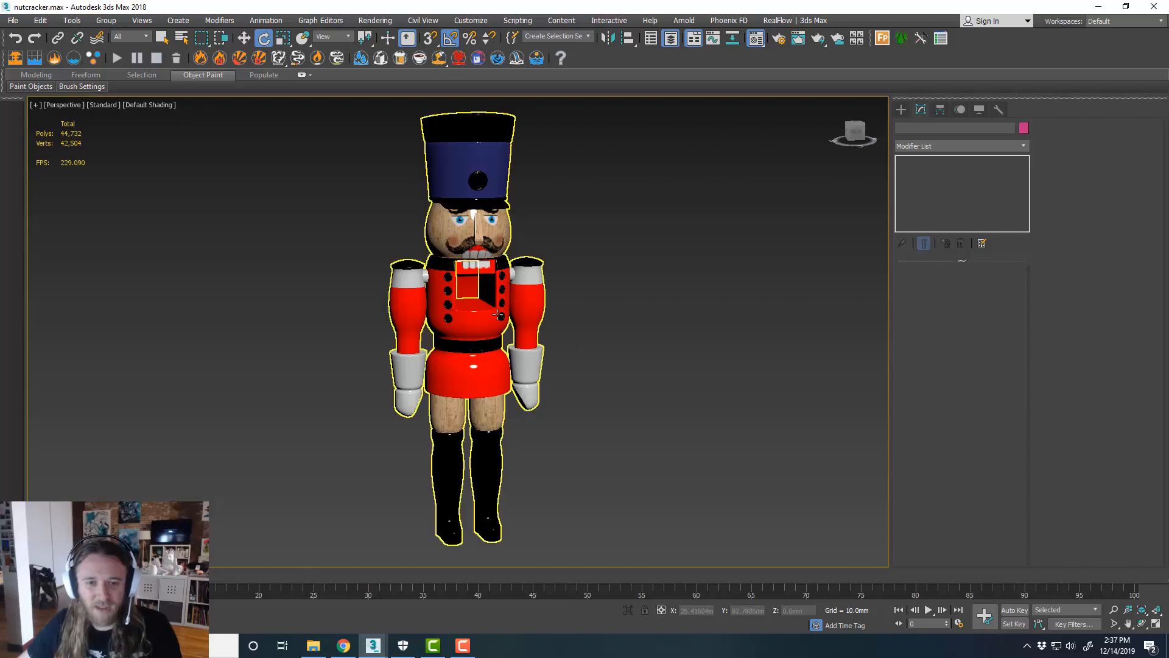
{"action": "left_click", "coordinate": [537, 341]}
{"action": "mouse_move", "coordinate": [590, 365]}
{"action": "middle_mouse_down", "text": "alt"}
{"action": "mouse_move", "coordinate": [672, 353]}
{"action": "mouse_move", "coordinate": [601, 360]}
{"action": "mouse_move", "coordinate": [613, 371]}
{"action": "mouse_move", "coordinate": [608, 360]}
{"action": "middle_mouse_up", "text": "alt"}
{"action": "left_click", "coordinate": [601, 361]}
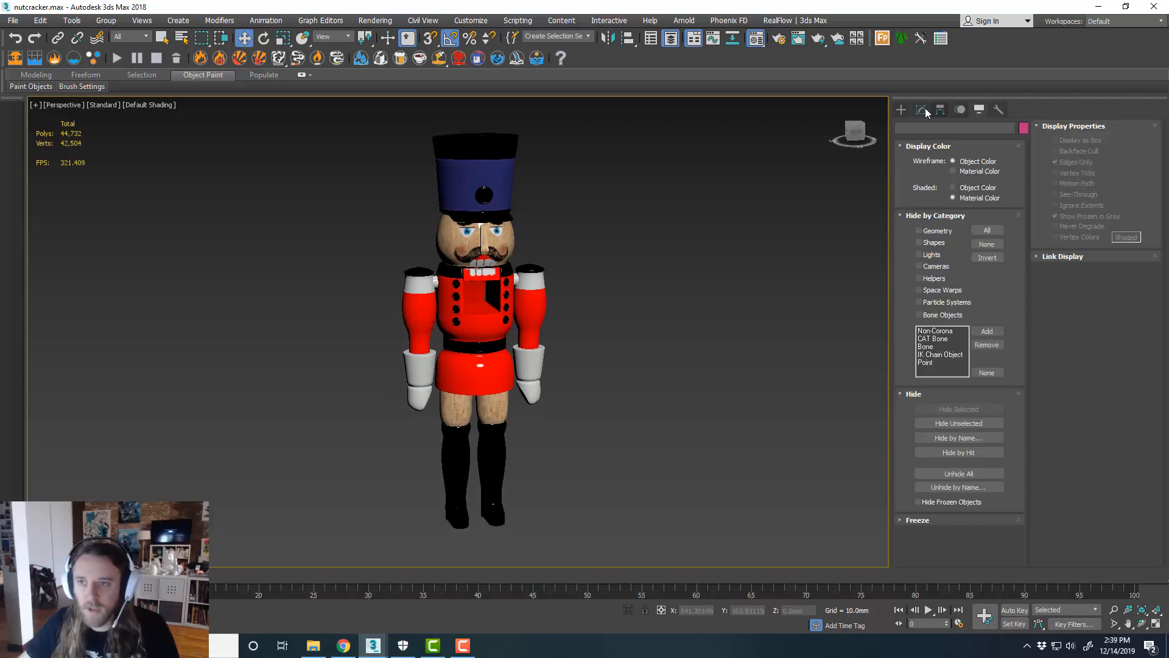
Create a biped about 10.3 mm tall in the Top view, centred on the nutcracker's body
{"action": "left_click", "coordinate": [901, 110]}
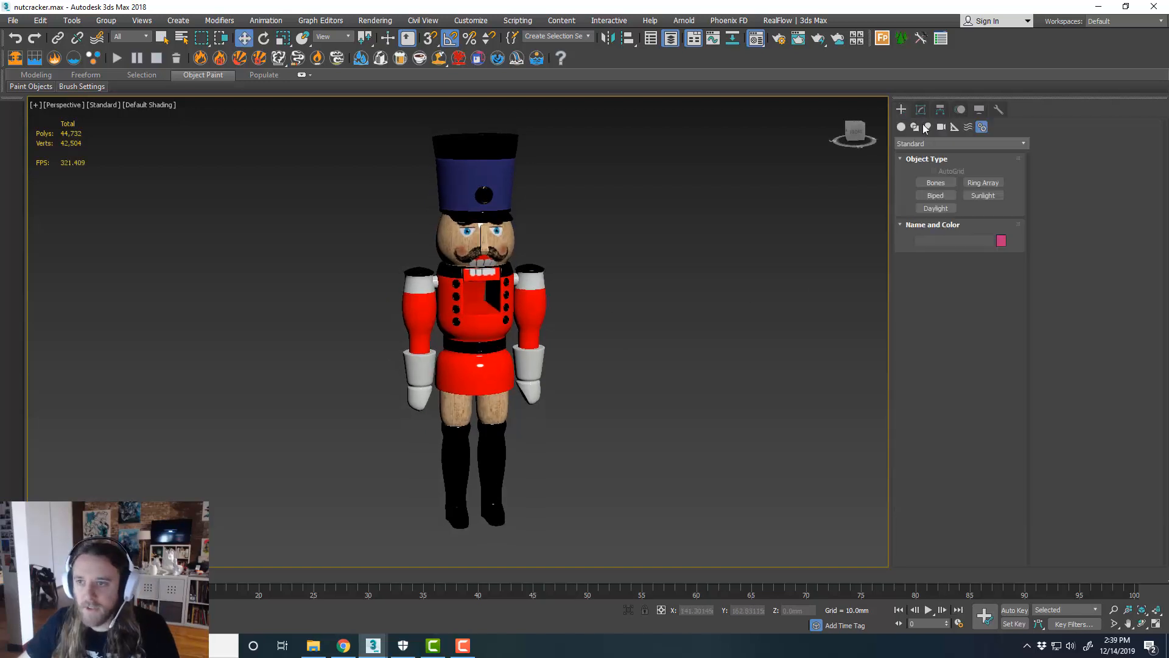
{"action": "left_click", "coordinate": [943, 195]}
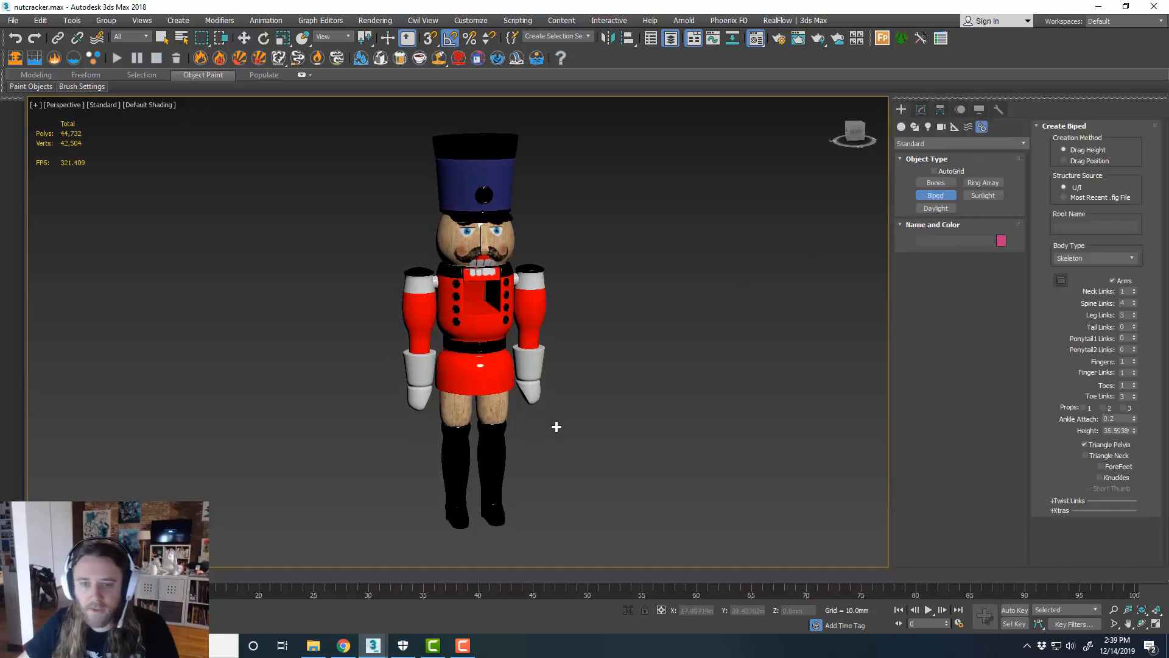
{"action": "middle_click_drag", "start_coordinate": [527, 446], "coordinate": [524, 432]}
{"action": "key", "text": "alt+w"}
{"action": "scroll", "coordinate": [243, 216], "scroll_direction": "up", "scroll_amount": 2}
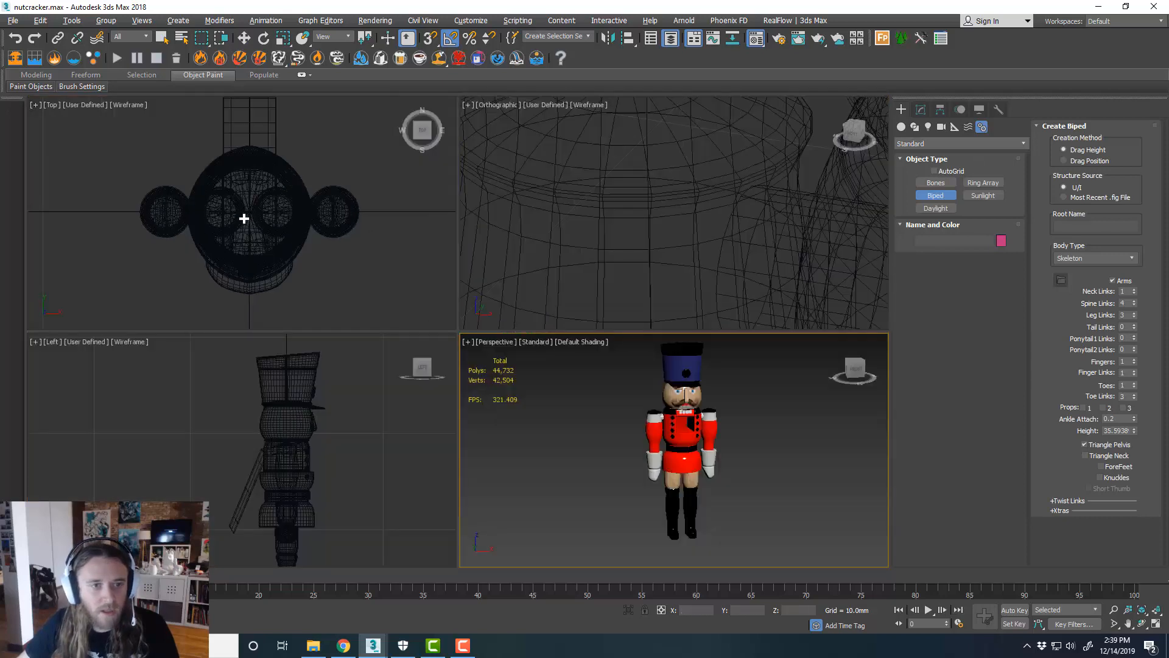
{"action": "left_click_drag", "start_coordinate": [250, 212], "coordinate": [889, 2]}
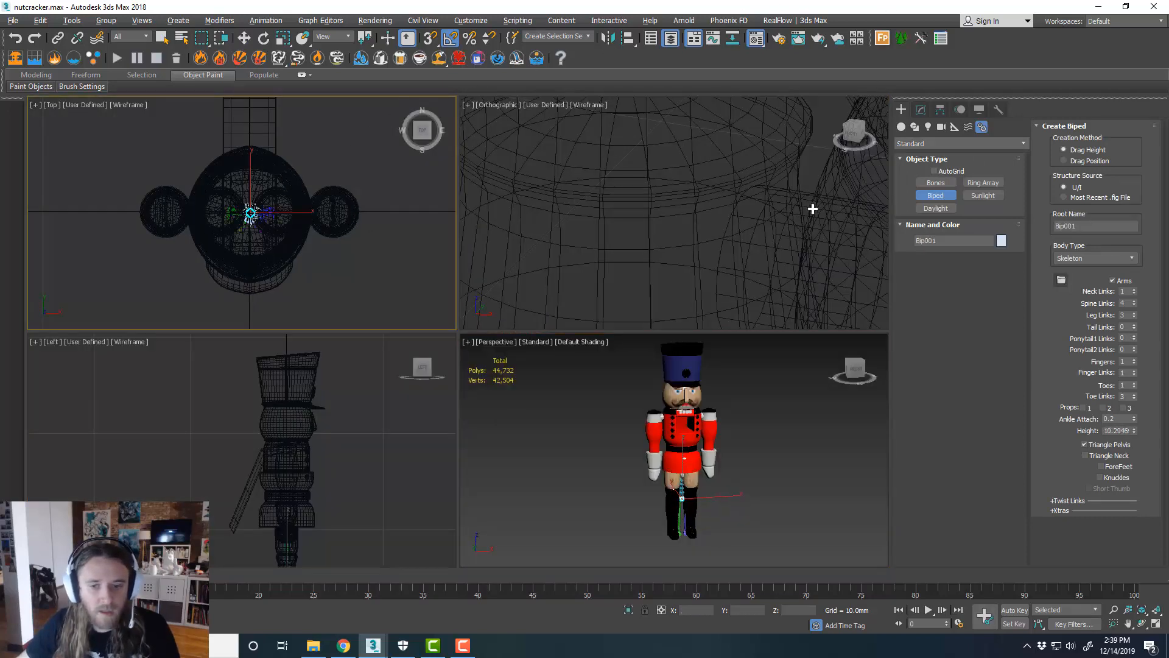
{"action": "key", "text": "alt+w"}
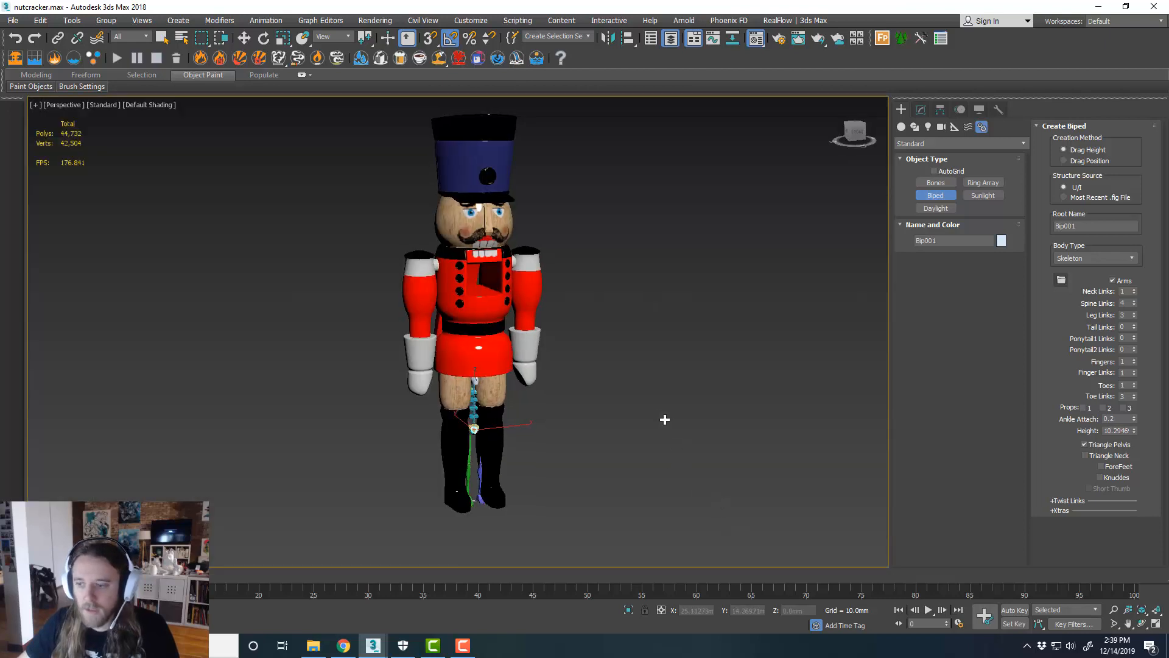
{"action": "key", "text": "w"}
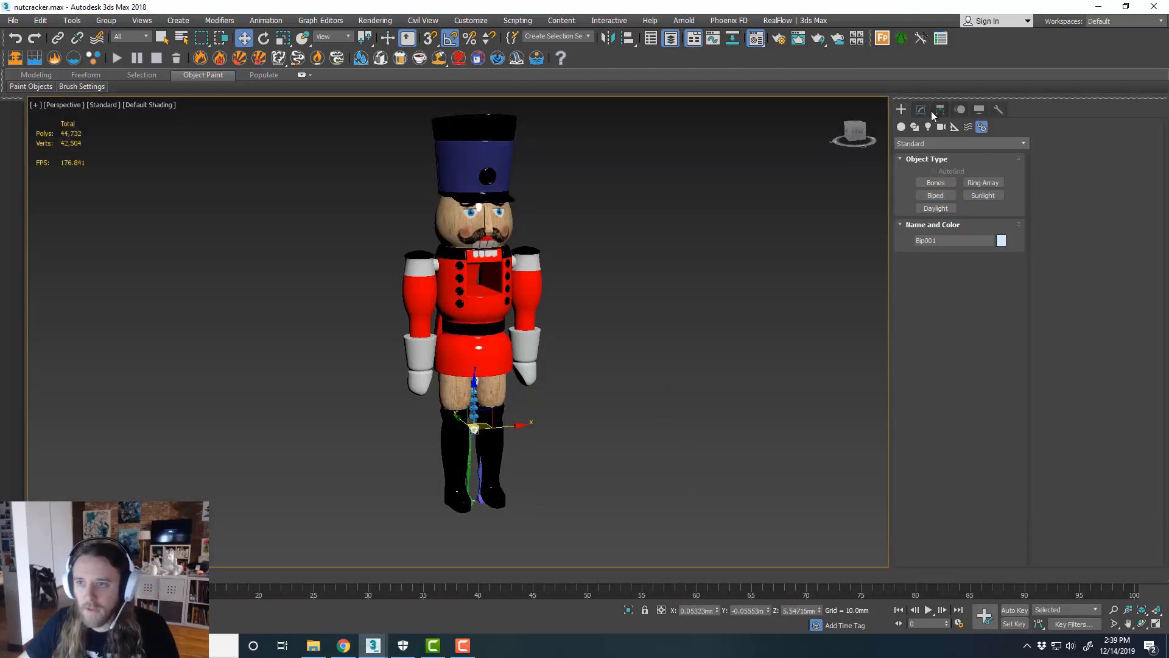
Put the biped into Figure Mode and raise its structure height to about 23.4 mm
{"action": "left_click", "coordinate": [960, 109]}
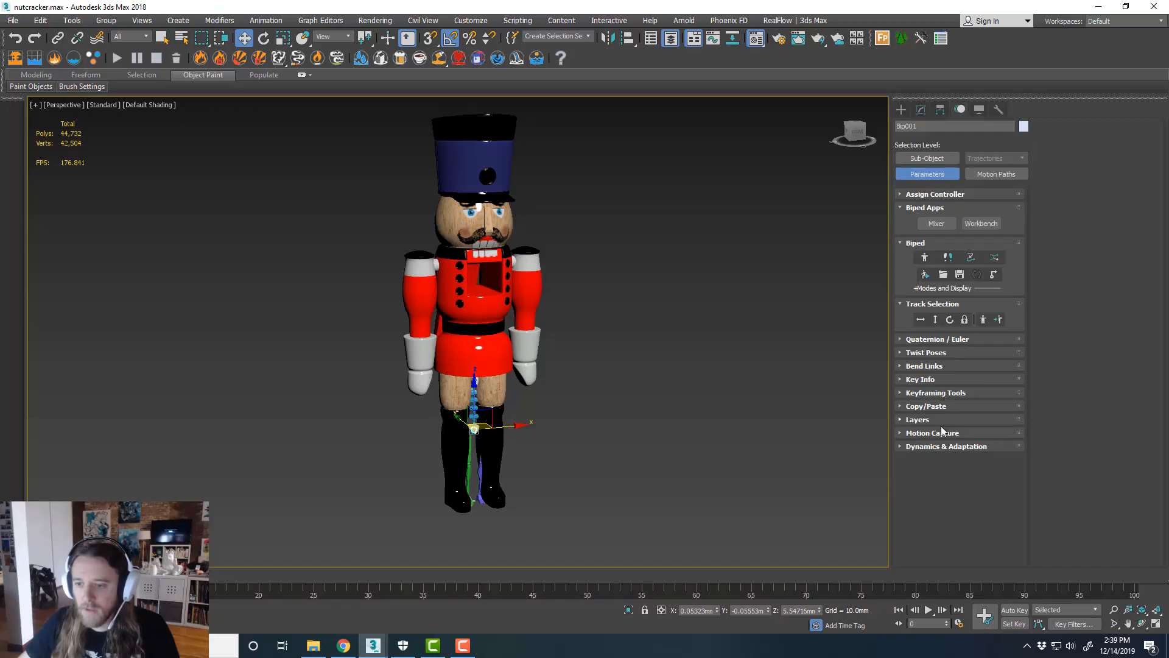
{"action": "left_click", "coordinate": [925, 257]}
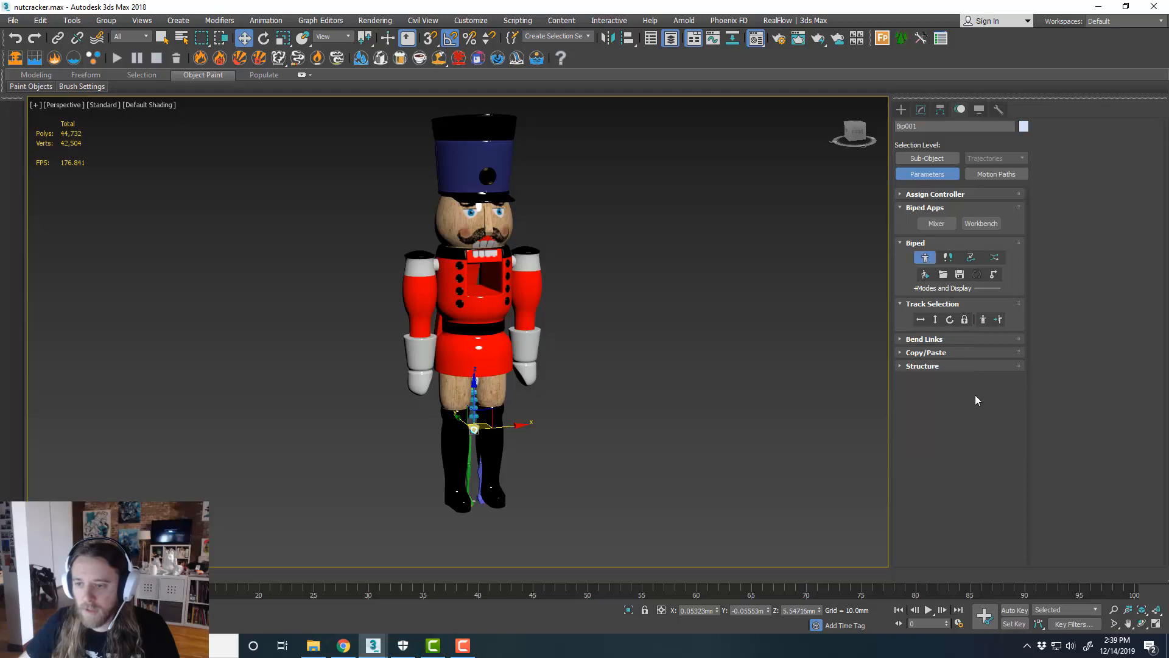
{"action": "left_click", "coordinate": [955, 368]}
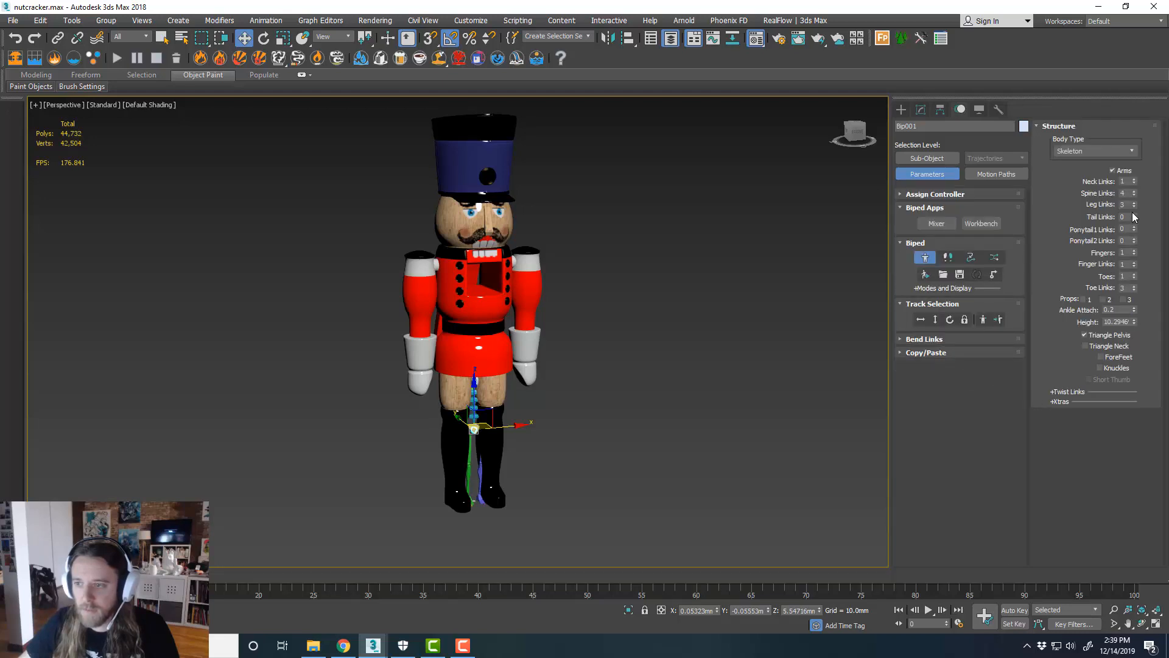
{"action": "left_click_drag", "start_coordinate": [1134, 323], "coordinate": [1123, 242]}
Compare the biped with the nutcracker in the Front view and fine-tune its height to about 21.4 mm
{"action": "key", "text": "alt+w"}
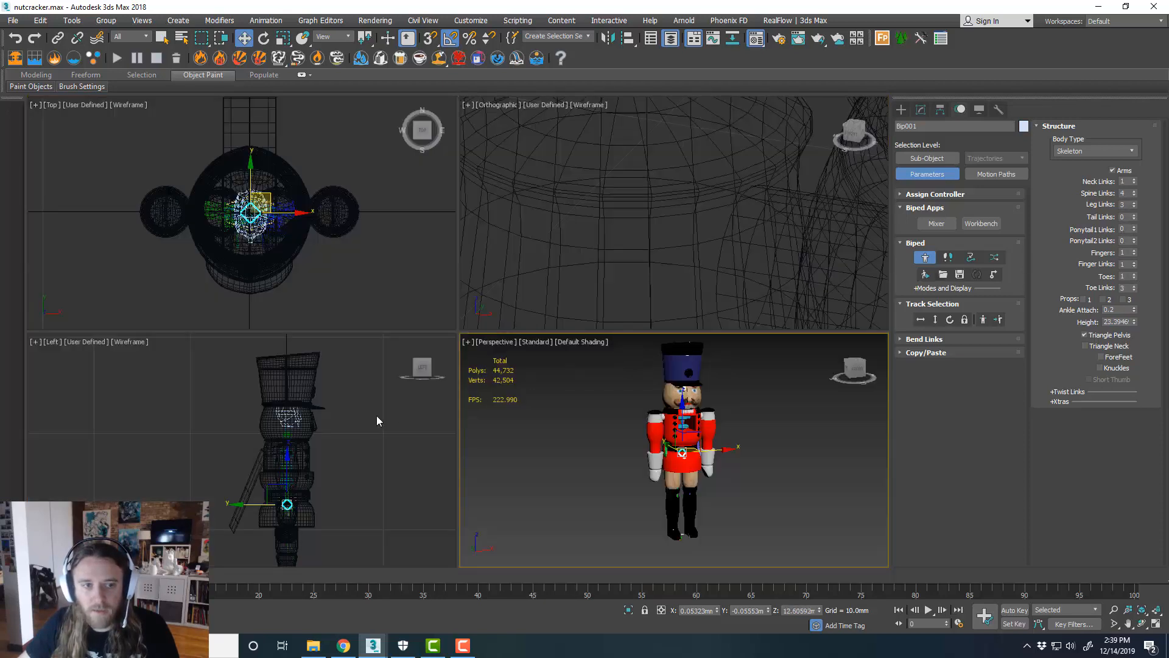
{"action": "middle_click", "coordinate": [337, 462]}
{"action": "key", "text": "alt+w"}
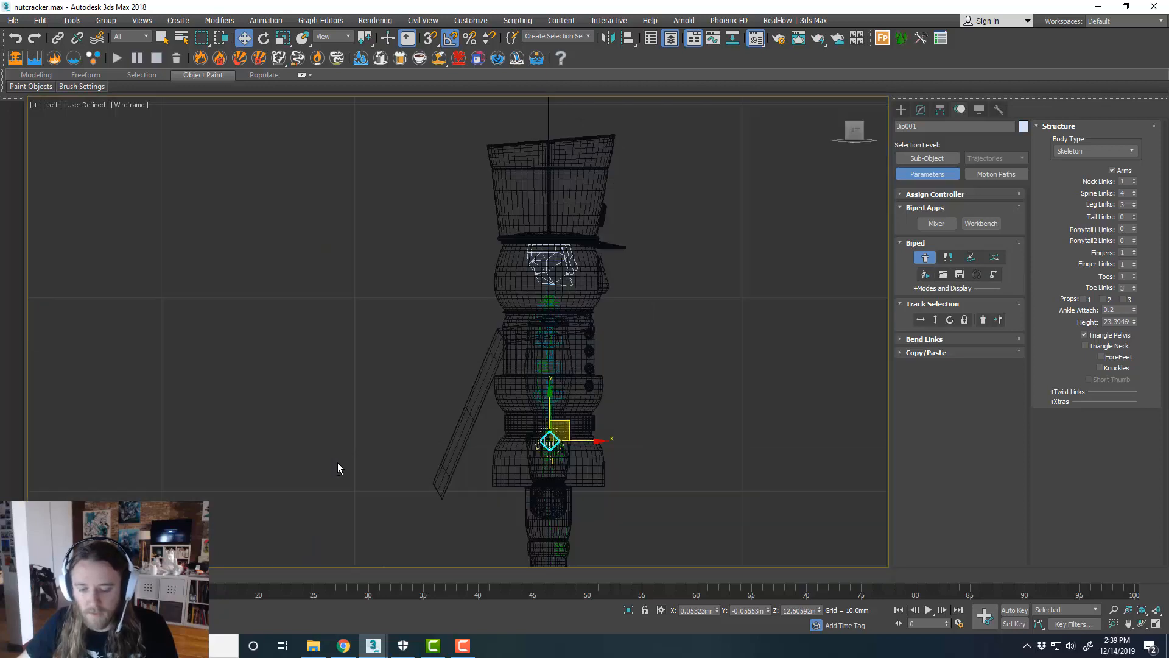
{"action": "key", "text": "f"}
{"action": "key", "text": "z"}
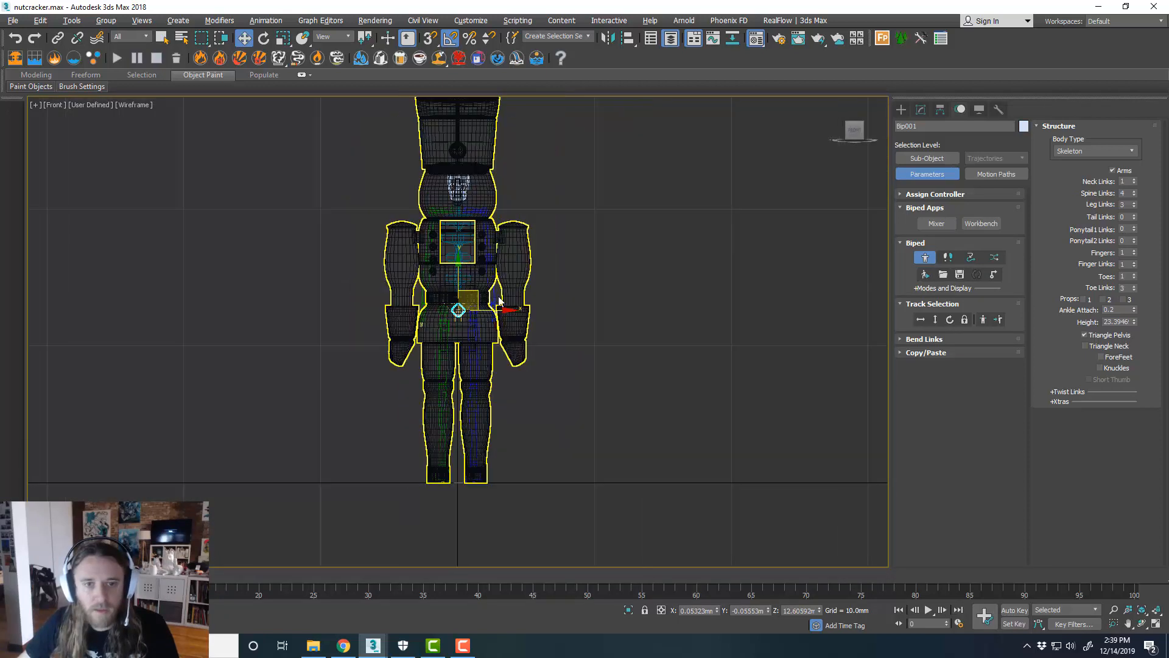
{"action": "middle_click_drag", "start_coordinate": [499, 302], "coordinate": [506, 342]}
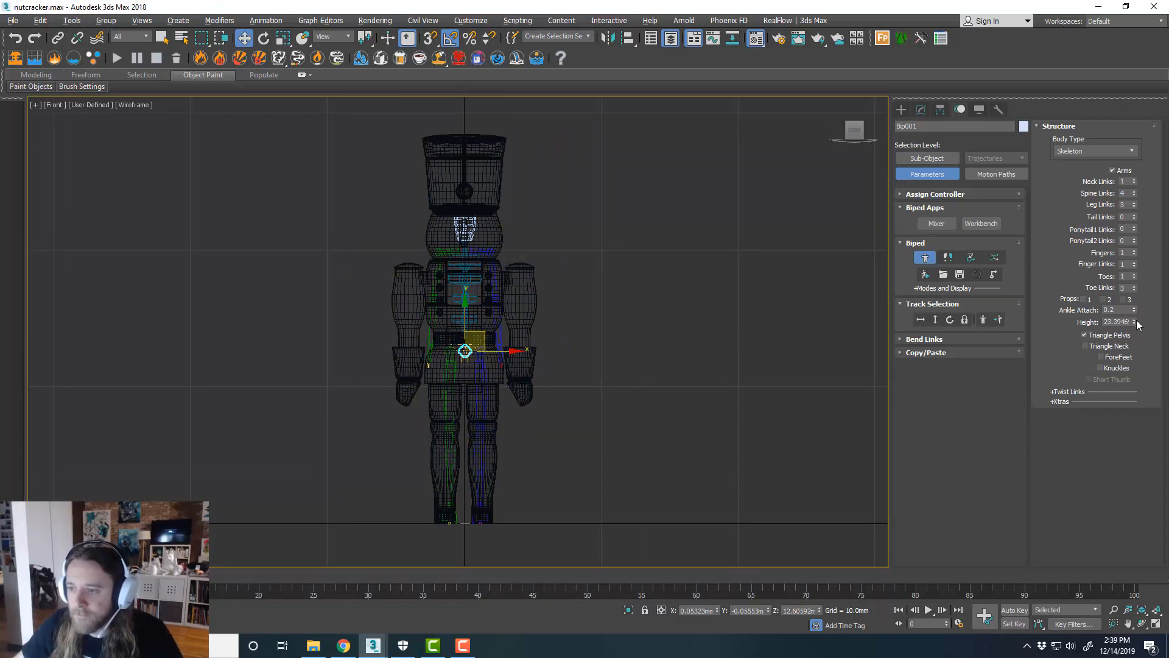
{"action": "left_click_drag", "start_coordinate": [1135, 321], "coordinate": [1141, 331]}
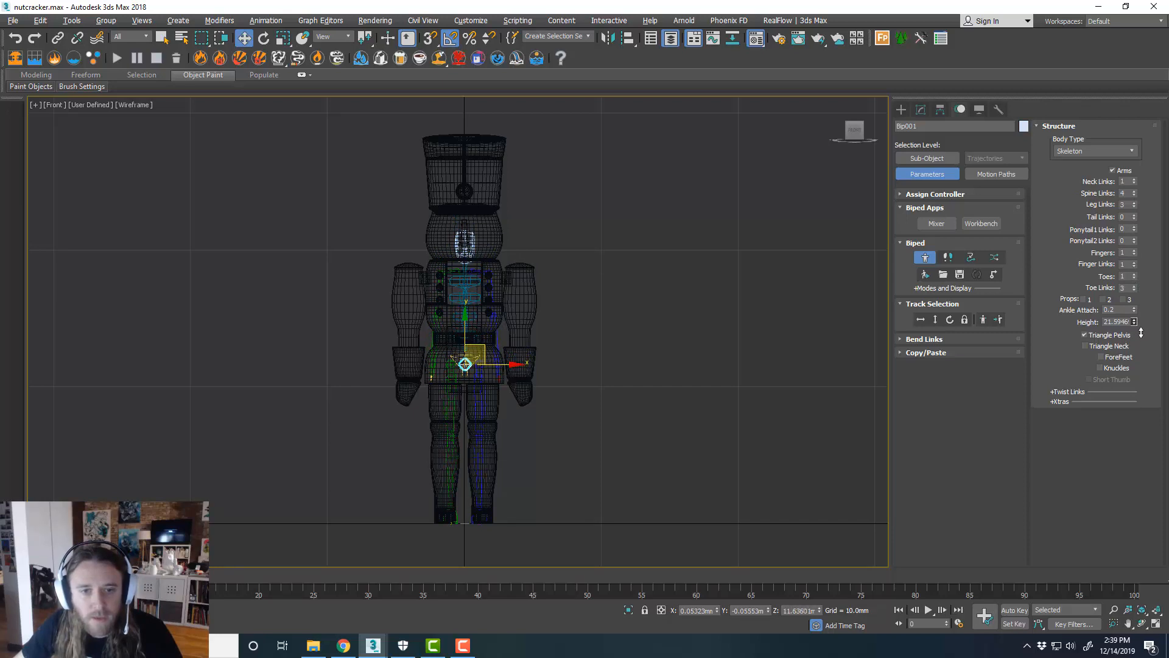
{"action": "left_click_drag", "start_coordinate": [1141, 332], "coordinate": [1140, 330]}
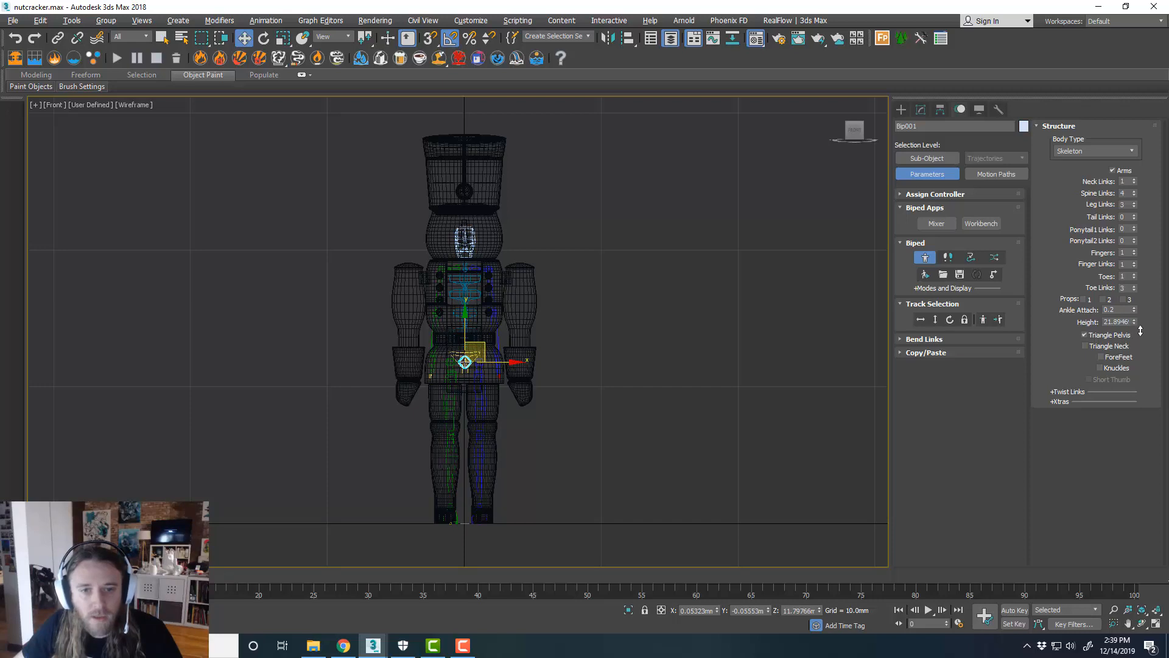
{"action": "left_click_drag", "start_coordinate": [1137, 328], "coordinate": [1136, 329]}
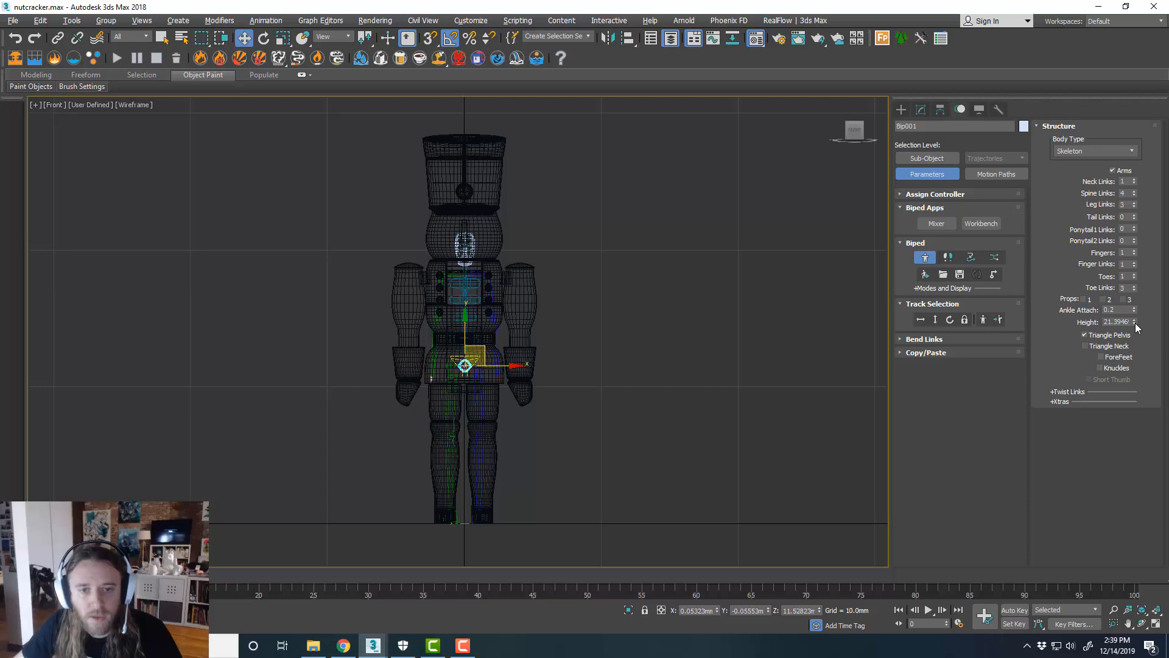
Set the biped's fingers to 0 and its toe links to 1
{"action": "scroll", "coordinate": [522, 339], "scroll_direction": "up", "scroll_amount": 3}
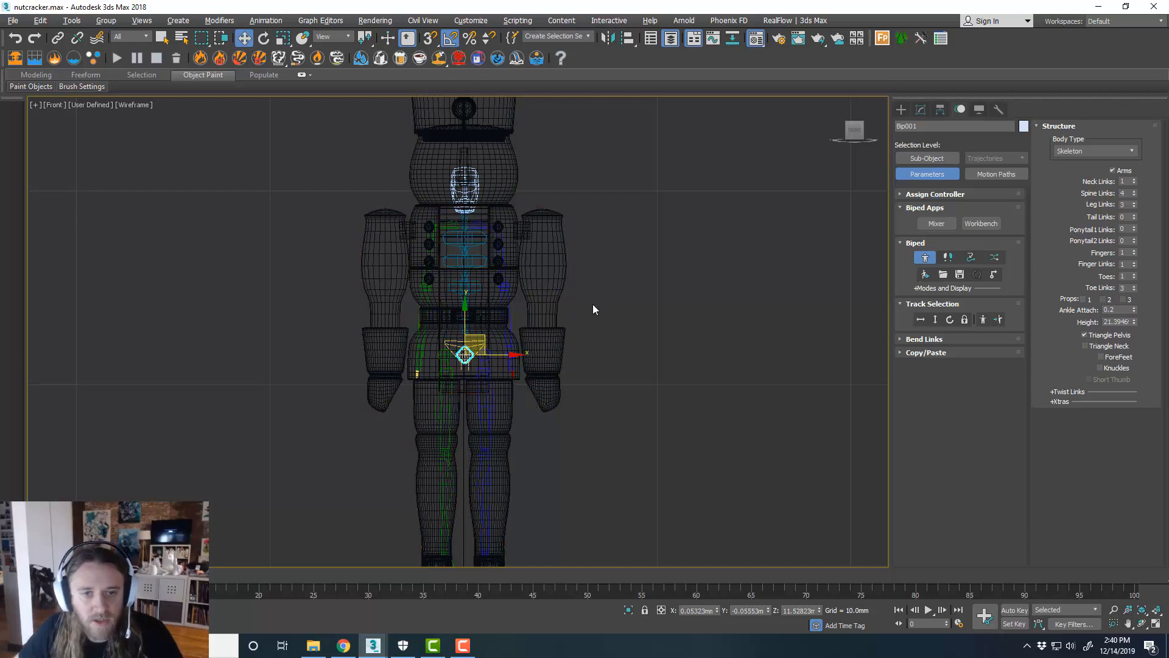
{"action": "middle_click_drag", "start_coordinate": [578, 290], "coordinate": [597, 303]}
{"action": "scroll", "coordinate": [642, 282], "scroll_direction": "down", "scroll_amount": 2}
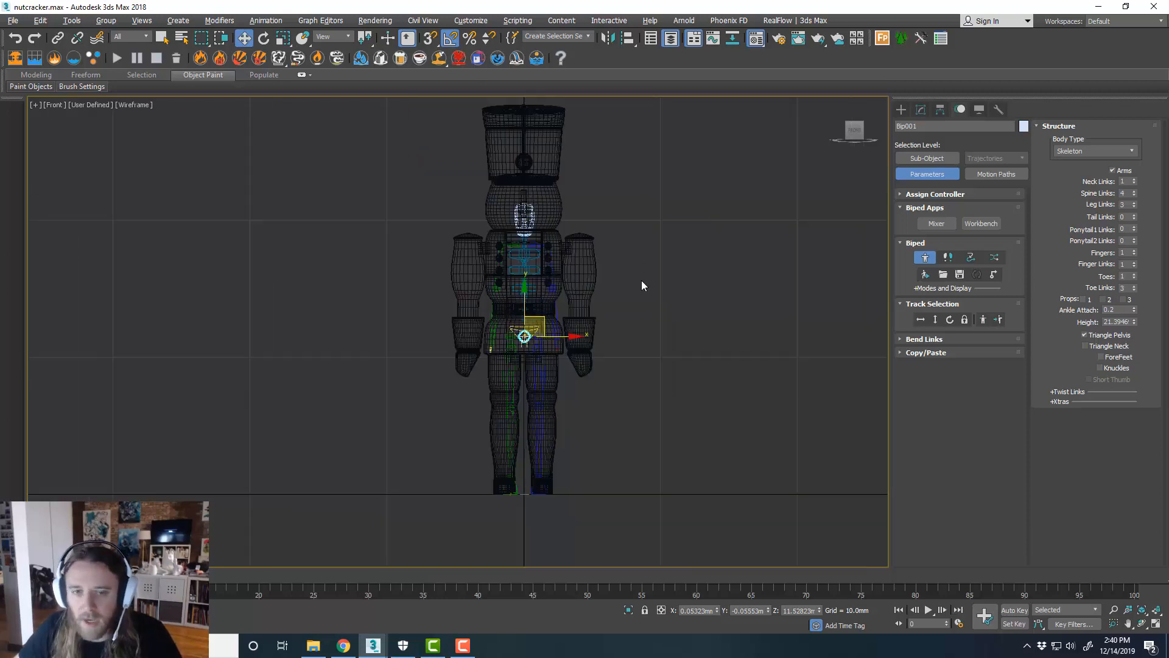
{"action": "scroll", "coordinate": [648, 305], "scroll_direction": "up", "scroll_amount": 3}
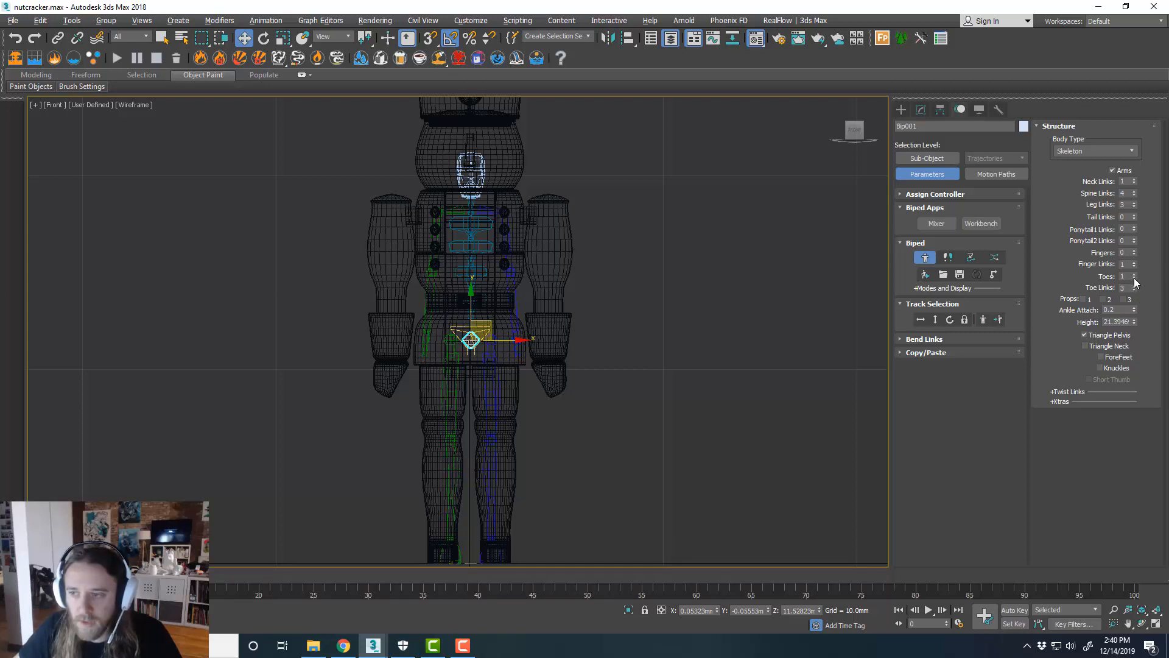
{"action": "left_click", "coordinate": [1134, 289]}
{"action": "left_click", "coordinate": [1134, 290]}
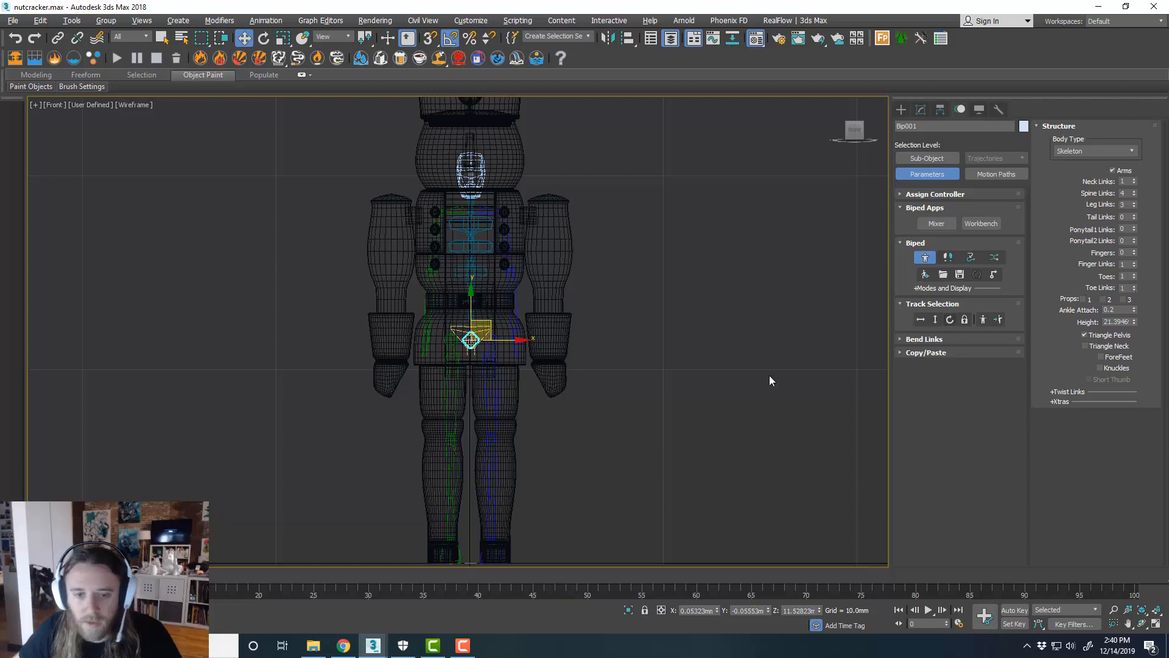
Reduce the biped's spine links to 2 to simplify its torso
{"action": "middle_click_drag", "start_coordinate": [566, 373], "coordinate": [565, 400]}
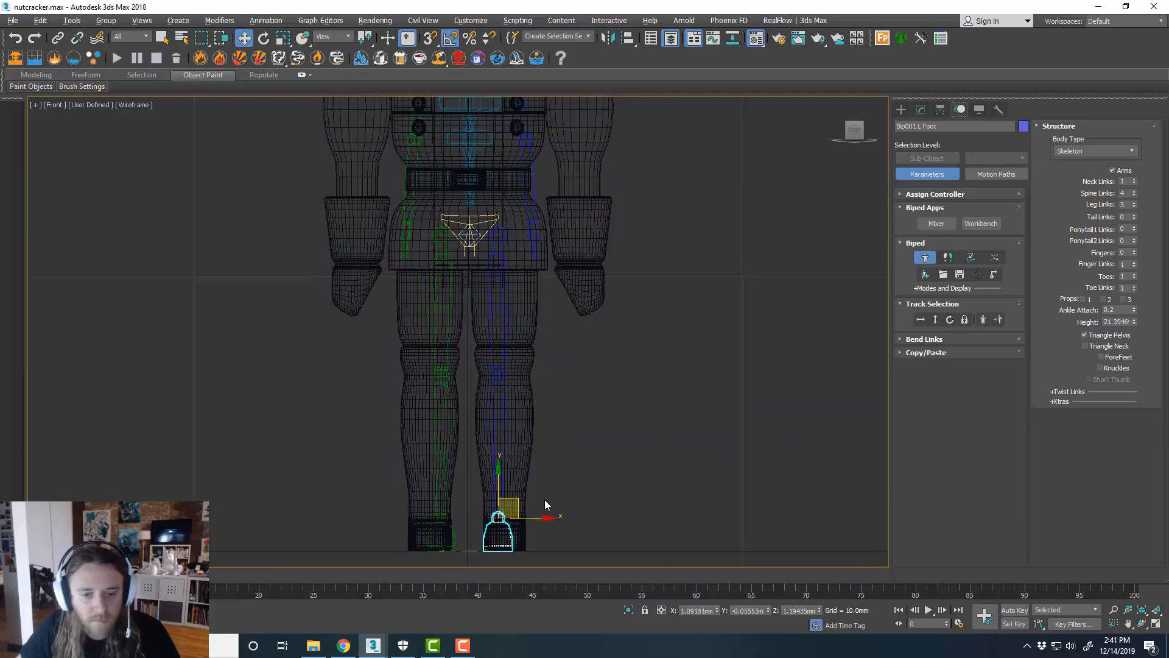
{"action": "scroll", "coordinate": [554, 477], "scroll_direction": "down", "scroll_amount": 3}
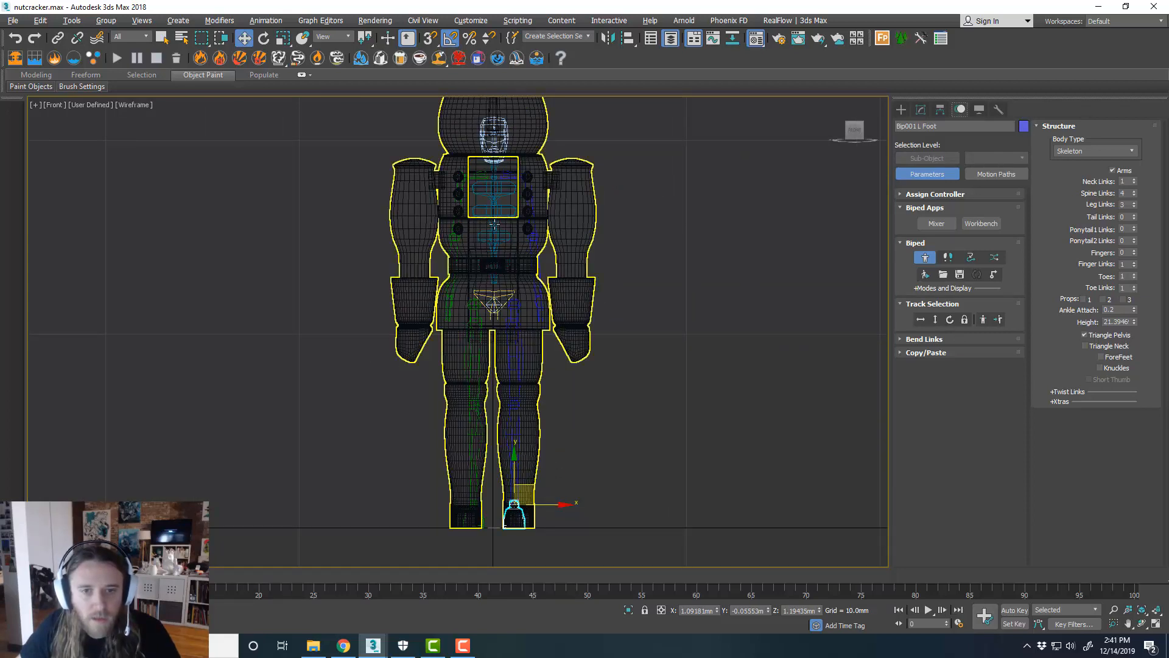
{"action": "scroll", "coordinate": [495, 224], "scroll_direction": "up", "scroll_amount": 3}
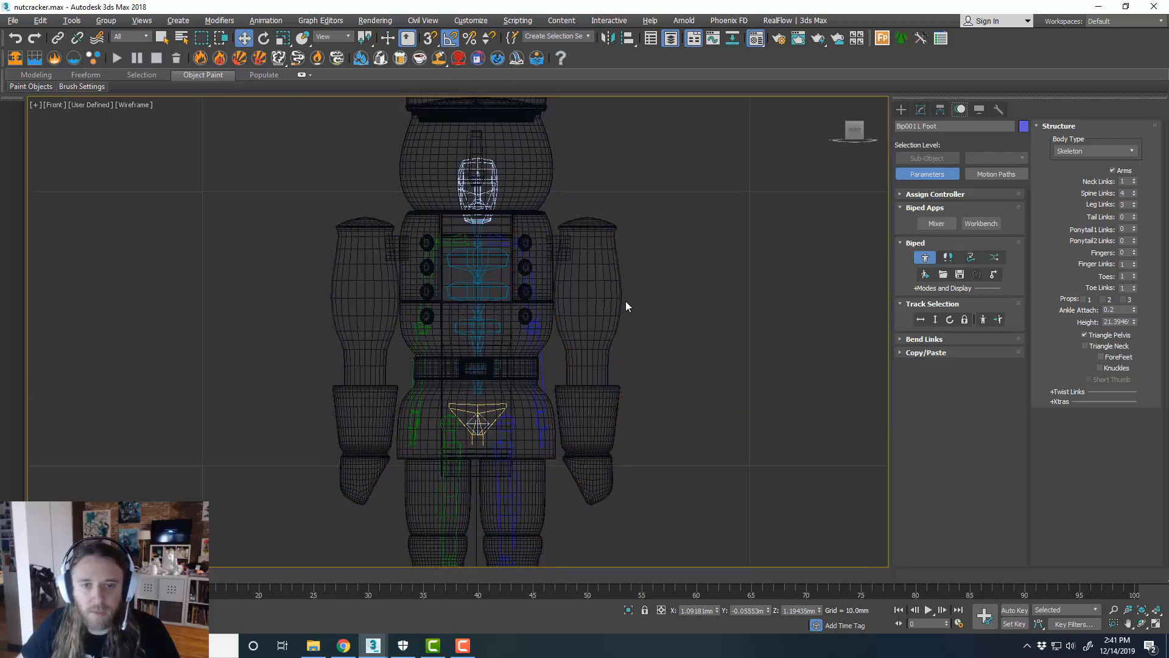
{"action": "left_click", "coordinate": [1132, 195]}
{"action": "left_click", "coordinate": [1132, 195]}
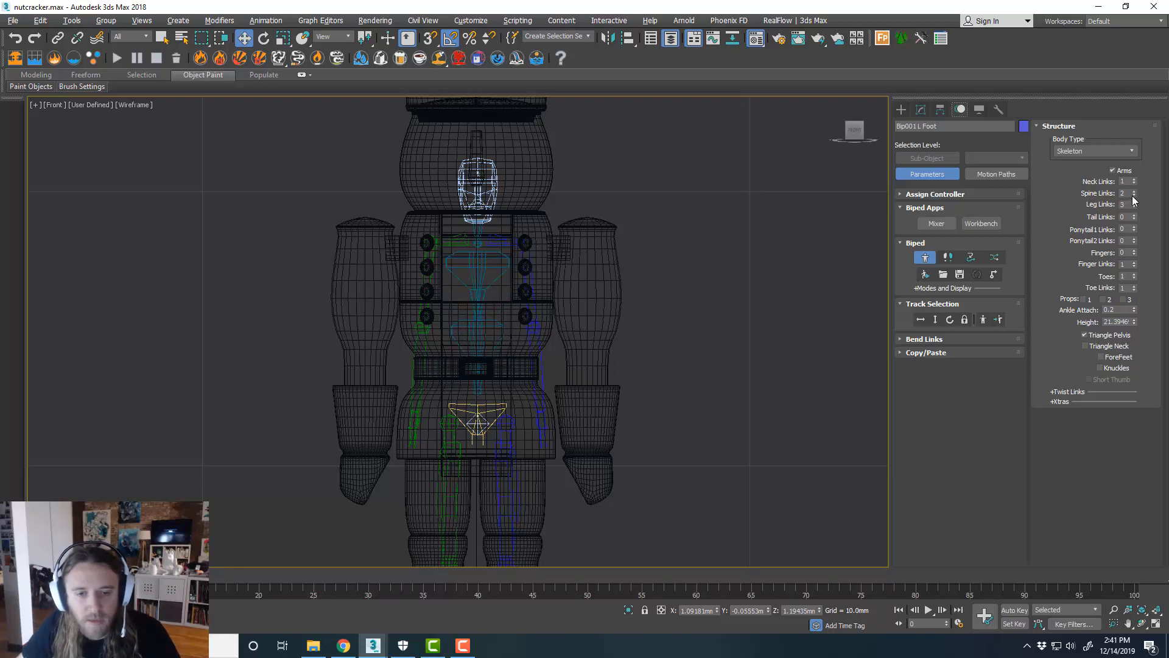
Select the biped's pelvis and scale it slightly within the nutcracker's hips
{"action": "left_click", "coordinate": [478, 406]}
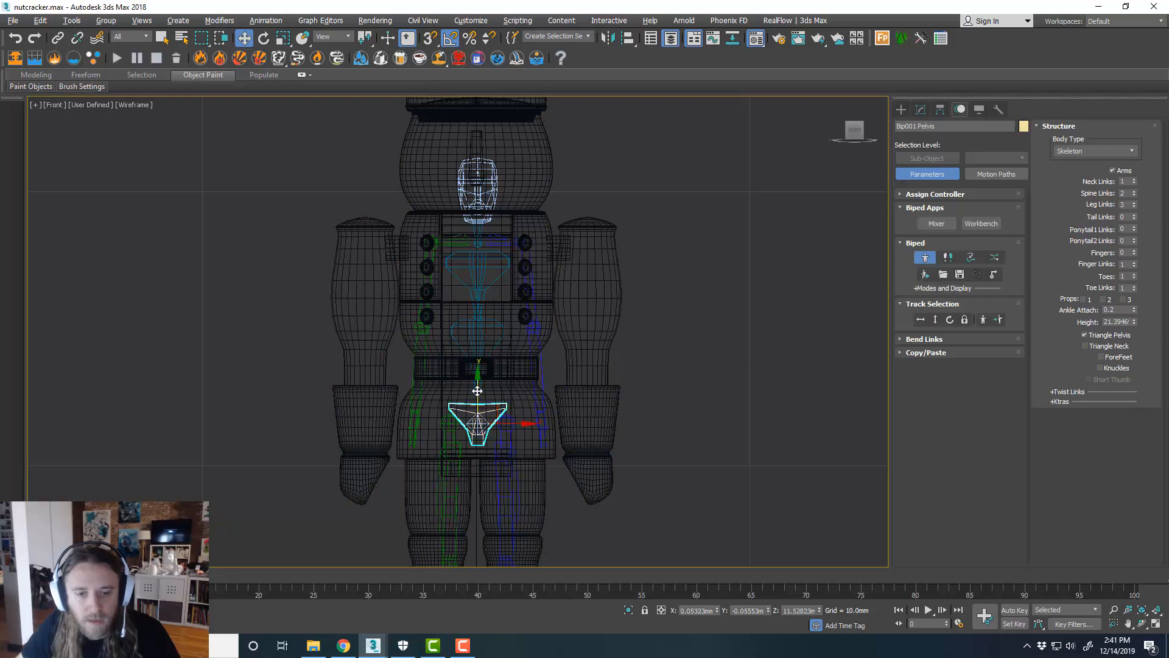
{"action": "key", "text": "r"}
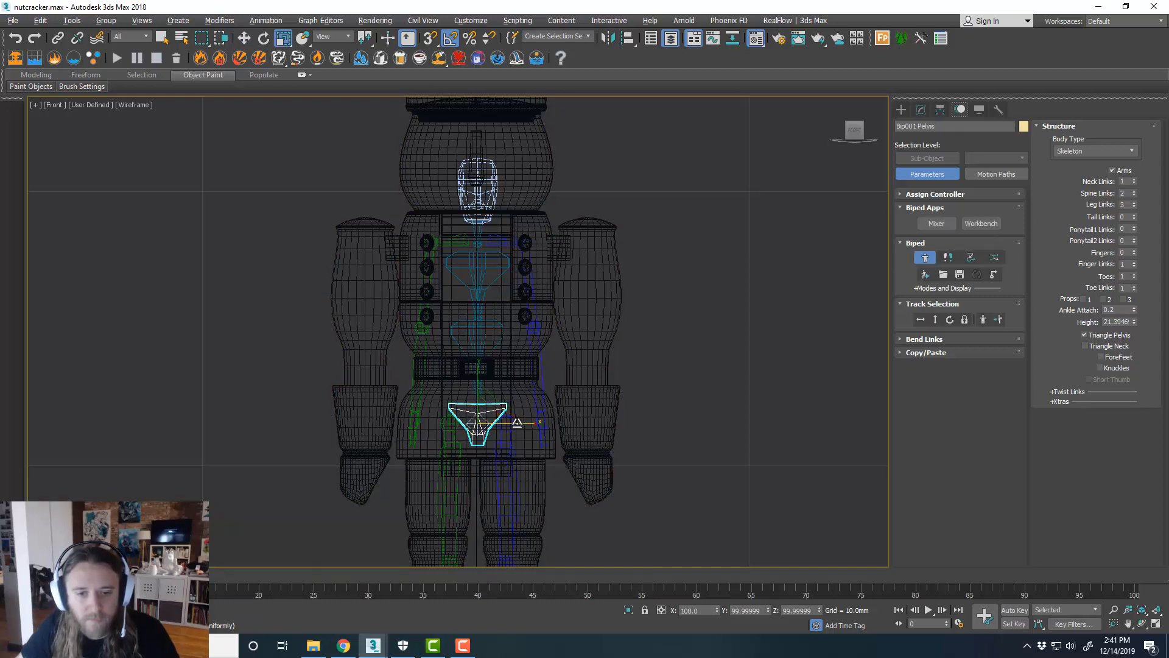
{"action": "left_click_drag", "start_coordinate": [527, 424], "coordinate": [533, 421]}
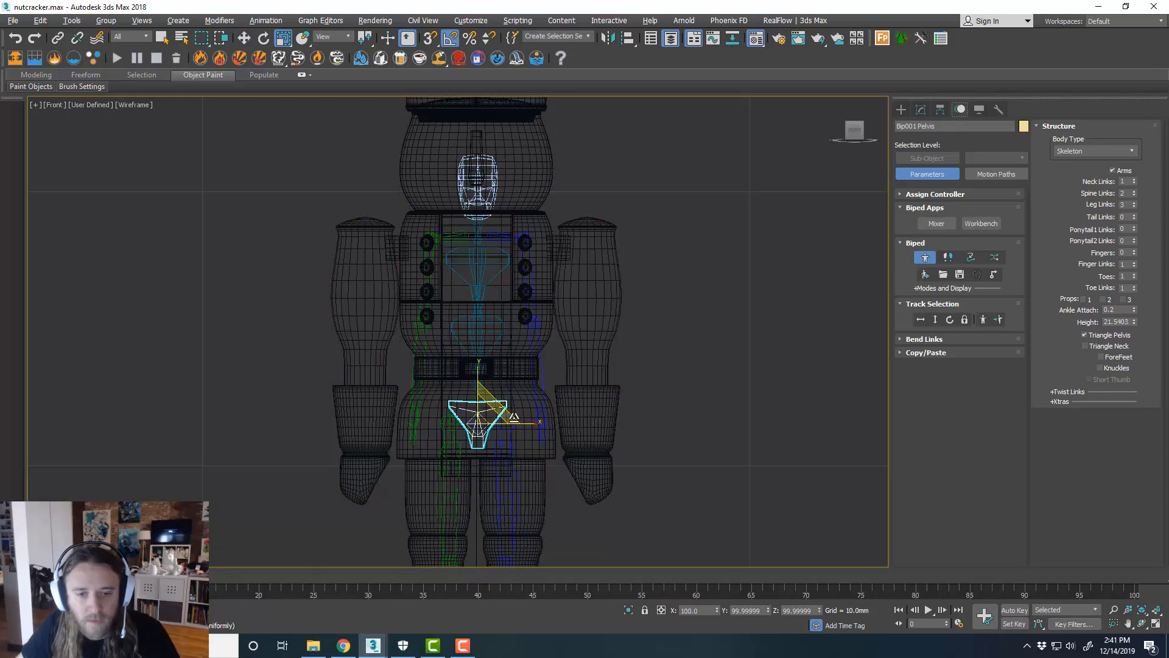
Select the nutcracker mesh in the Perspective view and turn on See-Through in its object properties
{"action": "key", "text": "alt+w"}
{"action": "middle_click", "coordinate": [667, 421]}
{"action": "key", "text": "alt+w"}
{"action": "scroll", "coordinate": [523, 320], "scroll_direction": "up", "scroll_amount": 3}
{"action": "key", "text": "w"}
{"action": "middle_click_drag", "start_coordinate": [523, 320], "coordinate": [524, 365]}
{"action": "left_click", "coordinate": [627, 288]}
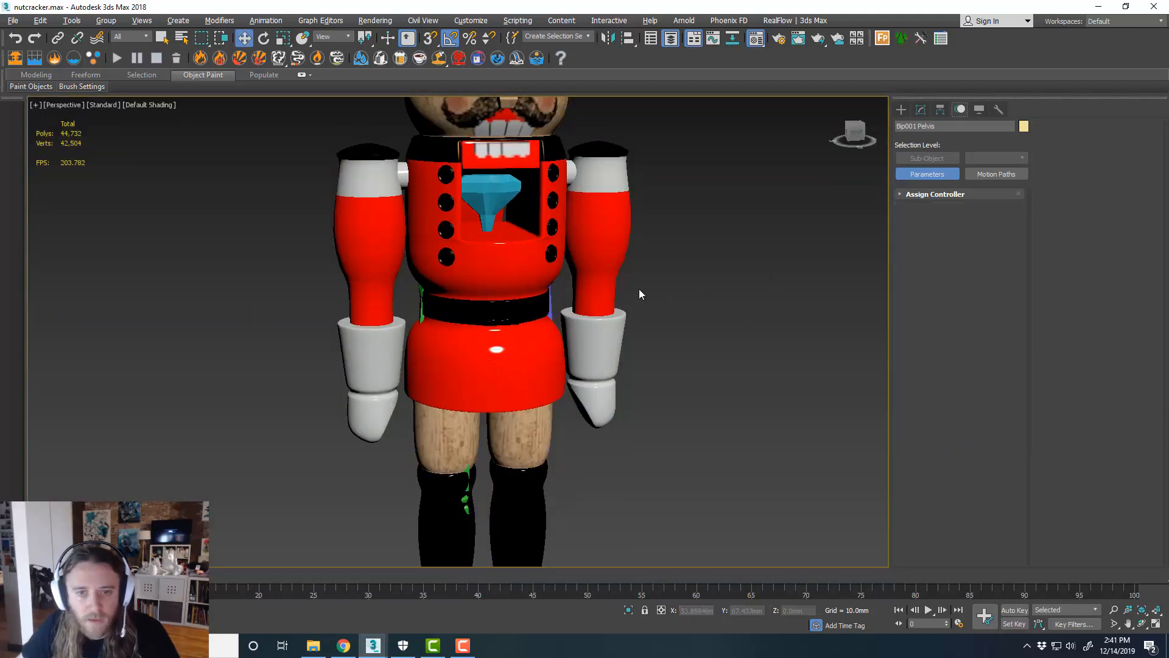
{"action": "right_click", "coordinate": [592, 271]}
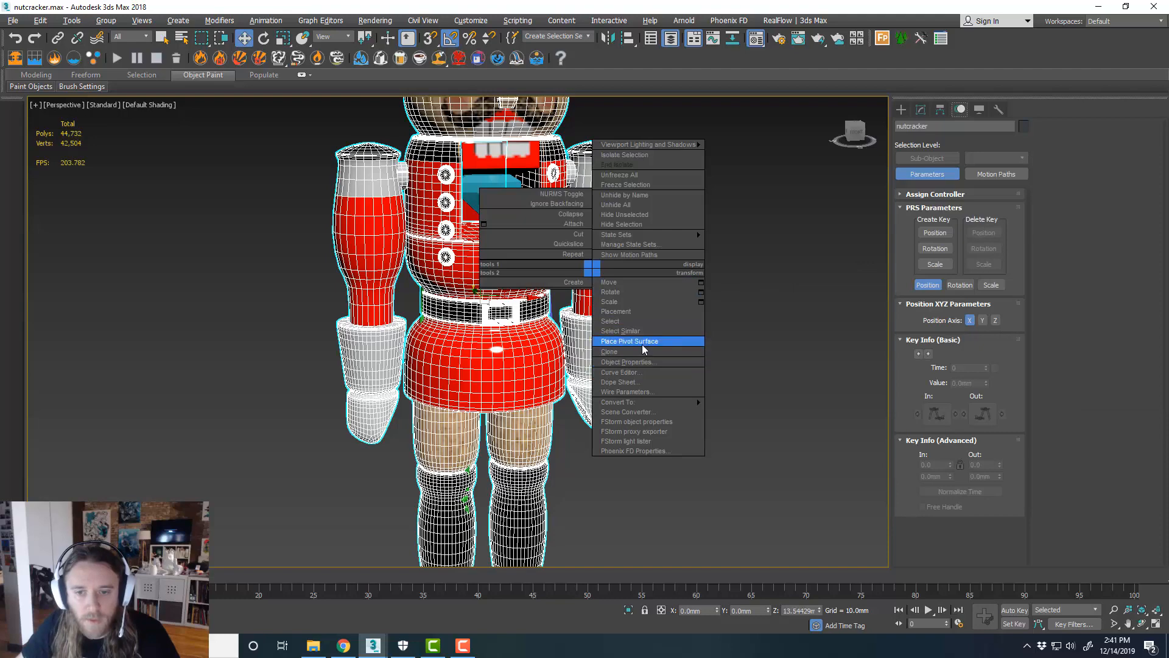
{"action": "left_click", "coordinate": [683, 363]}
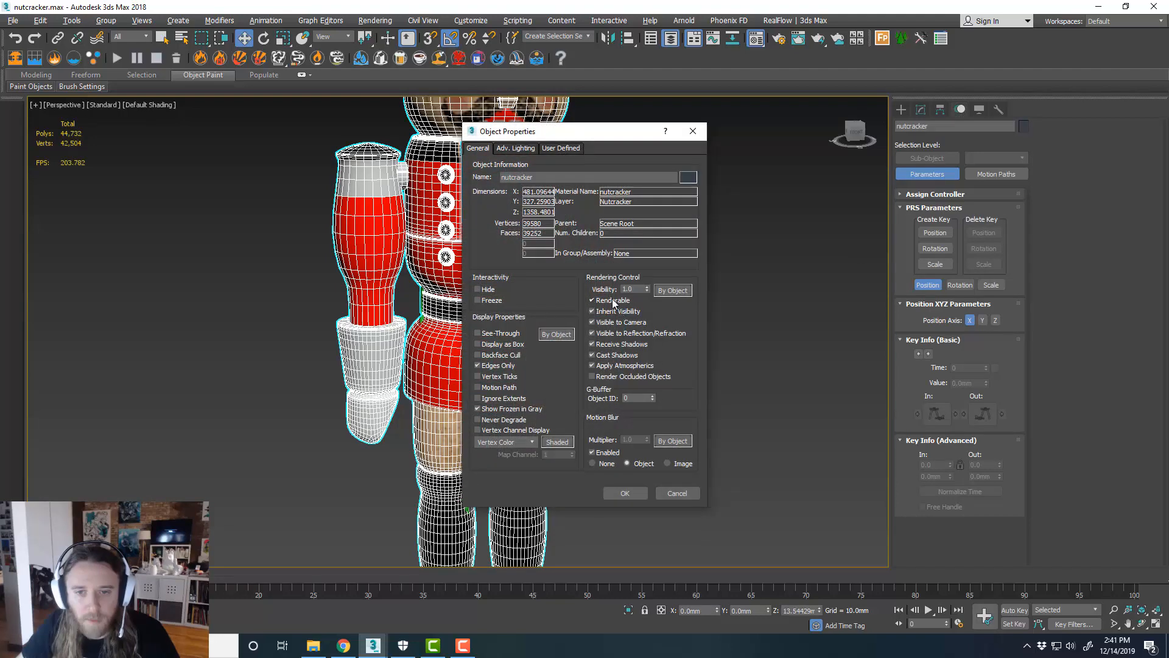
{"action": "left_click", "coordinate": [501, 334]}
{"action": "left_click", "coordinate": [625, 492]}
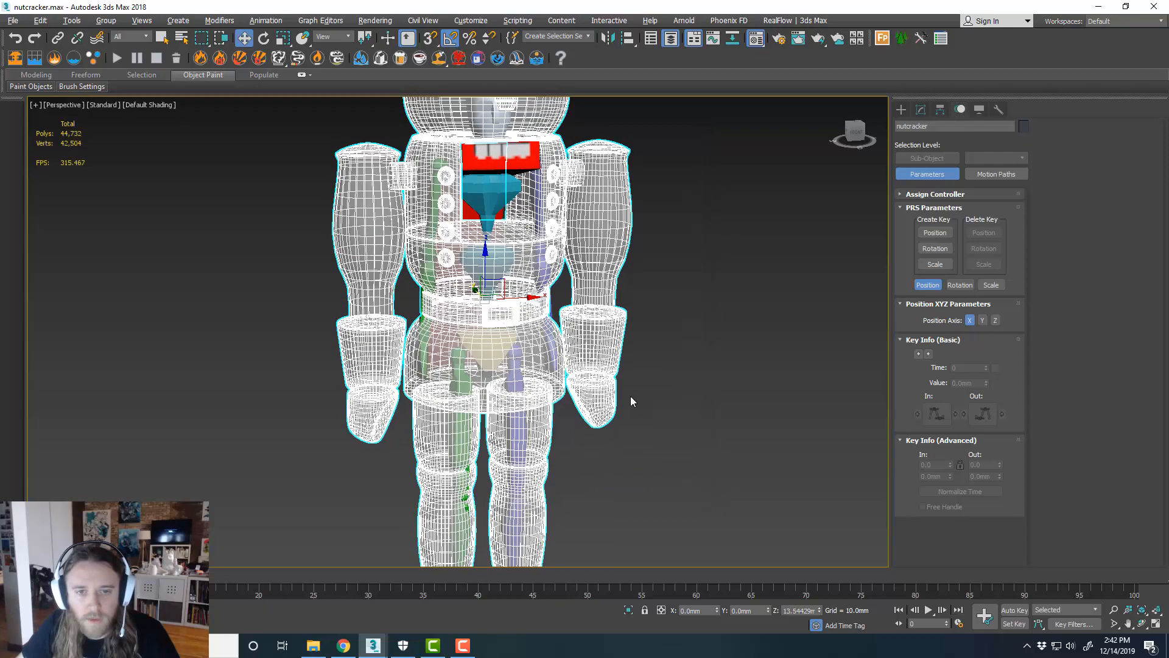
Limit the selection filter to Bone and select the biped's pelvis
{"action": "left_click", "coordinate": [631, 399]}
{"action": "left_click", "coordinate": [138, 36]}
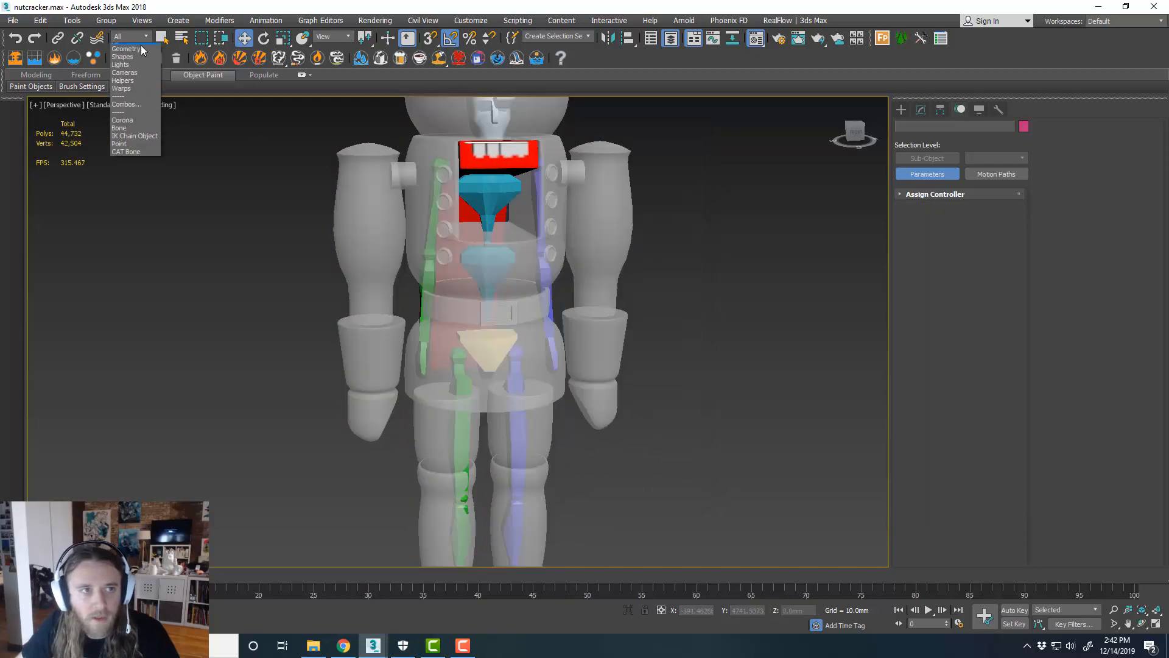
{"action": "left_click", "coordinate": [120, 135]}
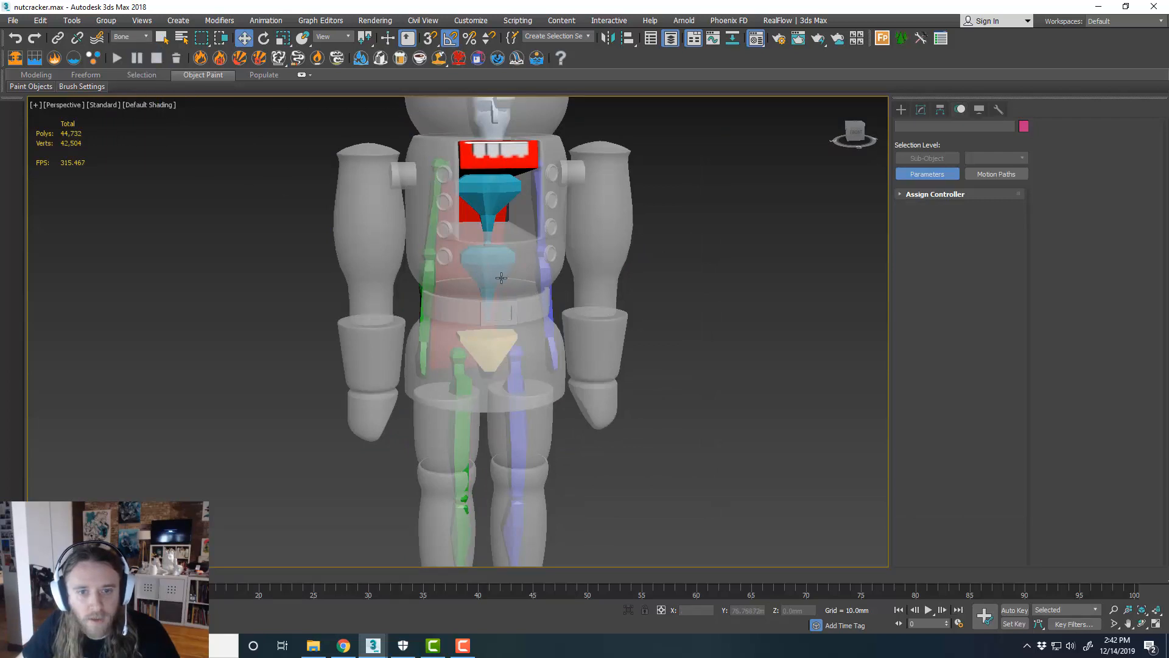
{"action": "left_click", "coordinate": [510, 351]}
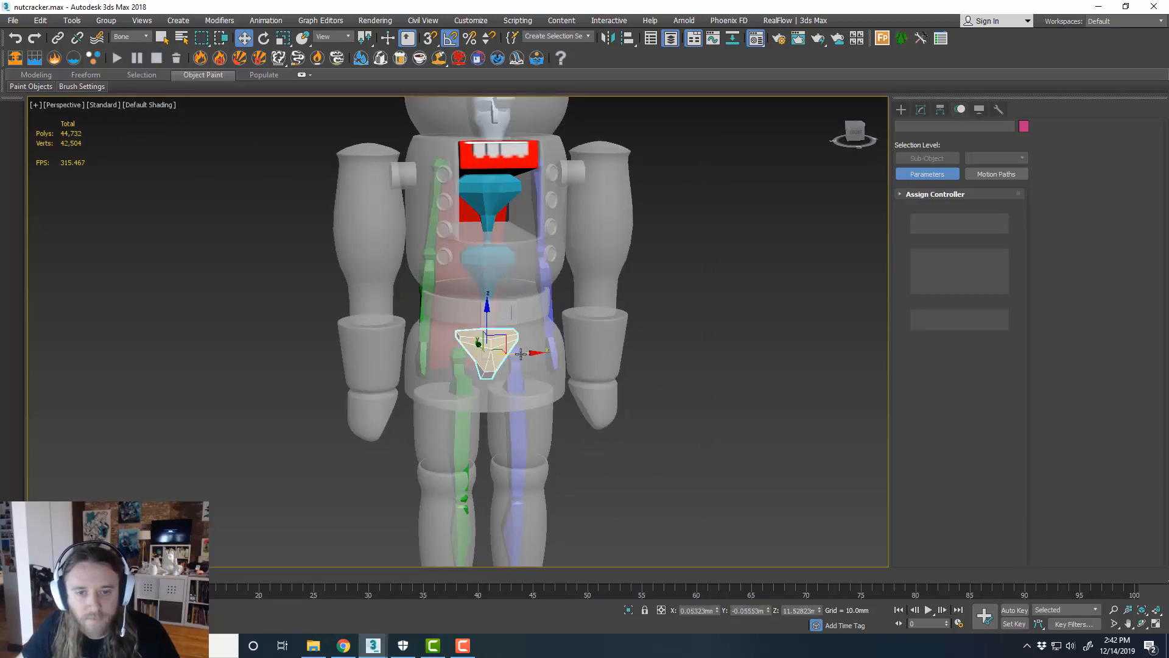
Scale the pelvis uniformly to about 193 percent, and widen it sideways to about 110 percent
{"action": "scroll", "coordinate": [520, 353], "scroll_direction": "up", "scroll_amount": 2}
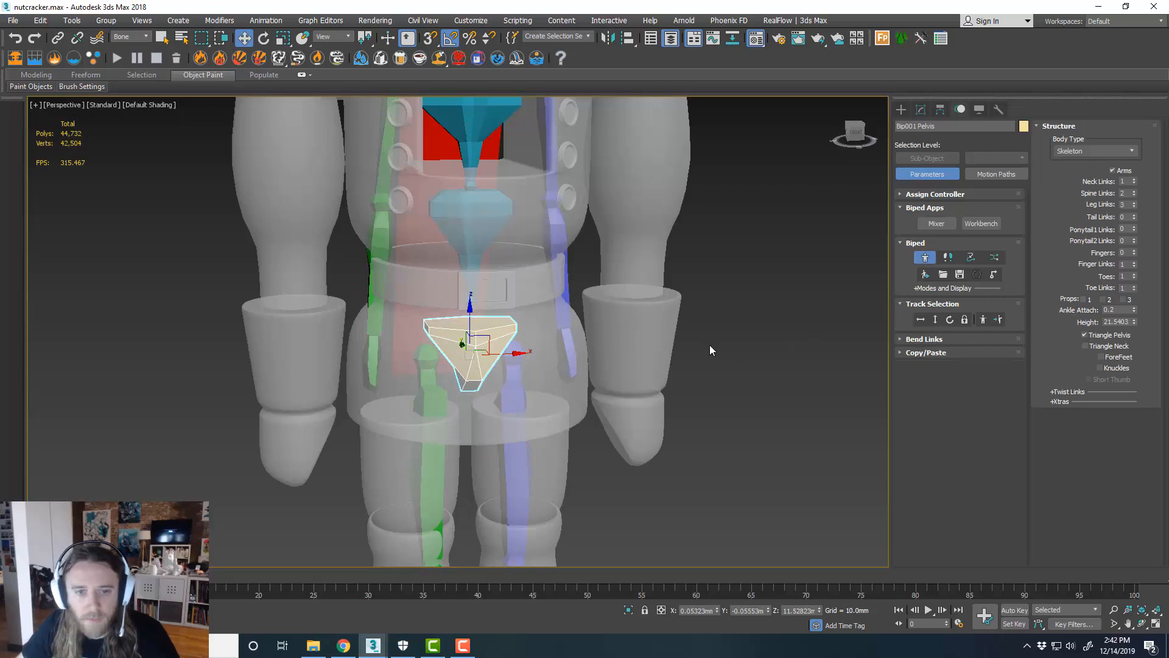
{"action": "key", "text": "r"}
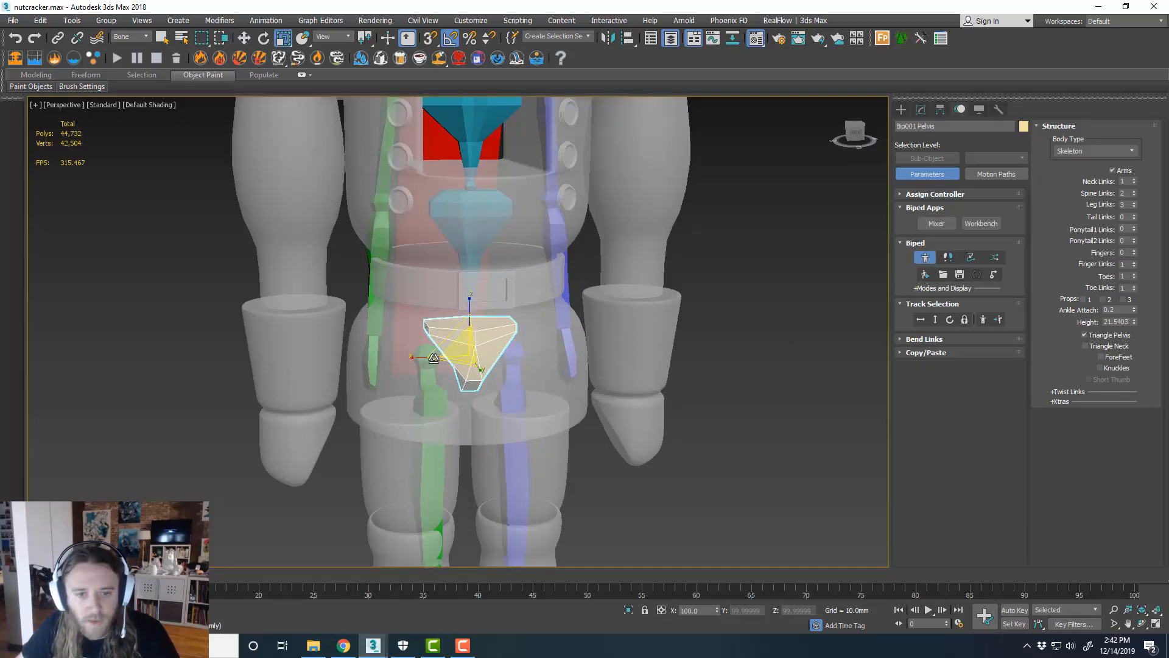
{"action": "left_click_drag", "start_coordinate": [433, 357], "coordinate": [442, 295]}
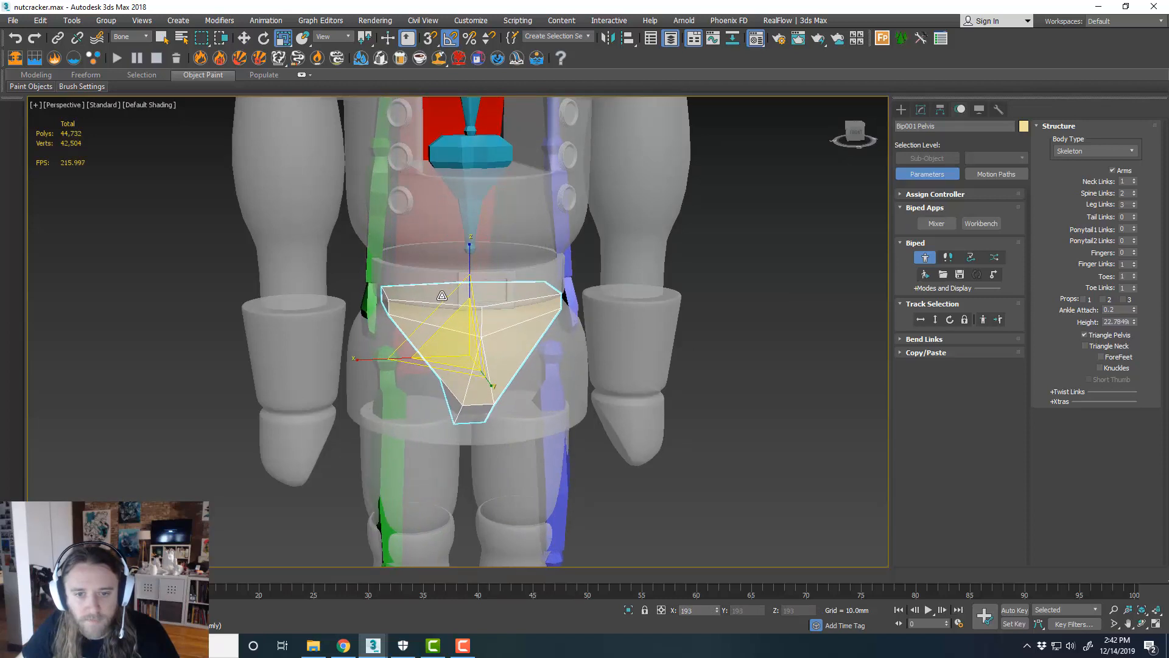
{"action": "scroll", "coordinate": [451, 304], "scroll_direction": "down", "scroll_amount": 3}
{"action": "middle_click_drag", "start_coordinate": [482, 359], "coordinate": [479, 313], "text": "alt"}
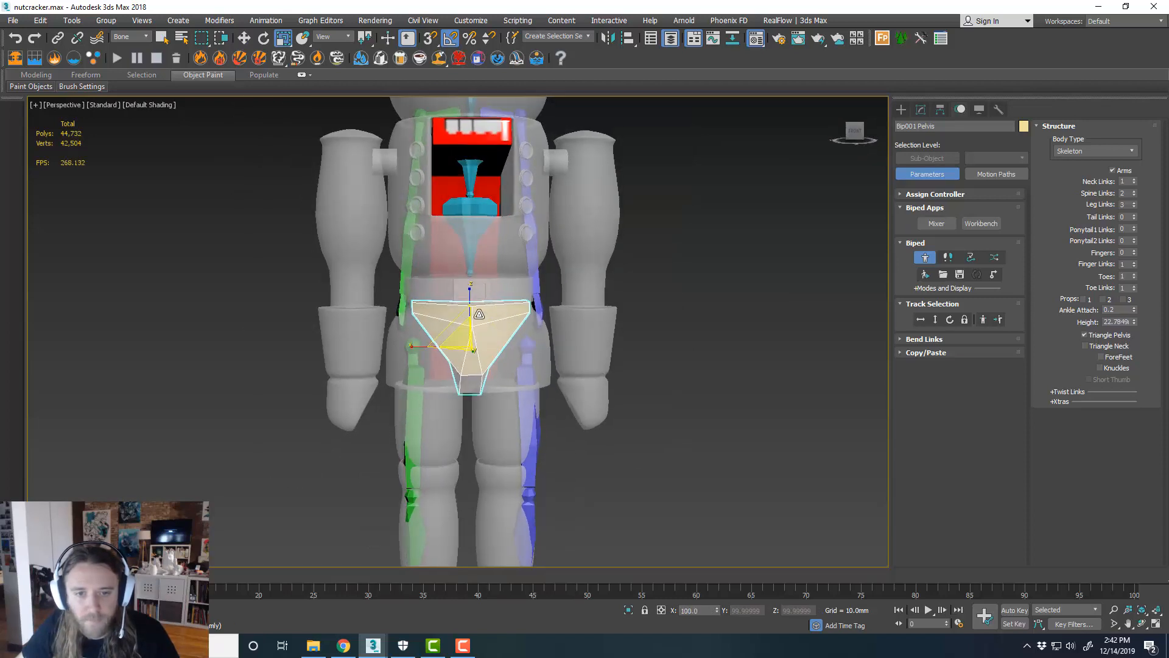
{"action": "left_click_drag", "start_coordinate": [472, 298], "coordinate": [470, 289]}
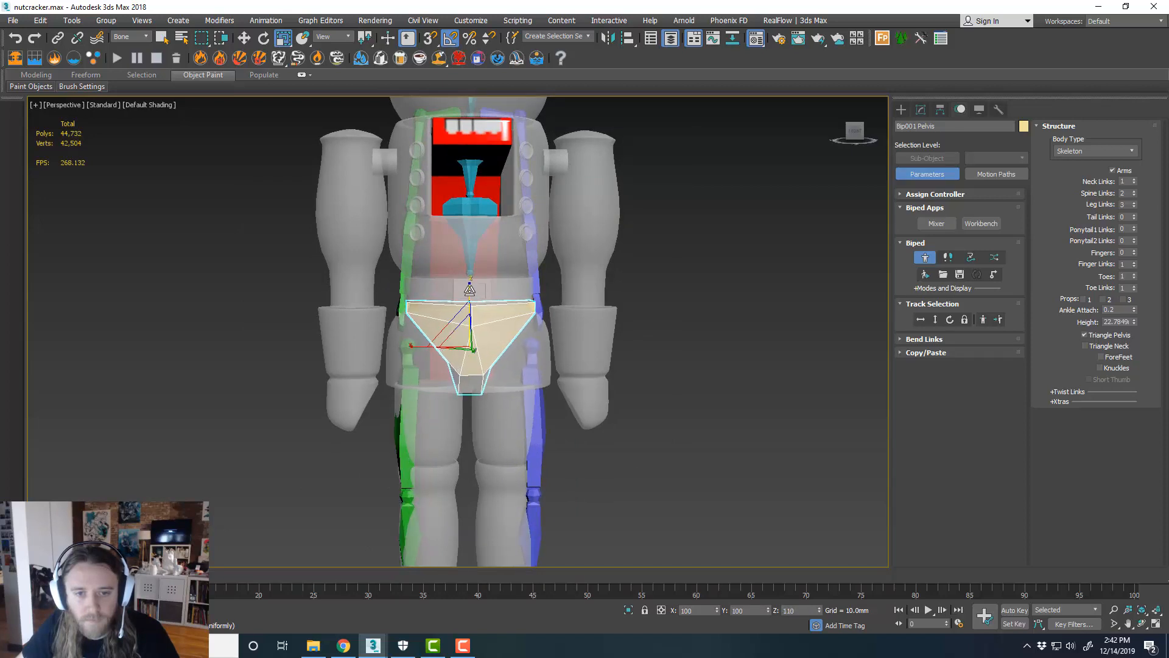
Deepen the pelvis from front to back and shrink it slightly overall to fit the nutcracker's hips
{"action": "mouse_move", "coordinate": [483, 338]}
{"action": "middle_mouse_down", "text": "alt"}
{"action": "mouse_move", "coordinate": [627, 344]}
{"action": "mouse_move", "coordinate": [487, 344]}
{"action": "middle_mouse_up", "text": "alt"}
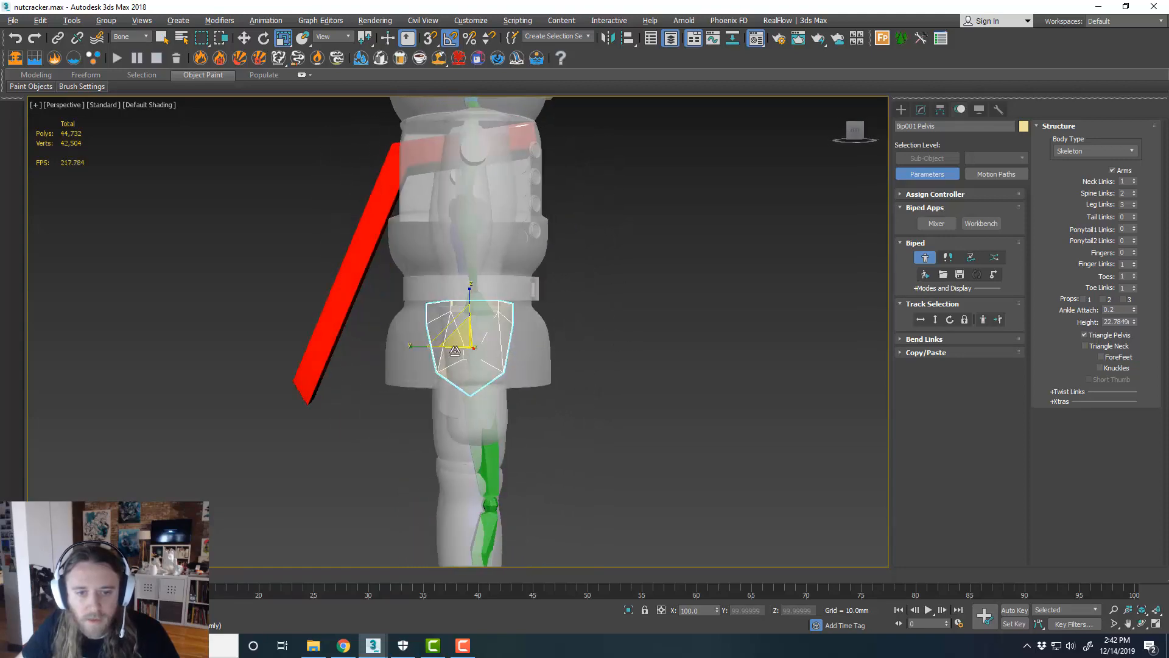
{"action": "left_click_drag", "start_coordinate": [455, 347], "coordinate": [396, 344]}
{"action": "middle_click_drag", "start_coordinate": [472, 340], "coordinate": [450, 360], "text": "alt"}
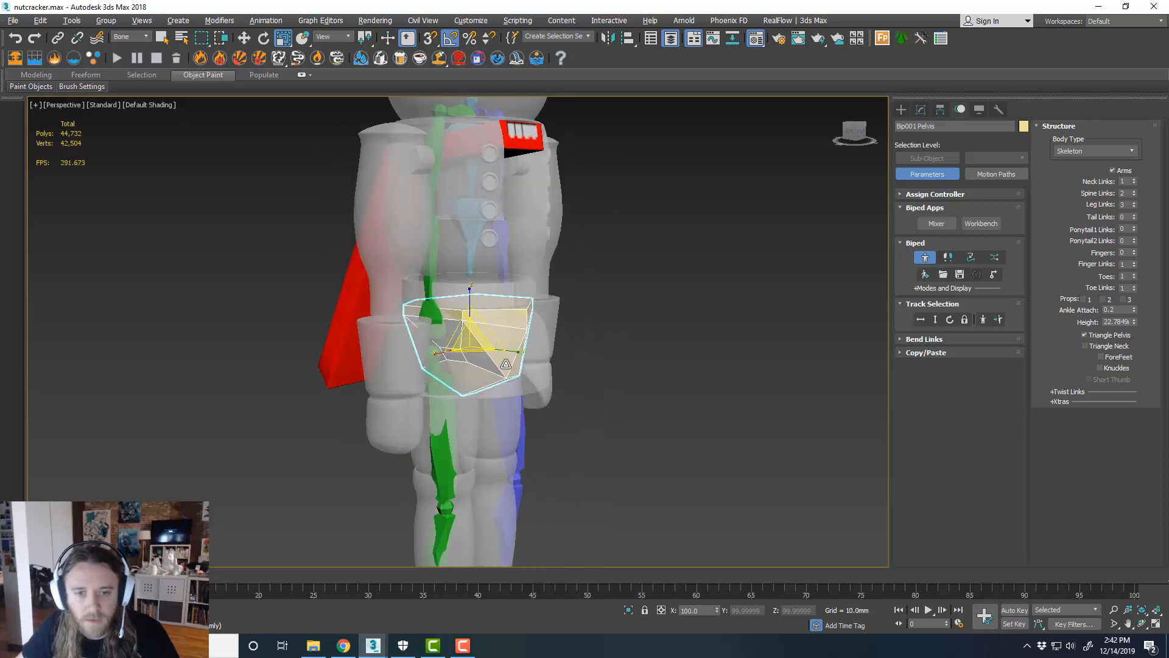
{"action": "middle_click_drag", "start_coordinate": [548, 364], "coordinate": [487, 349], "text": "alt"}
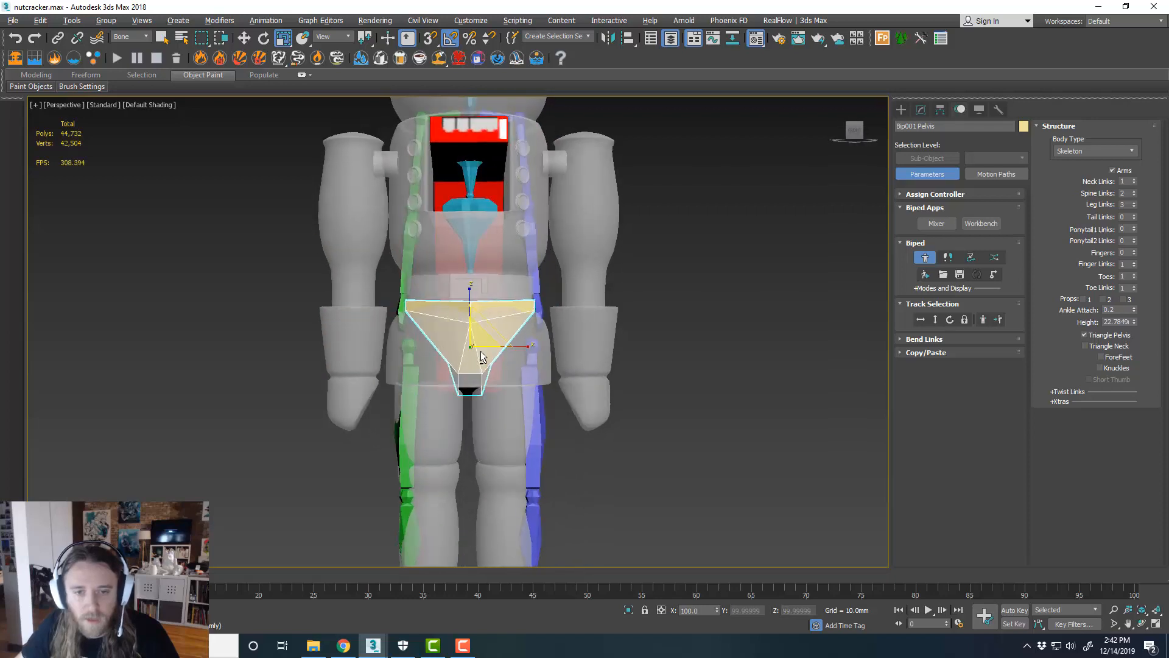
{"action": "left_click_drag", "start_coordinate": [418, 348], "coordinate": [425, 347]}
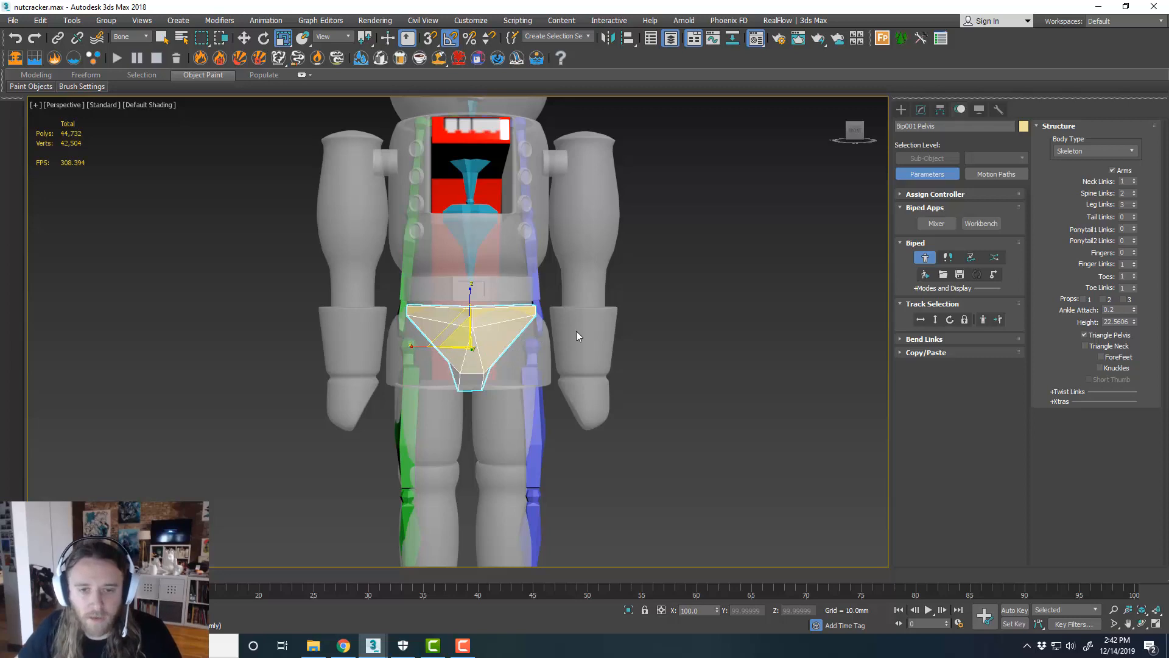
Try to move the left thigh, and the whole left leg, inward in the Front view to centre it in the nutcracker's leg
{"action": "middle_click_drag", "start_coordinate": [576, 331], "coordinate": [556, 315]}
{"action": "left_click", "coordinate": [517, 389]}
{"action": "key", "text": "w"}
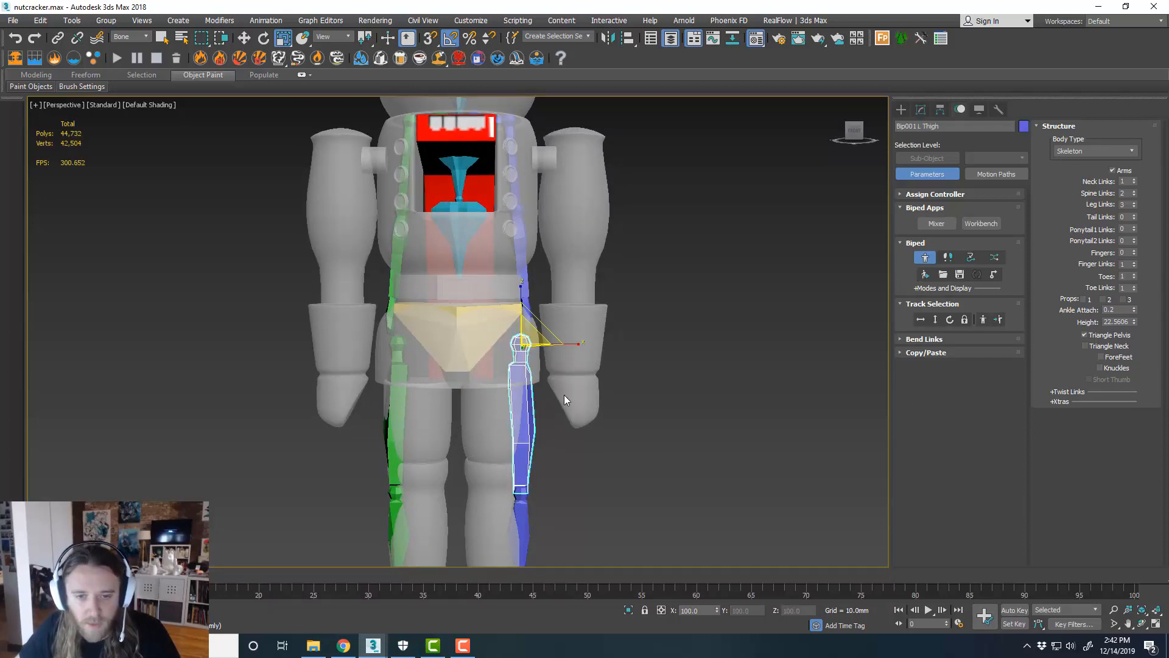
{"action": "middle_click_drag", "start_coordinate": [564, 394], "coordinate": [567, 311]}
{"action": "key", "text": "alt+w"}
{"action": "right_click", "coordinate": [451, 449]}
{"action": "key", "text": "alt+w"}
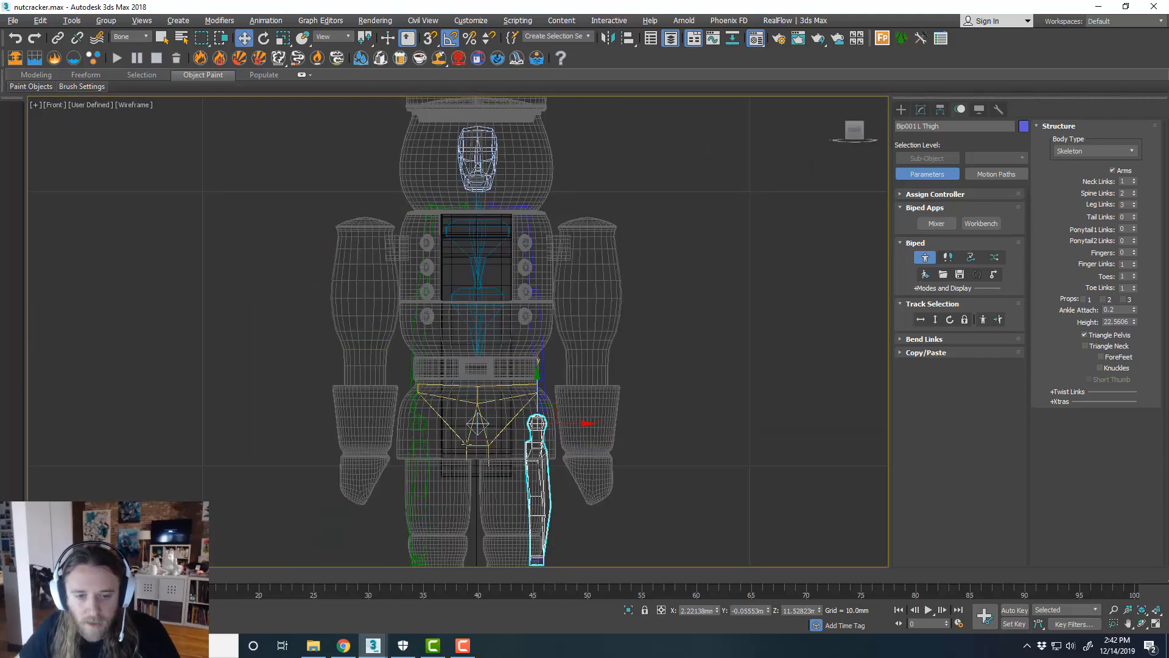
{"action": "middle_click_drag", "start_coordinate": [475, 451], "coordinate": [535, 261]}
{"action": "scroll", "coordinate": [535, 260], "scroll_direction": "down", "scroll_amount": 2}
{"action": "scroll", "coordinate": [597, 249], "scroll_direction": "up", "scroll_amount": 2}
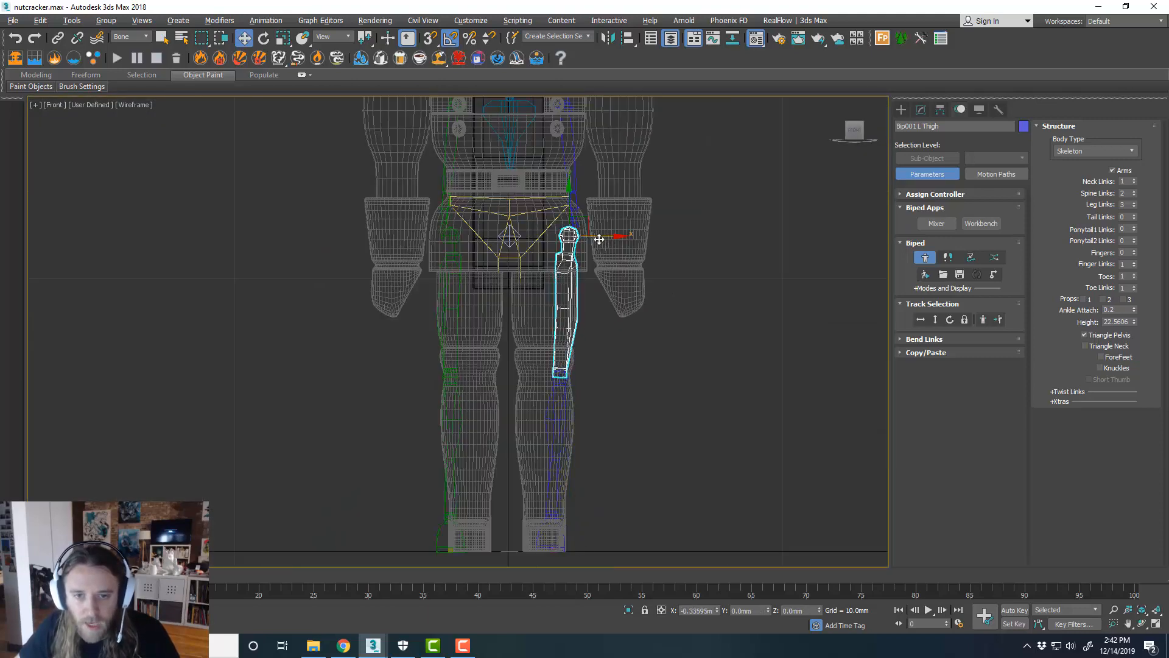
{"action": "left_click_drag", "start_coordinate": [600, 239], "coordinate": [586, 258]}
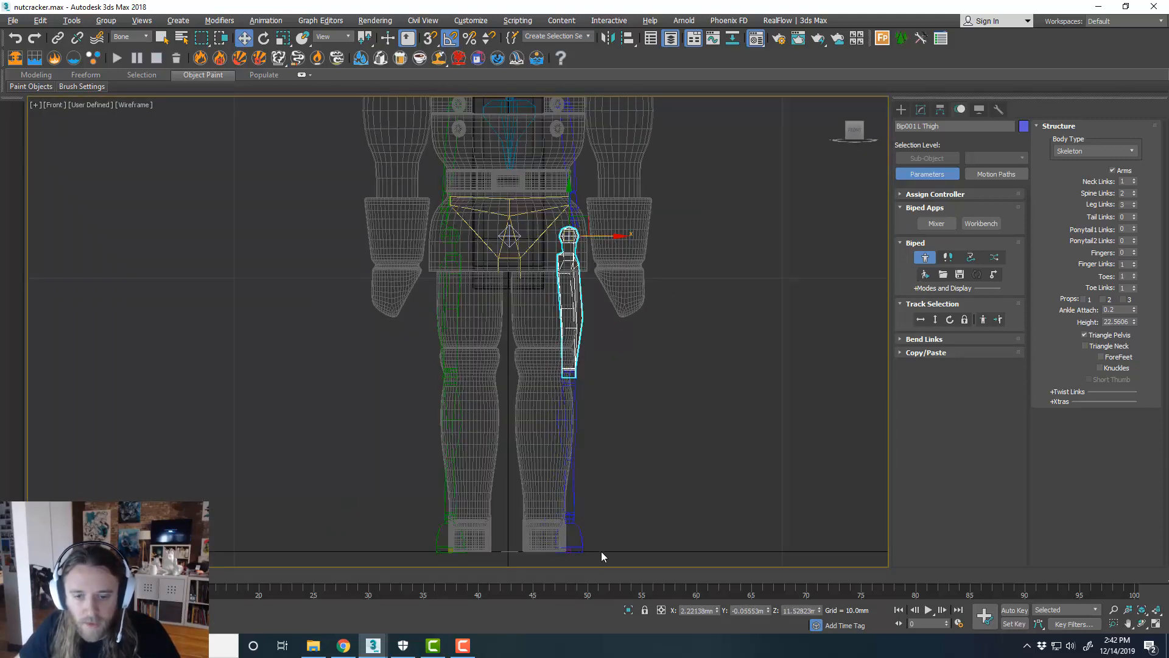
{"action": "left_click_drag", "start_coordinate": [551, 347], "coordinate": [551, 348]}
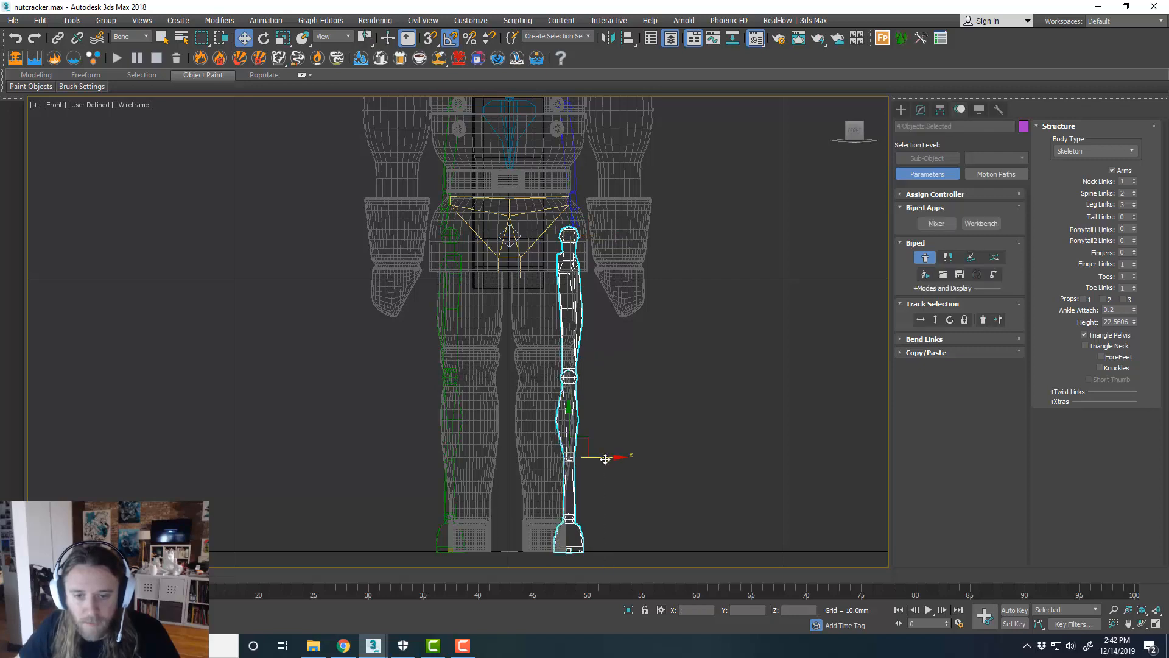
{"action": "left_click_drag", "start_coordinate": [605, 459], "coordinate": [594, 459]}
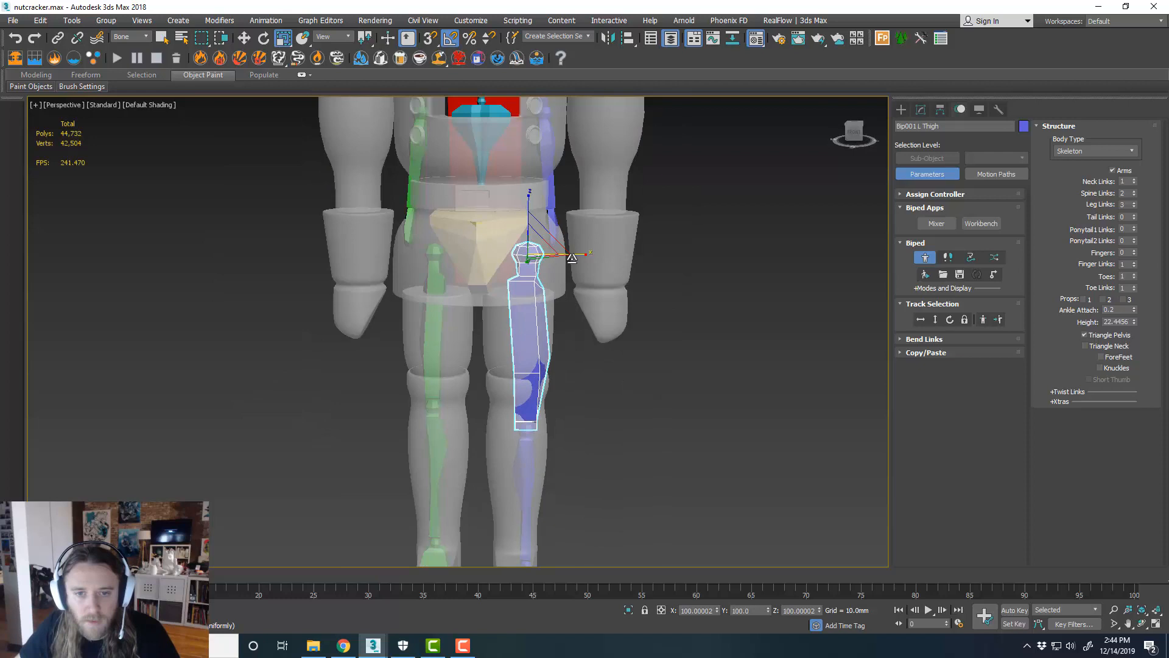
Scale down the left thigh's length so it ends at the nutcracker's knee
{"action": "left_click_drag", "start_coordinate": [571, 258], "coordinate": [584, 268]}
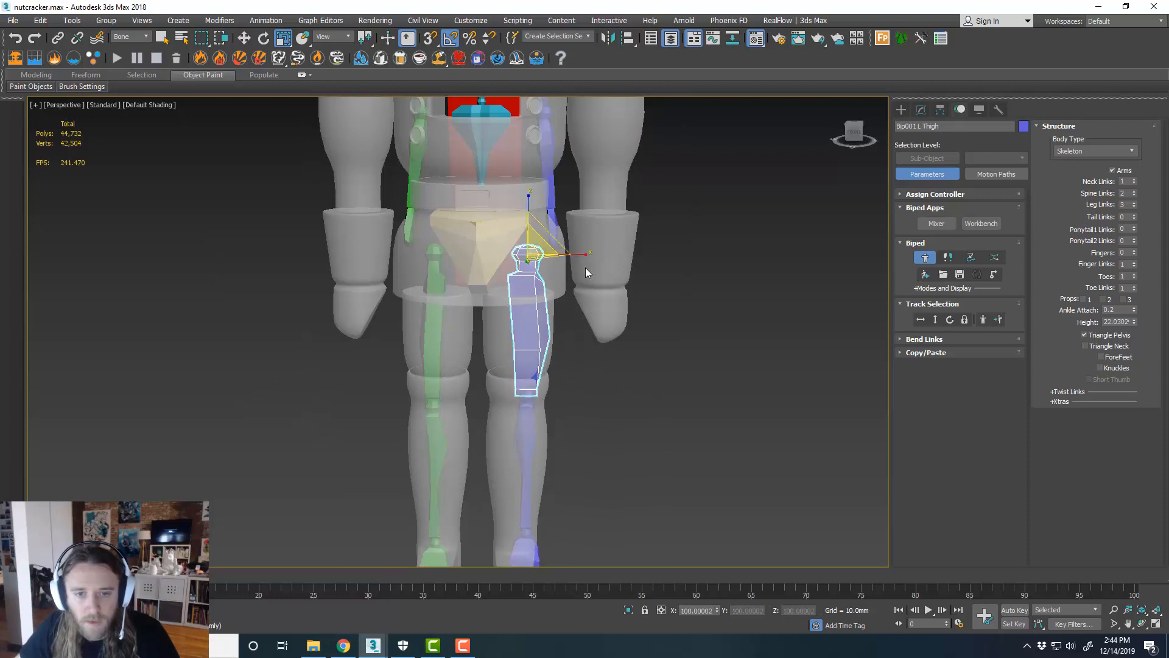
{"action": "middle_click_drag", "start_coordinate": [586, 268], "coordinate": [585, 256], "text": "alt"}
{"action": "key", "text": "w"}
{"action": "middle_click_drag", "start_coordinate": [537, 509], "coordinate": [554, 474]}
{"action": "key", "text": "r"}
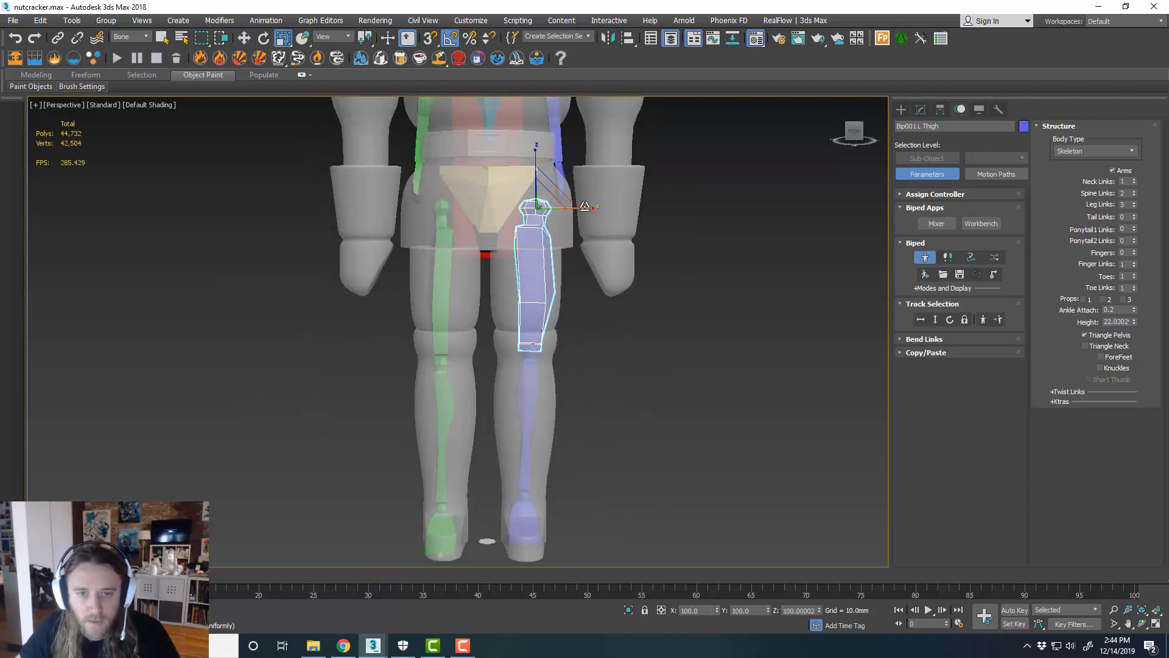
Thicken the left thigh in width and depth to fill more of the nutcracker's upper leg
{"action": "left_click_drag", "start_coordinate": [536, 163], "coordinate": [536, 159]}
{"action": "middle_click_drag", "start_coordinate": [538, 161], "coordinate": [510, 168], "text": "alt"}
{"action": "left_click_drag", "start_coordinate": [525, 197], "coordinate": [522, 188]}
{"action": "middle_click_drag", "start_coordinate": [515, 182], "coordinate": [543, 176], "text": "alt"}
{"action": "left_click_drag", "start_coordinate": [525, 194], "coordinate": [539, 155]}
{"action": "middle_click_drag", "start_coordinate": [576, 210], "coordinate": [581, 251], "text": "alt"}
{"action": "middle_click_drag", "start_coordinate": [580, 255], "coordinate": [575, 213]}
Select the left calf and scale it to fit the nutcracker's lower leg
{"action": "left_click", "coordinate": [526, 353]}
{"action": "mouse_move", "coordinate": [518, 309]}
{"action": "left_mouse_down"}
{"action": "mouse_move", "coordinate": [519, 269]}
{"action": "mouse_move", "coordinate": [519, 293]}
{"action": "left_mouse_up"}
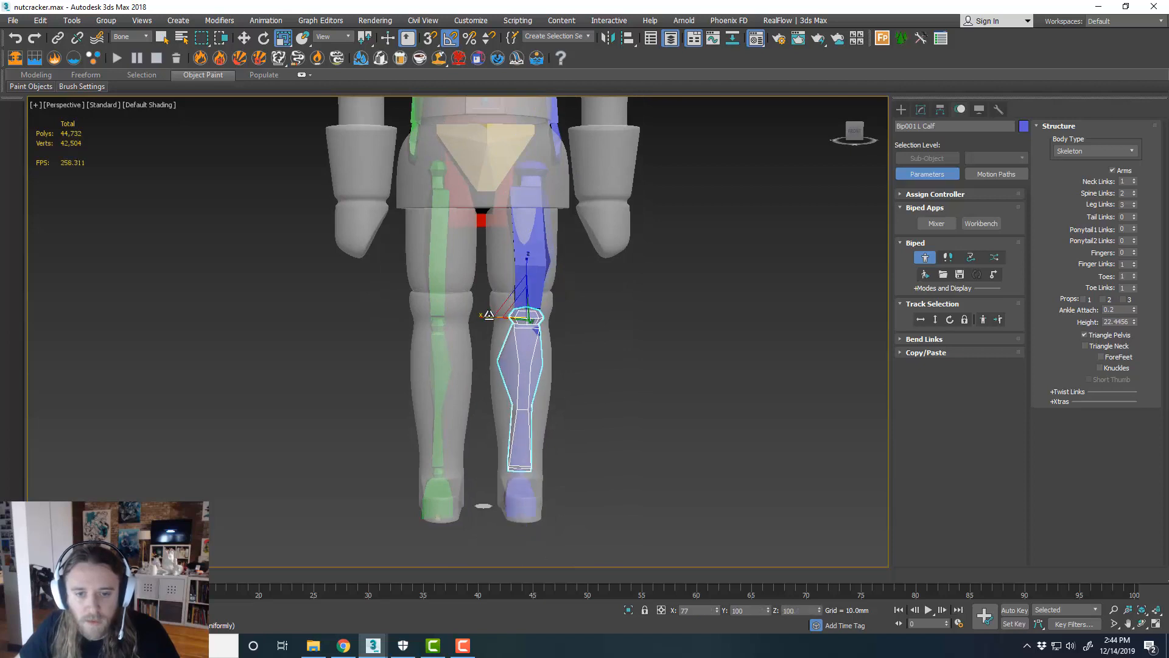
{"action": "middle_click_drag", "start_coordinate": [485, 316], "coordinate": [425, 318], "text": "alt"}
Adjust the left thigh from the side and rotate the left calf so the leg lines up with the nutcracker's leg
{"action": "left_click", "coordinate": [500, 243]}
{"action": "key", "text": "w"}
{"action": "left_click_drag", "start_coordinate": [543, 170], "coordinate": [557, 171]}
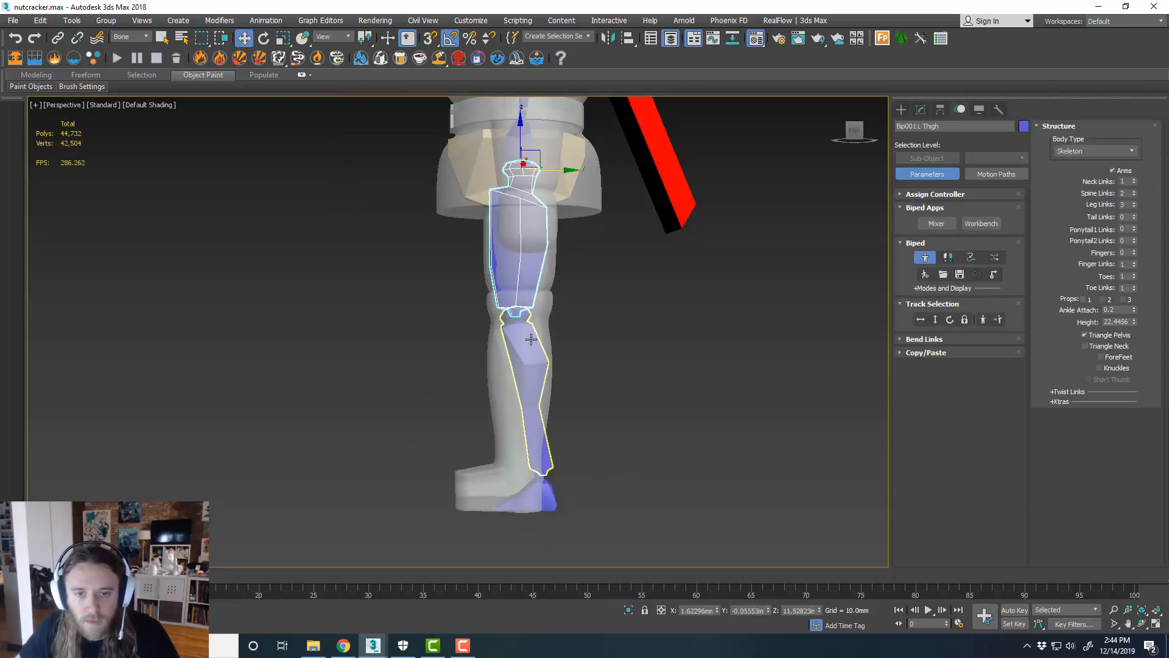
{"action": "left_click", "coordinate": [532, 332]}
{"action": "key", "text": "e"}
{"action": "left_click_drag", "start_coordinate": [556, 291], "coordinate": [565, 294]}
{"action": "middle_click_drag", "start_coordinate": [565, 295], "coordinate": [719, 314], "text": "alt"}
{"action": "middle_click_drag", "start_coordinate": [649, 370], "coordinate": [662, 303]}
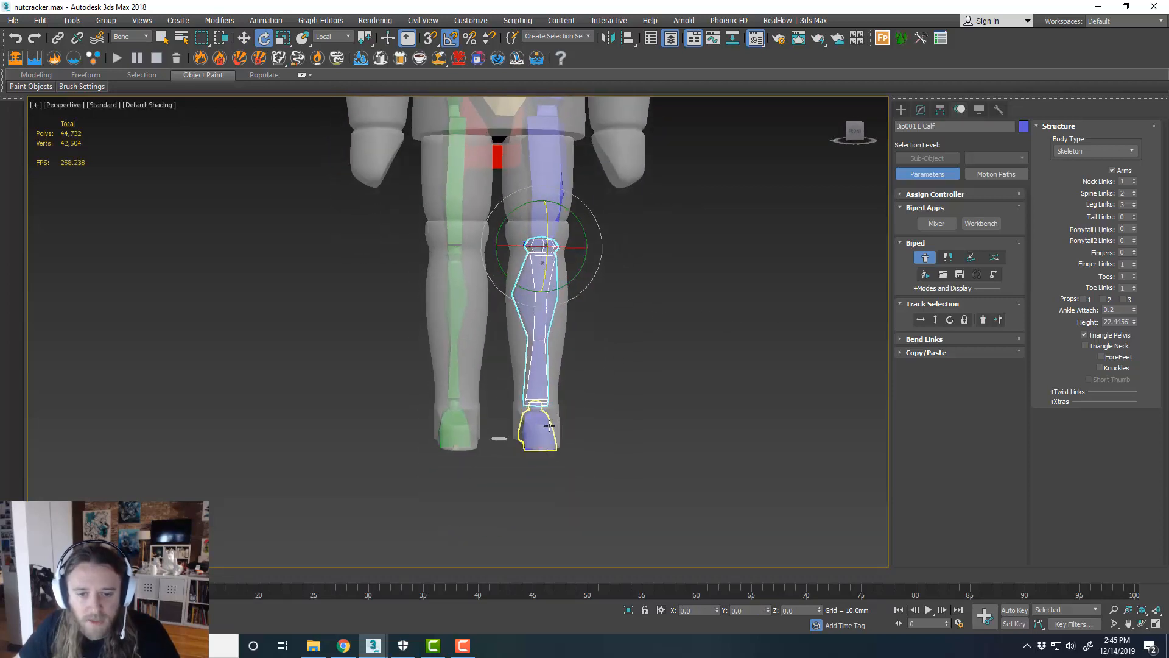
Select the left foot and scale its length and width to fit the nutcracker's boot
{"action": "scroll", "coordinate": [548, 420], "scroll_direction": "up", "scroll_amount": 2}
{"action": "left_click", "coordinate": [547, 427]}
{"action": "key", "text": "r"}
{"action": "middle_click_drag", "start_coordinate": [558, 423], "coordinate": [507, 407], "text": "alt"}
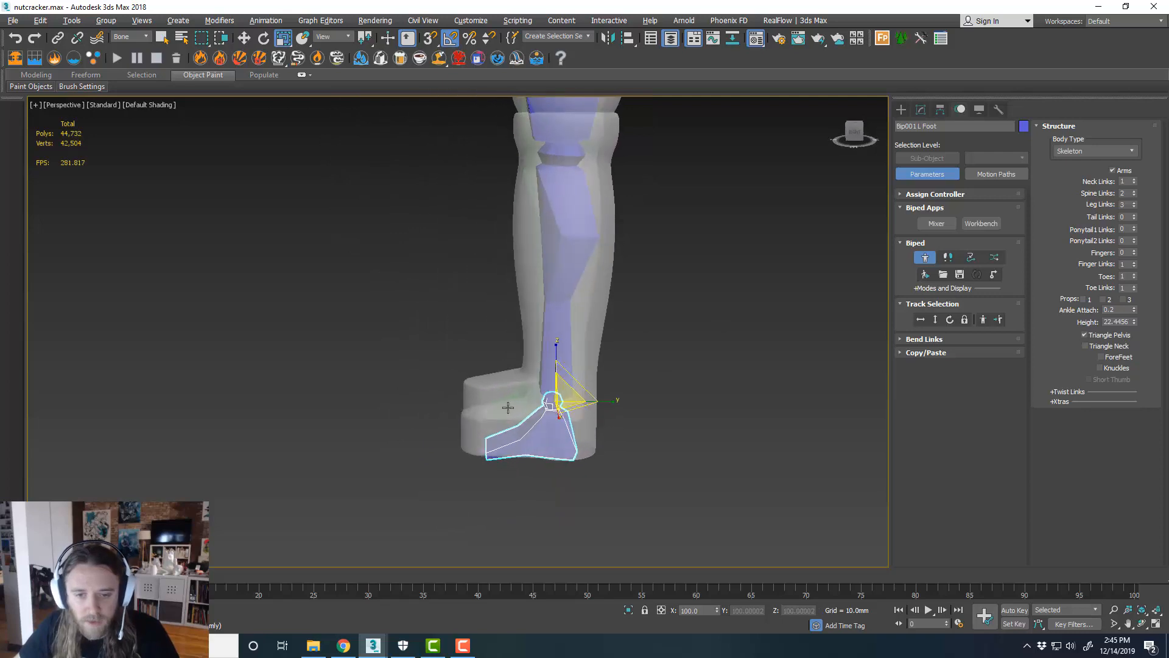
{"action": "left_click_drag", "start_coordinate": [606, 403], "coordinate": [622, 405]}
{"action": "middle_click_drag", "start_coordinate": [622, 407], "coordinate": [699, 407], "text": "alt"}
{"action": "mouse_move", "coordinate": [575, 394]}
{"action": "left_mouse_down"}
{"action": "mouse_move", "coordinate": [549, 375]}
{"action": "mouse_move", "coordinate": [534, 403]}
{"action": "mouse_move", "coordinate": [571, 394]}
{"action": "left_mouse_up"}
{"action": "middle_click_drag", "start_coordinate": [593, 403], "coordinate": [563, 357], "text": "alt"}
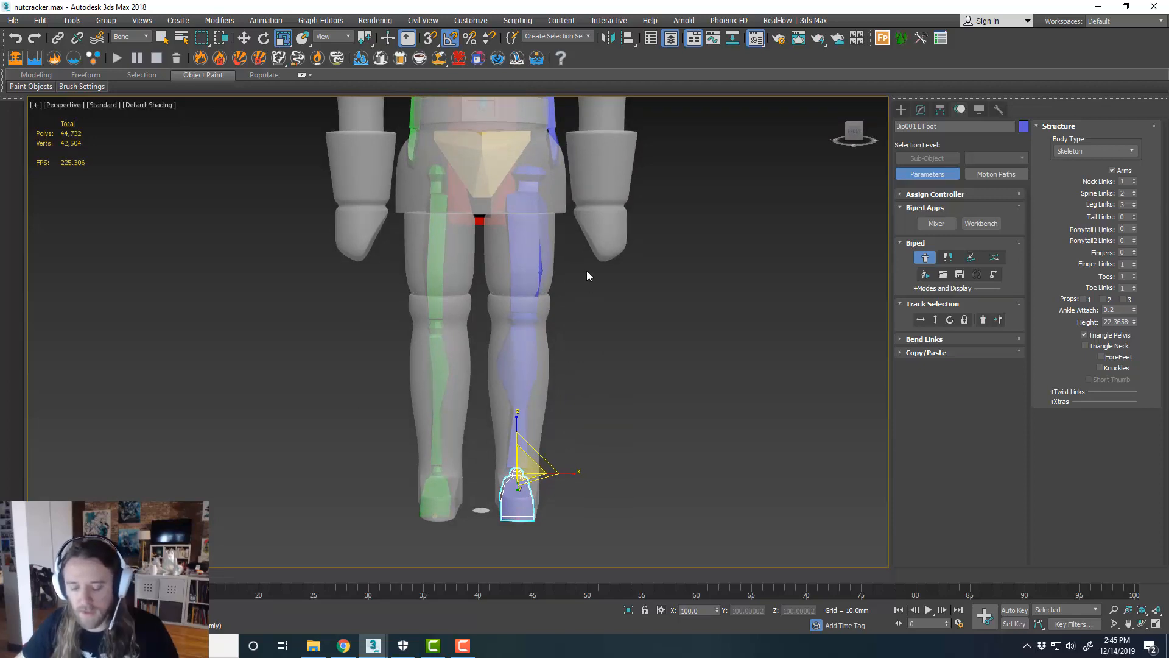
Select the lower spine link and widen it to about 155 percent within the nutcracker's waist
{"action": "middle_click_drag", "start_coordinate": [588, 276], "coordinate": [587, 320]}
{"action": "middle_click_drag", "start_coordinate": [571, 264], "coordinate": [580, 417]}
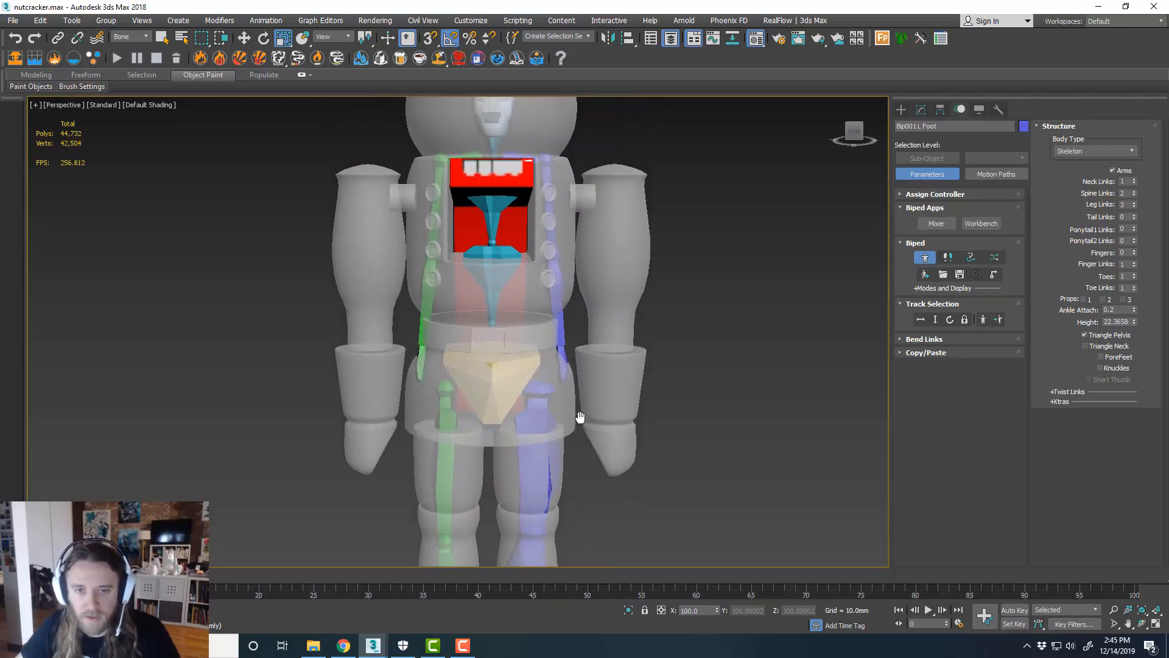
{"action": "left_click", "coordinate": [508, 277]}
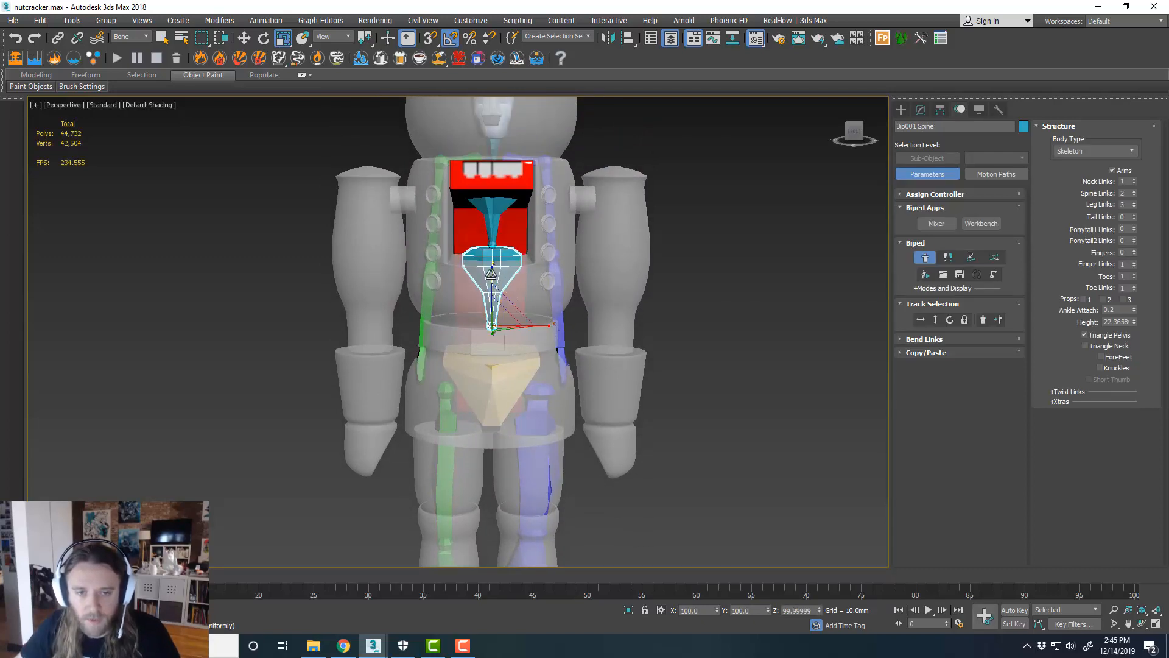
{"action": "left_click_drag", "start_coordinate": [491, 274], "coordinate": [495, 250]}
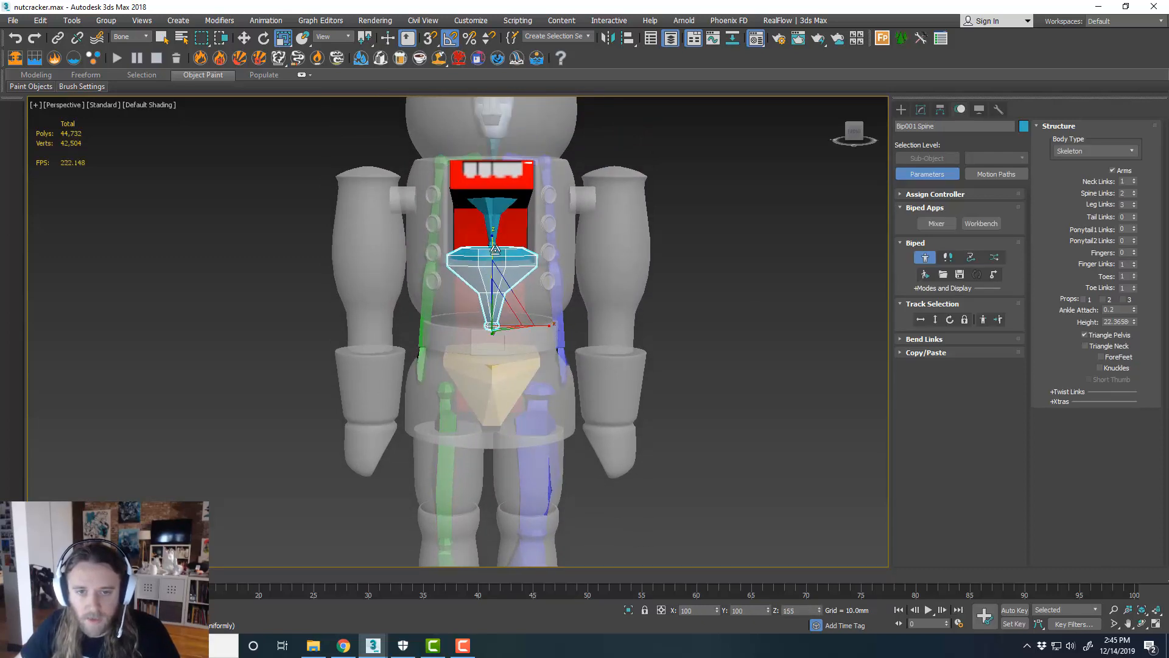
Lengthen the upper spine link to about 107 percent and widen it to fill the nutcracker's chest
{"action": "middle_click_drag", "start_coordinate": [528, 210], "coordinate": [529, 250]}
{"action": "left_click", "coordinate": [499, 250]}
{"action": "left_click_drag", "start_coordinate": [544, 285], "coordinate": [548, 285]}
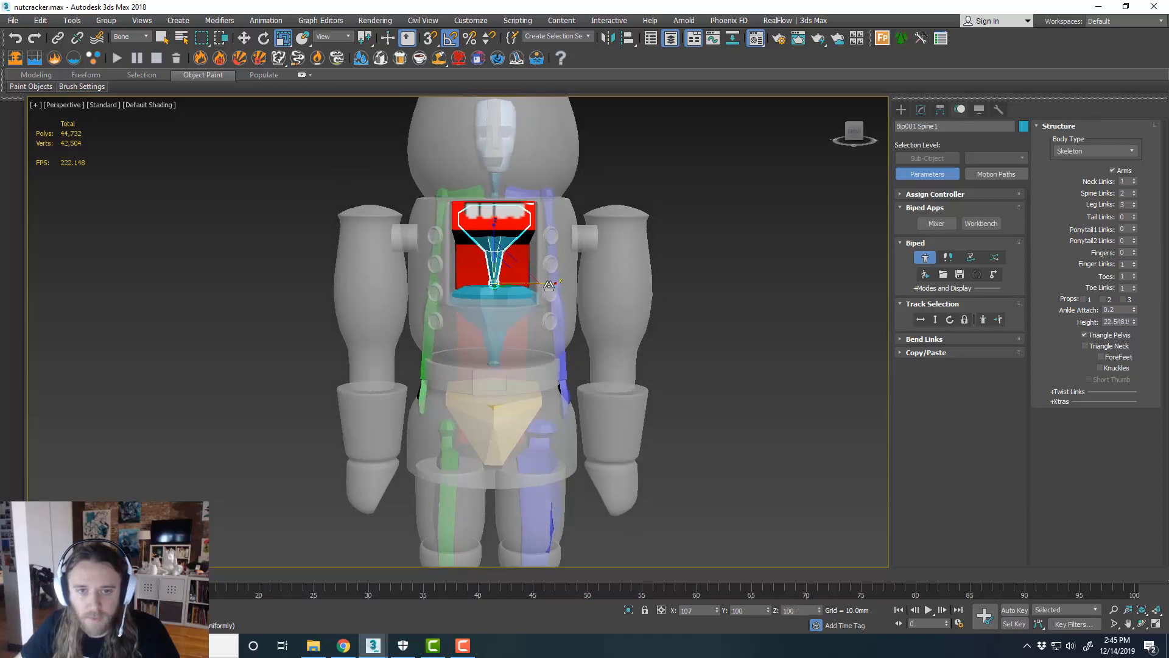
{"action": "middle_click_drag", "start_coordinate": [539, 275], "coordinate": [535, 280], "text": "alt"}
{"action": "left_click_drag", "start_coordinate": [504, 289], "coordinate": [512, 264]}
{"action": "middle_click_drag", "start_coordinate": [540, 248], "coordinate": [535, 244], "text": "alt"}
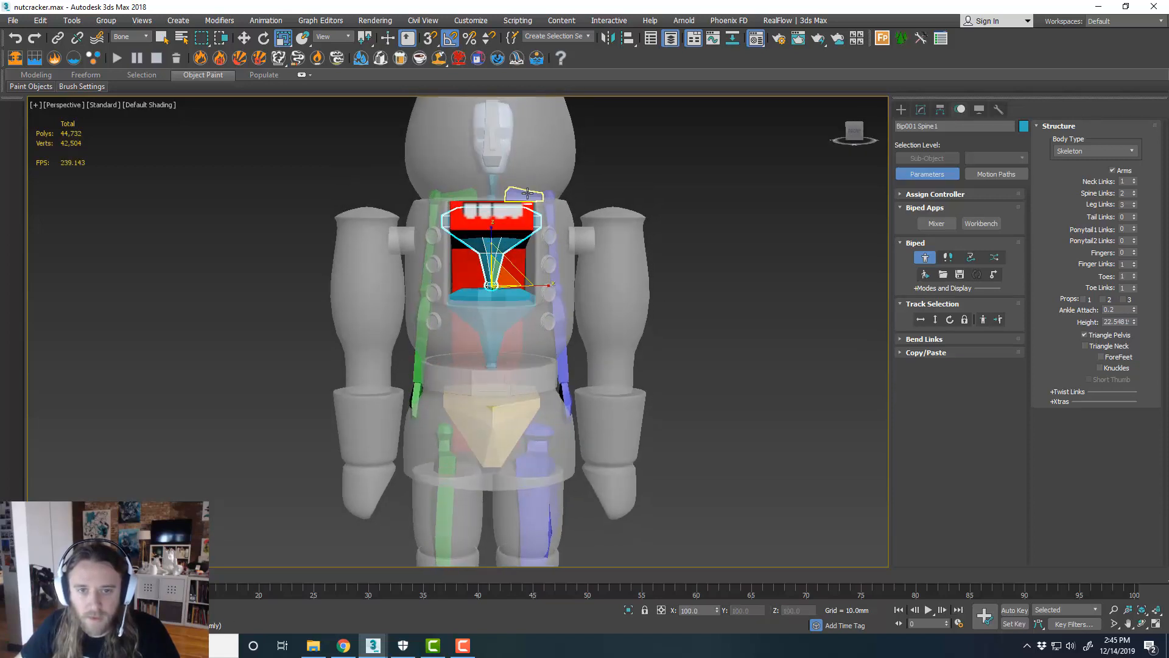
Select the left clavicle and extend it outward to the nutcracker's shoulder so the arm sits inside the mesh arm
{"action": "key", "text": "w"}
{"action": "left_click_drag", "start_coordinate": [527, 193], "coordinate": [607, 232]}
{"action": "key", "text": "r"}
{"action": "middle_click_drag", "start_coordinate": [608, 239], "coordinate": [553, 194], "text": "alt"}
Select the left arm bone and scale it to match the nutcracker's arm
{"action": "key", "text": "w"}
{"action": "left_click", "coordinate": [611, 251]}
{"action": "key", "text": "r"}
{"action": "left_click_drag", "start_coordinate": [610, 236], "coordinate": [615, 207]}
{"action": "left_click_drag", "start_coordinate": [662, 245], "coordinate": [647, 214]}
{"action": "key", "text": "e"}
{"action": "middle_click_drag", "start_coordinate": [668, 269], "coordinate": [661, 218], "text": "alt"}
Thicken the left upper arm sideways to about 108 percent
{"action": "left_click", "coordinate": [598, 326]}
{"action": "left_click", "coordinate": [599, 244]}
{"action": "key", "text": "r"}
{"action": "left_click_drag", "start_coordinate": [596, 138], "coordinate": [595, 132]}
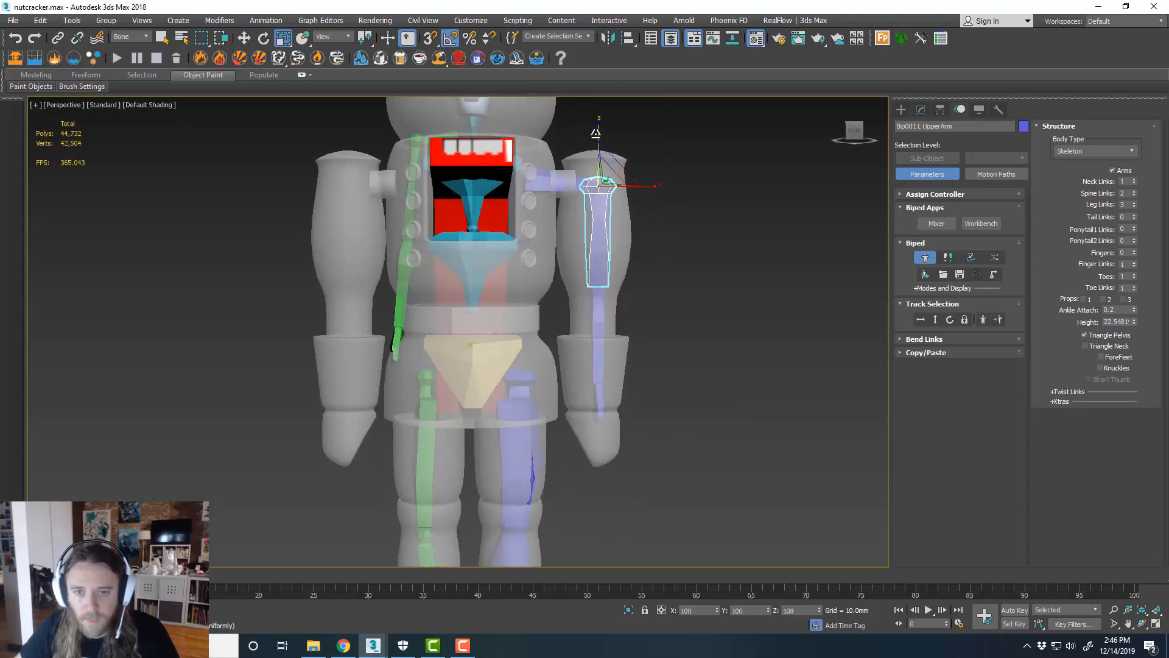
Rotate the left upper arm slightly in a front wireframe view and lengthen it inside the nutcracker's arm
{"action": "key", "text": "e"}
{"action": "key", "text": "f"}
{"action": "key", "text": "F3"}
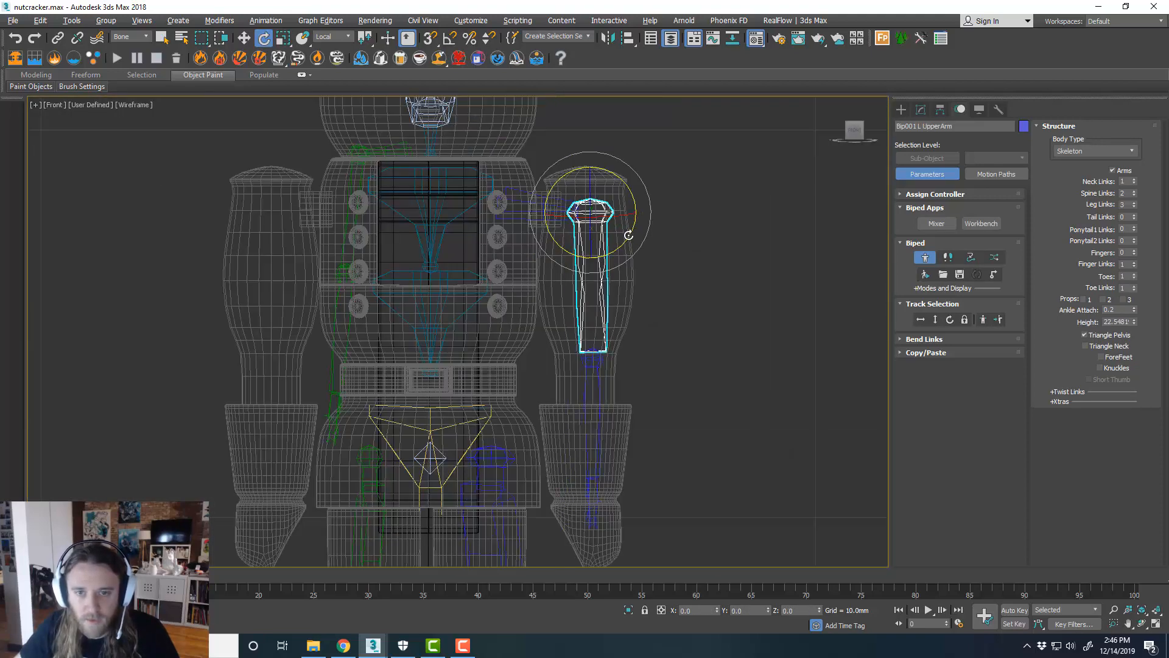
{"action": "left_click_drag", "start_coordinate": [628, 235], "coordinate": [628, 238]}
{"action": "key", "text": "a"}
{"action": "middle_click_drag", "start_coordinate": [613, 268], "coordinate": [599, 235]}
{"action": "key", "text": "r"}
{"action": "left_click_drag", "start_coordinate": [576, 145], "coordinate": [576, 141]}
Select the left forearm and scale it in the front plane to fit the nutcracker's lower arm
{"action": "left_click", "coordinate": [582, 371]}
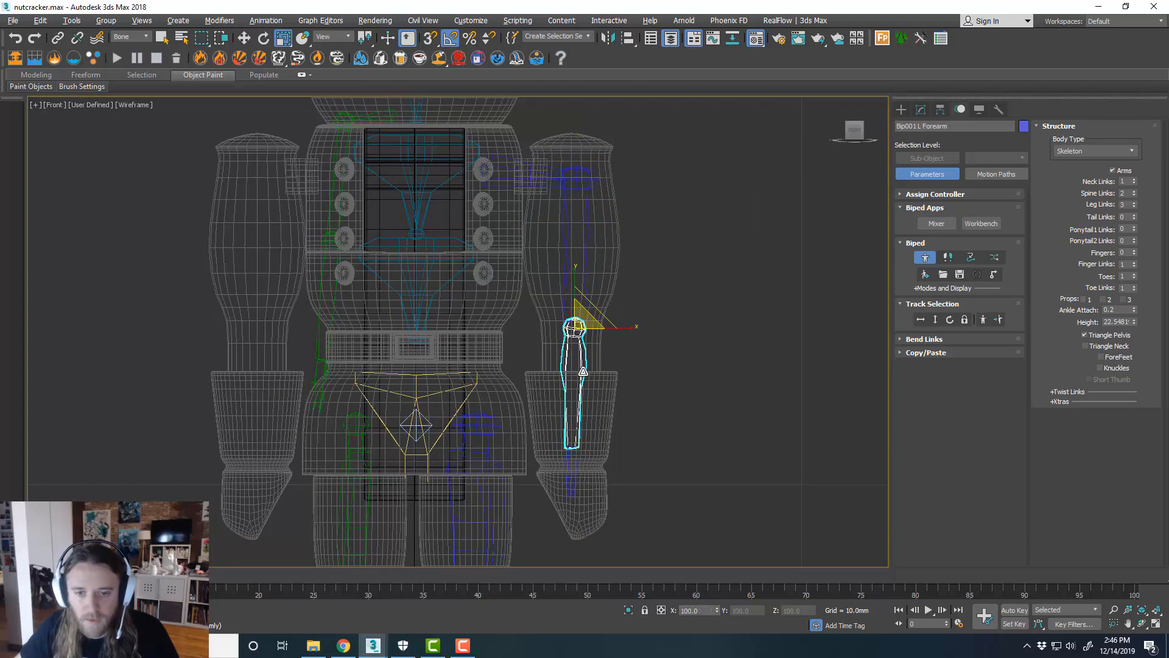
{"action": "left_click_drag", "start_coordinate": [594, 310], "coordinate": [621, 331]}
{"action": "key", "text": "alt+w"}
{"action": "middle_click", "coordinate": [696, 392]}
{"action": "key", "text": "alt+w"}
{"action": "middle_click_drag", "start_coordinate": [719, 348], "coordinate": [690, 353], "text": "alt"}
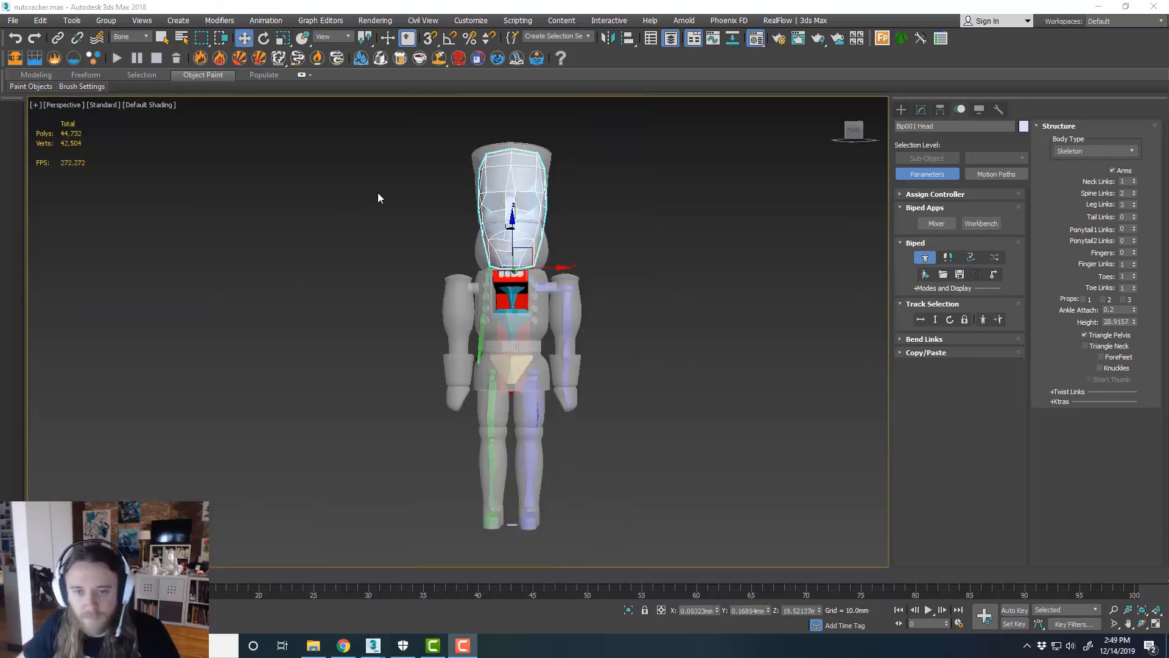
Examine how the head, spine and left clavicle bones sit inside the nutcracker mesh
{"action": "scroll", "coordinate": [534, 218], "scroll_direction": "up", "scroll_amount": 3}
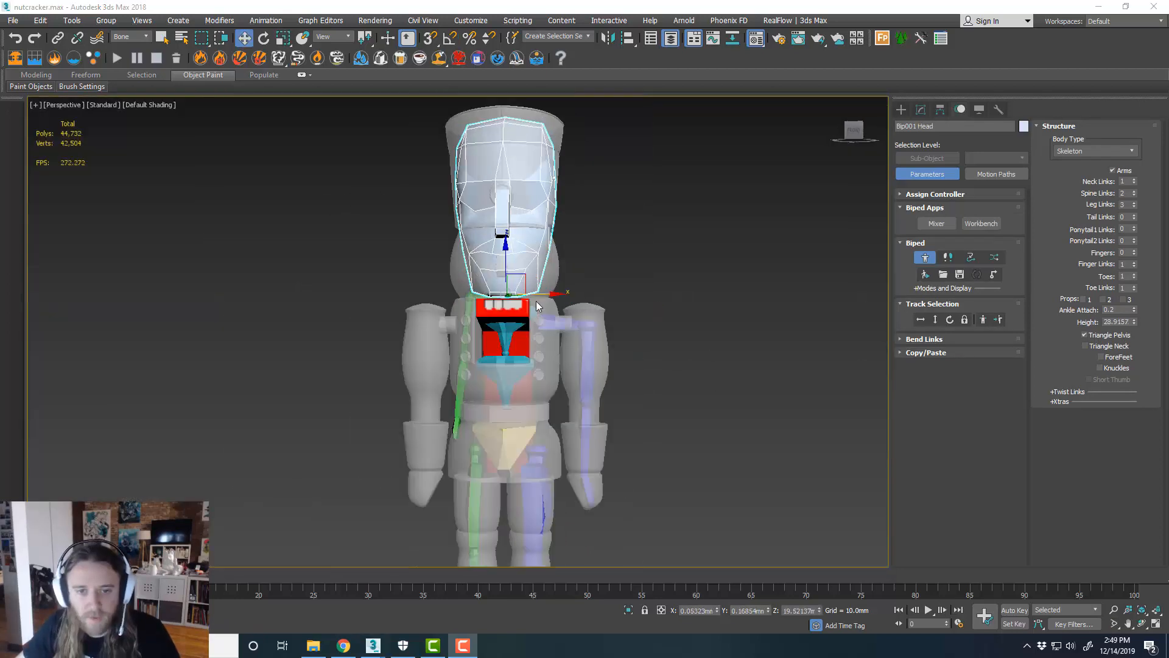
{"action": "middle_click_drag", "start_coordinate": [538, 306], "coordinate": [567, 279], "text": "alt"}
{"action": "scroll", "coordinate": [542, 279], "scroll_direction": "up", "scroll_amount": 3}
{"action": "scroll", "coordinate": [571, 302], "scroll_direction": "down", "scroll_amount": 3}
{"action": "scroll", "coordinate": [571, 356], "scroll_direction": "up", "scroll_amount": 3}
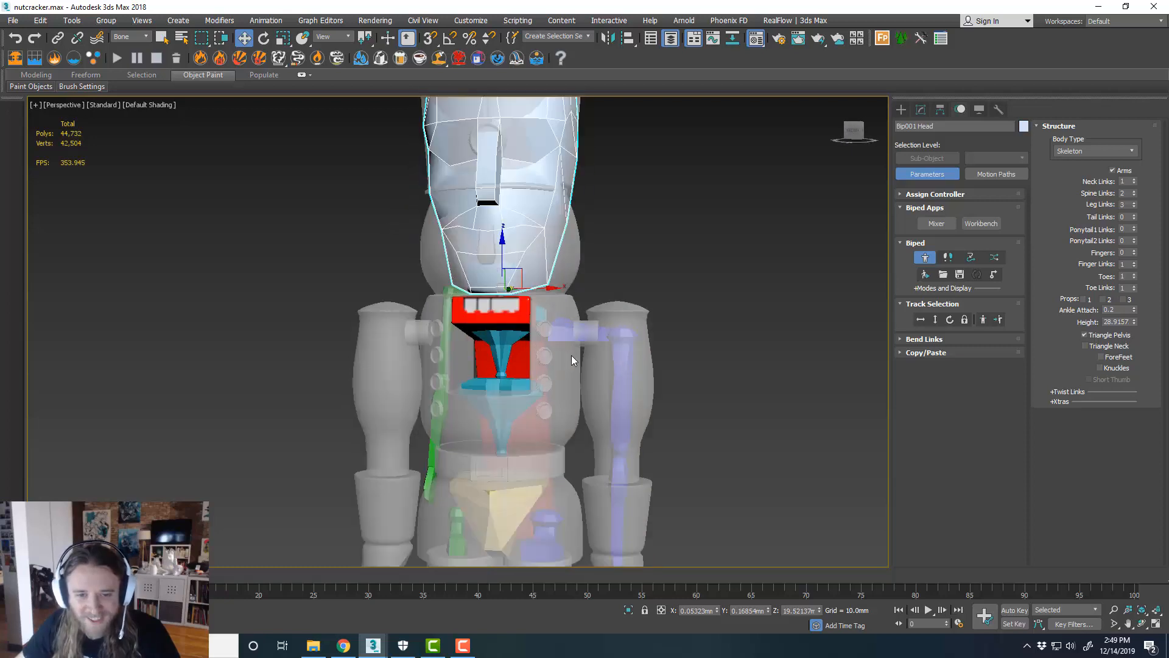
{"action": "middle_click_drag", "start_coordinate": [571, 355], "coordinate": [655, 324]}
{"action": "left_click", "coordinate": [577, 289]}
{"action": "scroll", "coordinate": [639, 392], "scroll_direction": "down", "scroll_amount": 3}
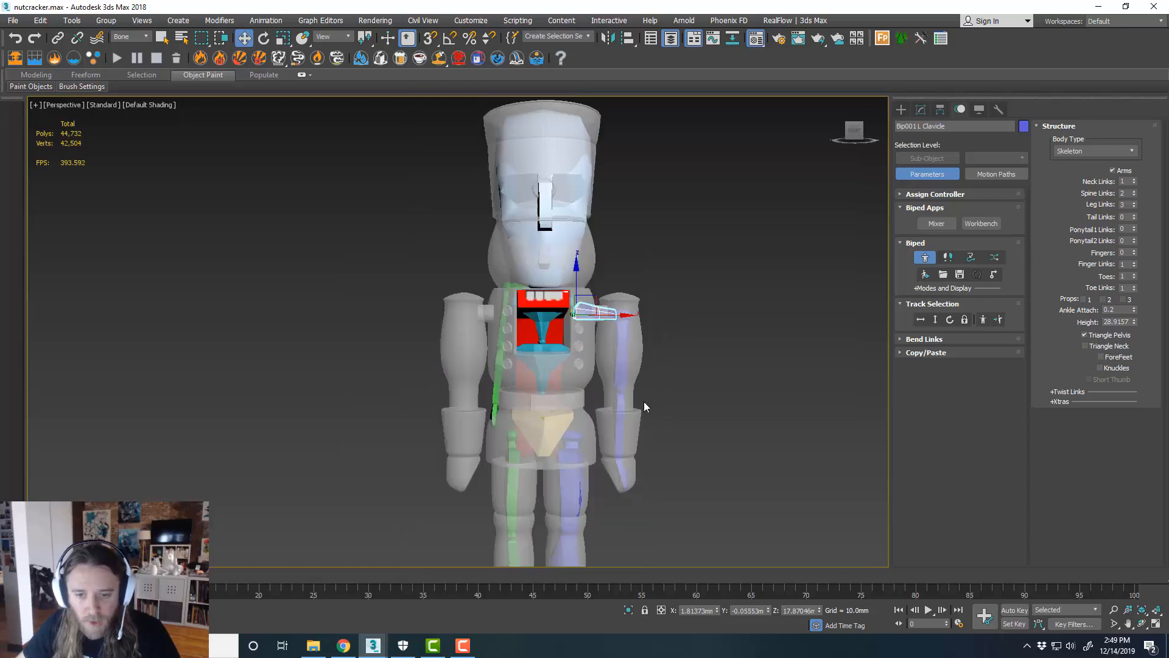
Select all the left leg bones together with the left arm bones, including the clavicle
{"action": "middle_click_drag", "start_coordinate": [643, 418], "coordinate": [609, 303]}
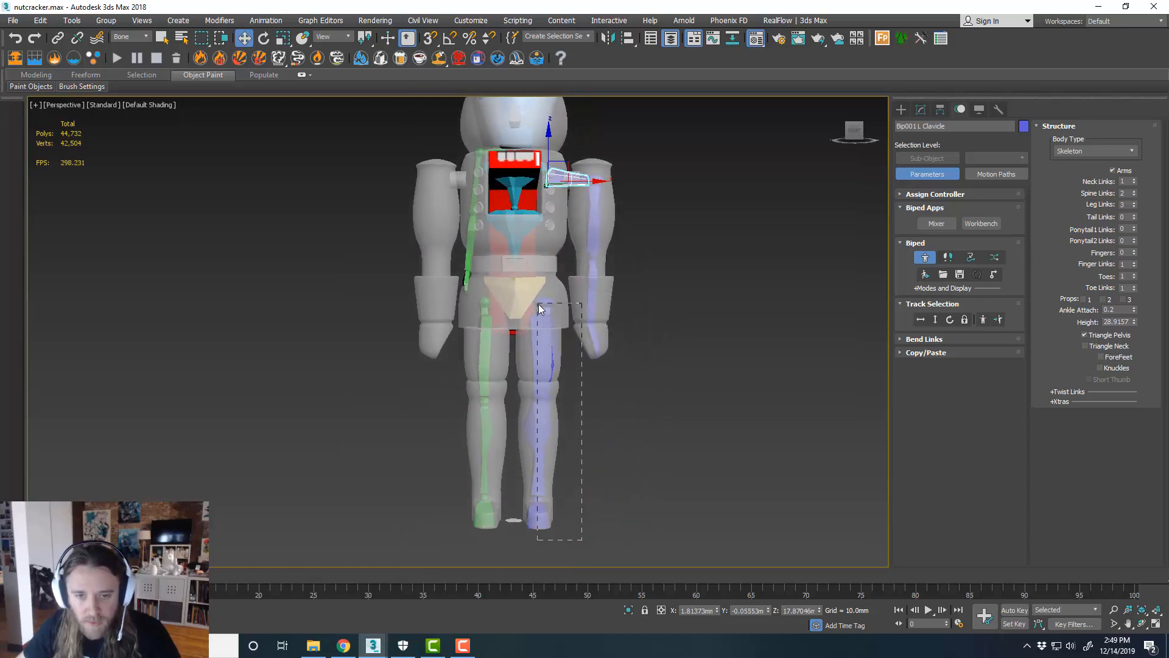
{"action": "left_click_drag", "start_coordinate": [540, 304], "coordinate": [539, 303]}
{"action": "middle_click_drag", "start_coordinate": [600, 287], "coordinate": [590, 379]}
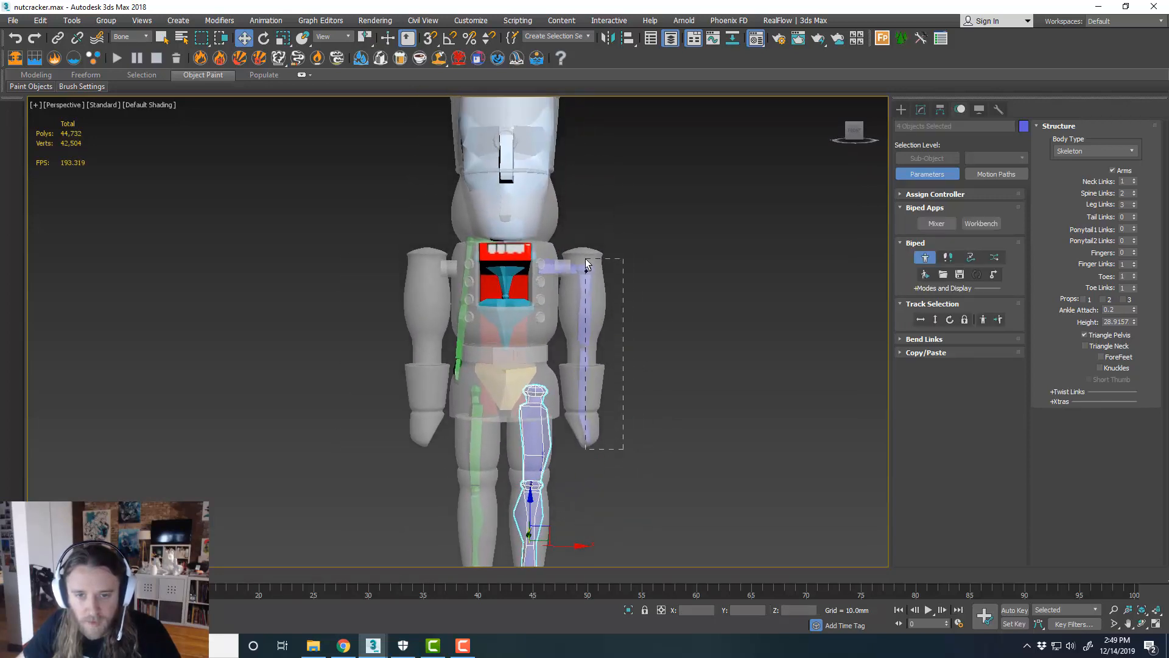
{"action": "left_click_drag", "start_coordinate": [586, 262], "coordinate": [582, 267], "text": "ctrl"}
{"action": "left_click", "coordinate": [564, 272], "text": "ctrl"}
{"action": "middle_click_drag", "start_coordinate": [562, 226], "coordinate": [560, 246]}
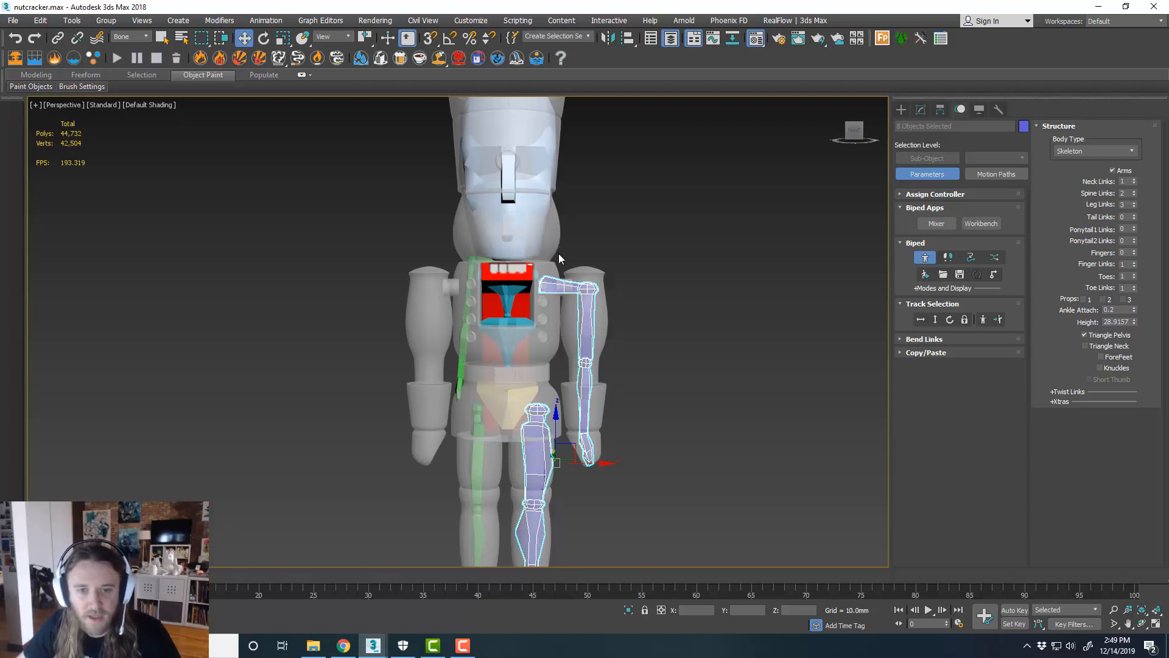
{"action": "middle_click_drag", "start_coordinate": [559, 257], "coordinate": [570, 166]}
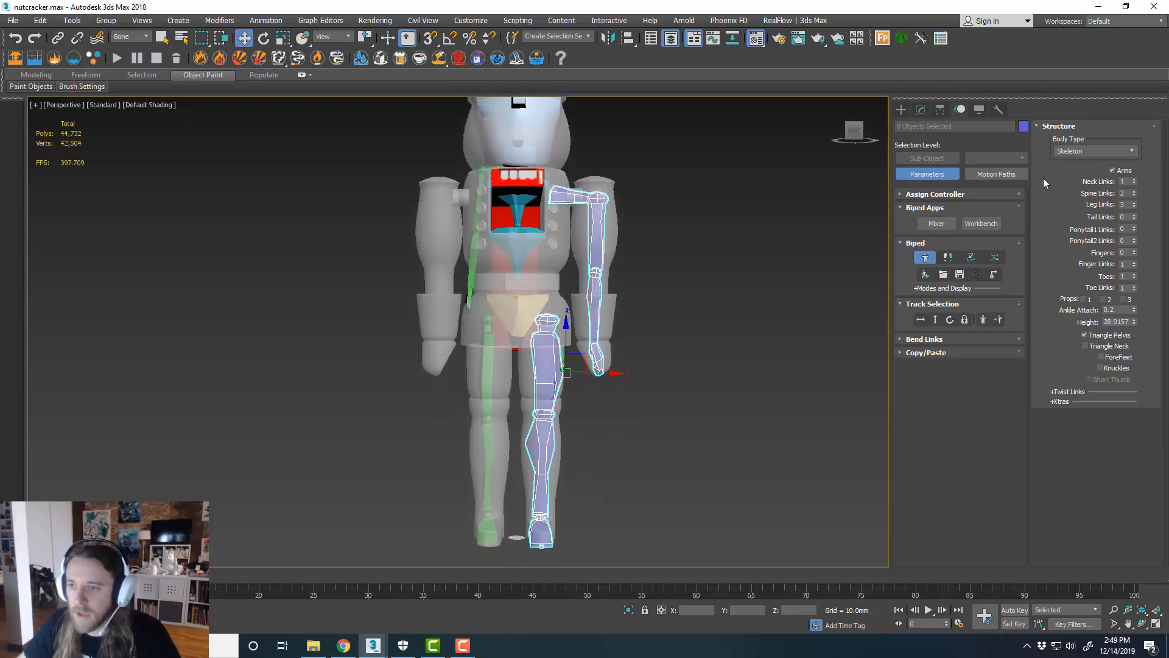
Copy the selected limbs' posture into a copy collection named LeftSide and paste it onto the opposite side of the biped
{"action": "left_click", "coordinate": [955, 352]}
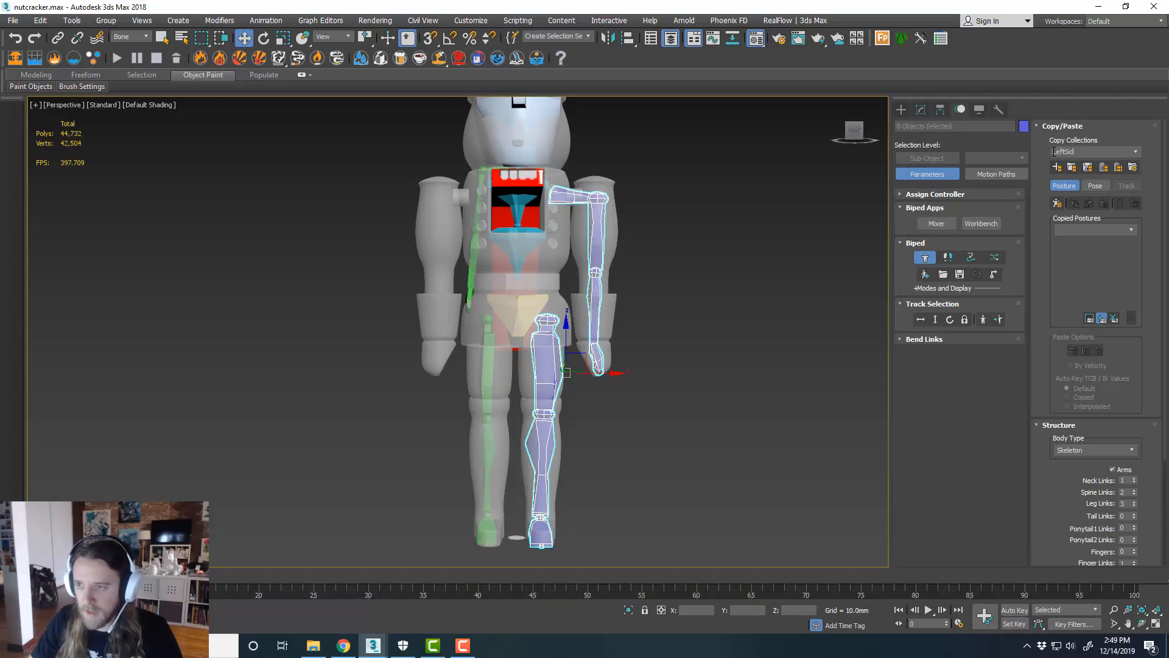
{"action": "left_click", "coordinate": [1057, 204]}
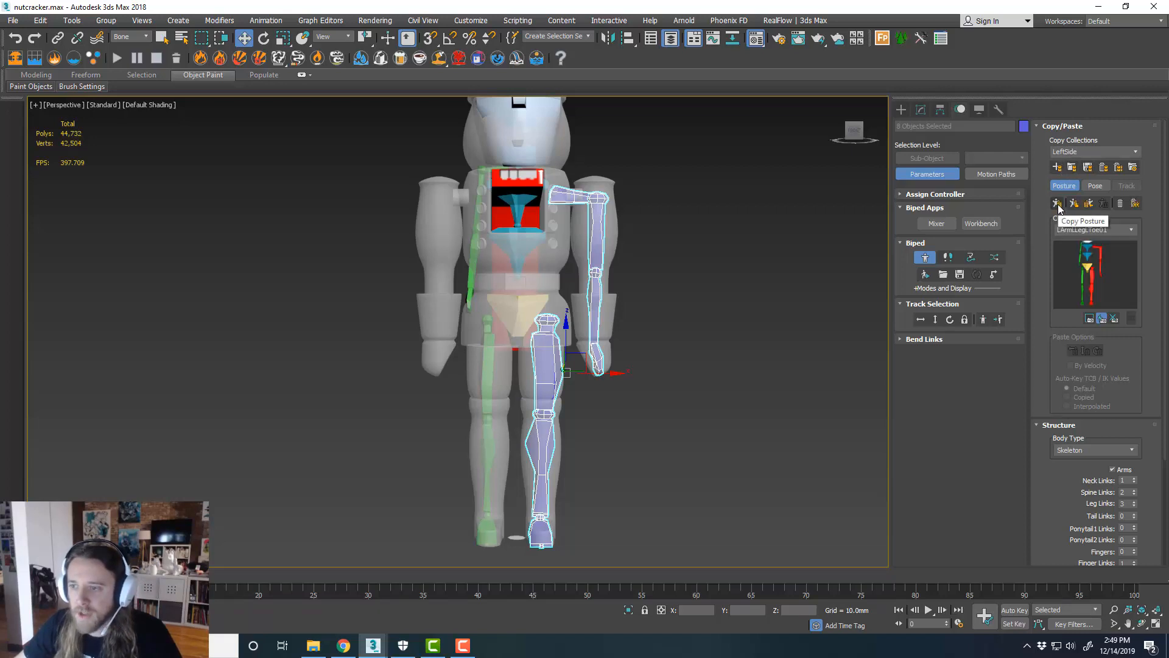
{"action": "left_click", "coordinate": [1089, 204]}
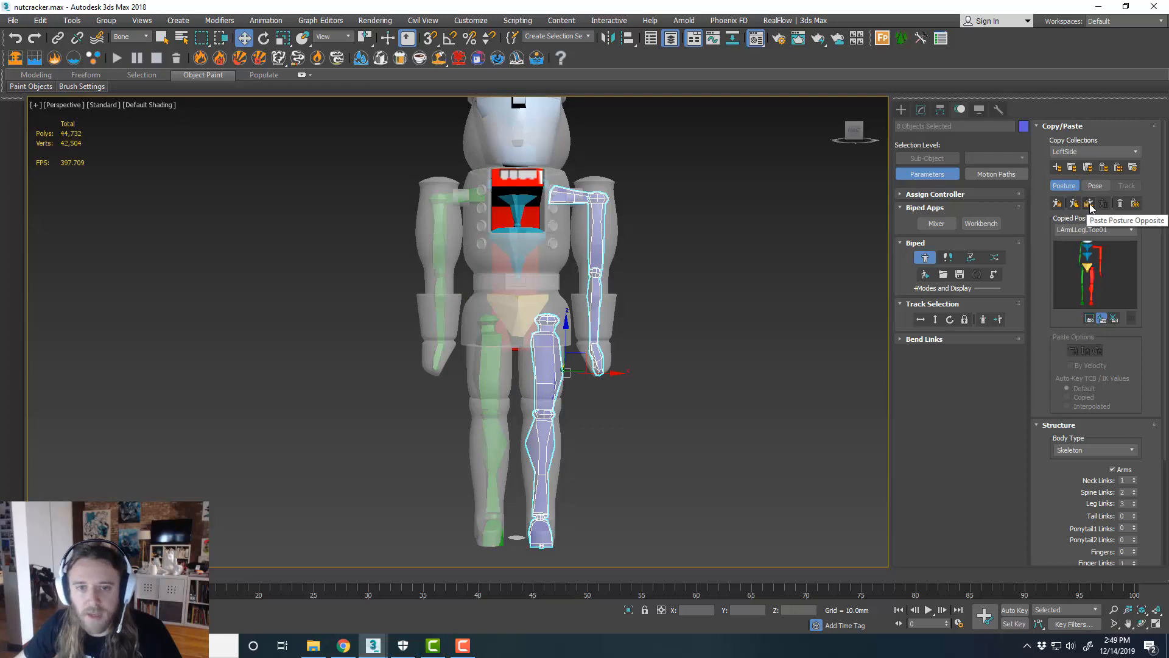
Examine the mirrored right arm and leg bones against the nutcracker mesh, from the feet up to the shoulders
{"action": "mouse_move", "coordinate": [624, 242]}
{"action": "middle_mouse_down"}
{"action": "mouse_move", "coordinate": [620, 262]}
{"action": "mouse_move", "coordinate": [725, 222]}
{"action": "mouse_move", "coordinate": [612, 226]}
{"action": "mouse_move", "coordinate": [629, 249]}
{"action": "middle_mouse_up"}
{"action": "scroll", "coordinate": [606, 239], "scroll_direction": "down", "scroll_amount": 3}
{"action": "scroll", "coordinate": [616, 251], "scroll_direction": "up", "scroll_amount": 3}
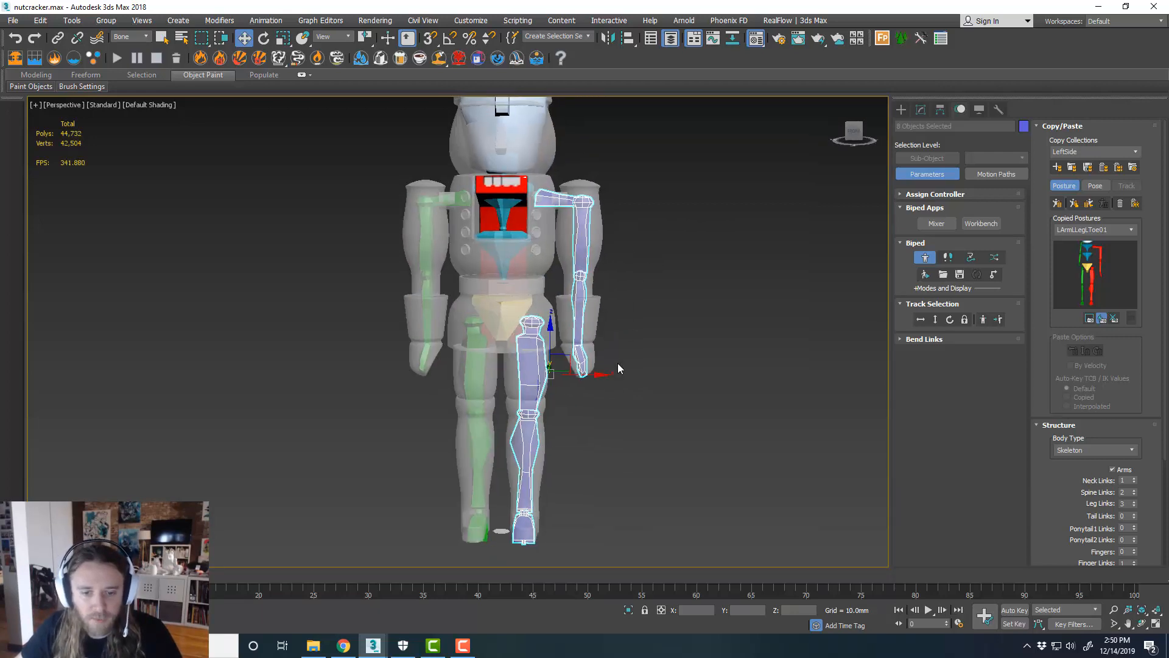
{"action": "scroll", "coordinate": [617, 363], "scroll_direction": "up", "scroll_amount": 5}
{"action": "mouse_move", "coordinate": [558, 480]}
{"action": "middle_mouse_down"}
{"action": "mouse_move", "coordinate": [585, 461]}
{"action": "mouse_move", "coordinate": [565, 451]}
{"action": "mouse_move", "coordinate": [584, 408]}
{"action": "mouse_move", "coordinate": [627, 404]}
{"action": "mouse_move", "coordinate": [615, 408]}
{"action": "mouse_move", "coordinate": [626, 444]}
{"action": "mouse_move", "coordinate": [559, 479]}
{"action": "middle_mouse_up"}
{"action": "scroll", "coordinate": [570, 448], "scroll_direction": "down", "scroll_amount": 3}
{"action": "scroll", "coordinate": [594, 444], "scroll_direction": "up", "scroll_amount": 3}
{"action": "middle_click_drag", "start_coordinate": [592, 404], "coordinate": [568, 395], "text": "alt"}
{"action": "scroll", "coordinate": [590, 334], "scroll_direction": "down", "scroll_amount": 3}
{"action": "middle_click_drag", "start_coordinate": [590, 334], "coordinate": [587, 429]}
{"action": "middle_click_drag", "start_coordinate": [601, 344], "coordinate": [596, 396]}
{"action": "scroll", "coordinate": [595, 397], "scroll_direction": "down", "scroll_amount": 3}
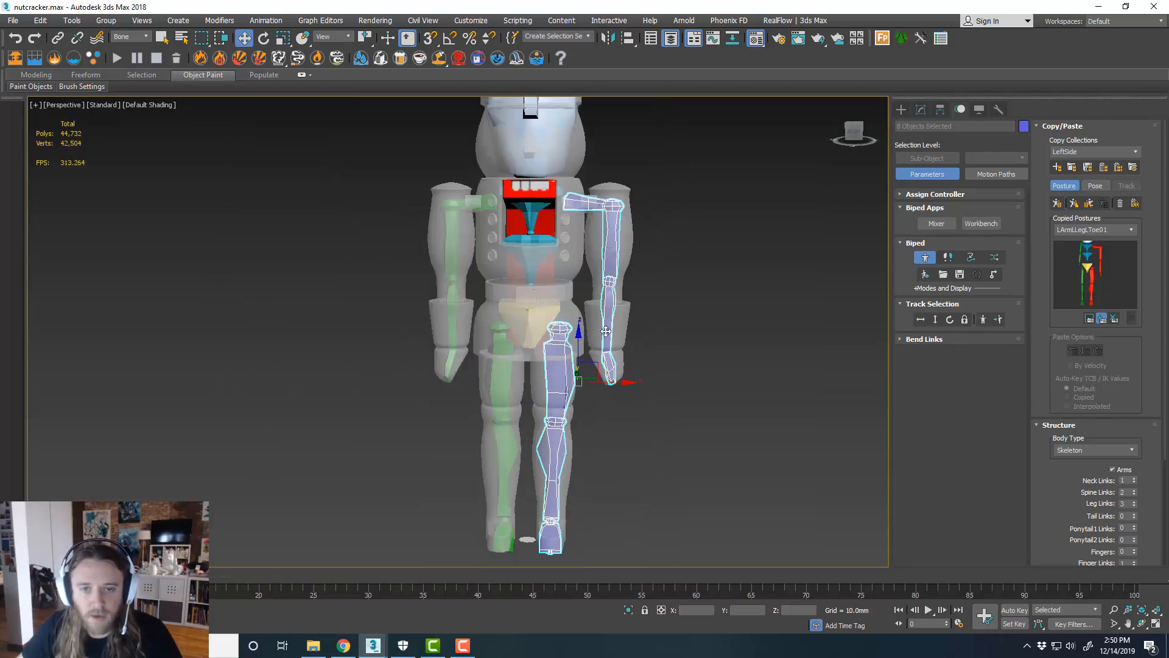
Leave the biped's Figure mode and deselect all bones
{"action": "mouse_move", "coordinate": [644, 325]}
{"action": "middle_mouse_down", "text": "alt"}
{"action": "mouse_move", "coordinate": [628, 327]}
{"action": "mouse_move", "coordinate": [626, 314]}
{"action": "mouse_move", "coordinate": [655, 319]}
{"action": "middle_mouse_up", "text": "alt"}
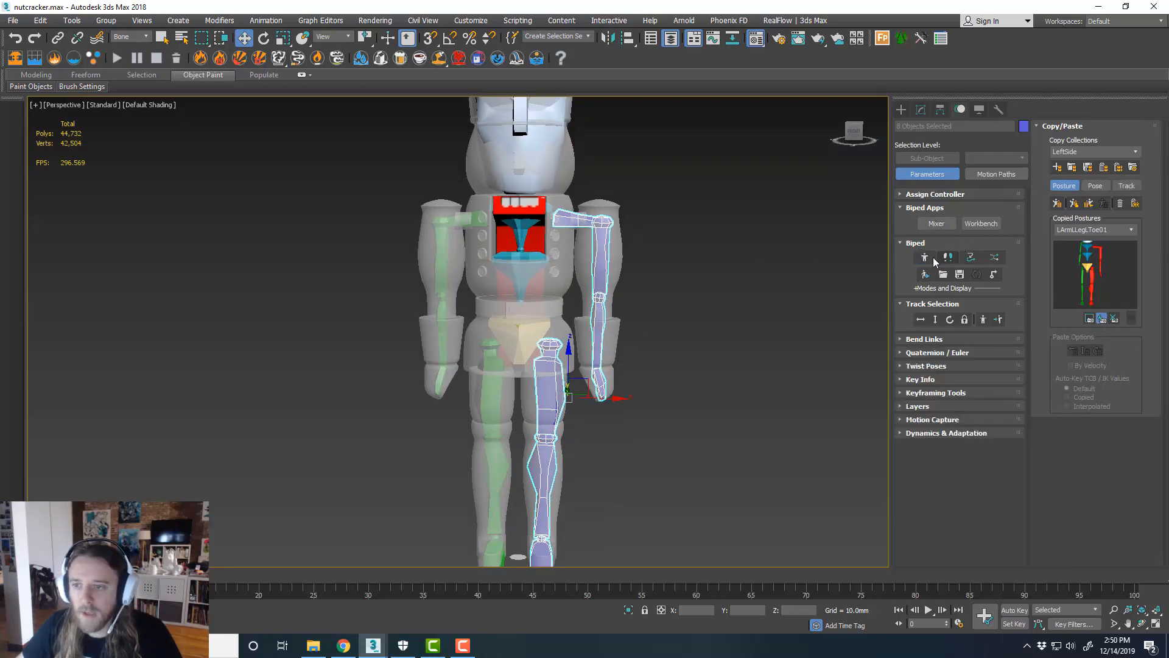
{"action": "scroll", "coordinate": [688, 284], "scroll_direction": "down", "scroll_amount": 2}
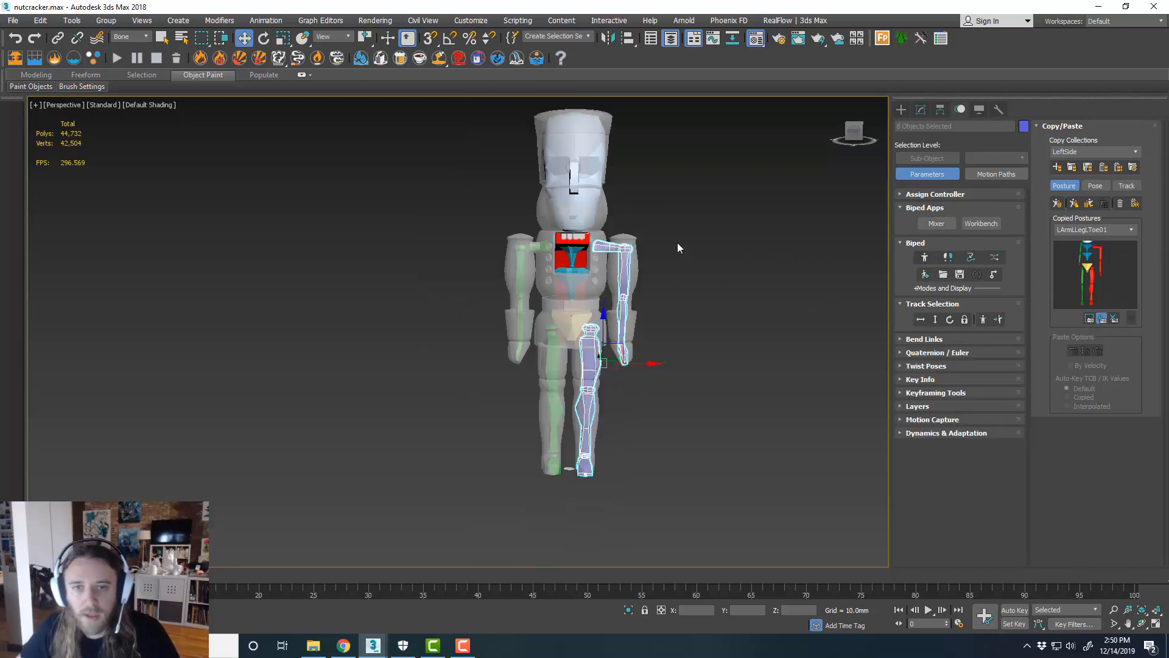
{"action": "scroll", "coordinate": [679, 243], "scroll_direction": "up", "scroll_amount": 2}
{"action": "middle_click_drag", "start_coordinate": [713, 285], "coordinate": [701, 283]}
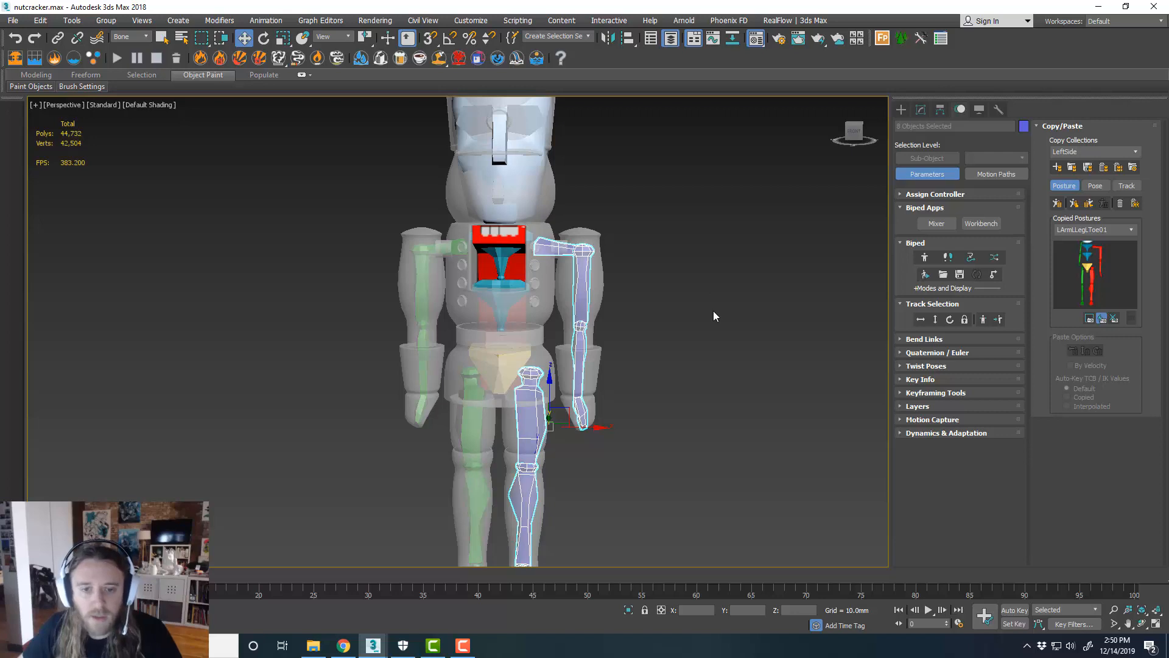
{"action": "left_click", "coordinate": [789, 242]}
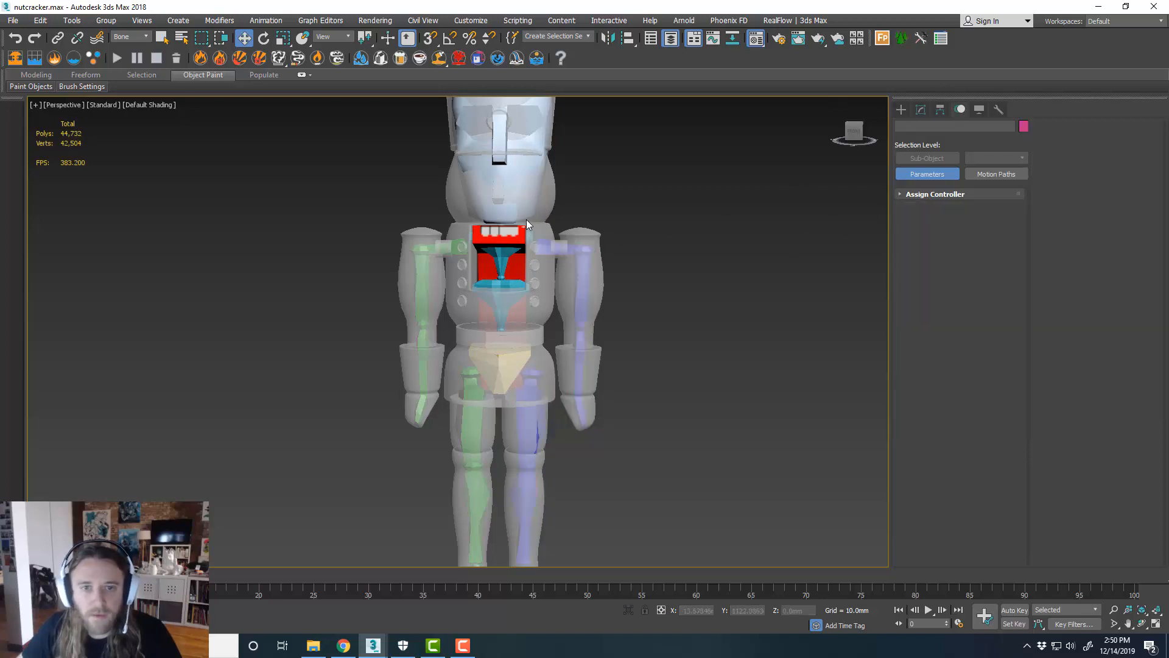
Set the selection filter to All and apply a Skin modifier to the nutcracker mesh
{"action": "left_click", "coordinate": [129, 47]}
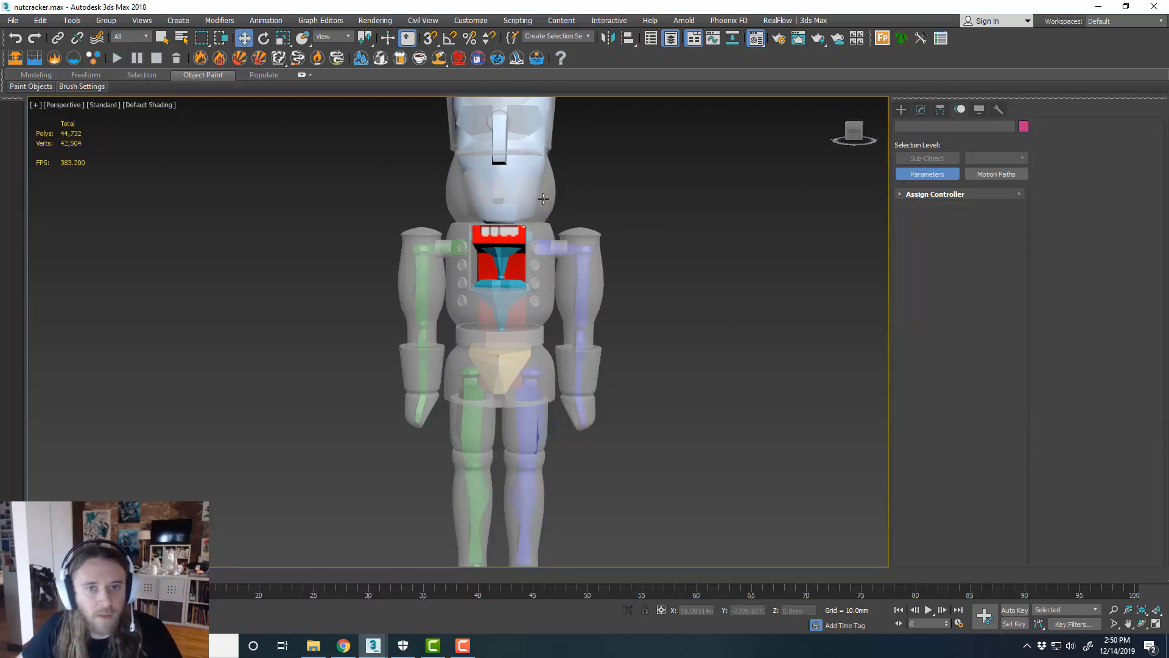
{"action": "left_click", "coordinate": [577, 262]}
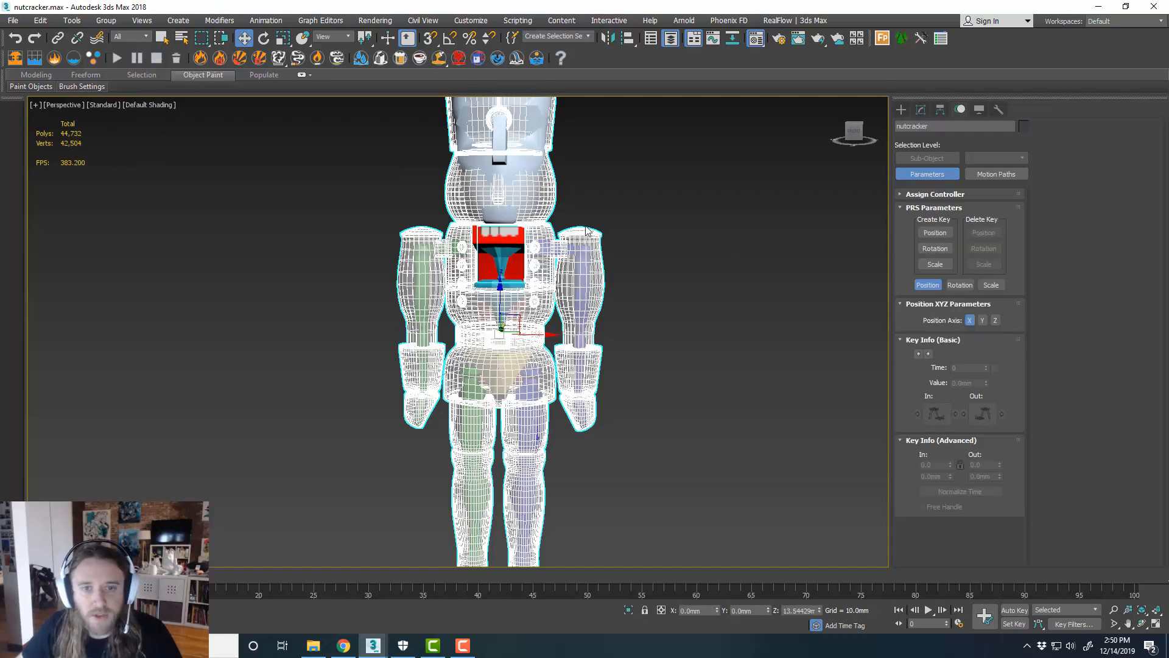
{"action": "left_click", "coordinate": [921, 110]}
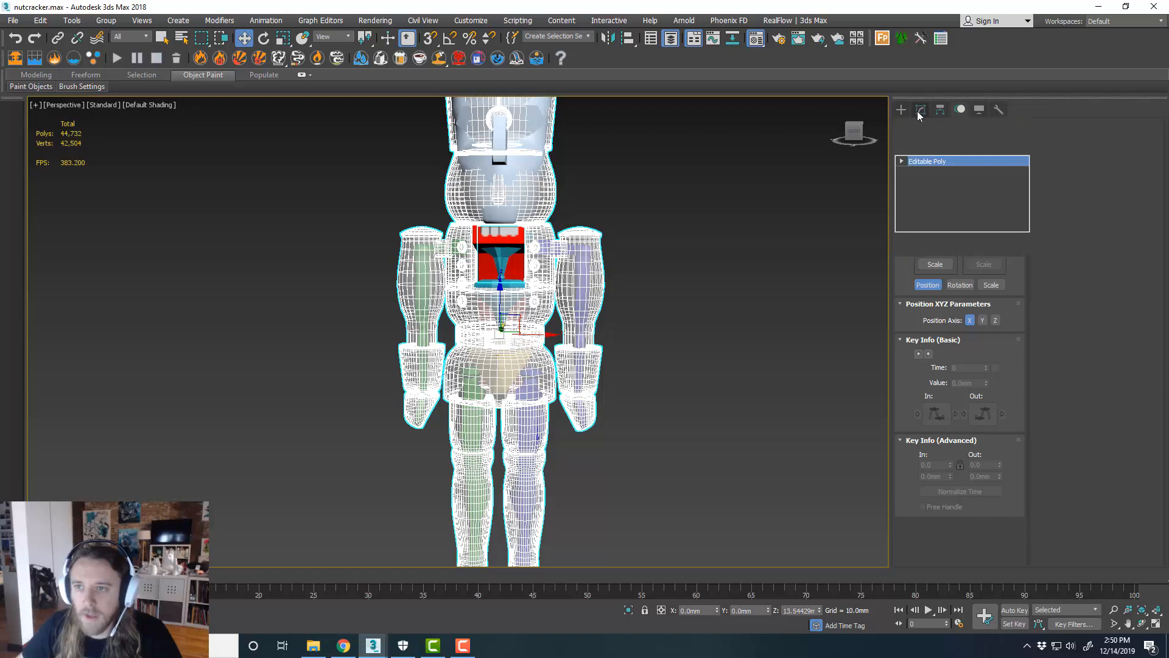
{"action": "left_click", "coordinate": [1023, 147]}
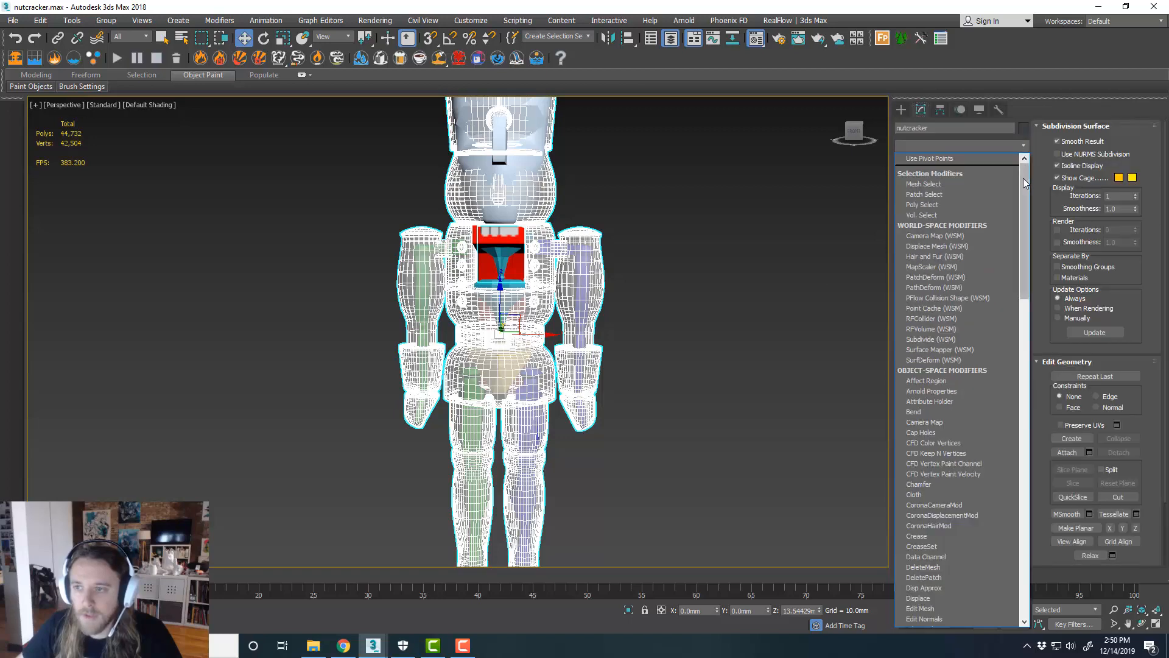
{"action": "left_click_drag", "start_coordinate": [1025, 177], "coordinate": [1010, 406]}
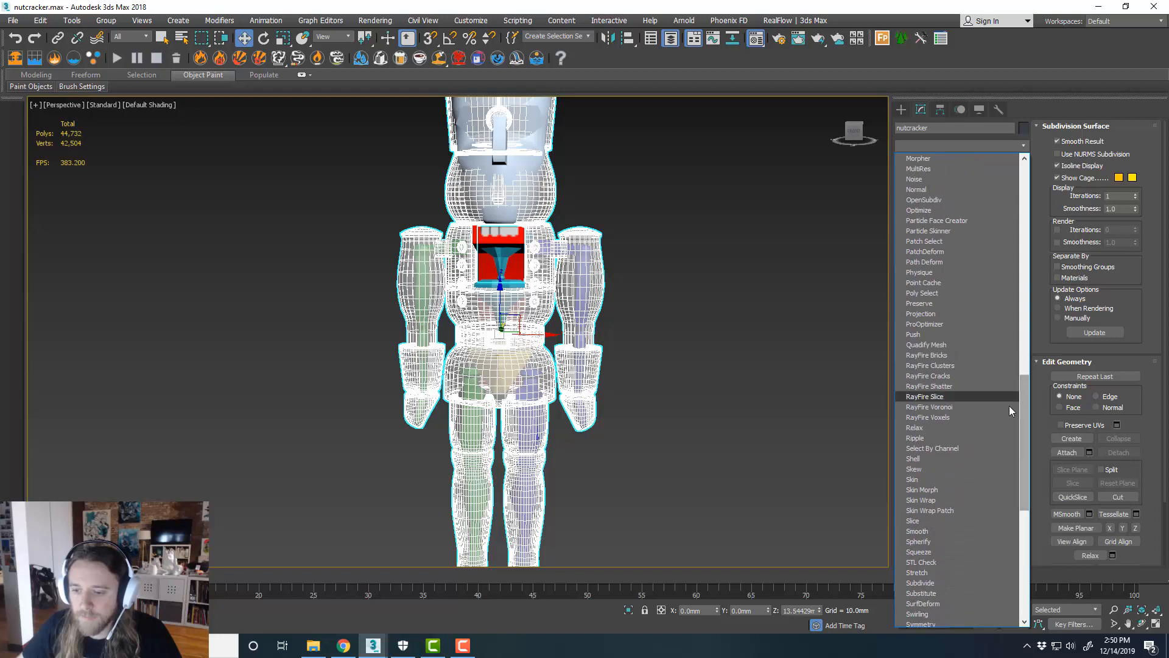
{"action": "left_click", "coordinate": [948, 480]}
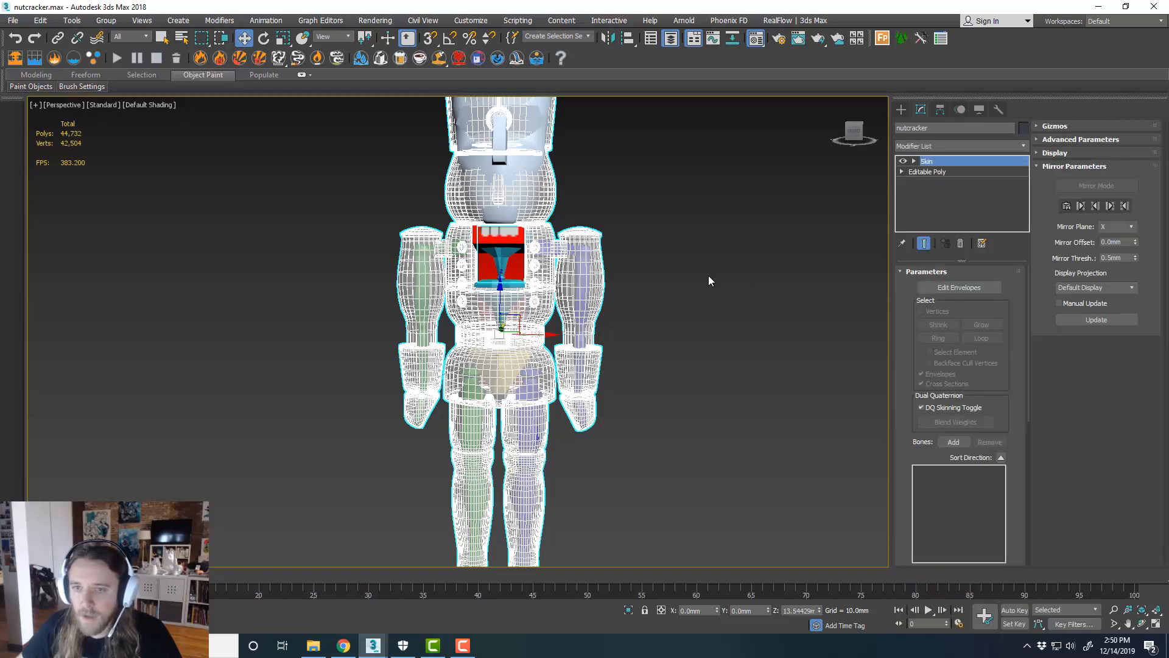
{"action": "middle_click_drag", "start_coordinate": [708, 280], "coordinate": [702, 280]}
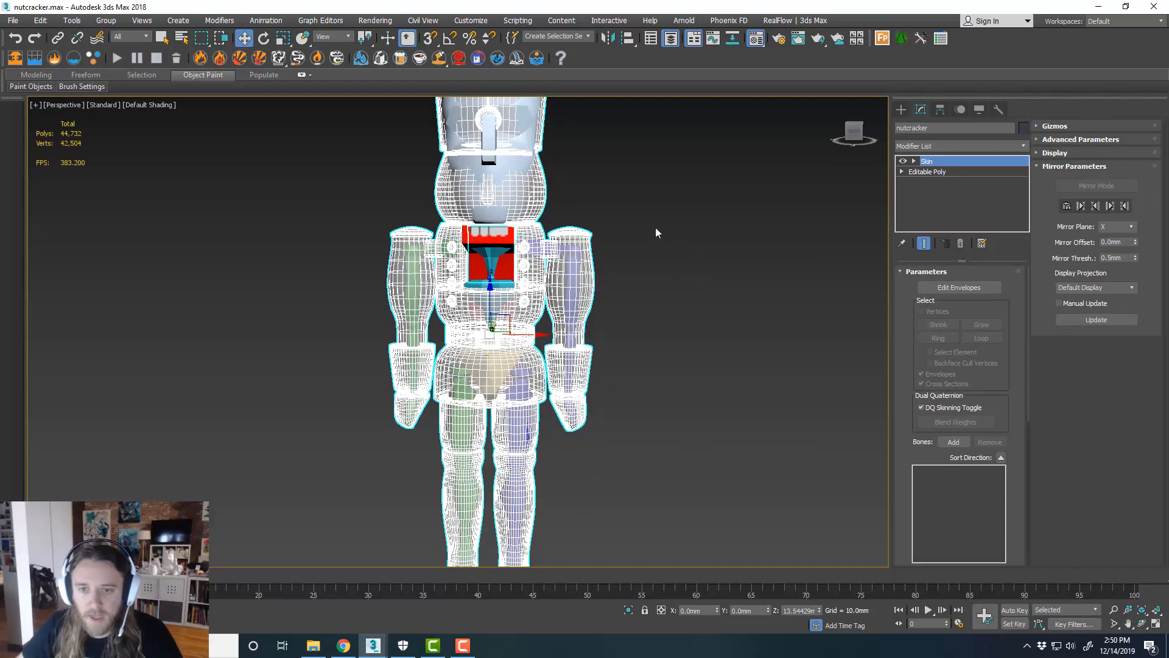
{"action": "middle_click_drag", "start_coordinate": [659, 232], "coordinate": [670, 258], "text": "alt"}
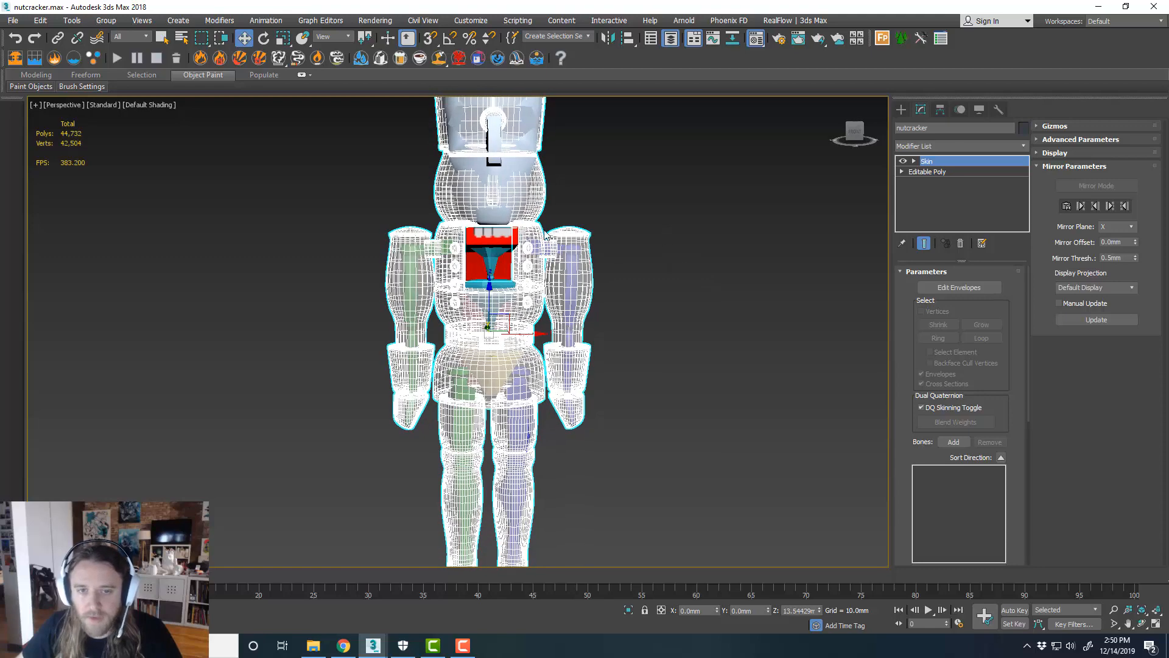
{"action": "scroll", "coordinate": [686, 248], "scroll_direction": "up", "scroll_amount": 3}
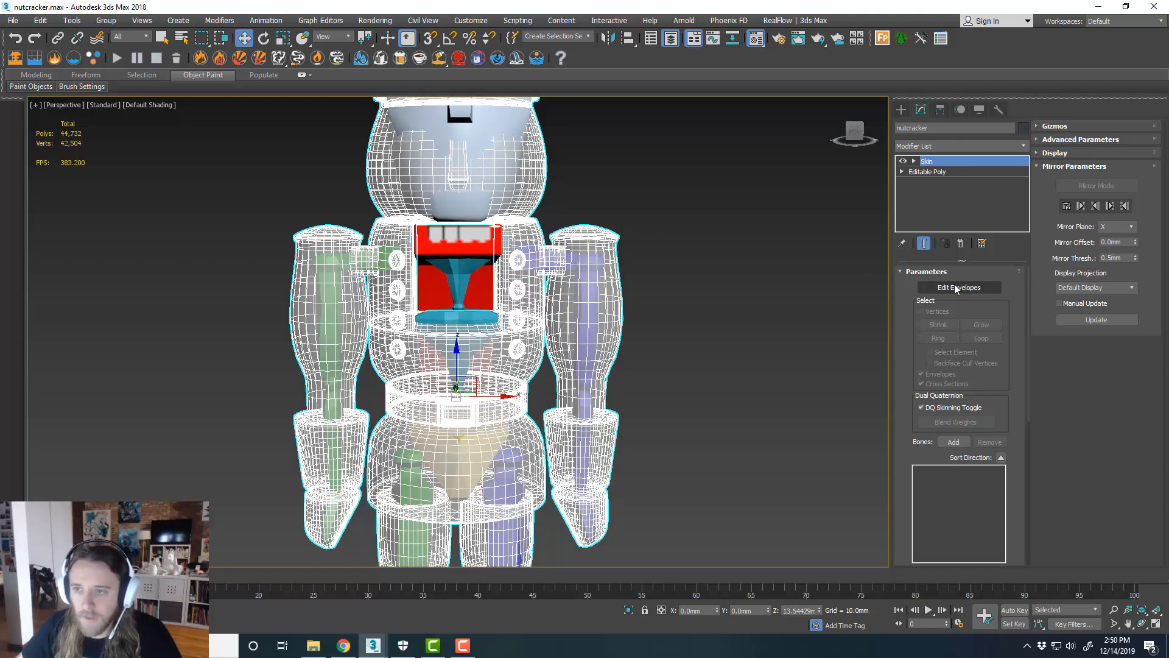
{"action": "scroll", "coordinate": [660, 256], "scroll_direction": "down", "scroll_amount": 5}
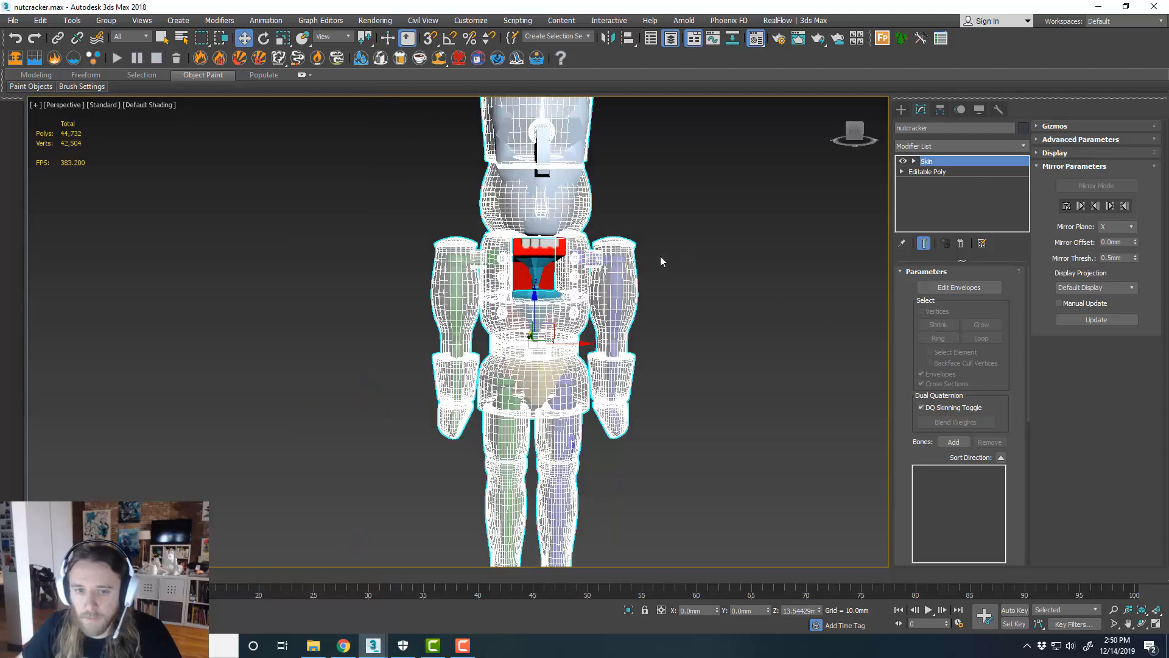
{"action": "middle_click_drag", "start_coordinate": [695, 280], "coordinate": [635, 284]}
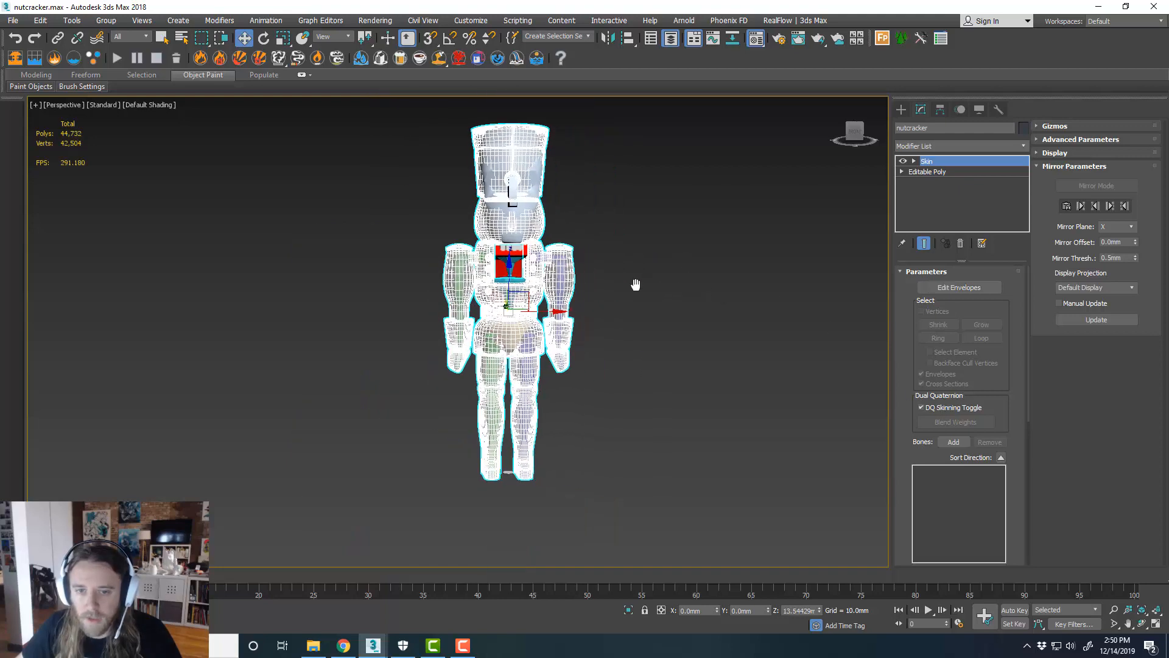
Add the whole expanded Bip001 hierarchy, down to the right hand, as bones of the Skin modifier, leaving out Object001
{"action": "left_click", "coordinate": [962, 443]}
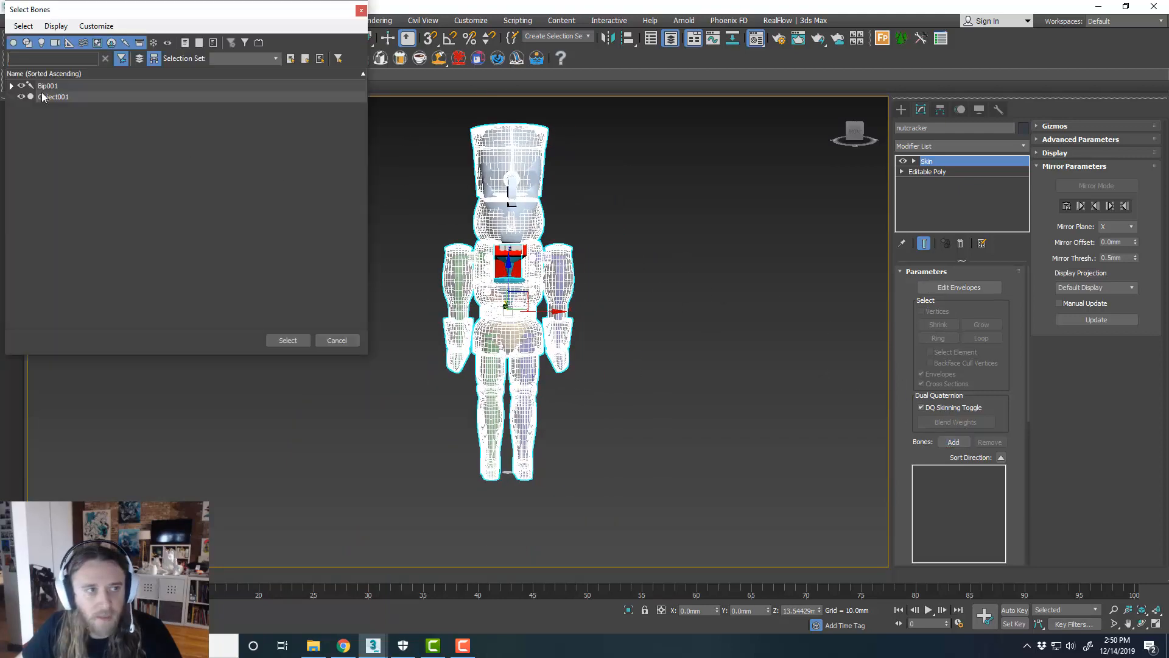
{"action": "left_click", "coordinate": [59, 27]}
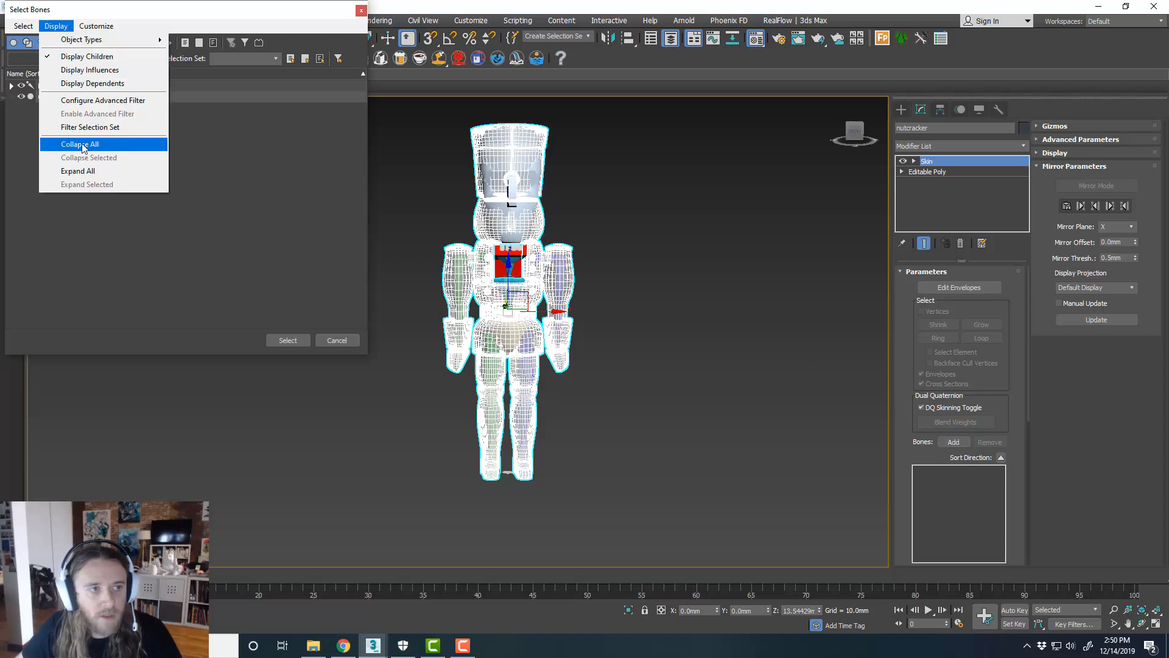
{"action": "left_click", "coordinate": [102, 166]}
{"action": "left_click", "coordinate": [91, 89]}
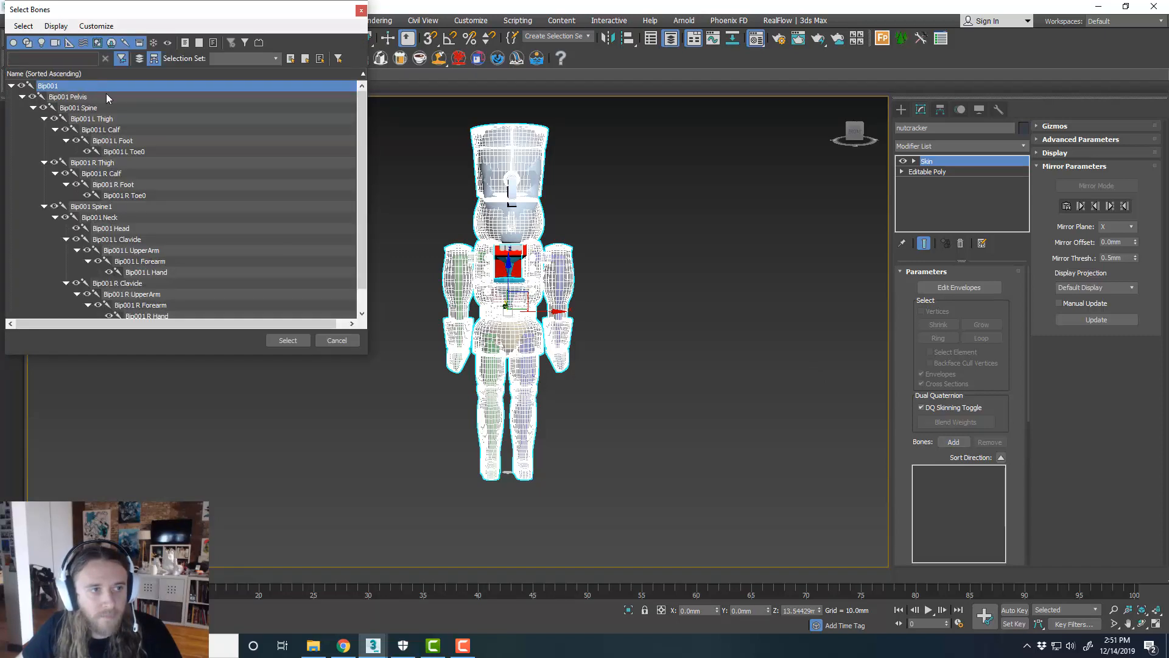
{"action": "scroll", "coordinate": [181, 119], "scroll_direction": "down", "scroll_amount": 1}
{"action": "left_click", "coordinate": [172, 294], "text": "shift"}
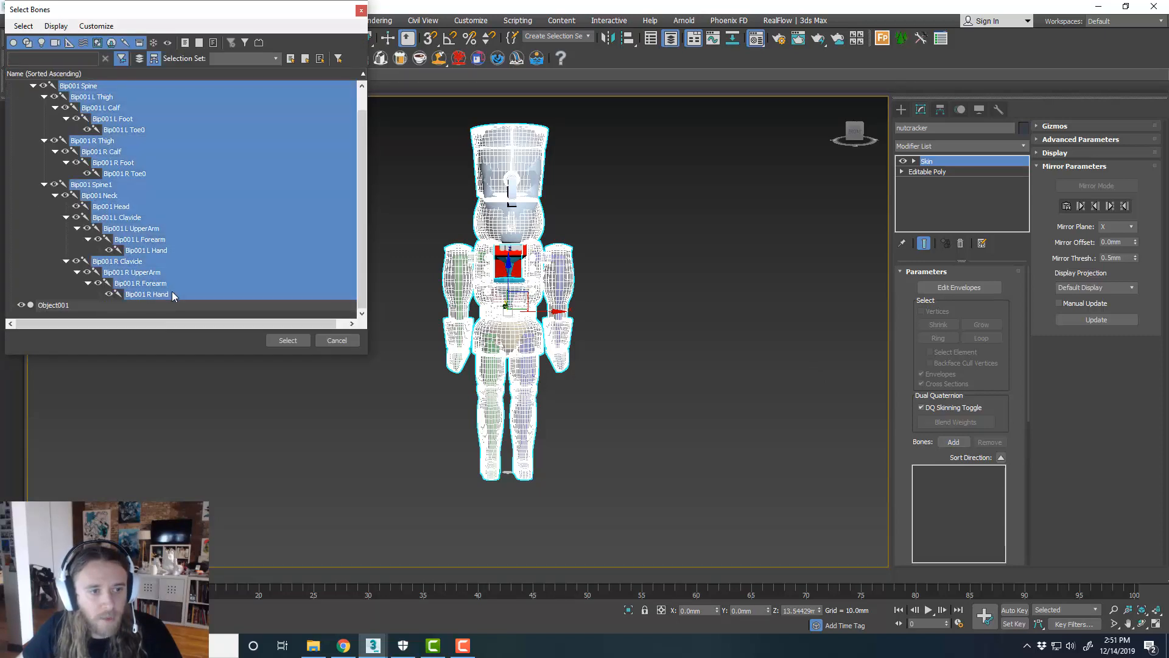
{"action": "left_click", "coordinate": [289, 340]}
{"action": "scroll", "coordinate": [661, 305], "scroll_direction": "up", "scroll_amount": 3}
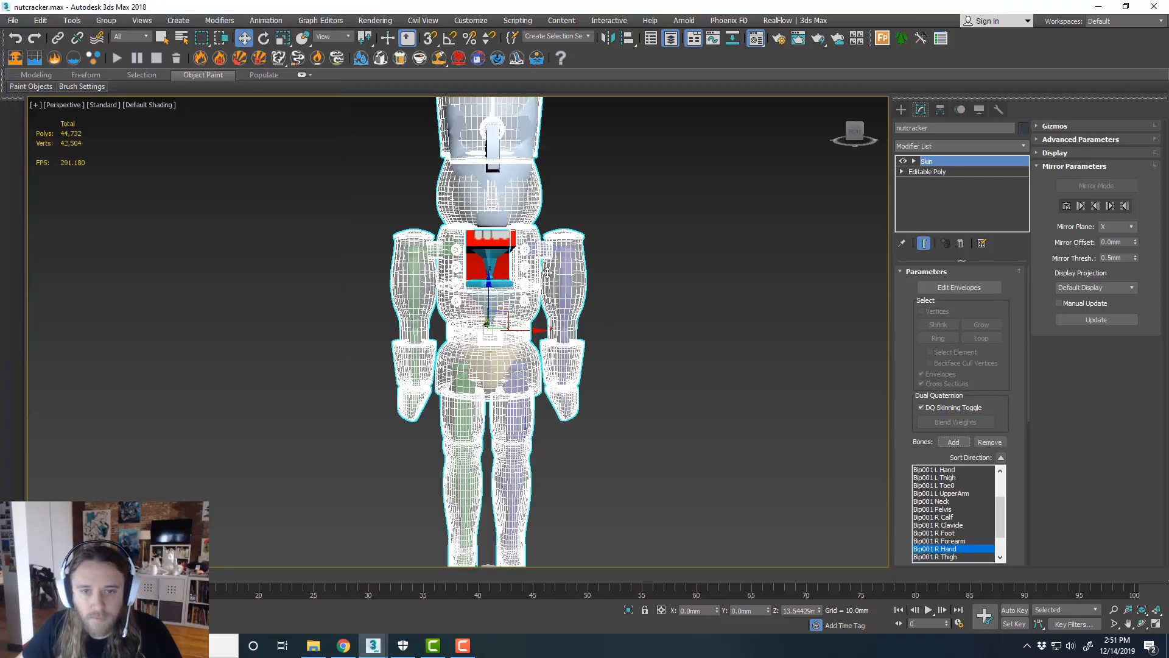
Deselect the mesh, set the selection filter to Bone, and pull the left hand bone outward to test the skin deformation, undoing the move
{"action": "middle_click_drag", "start_coordinate": [644, 313], "coordinate": [640, 303]}
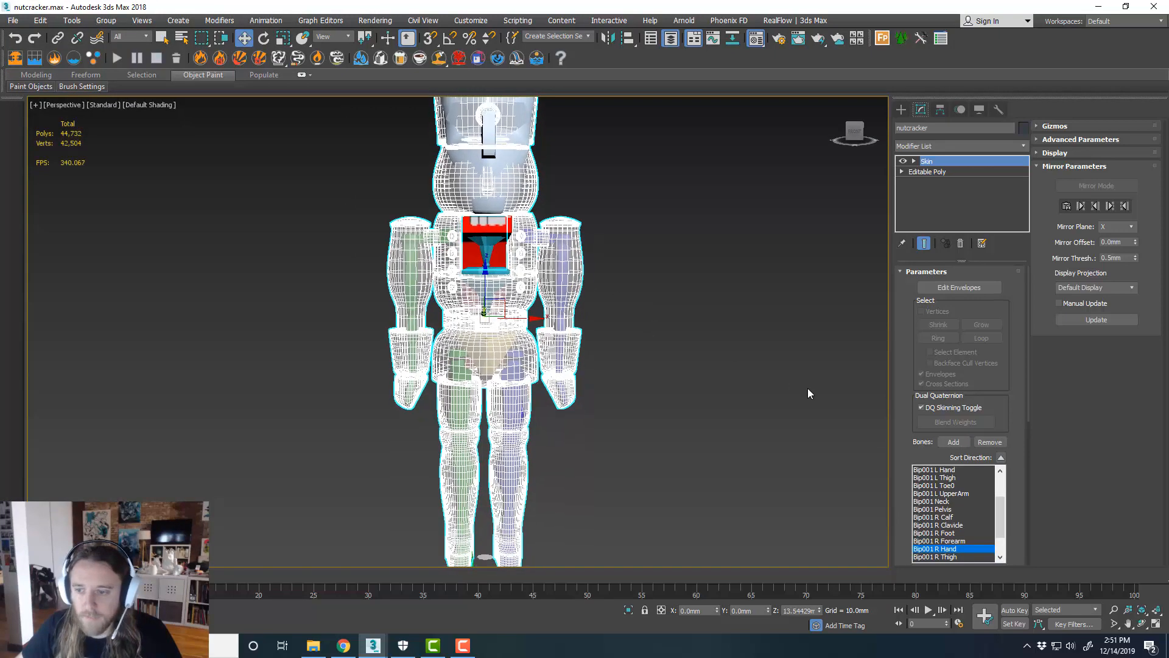
{"action": "left_click", "coordinate": [725, 329]}
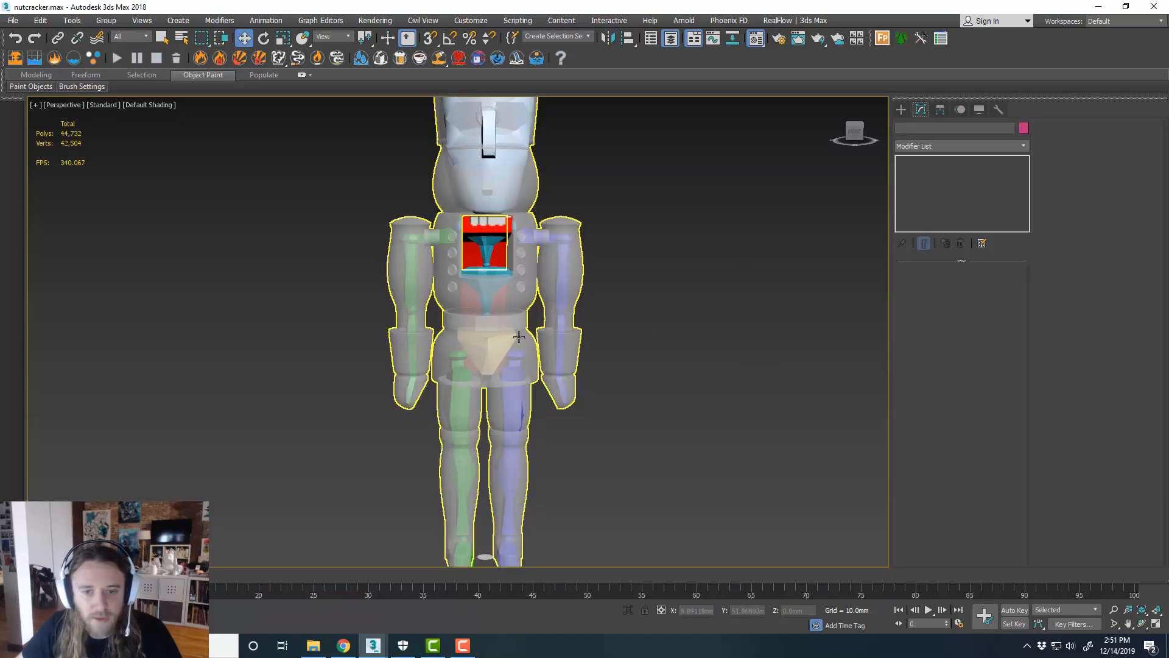
{"action": "left_click", "coordinate": [138, 34]}
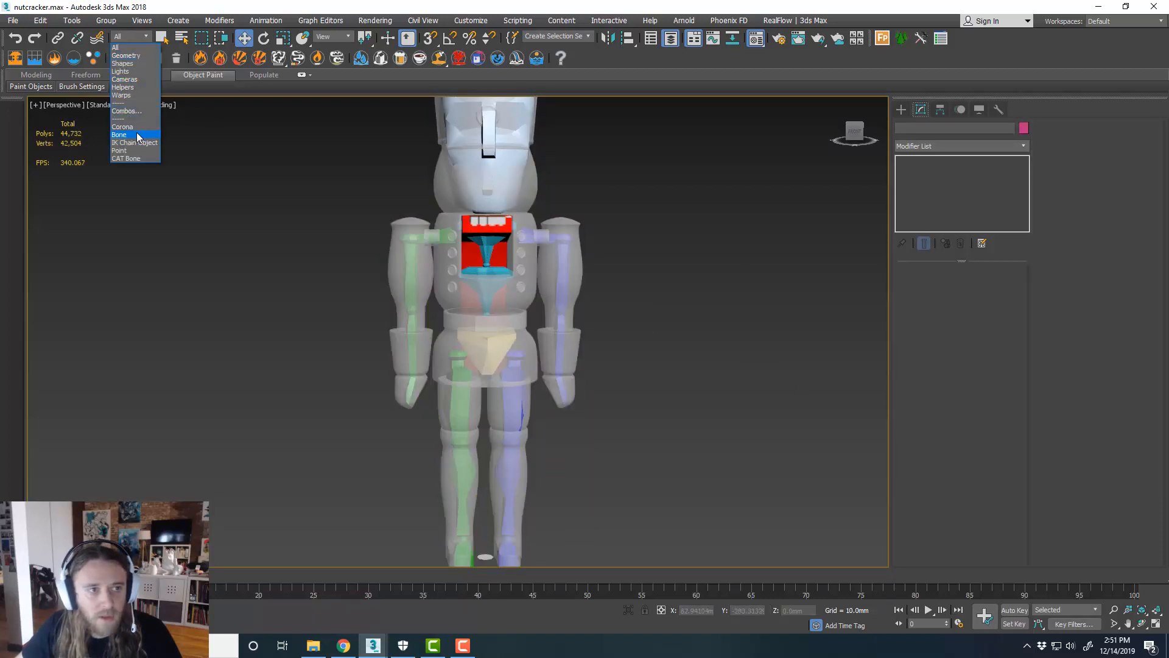
{"action": "left_click", "coordinate": [136, 134]}
{"action": "left_click", "coordinate": [568, 393]}
{"action": "left_click_drag", "start_coordinate": [568, 393], "coordinate": [679, 252]}
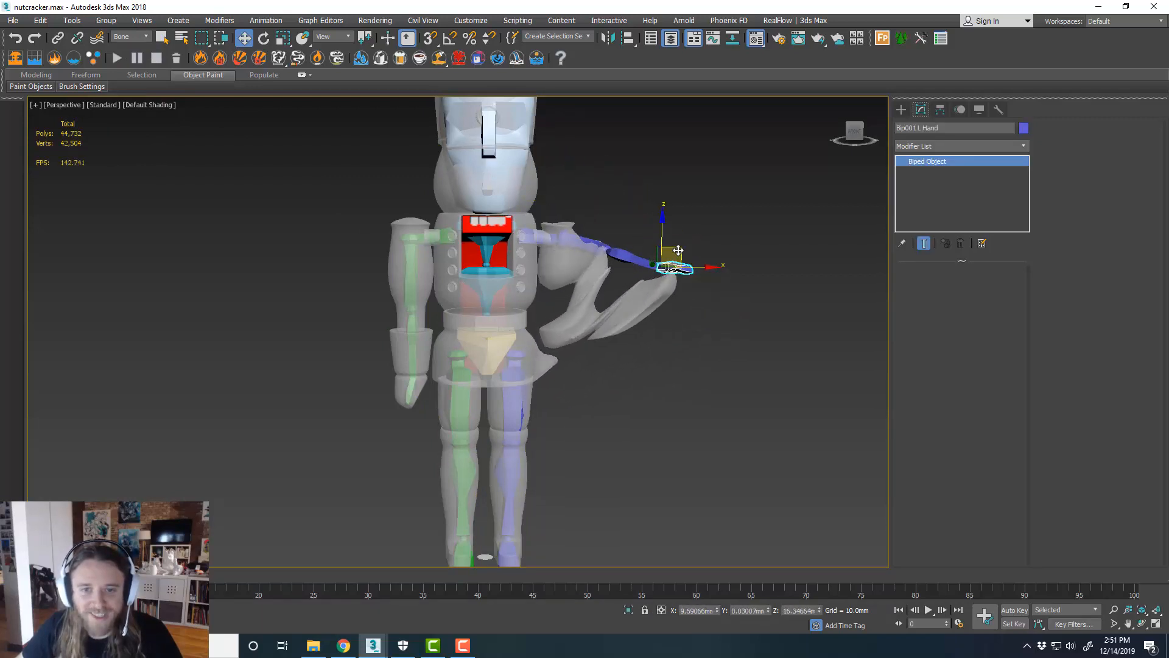
{"action": "key", "text": "ctrl+z"}
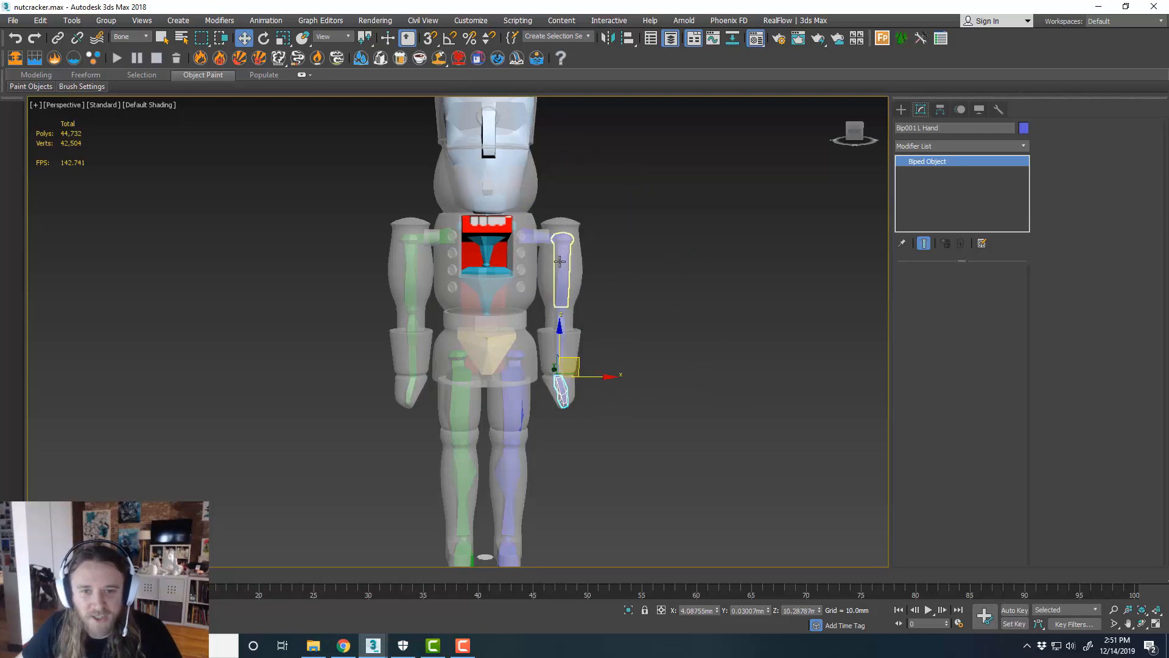
Raise the left foot bone forward to test how the leg mesh deforms, and undo the move
{"action": "middle_click_drag", "start_coordinate": [532, 465], "coordinate": [535, 377]}
{"action": "left_click", "coordinate": [519, 437]}
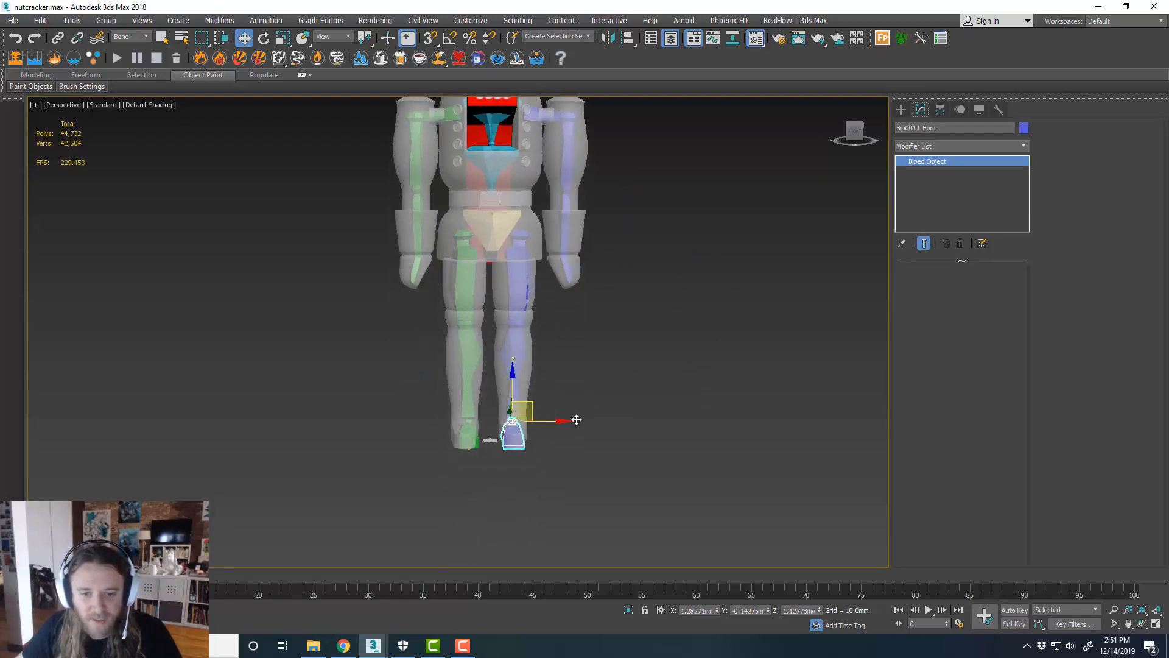
{"action": "middle_click_drag", "start_coordinate": [519, 437], "coordinate": [496, 411], "text": "alt"}
{"action": "left_click_drag", "start_coordinate": [491, 402], "coordinate": [550, 377]}
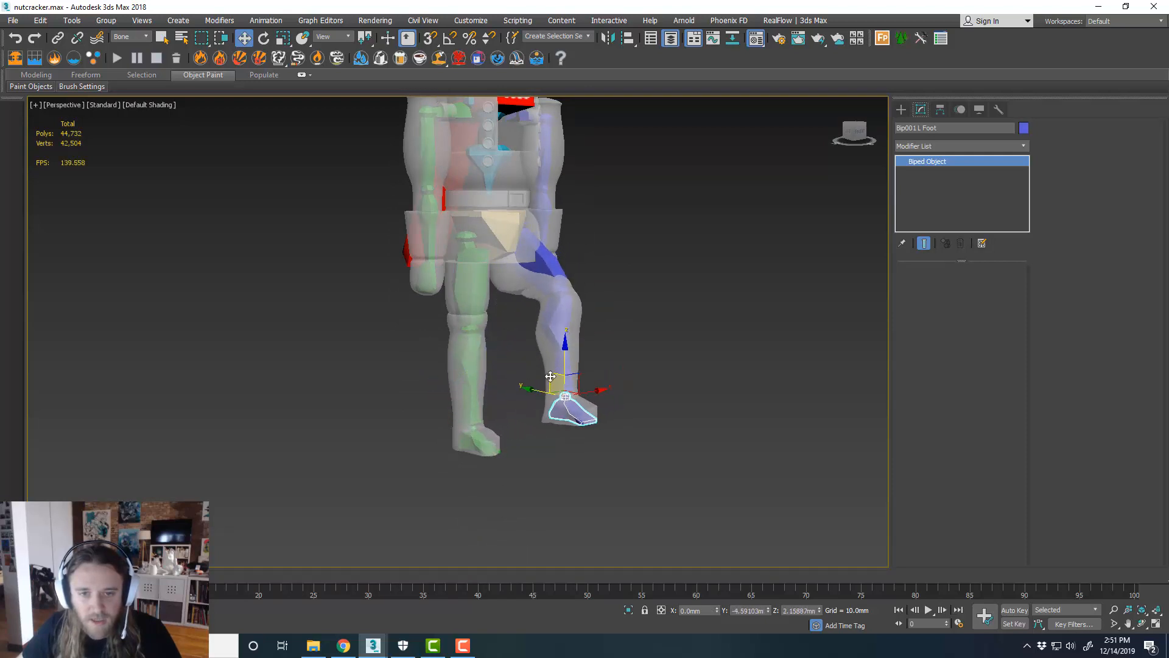
{"action": "middle_click_drag", "start_coordinate": [550, 376], "coordinate": [529, 359], "text": "alt"}
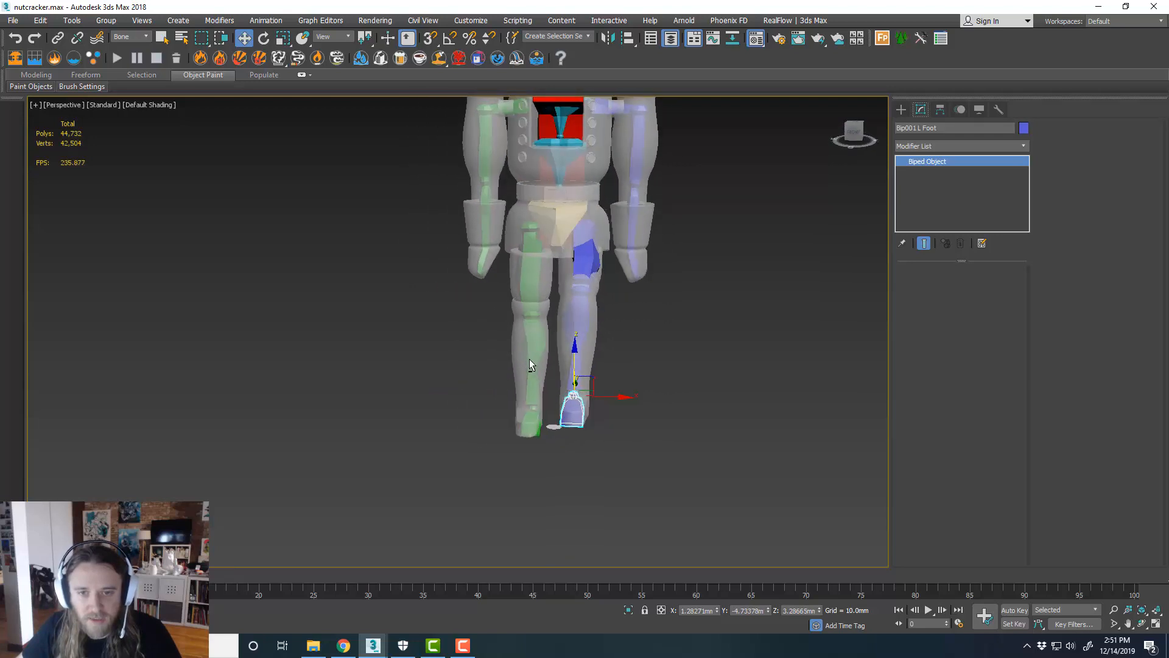
{"action": "key", "text": "ctrl+z"}
{"action": "middle_click_drag", "start_coordinate": [611, 274], "coordinate": [587, 386]}
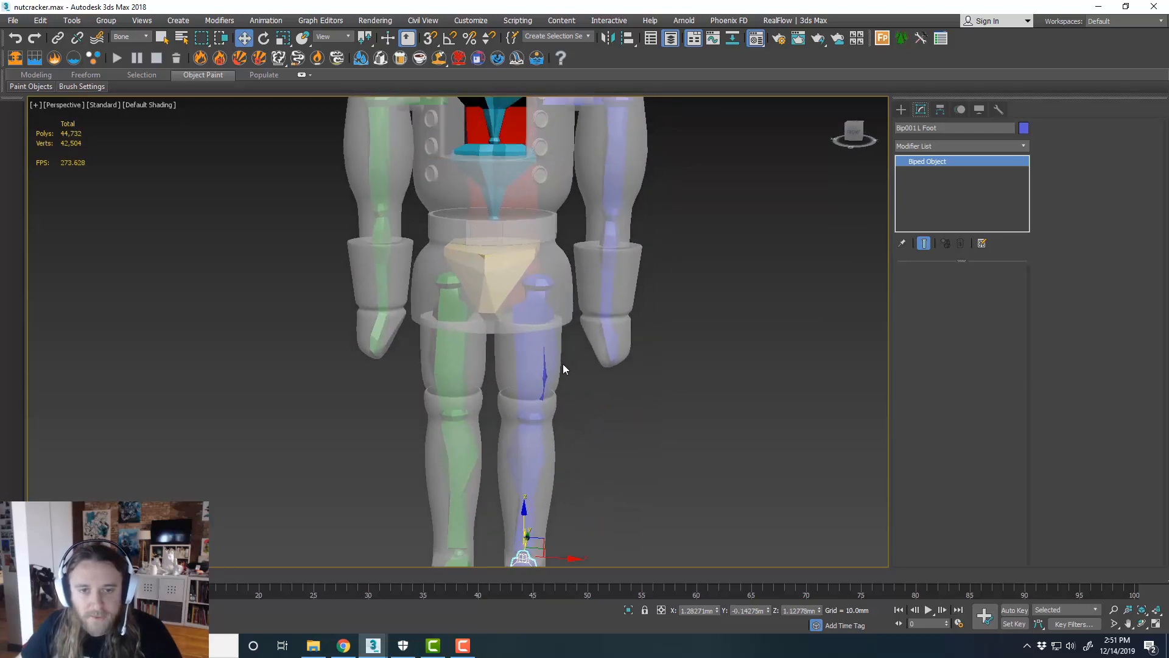
{"action": "scroll", "coordinate": [587, 386], "scroll_direction": "down", "scroll_amount": 3}
{"action": "middle_click_drag", "start_coordinate": [633, 296], "coordinate": [616, 293]}
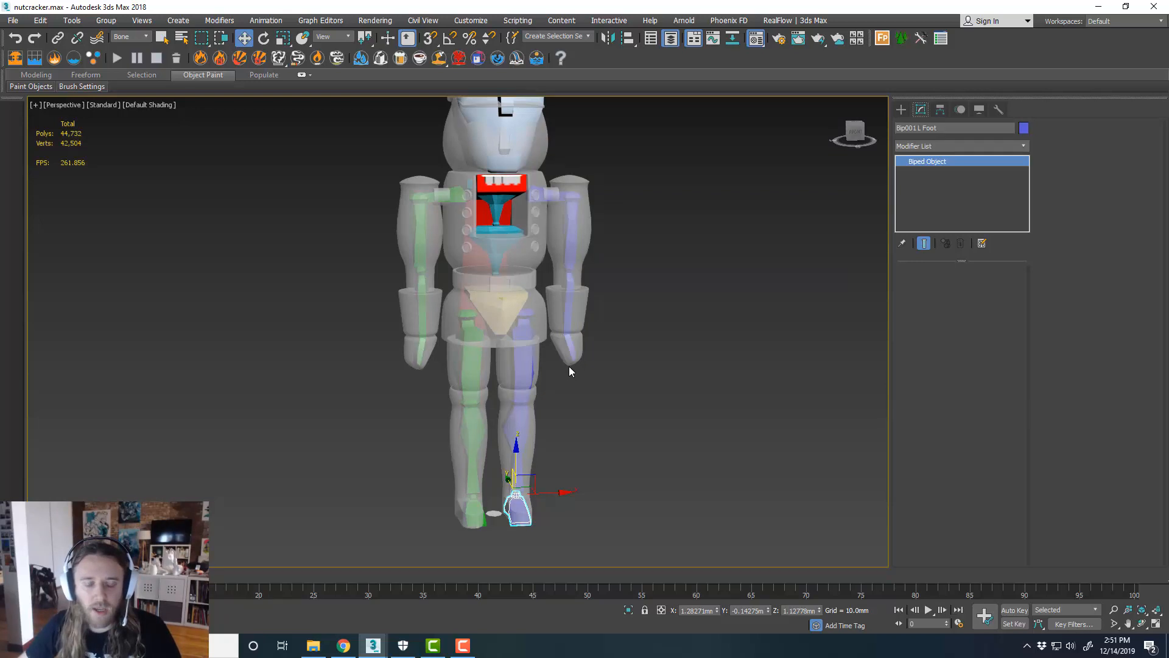
{"action": "middle_click_drag", "start_coordinate": [569, 370], "coordinate": [558, 380]}
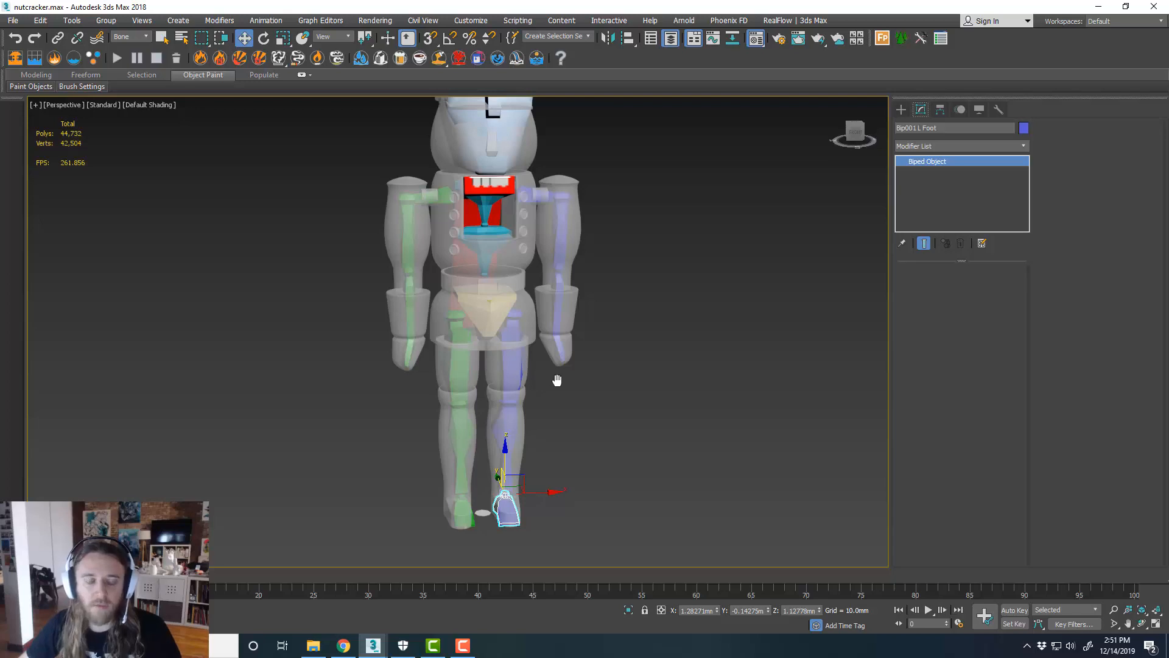
{"action": "middle_click_drag", "start_coordinate": [598, 367], "coordinate": [600, 375]}
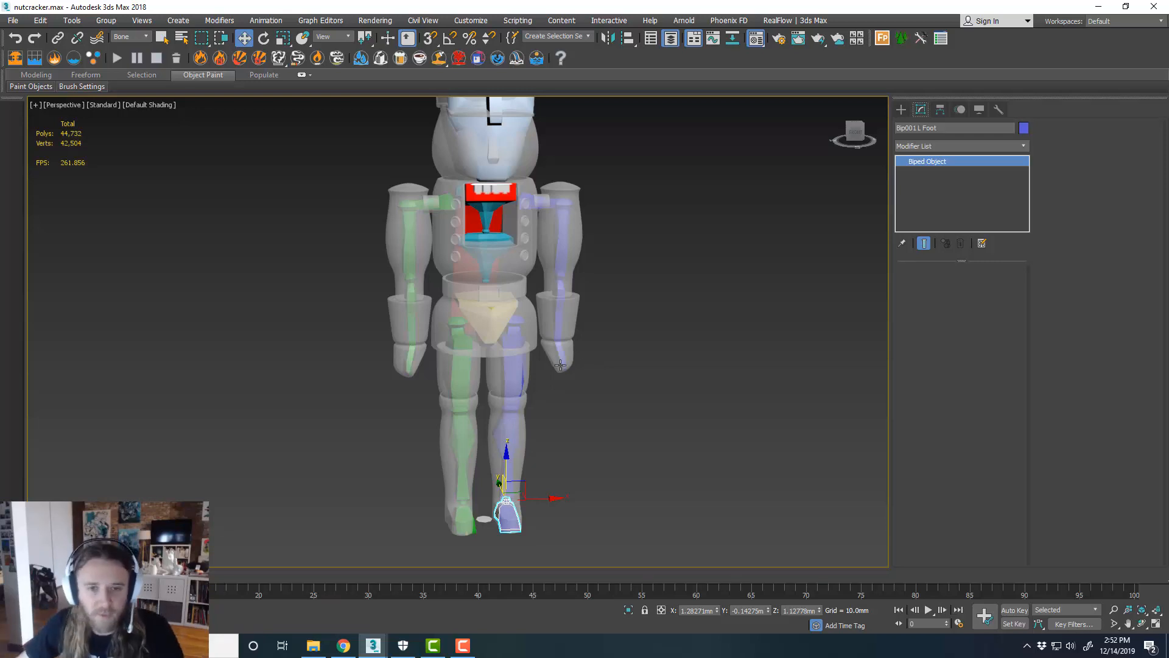
{"action": "middle_click_drag", "start_coordinate": [601, 388], "coordinate": [587, 407]}
{"action": "scroll", "coordinate": [587, 410], "scroll_direction": "up", "scroll_amount": 3}
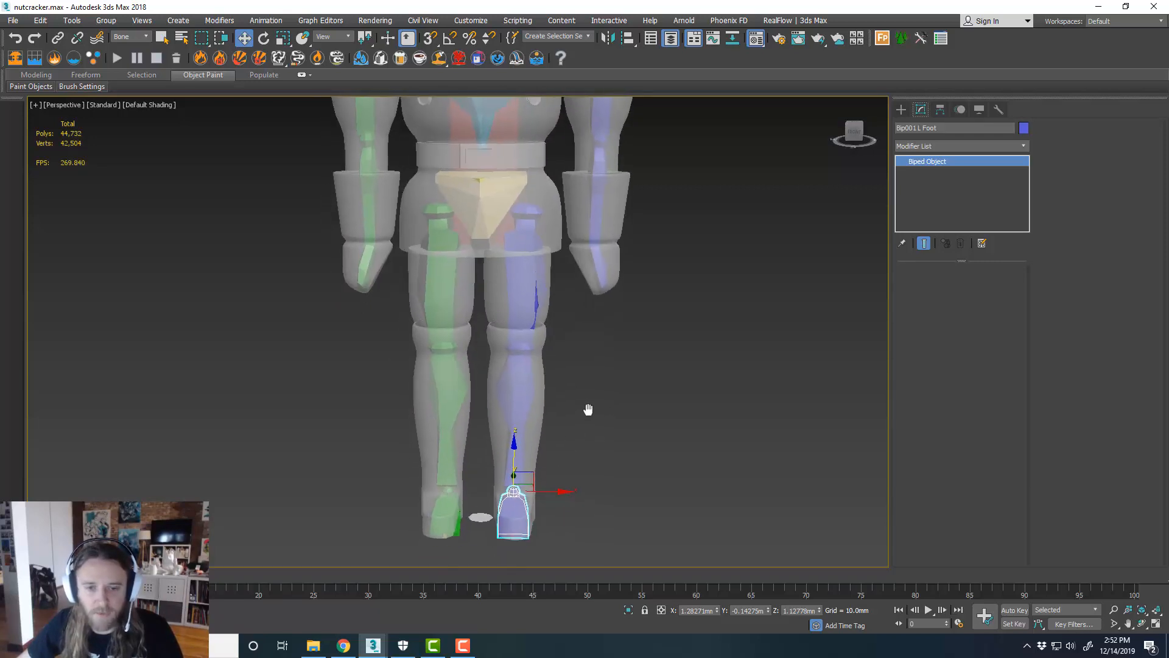
Set the selection filter back to All, select the nutcracker mesh, and start editing the envelopes of its Skin modifier
{"action": "left_click", "coordinate": [541, 387]}
{"action": "left_click", "coordinate": [144, 38]}
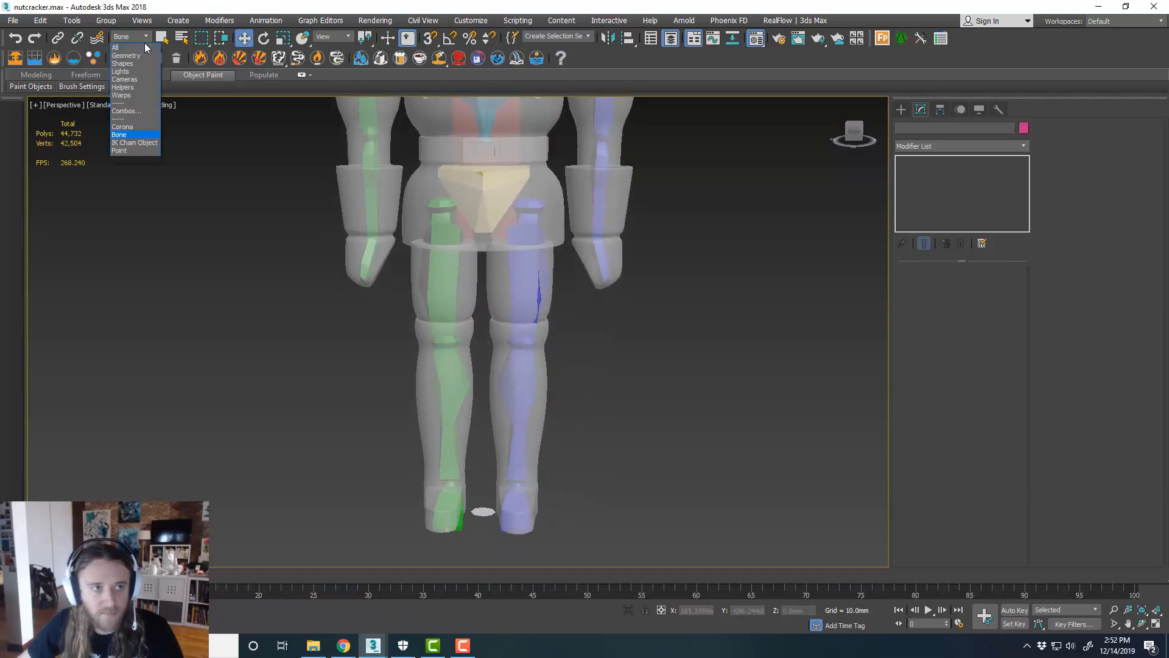
{"action": "left_click", "coordinate": [141, 47]}
{"action": "left_click", "coordinate": [537, 364]}
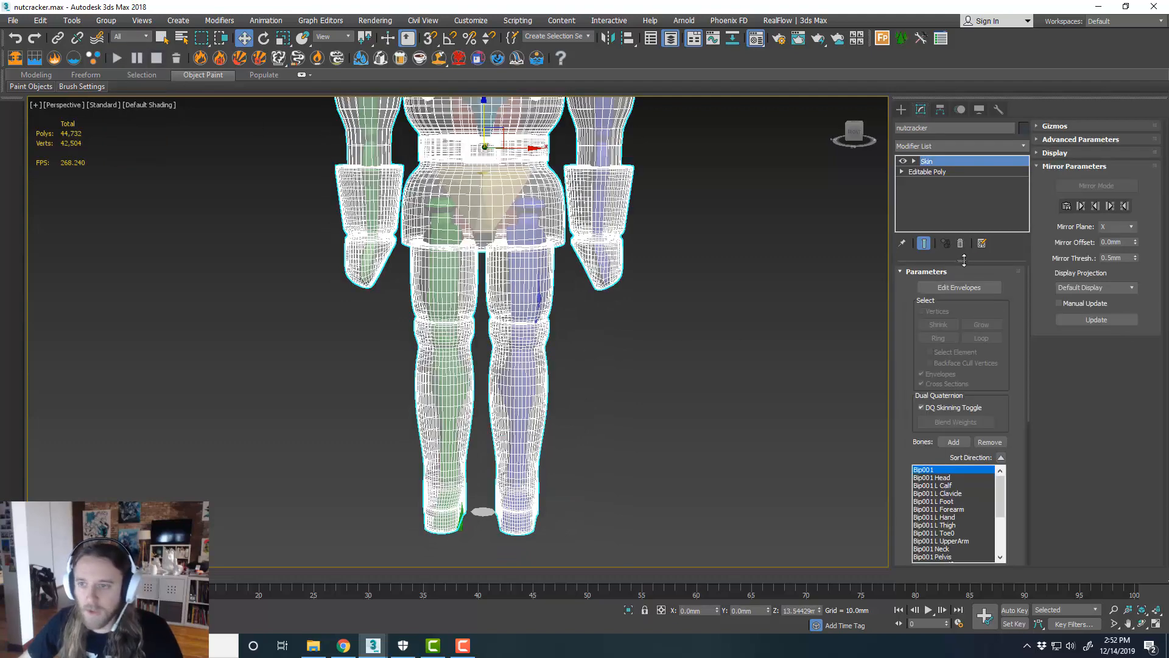
{"action": "left_click", "coordinate": [978, 287]}
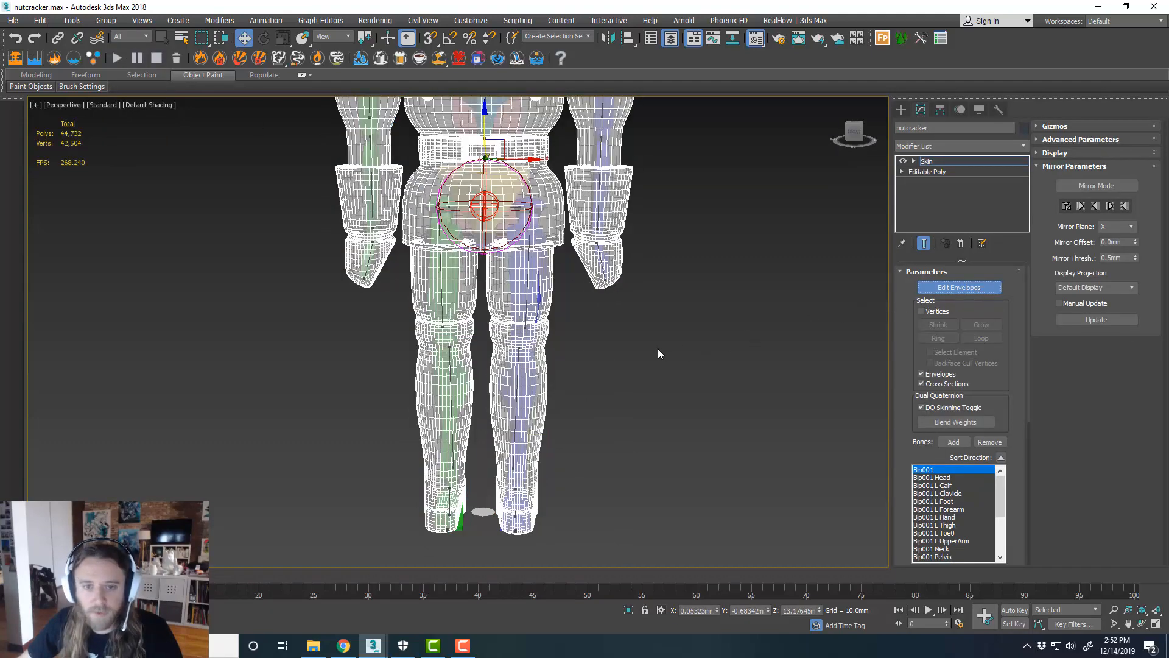
{"action": "middle_click_drag", "start_coordinate": [656, 347], "coordinate": [638, 337]}
{"action": "scroll", "coordinate": [499, 400], "scroll_direction": "up", "scroll_amount": 4}
{"action": "scroll", "coordinate": [547, 372], "scroll_direction": "down", "scroll_amount": 5}
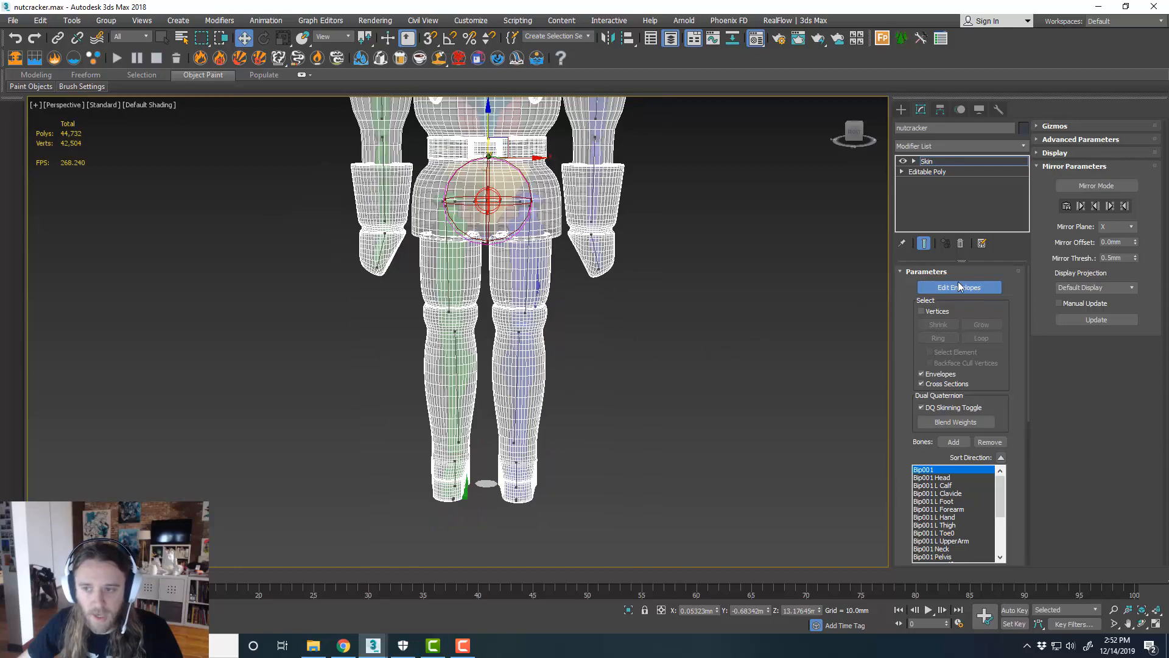
Select the left calf's envelope and narrow its outer boundary at the knee, away from the right leg
{"action": "left_click", "coordinate": [520, 366]}
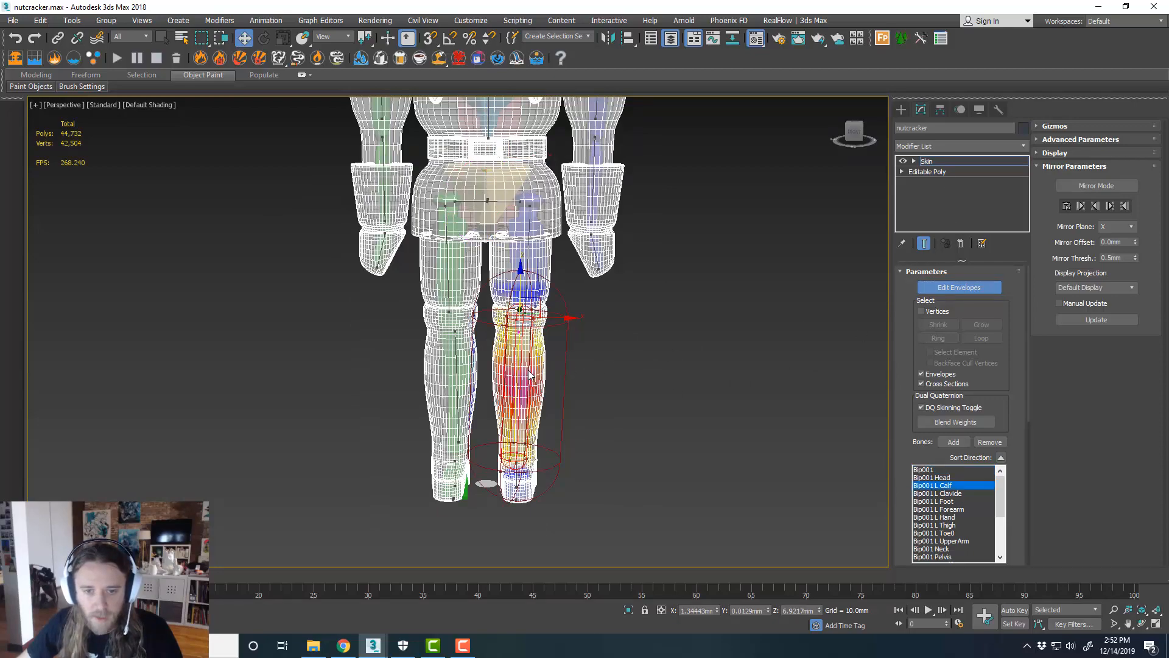
{"action": "scroll", "coordinate": [524, 367], "scroll_direction": "up", "scroll_amount": 3}
{"action": "middle_click_drag", "start_coordinate": [594, 392], "coordinate": [587, 340]}
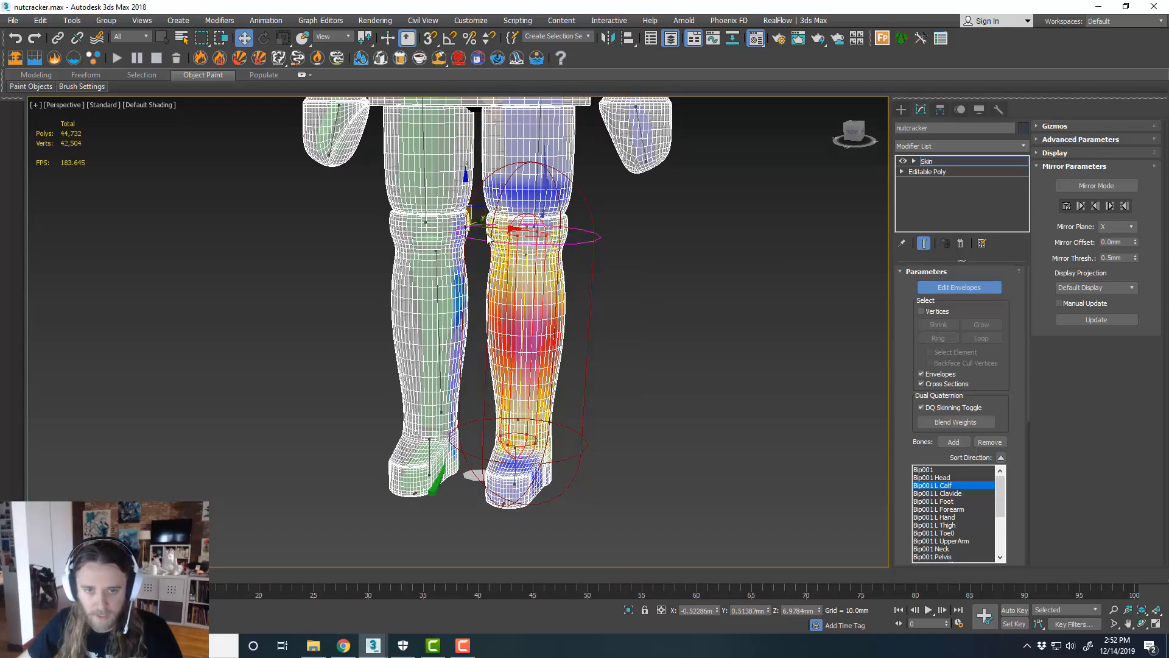
{"action": "scroll", "coordinate": [517, 249], "scroll_direction": "up", "scroll_amount": 3}
{"action": "scroll", "coordinate": [506, 253], "scroll_direction": "up", "scroll_amount": 3}
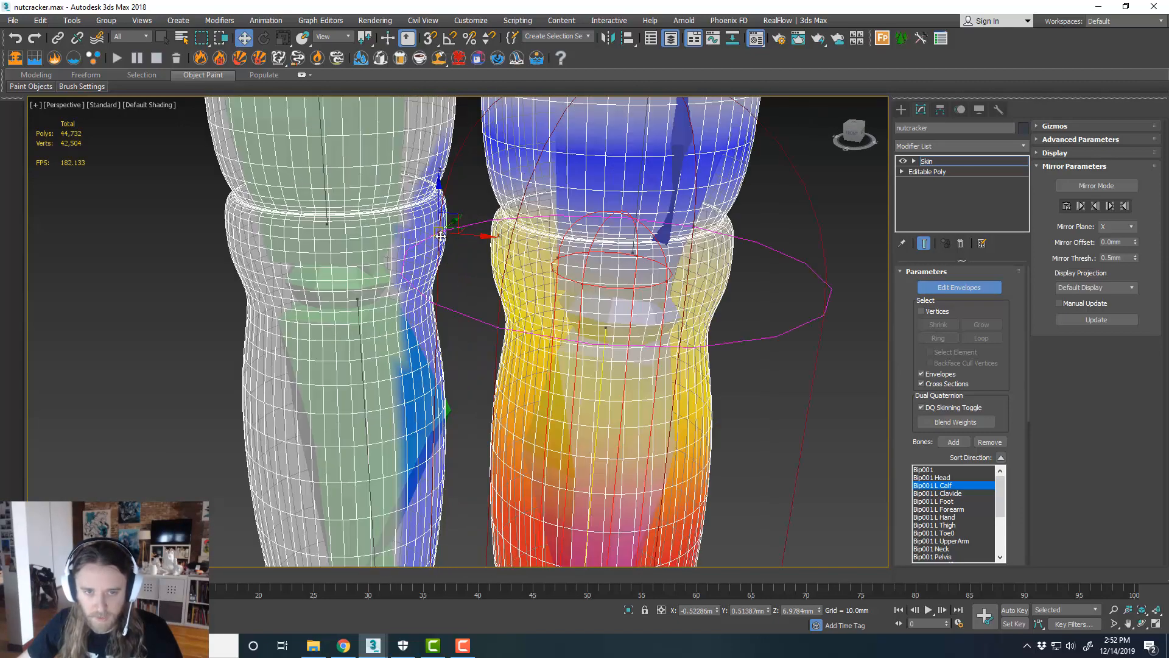
{"action": "scroll", "coordinate": [502, 234], "scroll_direction": "down", "scroll_amount": 2}
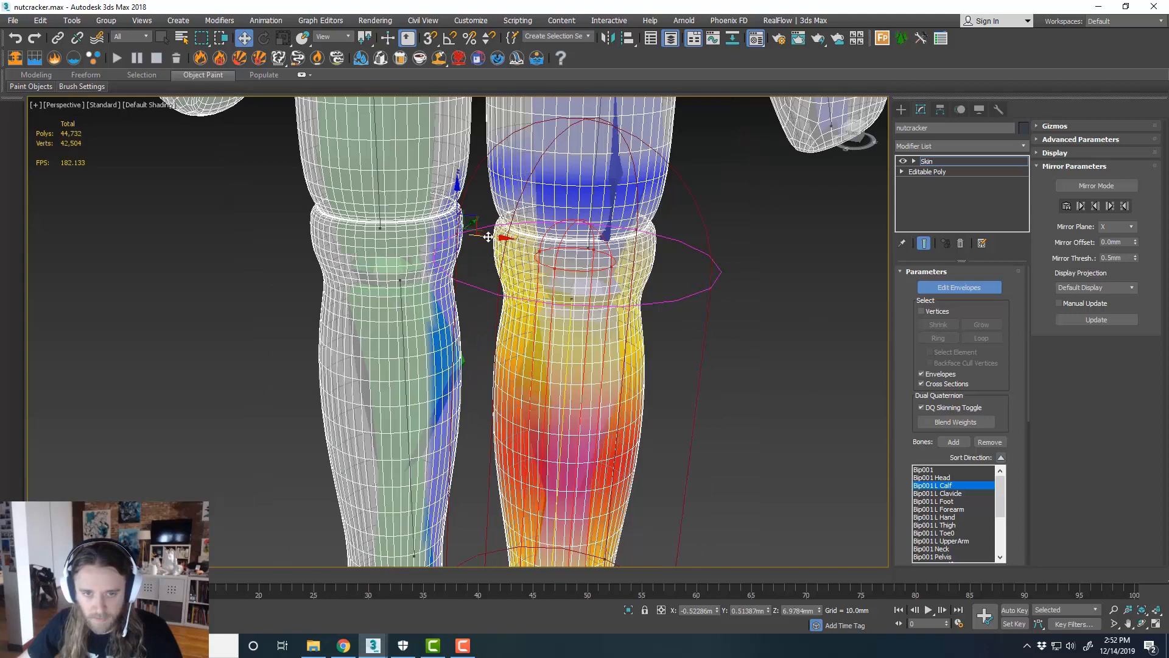
{"action": "left_click_drag", "start_coordinate": [490, 237], "coordinate": [512, 241]}
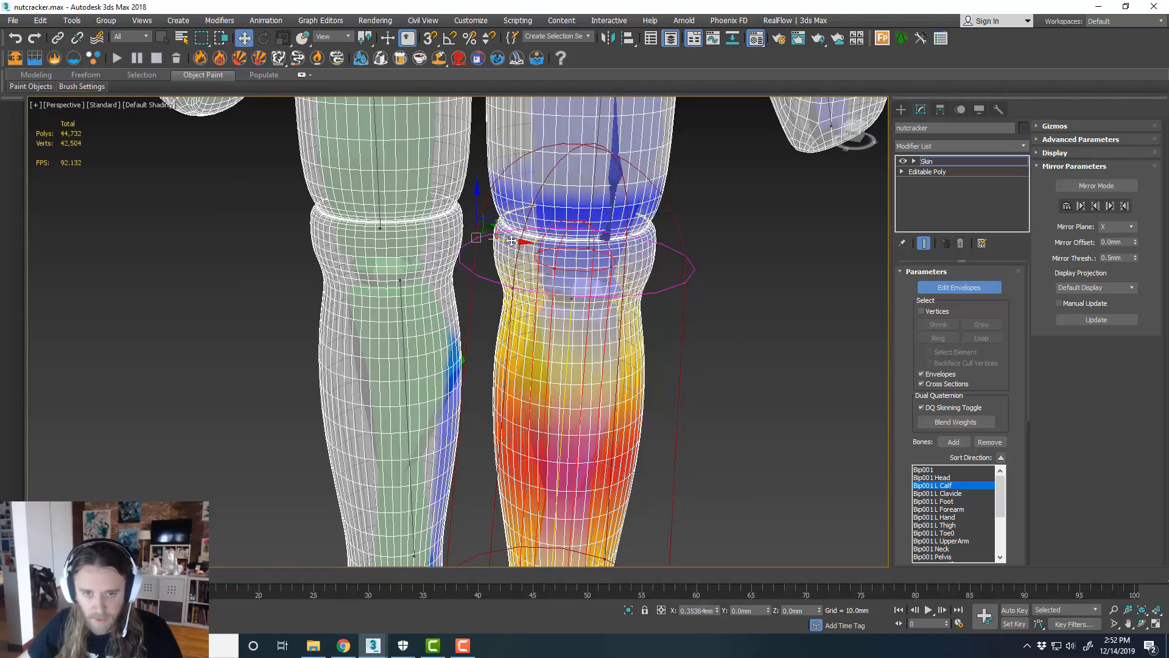
Narrow the left calf's outer envelope at the ankle so it no longer reaches the right leg
{"action": "middle_click_drag", "start_coordinate": [549, 392], "coordinate": [586, 272]}
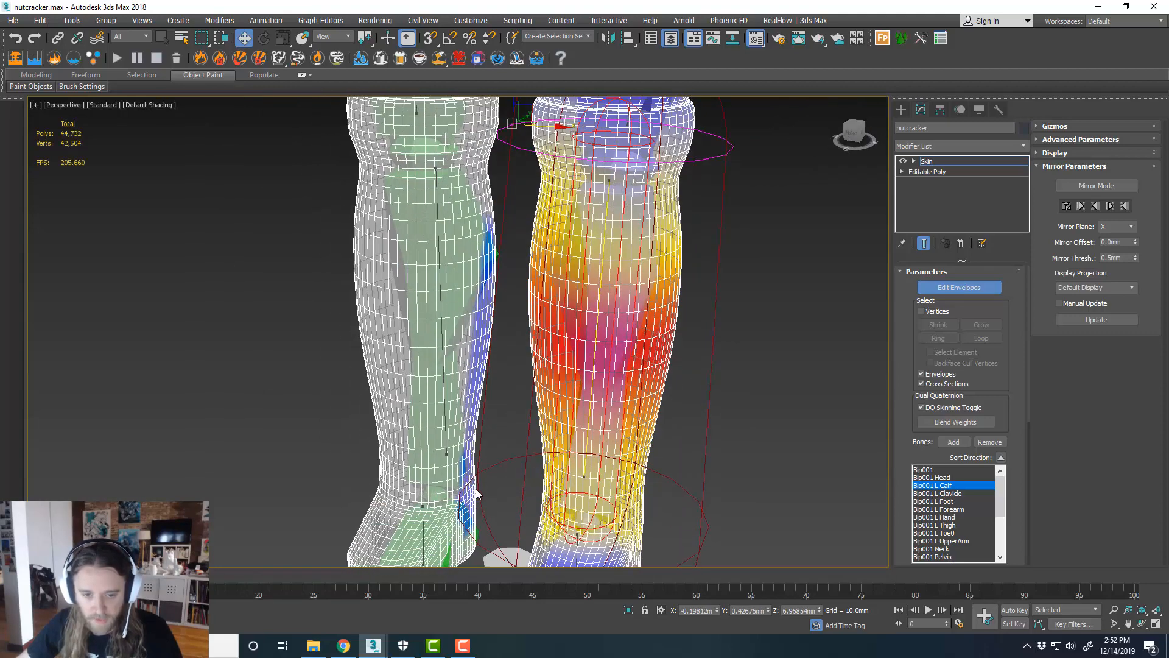
{"action": "left_click", "coordinate": [476, 479]}
{"action": "left_click_drag", "start_coordinate": [512, 482], "coordinate": [529, 482]}
{"action": "scroll", "coordinate": [657, 405], "scroll_direction": "down", "scroll_amount": 3}
{"action": "middle_click_drag", "start_coordinate": [660, 400], "coordinate": [680, 380], "text": "alt"}
{"action": "middle_click_drag", "start_coordinate": [701, 314], "coordinate": [697, 335]}
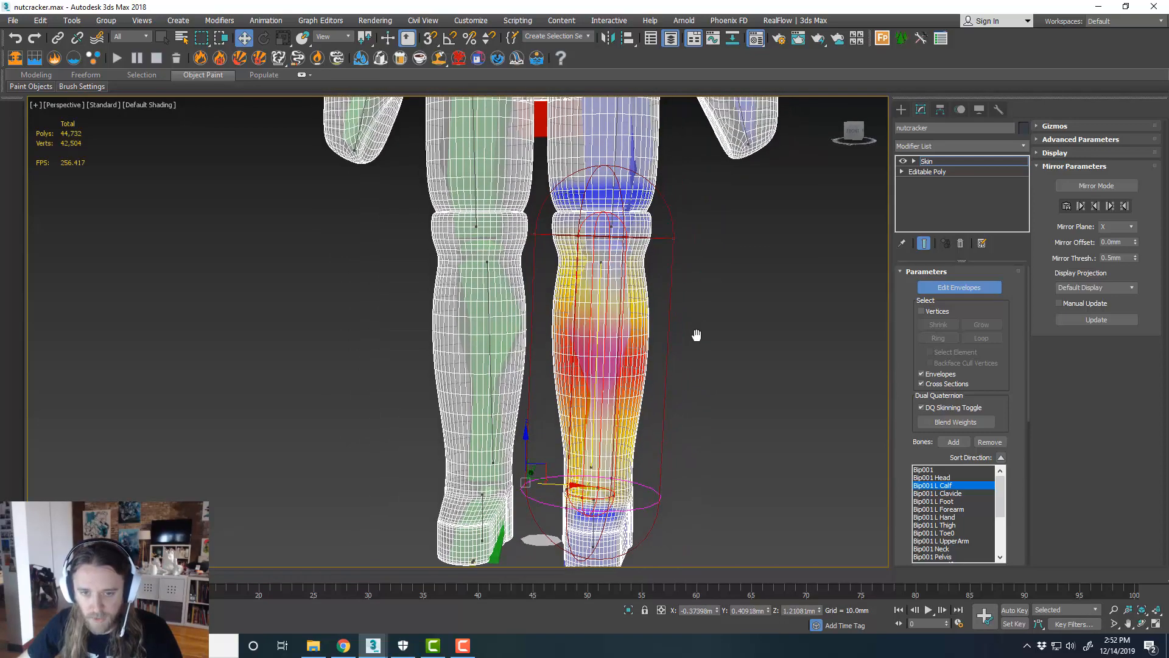
Select the right calf's envelope and narrow its outer boundary at both the knee and the ankle, away from the left leg
{"action": "left_click", "coordinate": [489, 357]}
{"action": "left_click", "coordinate": [573, 235]}
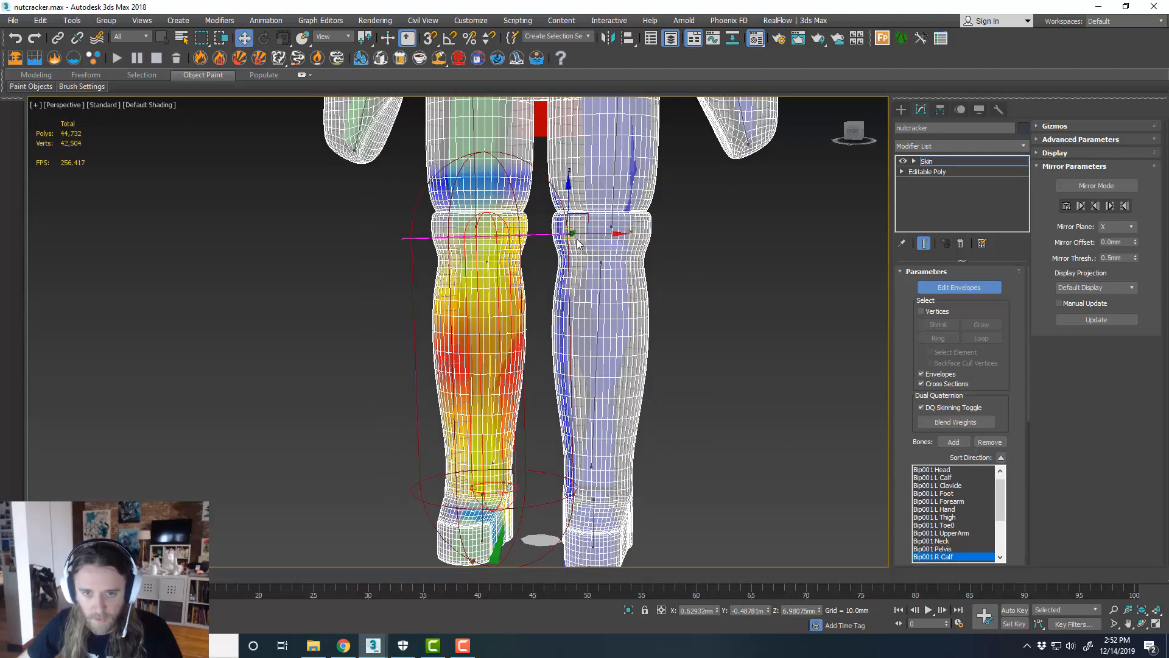
{"action": "left_click_drag", "start_coordinate": [577, 243], "coordinate": [561, 242]}
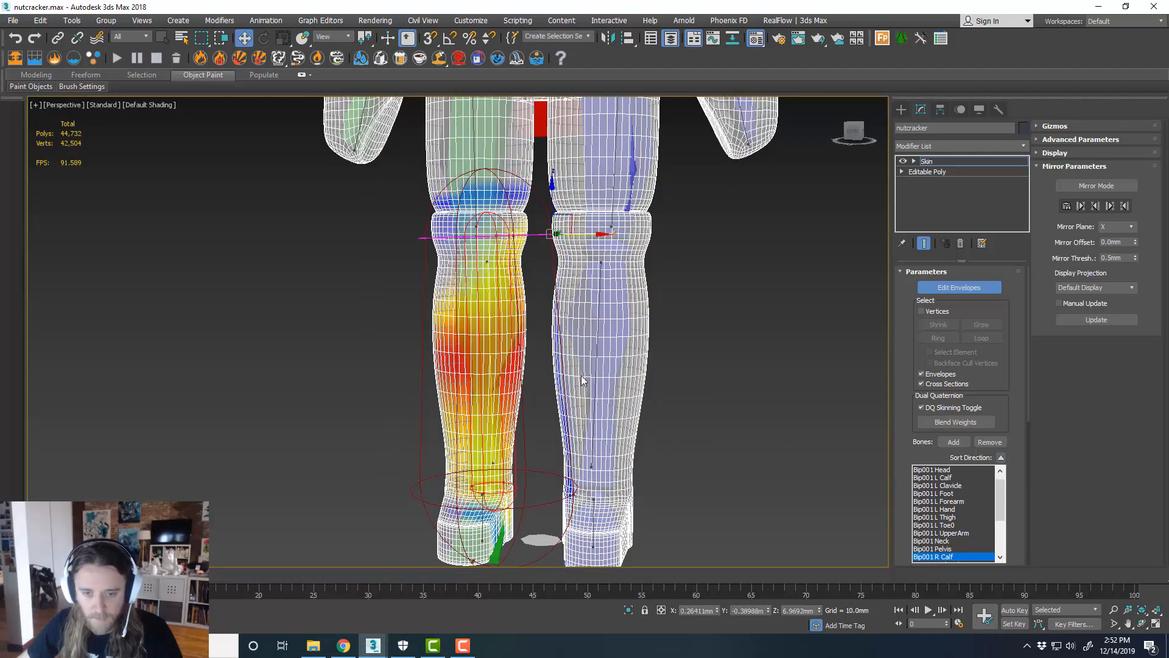
{"action": "left_click", "coordinate": [572, 490]}
{"action": "middle_click_drag", "start_coordinate": [558, 498], "coordinate": [595, 510], "text": "alt"}
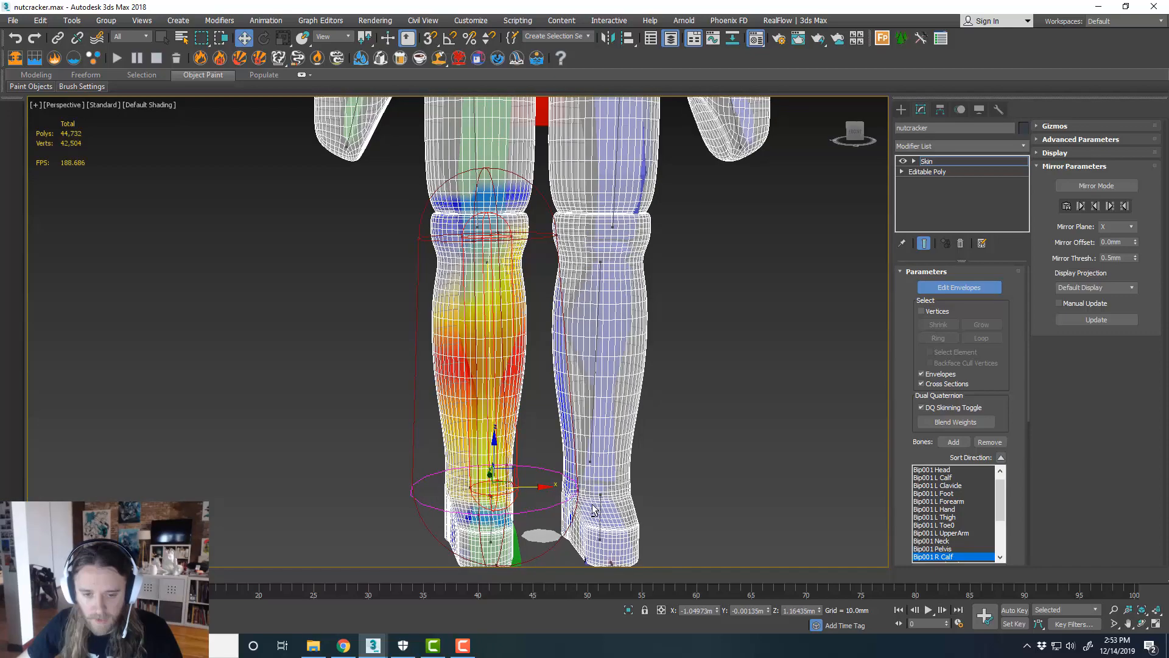
{"action": "left_click_drag", "start_coordinate": [532, 488], "coordinate": [509, 488]}
{"action": "middle_click_drag", "start_coordinate": [574, 381], "coordinate": [576, 437]}
{"action": "scroll", "coordinate": [545, 453], "scroll_direction": "down", "scroll_amount": 3}
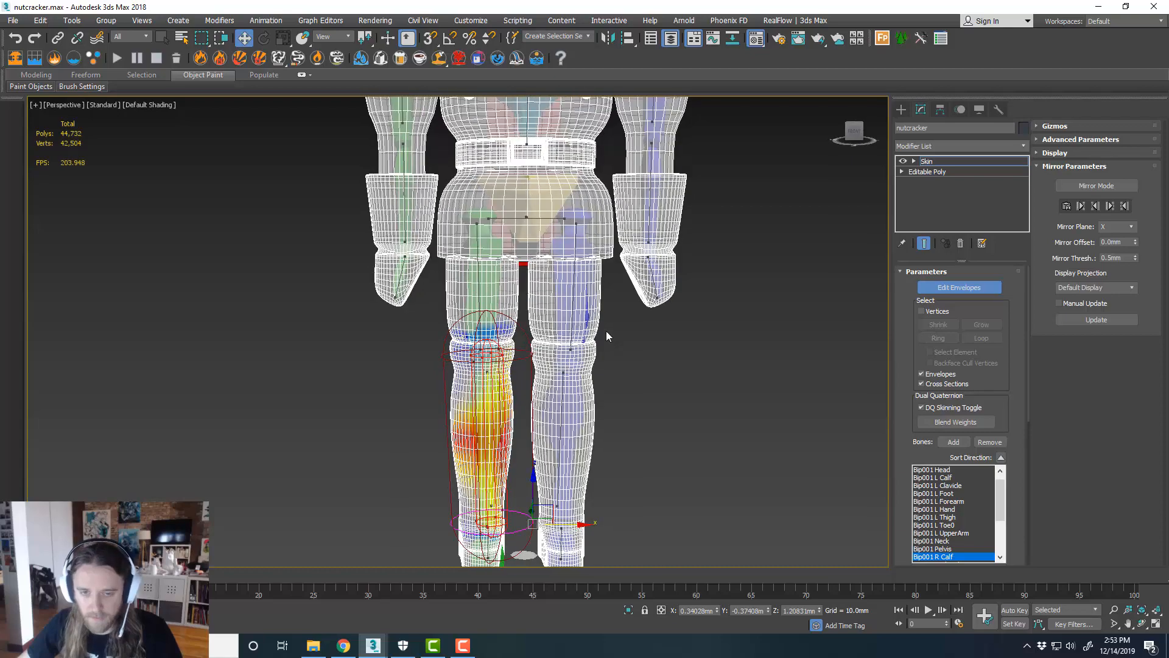
Select the left thigh's envelope and narrow its outer boundary at the knee to clear the right leg
{"action": "left_click", "coordinate": [572, 289]}
{"action": "scroll", "coordinate": [588, 285], "scroll_direction": "up", "scroll_amount": 2}
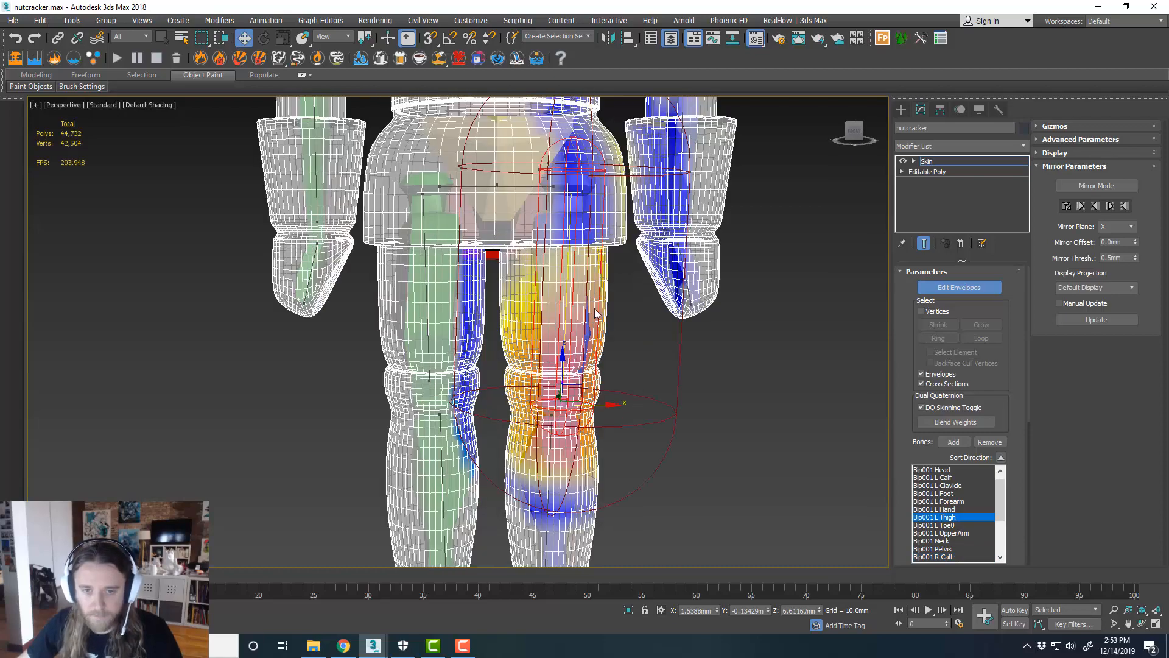
{"action": "scroll", "coordinate": [595, 314], "scroll_direction": "down", "scroll_amount": 2}
{"action": "mouse_move", "coordinate": [595, 316]}
{"action": "middle_mouse_down", "text": "alt"}
{"action": "mouse_move", "coordinate": [627, 322]}
{"action": "mouse_move", "coordinate": [615, 323]}
{"action": "middle_mouse_up", "text": "alt"}
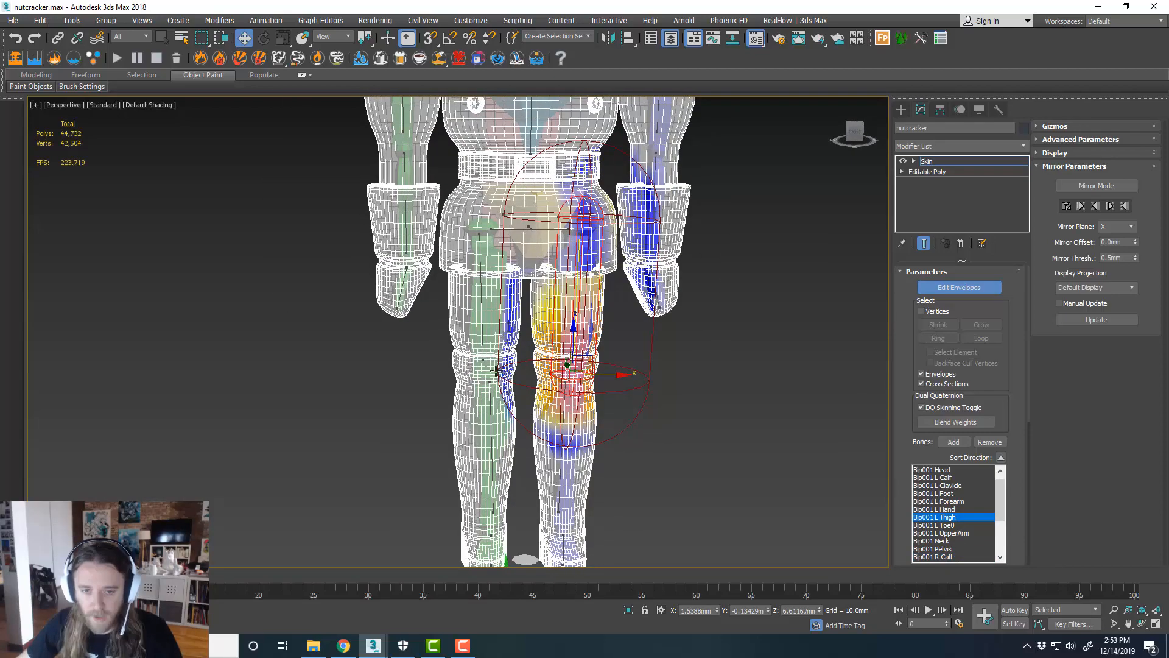
{"action": "left_click", "coordinate": [519, 378]}
{"action": "left_click_drag", "start_coordinate": [524, 368], "coordinate": [548, 362]}
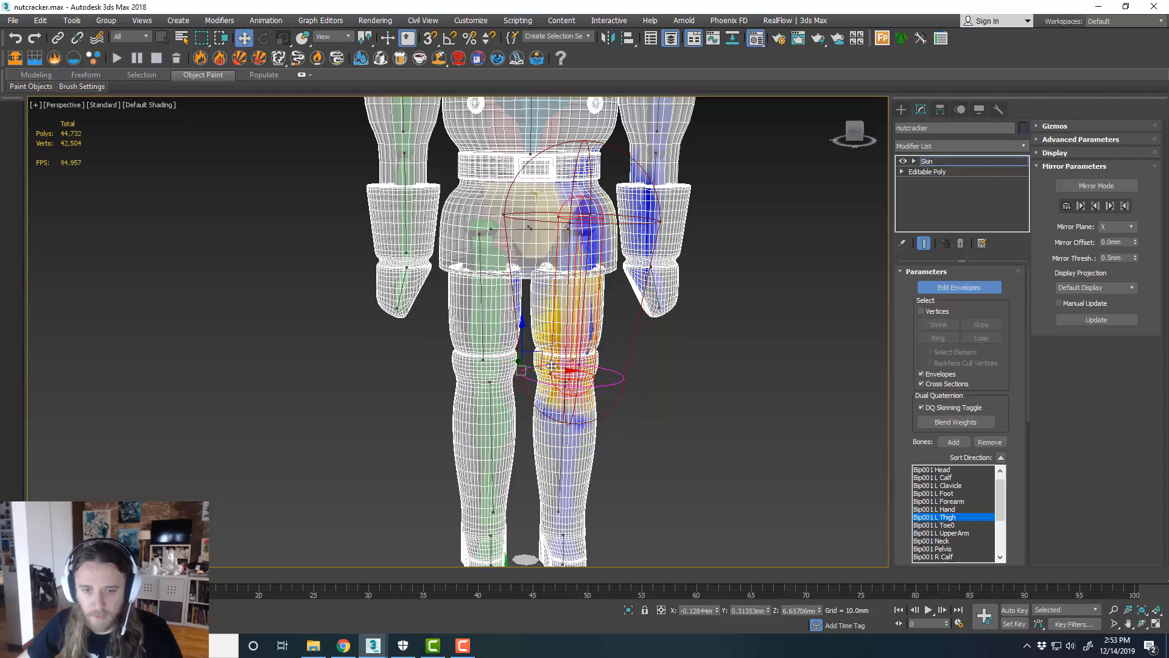
Narrow the left thigh's envelope at the hip to reduce its influence on the pelvis area and left arm
{"action": "left_click_drag", "start_coordinate": [505, 216], "coordinate": [565, 216]}
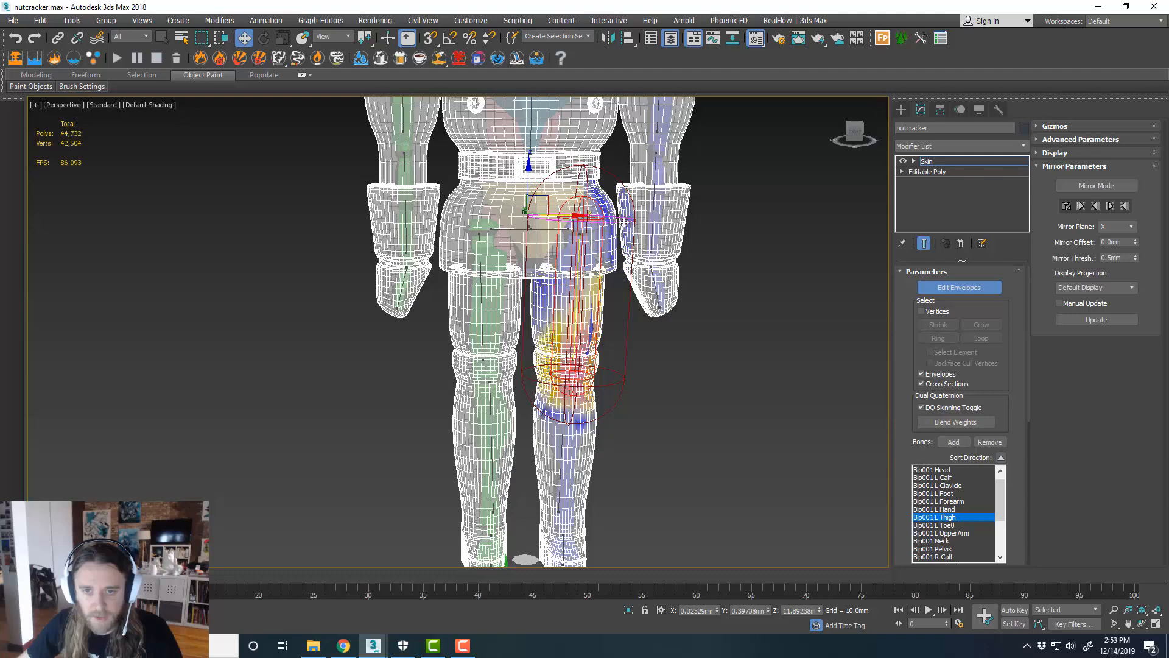
{"action": "left_click", "coordinate": [636, 221]}
{"action": "left_click_drag", "start_coordinate": [661, 219], "coordinate": [653, 219]}
{"action": "scroll", "coordinate": [580, 219], "scroll_direction": "up", "scroll_amount": 3}
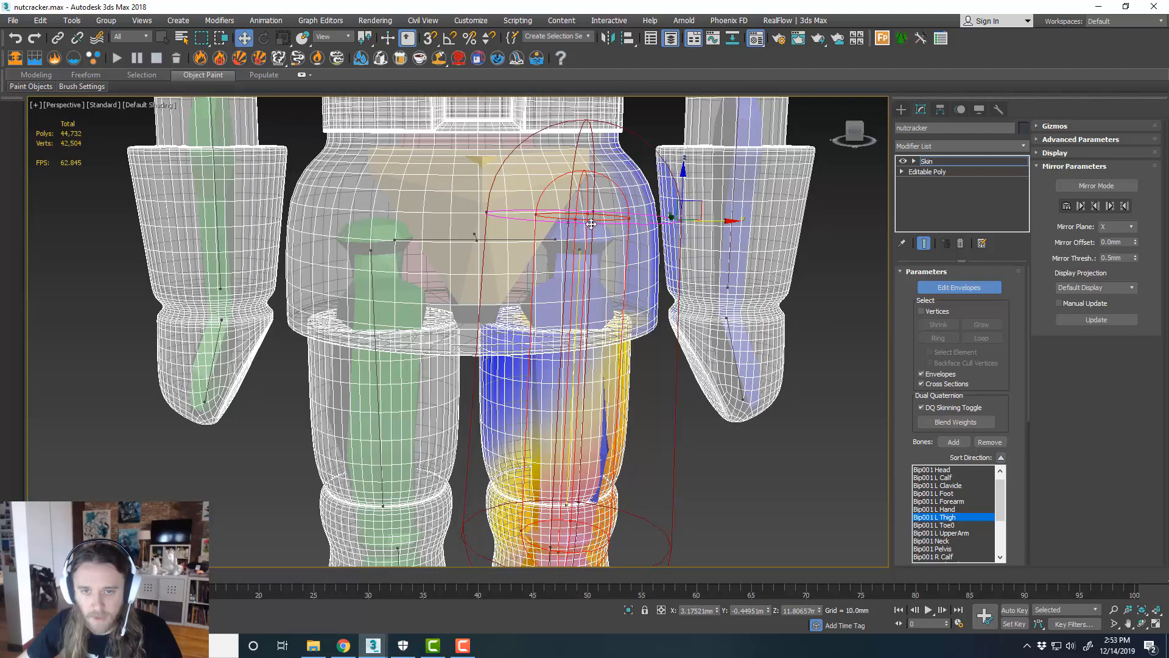
{"action": "middle_click_drag", "start_coordinate": [578, 235], "coordinate": [573, 240], "text": "alt"}
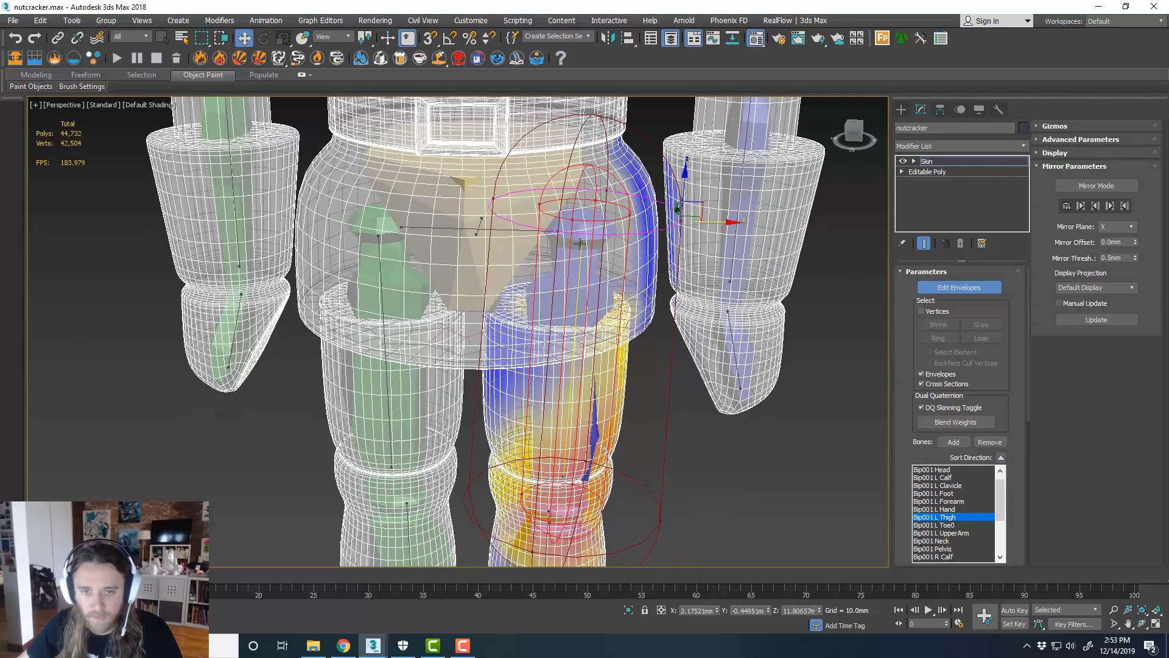
{"action": "left_click", "coordinate": [580, 243]}
{"action": "left_click_drag", "start_coordinate": [612, 211], "coordinate": [594, 213]}
{"action": "scroll", "coordinate": [590, 261], "scroll_direction": "down", "scroll_amount": 3}
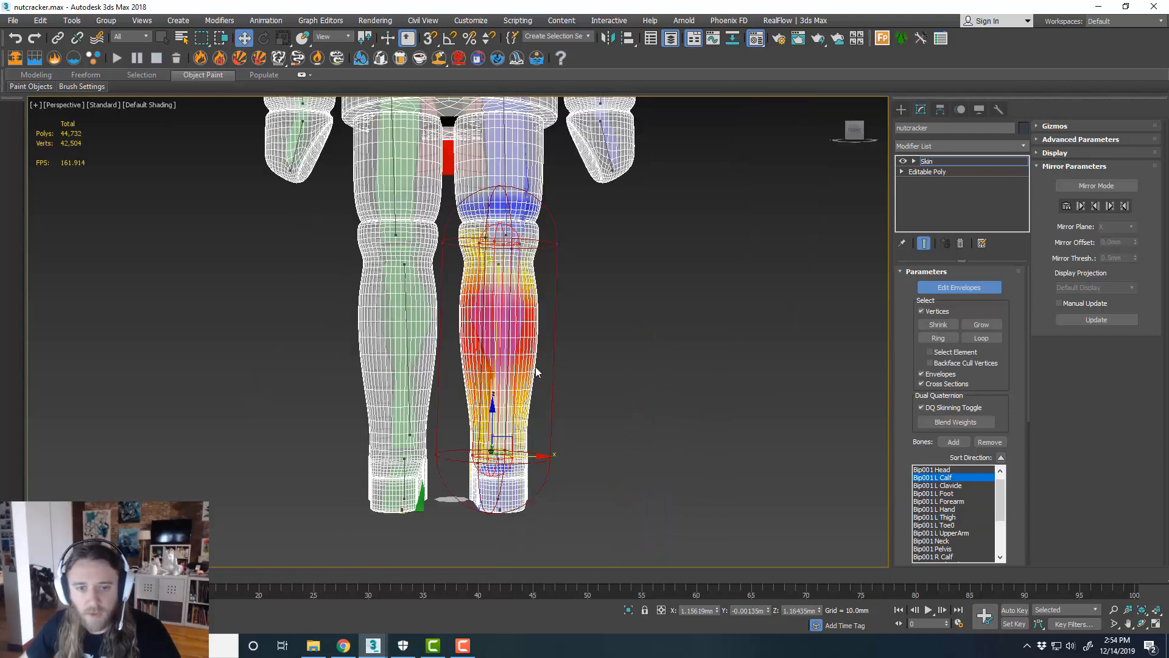
{"action": "middle_click_drag", "start_coordinate": [536, 368], "coordinate": [533, 370], "text": "alt"}
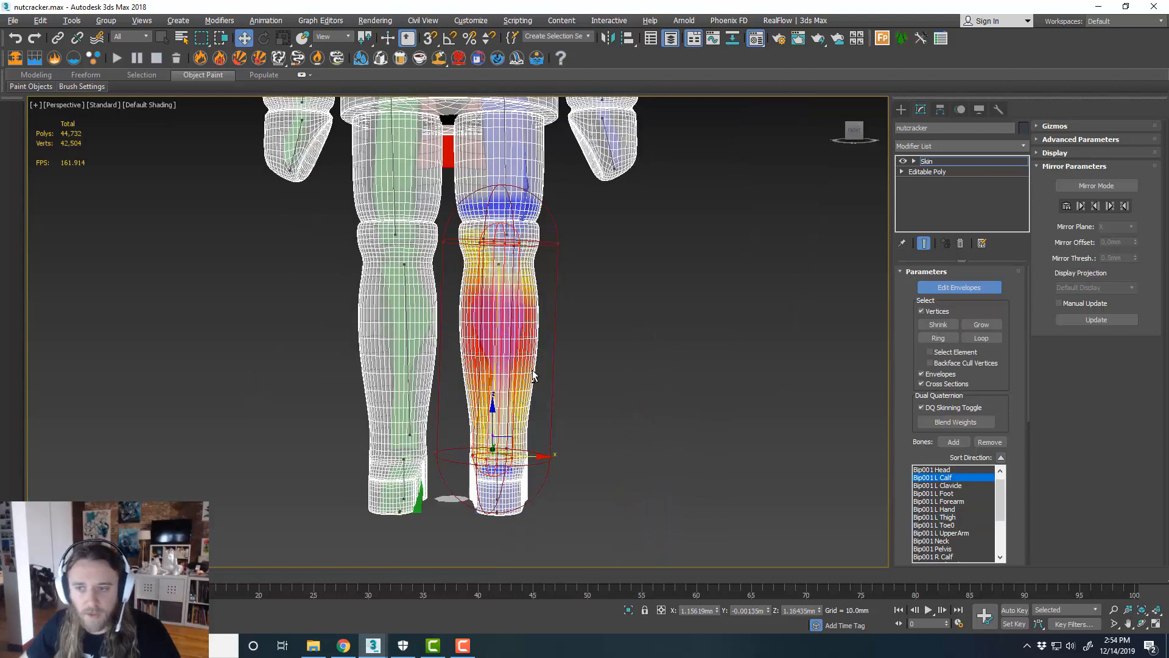
{"action": "left_click", "coordinate": [932, 312]}
{"action": "left_click", "coordinate": [934, 313]}
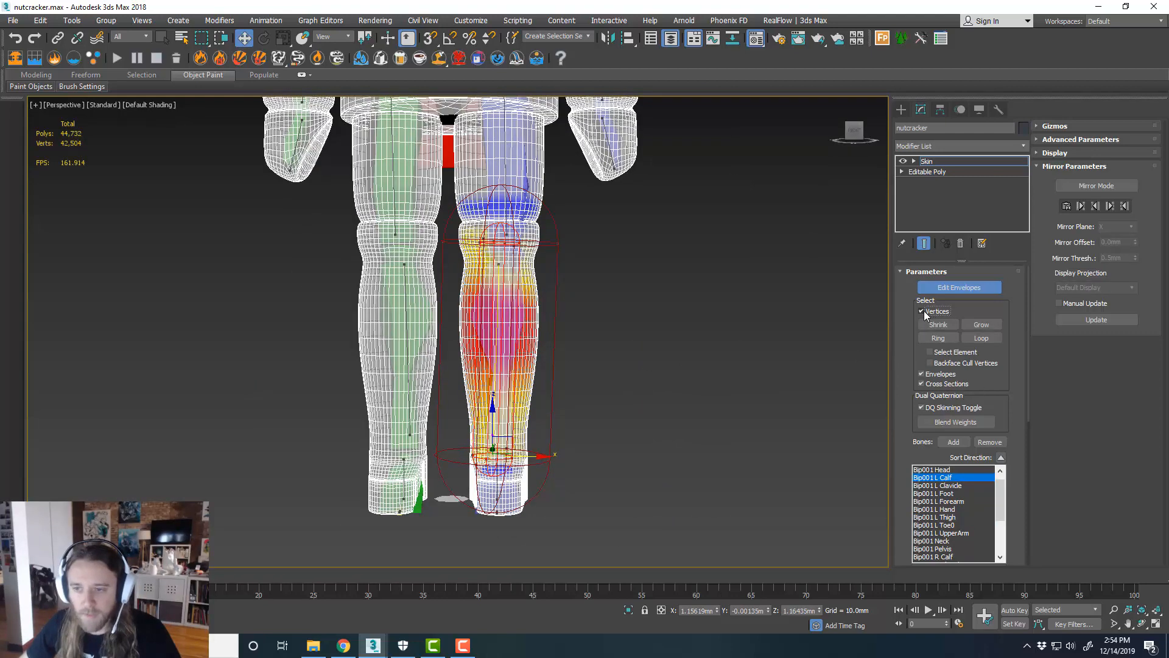
{"action": "left_click_drag", "start_coordinate": [580, 413], "coordinate": [446, 291]}
{"action": "scroll", "coordinate": [491, 333], "scroll_direction": "up", "scroll_amount": 3}
{"action": "mouse_move", "coordinate": [555, 333]}
{"action": "middle_mouse_down", "text": "alt"}
{"action": "mouse_move", "coordinate": [574, 331]}
{"action": "mouse_move", "coordinate": [564, 320]}
{"action": "mouse_move", "coordinate": [559, 331]}
{"action": "middle_mouse_up", "text": "alt"}
Frame the legs in the front view, clear the vertex selection and open Skin's Weight Tool
{"action": "key", "text": "alt+w"}
{"action": "right_click", "coordinate": [330, 423]}
{"action": "key", "text": "alt+w"}
{"action": "scroll", "coordinate": [480, 286], "scroll_direction": "down", "scroll_amount": 6}
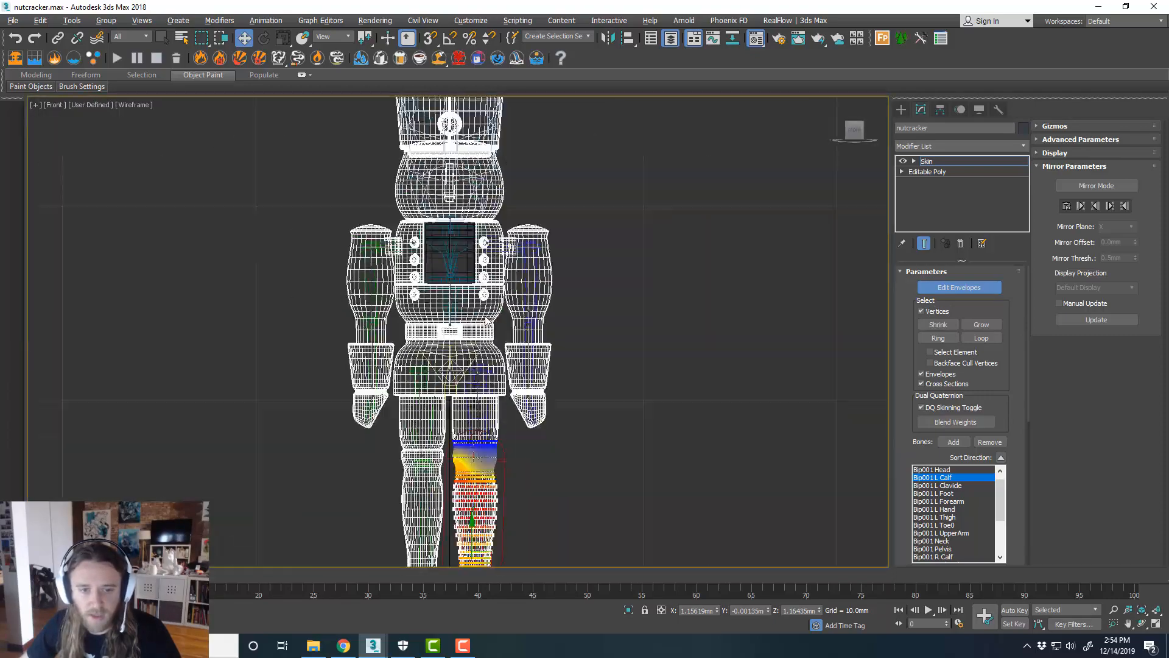
{"action": "scroll", "coordinate": [481, 377], "scroll_direction": "up", "scroll_amount": 6}
{"action": "middle_click_drag", "start_coordinate": [484, 349], "coordinate": [502, 369]}
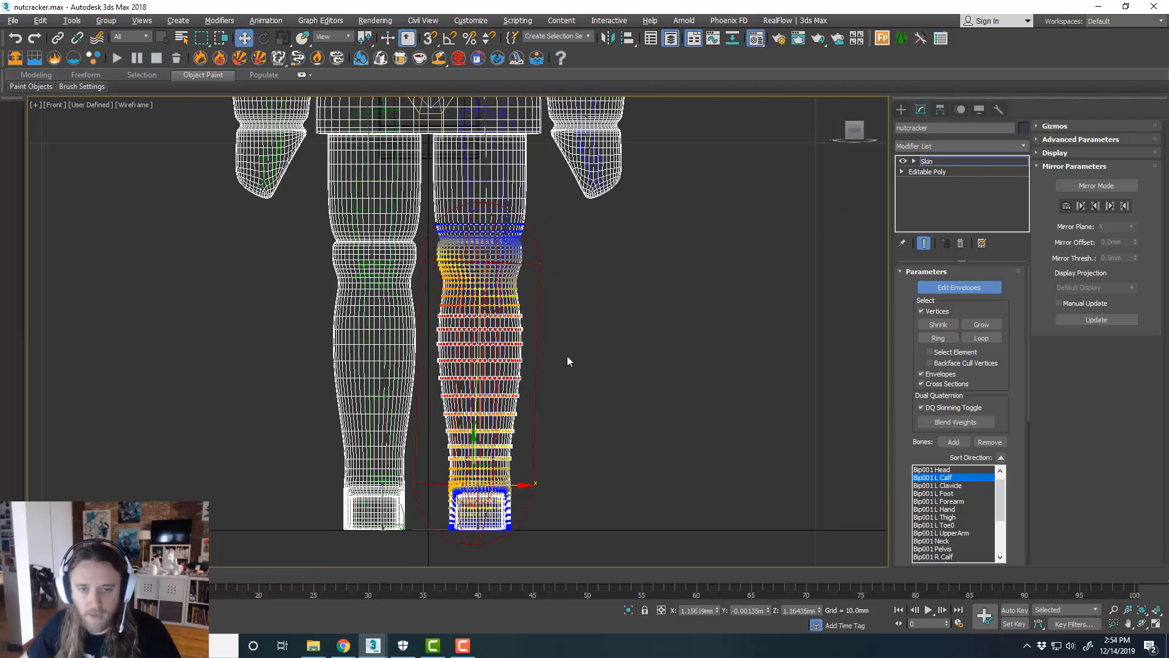
{"action": "left_click", "coordinate": [635, 402]}
{"action": "scroll", "coordinate": [1022, 414], "scroll_direction": "down", "scroll_amount": 5}
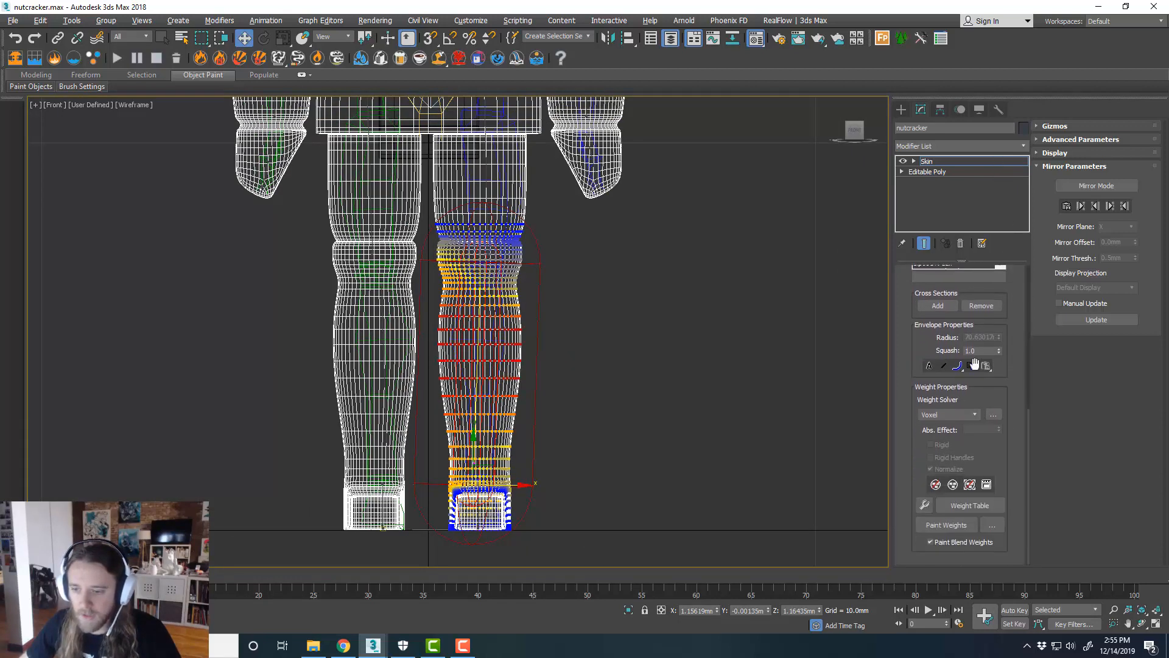
{"action": "left_click", "coordinate": [924, 505]}
{"action": "left_click_drag", "start_coordinate": [186, 168], "coordinate": [148, 168]}
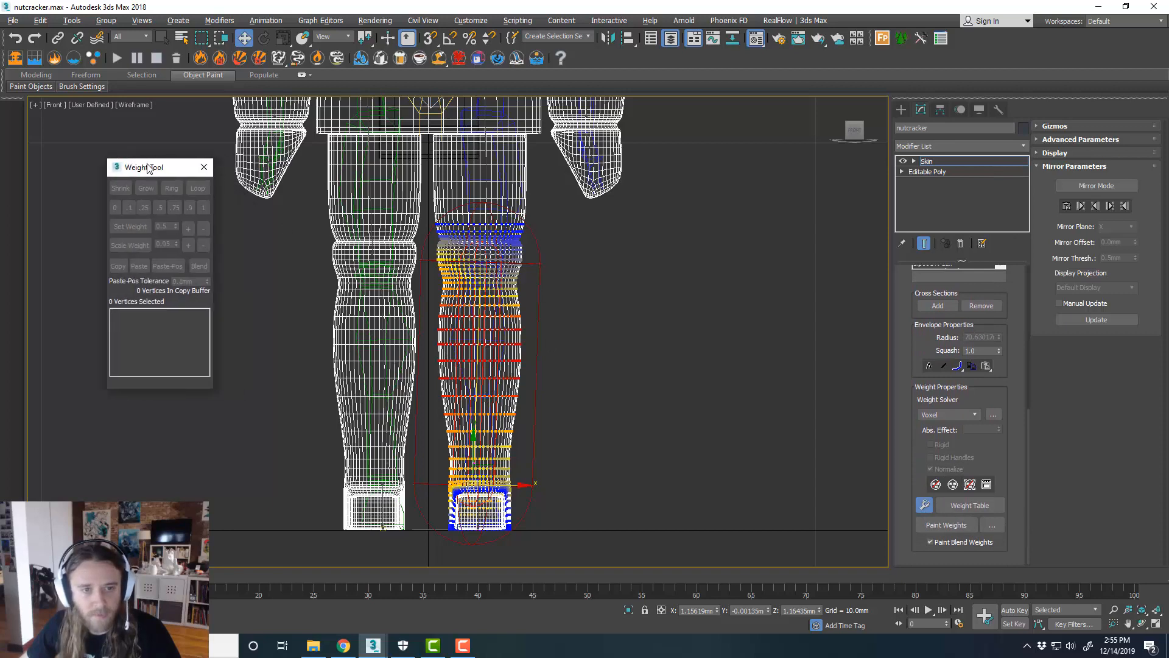
Select the left leg's vertices from the knee down to the ankle and check the coverage in the perspective view
{"action": "left_click_drag", "start_coordinate": [540, 482], "coordinate": [432, 247]}
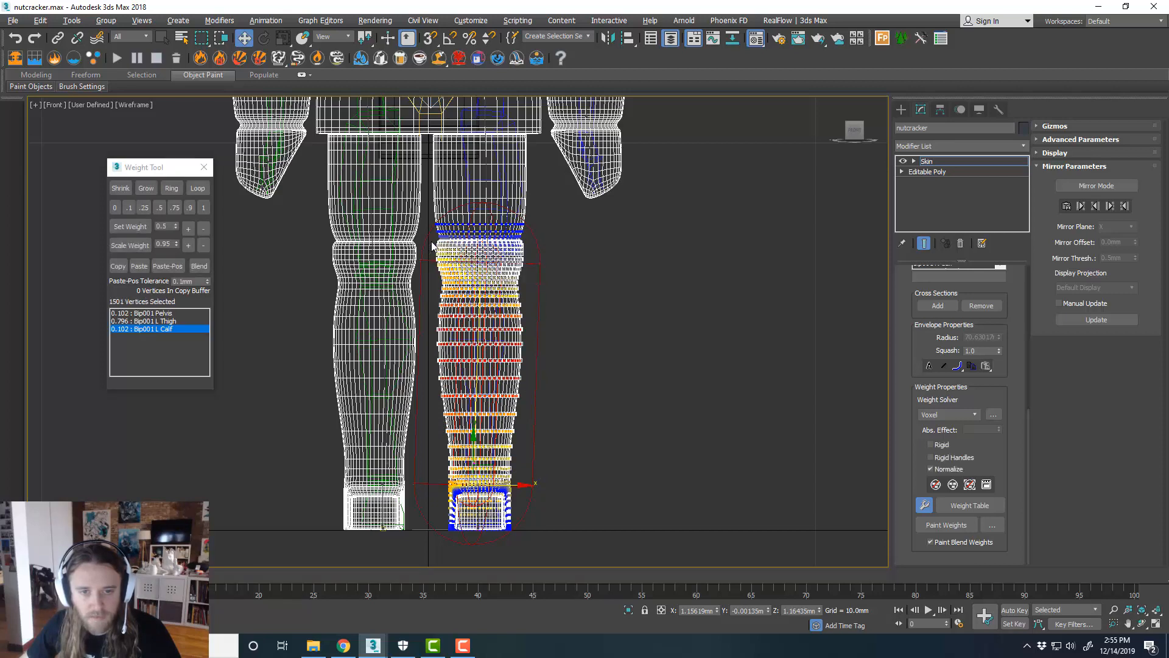
{"action": "scroll", "coordinate": [490, 505], "scroll_direction": "up", "scroll_amount": 5}
{"action": "key", "text": "alt+w"}
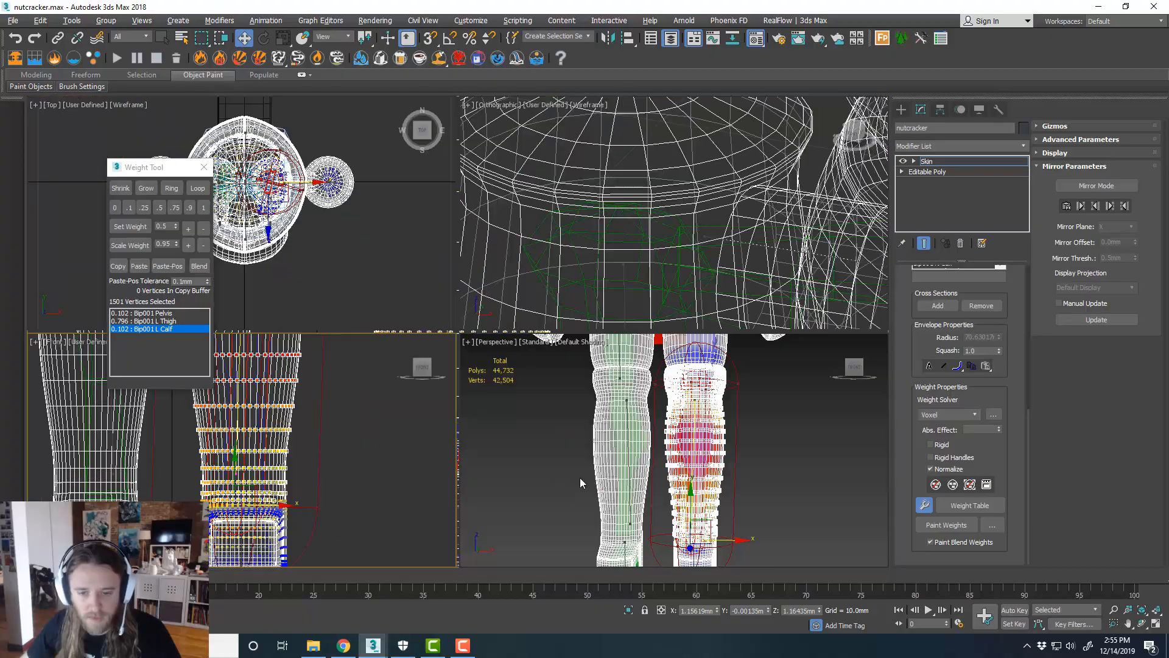
{"action": "middle_click", "coordinate": [704, 485]}
{"action": "key", "text": "alt+w"}
{"action": "scroll", "coordinate": [650, 384], "scroll_direction": "up", "scroll_amount": 1}
{"action": "middle_click_drag", "start_coordinate": [656, 395], "coordinate": [610, 218], "text": "alt"}
{"action": "key", "text": "alt+w"}
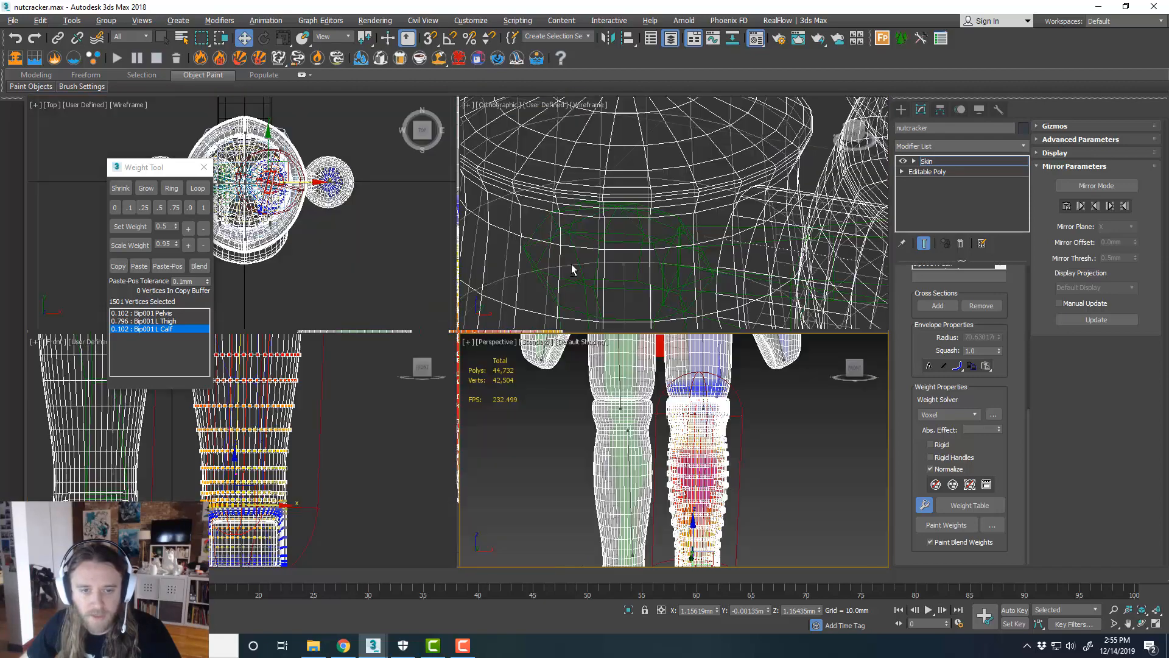
Remove the knee's vertex rows from the left leg selection and check the remaining calf vertices in the perspective view
{"action": "key", "text": "alt+w"}
{"action": "scroll", "coordinate": [524, 293], "scroll_direction": "up", "scroll_amount": 6}
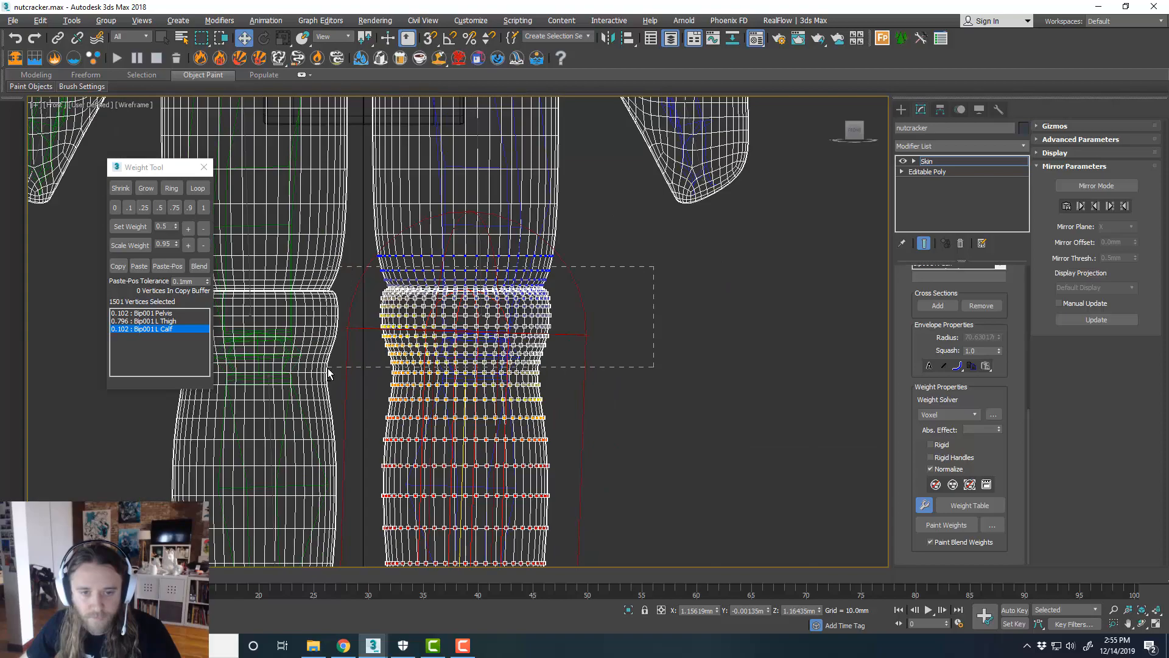
{"action": "scroll", "coordinate": [582, 327], "scroll_direction": "down", "scroll_amount": 5}
{"action": "scroll", "coordinate": [591, 386], "scroll_direction": "up", "scroll_amount": 2}
{"action": "key", "text": "alt+w"}
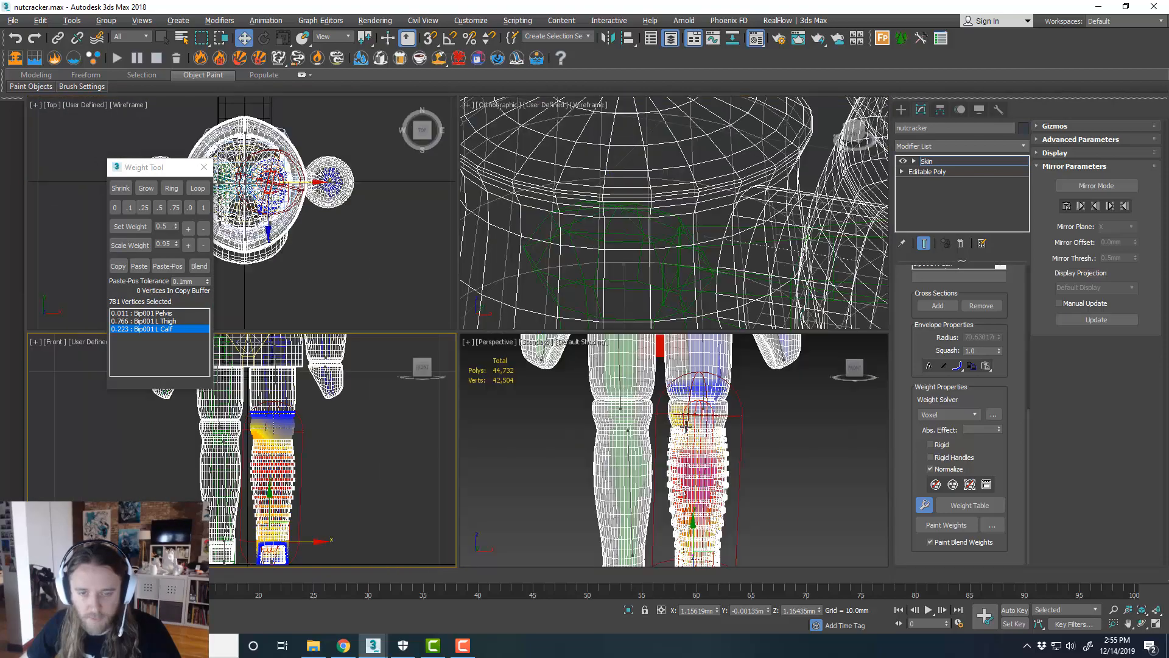
{"action": "key", "text": "alt+w"}
{"action": "middle_click_drag", "start_coordinate": [688, 412], "coordinate": [593, 315], "text": "alt"}
{"action": "scroll", "coordinate": [593, 315], "scroll_direction": "up", "scroll_amount": 2}
{"action": "key", "text": "alt+w"}
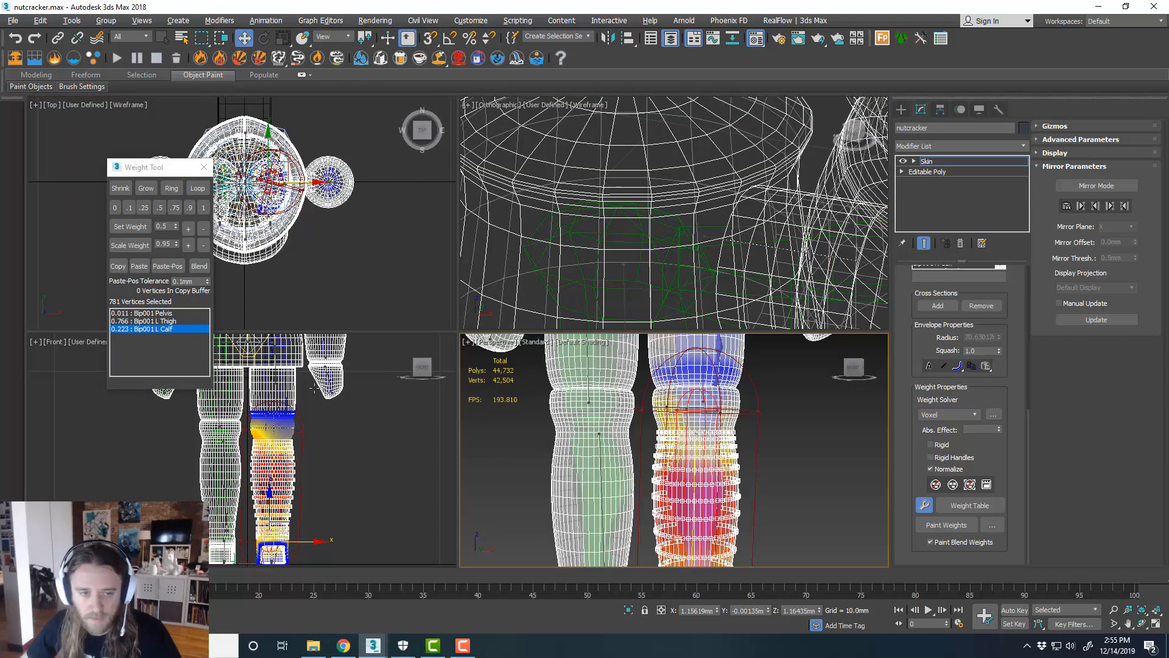
Add the vertex row directly beneath the left knee to the calf selection and check it in the perspective view
{"action": "scroll", "coordinate": [297, 423], "scroll_direction": "up", "scroll_amount": 5}
{"action": "middle_click_drag", "start_coordinate": [297, 423], "coordinate": [363, 485]}
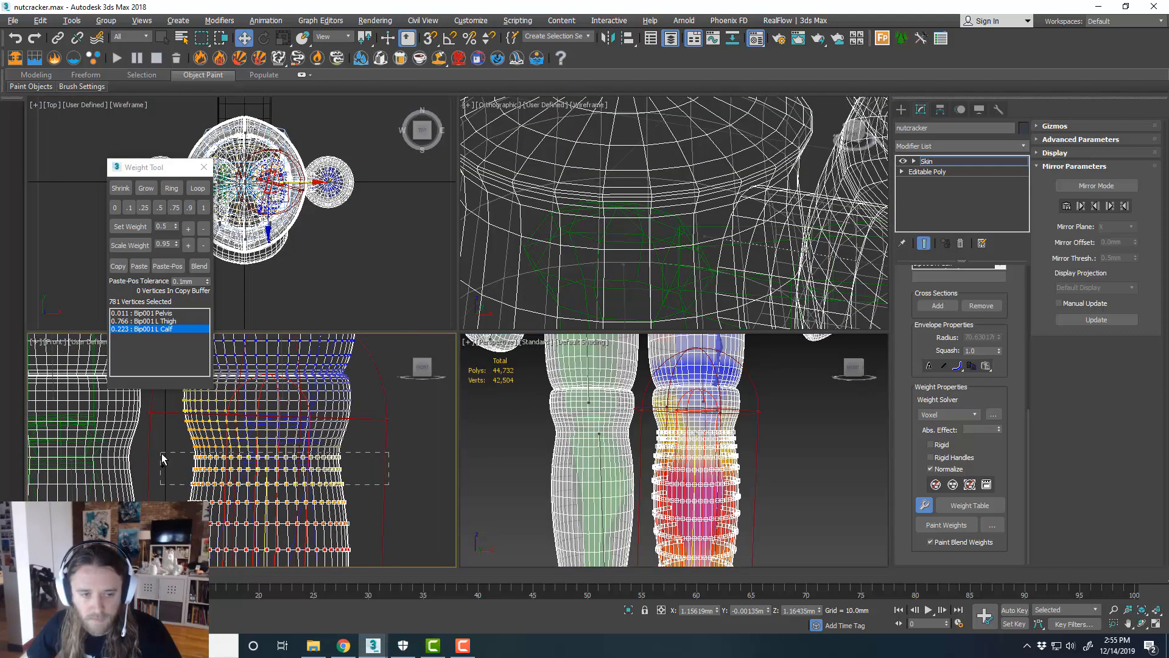
{"action": "key", "text": "alt+w"}
{"action": "scroll", "coordinate": [733, 421], "scroll_direction": "down", "scroll_amount": 3}
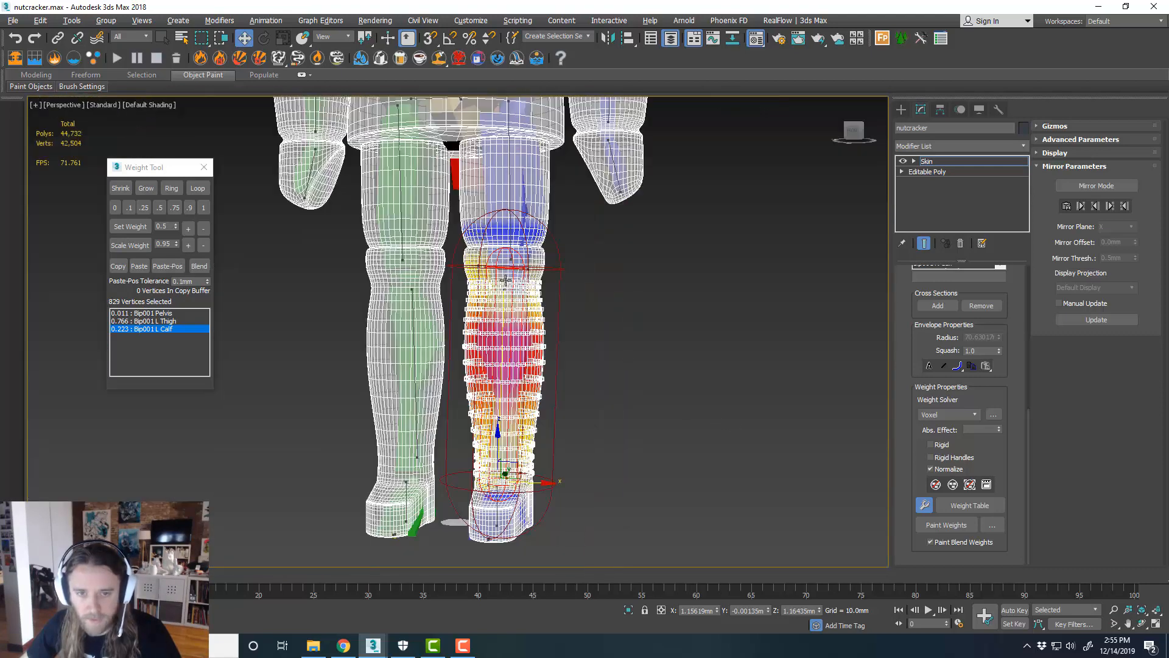
{"action": "scroll", "coordinate": [510, 514], "scroll_direction": "up", "scroll_amount": 3}
{"action": "middle_click_drag", "start_coordinate": [511, 514], "coordinate": [567, 480], "text": "alt"}
Add the lowest vertex row above the left foot to the calf selection and check it in the perspective view
{"action": "key", "text": "alt+w"}
{"action": "middle_click", "coordinate": [375, 499]}
{"action": "key", "text": "alt+w"}
{"action": "scroll", "coordinate": [380, 497], "scroll_direction": "down", "scroll_amount": 5}
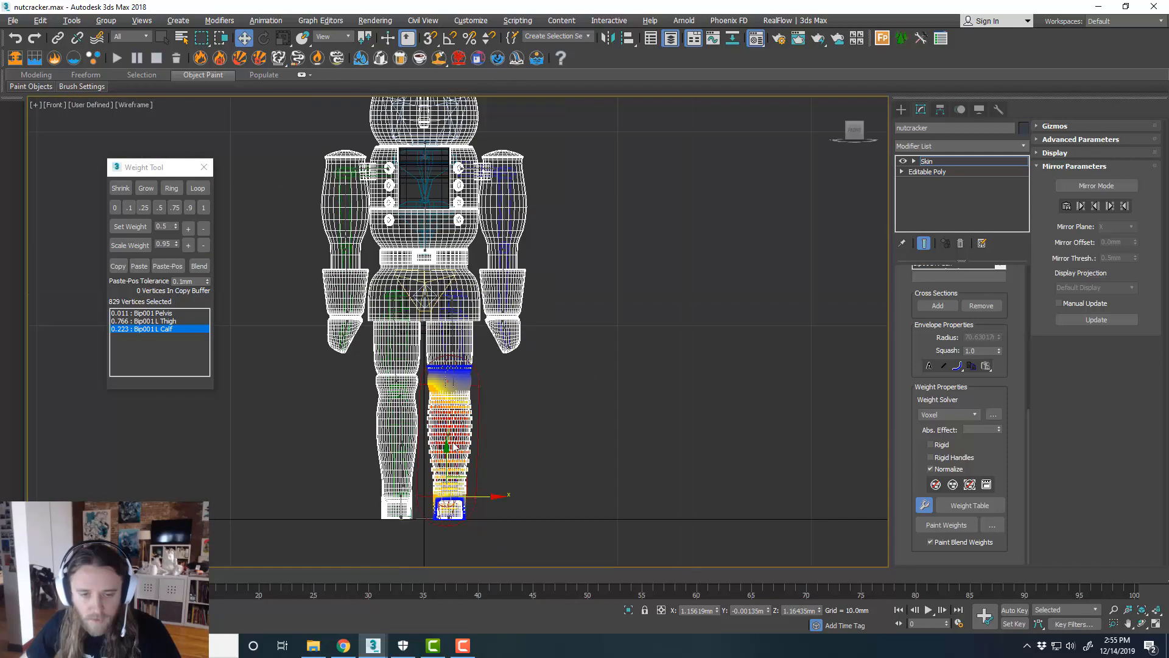
{"action": "scroll", "coordinate": [451, 507], "scroll_direction": "up", "scroll_amount": 5}
{"action": "scroll", "coordinate": [522, 396], "scroll_direction": "up", "scroll_amount": 2}
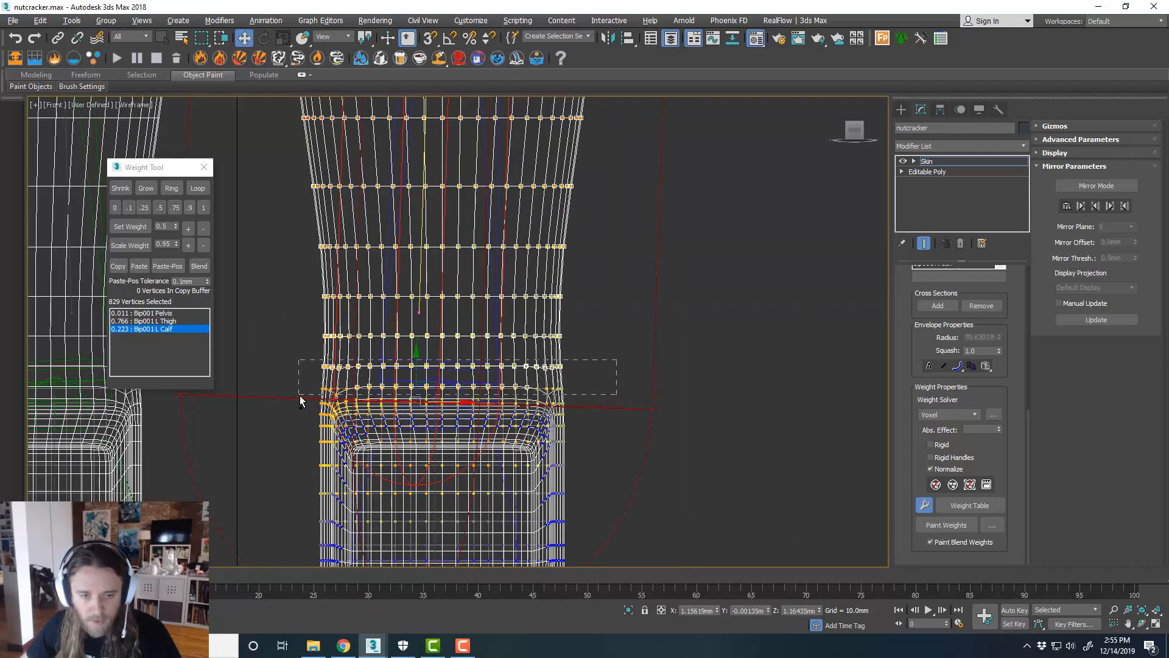
{"action": "left_click_drag", "start_coordinate": [299, 396], "coordinate": [300, 396], "text": "ctrl"}
{"action": "key", "text": "alt+w"}
{"action": "middle_click", "coordinate": [576, 381]}
{"action": "key", "text": "alt+w"}
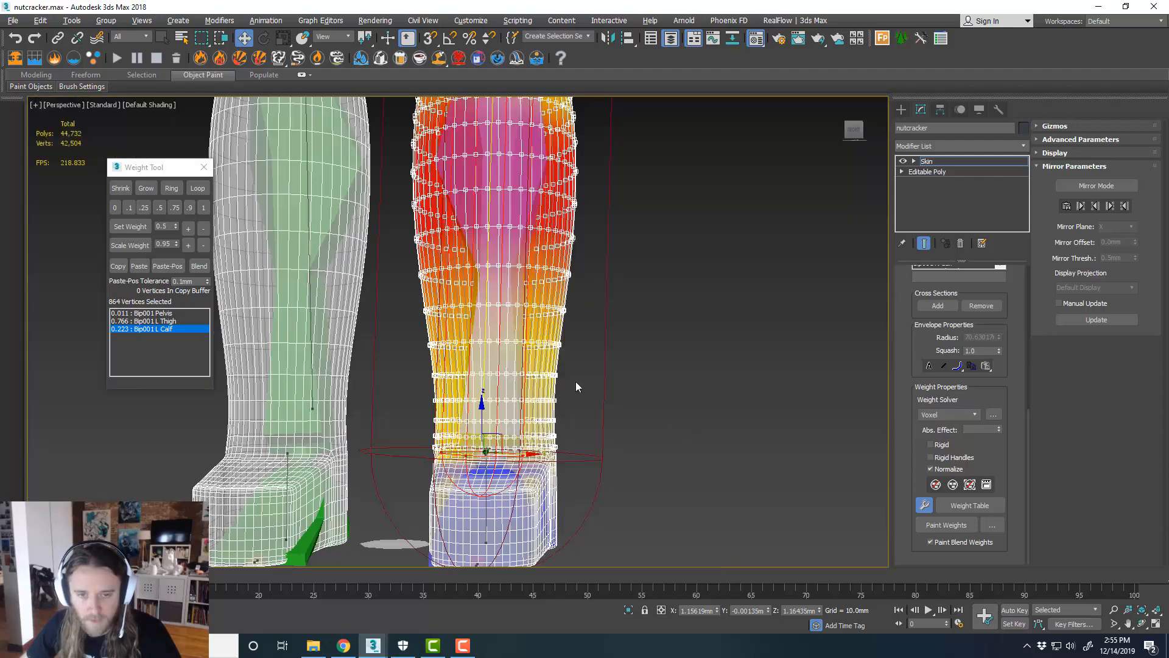
{"action": "middle_click_drag", "start_coordinate": [576, 381], "coordinate": [573, 422]}
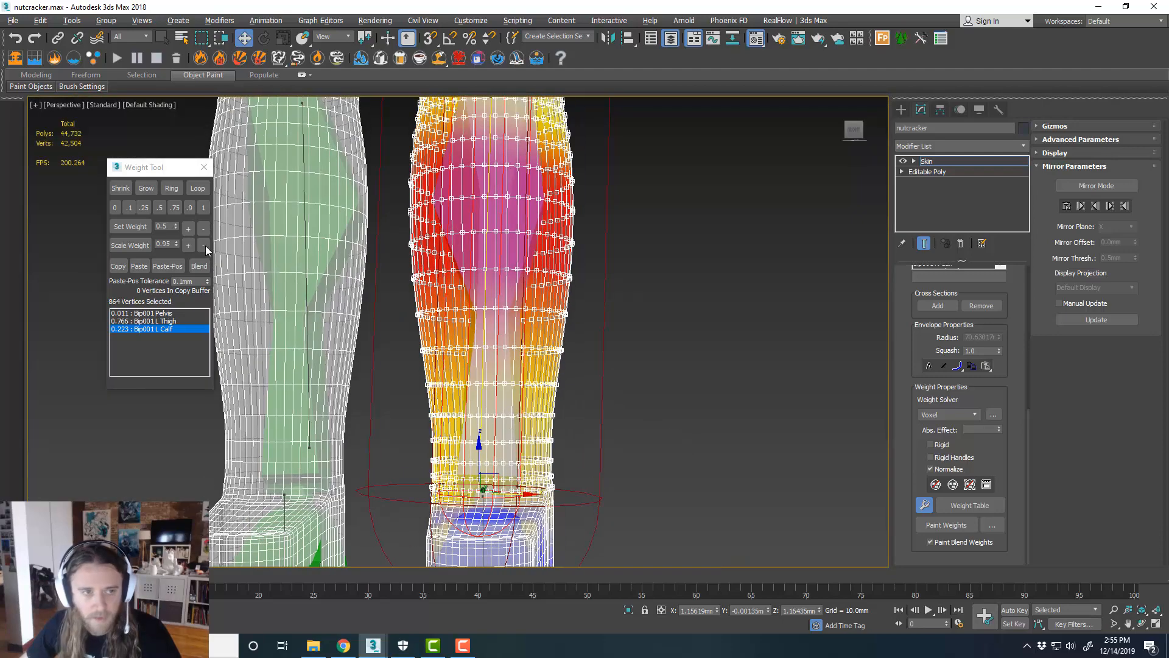
Set the selected vertices' weight to 1 for the left calf bone and inspect the lower leg from several angles
{"action": "left_click", "coordinate": [203, 207]}
{"action": "scroll", "coordinate": [596, 367], "scroll_direction": "down", "scroll_amount": 4}
{"action": "mouse_move", "coordinate": [597, 367]}
{"action": "middle_mouse_down", "text": "alt"}
{"action": "mouse_move", "coordinate": [594, 350]}
{"action": "mouse_move", "coordinate": [576, 359]}
{"action": "middle_mouse_up", "text": "alt"}
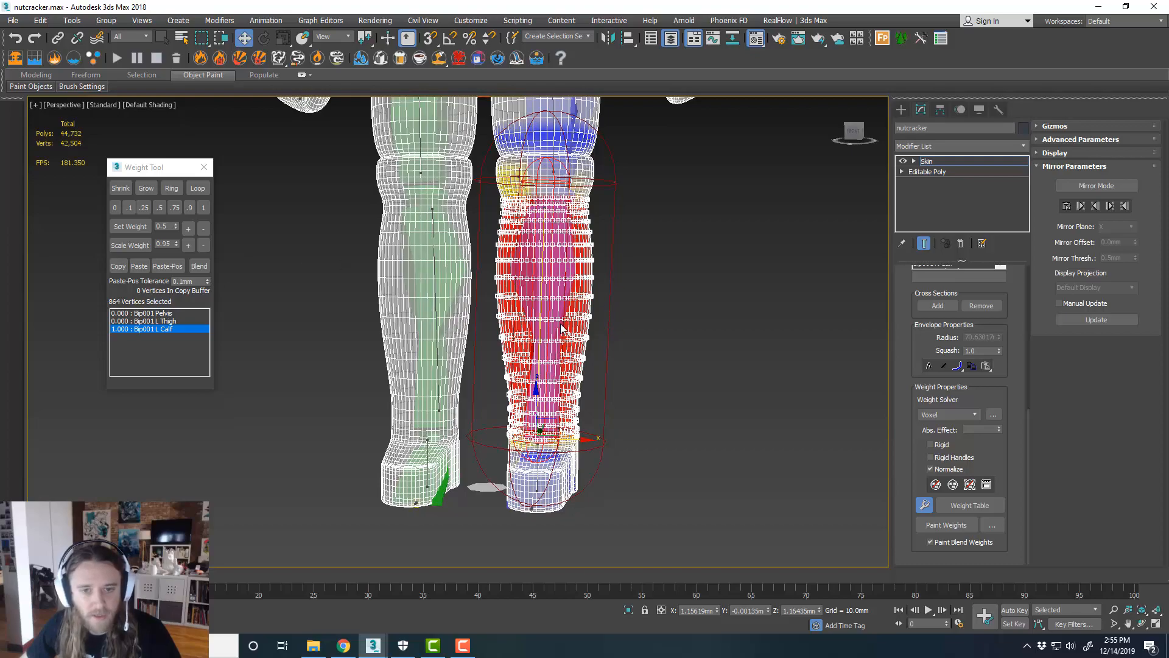
{"action": "mouse_move", "coordinate": [558, 399]}
{"action": "middle_mouse_down", "text": "alt"}
{"action": "mouse_move", "coordinate": [611, 399]}
{"action": "mouse_move", "coordinate": [578, 397]}
{"action": "middle_mouse_up", "text": "alt"}
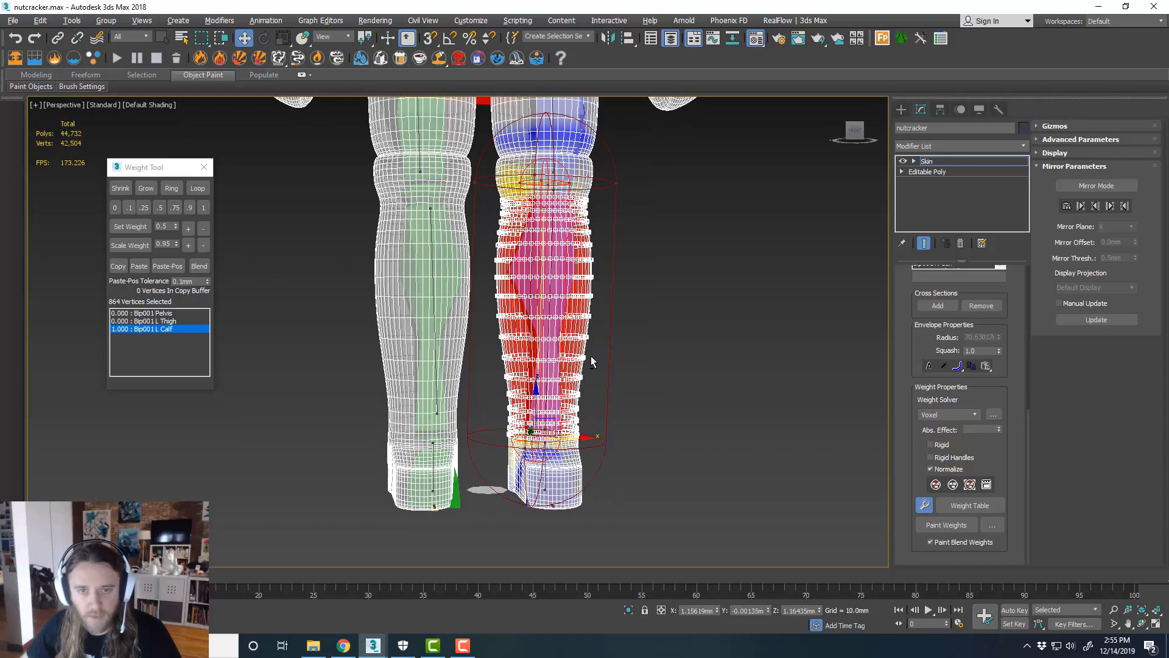
{"action": "mouse_move", "coordinate": [591, 356]}
{"action": "middle_mouse_down", "text": "alt"}
{"action": "mouse_move", "coordinate": [633, 363]}
{"action": "mouse_move", "coordinate": [583, 364]}
{"action": "middle_mouse_up", "text": "alt"}
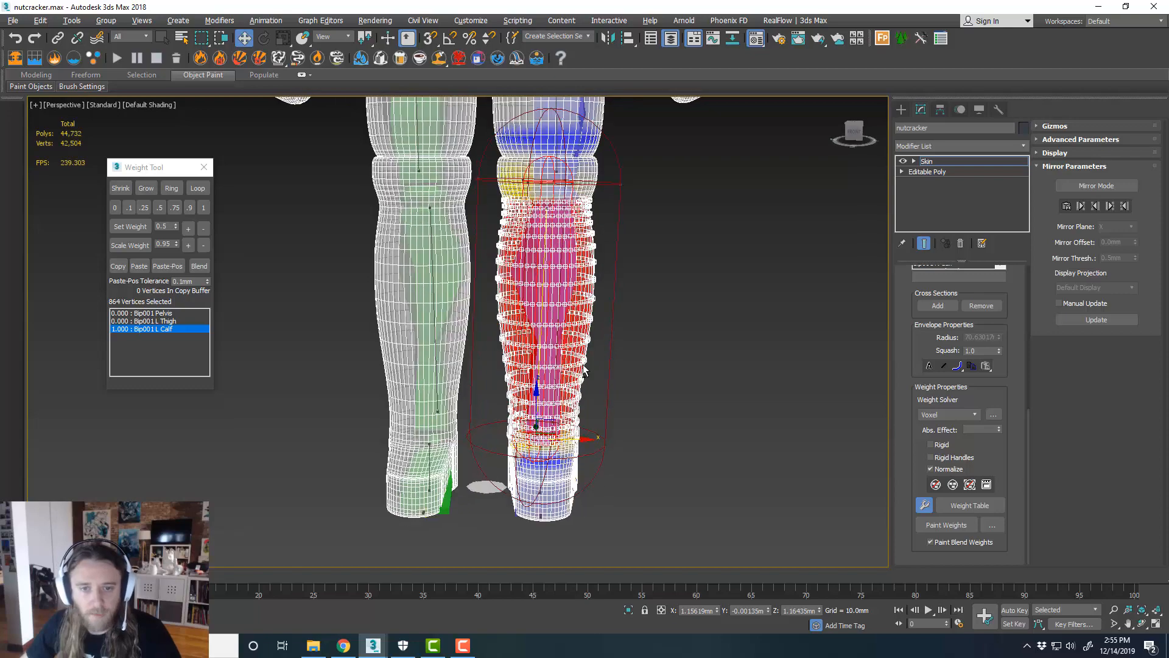
{"action": "middle_click_drag", "start_coordinate": [620, 228], "coordinate": [607, 274]}
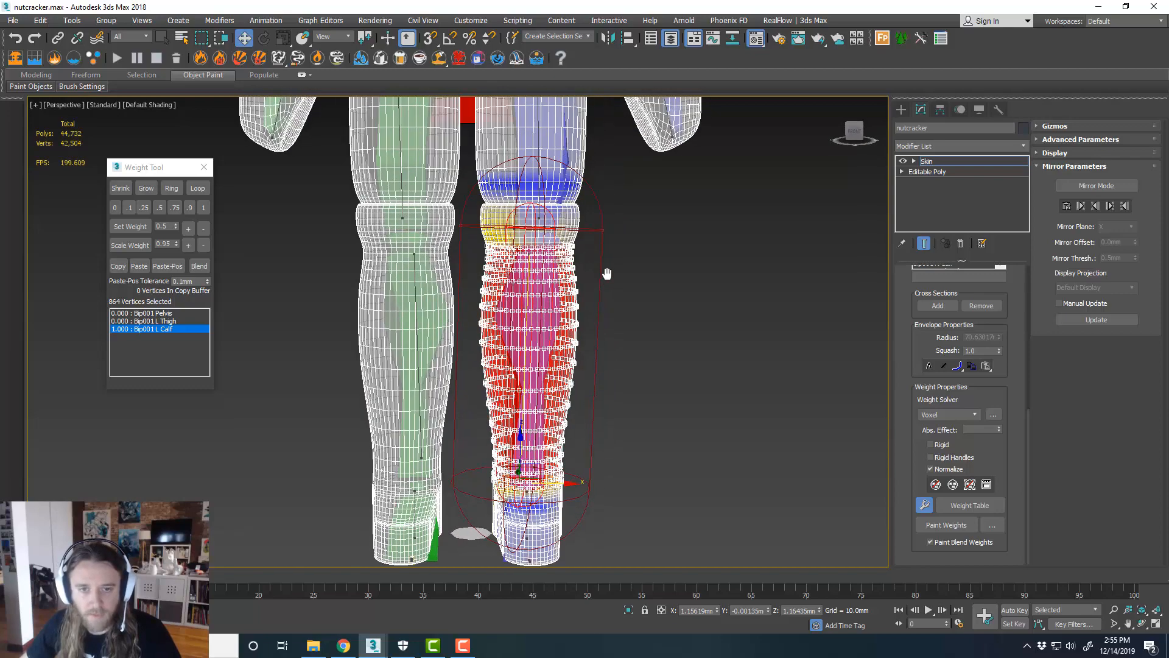
Select the lower vertex rows of the left knee and set their weight to 0.75 for the left calf bone
{"action": "scroll", "coordinate": [543, 244], "scroll_direction": "up", "scroll_amount": 6}
{"action": "middle_click_drag", "start_coordinate": [542, 242], "coordinate": [543, 258]}
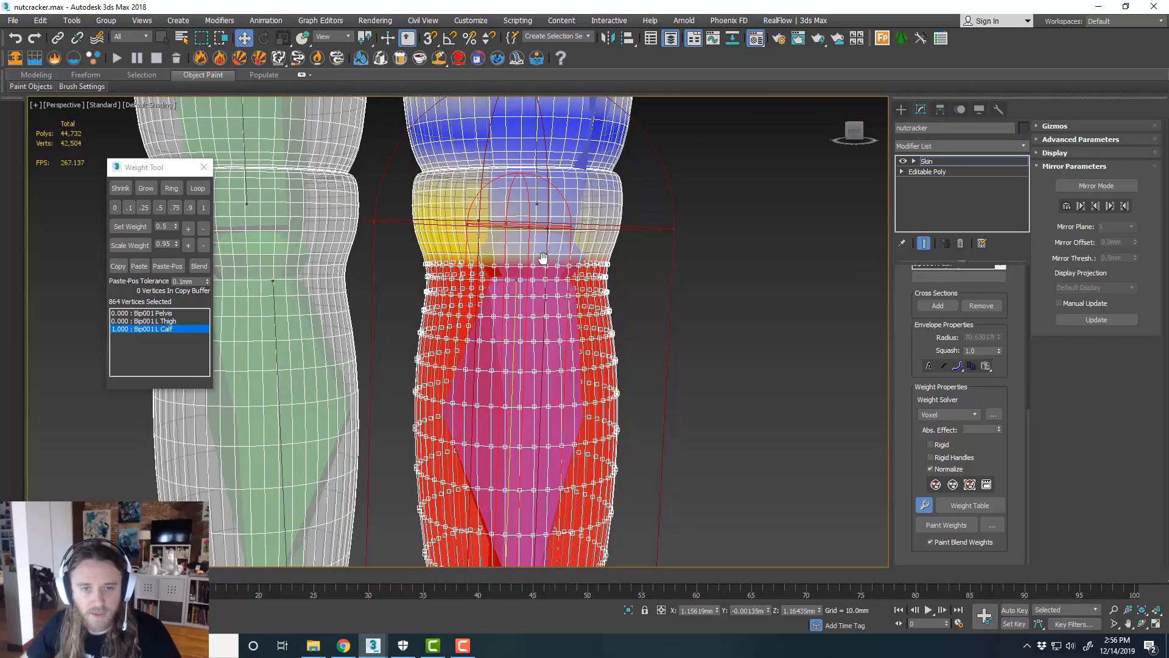
{"action": "scroll", "coordinate": [538, 247], "scroll_direction": "down", "scroll_amount": 3}
{"action": "scroll", "coordinate": [525, 156], "scroll_direction": "up", "scroll_amount": 3}
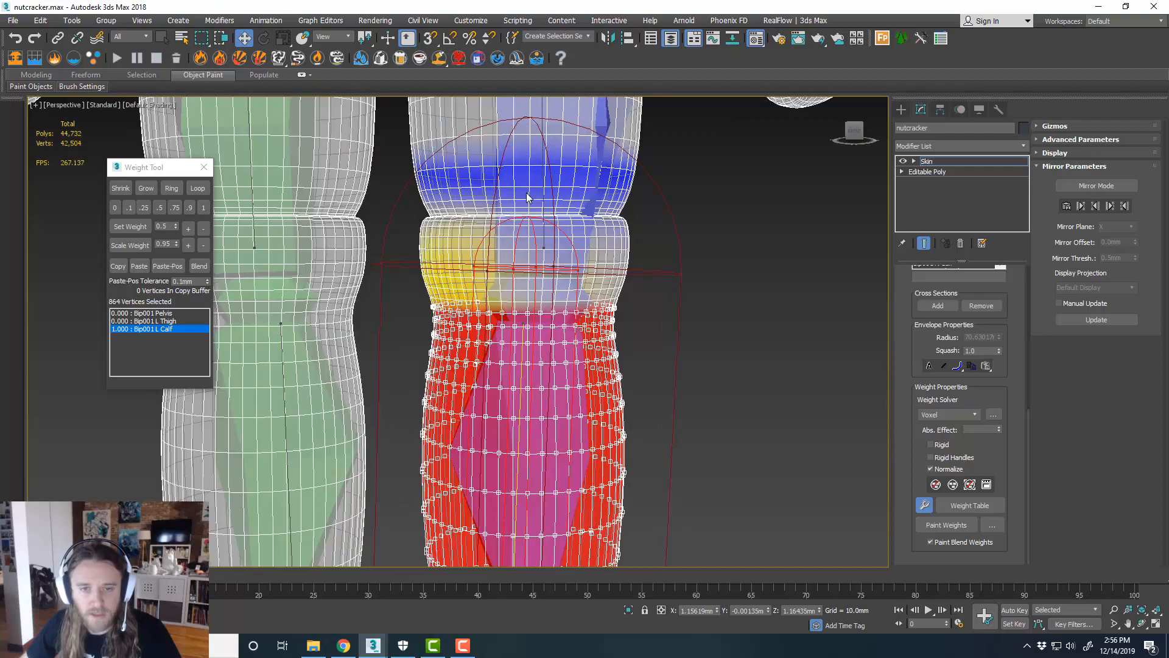
{"action": "middle_click_drag", "start_coordinate": [527, 245], "coordinate": [528, 275]}
{"action": "key", "text": "alt+w"}
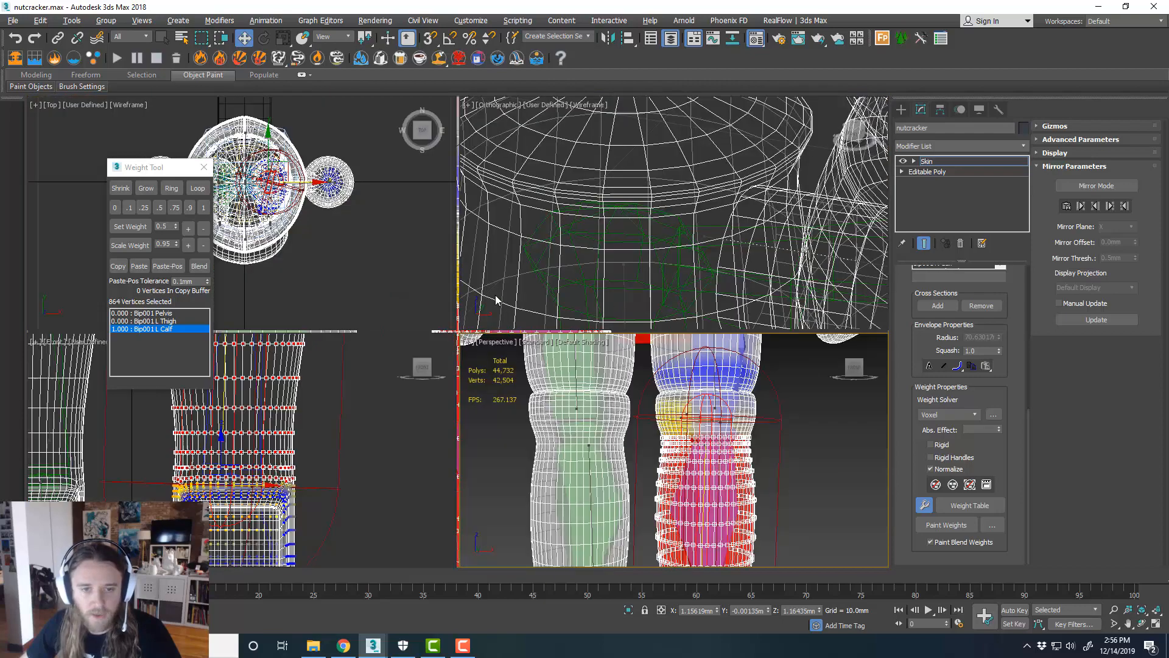
{"action": "scroll", "coordinate": [348, 442], "scroll_direction": "up", "scroll_amount": 8}
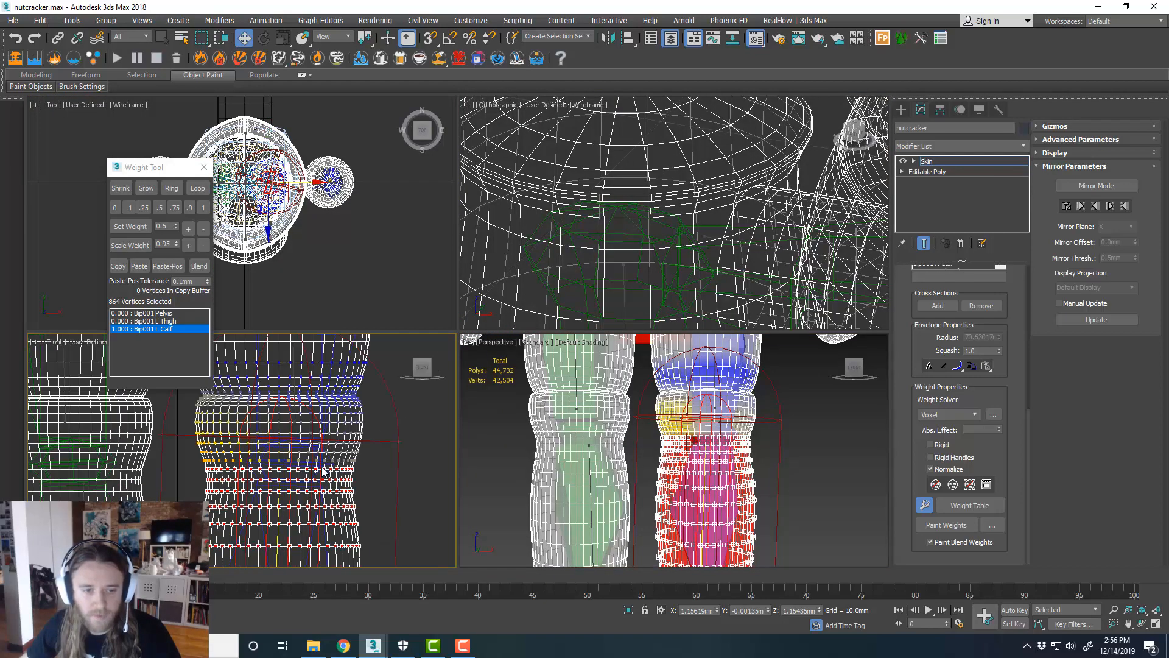
{"action": "scroll", "coordinate": [366, 451], "scroll_direction": "down", "scroll_amount": 2}
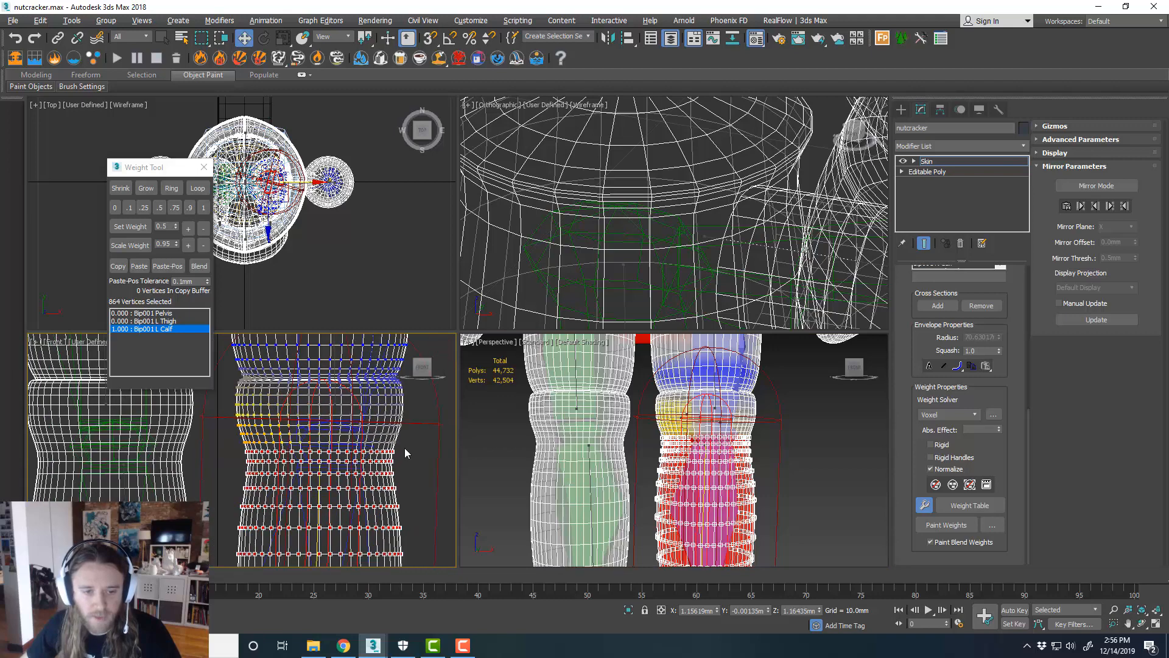
{"action": "left_click_drag", "start_coordinate": [403, 447], "coordinate": [216, 414]}
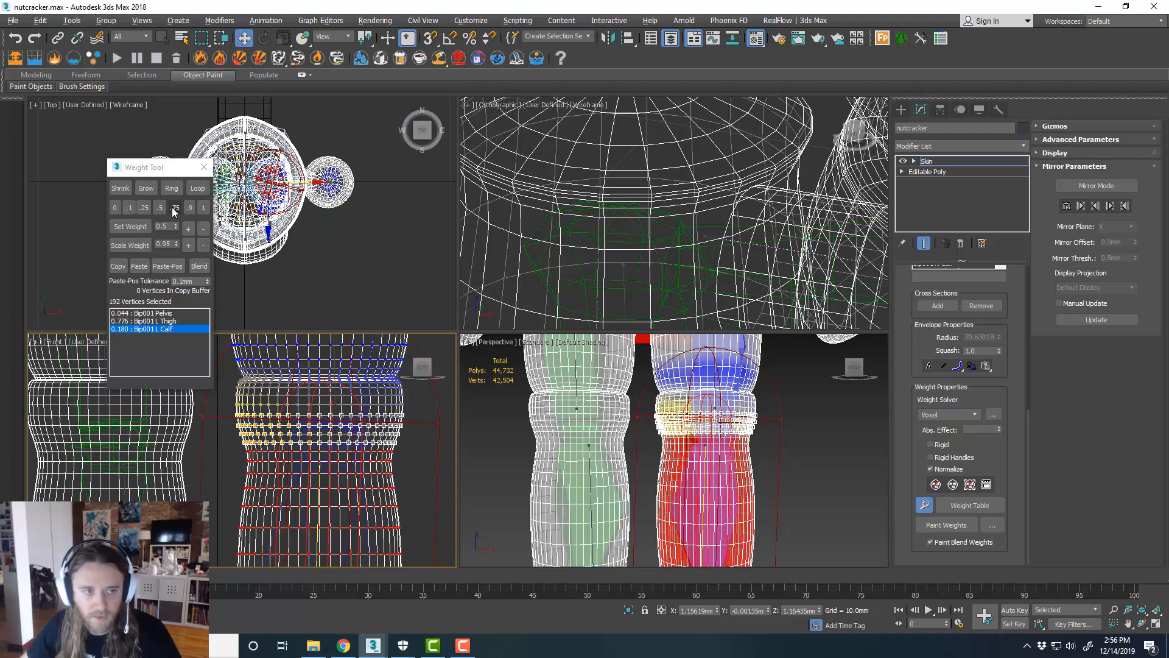
{"action": "scroll", "coordinate": [707, 420], "scroll_direction": "up", "scroll_amount": 5}
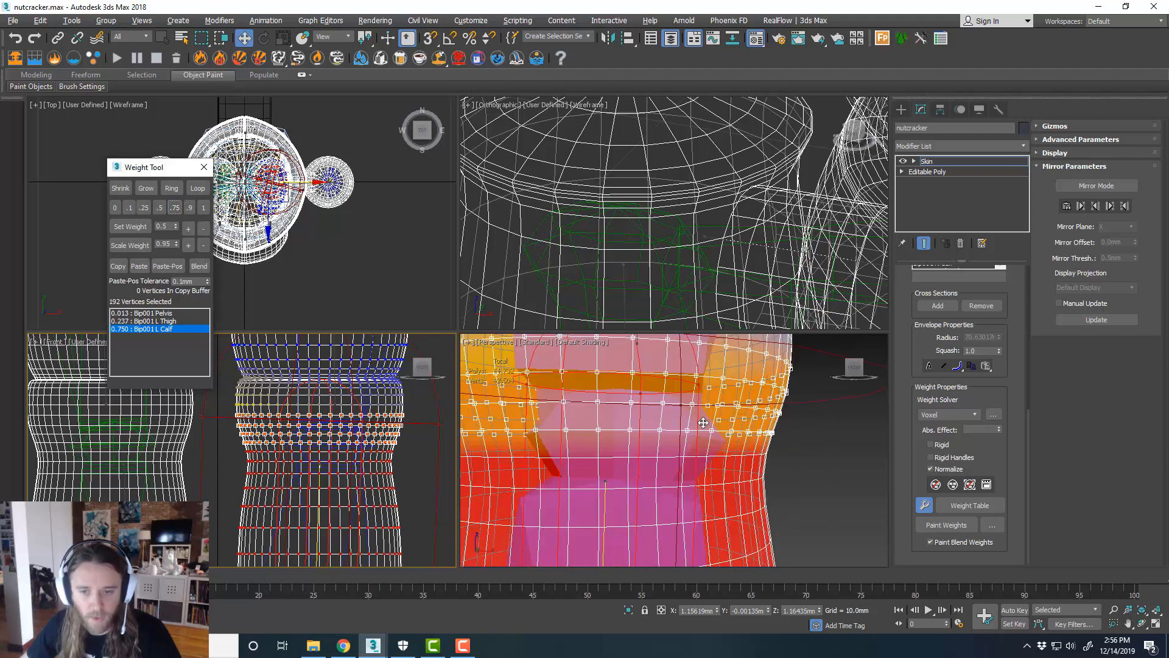
{"action": "scroll", "coordinate": [706, 420], "scroll_direction": "down", "scroll_amount": 3}
{"action": "scroll", "coordinate": [707, 419], "scroll_direction": "down", "scroll_amount": 3}
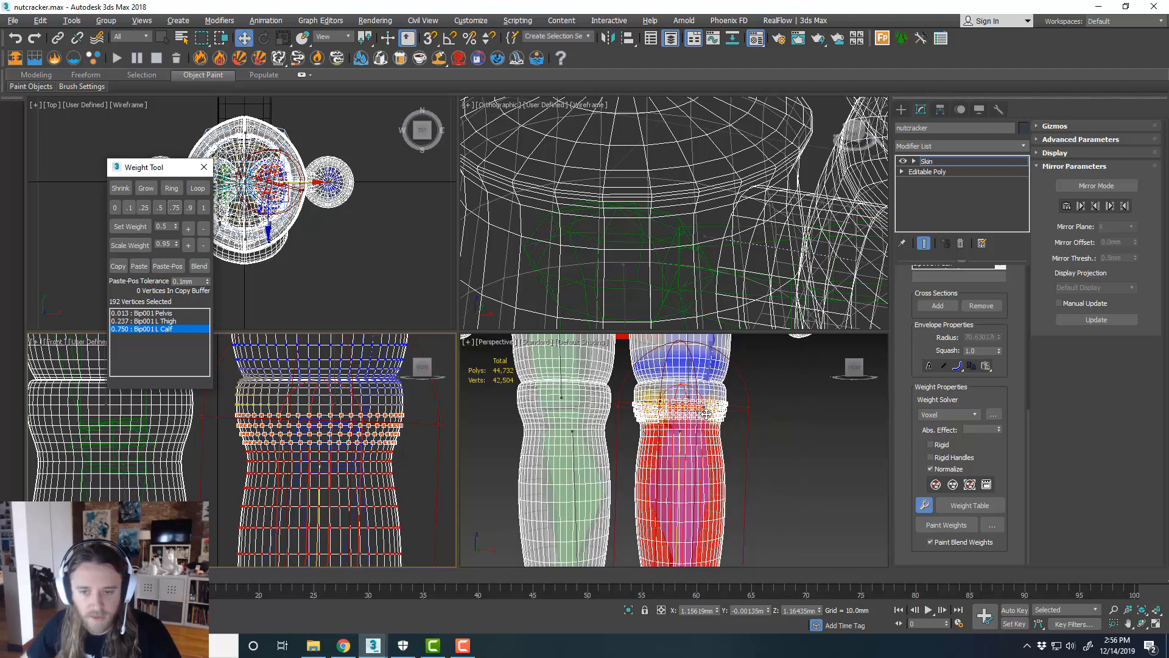
{"action": "middle_click", "coordinate": [711, 413]}
{"action": "key", "text": "alt+w"}
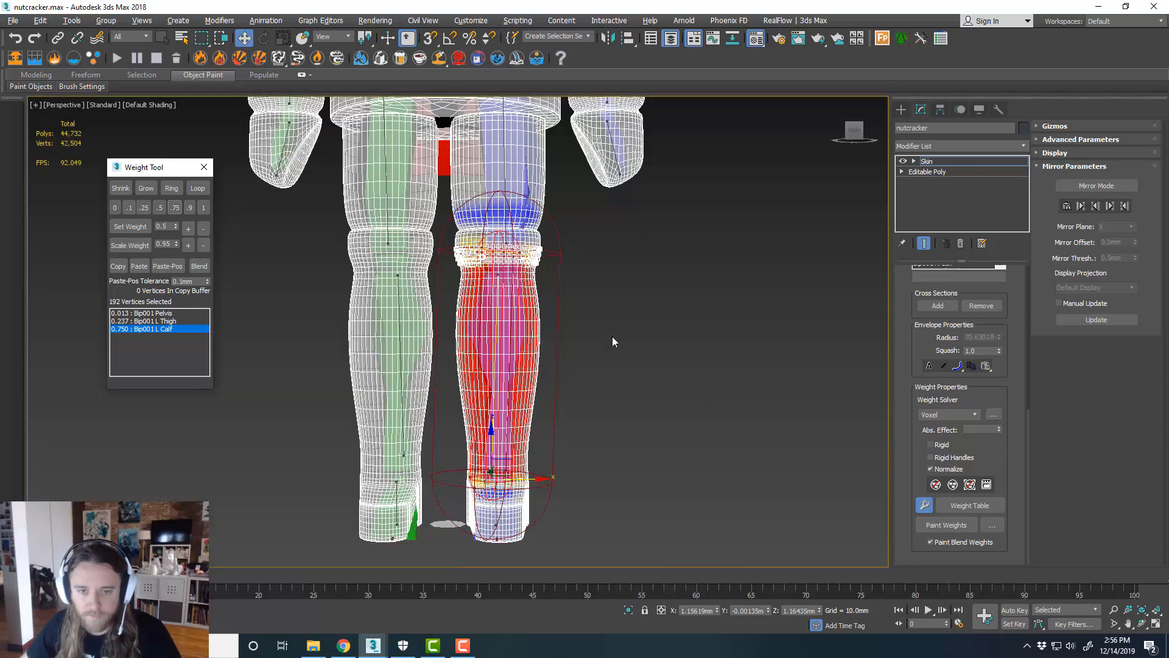
Select the left thigh's envelope and the vertices just above the left knee in the front view
{"action": "middle_click_drag", "start_coordinate": [578, 295], "coordinate": [588, 412]}
{"action": "left_click", "coordinate": [588, 346]}
{"action": "scroll", "coordinate": [537, 330], "scroll_direction": "up", "scroll_amount": 3}
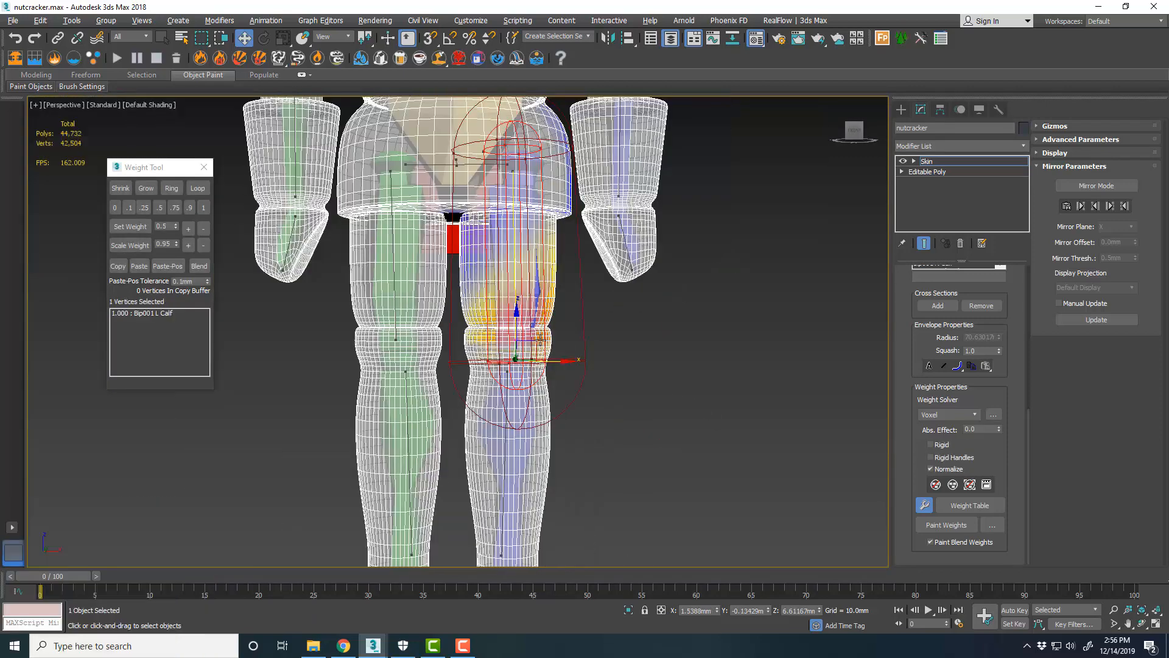
{"action": "scroll", "coordinate": [661, 424], "scroll_direction": "up", "scroll_amount": 5}
{"action": "left_click_drag", "start_coordinate": [501, 323], "coordinate": [391, 247]}
{"action": "scroll", "coordinate": [687, 295], "scroll_direction": "down", "scroll_amount": 3}
{"action": "middle_click_drag", "start_coordinate": [687, 295], "coordinate": [653, 415]}
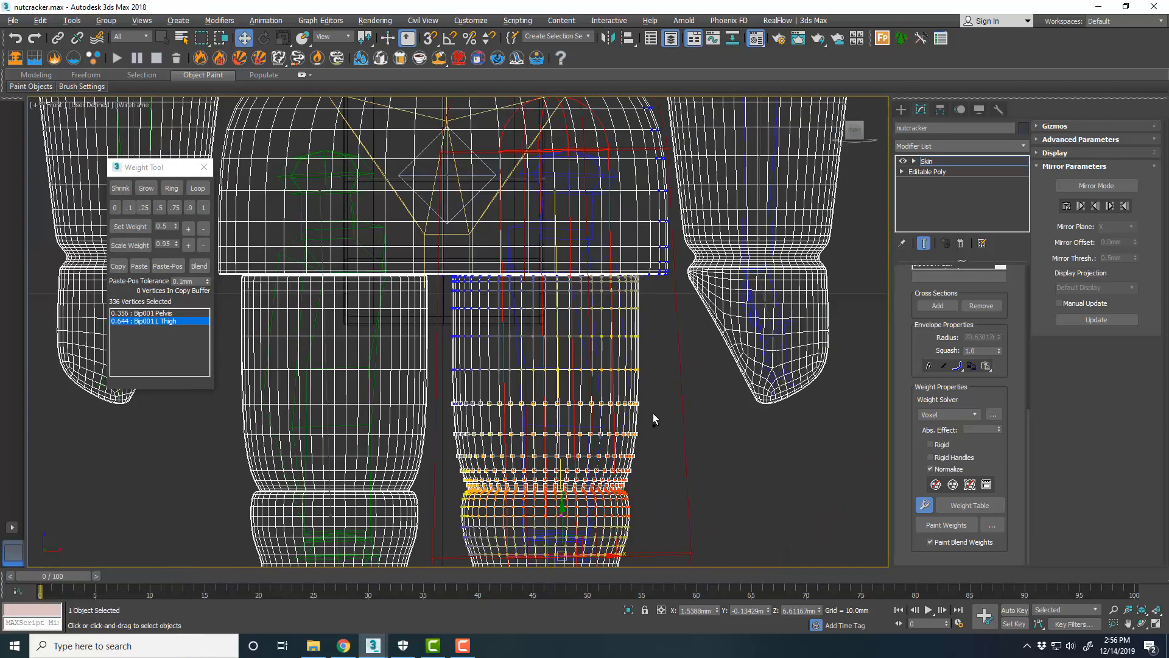
Select the vertices of the left thigh and the skirt's left half and set their weight to 1 for the left thigh bone
{"action": "left_click_drag", "start_coordinate": [654, 414], "coordinate": [482, 148]}
{"action": "middle_click_drag", "start_coordinate": [638, 252], "coordinate": [633, 366]}
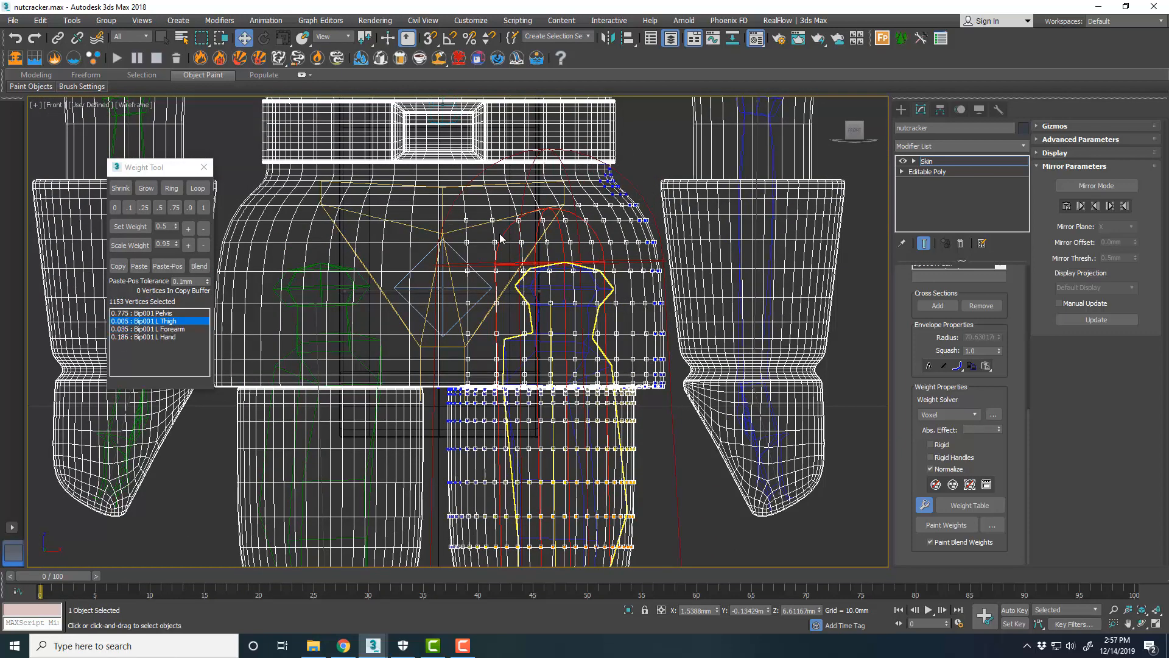
{"action": "key", "text": "alt+w"}
{"action": "middle_click", "coordinate": [670, 451]}
{"action": "key", "text": "alt+w"}
{"action": "middle_click_drag", "start_coordinate": [548, 377], "coordinate": [517, 389], "text": "alt"}
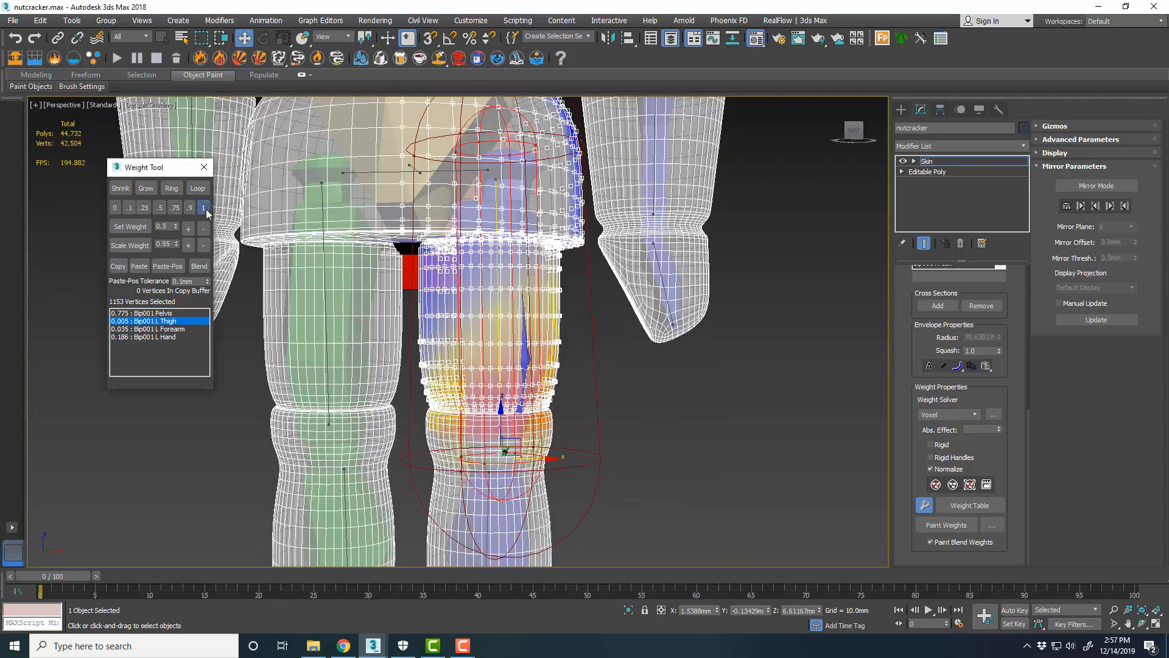
{"action": "left_click", "coordinate": [203, 207]}
Select the vertex rows just below the belt plus the skirt's centre column and set their weight to 0.75 for the left thigh
{"action": "key", "text": "alt+w"}
{"action": "middle_click_drag", "start_coordinate": [652, 223], "coordinate": [668, 243]}
{"action": "key", "text": "alt+w"}
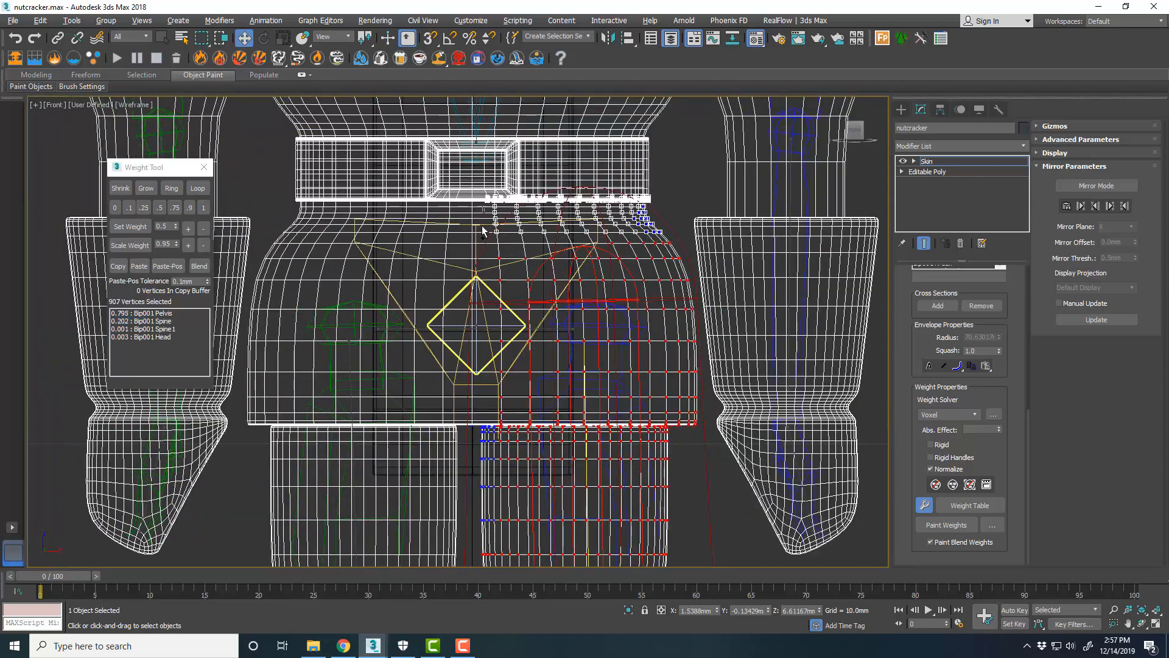
{"action": "middle_click_drag", "start_coordinate": [545, 411], "coordinate": [538, 272]}
{"action": "scroll", "coordinate": [479, 311], "scroll_direction": "up", "scroll_amount": 5}
{"action": "left_click_drag", "start_coordinate": [459, 256], "coordinate": [486, 310], "text": "alt"}
{"action": "scroll", "coordinate": [484, 299], "scroll_direction": "down", "scroll_amount": 5}
{"action": "left_click", "coordinate": [175, 208]}
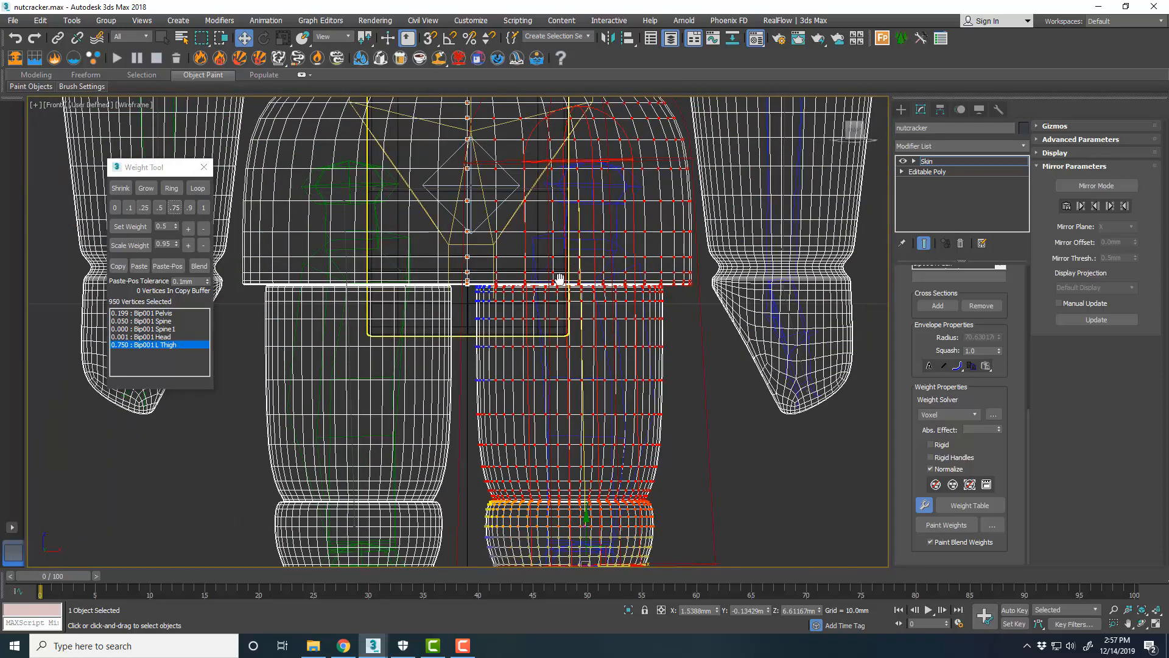
Select the vertices where the left thigh meets the knee, set their weight to 0.75 and check the result in the perspective view
{"action": "middle_click_drag", "start_coordinate": [558, 277], "coordinate": [550, 303]}
{"action": "left_click_drag", "start_coordinate": [488, 433], "coordinate": [468, 315]}
{"action": "left_click", "coordinate": [679, 458]}
{"action": "middle_click_drag", "start_coordinate": [679, 458], "coordinate": [639, 331]}
{"action": "scroll", "coordinate": [553, 435], "scroll_direction": "up", "scroll_amount": 5}
{"action": "left_click_drag", "start_coordinate": [692, 347], "coordinate": [434, 415]}
{"action": "left_click", "coordinate": [175, 208]}
{"action": "left_click", "coordinate": [768, 371]}
{"action": "key", "text": "alt+w"}
{"action": "key", "text": "alt+w"}
{"action": "scroll", "coordinate": [685, 365], "scroll_direction": "down", "scroll_amount": 5}
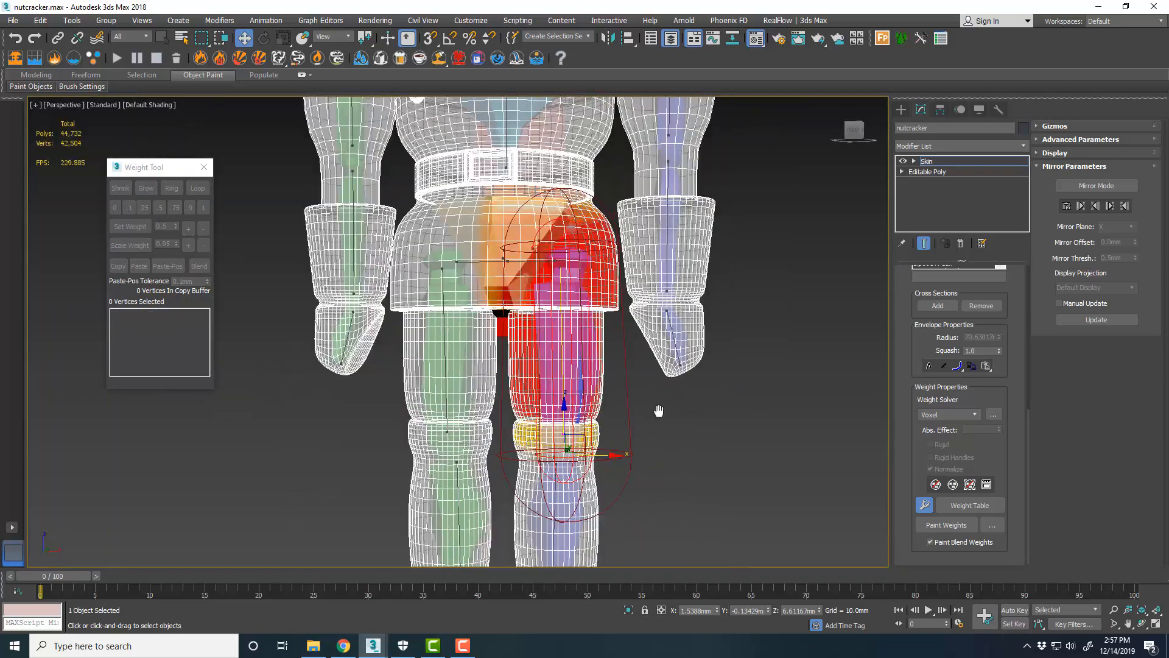
{"action": "scroll", "coordinate": [1016, 452], "scroll_direction": "up", "scroll_amount": 5}
Leave envelope editing, raise the left foot bone to test the knee and thigh deformation, and lower it again
{"action": "left_click", "coordinate": [949, 290]}
{"action": "middle_click_drag", "start_coordinate": [569, 533], "coordinate": [555, 485]}
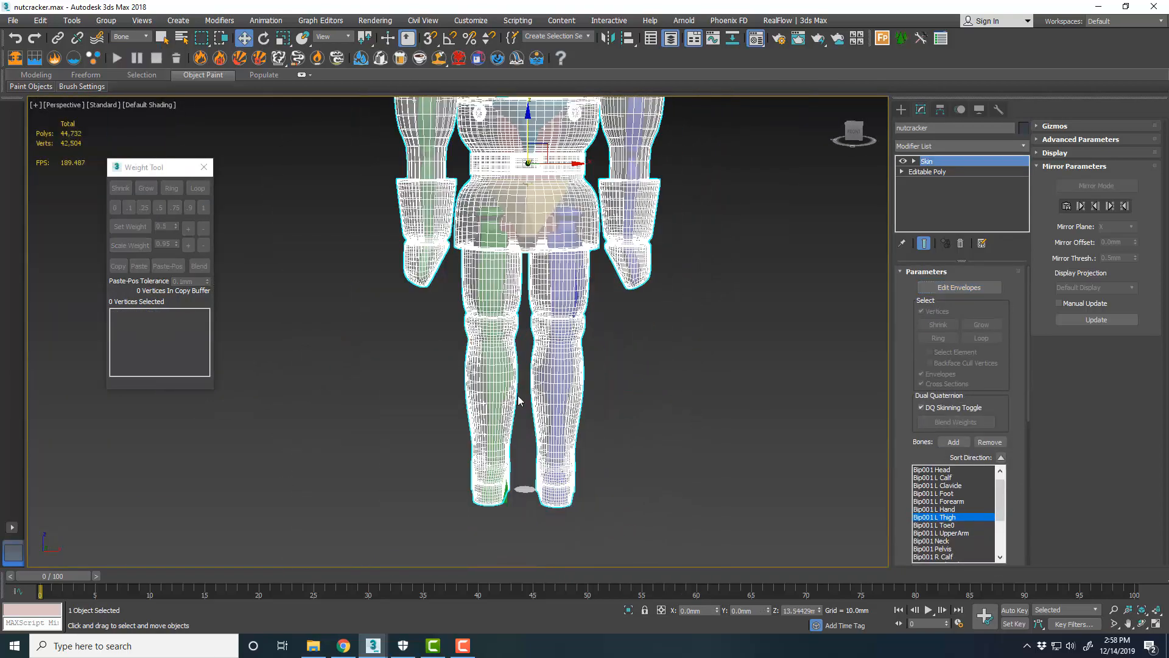
{"action": "left_click", "coordinate": [555, 475]}
{"action": "middle_click_drag", "start_coordinate": [651, 429], "coordinate": [722, 424], "text": "alt"}
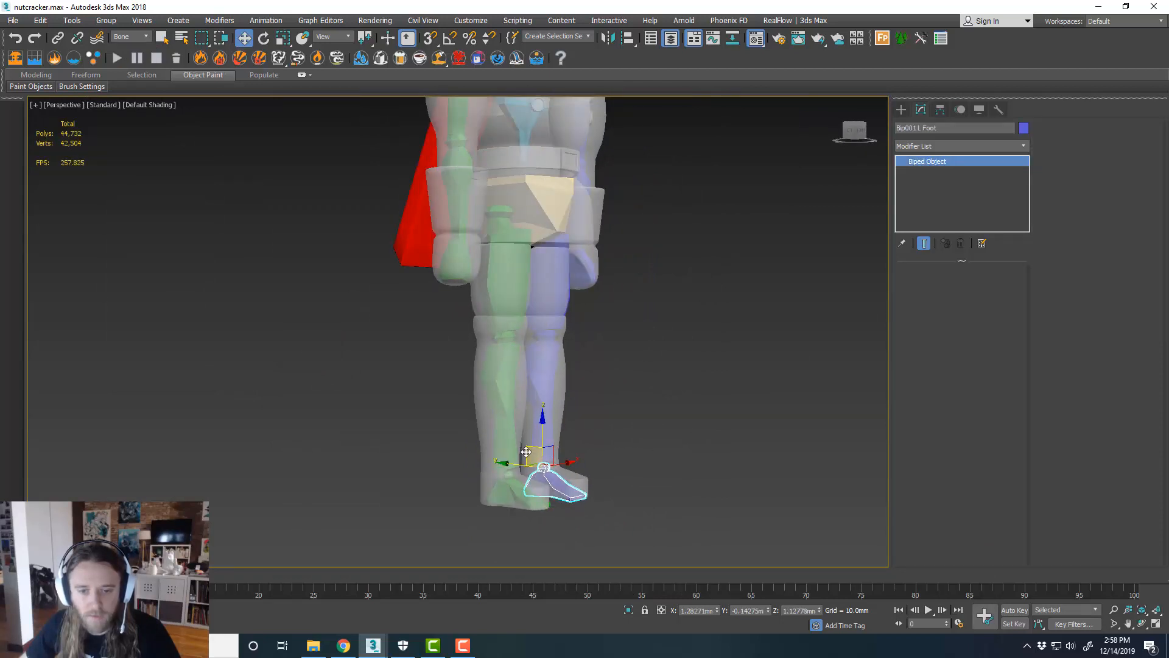
{"action": "left_click_drag", "start_coordinate": [526, 452], "coordinate": [608, 401]}
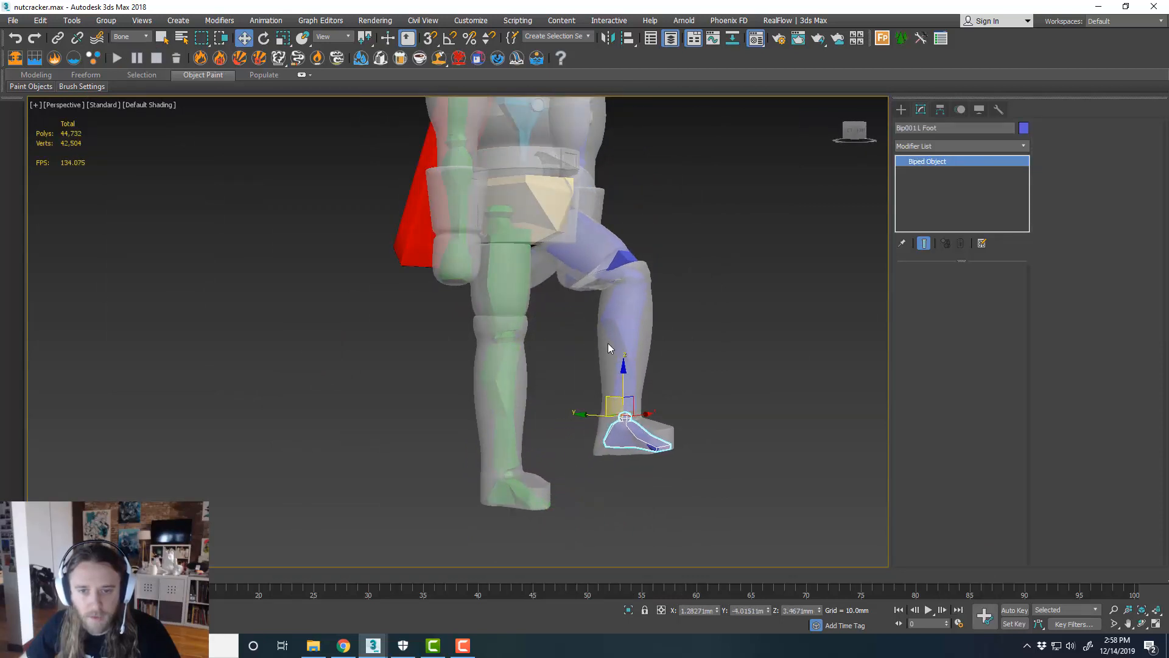
{"action": "scroll", "coordinate": [609, 341], "scroll_direction": "up", "scroll_amount": 3}
{"action": "middle_click_drag", "start_coordinate": [656, 318], "coordinate": [677, 303], "text": "alt"}
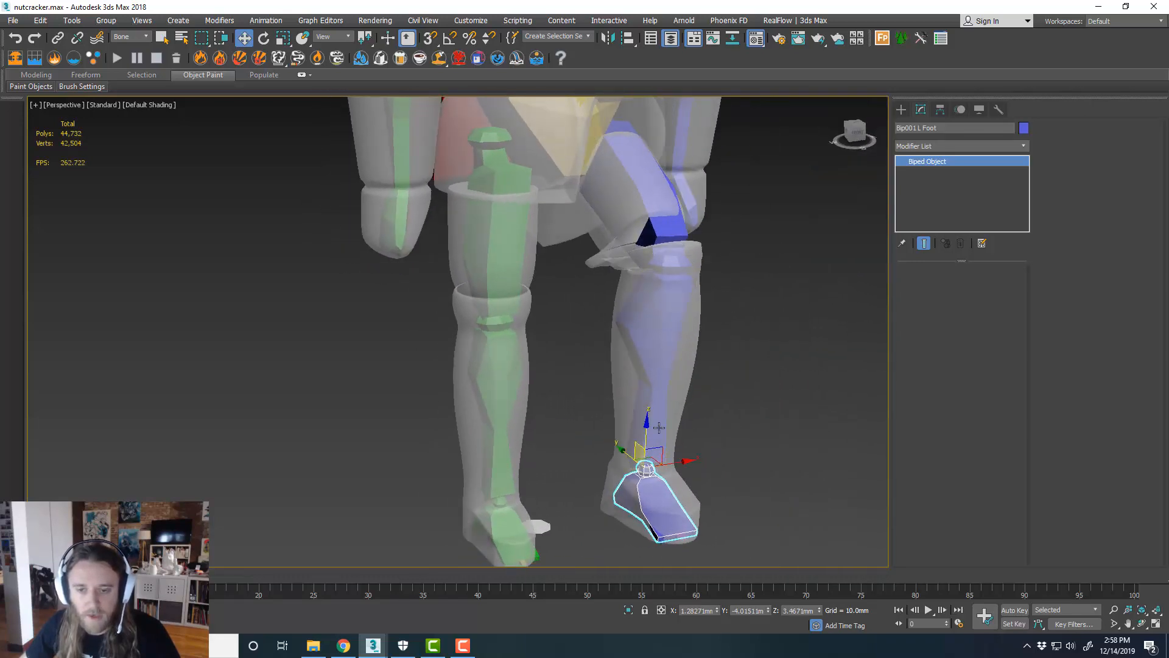
{"action": "left_click_drag", "start_coordinate": [635, 448], "coordinate": [583, 479]}
Move the left foot bone in small lifts to check how the skirt deforms over the thigh, and undo the moves
{"action": "scroll", "coordinate": [575, 428], "scroll_direction": "down", "scroll_amount": 3}
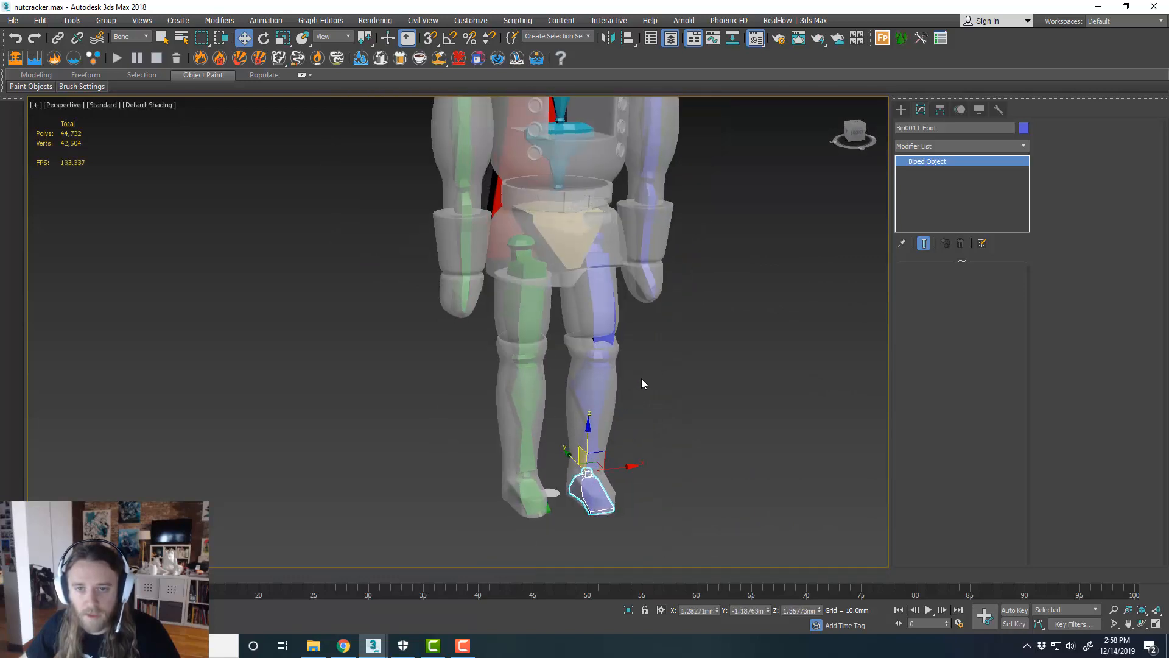
{"action": "middle_click_drag", "start_coordinate": [641, 378], "coordinate": [591, 390], "text": "alt"}
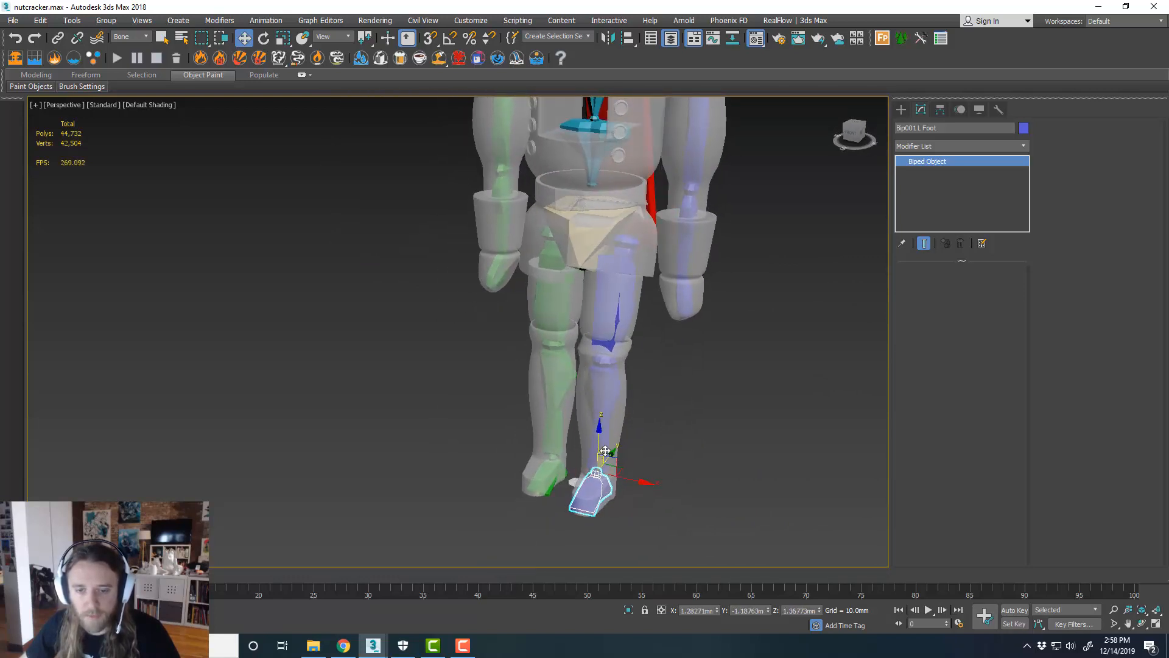
{"action": "left_click_drag", "start_coordinate": [605, 451], "coordinate": [607, 442]}
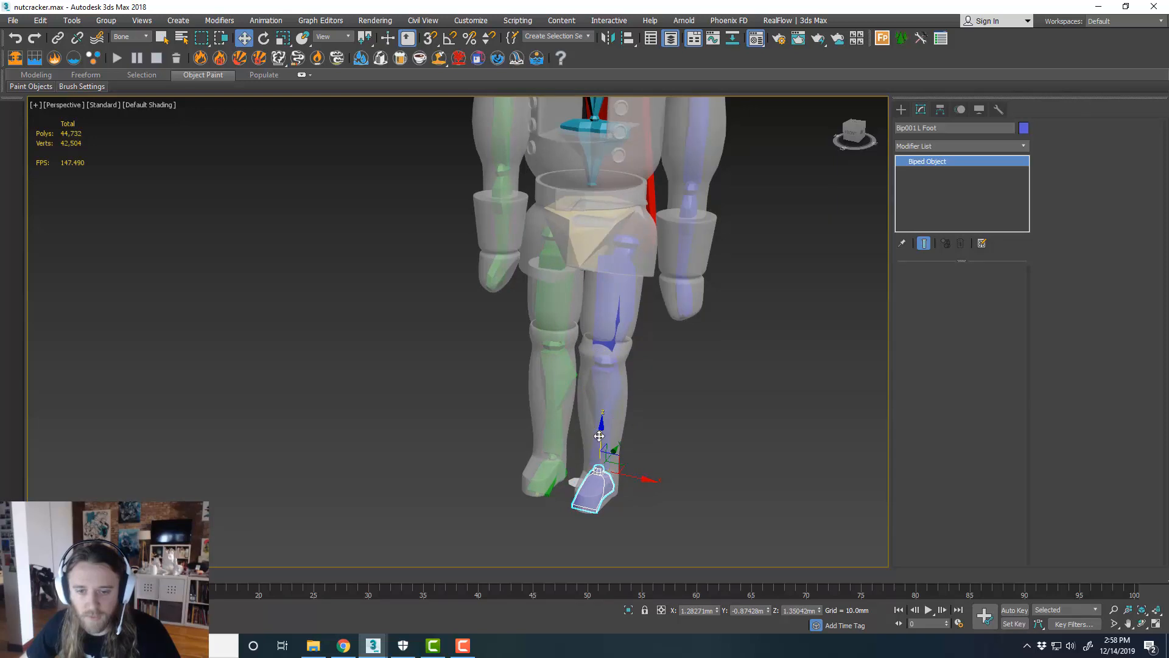
{"action": "left_click_drag", "start_coordinate": [599, 436], "coordinate": [669, 436]}
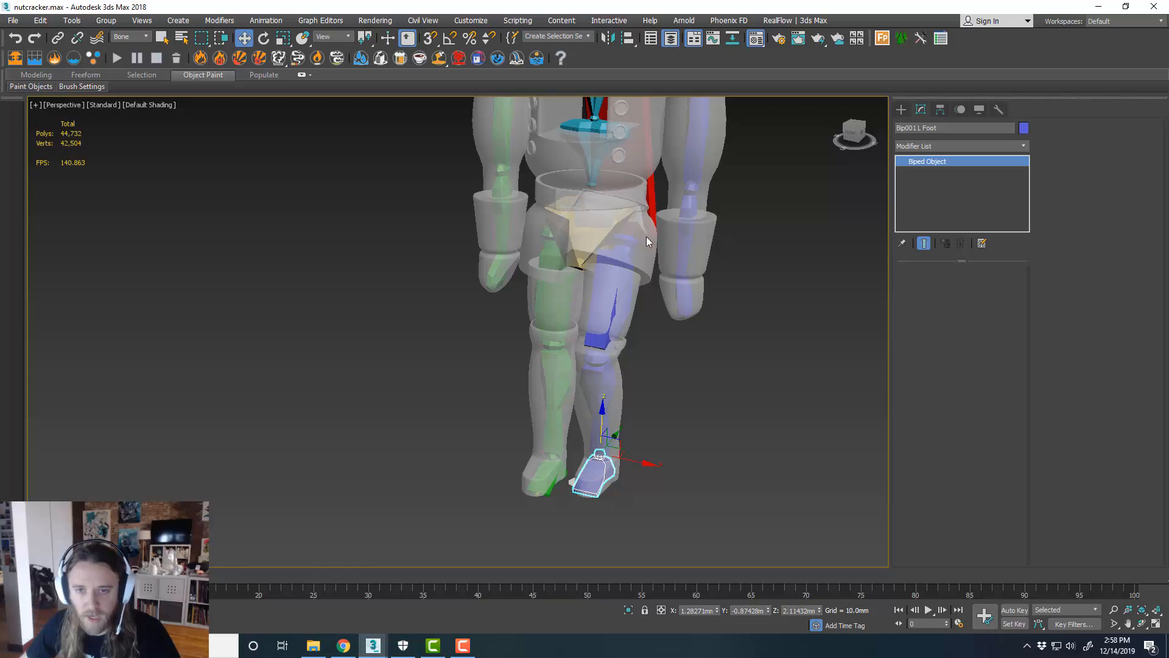
{"action": "left_click_drag", "start_coordinate": [609, 428], "coordinate": [636, 418]}
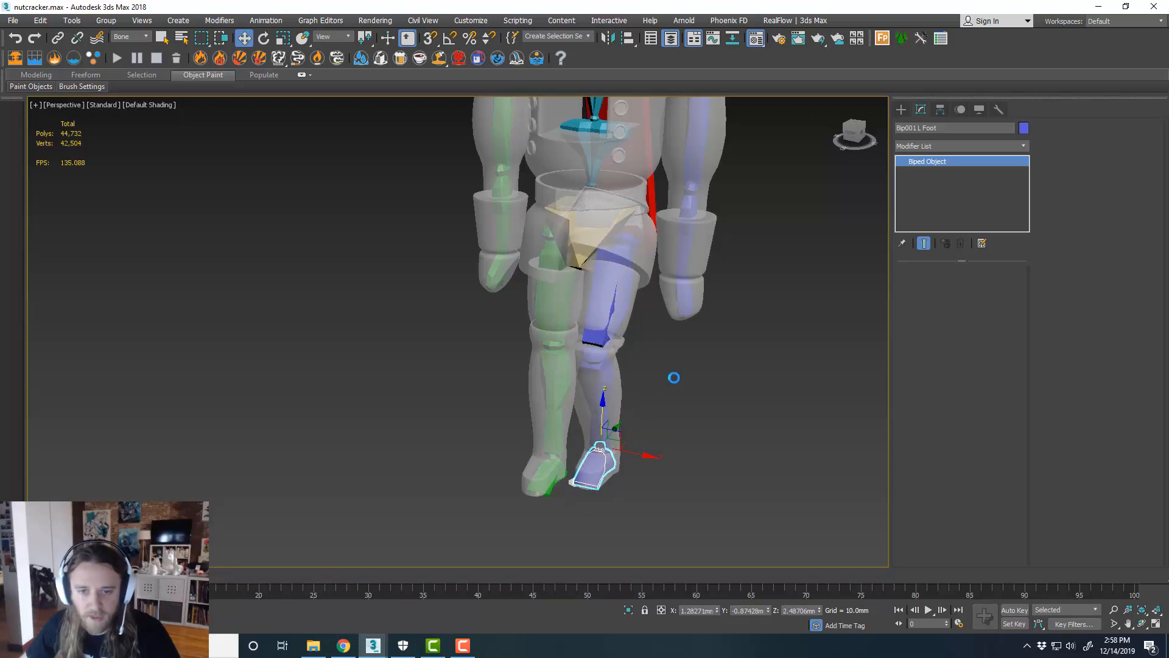
{"action": "left_click", "coordinate": [670, 496]}
{"action": "middle_click_drag", "start_coordinate": [682, 377], "coordinate": [707, 370], "text": "alt"}
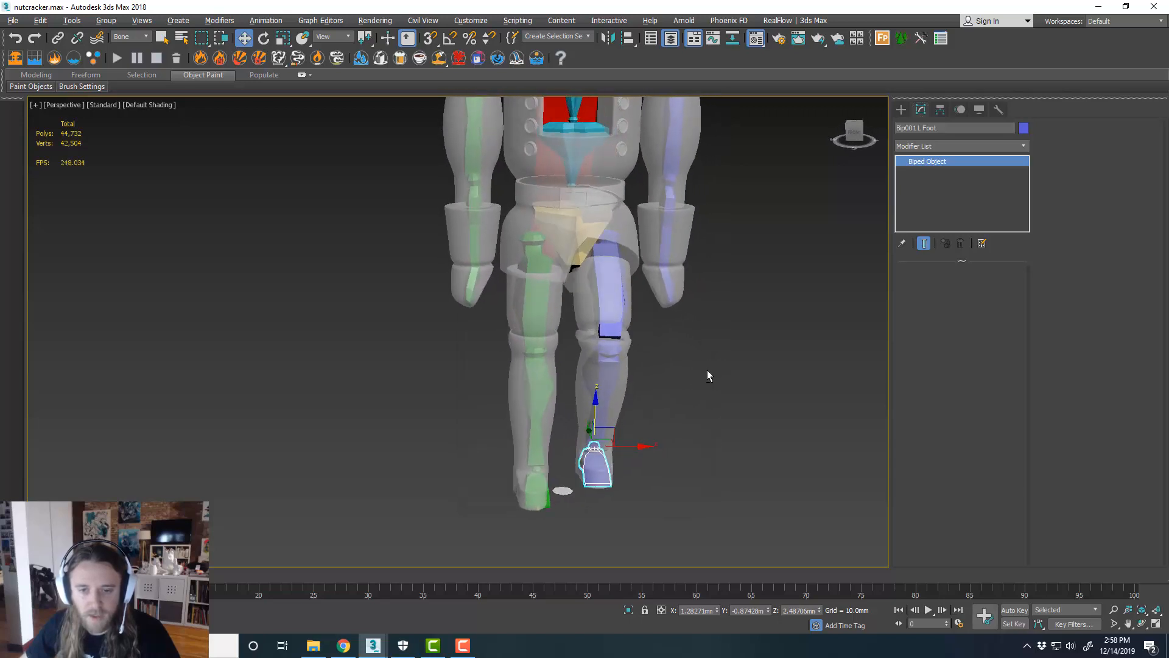
{"action": "scroll", "coordinate": [629, 359], "scroll_direction": "up", "scroll_amount": 4}
{"action": "key", "text": "ctrl+z"}
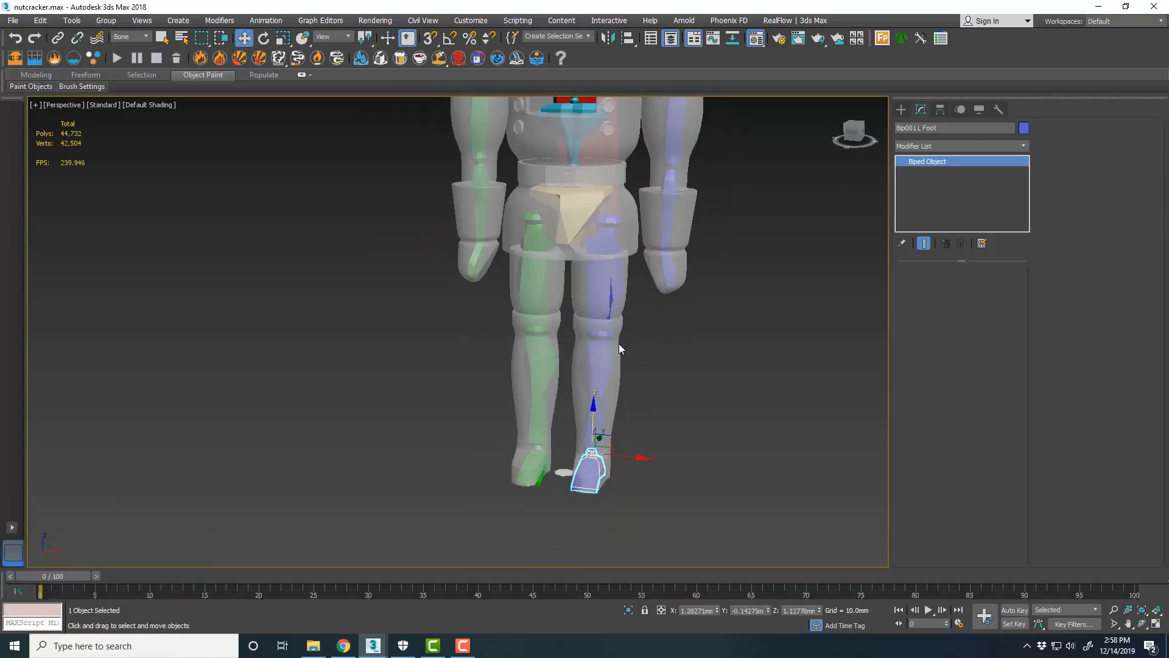
Set the selection filter to All, resume envelope editing on the nutcracker's Skin and select the left thigh's envelope
{"action": "left_click", "coordinate": [130, 37]}
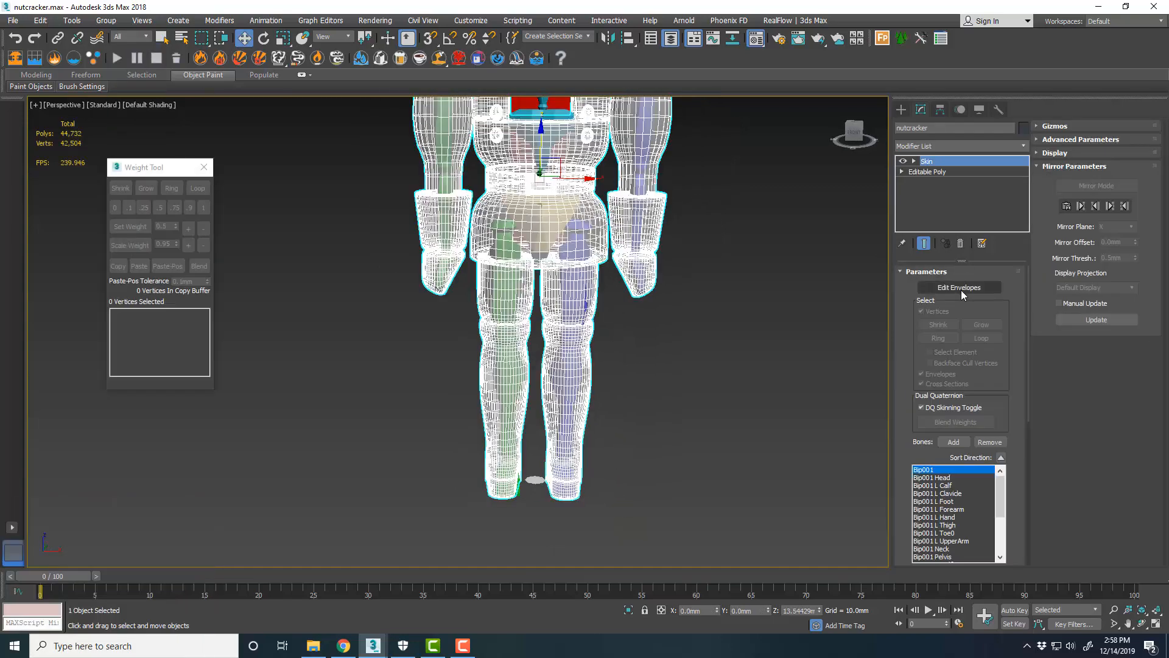
{"action": "left_click", "coordinate": [961, 291]}
{"action": "scroll", "coordinate": [504, 348], "scroll_direction": "up", "scroll_amount": 5}
{"action": "middle_click_drag", "start_coordinate": [717, 418], "coordinate": [667, 423]}
{"action": "left_click", "coordinate": [567, 274]}
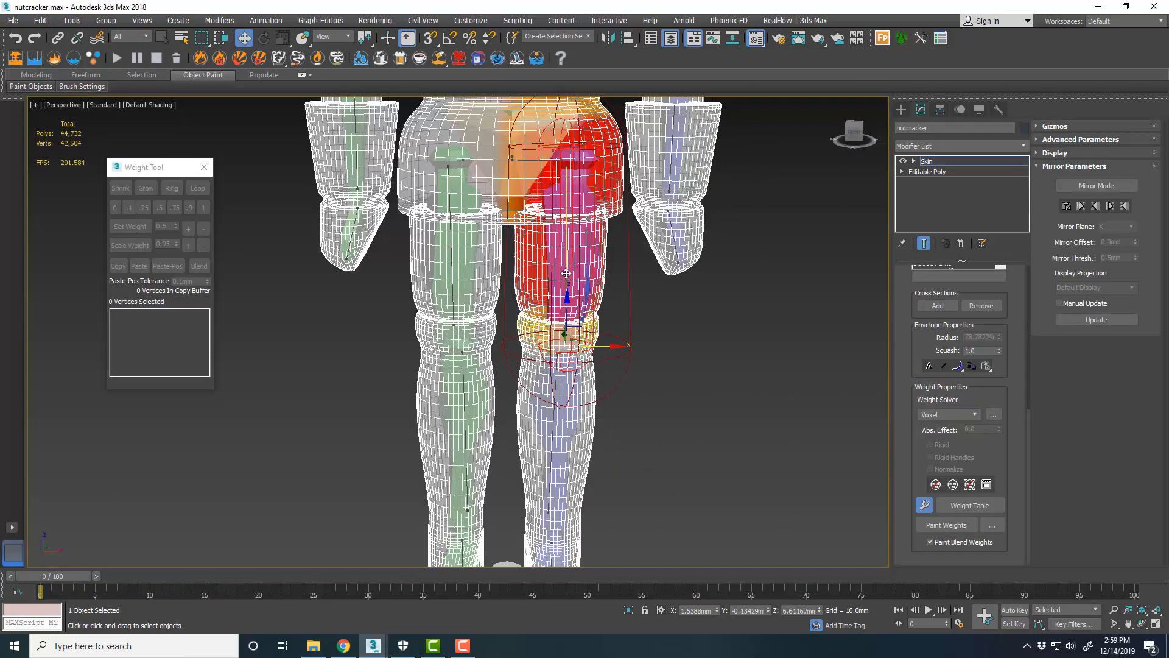
Select the skirt vertices influenced by the left thigh bone in the front view, from below the belt to the hem
{"action": "key", "text": "f"}
{"action": "middle_click_drag", "start_coordinate": [510, 323], "coordinate": [492, 443]}
{"action": "scroll", "coordinate": [492, 443], "scroll_direction": "up", "scroll_amount": 3}
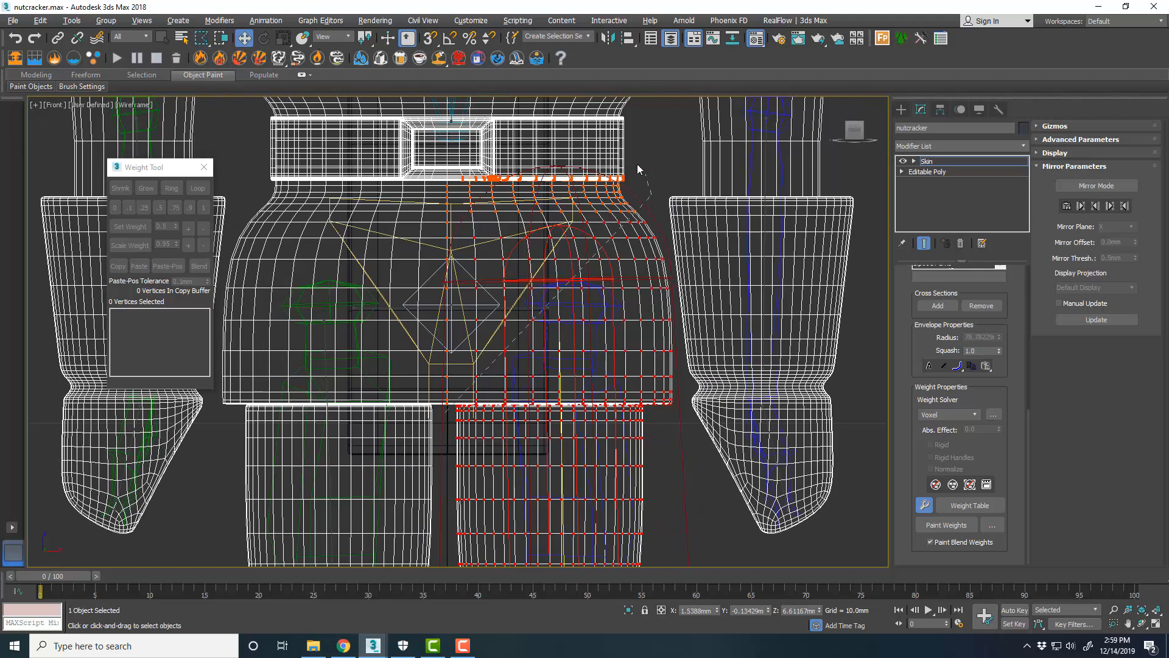
{"action": "left_click_drag", "start_coordinate": [506, 175], "coordinate": [442, 411]}
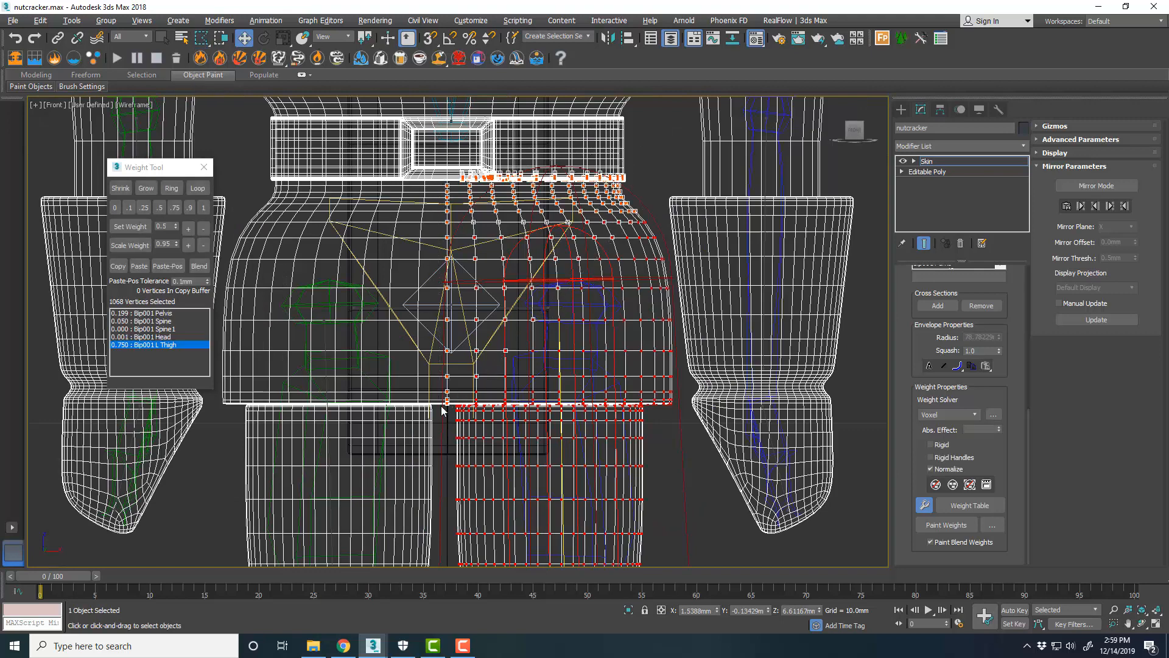
{"action": "middle_click_drag", "start_coordinate": [601, 307], "coordinate": [592, 144]}
{"action": "scroll", "coordinate": [592, 145], "scroll_direction": "down", "scroll_amount": 2}
{"action": "scroll", "coordinate": [561, 399], "scroll_direction": "up", "scroll_amount": 4}
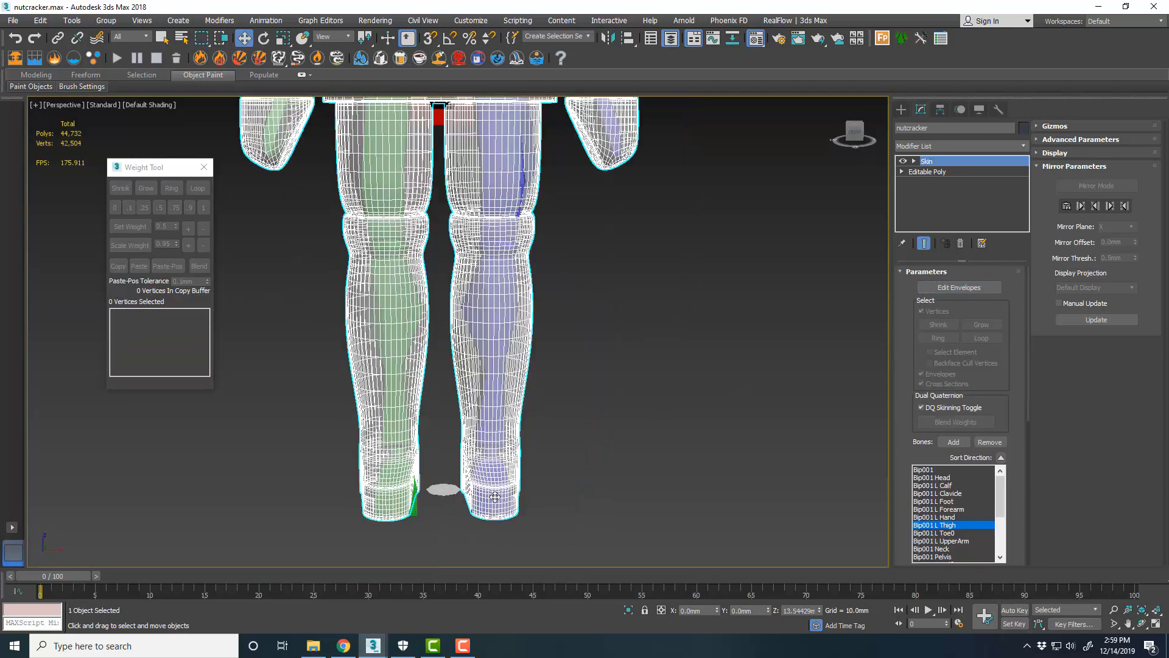
Raise the left foot bone and view the leg from another angle to test the skirt and thigh deformation
{"action": "left_click", "coordinate": [512, 466]}
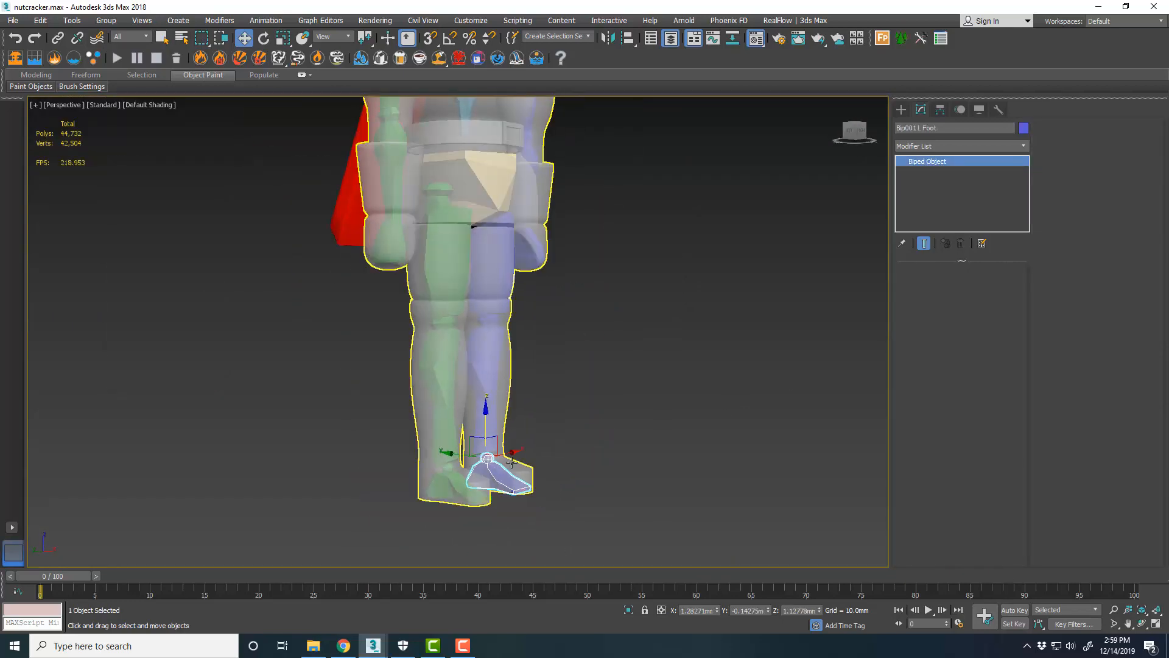
{"action": "left_click_drag", "start_coordinate": [477, 445], "coordinate": [515, 396]}
{"action": "middle_click_drag", "start_coordinate": [676, 325], "coordinate": [604, 341], "text": "alt"}
{"action": "mouse_move", "coordinate": [537, 373]}
{"action": "left_mouse_down"}
{"action": "mouse_move", "coordinate": [542, 403]}
{"action": "mouse_move", "coordinate": [555, 366]}
{"action": "left_mouse_up"}
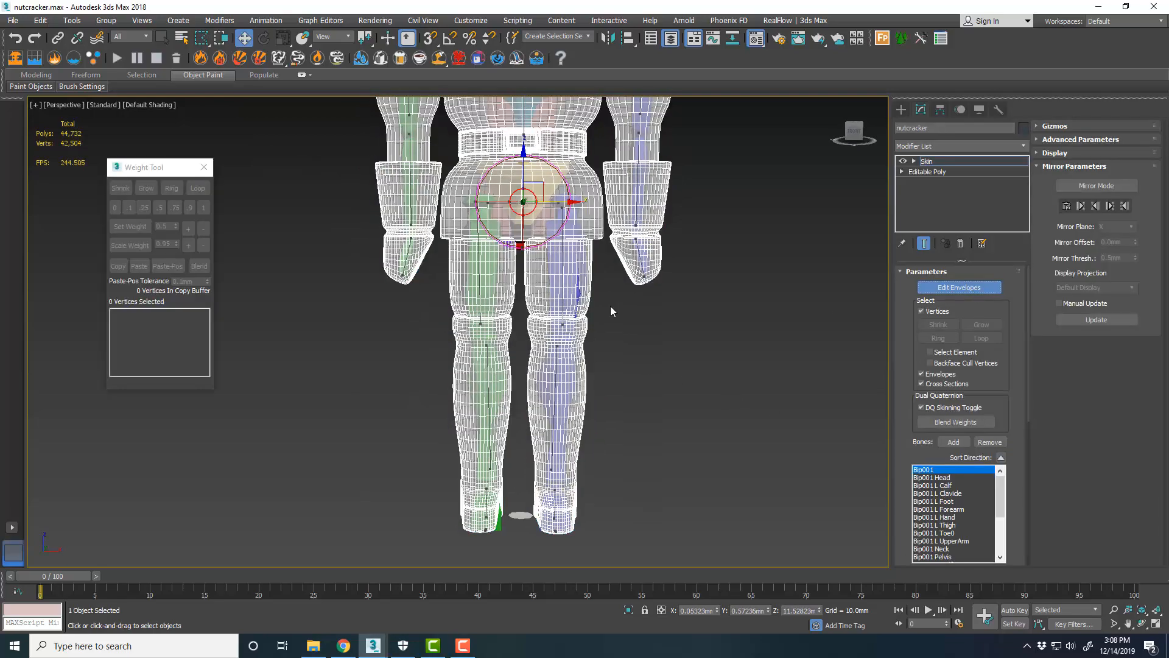
Select the left thigh's envelope and lasso the top vertex rows of the thigh in the front view
{"action": "scroll", "coordinate": [596, 234], "scroll_direction": "up", "scroll_amount": 3}
{"action": "left_click", "coordinate": [546, 272]}
{"action": "left_click", "coordinate": [545, 272]}
{"action": "left_click", "coordinate": [544, 273]}
{"action": "key", "text": "f"}
{"action": "key", "text": "F3"}
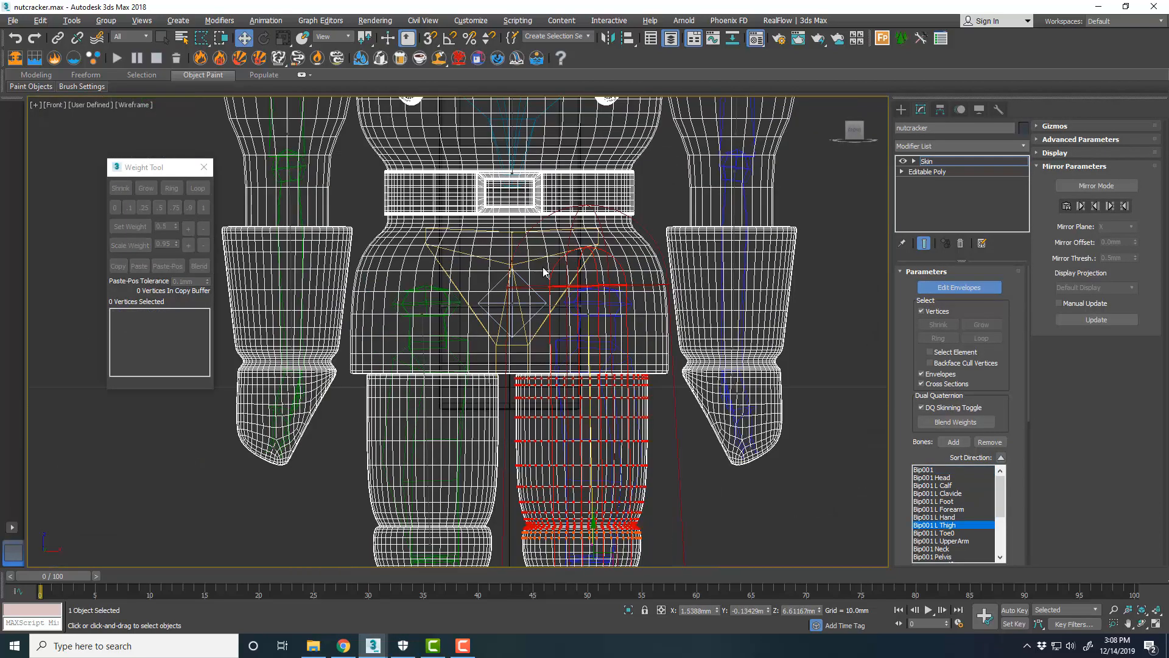
{"action": "scroll", "coordinate": [589, 391], "scroll_direction": "up", "scroll_amount": 8}
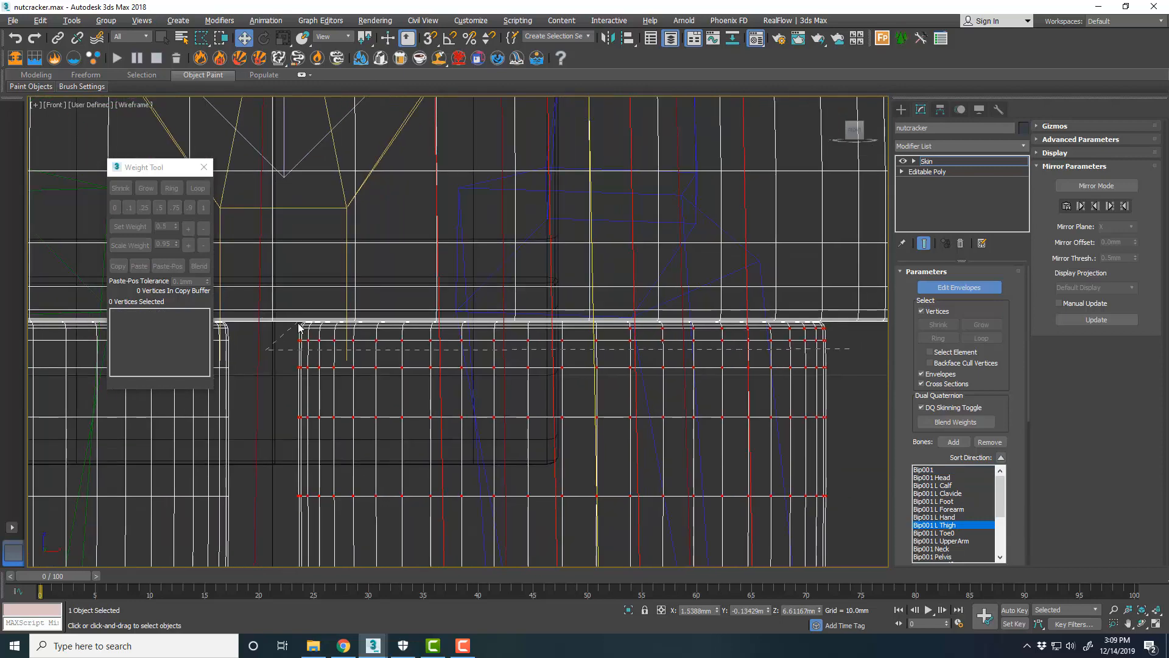
{"action": "double_click", "coordinate": [842, 325]}
{"action": "scroll", "coordinate": [540, 323], "scroll_direction": "down", "scroll_amount": 12}
{"action": "scroll", "coordinate": [597, 351], "scroll_direction": "up", "scroll_amount": 4}
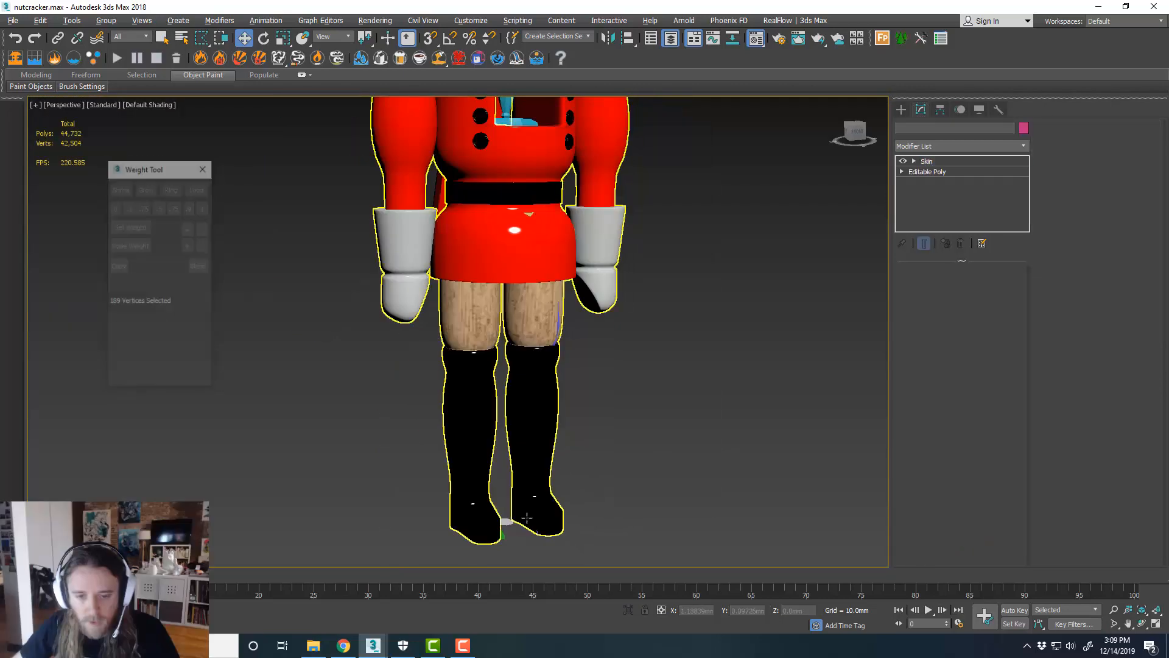
Raise and shift the left foot bone to test the textured leg from several angles, and undo the moves
{"action": "left_click", "coordinate": [527, 518]}
{"action": "left_click_drag", "start_coordinate": [523, 472], "coordinate": [546, 443]}
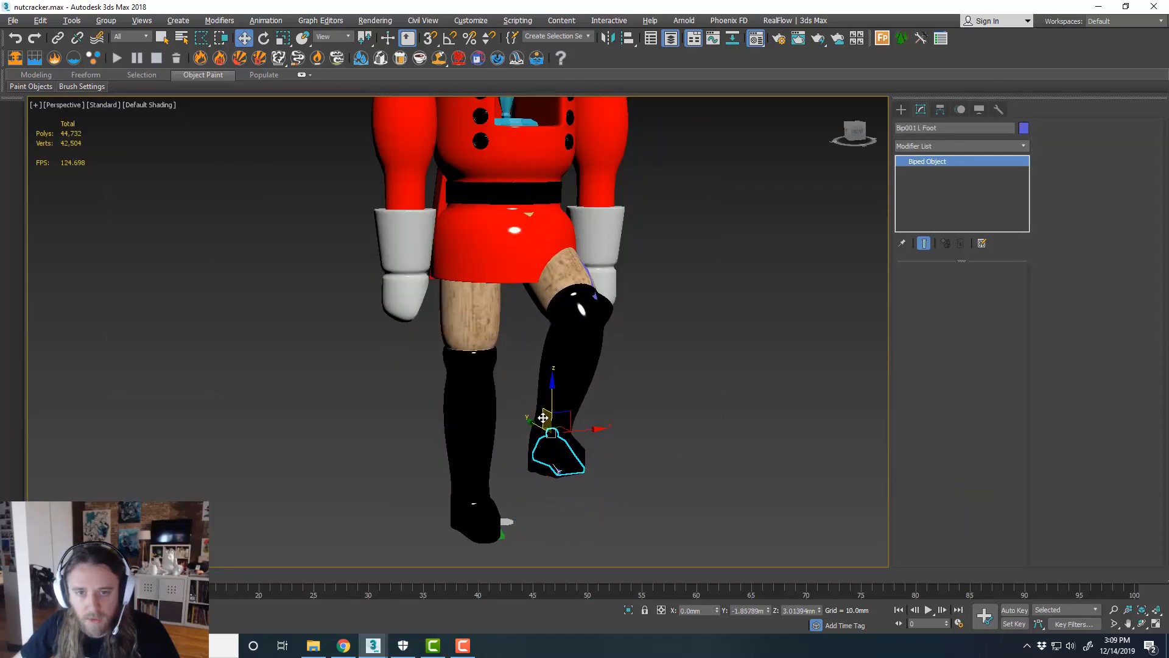
{"action": "middle_click_drag", "start_coordinate": [611, 431], "coordinate": [536, 432], "text": "alt"}
{"action": "left_click_drag", "start_coordinate": [602, 444], "coordinate": [628, 424]}
{"action": "middle_click_drag", "start_coordinate": [647, 420], "coordinate": [691, 391], "text": "alt"}
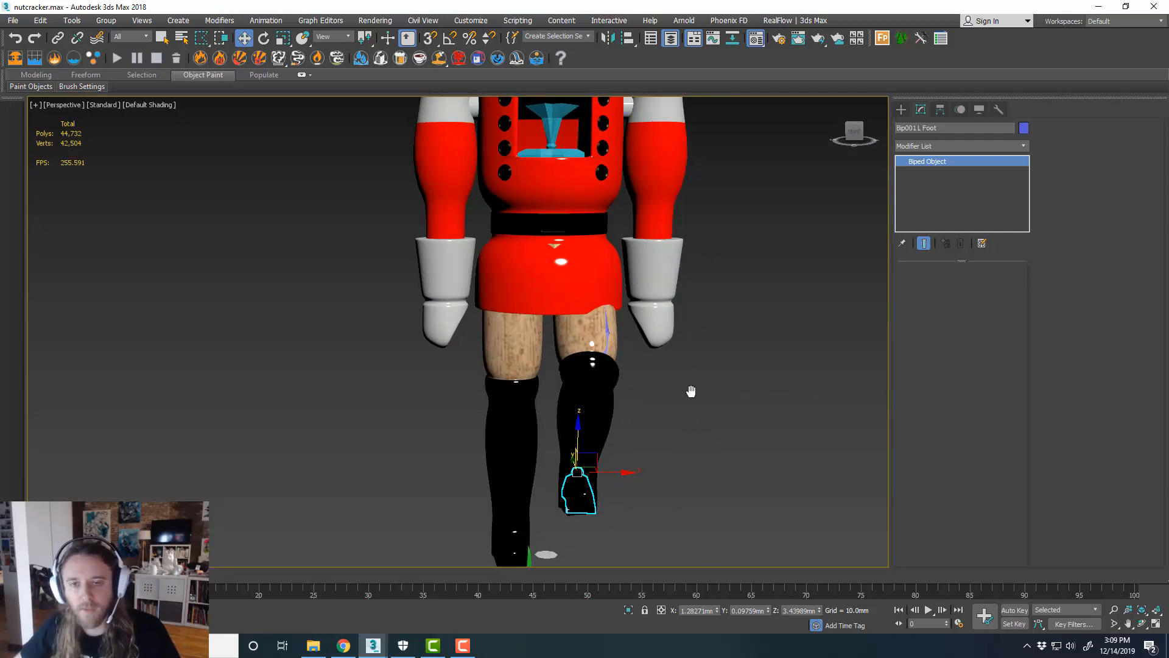
{"action": "middle_click_drag", "start_coordinate": [664, 404], "coordinate": [691, 410], "text": "alt"}
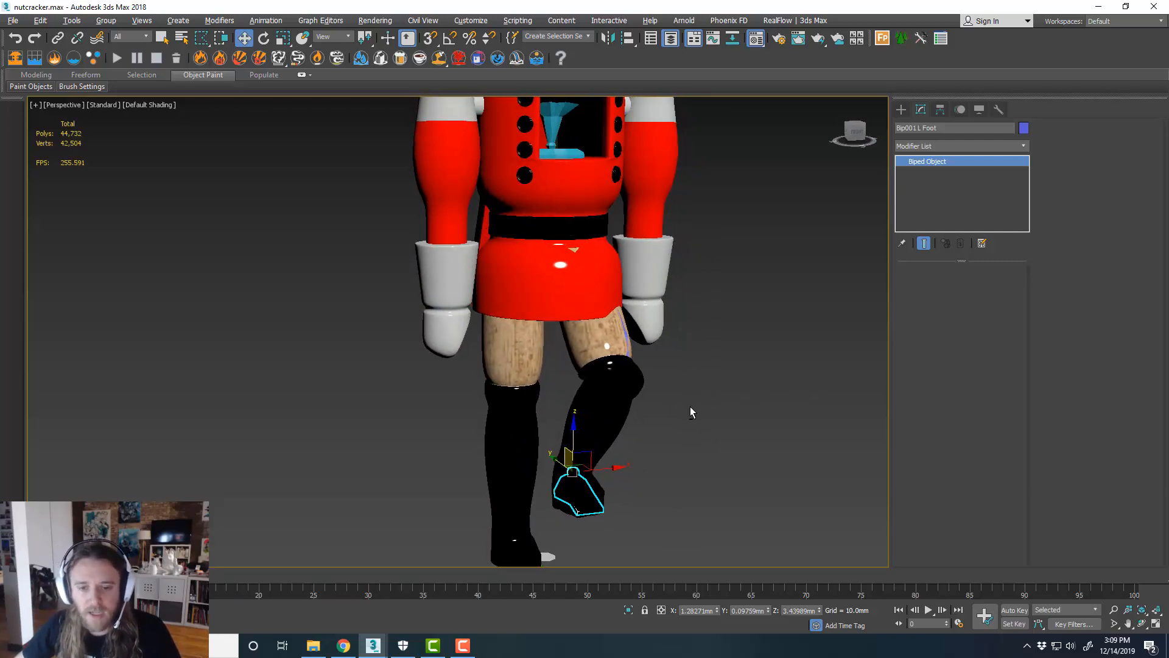
{"action": "mouse_move", "coordinate": [563, 452]}
{"action": "left_mouse_down"}
{"action": "mouse_move", "coordinate": [577, 448]}
{"action": "mouse_move", "coordinate": [557, 481]}
{"action": "mouse_move", "coordinate": [569, 457]}
{"action": "mouse_move", "coordinate": [570, 491]}
{"action": "mouse_move", "coordinate": [572, 454]}
{"action": "mouse_move", "coordinate": [570, 468]}
{"action": "left_mouse_up"}
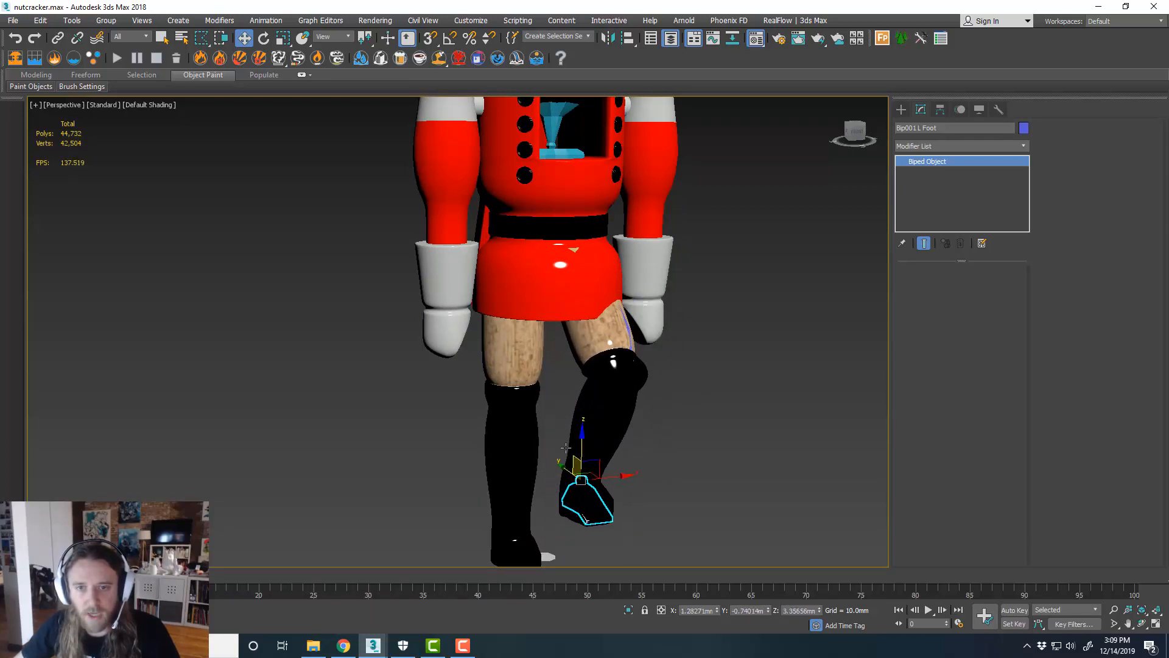
{"action": "scroll", "coordinate": [554, 424], "scroll_direction": "down", "scroll_amount": 5}
{"action": "middle_click_drag", "start_coordinate": [554, 423], "coordinate": [565, 430], "text": "alt"}
{"action": "key", "text": "ctrl+z"}
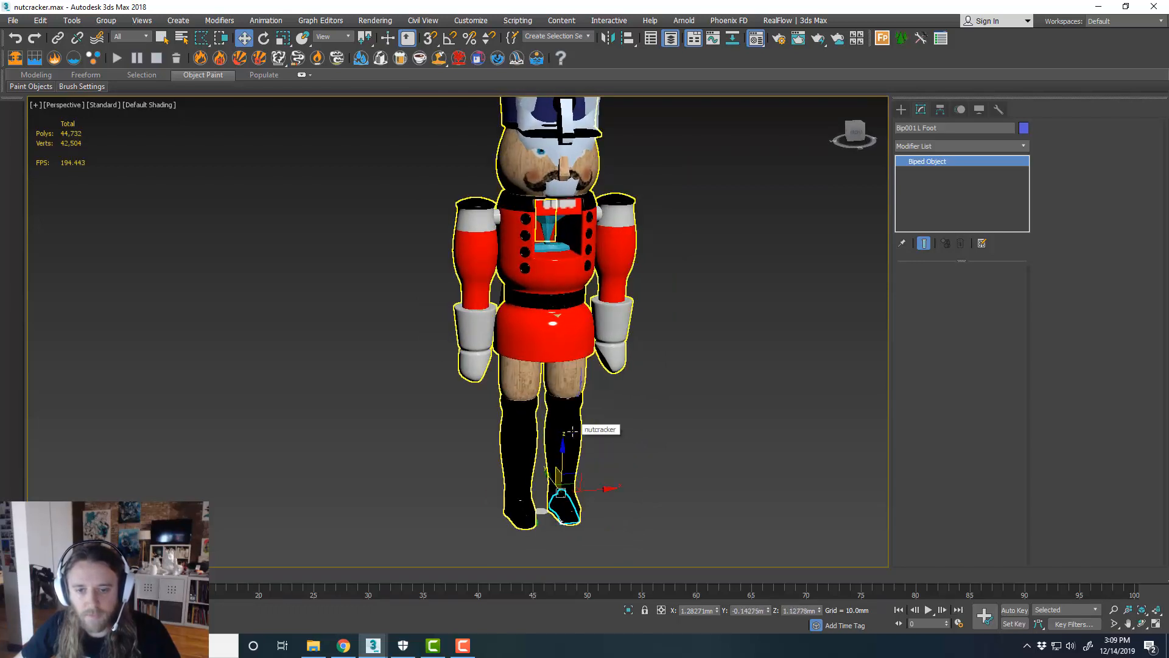
Turn on see-through display in the nutcracker's object properties and resume envelope editing on its Skin modifier
{"action": "scroll", "coordinate": [587, 468], "scroll_direction": "up", "scroll_amount": 4}
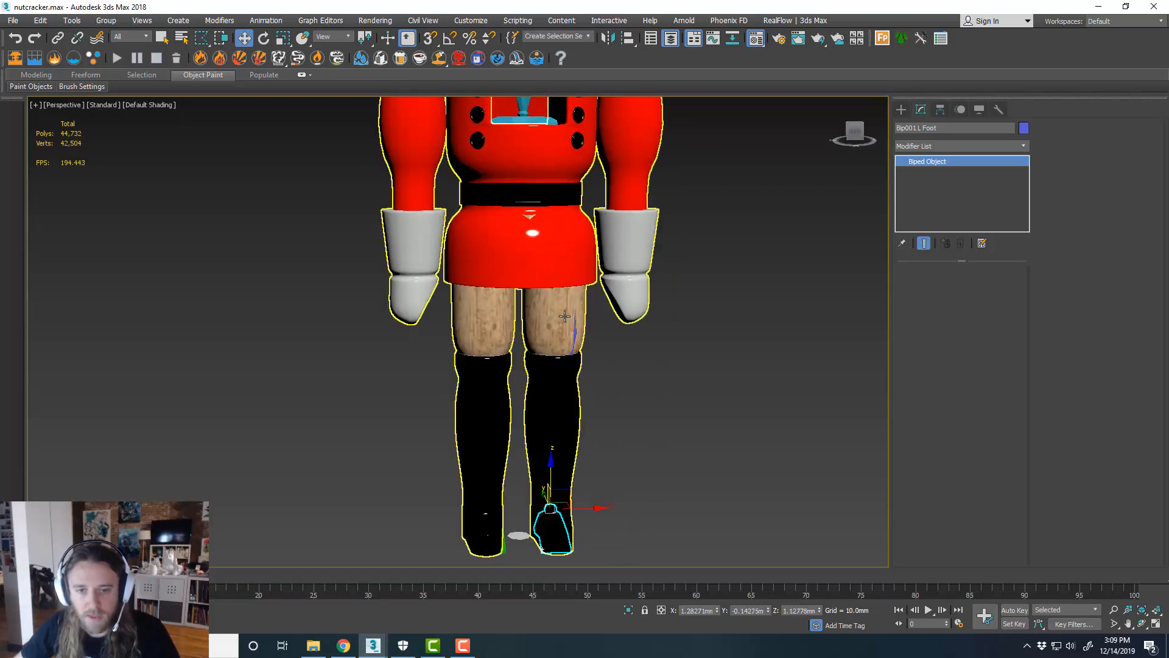
{"action": "middle_click_drag", "start_coordinate": [636, 356], "coordinate": [618, 382]}
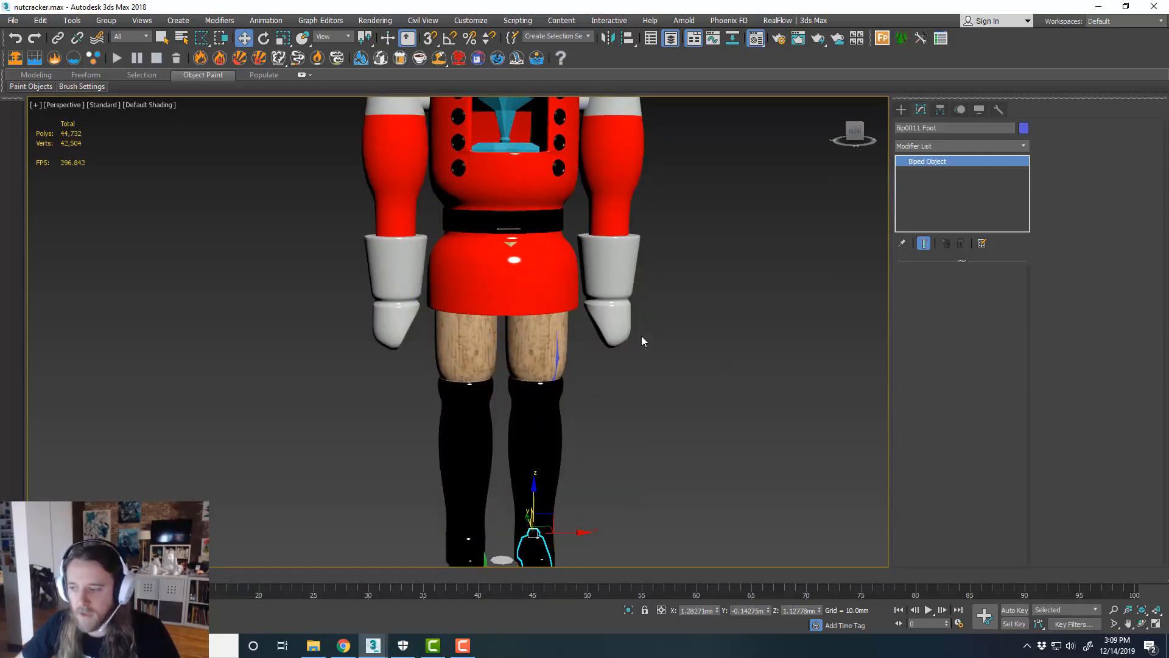
{"action": "right_click", "coordinate": [540, 270]}
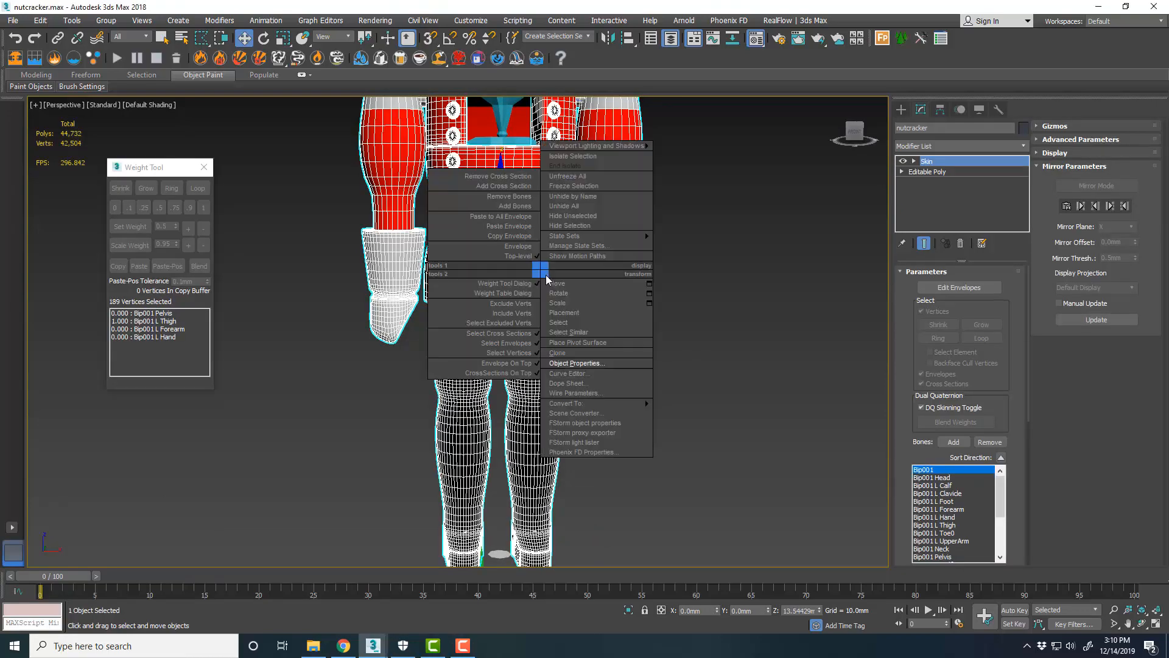
{"action": "left_click", "coordinate": [576, 363]}
{"action": "left_click", "coordinate": [478, 334]}
{"action": "left_click", "coordinate": [625, 491]}
{"action": "scroll", "coordinate": [572, 277], "scroll_direction": "up", "scroll_amount": 3}
{"action": "left_click", "coordinate": [959, 287]}
{"action": "scroll", "coordinate": [524, 280], "scroll_direction": "up", "scroll_amount": 4}
{"action": "scroll", "coordinate": [544, 299], "scroll_direction": "down", "scroll_amount": 3}
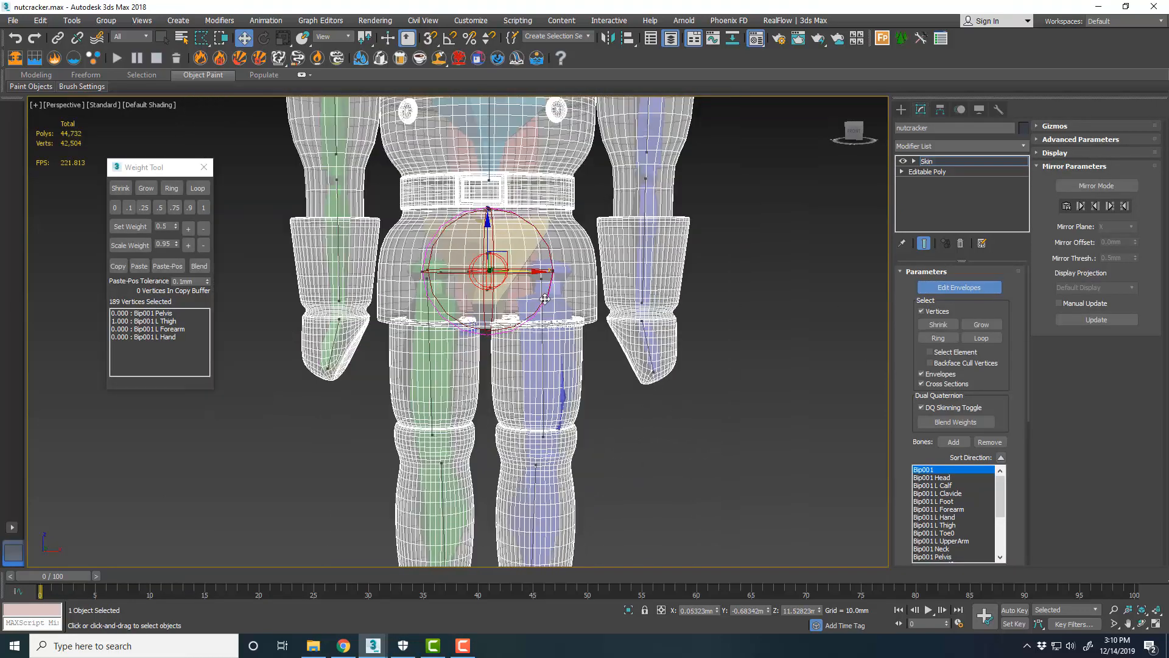
Select the pelvis bone's envelope and pull its radius handles inward around the skirt
{"action": "left_click", "coordinate": [545, 299]}
{"action": "scroll", "coordinate": [544, 299], "scroll_direction": "up", "scroll_amount": 2}
{"action": "scroll", "coordinate": [492, 282], "scroll_direction": "down", "scroll_amount": 2}
{"action": "middle_click_drag", "start_coordinate": [491, 283], "coordinate": [697, 358], "text": "alt"}
{"action": "left_click", "coordinate": [531, 286]}
{"action": "left_click", "coordinate": [481, 262]}
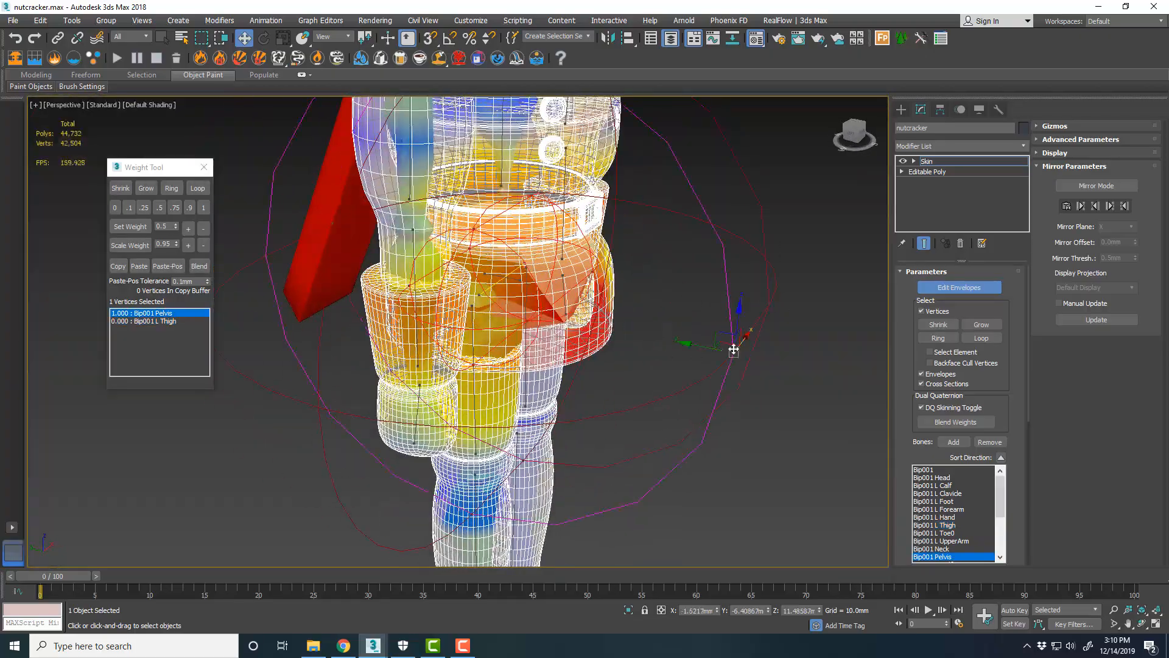
{"action": "middle_click_drag", "start_coordinate": [662, 289], "coordinate": [587, 305], "text": "alt"}
{"action": "scroll", "coordinate": [600, 277], "scroll_direction": "up", "scroll_amount": 3}
{"action": "left_click", "coordinate": [577, 276]}
{"action": "left_click_drag", "start_coordinate": [578, 284], "coordinate": [572, 286]}
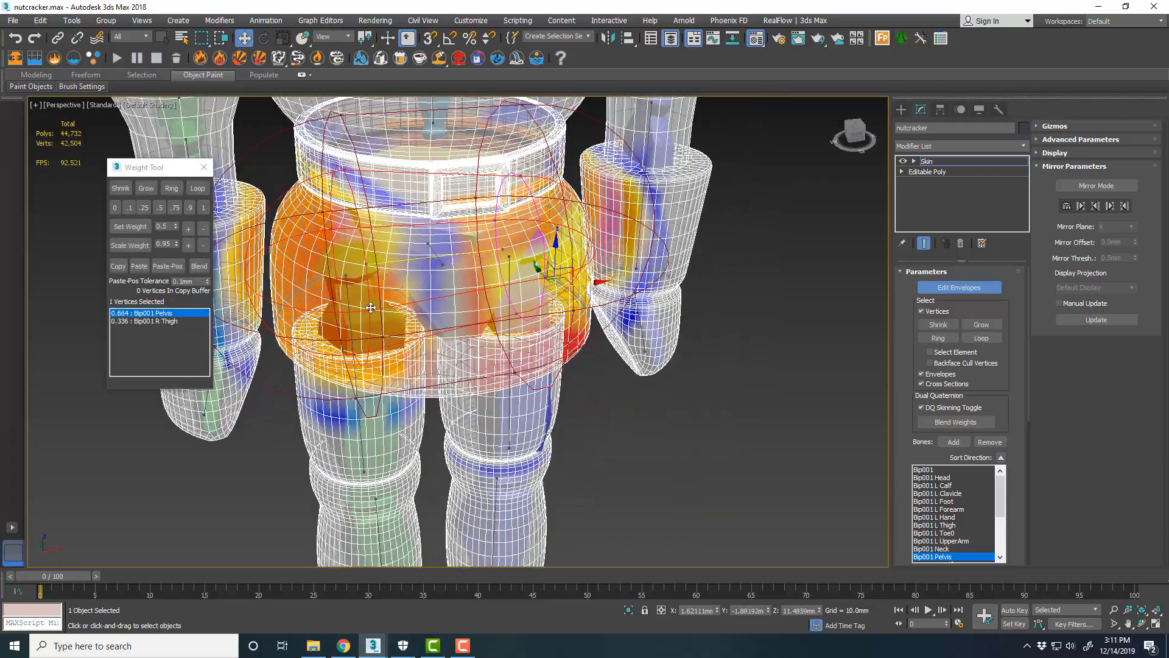
Exclude vertices from selection, adjust the pelvis envelope's handles on both sides of the hips, and allow vertex selection again
{"action": "left_click", "coordinate": [370, 307]}
{"action": "middle_click_drag", "start_coordinate": [370, 307], "coordinate": [394, 295], "text": "alt"}
{"action": "left_click", "coordinate": [413, 279]}
{"action": "left_click", "coordinate": [390, 296]}
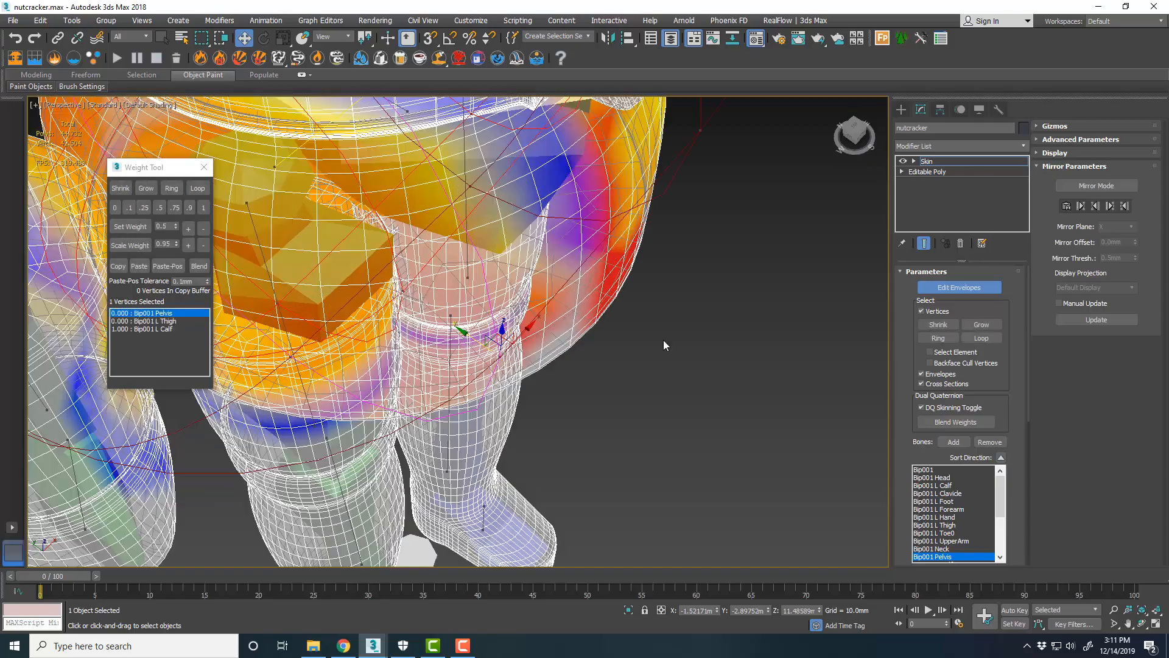
{"action": "left_click", "coordinate": [921, 312]}
{"action": "middle_click_drag", "start_coordinate": [664, 346], "coordinate": [567, 330], "text": "alt"}
{"action": "left_click_drag", "start_coordinate": [556, 283], "coordinate": [541, 283]}
{"action": "left_click_drag", "start_coordinate": [407, 281], "coordinate": [423, 280]}
{"action": "left_click", "coordinate": [939, 311]}
Lasso the skirt's vertices in the front view, exclude the tops of the thighs, and set their pelvis weight to 1
{"action": "key", "text": "alt+w"}
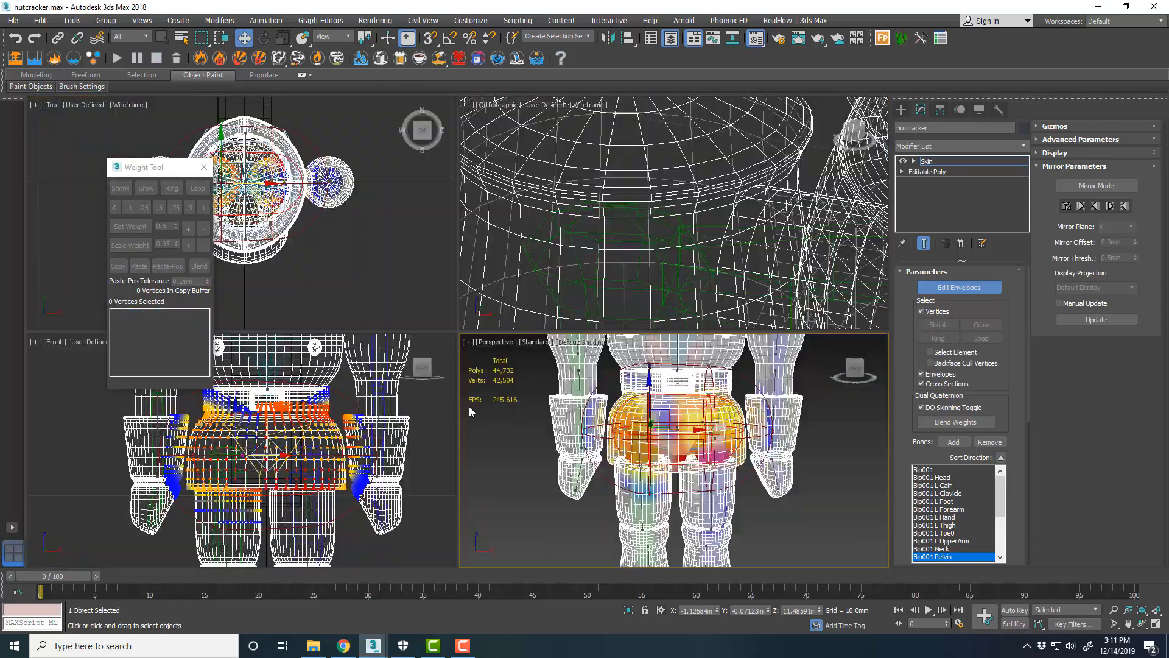
{"action": "middle_click", "coordinate": [427, 406]}
{"action": "key", "text": "alt+w"}
{"action": "middle_click_drag", "start_coordinate": [631, 329], "coordinate": [703, 400]}
{"action": "left_click_drag", "start_coordinate": [202, 39], "coordinate": [203, 59]}
{"action": "left_click_drag", "start_coordinate": [366, 440], "coordinate": [366, 378]}
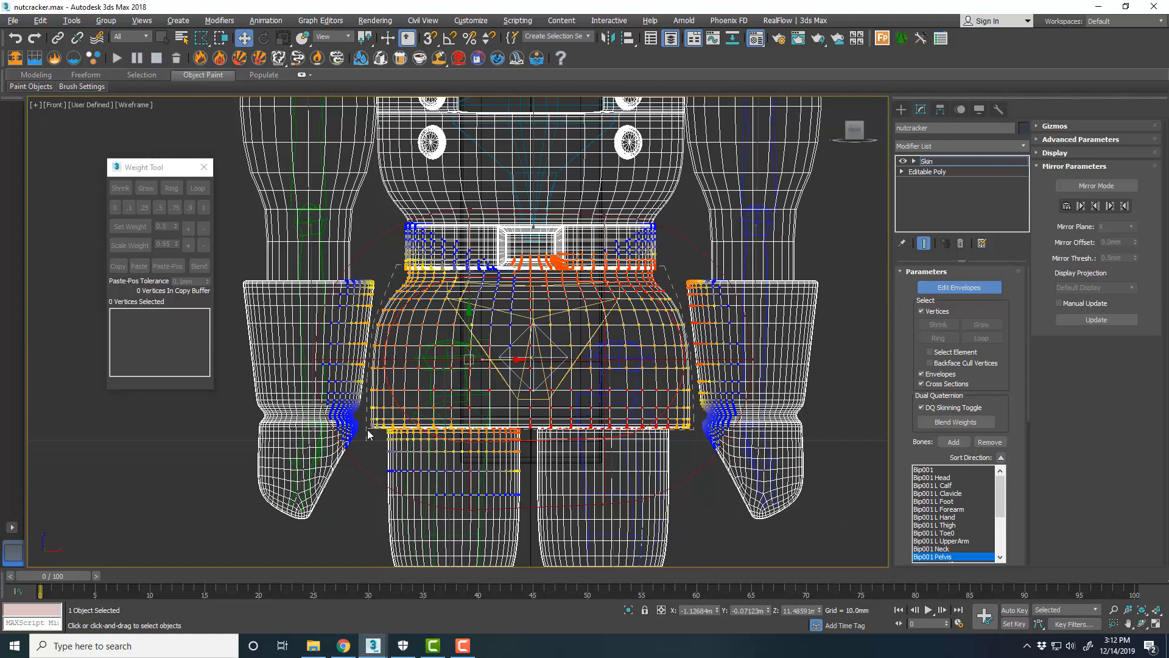
{"action": "left_click_drag", "start_coordinate": [368, 434], "coordinate": [370, 435]}
{"action": "scroll", "coordinate": [536, 426], "scroll_direction": "up", "scroll_amount": 5}
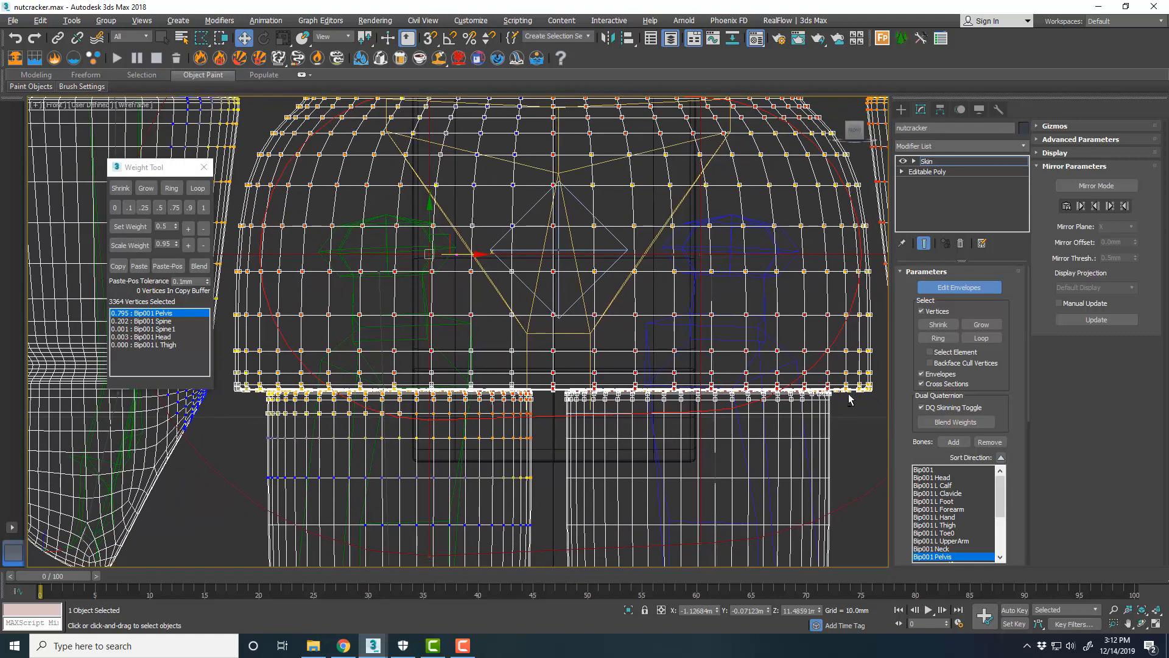
{"action": "left_click", "coordinate": [850, 433], "text": "alt"}
{"action": "left_click", "coordinate": [852, 396], "text": "alt"}
{"action": "scroll", "coordinate": [533, 396], "scroll_direction": "down", "scroll_amount": 3}
{"action": "left_click", "coordinate": [203, 208]}
{"action": "scroll", "coordinate": [534, 451], "scroll_direction": "down", "scroll_amount": 3}
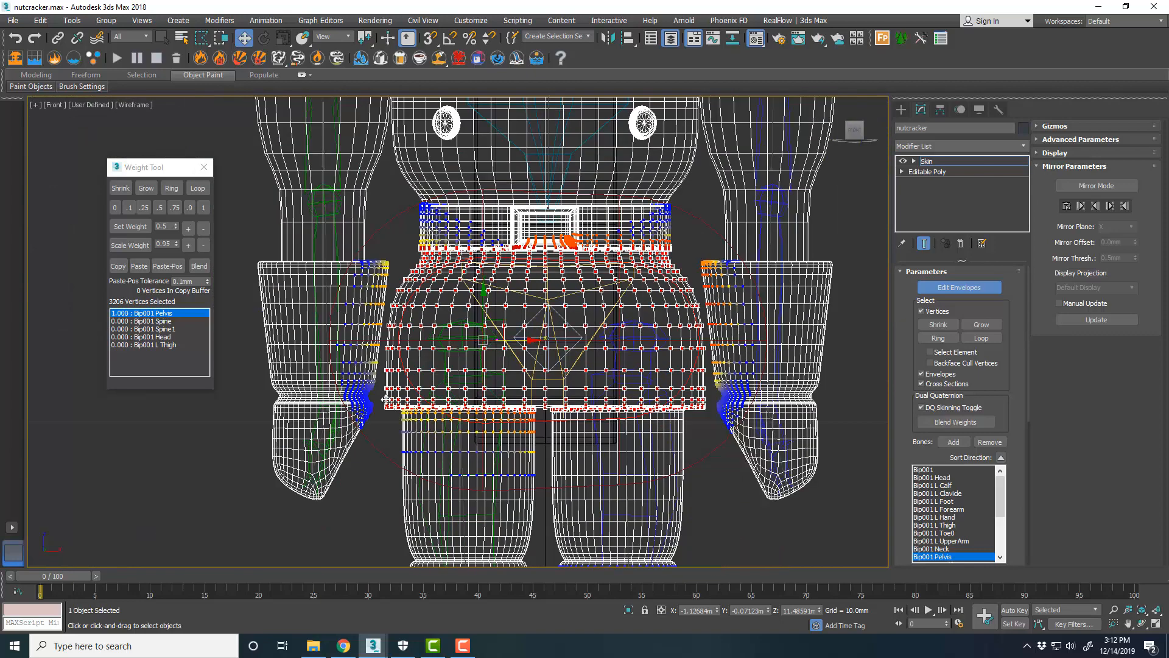
Lasso the inner vertices of both cuffs and hands and set their pelvis weight to 0
{"action": "scroll", "coordinate": [375, 420], "scroll_direction": "up", "scroll_amount": 3}
{"action": "left_click_drag", "start_coordinate": [376, 460], "coordinate": [396, 267]}
{"action": "left_click", "coordinate": [309, 413]}
{"action": "double_click", "coordinate": [378, 475]}
{"action": "left_click", "coordinate": [115, 207]}
{"action": "middle_click_drag", "start_coordinate": [821, 218], "coordinate": [666, 265]}
{"action": "double_click", "coordinate": [718, 228]}
{"action": "left_click", "coordinate": [115, 207]}
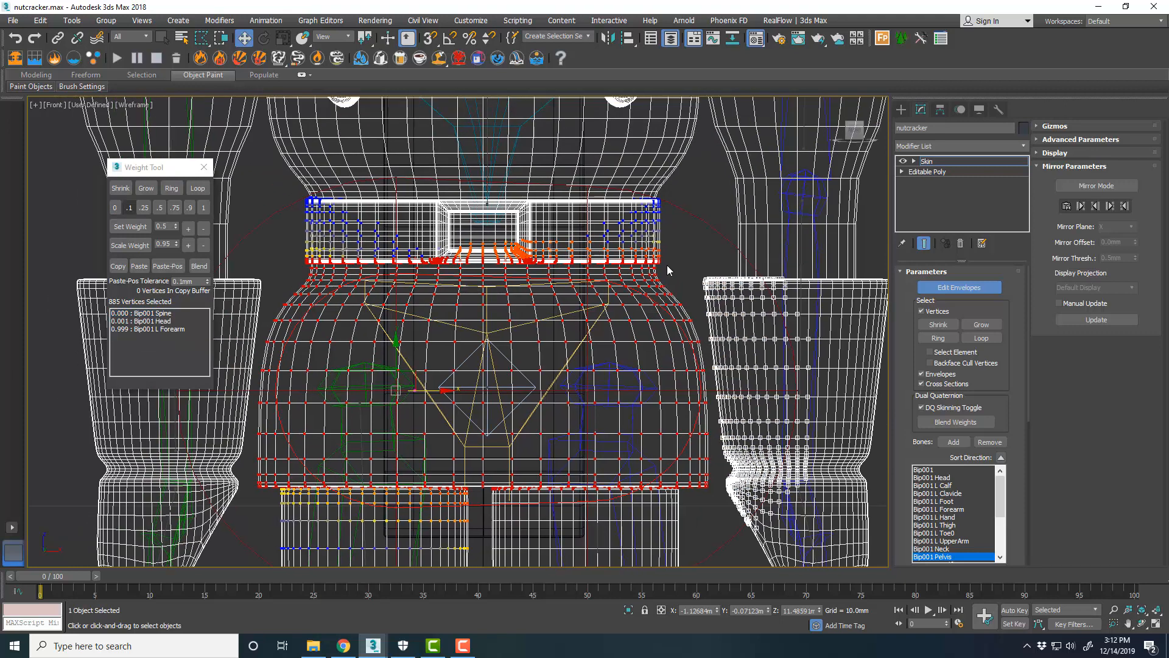
Lasso the belt's vertices and the upper thigh vertices, setting the pelvis weight to 0 on each selection
{"action": "double_click", "coordinate": [677, 258]}
{"action": "left_click", "coordinate": [115, 207]}
{"action": "middle_click_drag", "start_coordinate": [454, 527], "coordinate": [505, 383]}
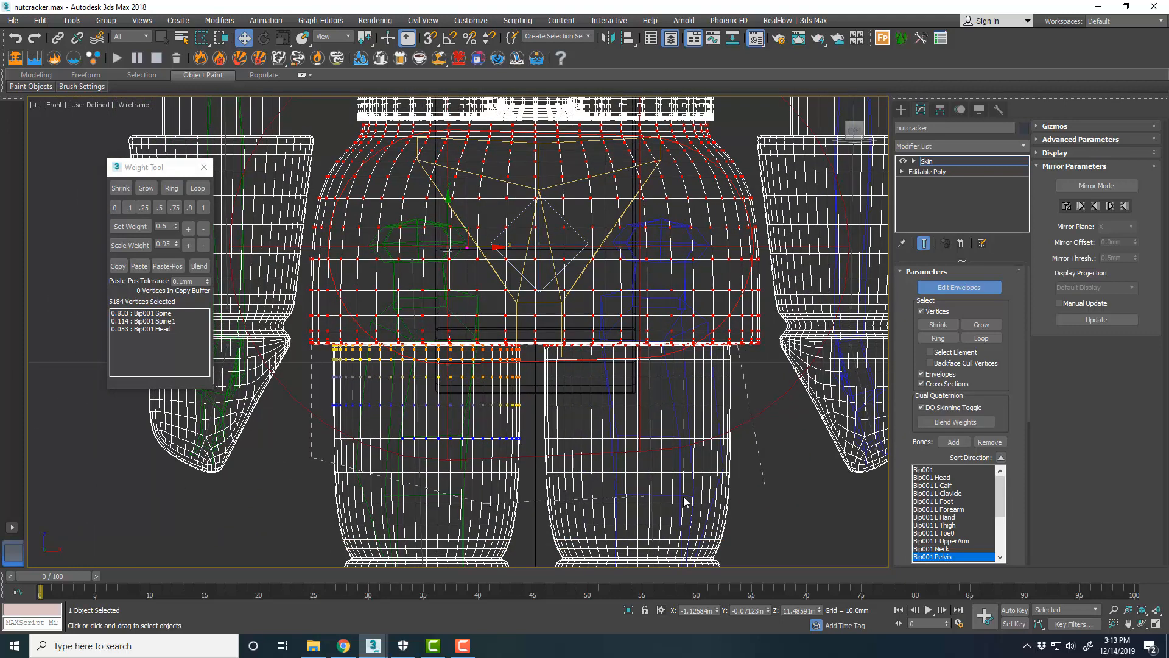
{"action": "double_click", "coordinate": [762, 486]}
{"action": "left_click", "coordinate": [115, 208]}
Select the lower spine bone's envelope in the shaded view and narrow its outer radius at the upper and lower cross sections
{"action": "left_click", "coordinate": [661, 161]}
{"action": "mouse_move", "coordinate": [662, 161]}
{"action": "middle_mouse_down"}
{"action": "mouse_move", "coordinate": [665, 270]}
{"action": "mouse_move", "coordinate": [648, 270]}
{"action": "mouse_move", "coordinate": [666, 456]}
{"action": "middle_mouse_up"}
{"action": "scroll", "coordinate": [605, 268], "scroll_direction": "down", "scroll_amount": 2}
{"action": "key", "text": "p"}
{"action": "left_click", "coordinate": [514, 261]}
{"action": "middle_click_drag", "start_coordinate": [514, 262], "coordinate": [462, 300]}
{"action": "left_click", "coordinate": [657, 236]}
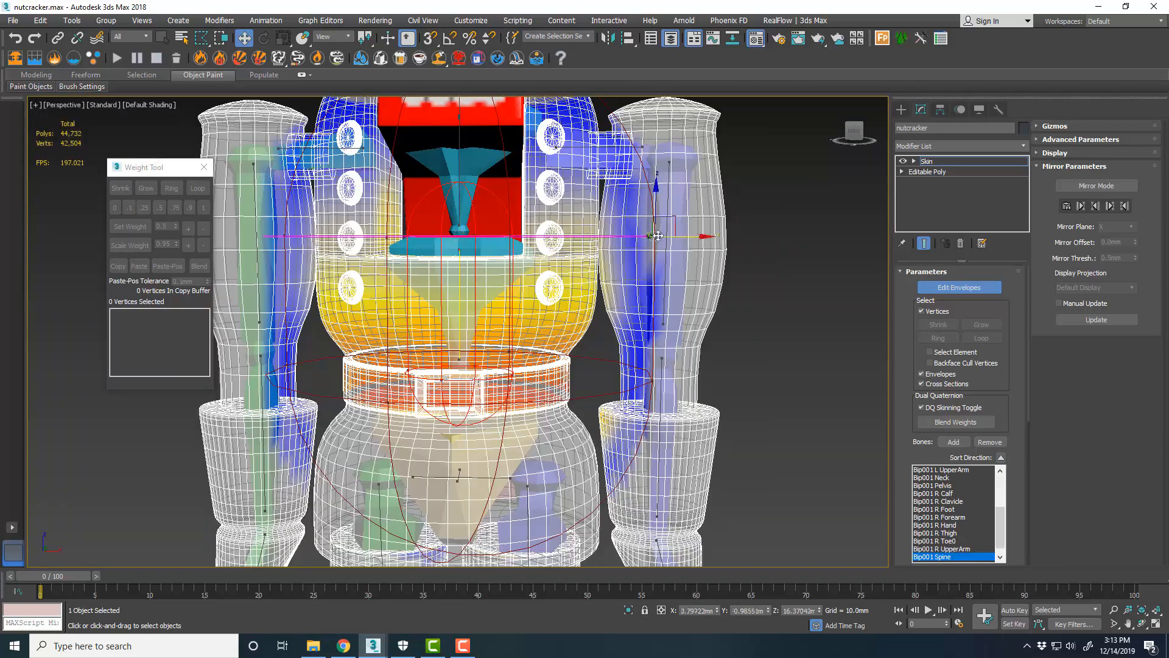
{"action": "left_click_drag", "start_coordinate": [657, 235], "coordinate": [607, 236]}
{"action": "left_click_drag", "start_coordinate": [652, 381], "coordinate": [599, 380]}
Lasso the lower torso's vertices above the belt in the front view
{"action": "key", "text": "f"}
{"action": "middle_click_drag", "start_coordinate": [599, 353], "coordinate": [683, 520]}
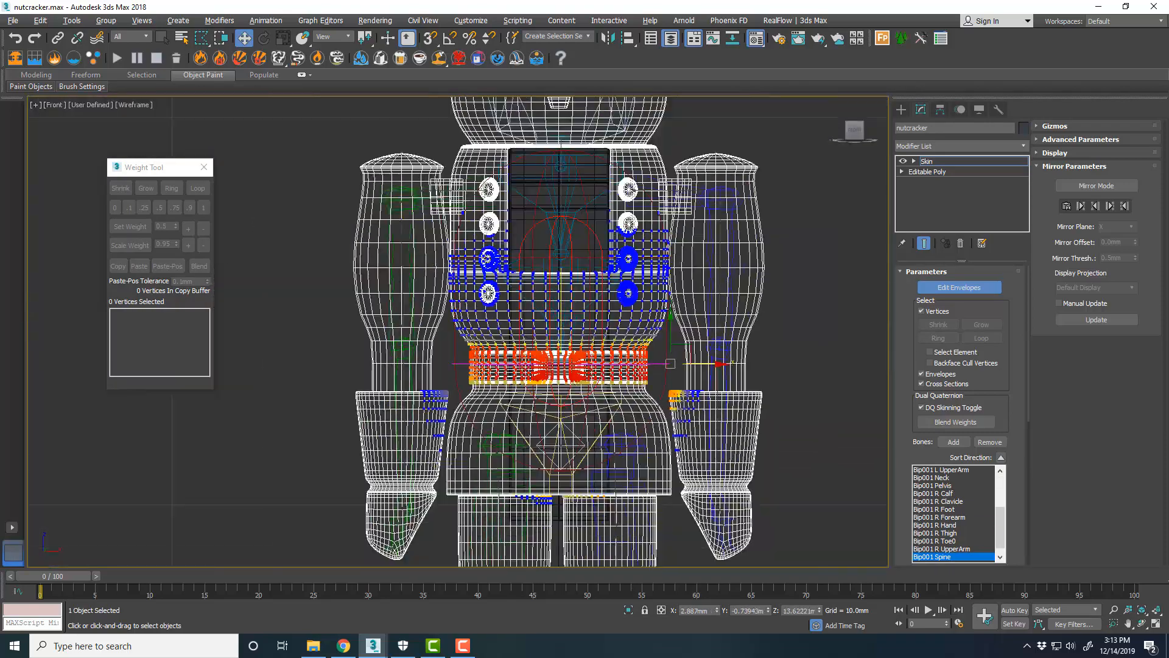
{"action": "middle_click_drag", "start_coordinate": [566, 185], "coordinate": [563, 215]}
{"action": "scroll", "coordinate": [562, 214], "scroll_direction": "down", "scroll_amount": 2}
{"action": "key", "text": "ctrl+f"}
{"action": "key", "text": "ctrl+f"}
{"action": "key", "text": "ctrl+f"}
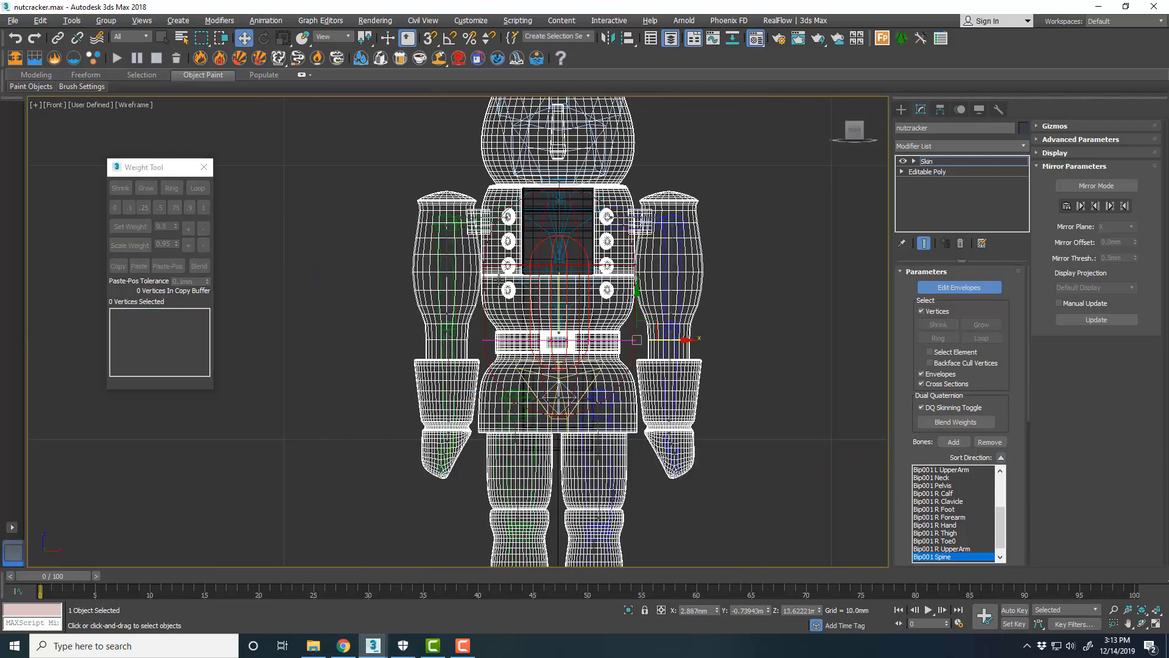
{"action": "scroll", "coordinate": [599, 249], "scroll_direction": "up", "scroll_amount": 3}
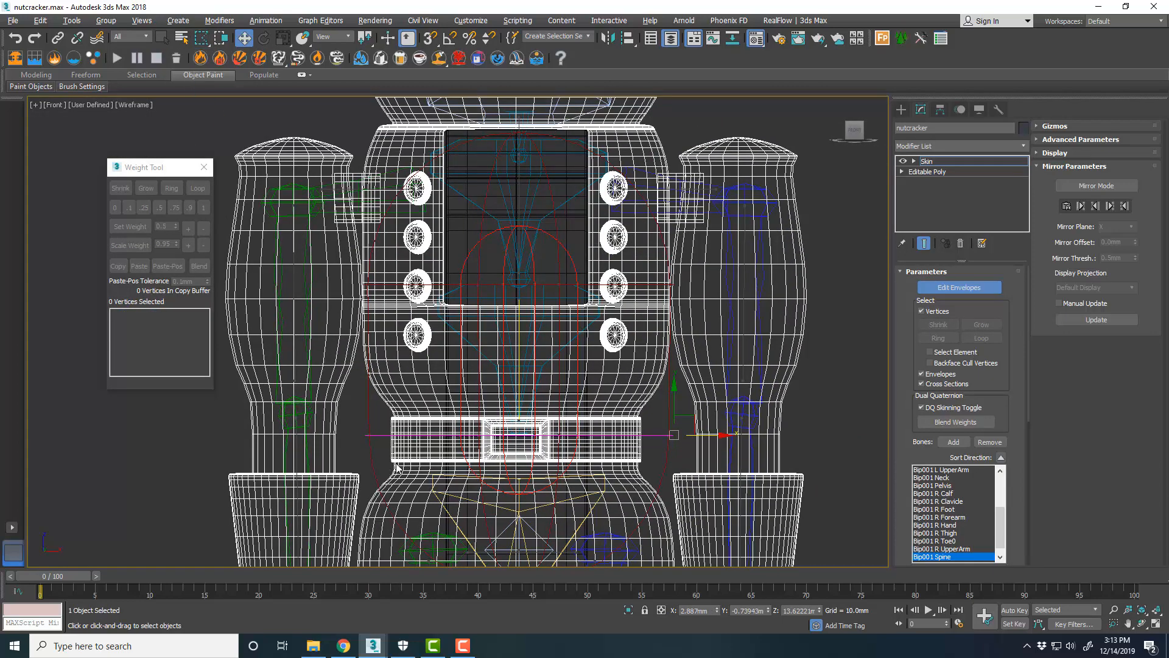
{"action": "scroll", "coordinate": [667, 382], "scroll_direction": "up", "scroll_amount": 3}
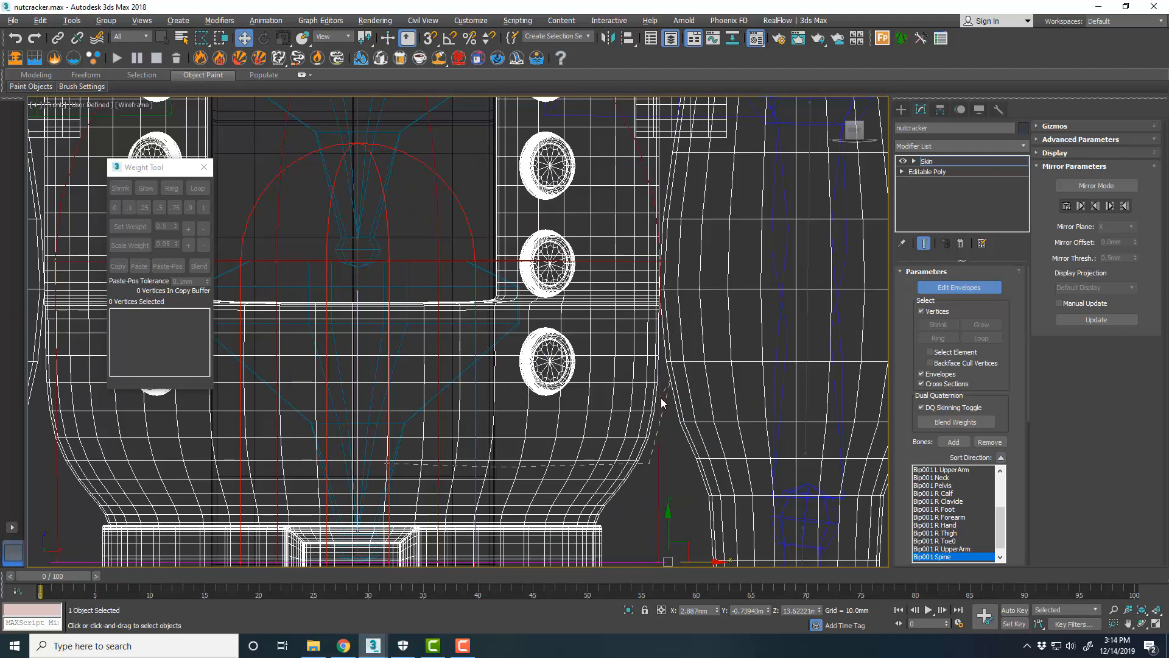
{"action": "scroll", "coordinate": [524, 396], "scroll_direction": "down", "scroll_amount": 1}
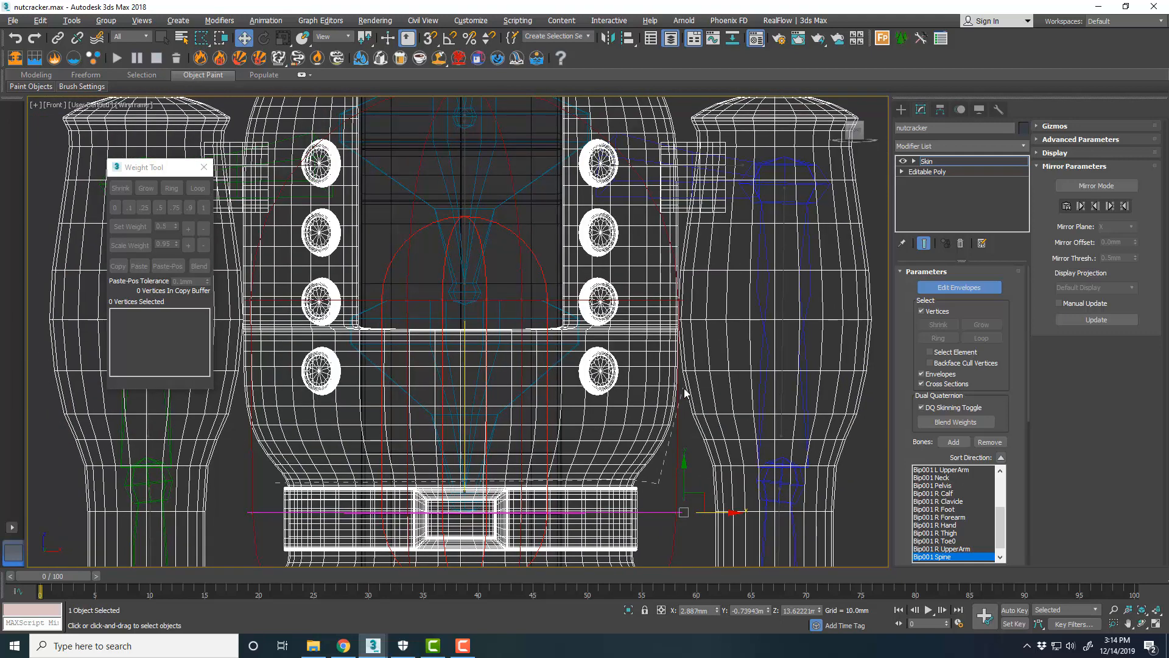
{"action": "double_click", "coordinate": [243, 452]}
Check the selected torso vertices up close in the perspective view and set their Bip001 Spine weight to 1
{"action": "key", "text": "alt+w"}
{"action": "middle_click", "coordinate": [535, 422]}
{"action": "key", "text": "alt+w"}
{"action": "scroll", "coordinate": [536, 240], "scroll_direction": "up", "scroll_amount": 4}
{"action": "key", "text": "ctrl+f"}
{"action": "key", "text": "ctrl+f"}
{"action": "key", "text": "ctrl+f"}
{"action": "middle_click_drag", "start_coordinate": [536, 240], "coordinate": [574, 392]}
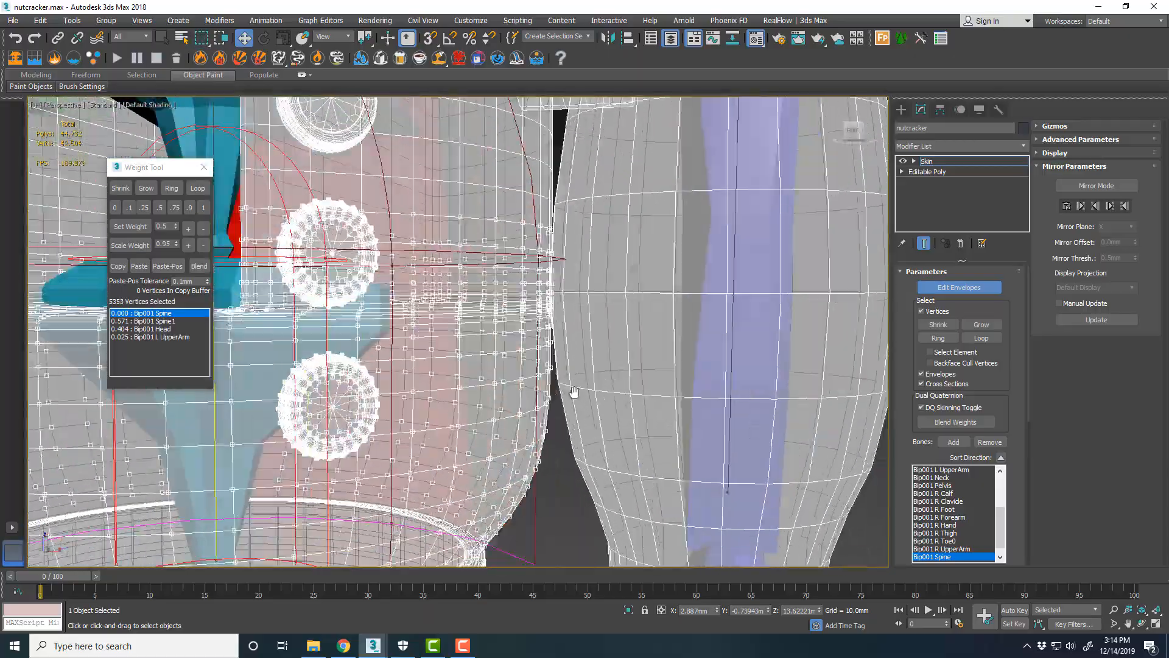
{"action": "scroll", "coordinate": [566, 365], "scroll_direction": "up", "scroll_amount": 4}
{"action": "middle_click_drag", "start_coordinate": [551, 341], "coordinate": [483, 310]}
{"action": "scroll", "coordinate": [483, 310], "scroll_direction": "down", "scroll_amount": 6}
{"action": "middle_click_drag", "start_coordinate": [304, 304], "coordinate": [483, 285]}
{"action": "scroll", "coordinate": [454, 271], "scroll_direction": "up", "scroll_amount": 4}
{"action": "scroll", "coordinate": [505, 300], "scroll_direction": "down", "scroll_amount": 8}
{"action": "left_click", "coordinate": [203, 207]}
Set the Bip001 Spine weight to 0.75 on the torso vertices around the lower edge of the mouth opening
{"action": "key", "text": "alt+w"}
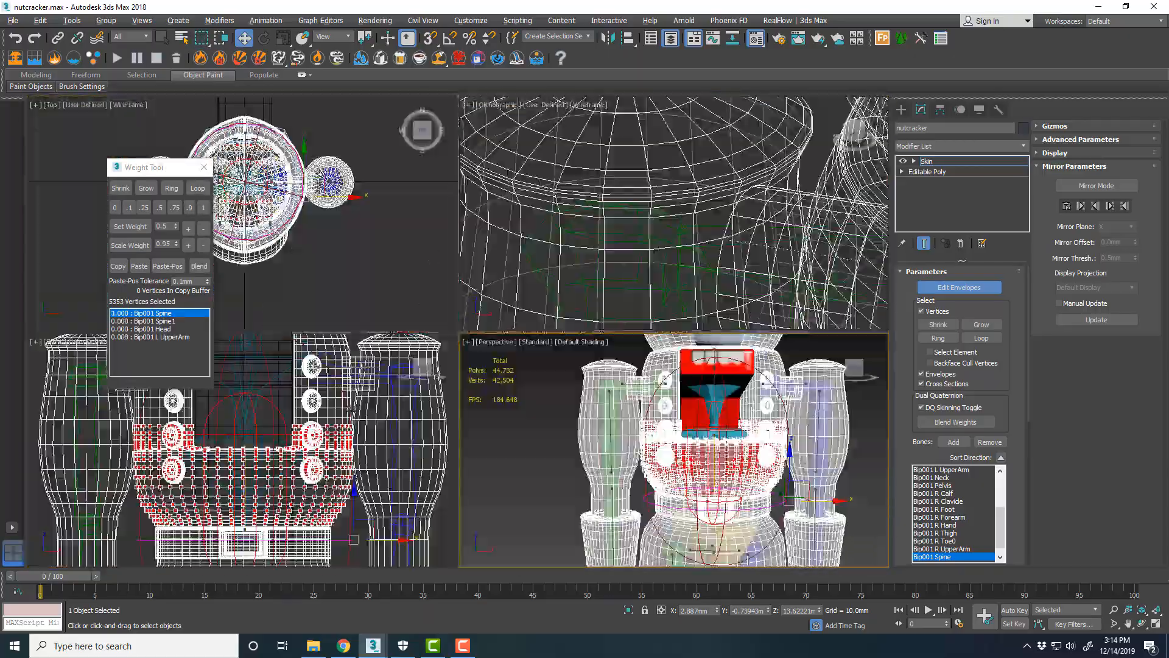
{"action": "key", "text": "alt+w"}
{"action": "left_click", "coordinate": [174, 208]}
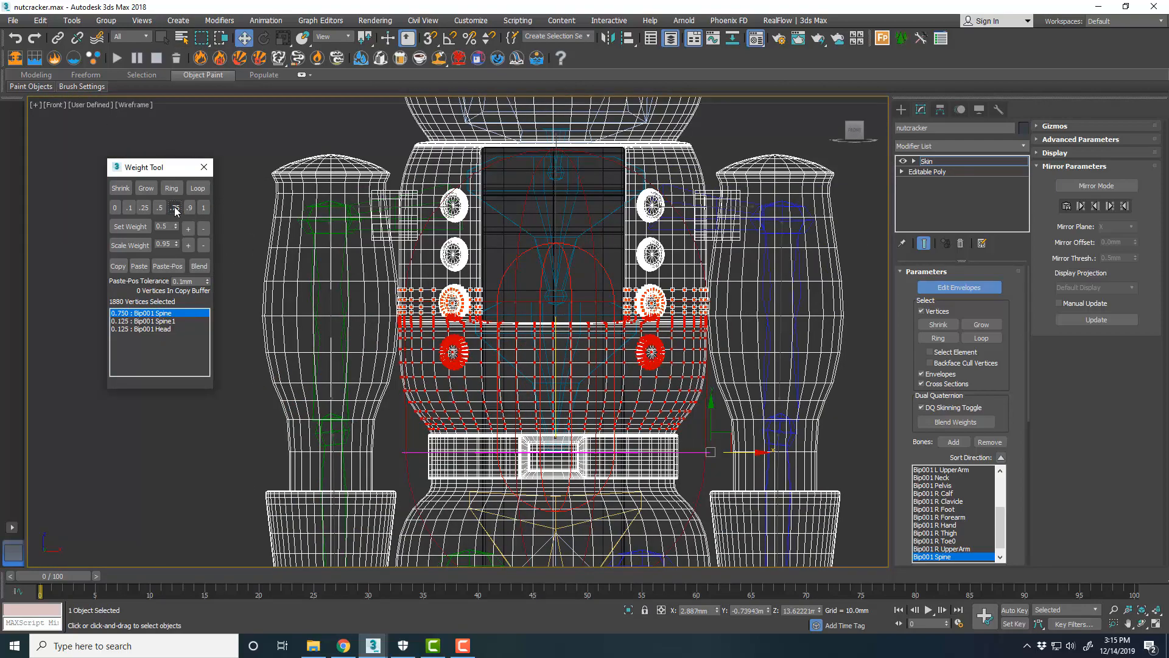
{"action": "mouse_move", "coordinate": [588, 213]}
{"action": "middle_mouse_down"}
{"action": "mouse_move", "coordinate": [561, 244]}
{"action": "mouse_move", "coordinate": [634, 294]}
{"action": "middle_mouse_up"}
{"action": "left_click", "coordinate": [542, 280]}
{"action": "key", "text": "p"}
{"action": "scroll", "coordinate": [634, 294], "scroll_direction": "down", "scroll_amount": 4}
{"action": "mouse_move", "coordinate": [633, 295]}
{"action": "middle_mouse_down"}
{"action": "mouse_move", "coordinate": [699, 321]}
{"action": "mouse_move", "coordinate": [718, 309]}
{"action": "middle_mouse_up"}
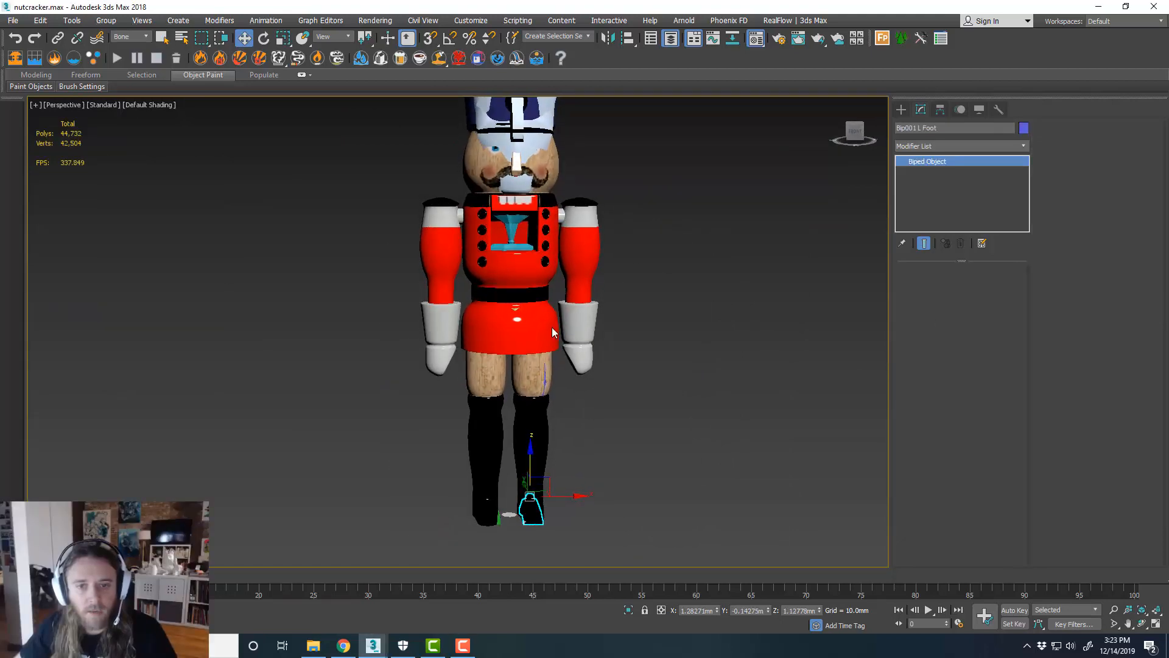
Raise the left foot bone to test the leg and skirt deformation, and undo the extra sideways move
{"action": "scroll", "coordinate": [570, 374], "scroll_direction": "up", "scroll_amount": 4}
{"action": "middle_click_drag", "start_coordinate": [570, 374], "coordinate": [564, 290]}
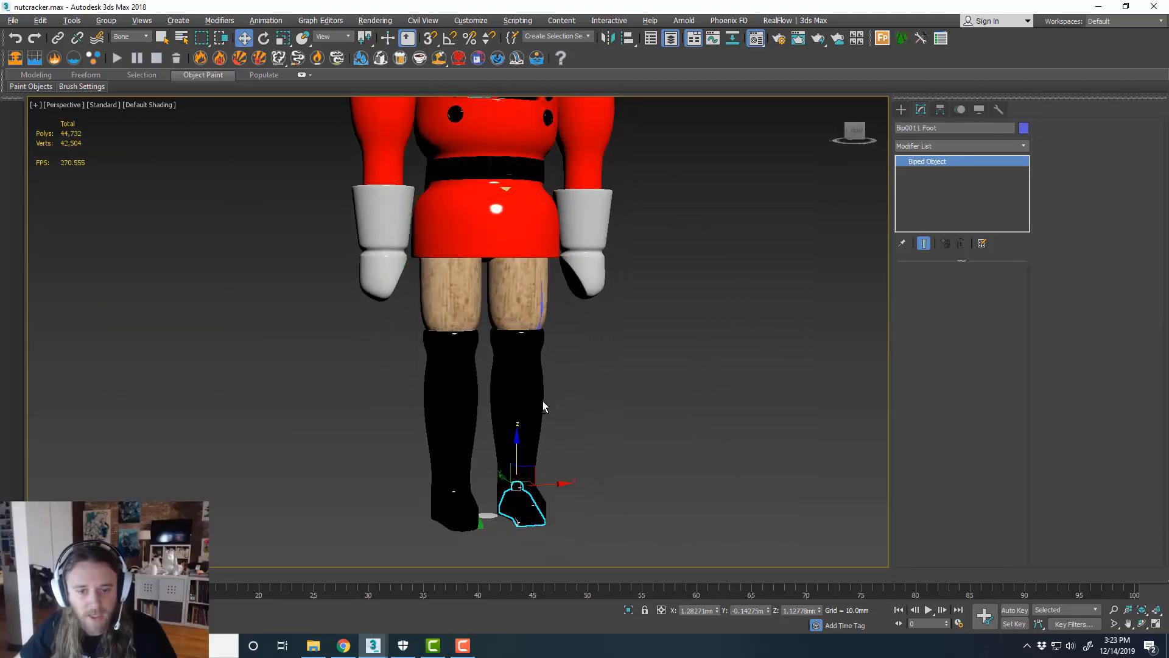
{"action": "left_click_drag", "start_coordinate": [510, 474], "coordinate": [506, 415]}
{"action": "mouse_move", "coordinate": [506, 415]}
{"action": "middle_mouse_down", "text": "alt"}
{"action": "mouse_move", "coordinate": [465, 414]}
{"action": "mouse_move", "coordinate": [490, 417]}
{"action": "middle_mouse_up", "text": "alt"}
{"action": "left_click_drag", "start_coordinate": [545, 438], "coordinate": [576, 400]}
{"action": "key", "text": "ctrl+z"}
{"action": "middle_click_drag", "start_coordinate": [556, 308], "coordinate": [599, 381], "text": "alt"}
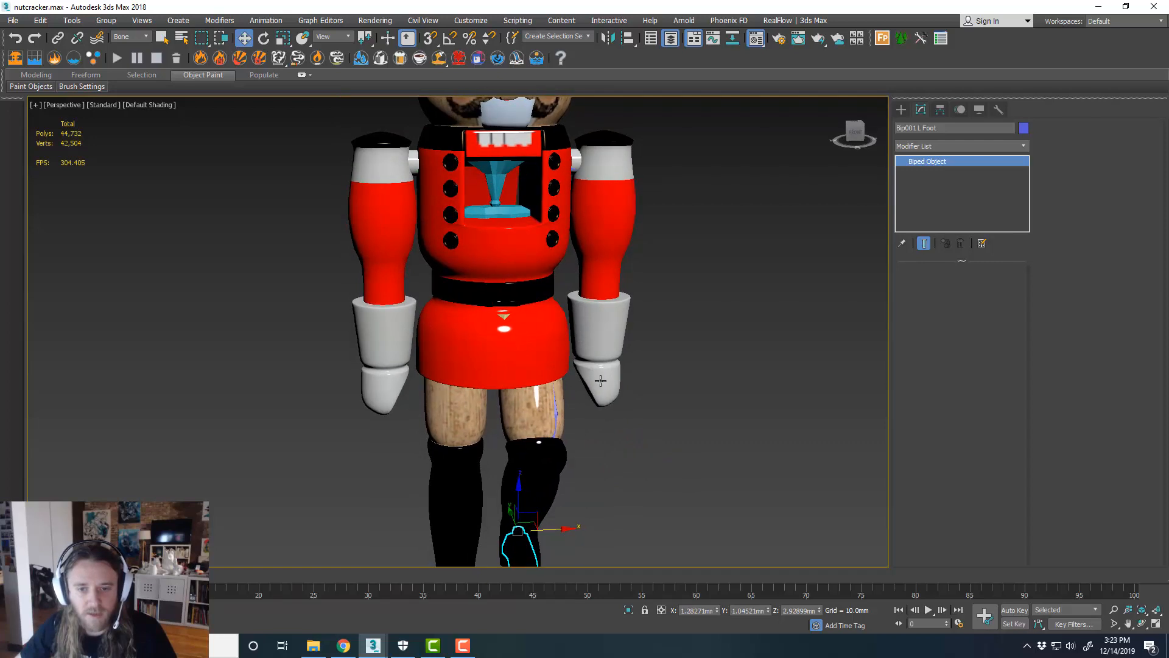
Move the left hand bone outward and forward to test the arm's deformation from several angles
{"action": "left_click", "coordinate": [600, 381]}
{"action": "left_click_drag", "start_coordinate": [592, 345], "coordinate": [619, 350]}
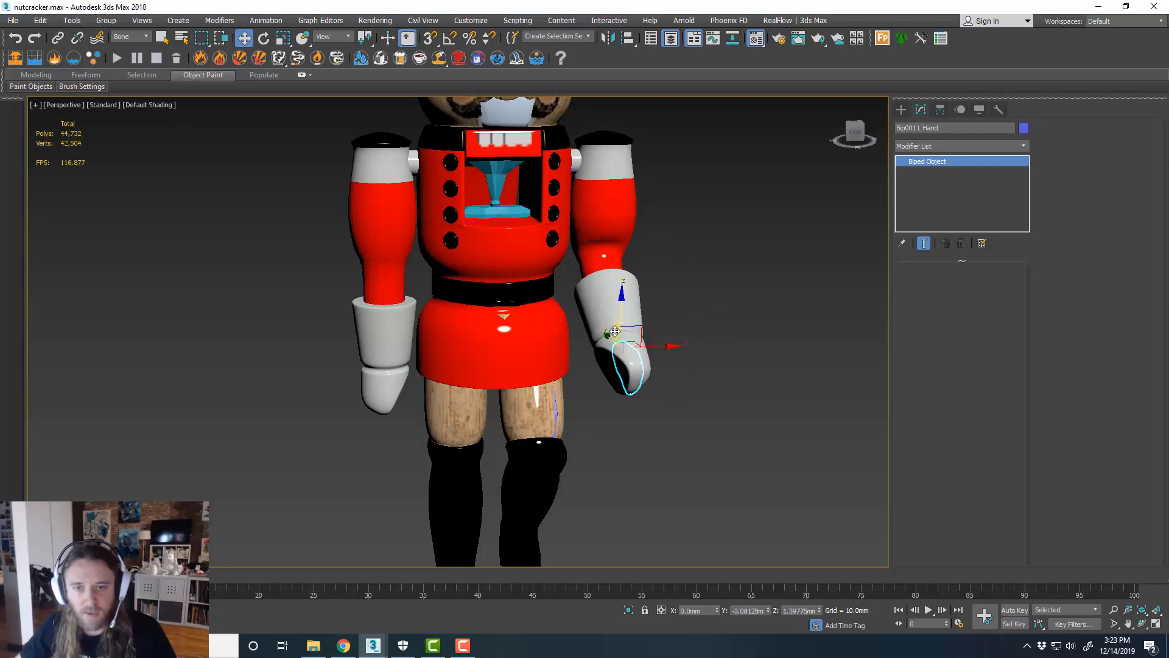
{"action": "middle_click_drag", "start_coordinate": [620, 350], "coordinate": [586, 322], "text": "alt"}
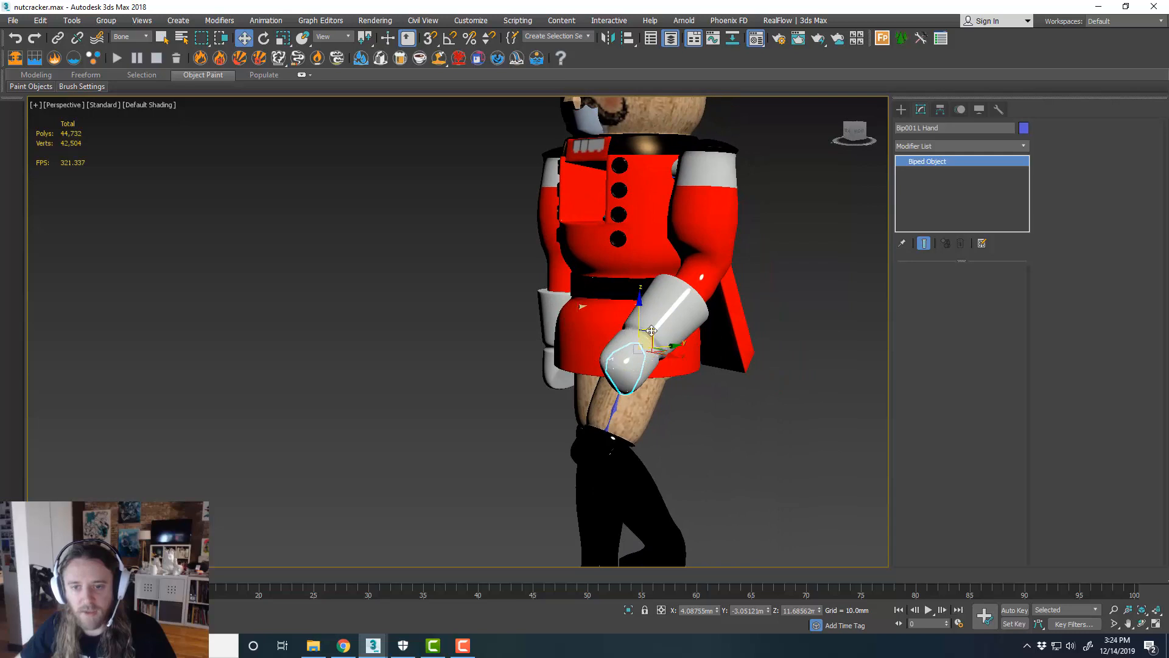
{"action": "left_click_drag", "start_coordinate": [651, 331], "coordinate": [689, 358]}
{"action": "middle_click_drag", "start_coordinate": [689, 358], "coordinate": [669, 330], "text": "alt"}
{"action": "mouse_move", "coordinate": [681, 338]}
{"action": "left_mouse_down"}
{"action": "mouse_move", "coordinate": [654, 326]}
{"action": "mouse_move", "coordinate": [682, 346]}
{"action": "left_mouse_up"}
{"action": "scroll", "coordinate": [693, 300], "scroll_direction": "up", "scroll_amount": 3}
{"action": "mouse_move", "coordinate": [693, 299]}
{"action": "middle_mouse_down", "text": "alt"}
{"action": "mouse_move", "coordinate": [736, 304]}
{"action": "mouse_move", "coordinate": [734, 285]}
{"action": "mouse_move", "coordinate": [696, 288]}
{"action": "middle_mouse_up", "text": "alt"}
Set the selection filter to All and turn on see-through display in the nutcracker's object properties
{"action": "left_click", "coordinate": [134, 39]}
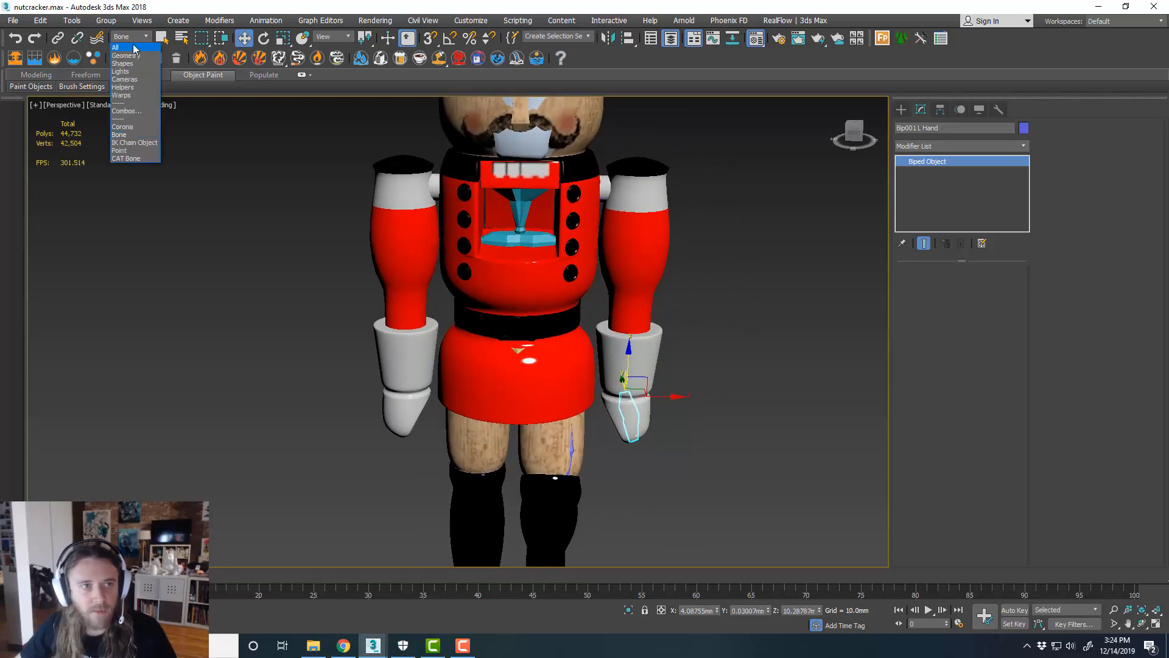
{"action": "left_click", "coordinate": [132, 47]}
{"action": "left_click", "coordinate": [464, 211]}
{"action": "right_click", "coordinate": [464, 211]}
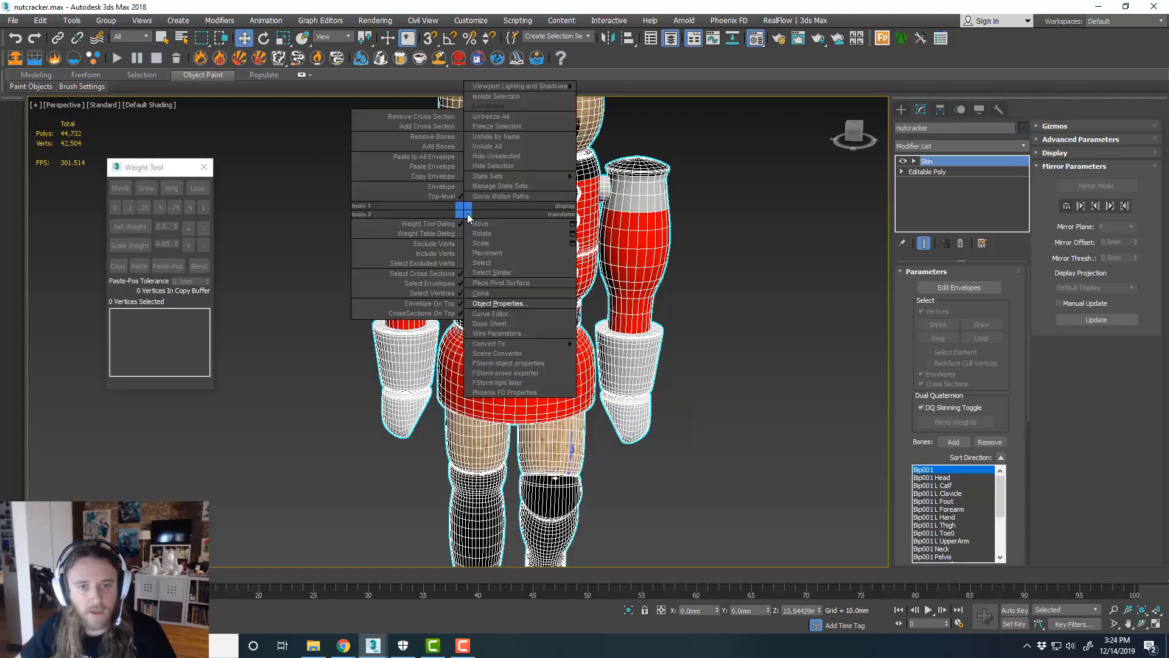
{"action": "left_click", "coordinate": [492, 303]}
{"action": "left_click", "coordinate": [506, 334]}
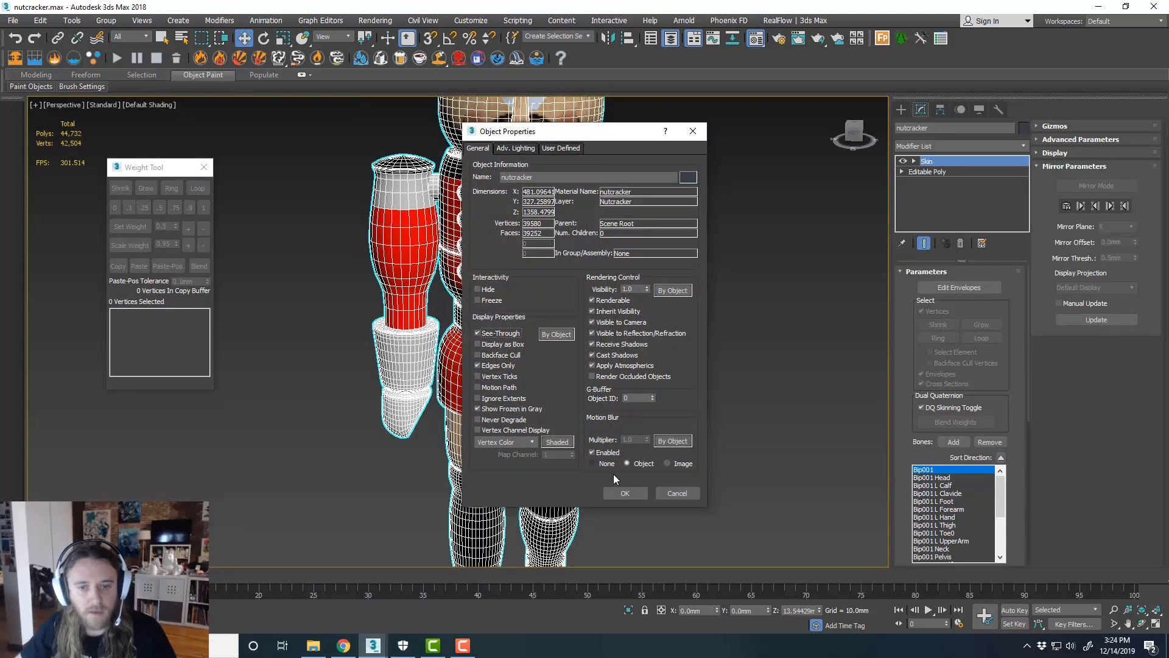
{"action": "left_click", "coordinate": [624, 493]}
Resume envelope editing on the Skin modifier and select the left upper arm's envelope
{"action": "scroll", "coordinate": [684, 297], "scroll_direction": "up", "scroll_amount": 3}
{"action": "scroll", "coordinate": [684, 298], "scroll_direction": "down", "scroll_amount": 3}
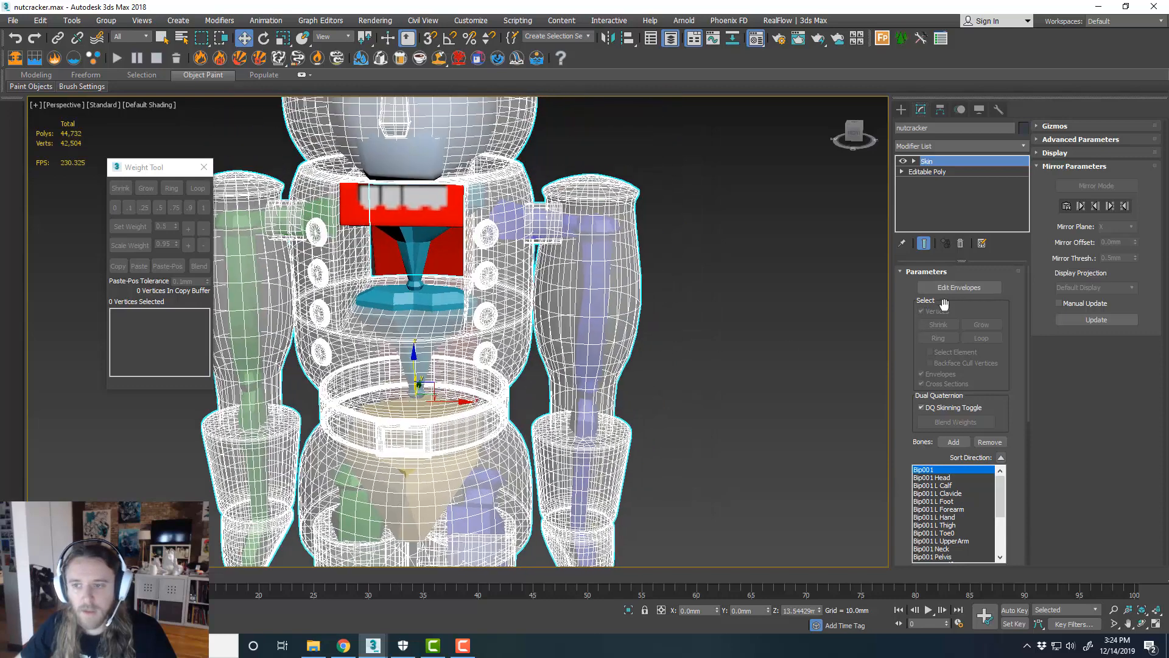
{"action": "left_click", "coordinate": [996, 287]}
{"action": "left_click", "coordinate": [595, 286]}
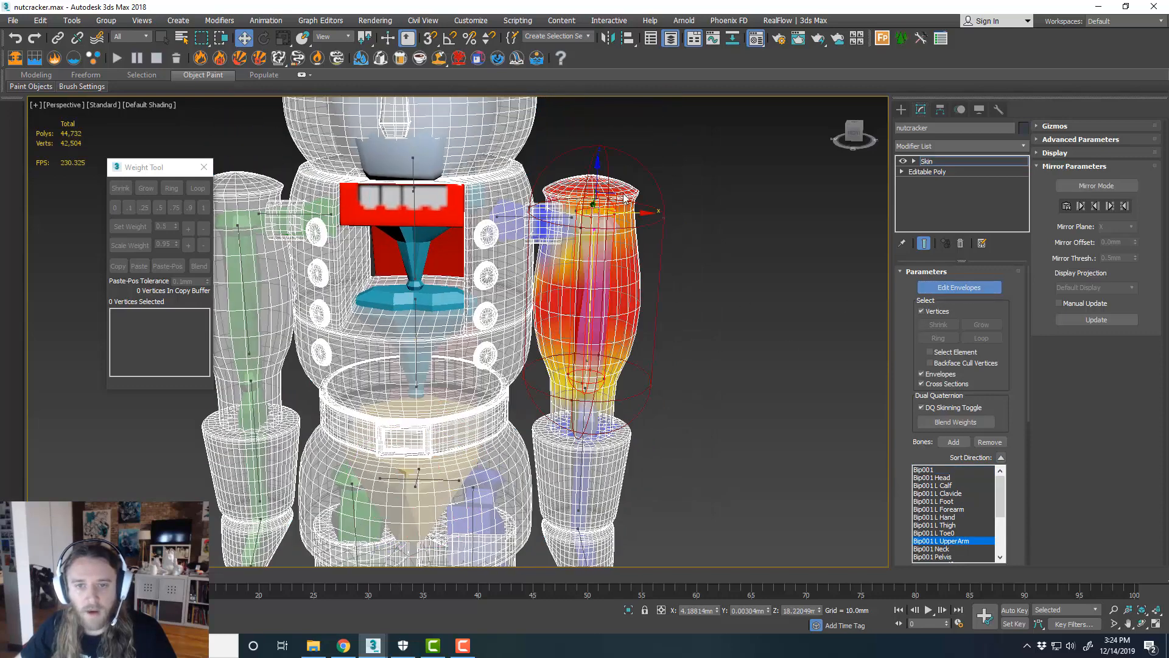
{"action": "scroll", "coordinate": [671, 261], "scroll_direction": "up", "scroll_amount": 5}
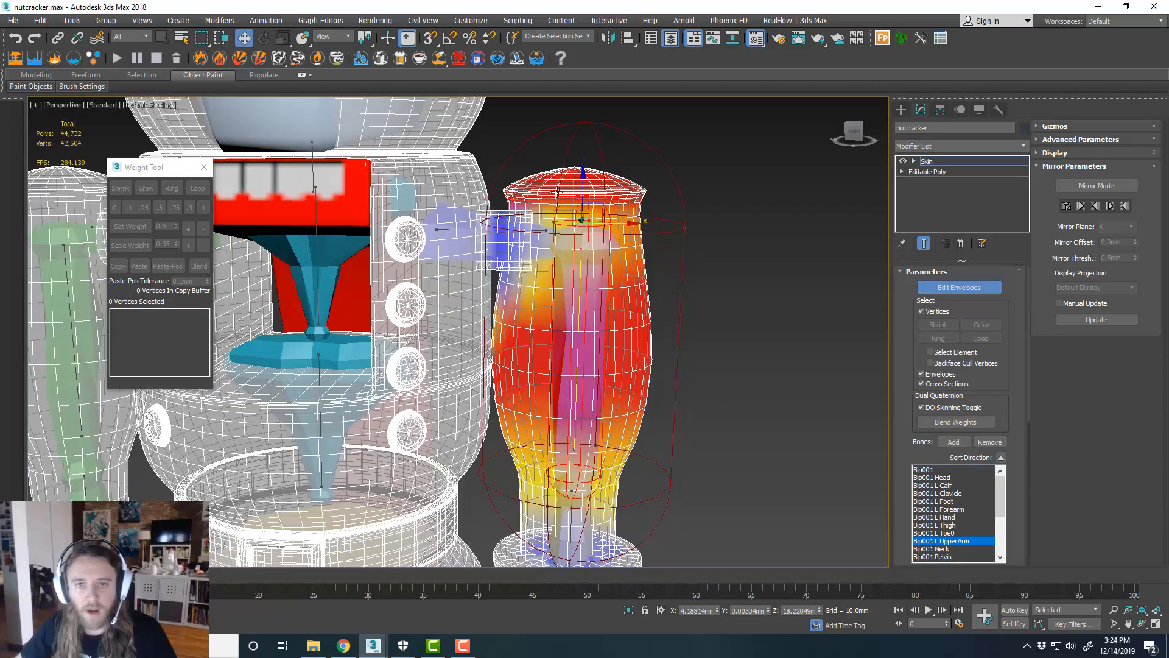
Examine the left upper arm's weight colours from the shoulder peg to the cuff in the front and perspective views
{"action": "key", "text": "alt+w"}
{"action": "left_click", "coordinate": [396, 427]}
{"action": "key", "text": "alt+w"}
{"action": "scroll", "coordinate": [542, 240], "scroll_direction": "down", "scroll_amount": 3}
{"action": "scroll", "coordinate": [571, 392], "scroll_direction": "up", "scroll_amount": 8}
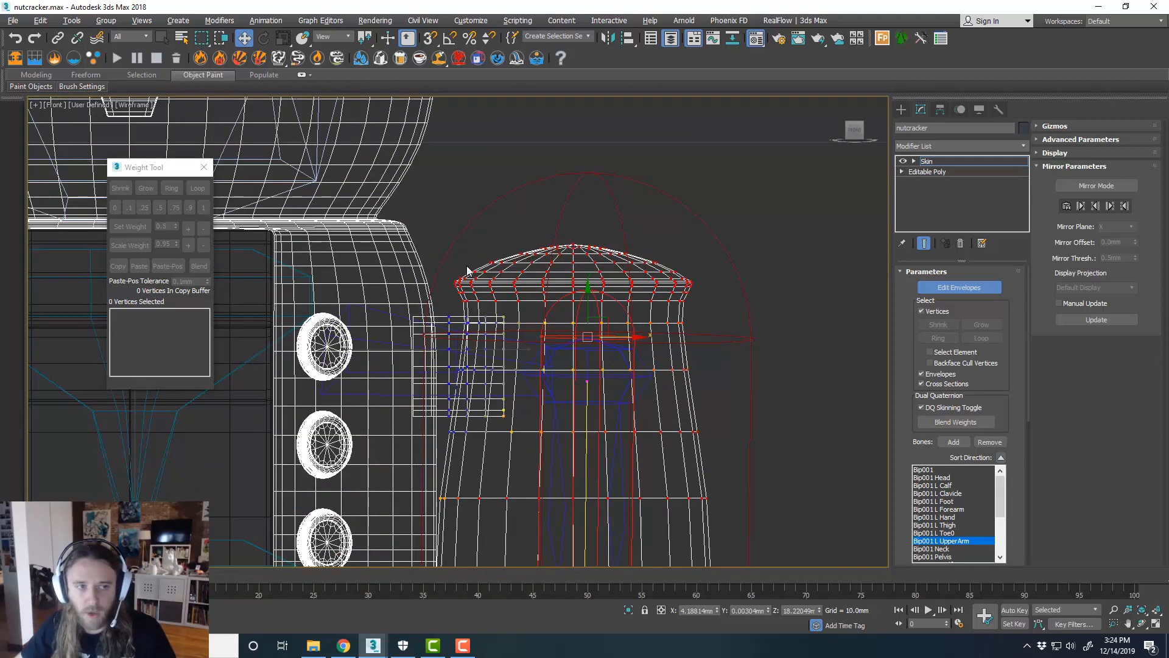
{"action": "scroll", "coordinate": [548, 240], "scroll_direction": "down", "scroll_amount": 2}
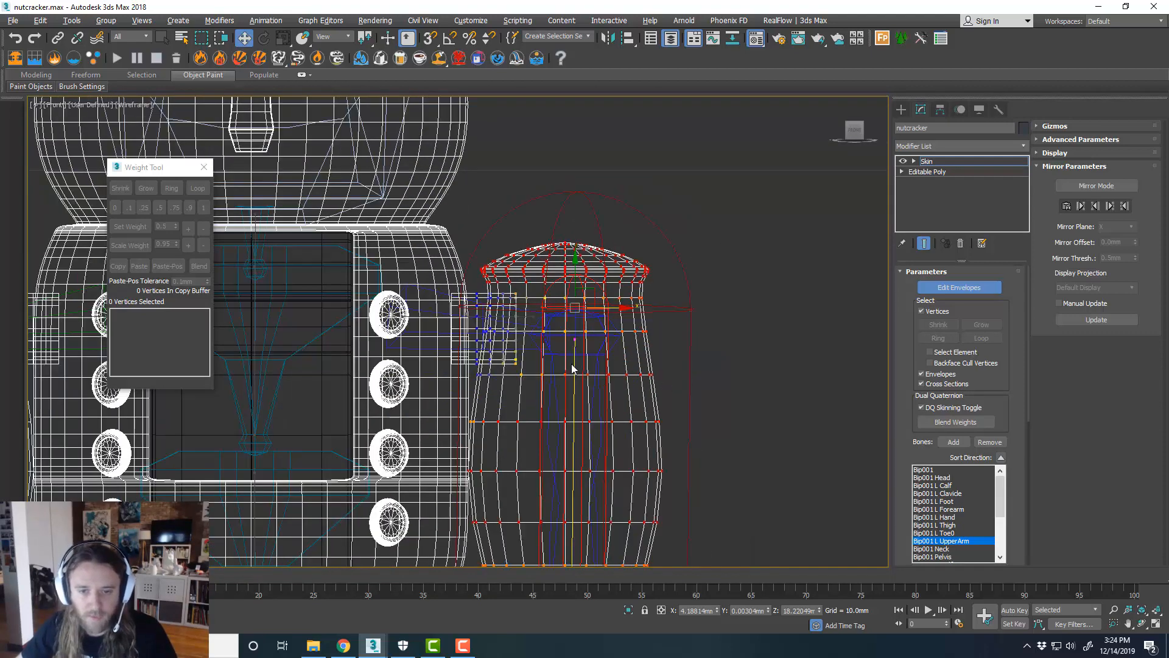
{"action": "scroll", "coordinate": [614, 379], "scroll_direction": "down", "scroll_amount": 2}
{"action": "middle_click_drag", "start_coordinate": [616, 406], "coordinate": [617, 298]}
{"action": "key", "text": "alt+w"}
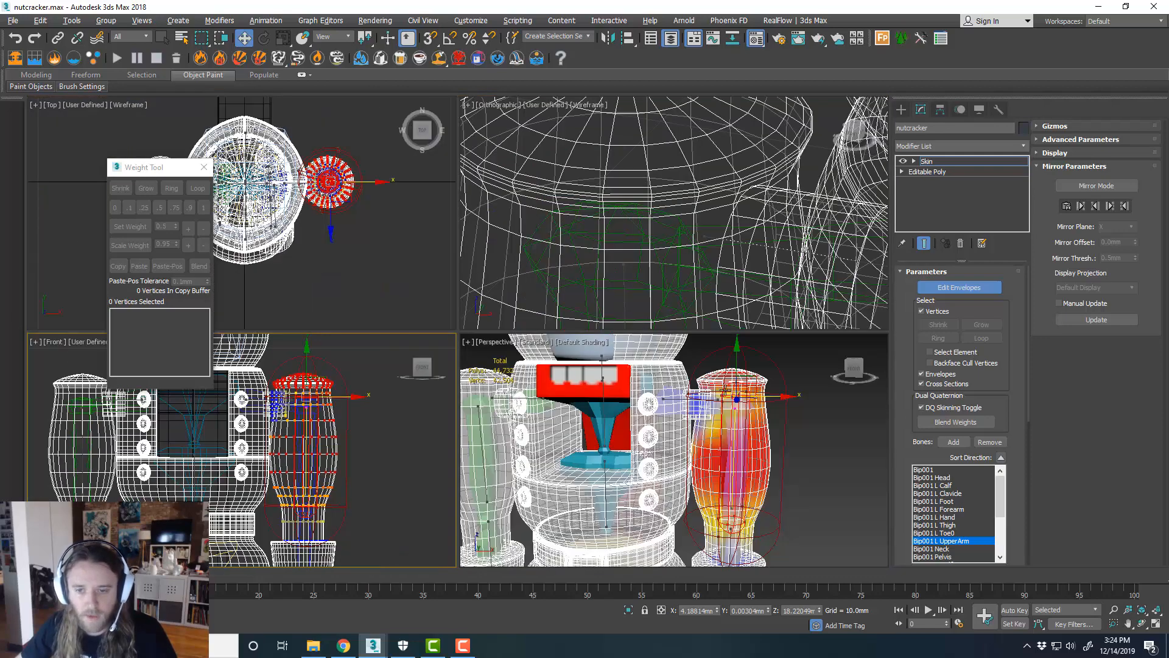
{"action": "left_click", "coordinate": [717, 375]}
{"action": "key", "text": "alt+w"}
{"action": "middle_click_drag", "start_coordinate": [716, 371], "coordinate": [682, 343]}
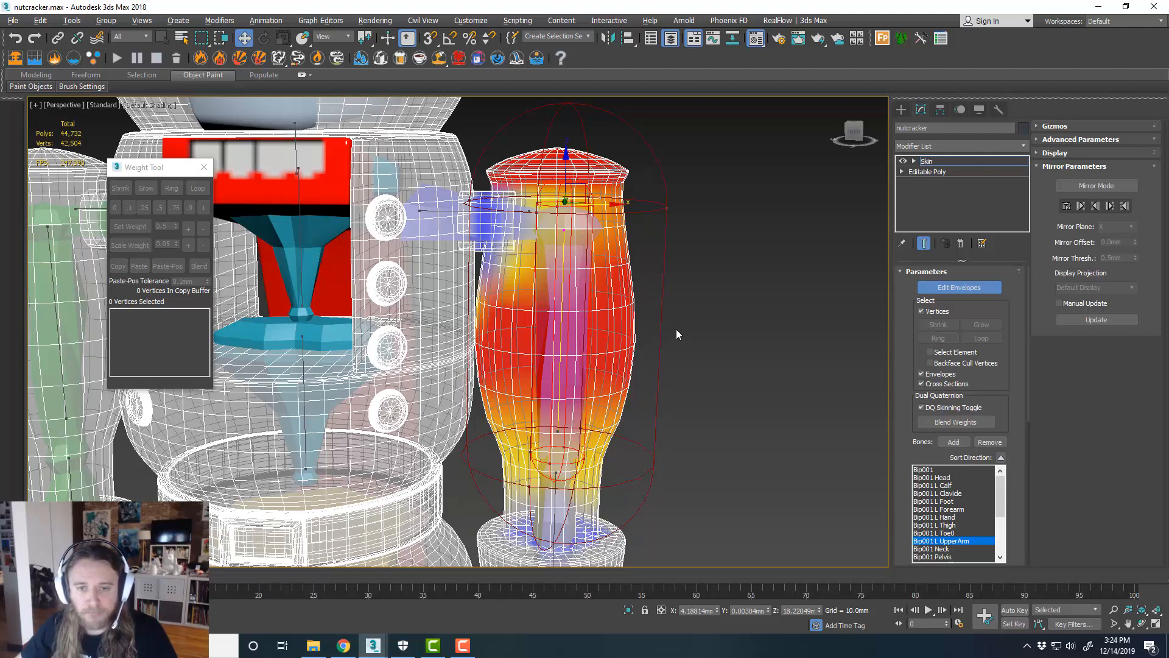
{"action": "scroll", "coordinate": [673, 345], "scroll_direction": "down", "scroll_amount": 5}
{"action": "scroll", "coordinate": [627, 381], "scroll_direction": "up", "scroll_amount": 4}
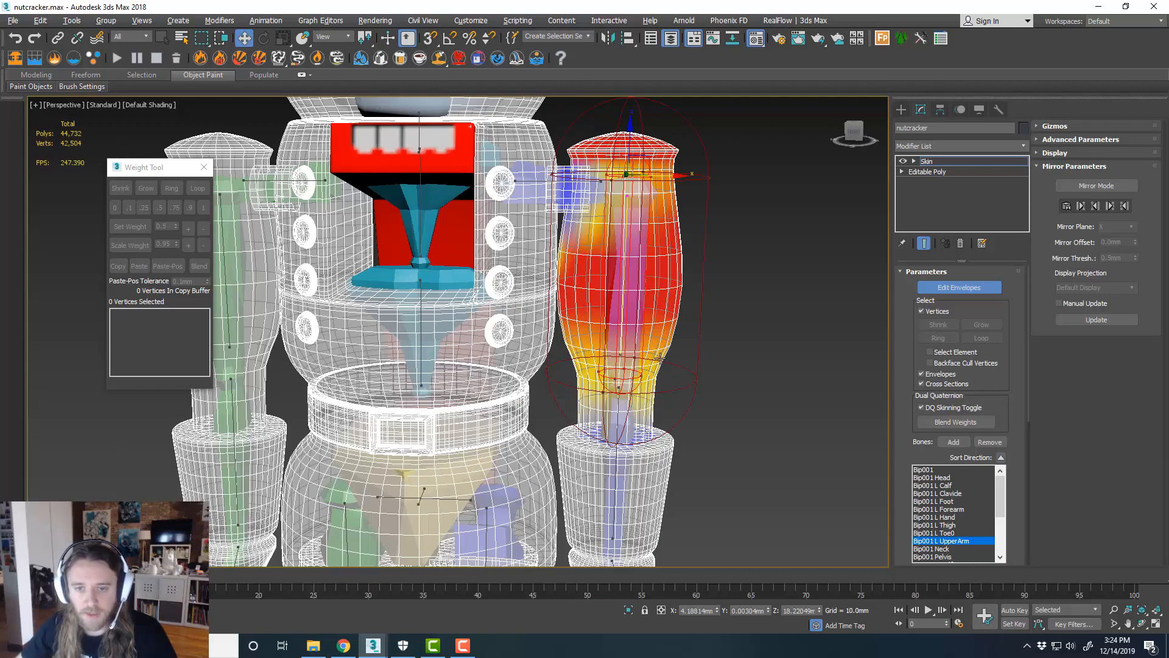
{"action": "scroll", "coordinate": [670, 359], "scroll_direction": "up", "scroll_amount": 5}
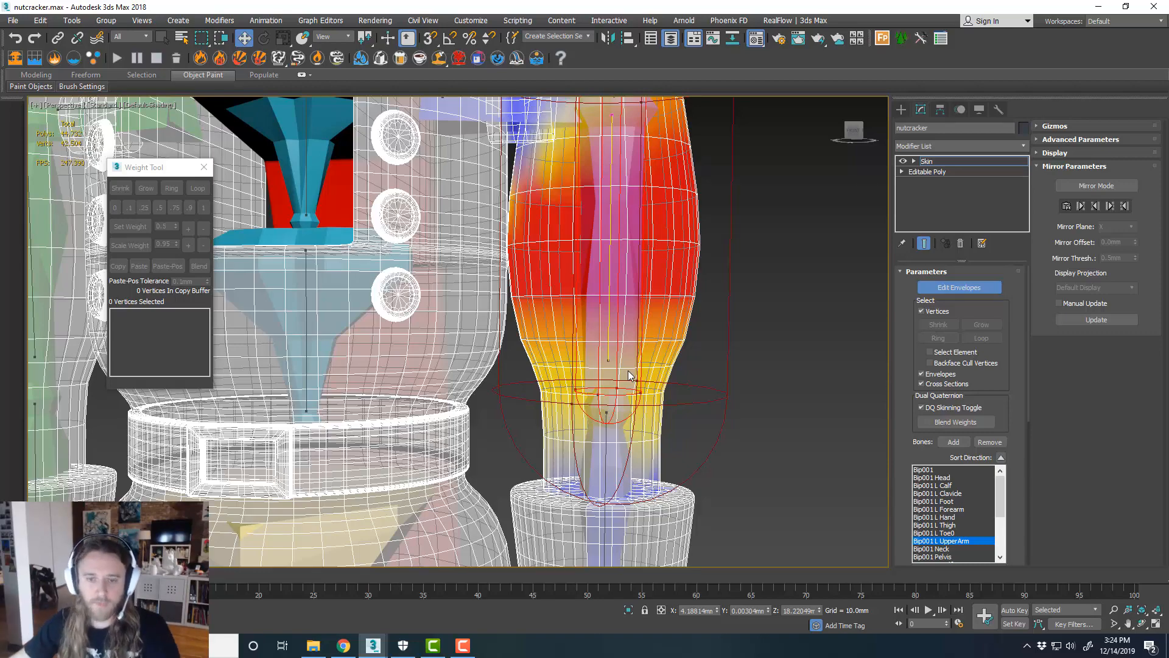
Select the left clavicle's envelope at the shoulder peg to display its weight colours
{"action": "scroll", "coordinate": [629, 361], "scroll_direction": "down", "scroll_amount": 2}
{"action": "scroll", "coordinate": [676, 347], "scroll_direction": "up", "scroll_amount": 4}
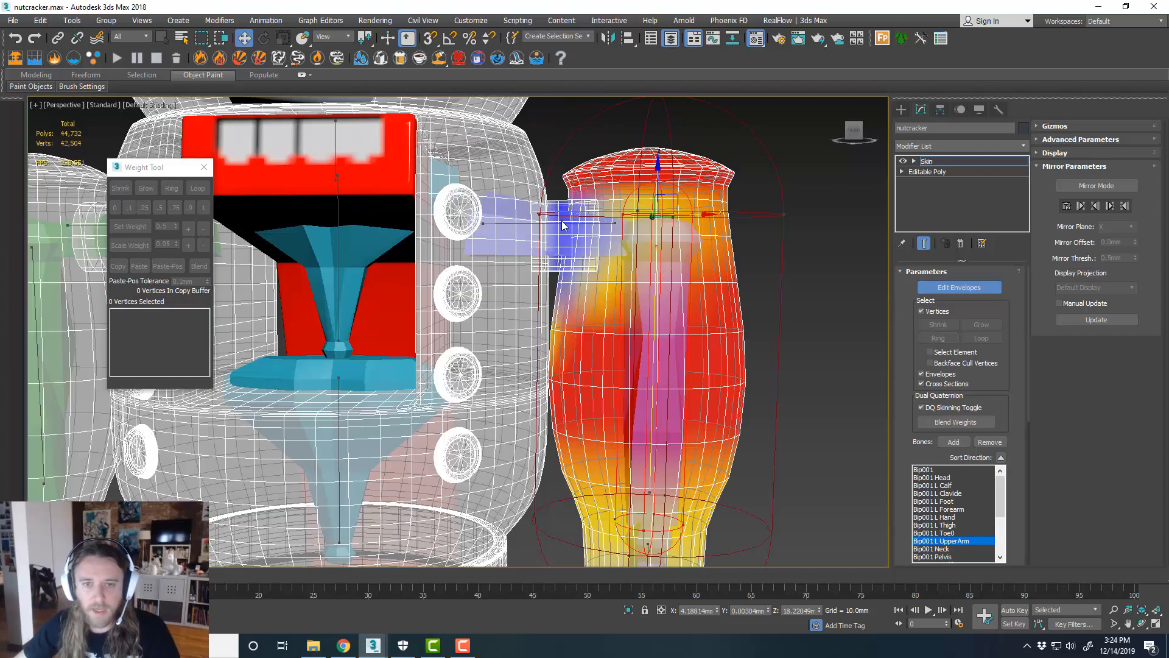
{"action": "left_click", "coordinate": [562, 225]}
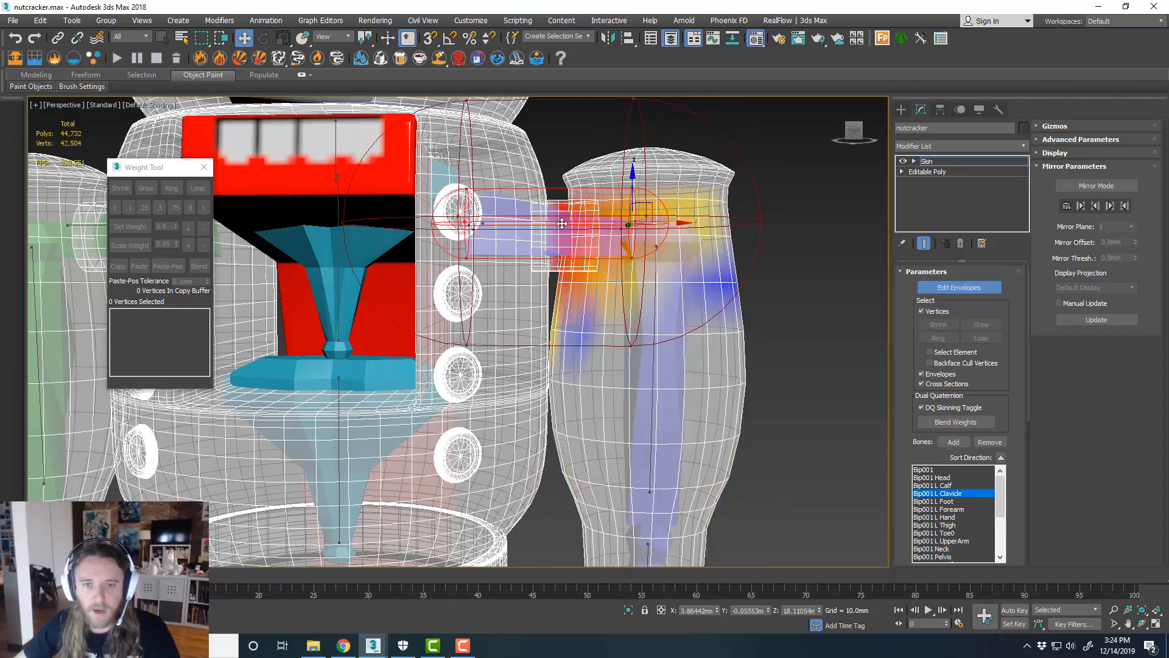
{"action": "scroll", "coordinate": [575, 213], "scroll_direction": "up", "scroll_amount": 3}
{"action": "mouse_move", "coordinate": [576, 213]}
{"action": "middle_mouse_down", "text": "alt"}
{"action": "mouse_move", "coordinate": [590, 226]}
{"action": "mouse_move", "coordinate": [578, 223]}
{"action": "middle_mouse_up", "text": "alt"}
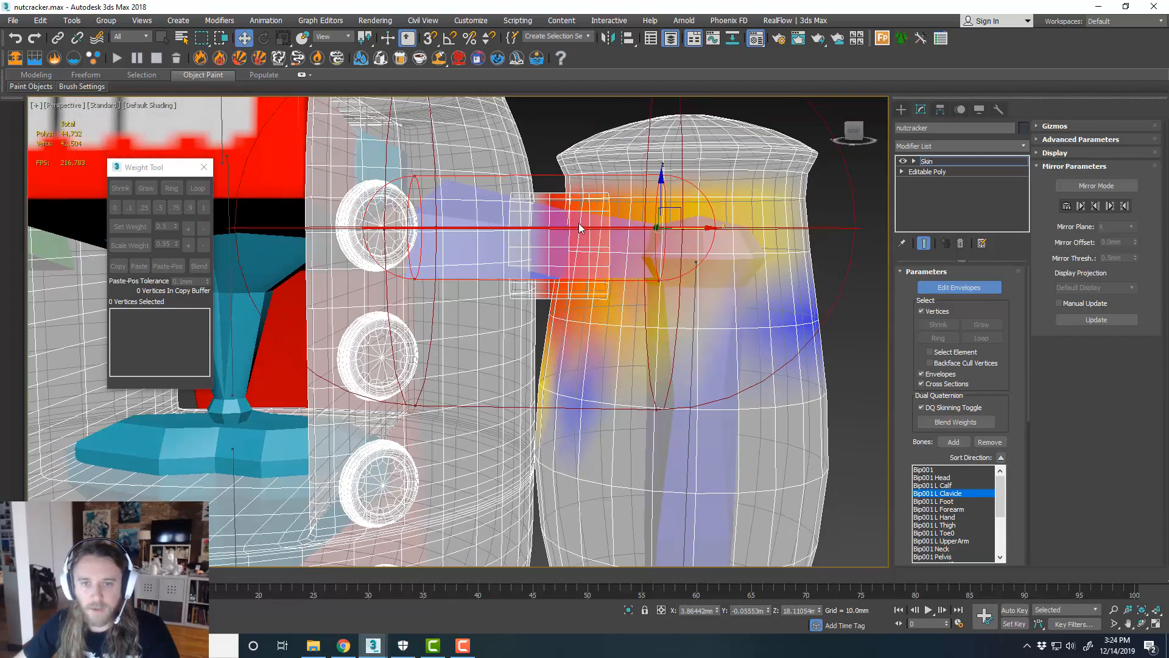
Examine the left clavicle's vertex weights around the shoulder peg and upper arm in the front wireframe view
{"action": "key", "text": "alt+w"}
{"action": "right_click", "coordinate": [386, 408]}
{"action": "key", "text": "alt+w"}
{"action": "scroll", "coordinate": [566, 252], "scroll_direction": "up", "scroll_amount": 5}
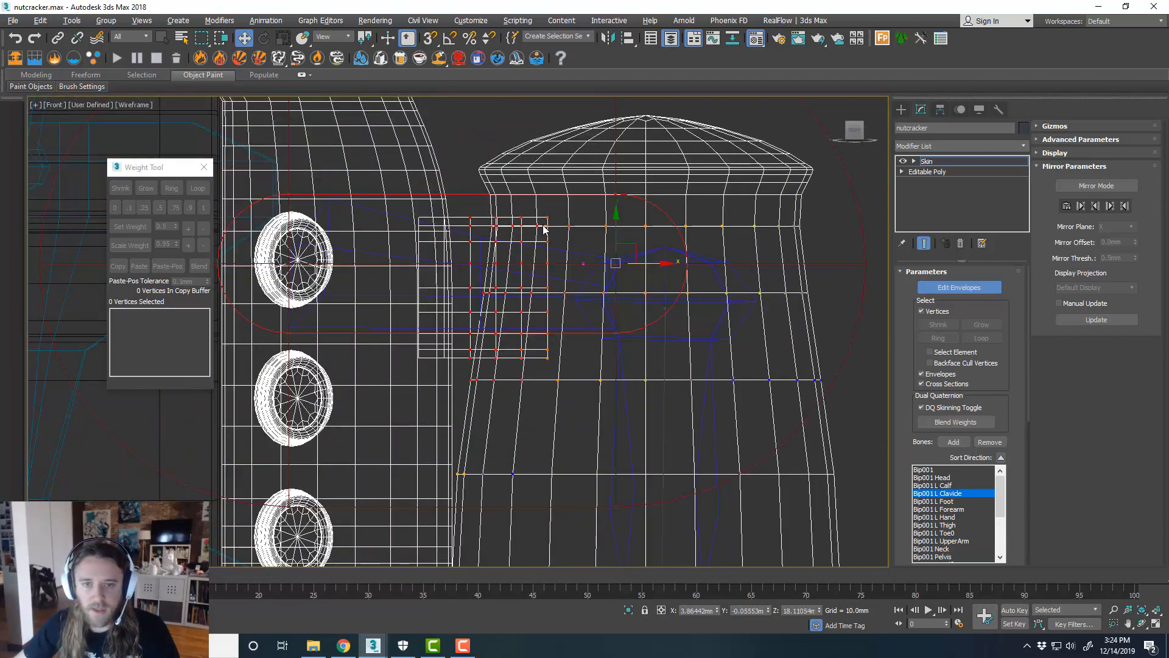
{"action": "scroll", "coordinate": [565, 251], "scroll_direction": "down", "scroll_amount": 2}
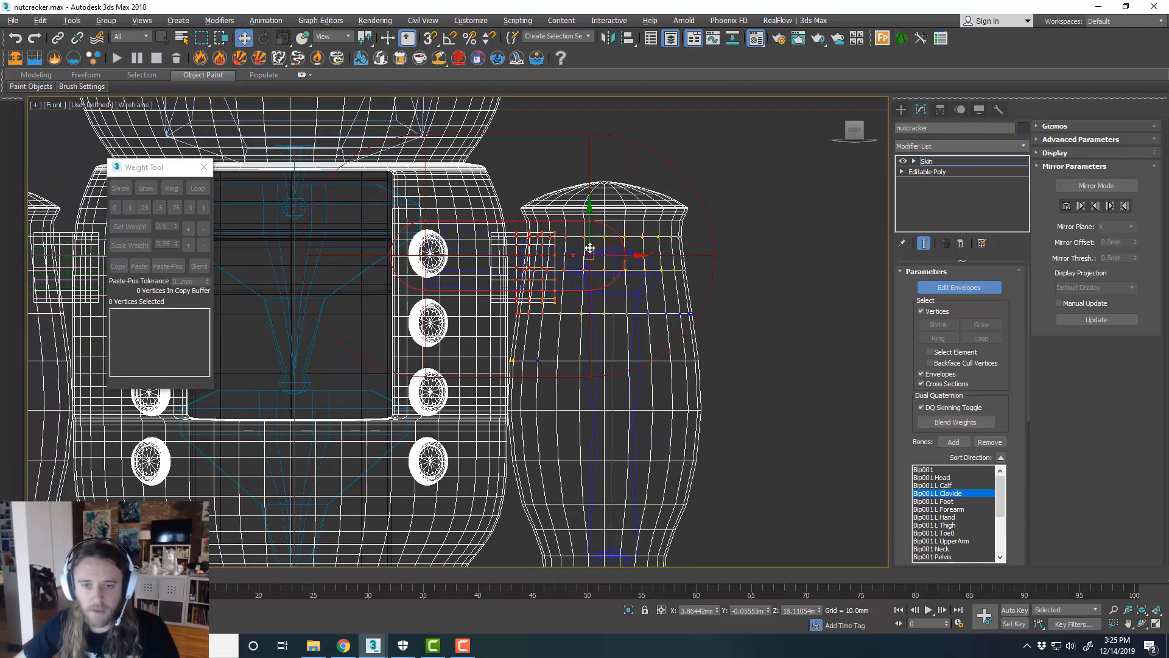
{"action": "scroll", "coordinate": [529, 251], "scroll_direction": "up", "scroll_amount": 2}
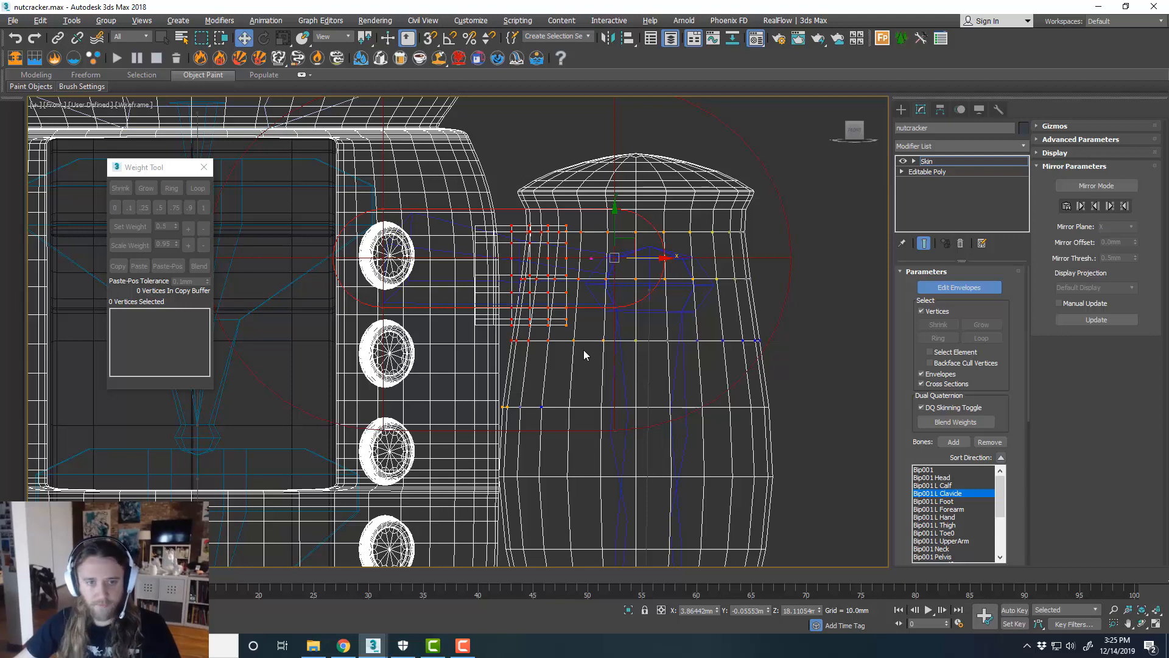
{"action": "scroll", "coordinate": [593, 347], "scroll_direction": "down", "scroll_amount": 1}
{"action": "scroll", "coordinate": [674, 334], "scroll_direction": "down", "scroll_amount": 2}
{"action": "scroll", "coordinate": [683, 320], "scroll_direction": "down", "scroll_amount": 4}
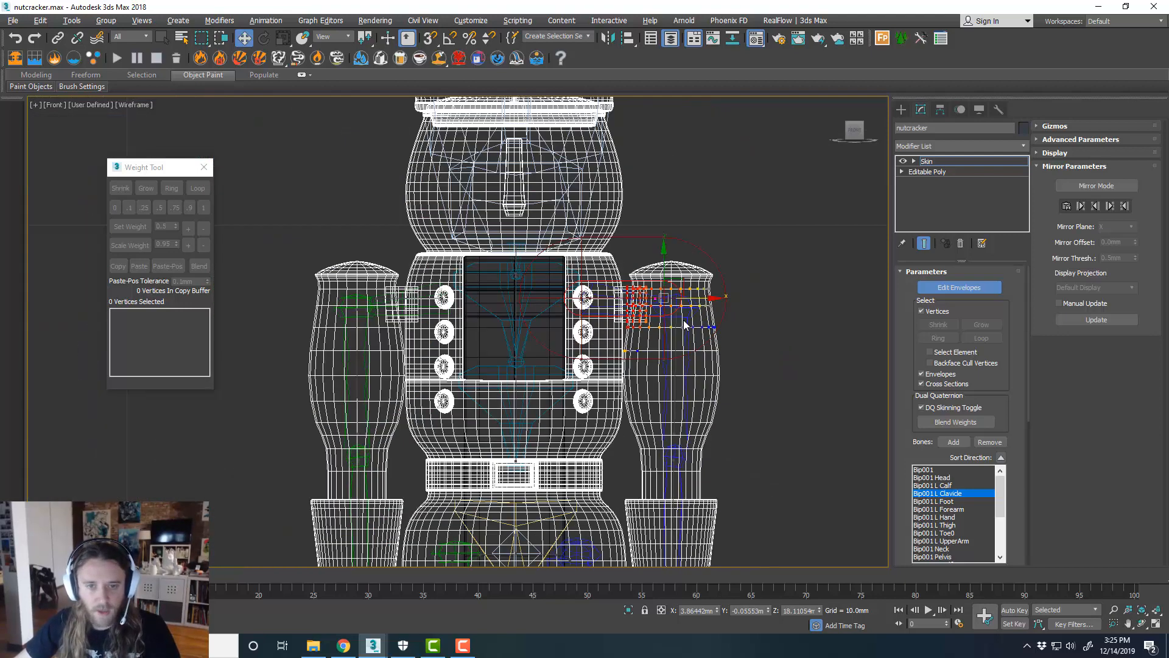
{"action": "middle_click_drag", "start_coordinate": [705, 323], "coordinate": [676, 313]}
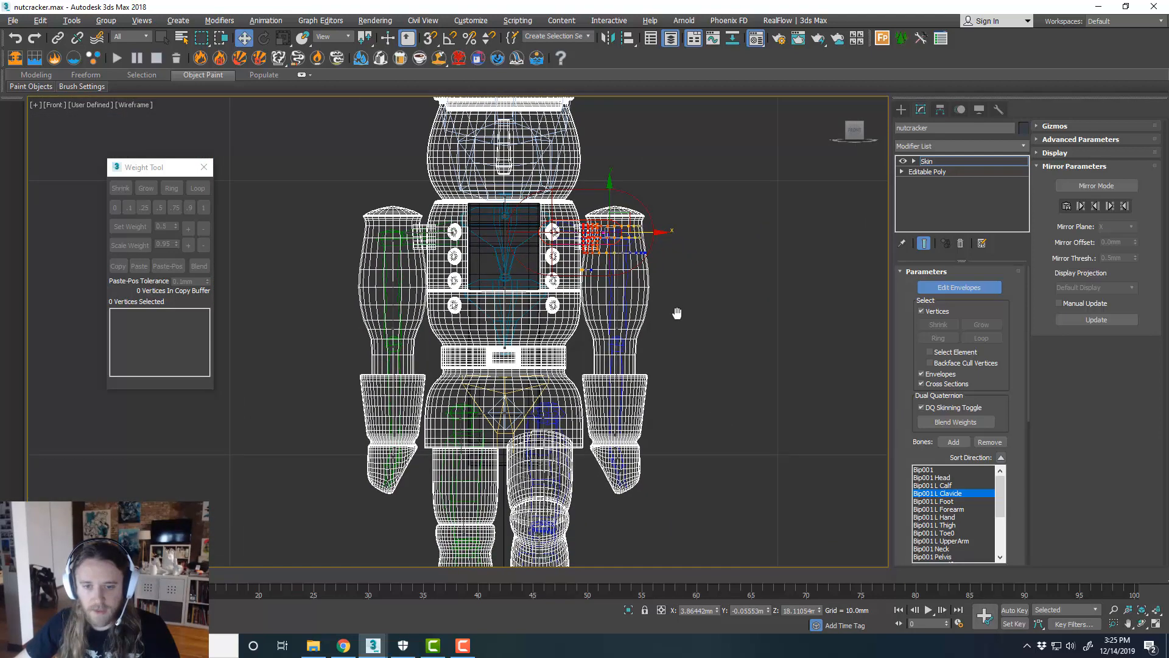
Leave envelope editing and undo the test moves so the raised left leg returns to its standing pose
{"action": "key", "text": "alt+w"}
{"action": "left_click", "coordinate": [700, 374]}
{"action": "key", "text": "alt+w"}
{"action": "key", "text": "z"}
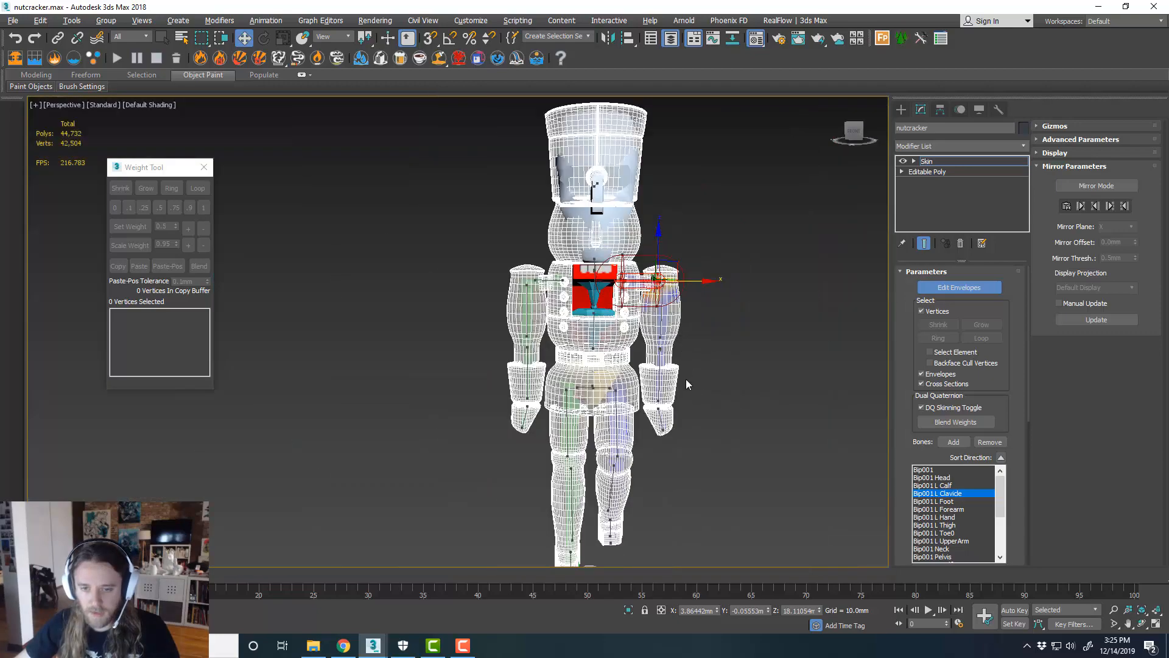
{"action": "scroll", "coordinate": [690, 396], "scroll_direction": "up", "scroll_amount": 3}
{"action": "left_click", "coordinate": [960, 291]}
{"action": "middle_click_drag", "start_coordinate": [750, 337], "coordinate": [734, 316]}
{"action": "key", "text": "ctrl+z"}
{"action": "key", "text": "ctrl+z"}
{"action": "key", "text": "ctrl+z"}
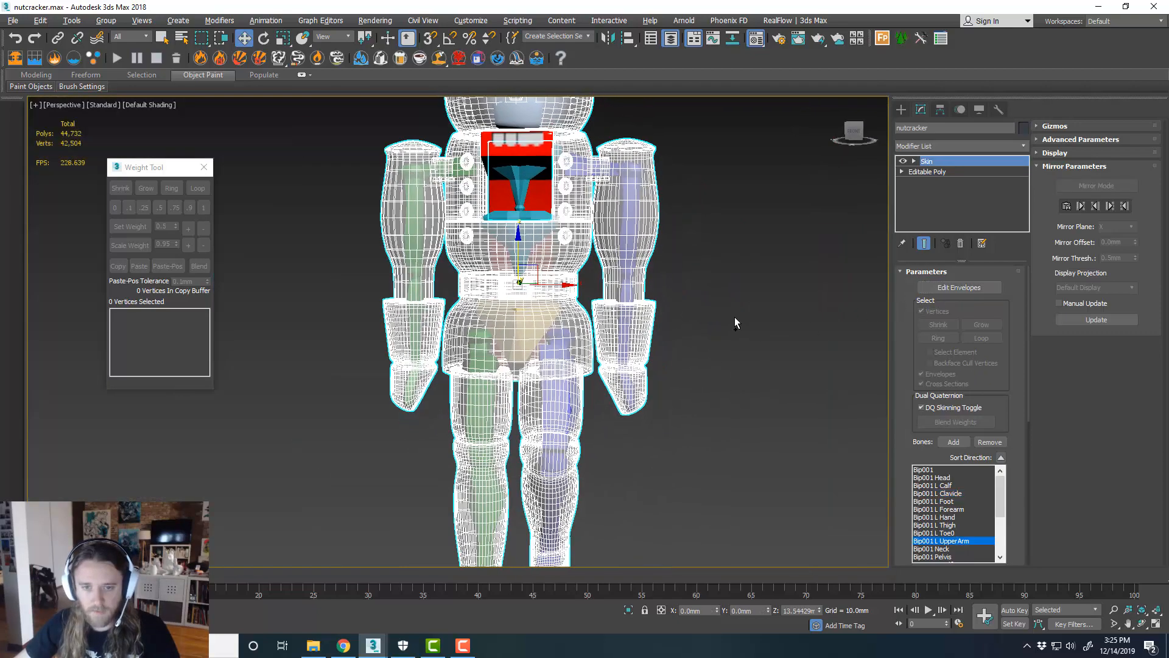
{"action": "key", "text": "ctrl+z"}
{"action": "key", "text": "ctrl+z"}
Resume envelope editing on the nutcracker's Skin, turn on Mirror Mode and paste the green bones to the blue bones
{"action": "scroll", "coordinate": [730, 314], "scroll_direction": "down", "scroll_amount": 4}
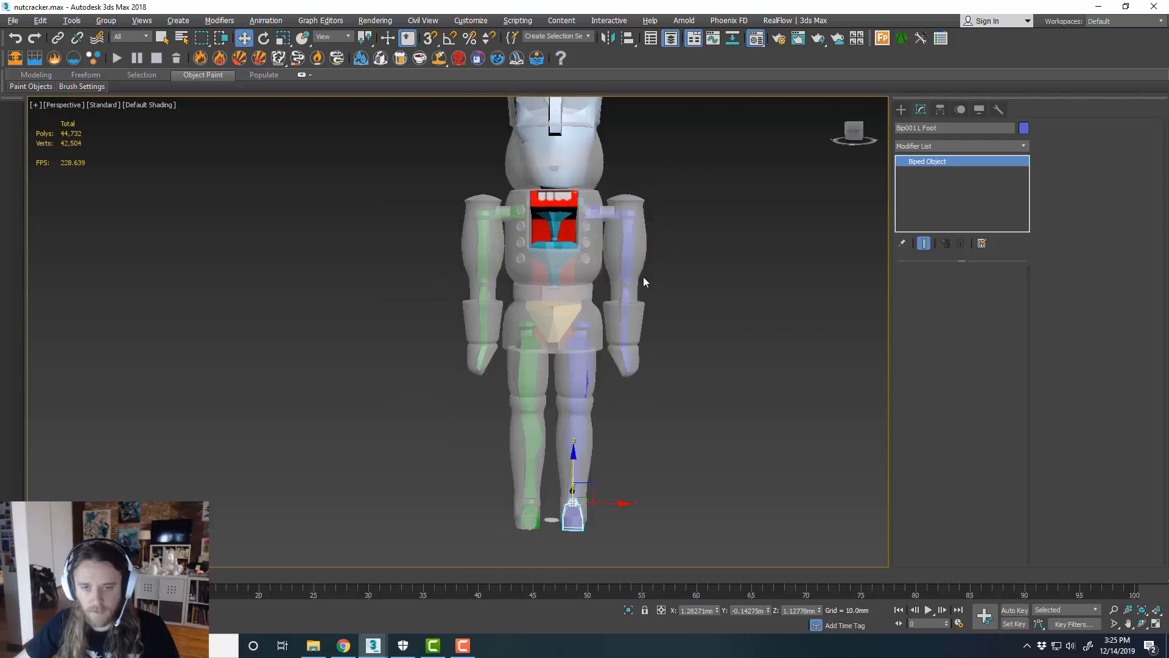
{"action": "middle_click_drag", "start_coordinate": [643, 276], "coordinate": [640, 298]}
{"action": "scroll", "coordinate": [644, 304], "scroll_direction": "up", "scroll_amount": 4}
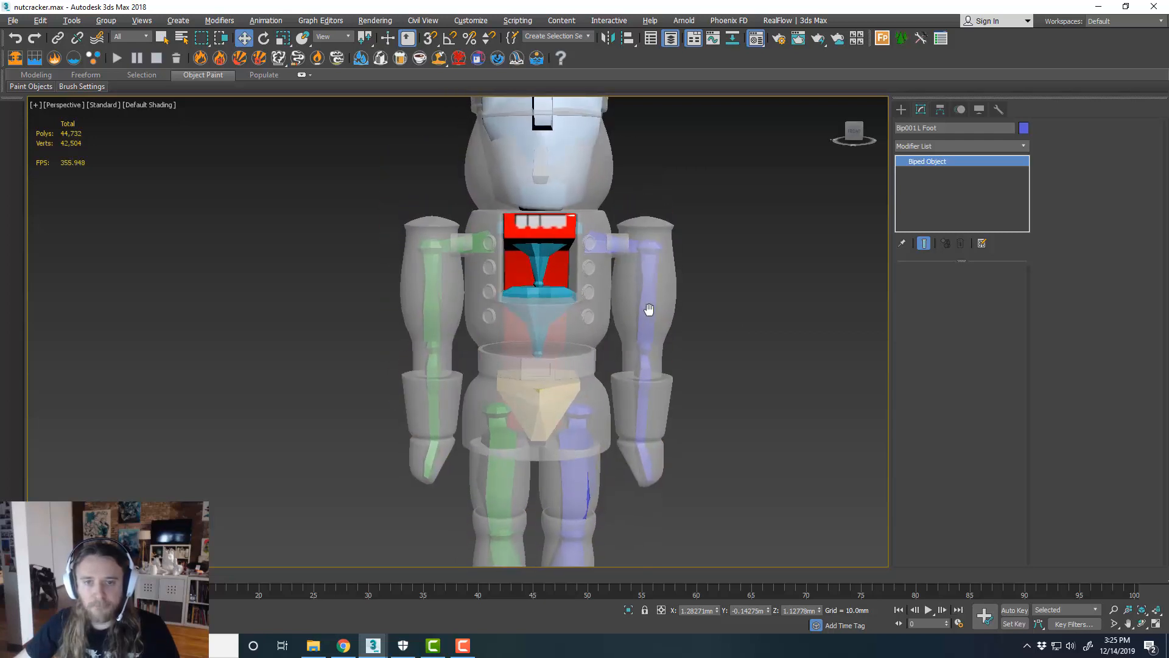
{"action": "left_click", "coordinate": [648, 292]}
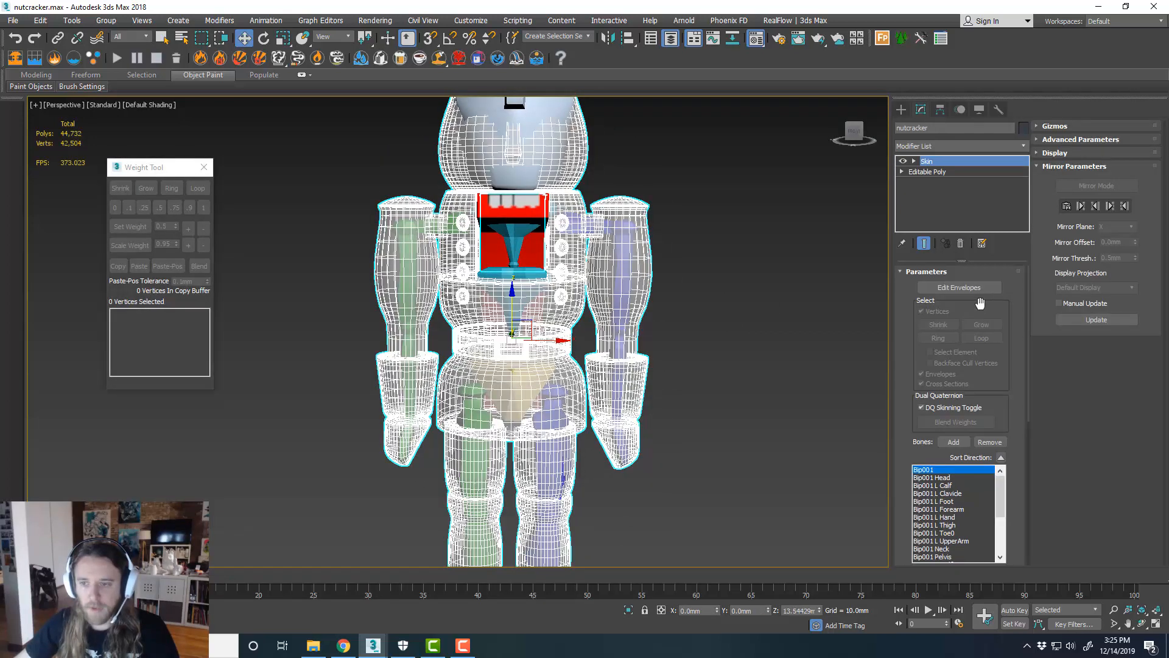
{"action": "left_click", "coordinate": [980, 291]}
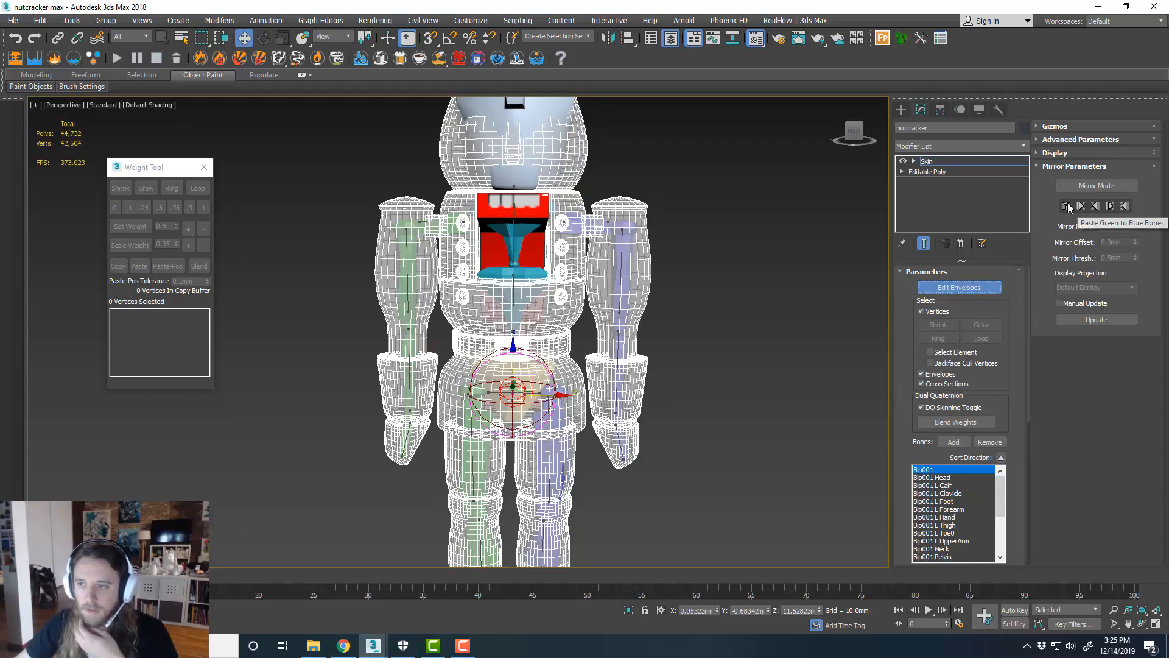
{"action": "left_click", "coordinate": [1077, 188]}
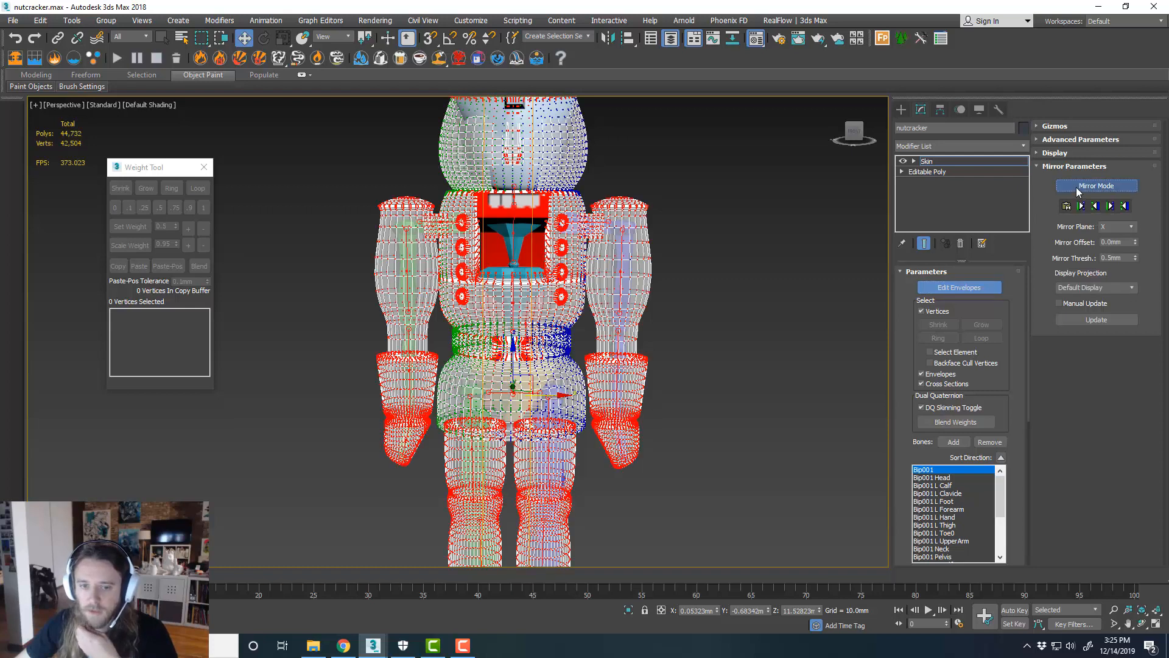
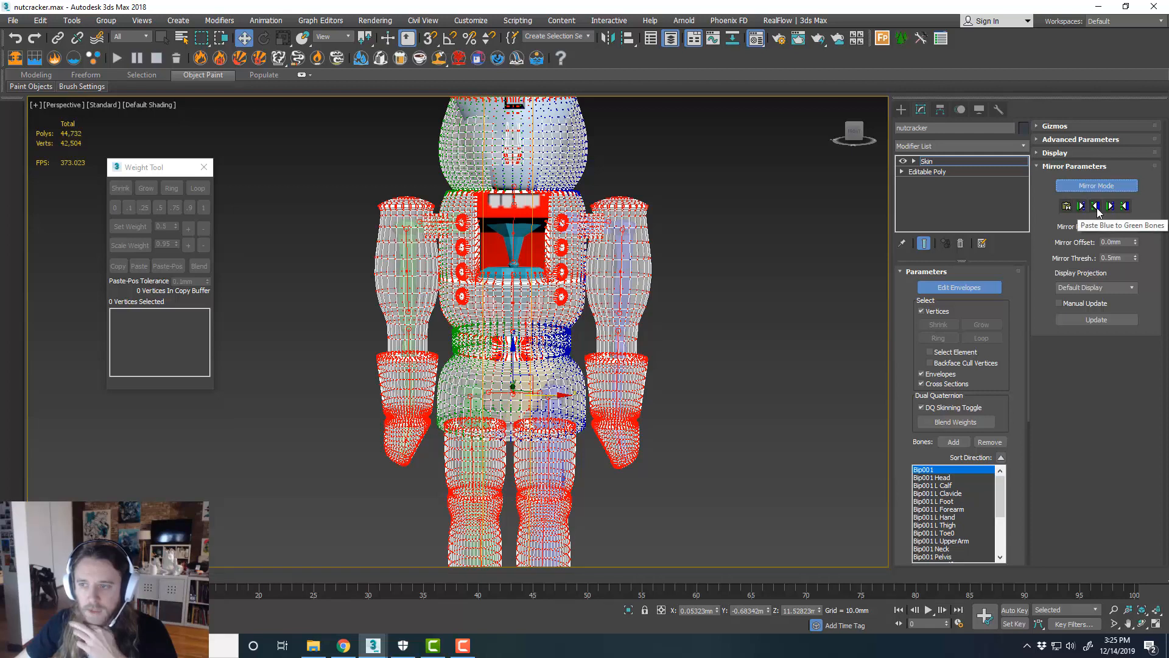
{"action": "left_click", "coordinate": [1082, 211]}
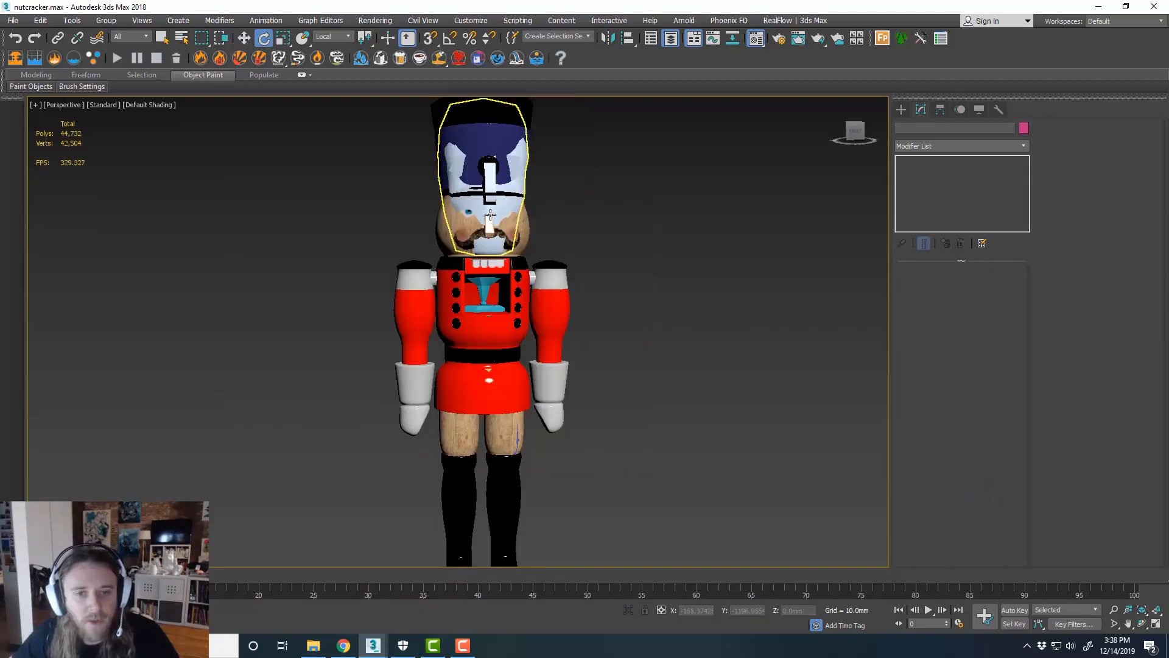
Select the nutcracker mesh and resume envelope editing on its Skin modifier
{"action": "scroll", "coordinate": [531, 221], "scroll_direction": "up", "scroll_amount": 3}
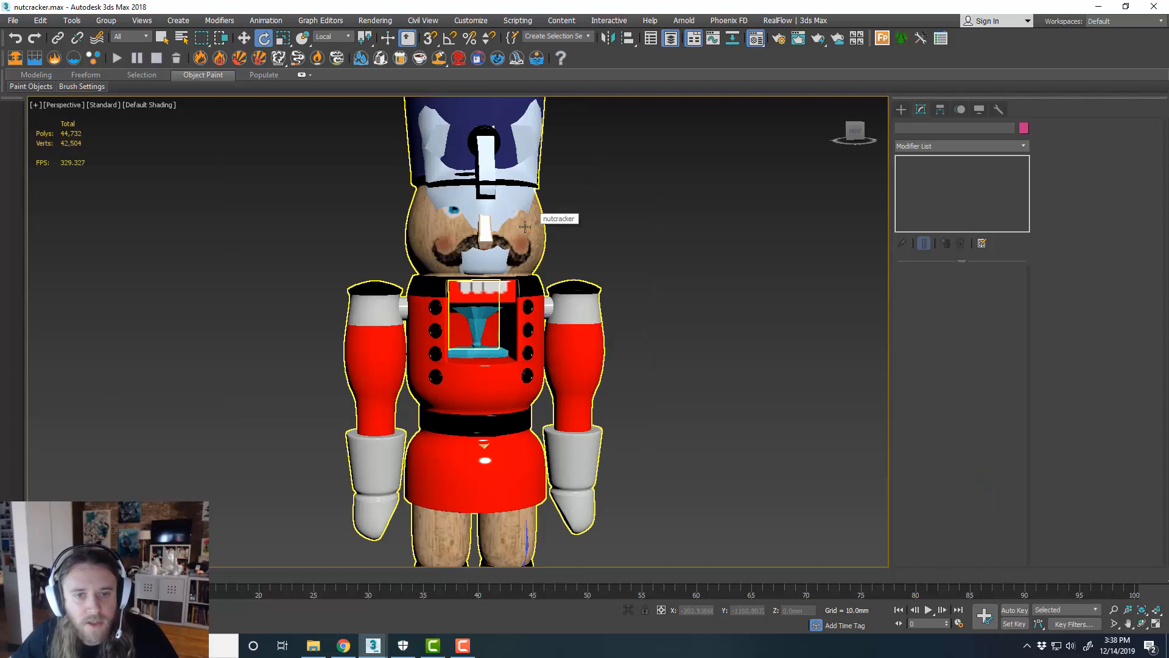
{"action": "scroll", "coordinate": [536, 222], "scroll_direction": "down", "scroll_amount": 3}
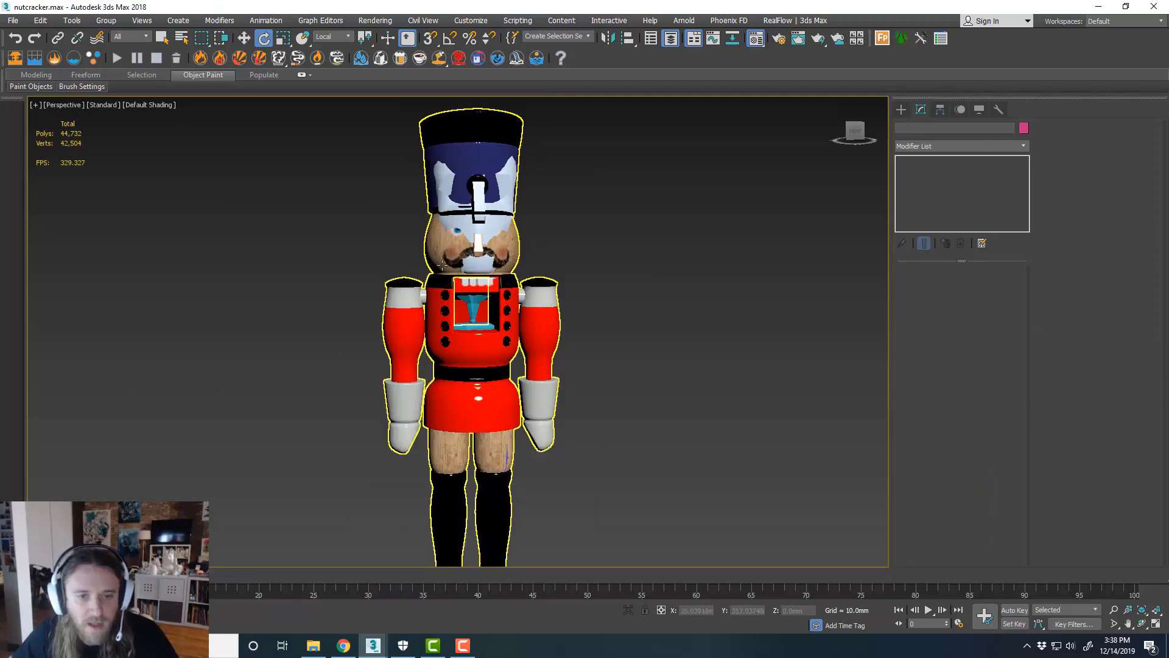
{"action": "scroll", "coordinate": [528, 401], "scroll_direction": "up", "scroll_amount": 3}
{"action": "left_click", "coordinate": [550, 346]}
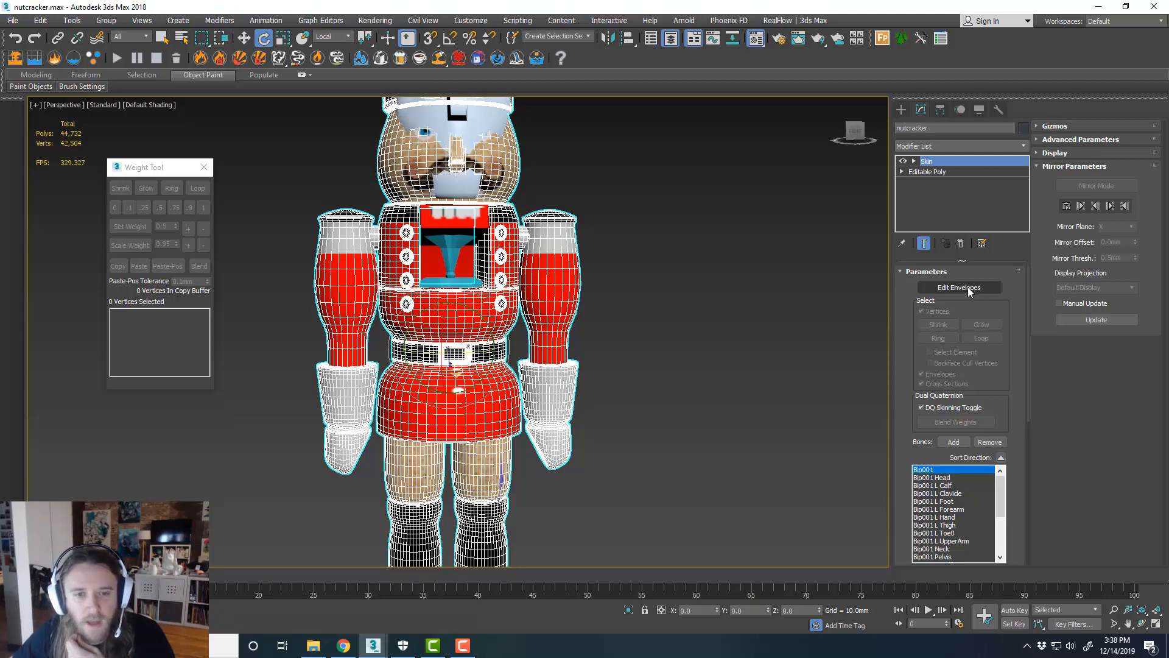
{"action": "middle_click_drag", "start_coordinate": [646, 251], "coordinate": [652, 309]}
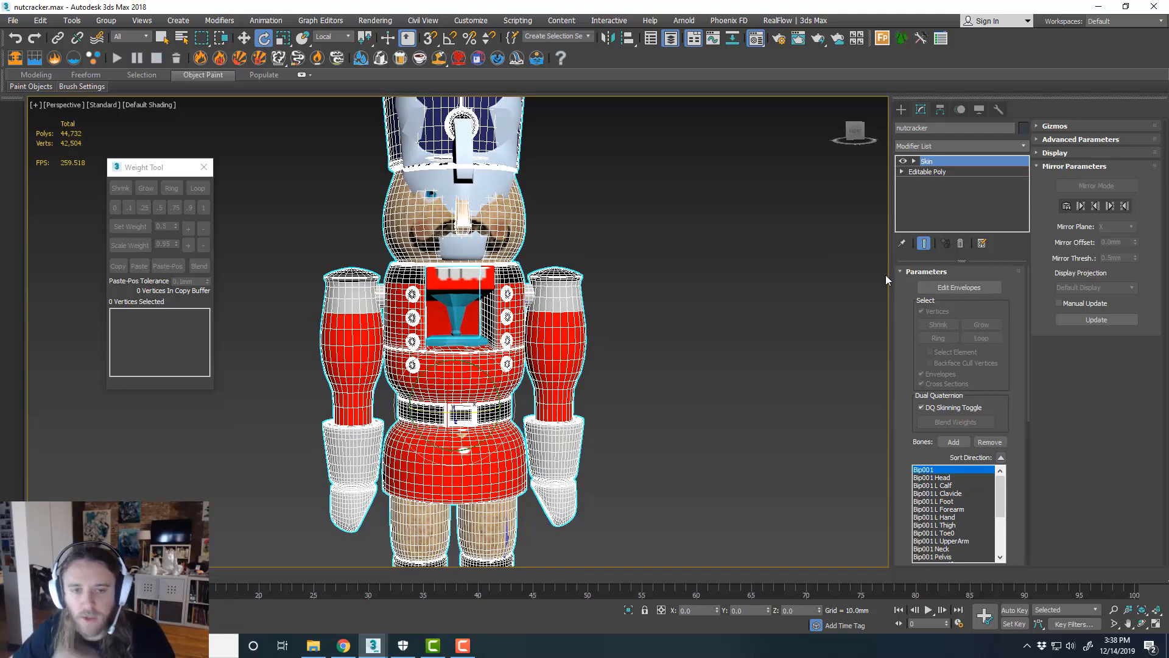
{"action": "left_click", "coordinate": [923, 286]}
Check a right shoulder peg vertex's weights and display the right clavicle's envelope before clearing the vertex selection
{"action": "scroll", "coordinate": [353, 297], "scroll_direction": "up", "scroll_amount": 3}
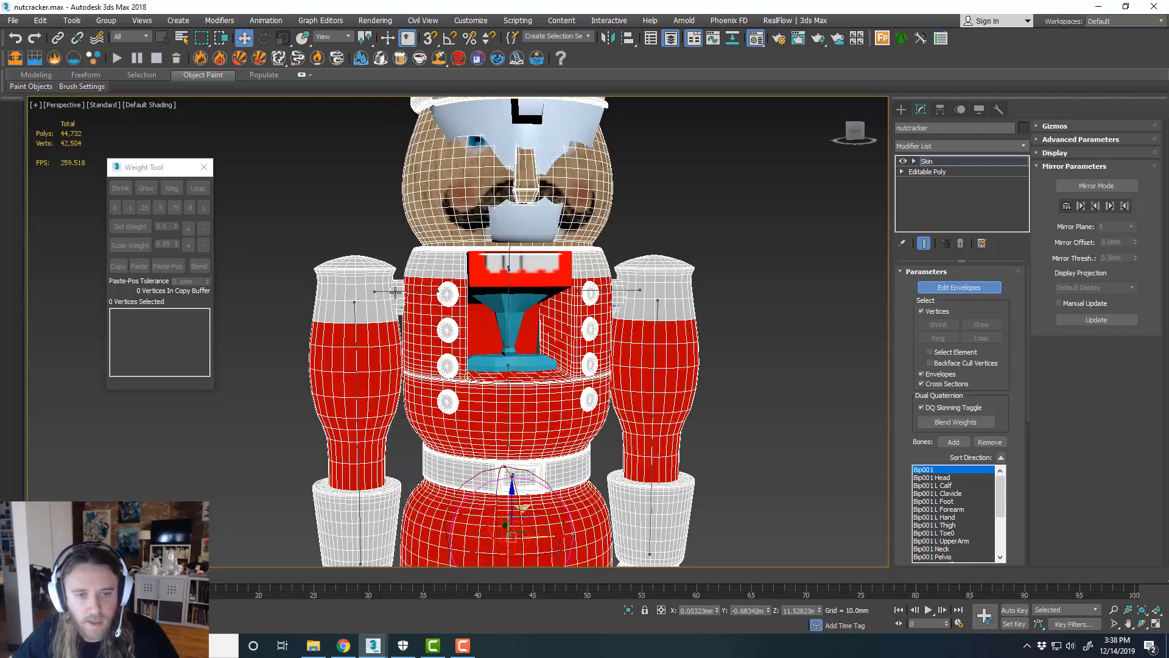
{"action": "left_click", "coordinate": [399, 292]}
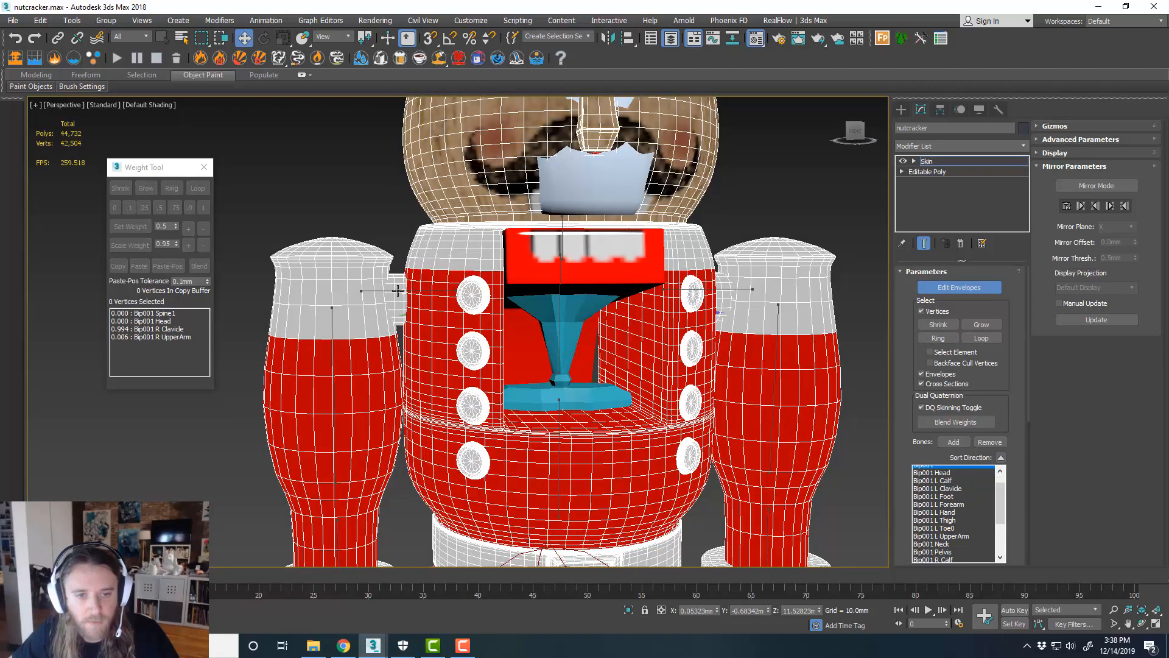
{"action": "left_click", "coordinate": [149, 329]}
{"action": "scroll", "coordinate": [404, 289], "scroll_direction": "down", "scroll_amount": 4}
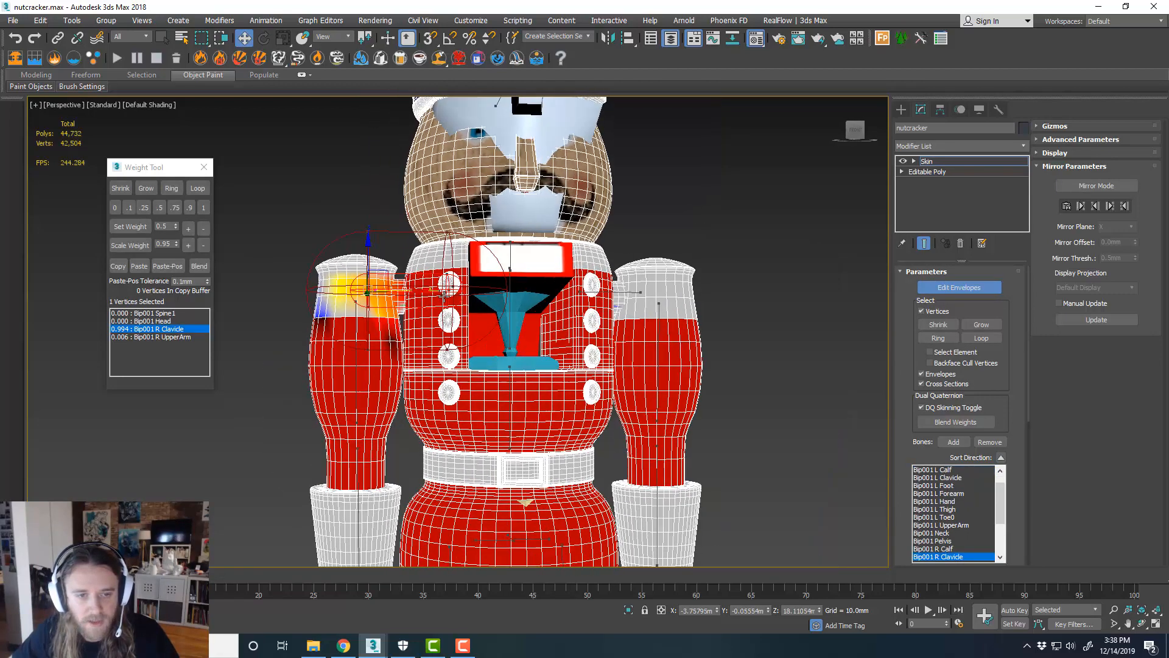
{"action": "left_click", "coordinate": [690, 317]}
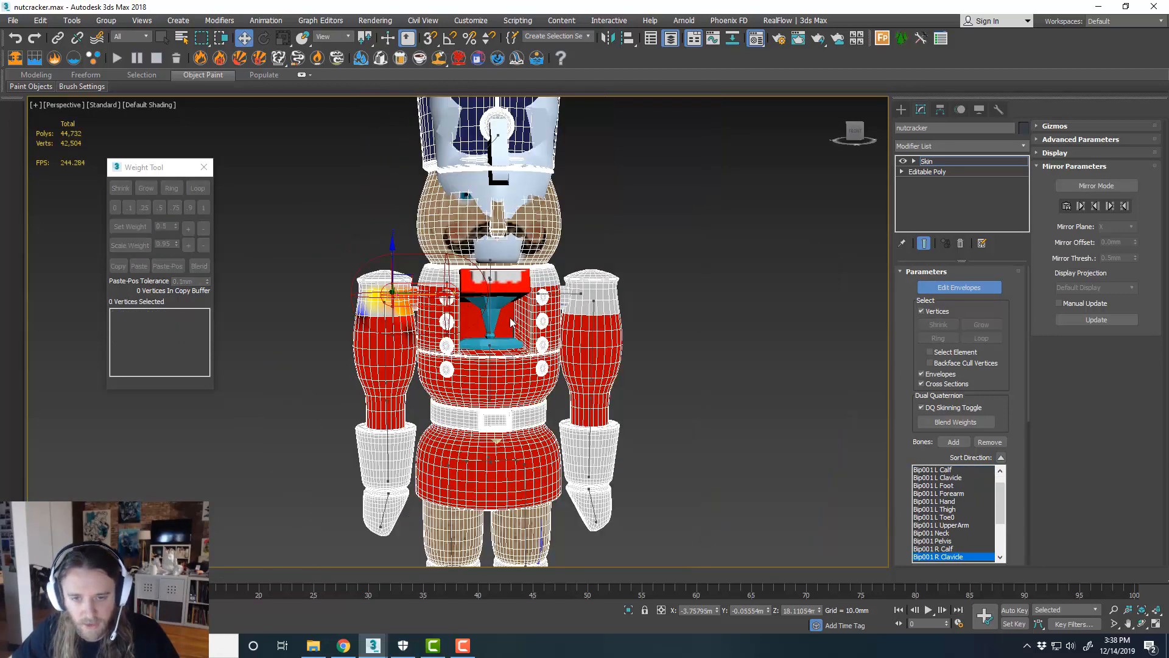
Leave envelope editing on the nutcracker and close the Weight Tool
{"action": "left_click", "coordinate": [933, 290]}
{"action": "scroll", "coordinate": [794, 304], "scroll_direction": "down", "scroll_amount": 4}
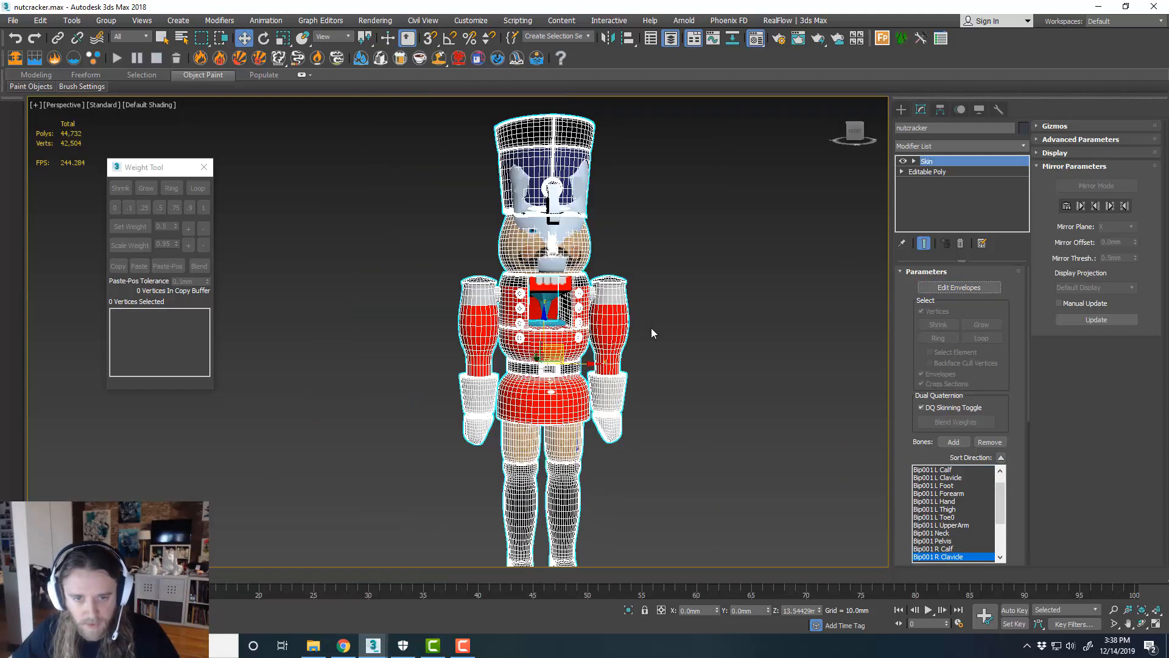
{"action": "left_click", "coordinate": [137, 39]}
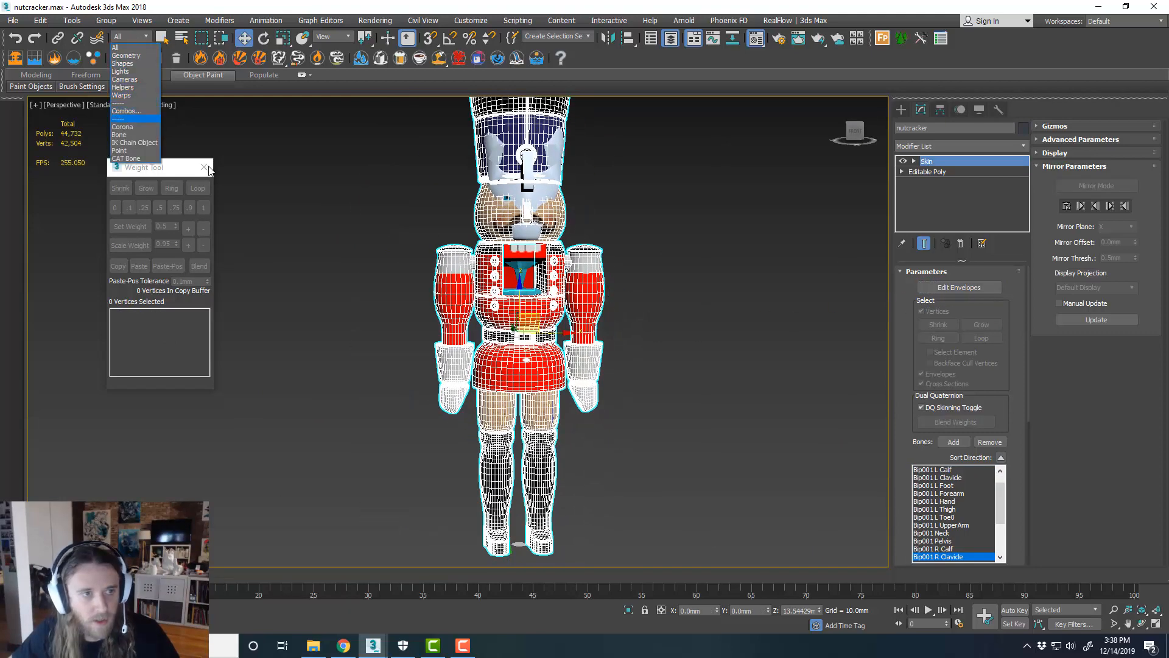
{"action": "left_click", "coordinate": [209, 169]}
{"action": "left_click", "coordinate": [206, 167]}
Restrict the selection filter to Bone
{"action": "left_click", "coordinate": [108, 21]}
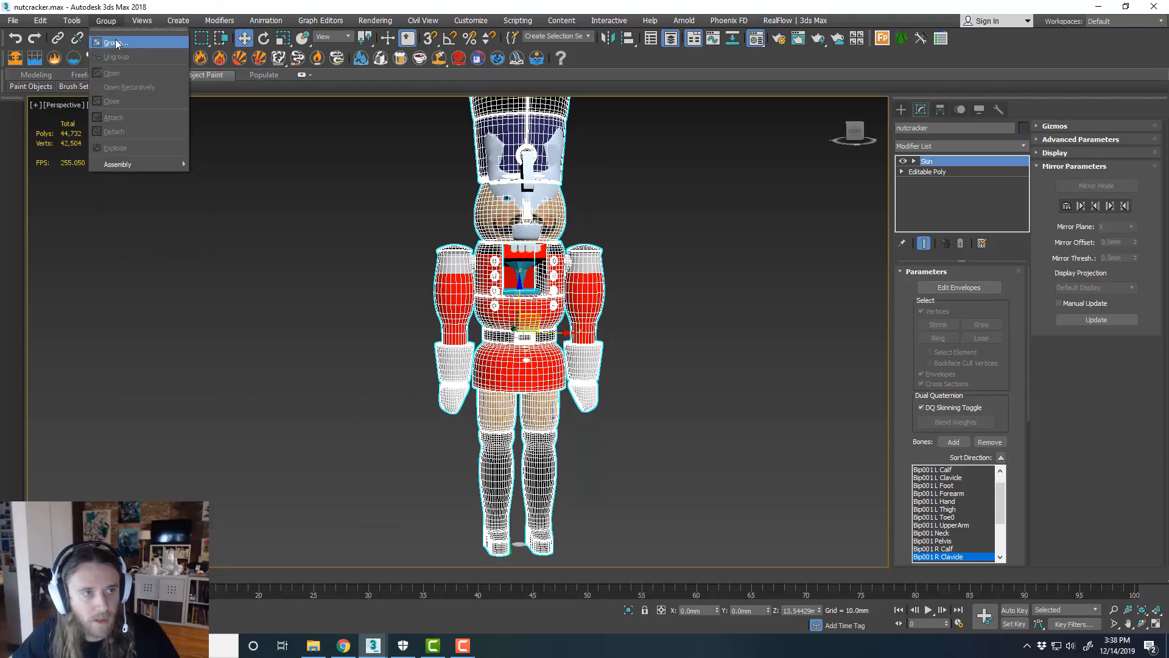
{"action": "left_click", "coordinate": [130, 36]}
{"action": "left_click", "coordinate": [130, 36]}
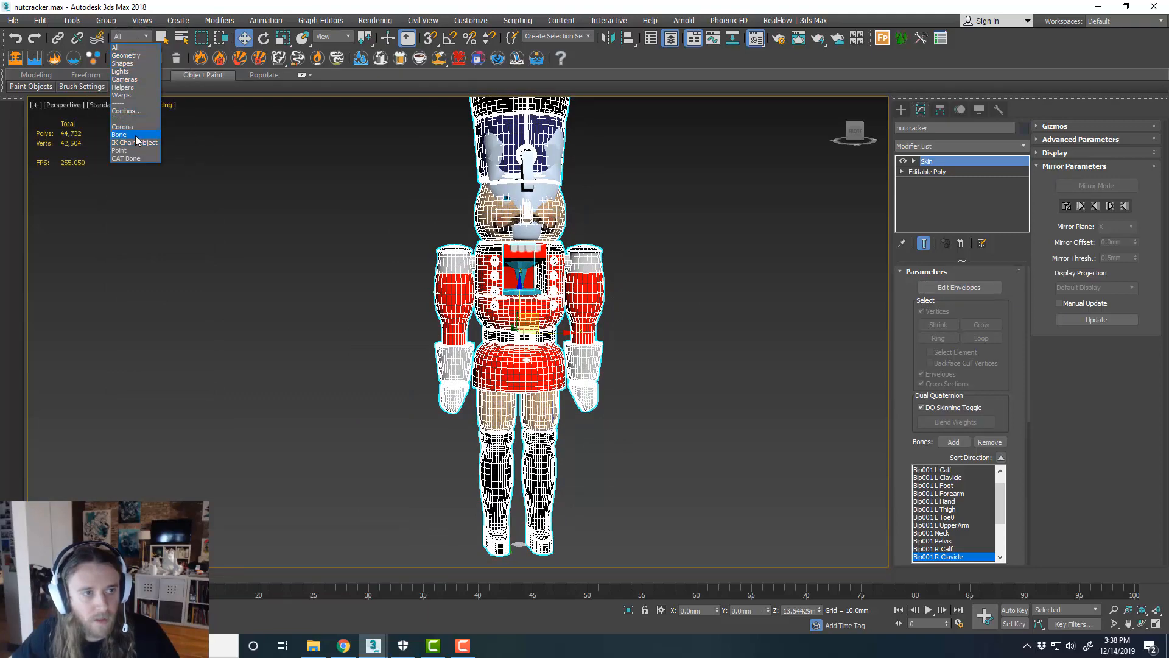
Limit selection to bones, then test the arm skinning by moving the biped's left hand bone up and outward and undo it
{"action": "left_click", "coordinate": [120, 135]}
{"action": "middle_click_drag", "start_coordinate": [603, 397], "coordinate": [591, 337]}
{"action": "left_click", "coordinate": [574, 338]}
{"action": "scroll", "coordinate": [581, 324], "scroll_direction": "up", "scroll_amount": 2}
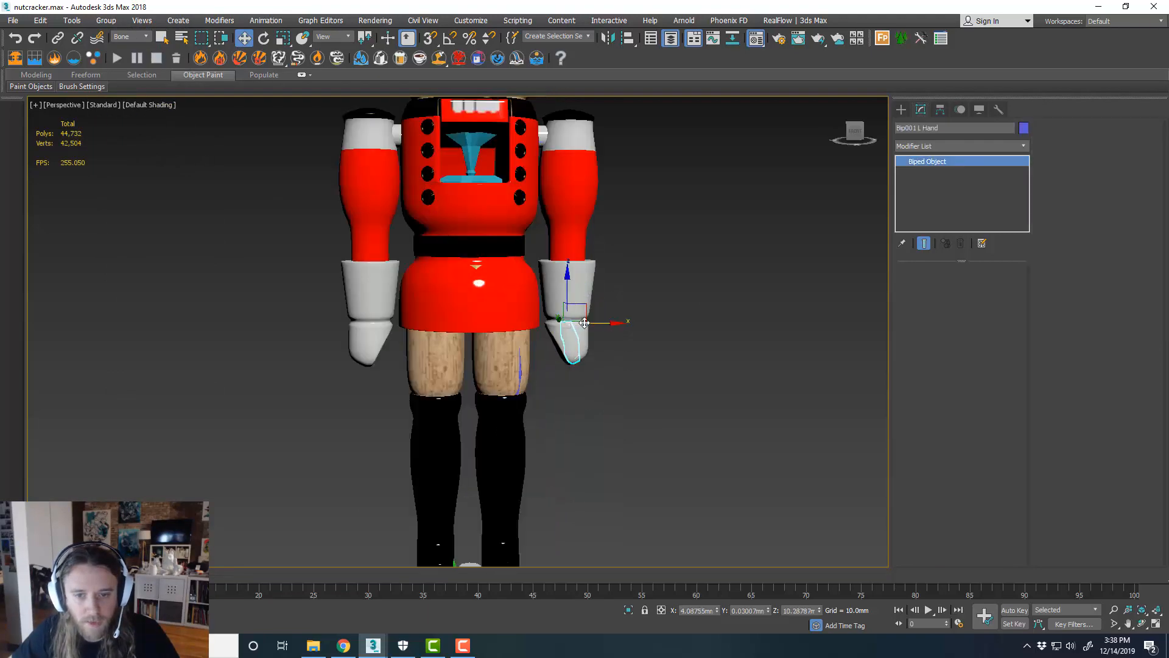
{"action": "left_click_drag", "start_coordinate": [584, 303], "coordinate": [635, 321]}
{"action": "key", "text": "e"}
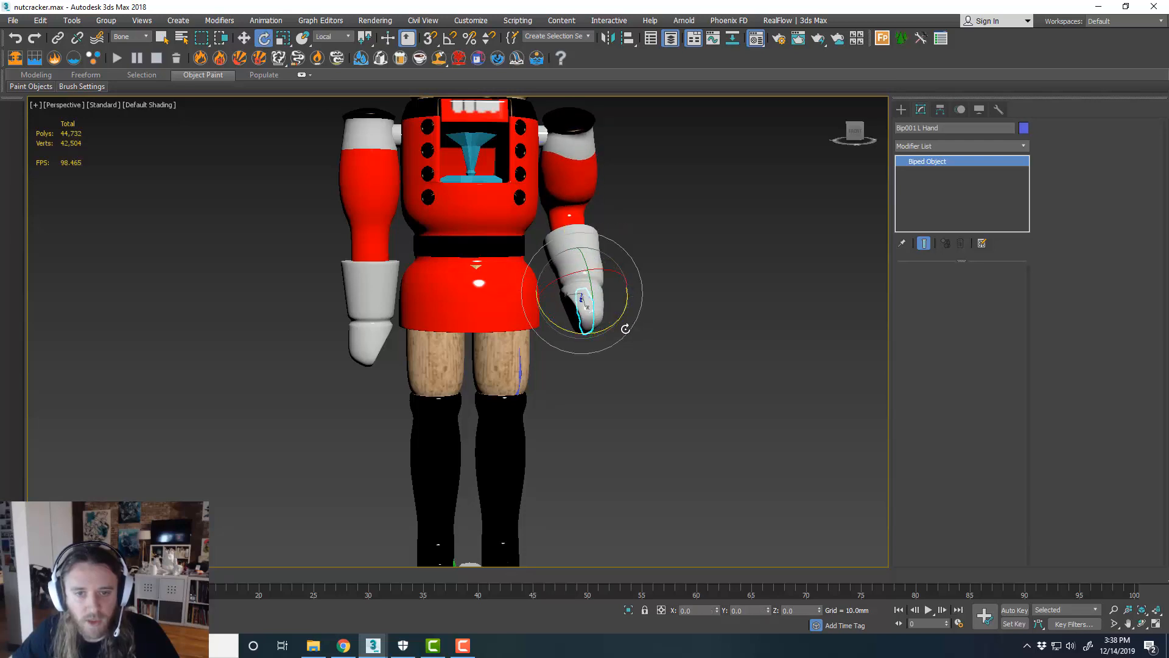
{"action": "key", "text": "ctrl+z"}
{"action": "key", "text": "ctrl+z"}
{"action": "middle_click_drag", "start_coordinate": [615, 243], "coordinate": [606, 313]}
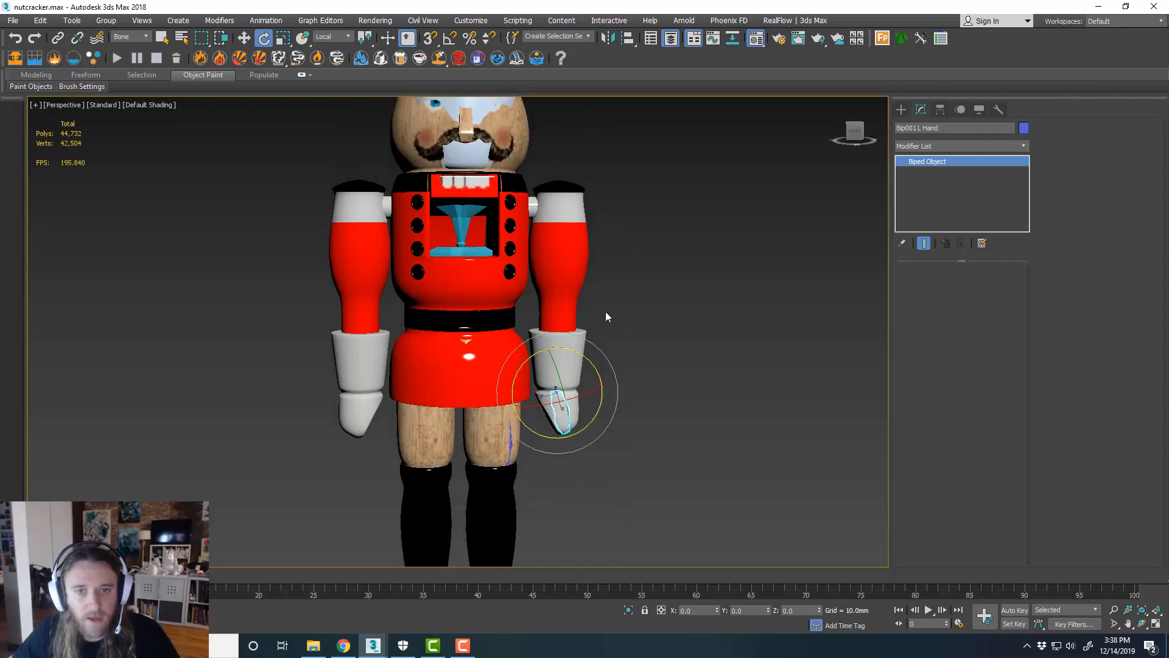
Test the torso skinning by rotating the upper spine bone, undo the rotation and clear the selection
{"action": "left_click", "coordinate": [494, 233]}
{"action": "mouse_move", "coordinate": [469, 221]}
{"action": "left_mouse_down"}
{"action": "mouse_move", "coordinate": [479, 239]}
{"action": "mouse_move", "coordinate": [486, 226]}
{"action": "left_mouse_up"}
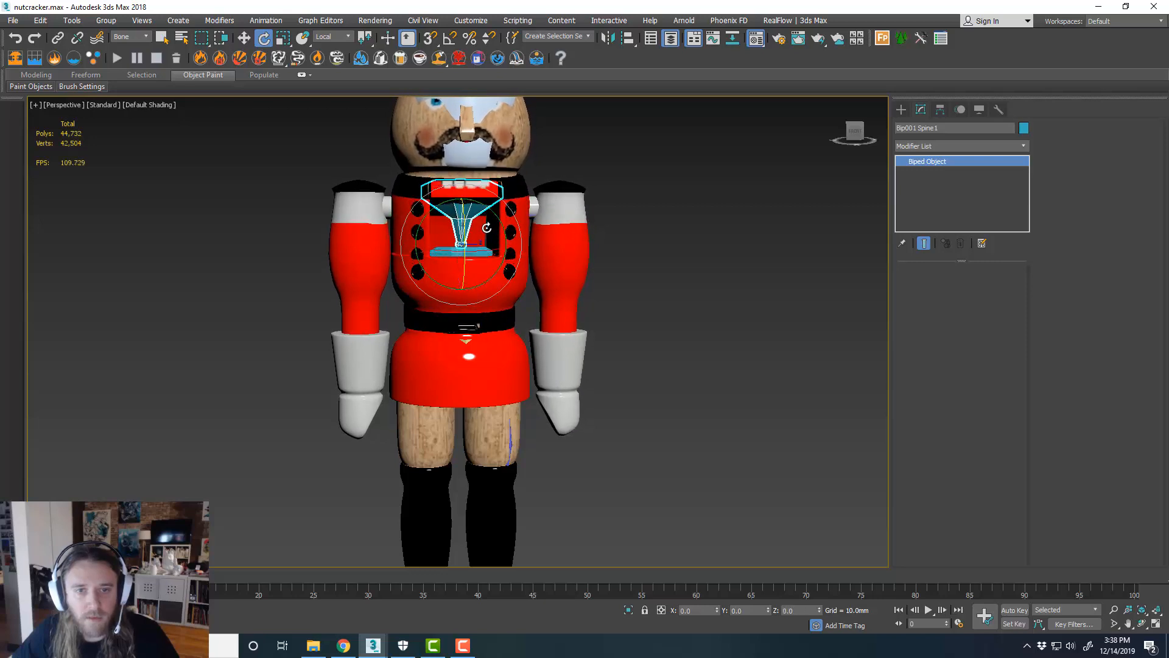
{"action": "key", "text": "ctrl+z"}
{"action": "middle_click_drag", "start_coordinate": [547, 200], "coordinate": [561, 229]}
{"action": "scroll", "coordinate": [491, 213], "scroll_direction": "up", "scroll_amount": 3}
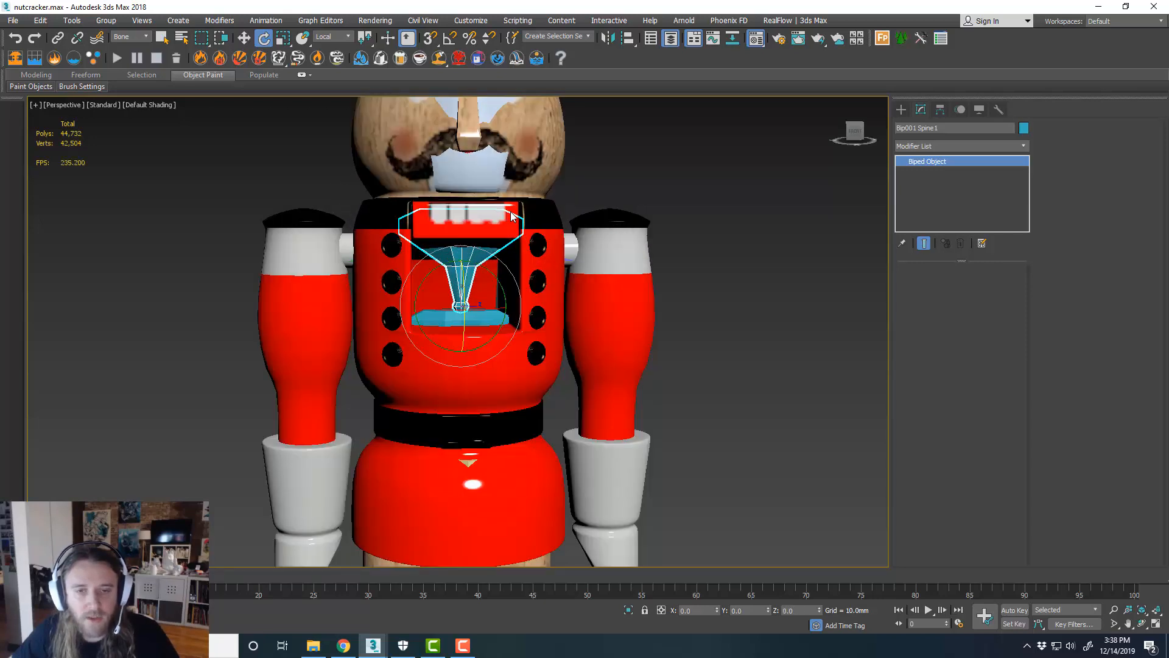
{"action": "left_click", "coordinate": [564, 199]}
{"action": "left_click", "coordinate": [505, 212]}
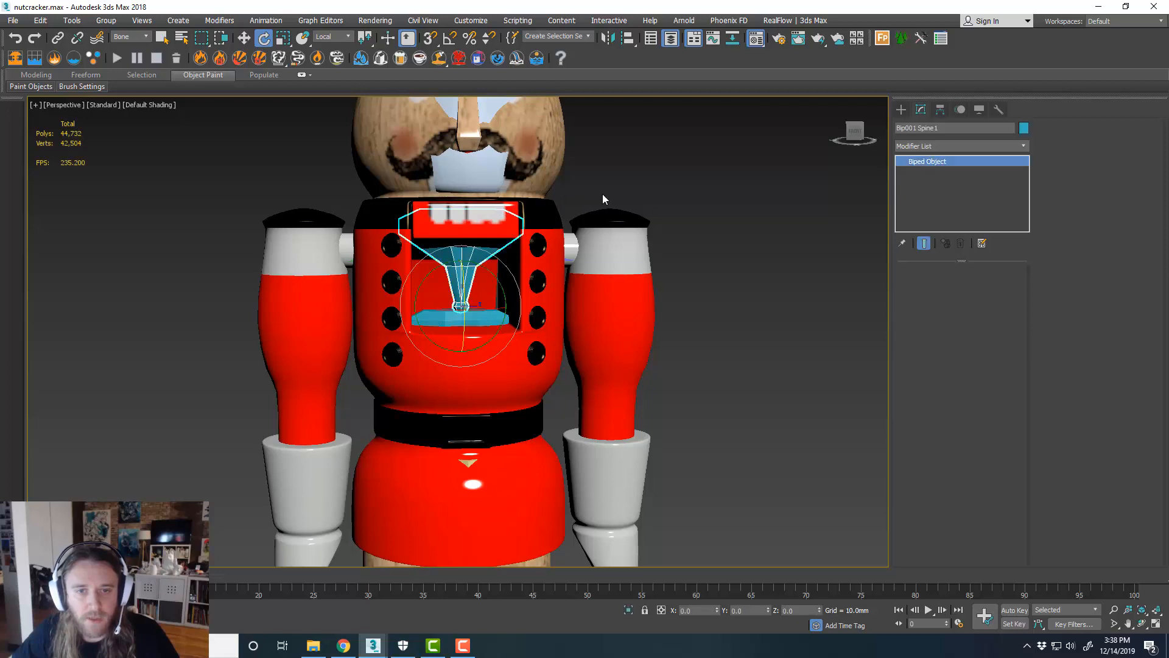
{"action": "left_click", "coordinate": [605, 198]}
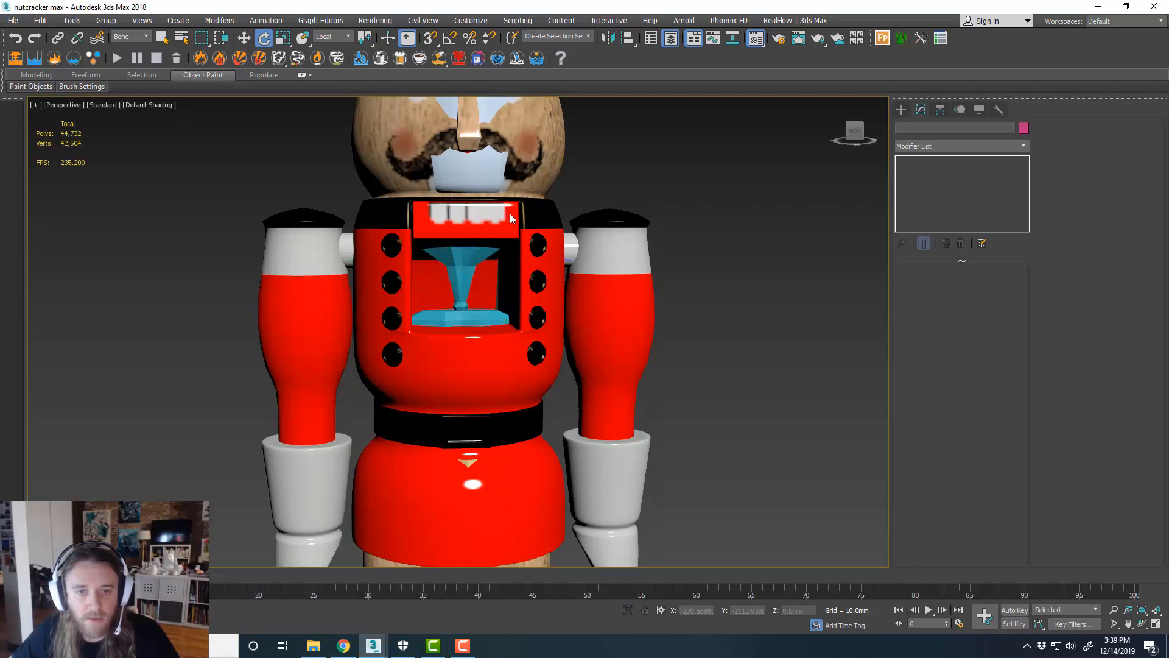
Test the left leg skinning by raising the left foot bone so the knee bends, and undo the move
{"action": "scroll", "coordinate": [482, 209], "scroll_direction": "down", "scroll_amount": 3}
{"action": "mouse_move", "coordinate": [483, 209]}
{"action": "middle_mouse_down", "text": "alt"}
{"action": "mouse_move", "coordinate": [608, 230]}
{"action": "mouse_move", "coordinate": [499, 211]}
{"action": "middle_mouse_up", "text": "alt"}
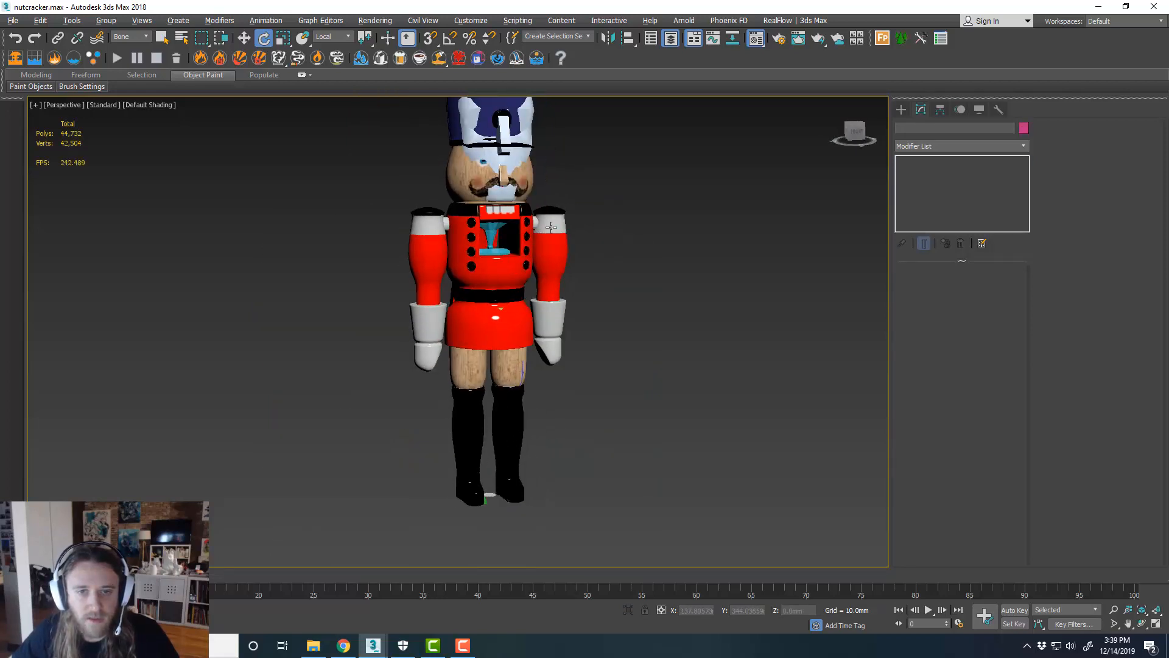
{"action": "left_click", "coordinate": [526, 506]}
{"action": "scroll", "coordinate": [506, 482], "scroll_direction": "up", "scroll_amount": 4}
{"action": "key", "text": "w"}
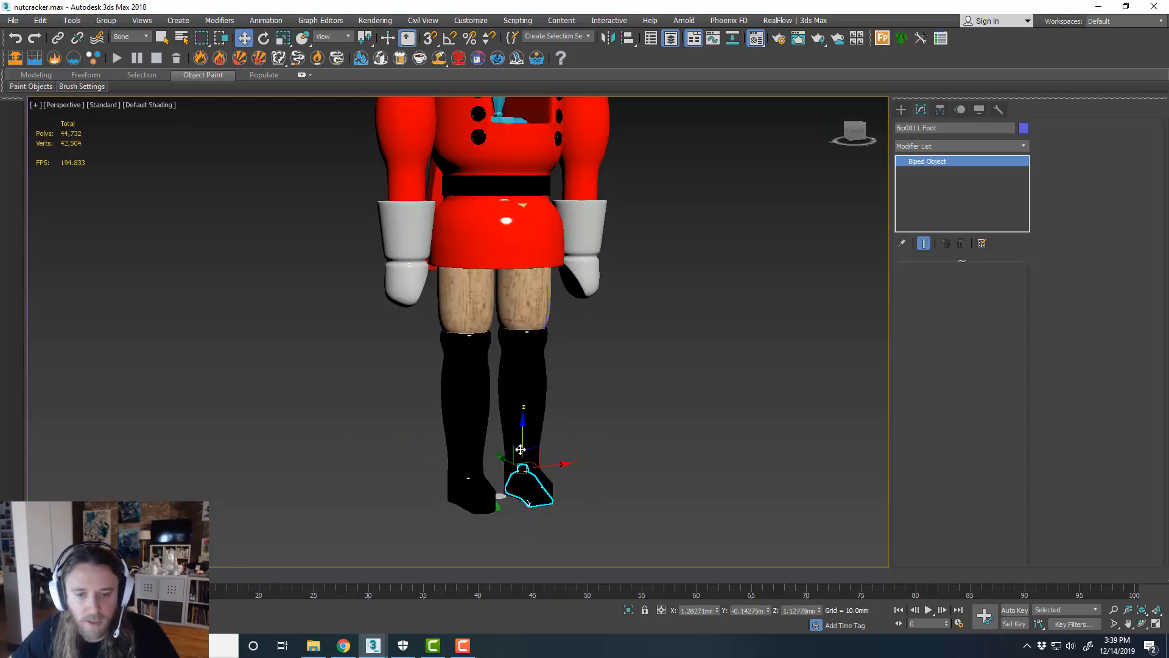
{"action": "left_click_drag", "start_coordinate": [517, 444], "coordinate": [512, 373]}
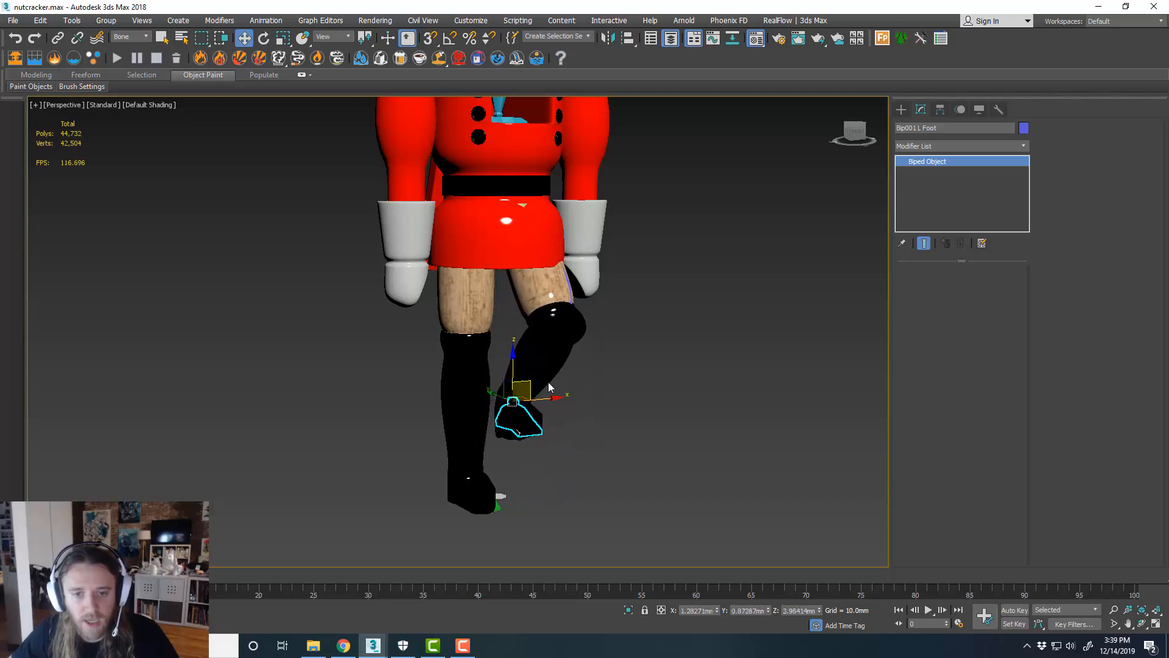
{"action": "mouse_move", "coordinate": [548, 382]}
{"action": "middle_mouse_down", "text": "alt"}
{"action": "mouse_move", "coordinate": [500, 377]}
{"action": "mouse_move", "coordinate": [538, 386]}
{"action": "middle_mouse_up", "text": "alt"}
{"action": "key", "text": "ctrl+z"}
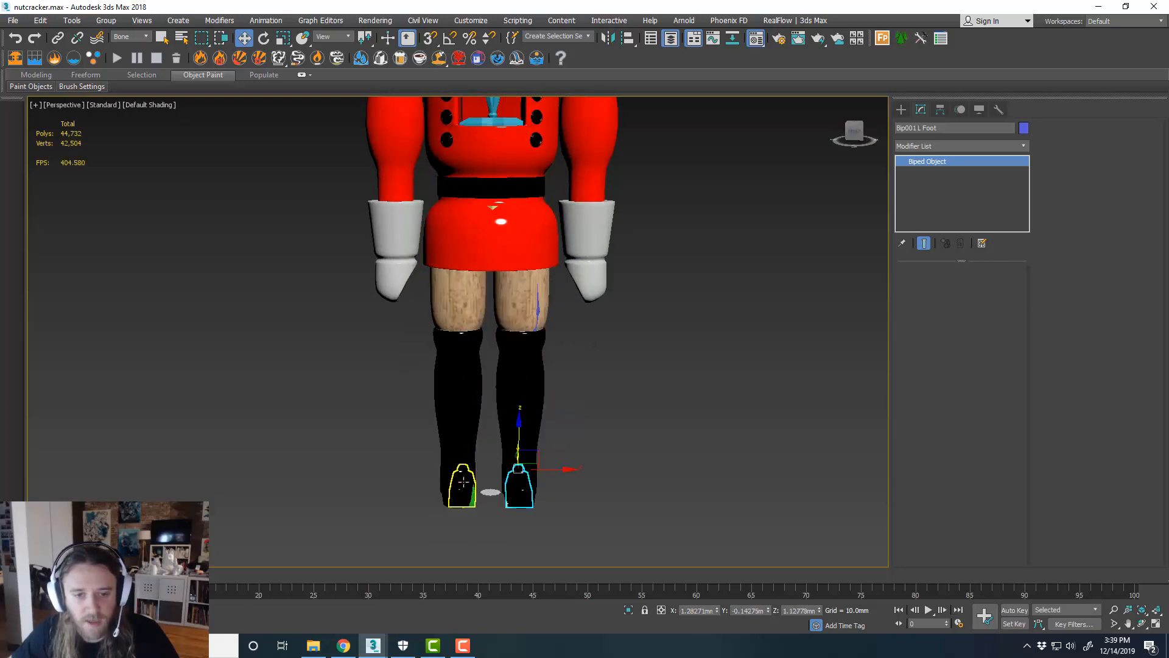
Test the right leg skinning by raising the right foot bone, inspect the bent knee and undo the move
{"action": "left_click_drag", "start_coordinate": [484, 454], "coordinate": [485, 405]}
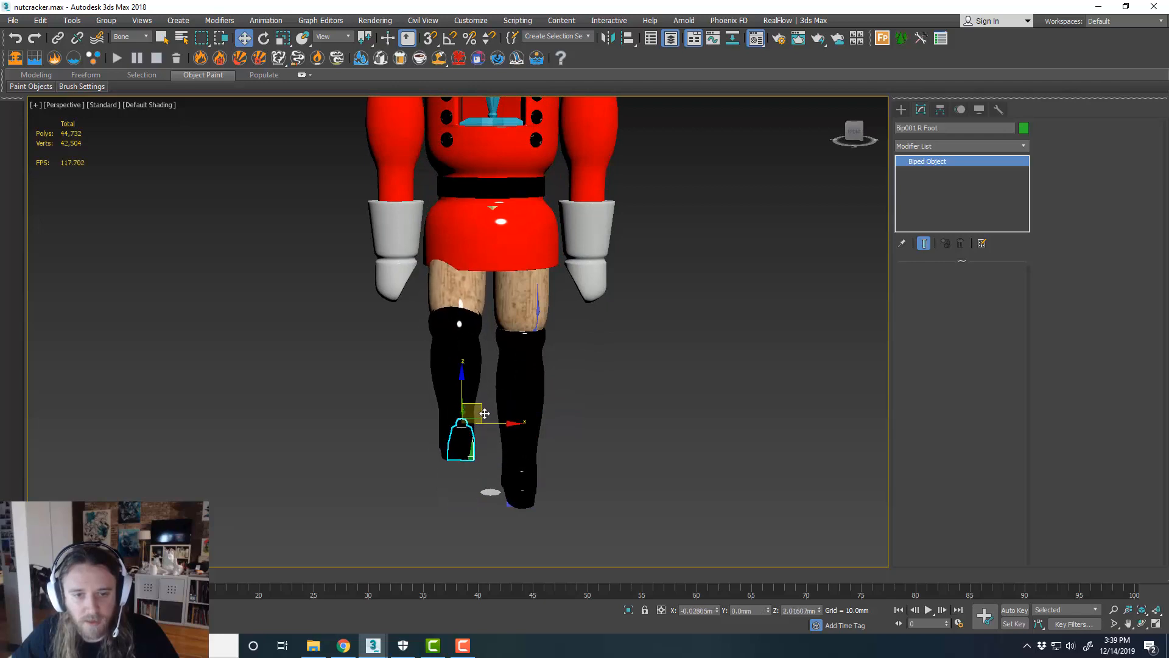
{"action": "middle_click_drag", "start_coordinate": [526, 394], "coordinate": [515, 288], "text": "alt"}
{"action": "key", "text": "ctrl+z"}
Test the head skinning by rotating the biped's head bone, and undo the rotation
{"action": "scroll", "coordinate": [514, 288], "scroll_direction": "up", "scroll_amount": 3}
{"action": "left_click", "coordinate": [487, 195]}
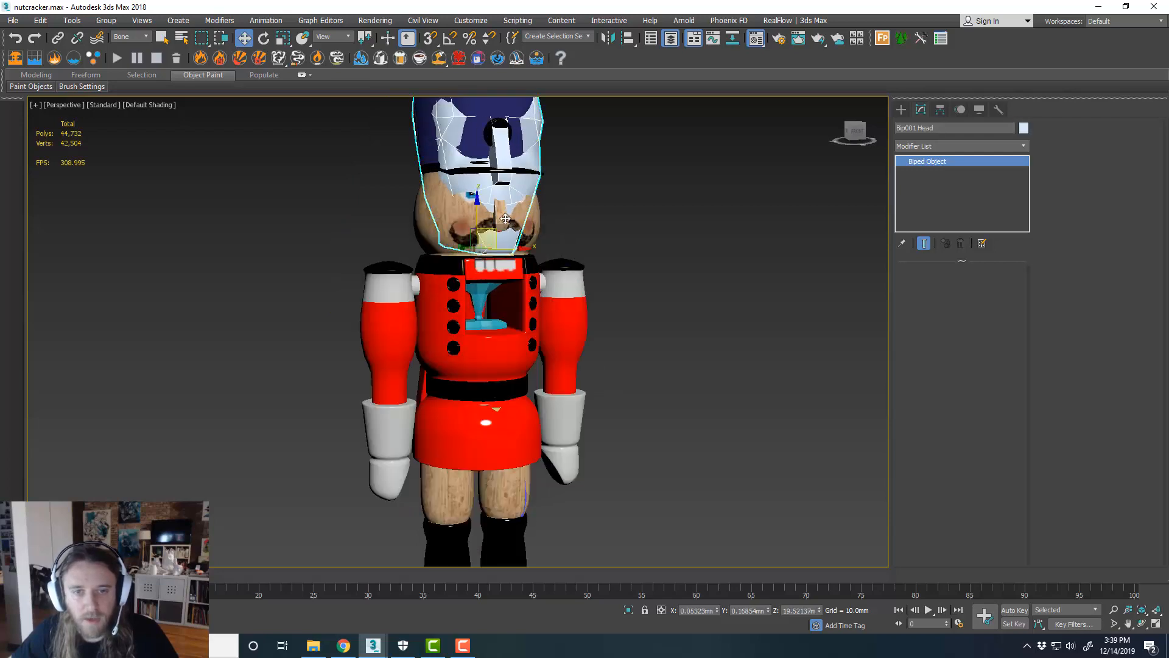
{"action": "key", "text": "e"}
{"action": "left_click_drag", "start_coordinate": [492, 227], "coordinate": [517, 202]}
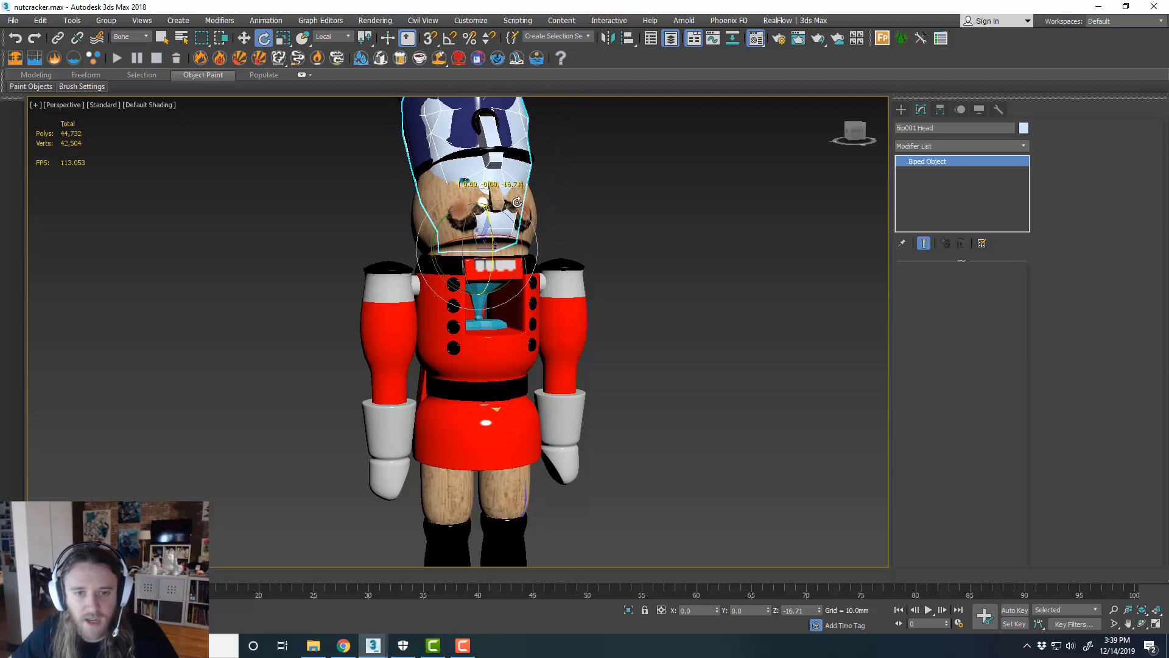
{"action": "key", "text": "ctrl+z"}
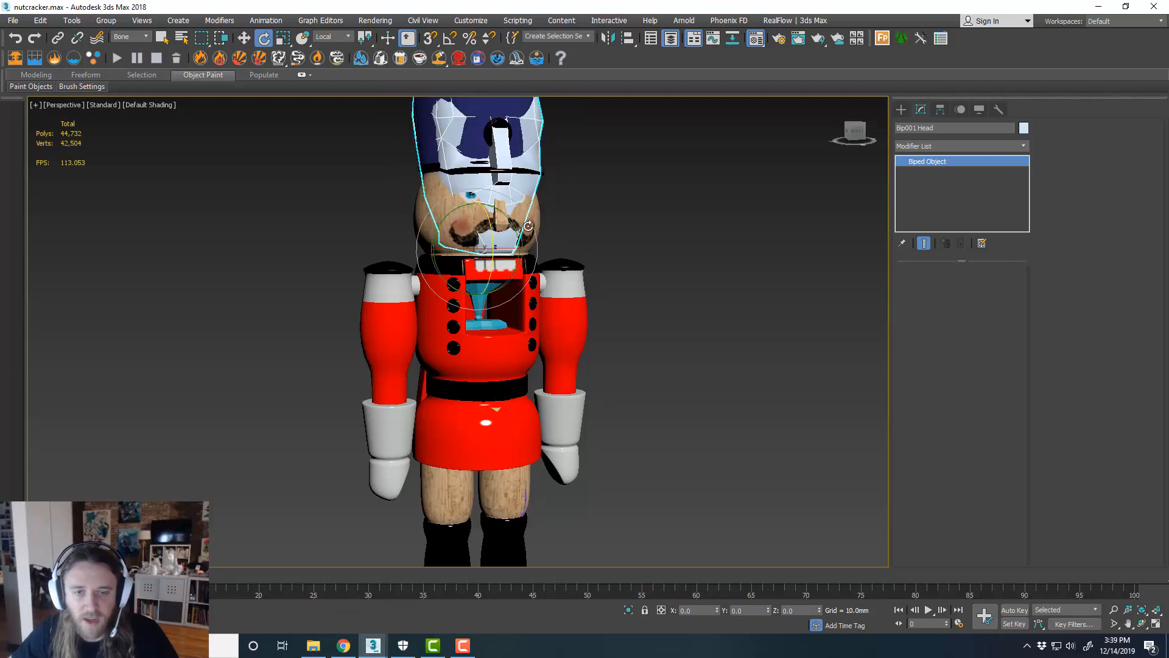
Test the right arm skinning by moving the right hand bone up and in front of the body, and undo both moves
{"action": "middle_click_drag", "start_coordinate": [479, 302], "coordinate": [417, 315], "text": "alt"}
{"action": "left_click", "coordinate": [386, 481]}
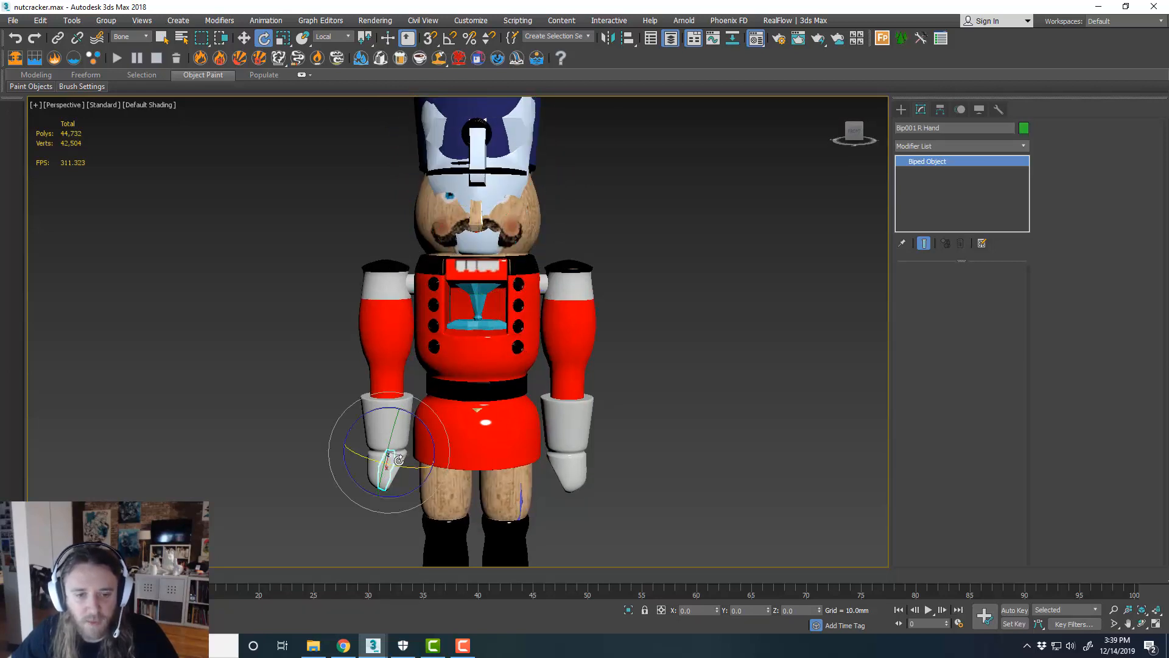
{"action": "key", "text": "w"}
{"action": "left_click_drag", "start_coordinate": [393, 437], "coordinate": [426, 409]}
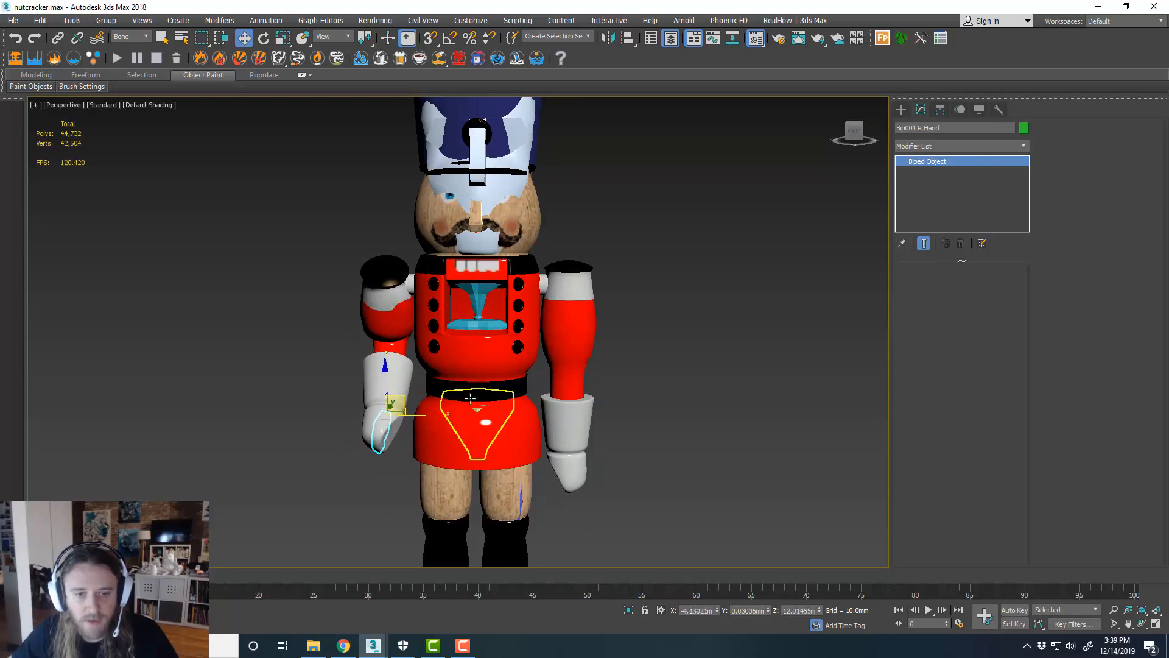
{"action": "middle_click_drag", "start_coordinate": [427, 409], "coordinate": [566, 405], "text": "alt"}
{"action": "left_click_drag", "start_coordinate": [360, 399], "coordinate": [452, 417]}
{"action": "scroll", "coordinate": [396, 346], "scroll_direction": "up", "scroll_amount": 3}
{"action": "middle_click_drag", "start_coordinate": [390, 338], "coordinate": [386, 366], "text": "alt"}
{"action": "middle_click_drag", "start_coordinate": [469, 338], "coordinate": [431, 337]}
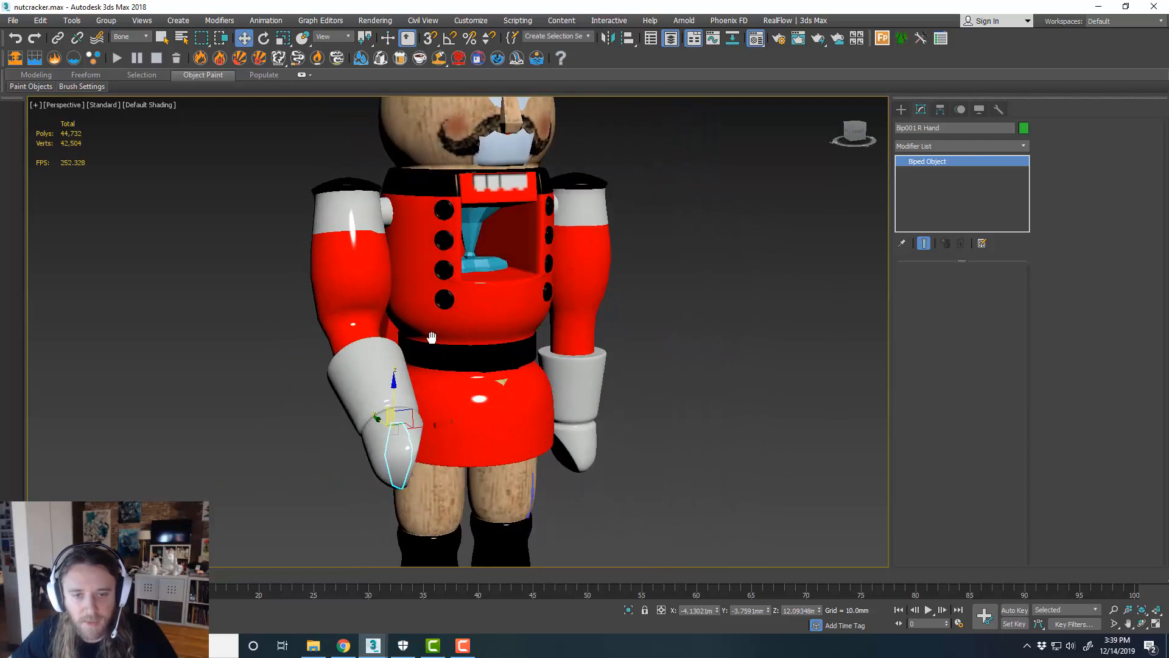
{"action": "key", "text": "ctrl+z"}
{"action": "key", "text": "ctrl+z"}
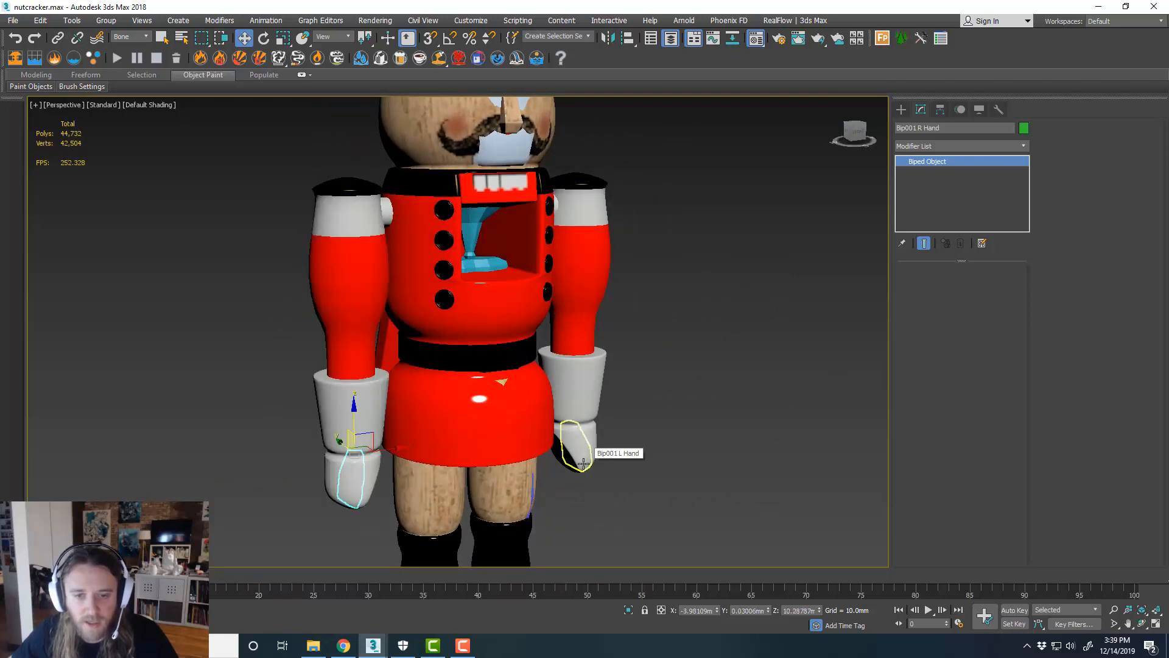
Test the left arm skinning by pulling the left hand bone far outward and up, and undo the move
{"action": "left_click", "coordinate": [583, 462]}
{"action": "middle_click_drag", "start_coordinate": [596, 424], "coordinate": [615, 429], "text": "alt"}
{"action": "left_click_drag", "start_coordinate": [559, 403], "coordinate": [734, 320]}
{"action": "middle_click_drag", "start_coordinate": [735, 320], "coordinate": [707, 352], "text": "alt"}
{"action": "key", "text": "ctrl+z"}
{"action": "scroll", "coordinate": [615, 318], "scroll_direction": "down", "scroll_amount": 3}
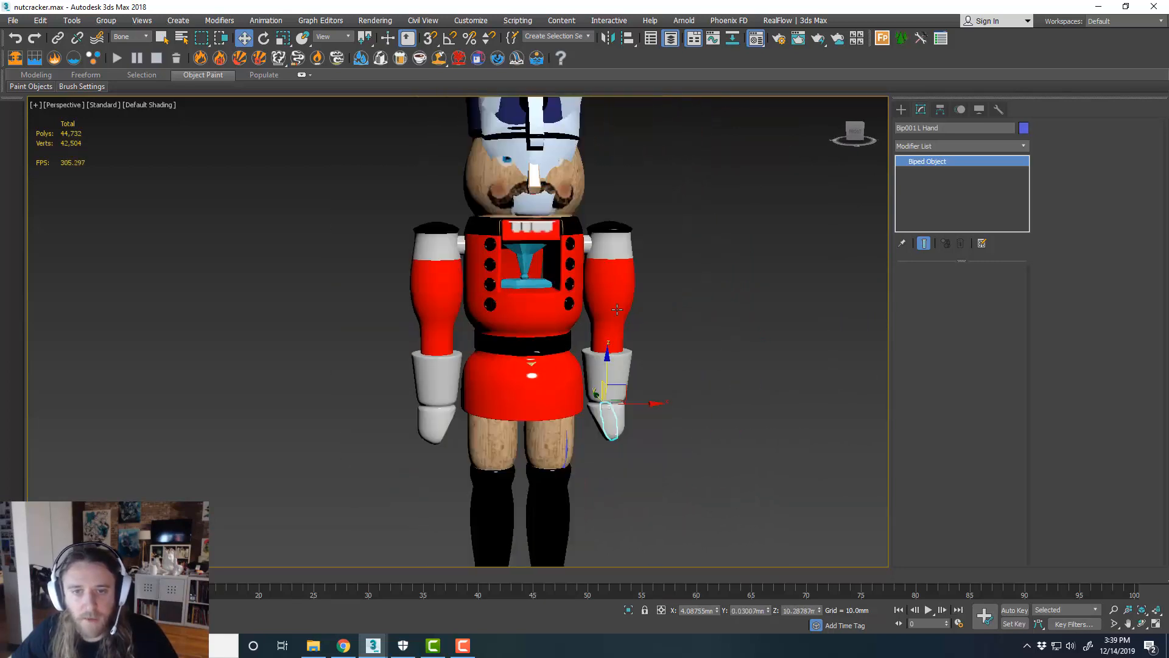
{"action": "middle_click_drag", "start_coordinate": [608, 316], "coordinate": [610, 364]}
{"action": "scroll", "coordinate": [619, 369], "scroll_direction": "down", "scroll_amount": 2}
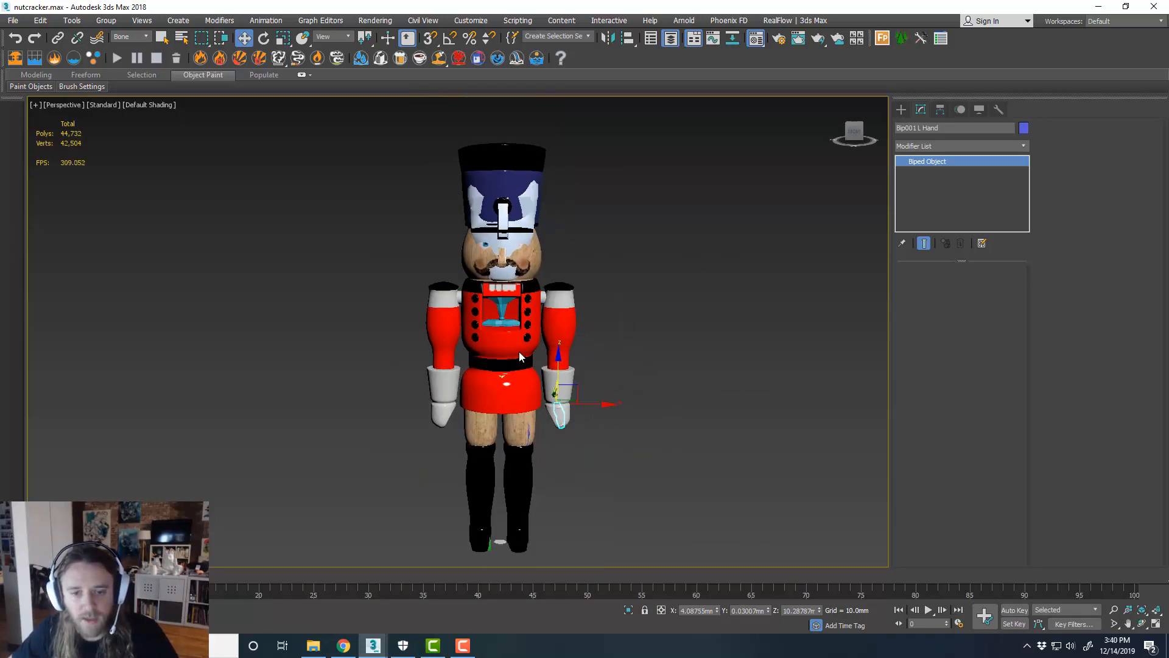
{"action": "scroll", "coordinate": [595, 341], "scroll_direction": "up", "scroll_amount": 3}
{"action": "scroll", "coordinate": [543, 335], "scroll_direction": "up", "scroll_amount": 1}
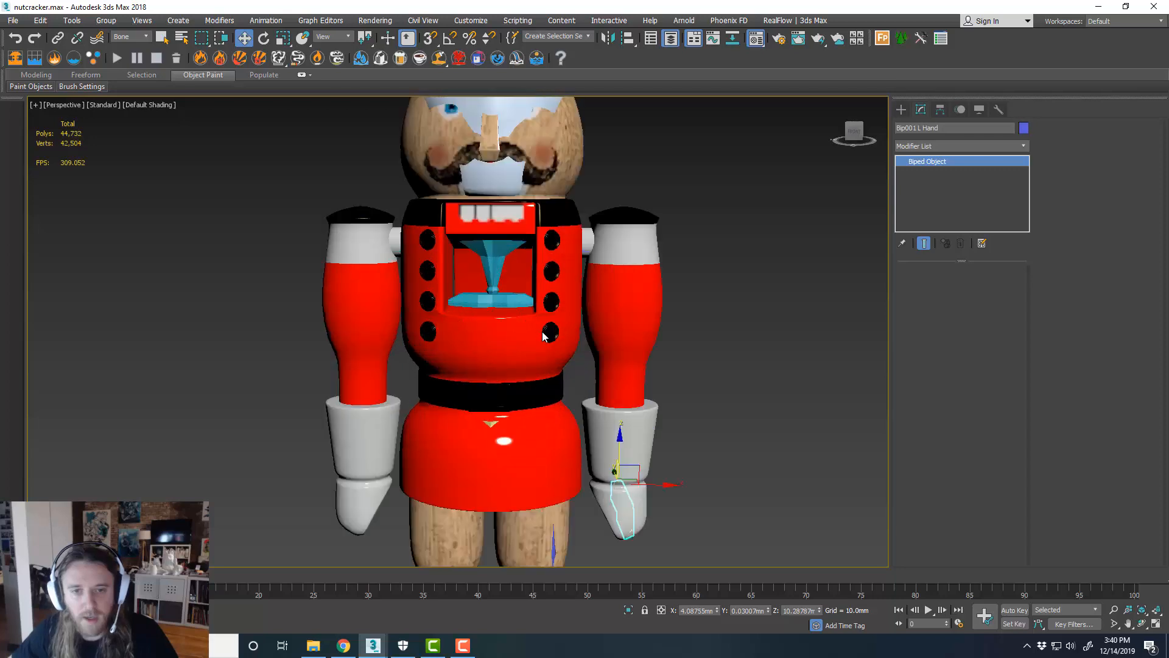
{"action": "scroll", "coordinate": [532, 335], "scroll_direction": "down", "scroll_amount": 3}
{"action": "scroll", "coordinate": [622, 354], "scroll_direction": "down", "scroll_amount": 1}
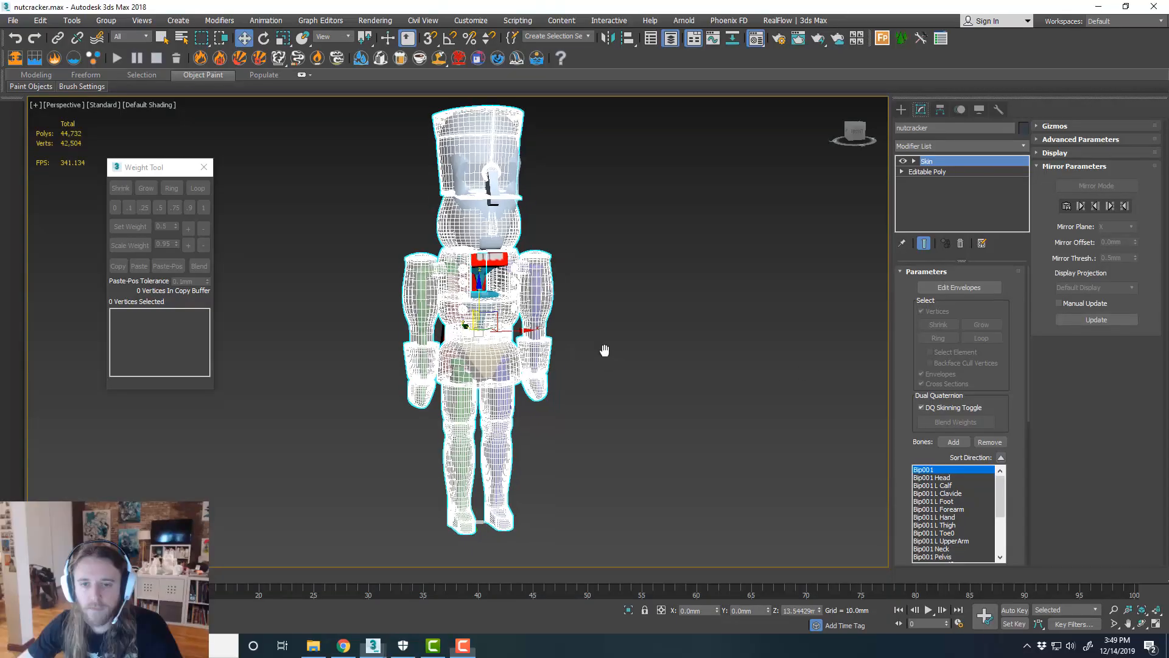
Check the right leg against the see-through mesh by raising the right foot bone, and undo the move
{"action": "scroll", "coordinate": [545, 348], "scroll_direction": "up", "scroll_amount": 2}
{"action": "middle_click_drag", "start_coordinate": [546, 350], "coordinate": [553, 352], "text": "alt"}
{"action": "middle_click_drag", "start_coordinate": [520, 460], "coordinate": [508, 390]}
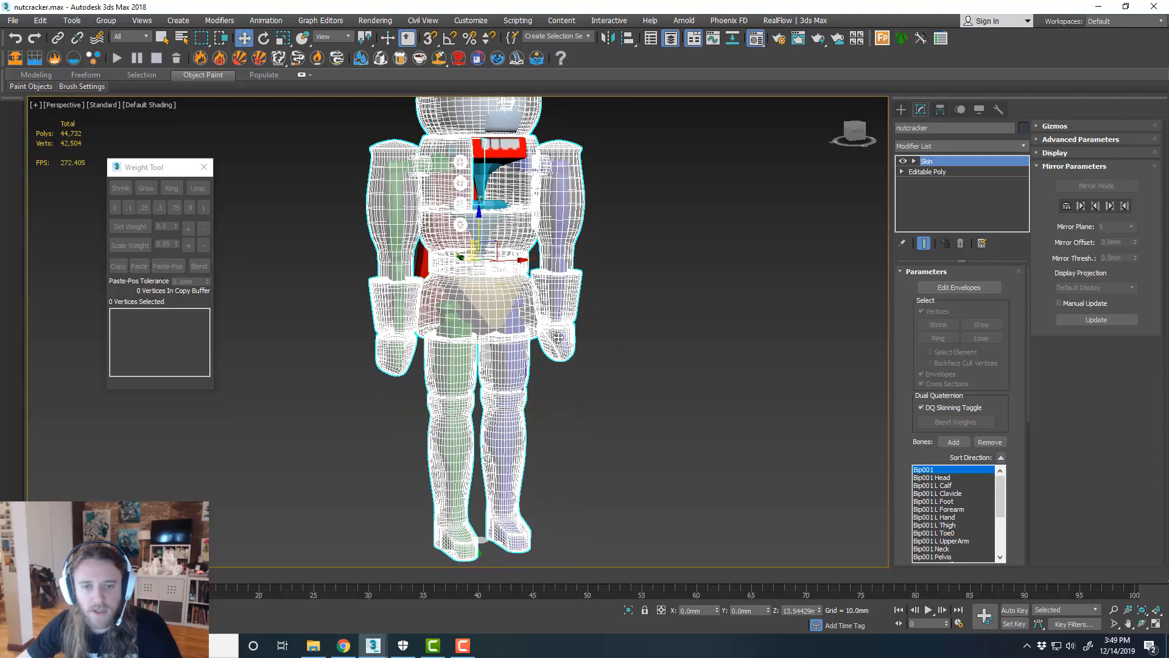
{"action": "scroll", "coordinate": [507, 390], "scroll_direction": "down", "scroll_amount": 3}
{"action": "scroll", "coordinate": [512, 470], "scroll_direction": "up", "scroll_amount": 5}
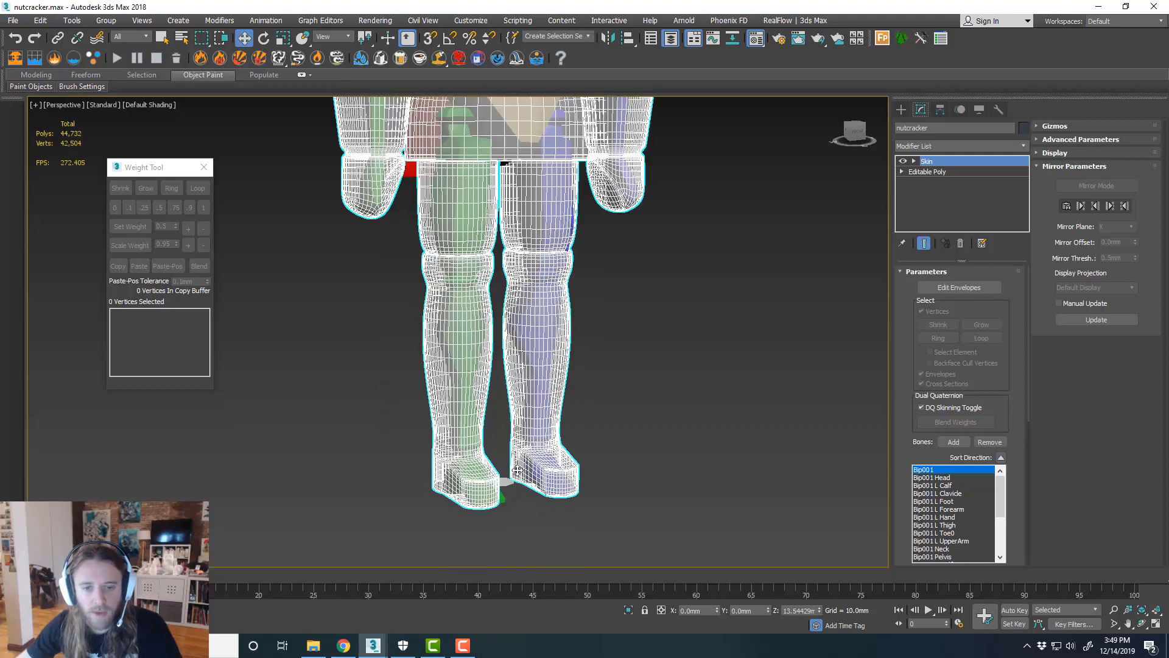
{"action": "left_click", "coordinate": [502, 498]}
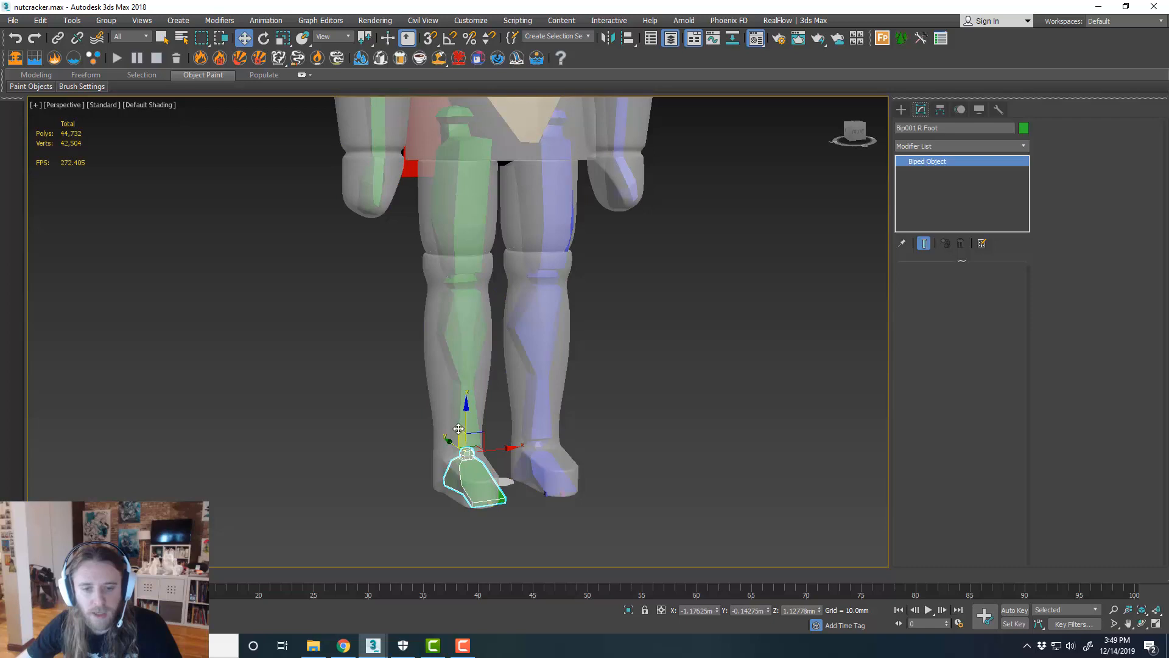
{"action": "left_click_drag", "start_coordinate": [458, 428], "coordinate": [450, 363]}
{"action": "key", "text": "ctrl+z"}
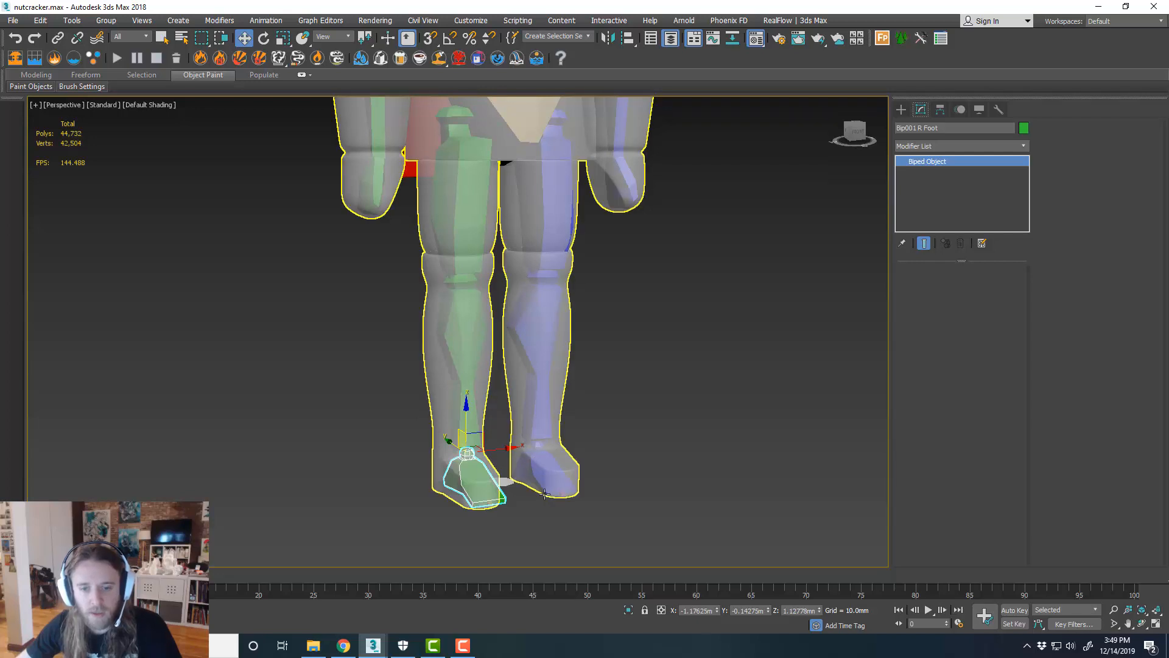
Check the left leg against the see-through mesh by raising the left foot bone, and undo the move
{"action": "left_click", "coordinate": [545, 493]}
{"action": "left_click_drag", "start_coordinate": [531, 418], "coordinate": [543, 385]}
{"action": "key", "text": "ctrl+z"}
Check the left arm's bending in the see-through mesh by moving the left hand bone up and outward
{"action": "middle_click_drag", "start_coordinate": [639, 345], "coordinate": [588, 421]}
{"action": "scroll", "coordinate": [577, 502], "scroll_direction": "down", "scroll_amount": 5}
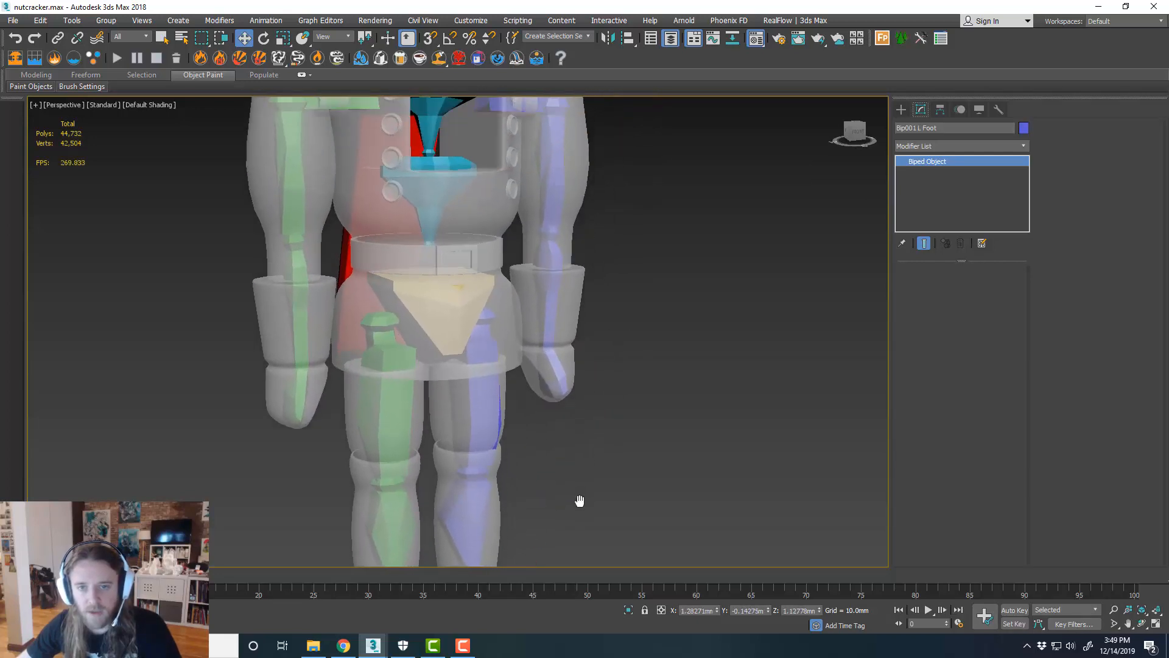
{"action": "scroll", "coordinate": [551, 389], "scroll_direction": "up", "scroll_amount": 3}
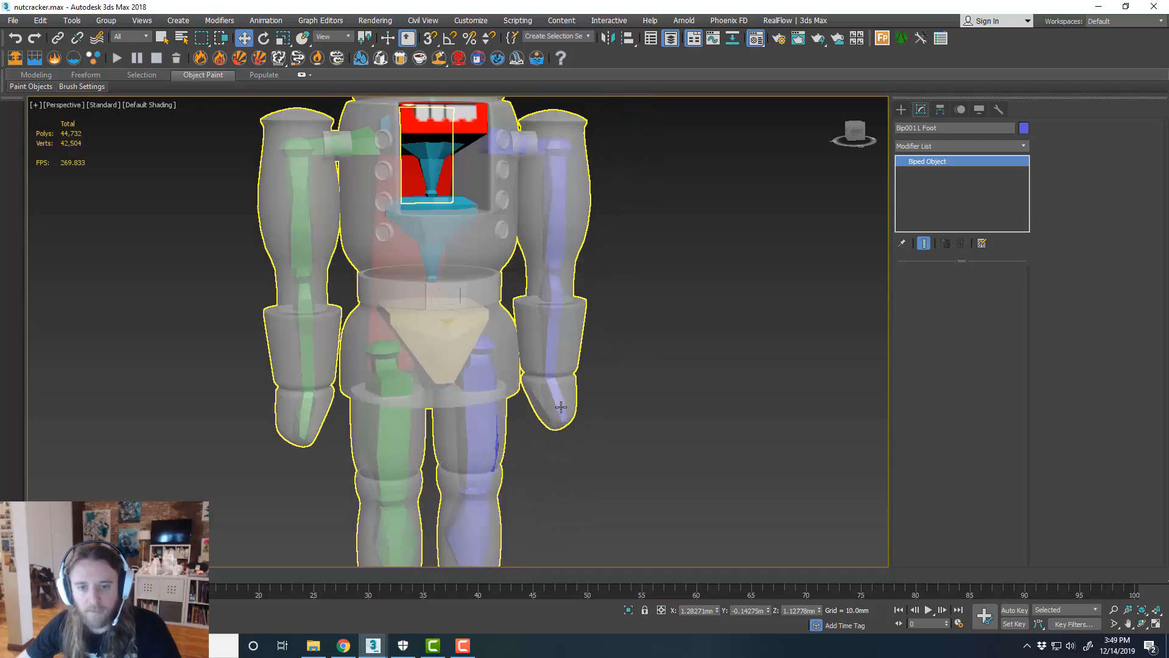
{"action": "left_click", "coordinate": [561, 411]}
{"action": "left_click_drag", "start_coordinate": [545, 359], "coordinate": [584, 330]}
{"action": "middle_click_drag", "start_coordinate": [649, 332], "coordinate": [574, 362], "text": "alt"}
Select the nutcracker mesh, close the Weight Tool and turn off See-Through in the mesh's object properties
{"action": "left_click", "coordinate": [289, 183]}
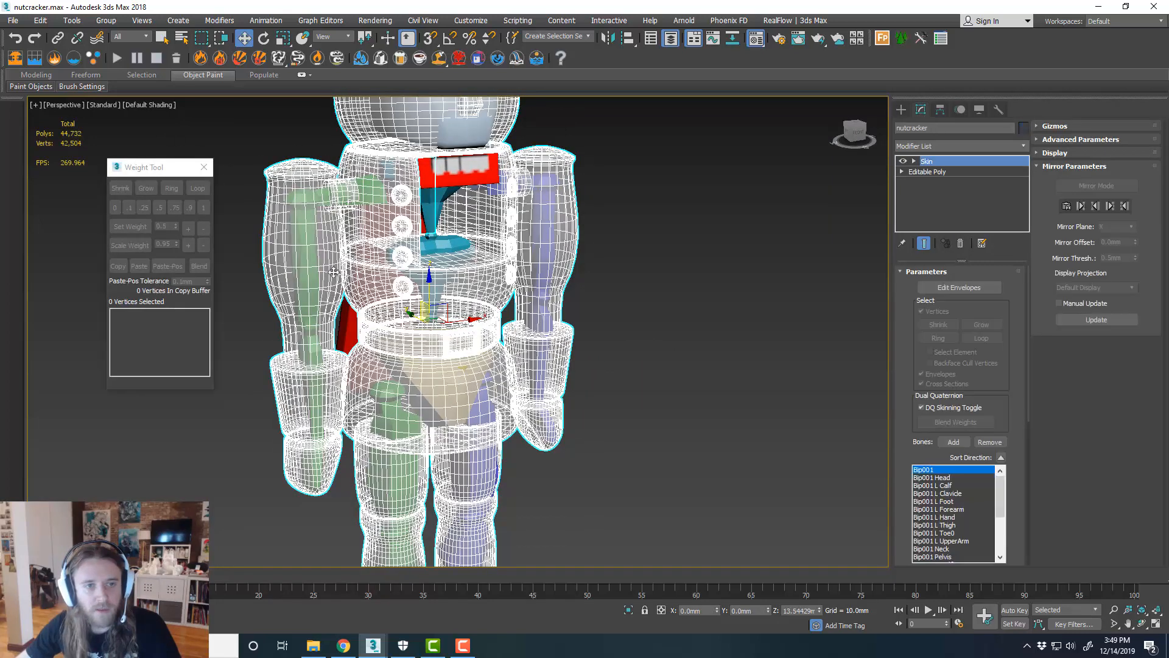
{"action": "left_click", "coordinate": [202, 168]}
{"action": "right_click", "coordinate": [289, 168]}
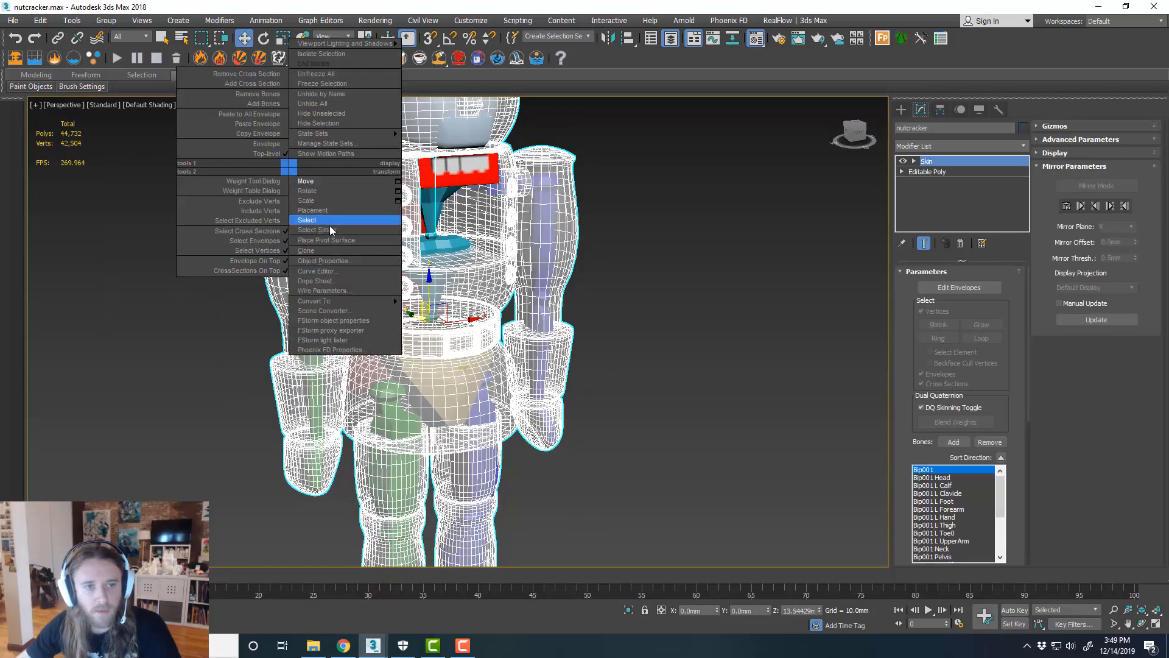
{"action": "left_click", "coordinate": [361, 263]}
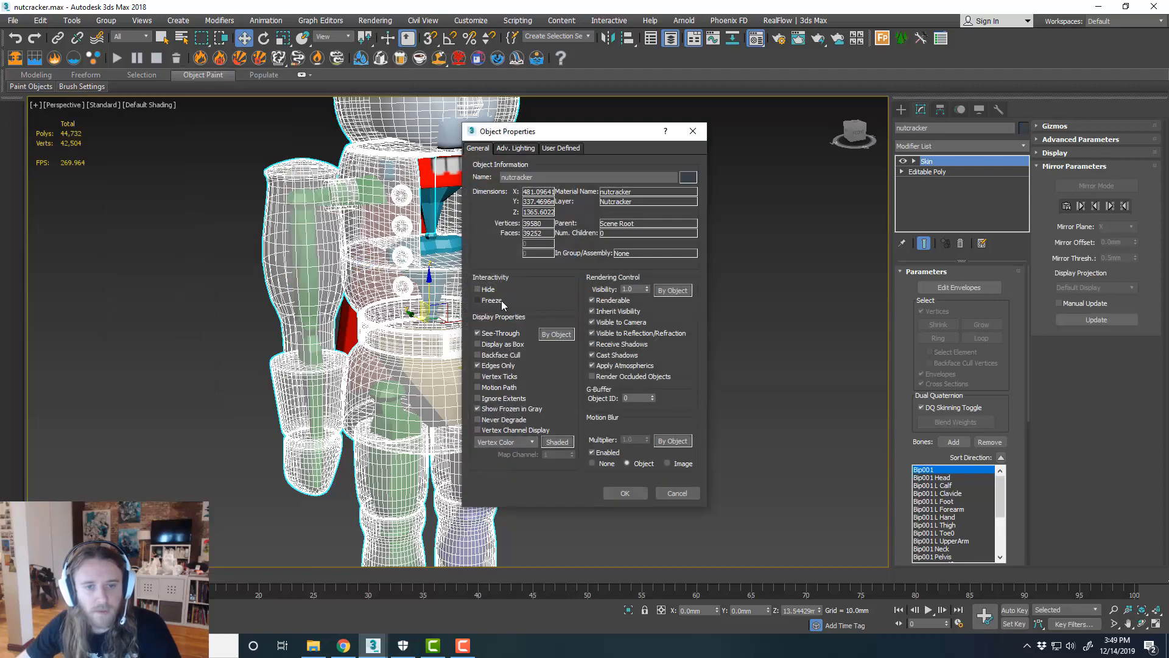
{"action": "left_click", "coordinate": [611, 493]}
Select the separate jaw piece with the teeth and inspect how it sits in the nutcracker's chest
{"action": "middle_click_drag", "start_coordinate": [534, 365], "coordinate": [524, 397], "text": "alt"}
{"action": "scroll", "coordinate": [489, 382], "scroll_direction": "down", "scroll_amount": 3}
{"action": "scroll", "coordinate": [552, 404], "scroll_direction": "down", "scroll_amount": 1}
{"action": "scroll", "coordinate": [512, 314], "scroll_direction": "up", "scroll_amount": 4}
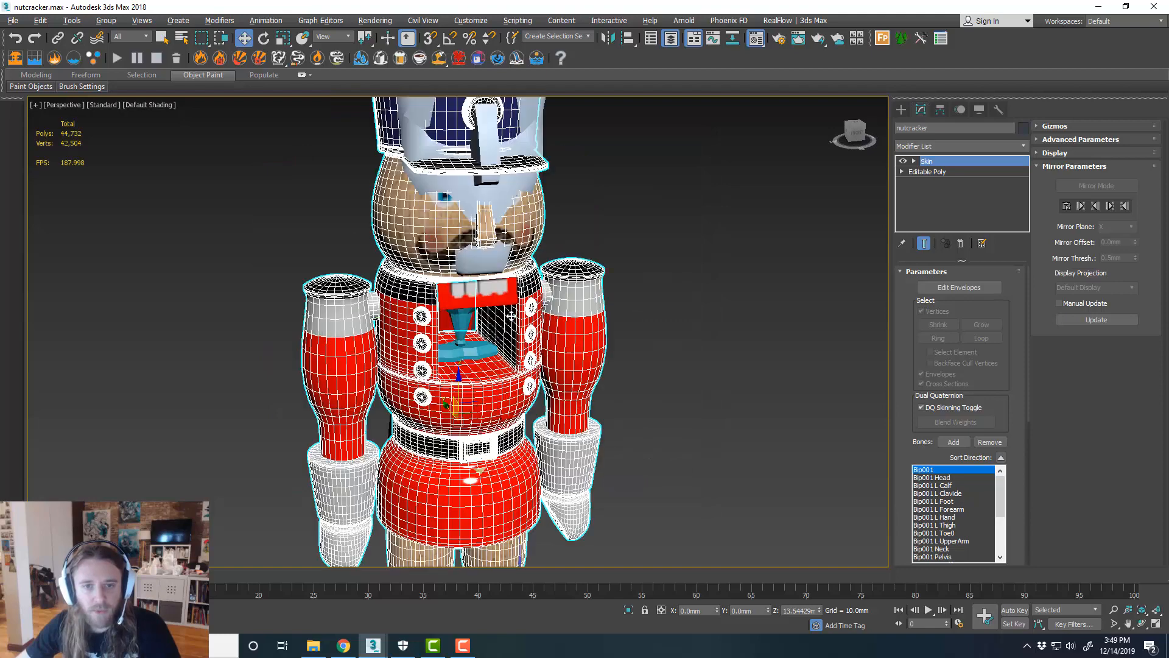
{"action": "left_click", "coordinate": [492, 291]}
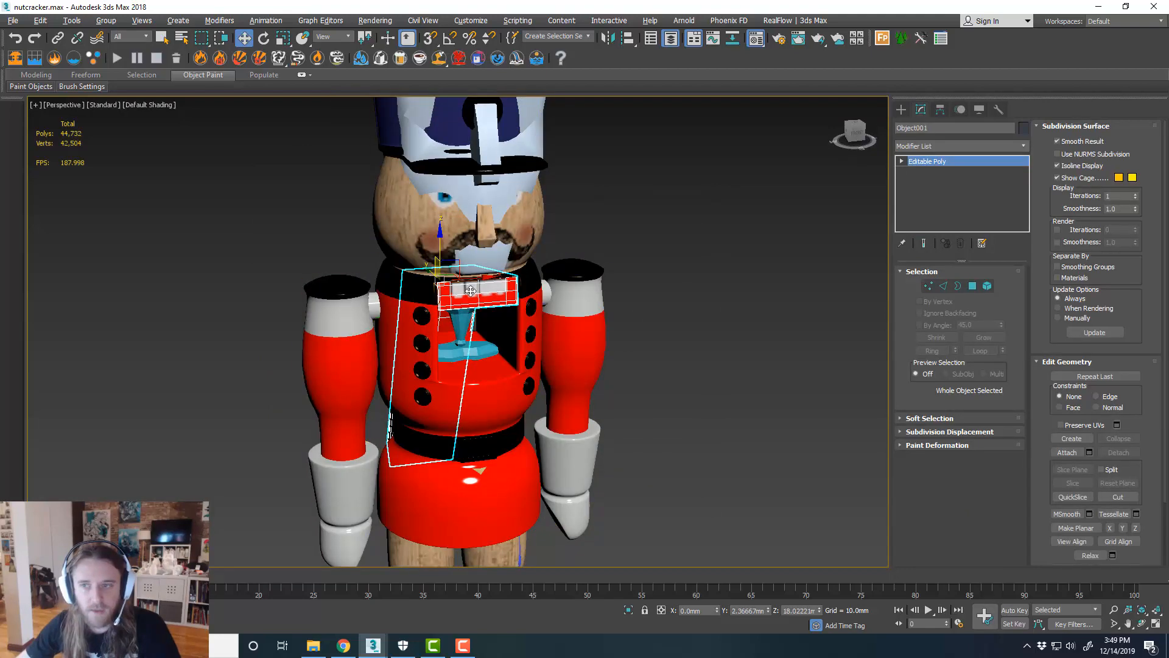
{"action": "middle_click_drag", "start_coordinate": [473, 303], "coordinate": [510, 301], "text": "alt"}
{"action": "scroll", "coordinate": [510, 300], "scroll_direction": "down", "scroll_amount": 4}
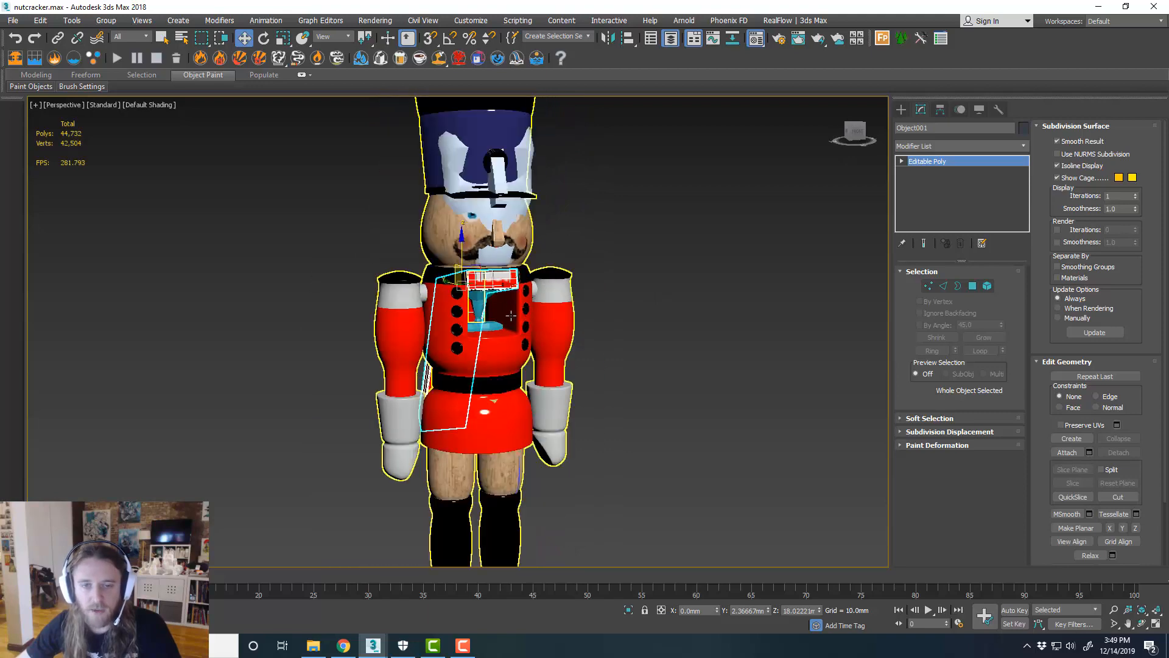
Examine how the separate jaw piece fits against the skinned nutcracker body, selecting each of them in turn
{"action": "scroll", "coordinate": [560, 298], "scroll_direction": "up", "scroll_amount": 4}
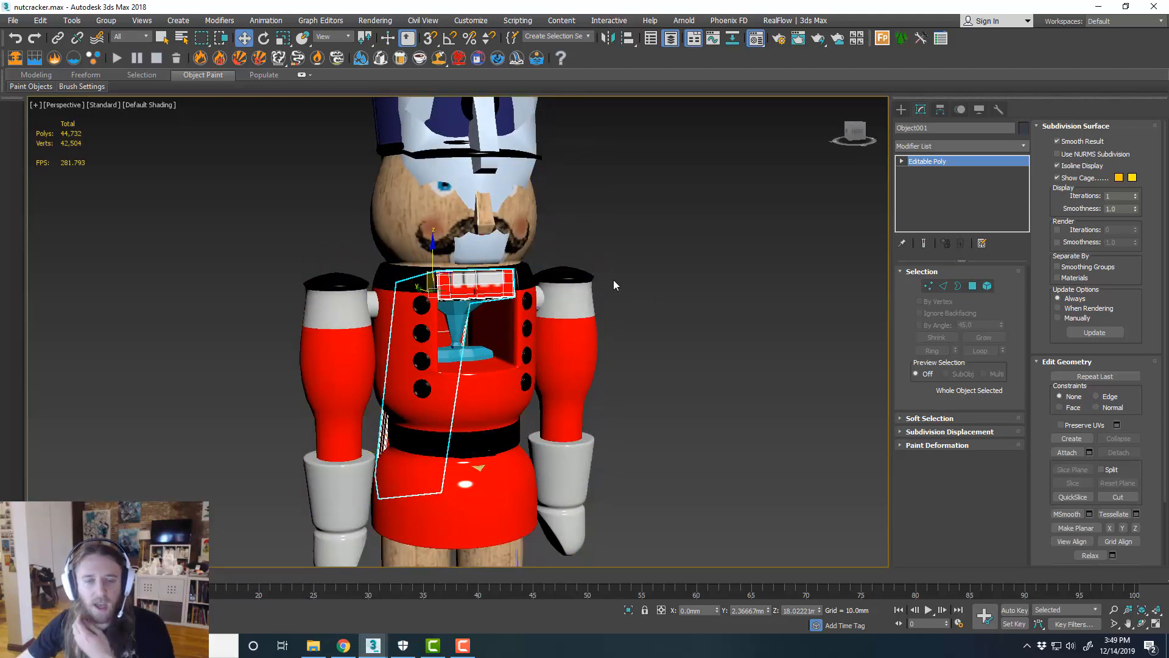
{"action": "left_click", "coordinate": [586, 293]}
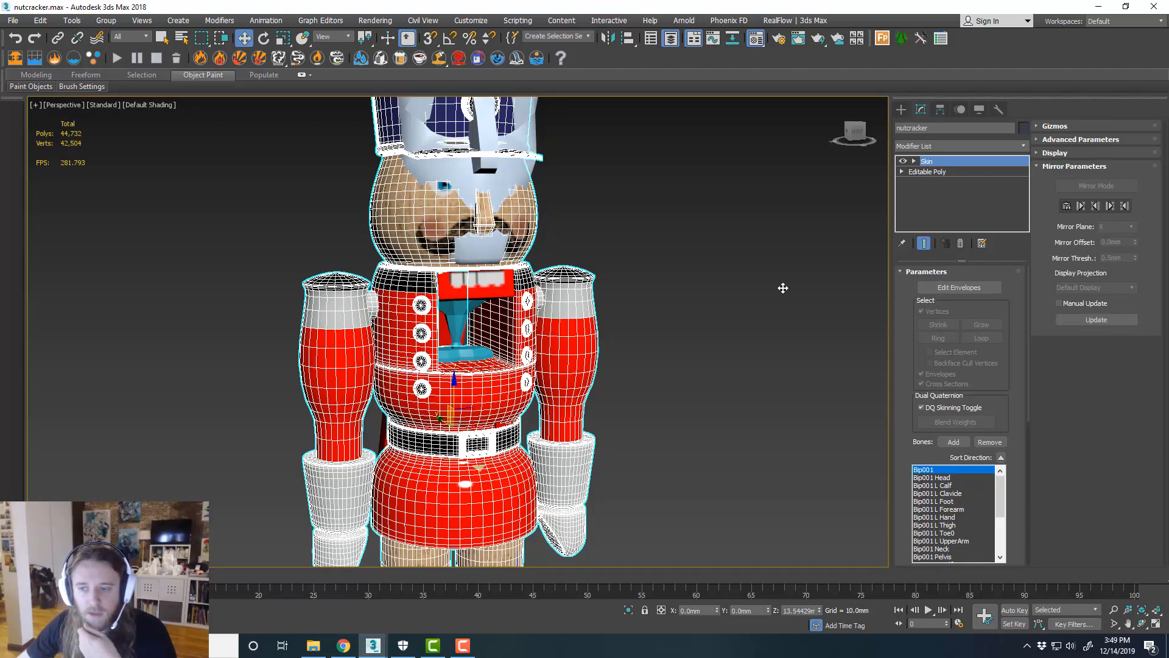
{"action": "left_click", "coordinate": [700, 288]}
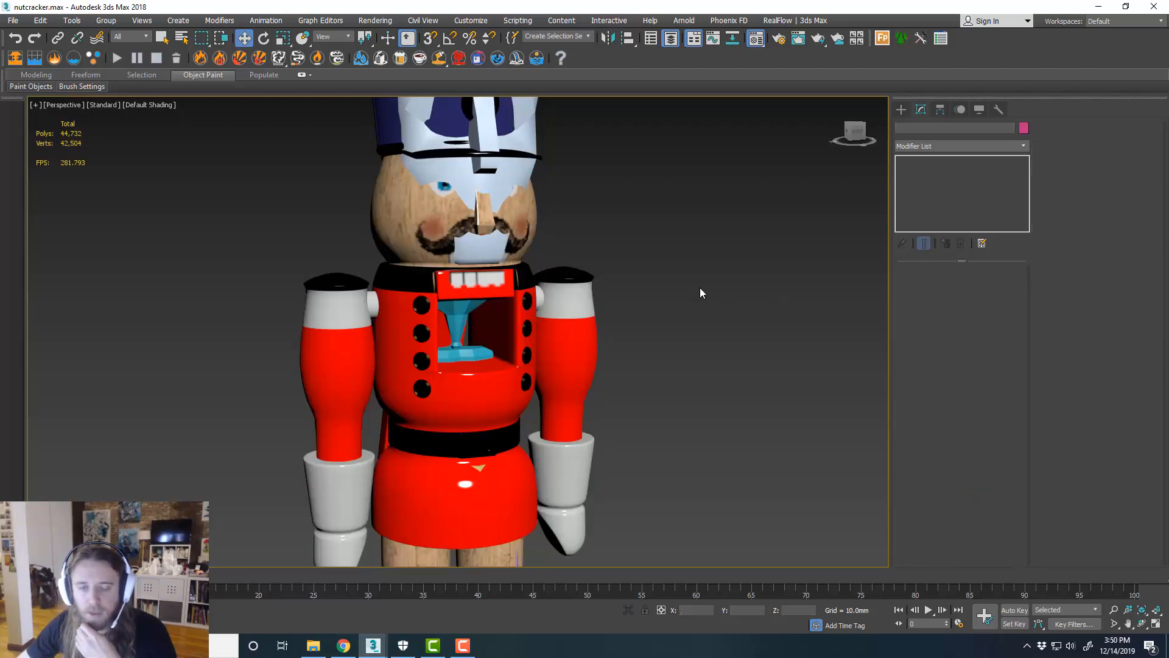
{"action": "left_click", "coordinate": [496, 284]}
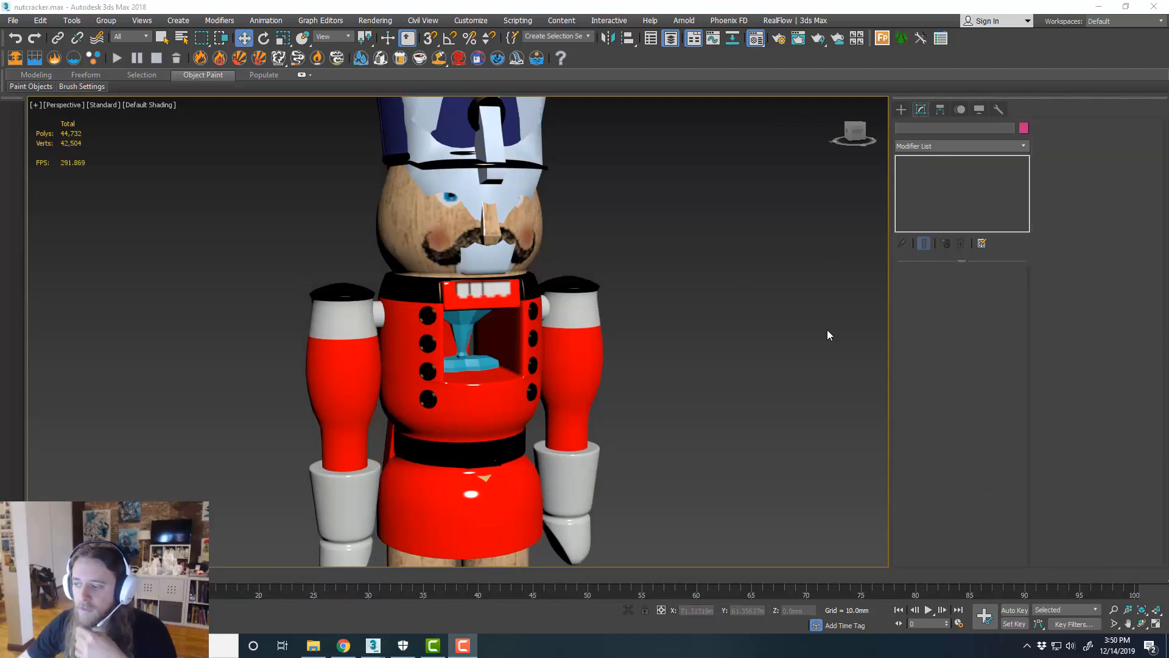
{"action": "middle_click_drag", "start_coordinate": [717, 318], "coordinate": [707, 316]}
{"action": "left_click", "coordinate": [497, 298]}
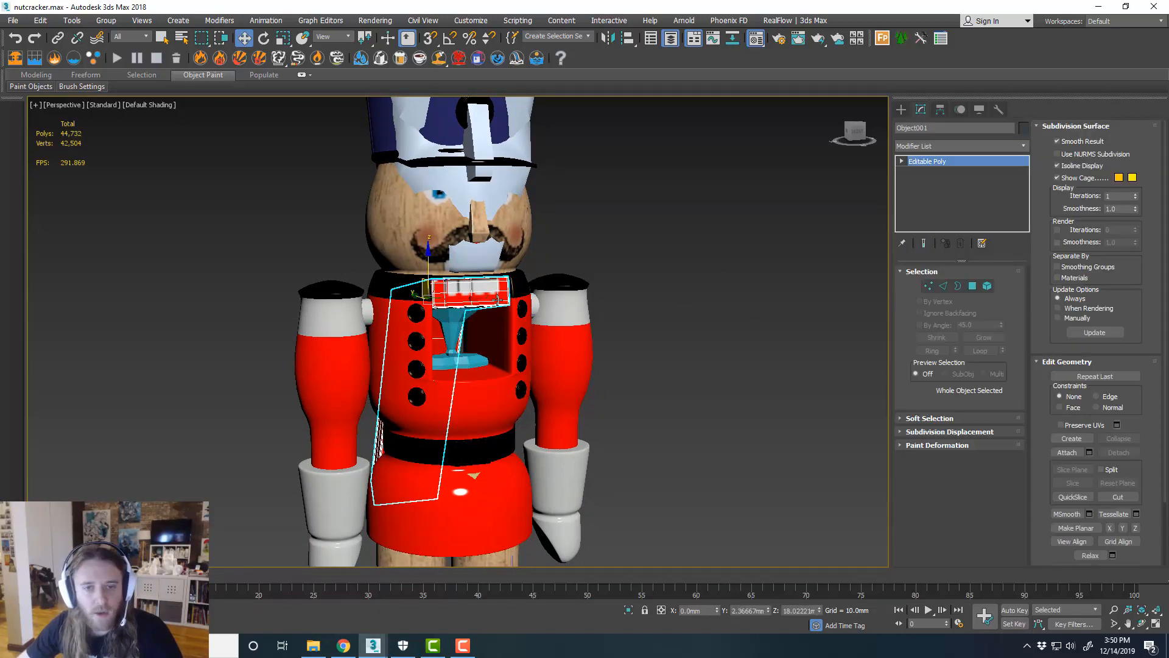
{"action": "left_click", "coordinate": [586, 235]}
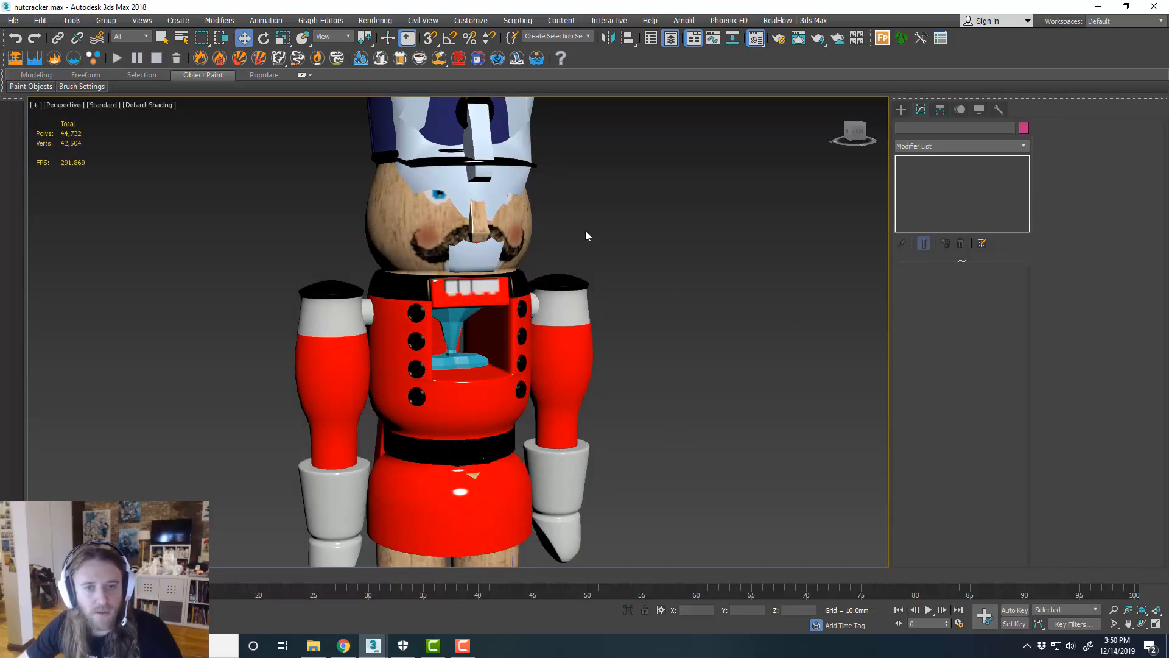
{"action": "scroll", "coordinate": [561, 254], "scroll_direction": "down", "scroll_amount": 3}
{"action": "scroll", "coordinate": [561, 250], "scroll_direction": "up", "scroll_amount": 3}
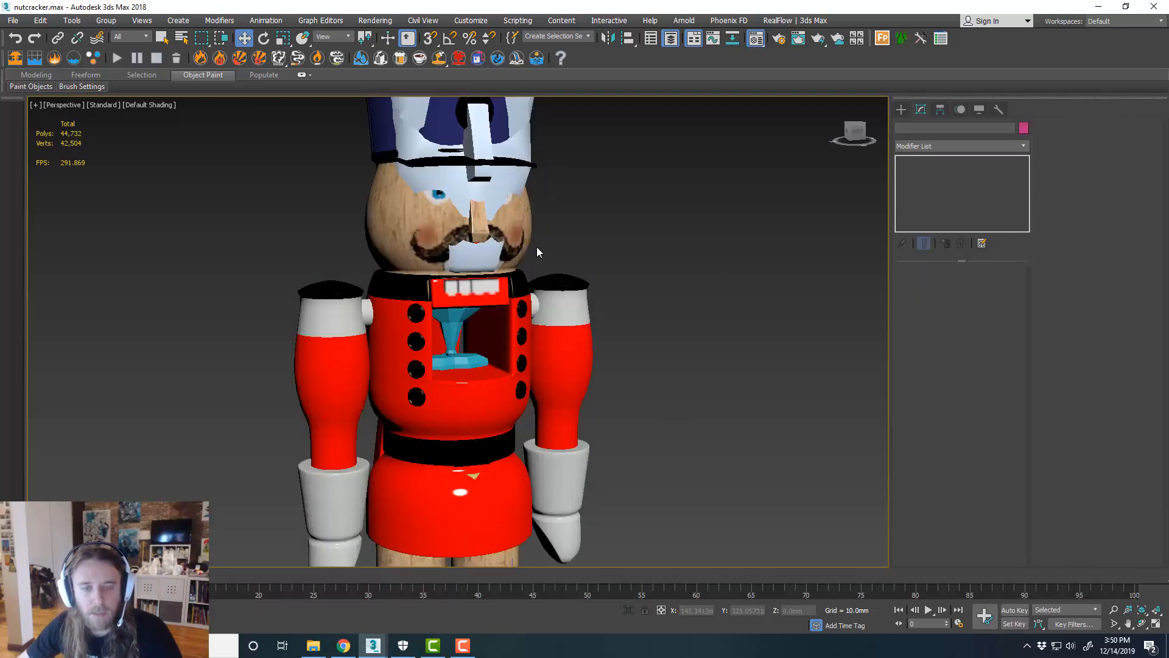
{"action": "middle_click_drag", "start_coordinate": [536, 245], "coordinate": [528, 272]}
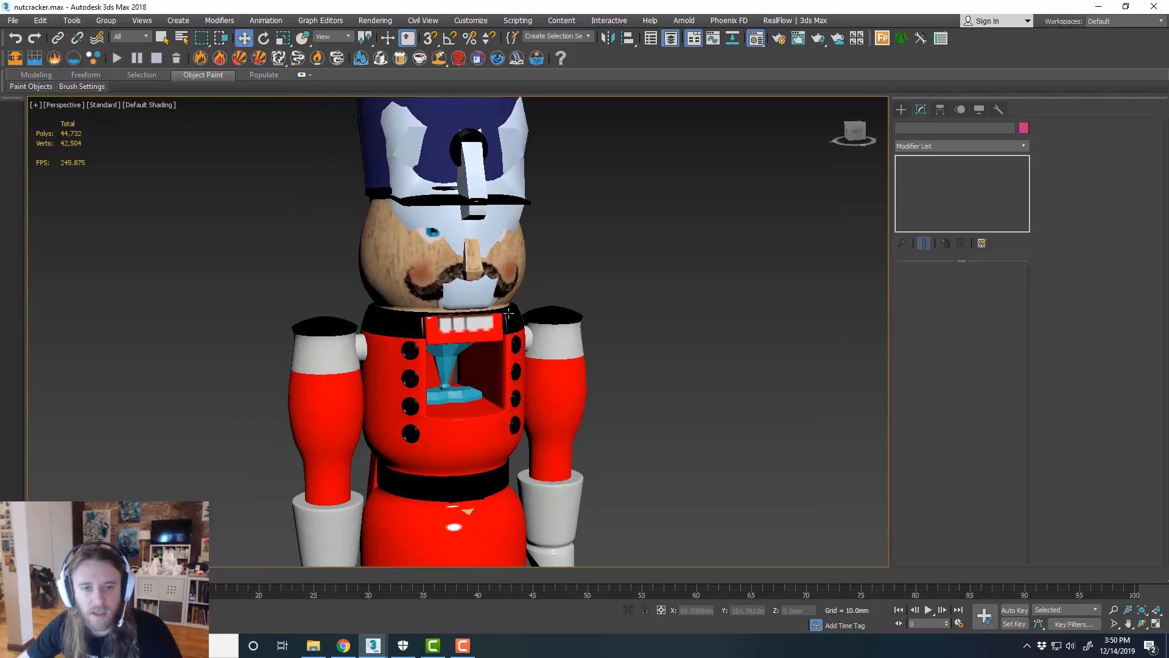
{"action": "left_click", "coordinate": [492, 329]}
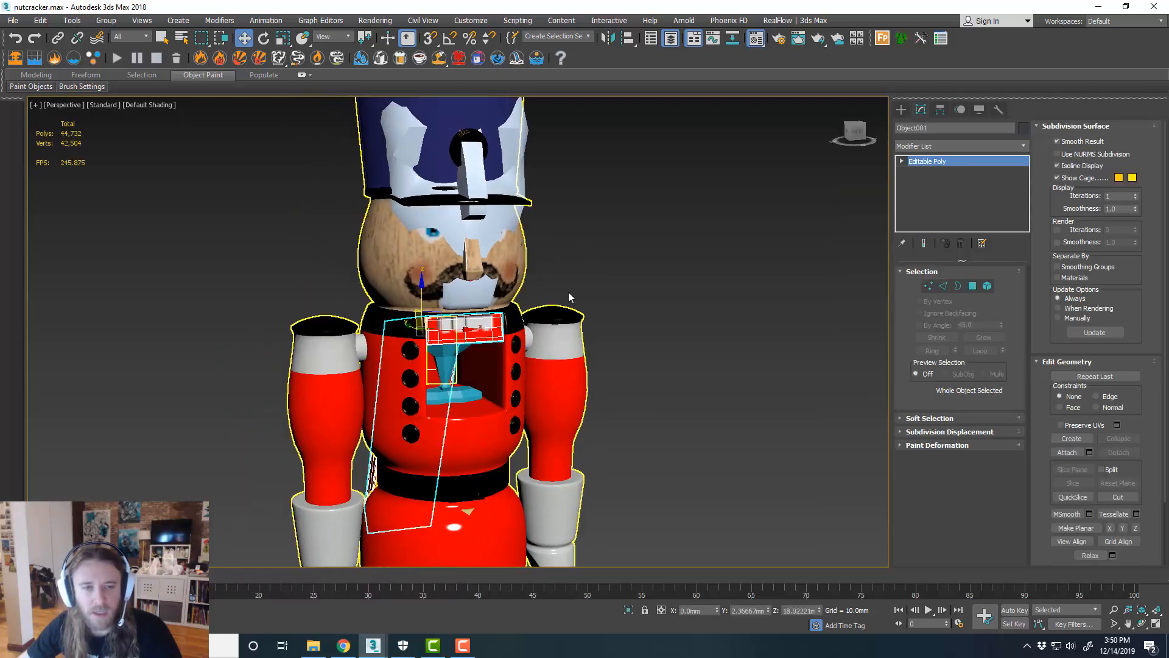
{"action": "left_click", "coordinate": [572, 292]}
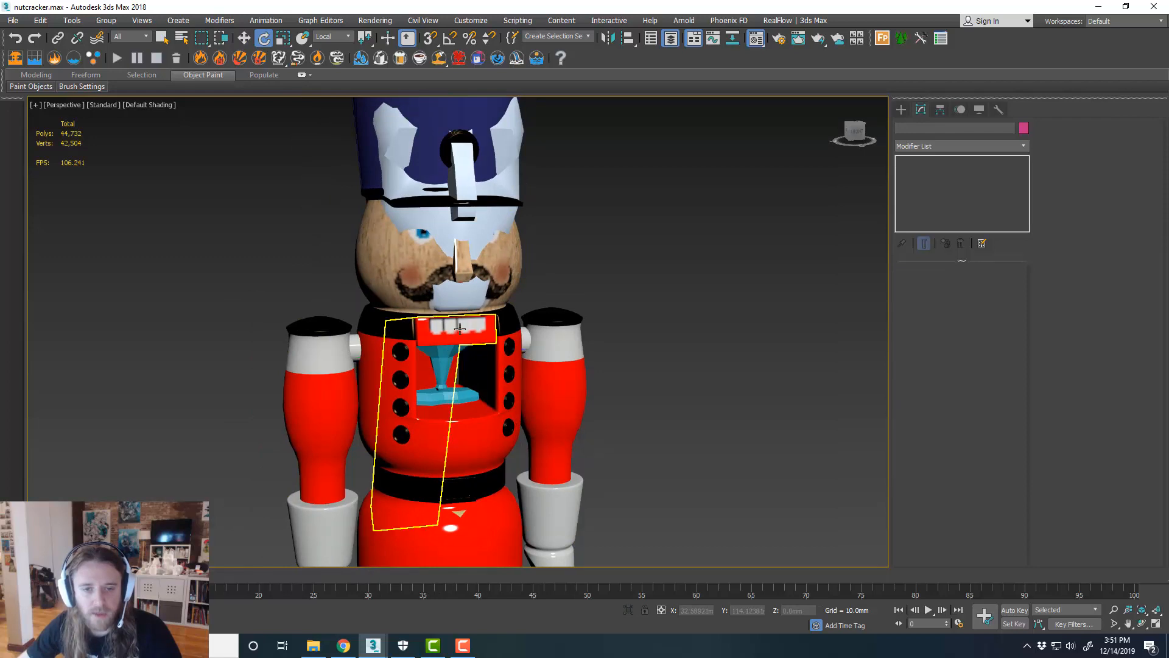
Link the jaw piece to the biped's spine bone inside the chest and test the link by rotating the spine
{"action": "left_click", "coordinate": [453, 332]}
{"action": "left_click", "coordinate": [139, 143]}
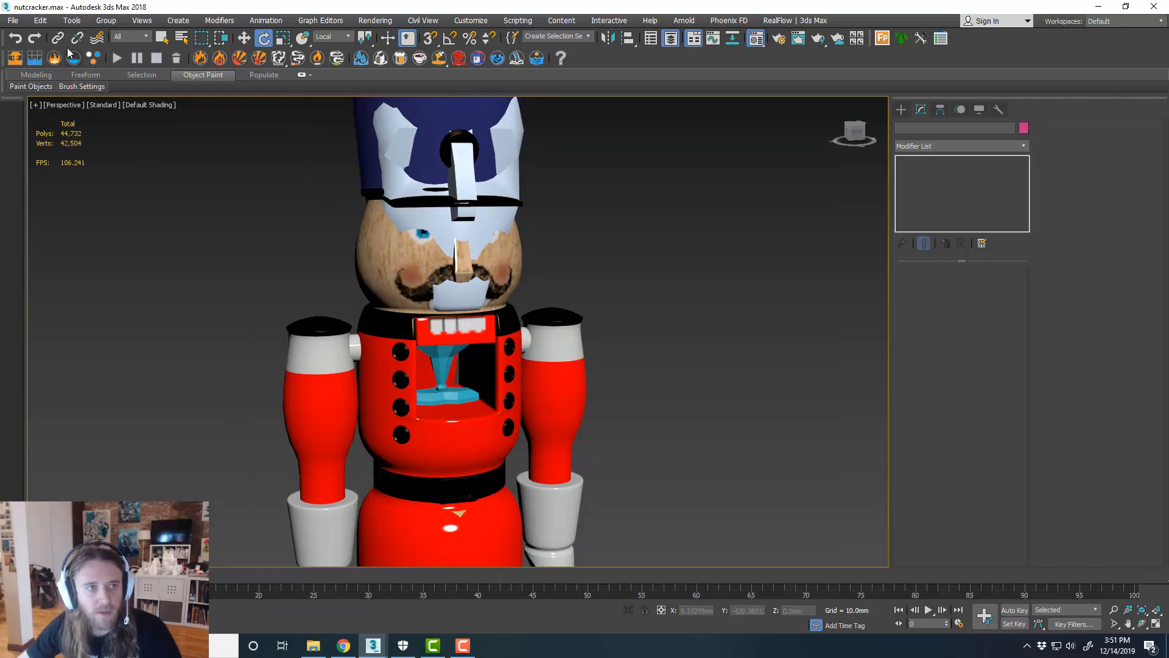
{"action": "left_click", "coordinate": [460, 333]}
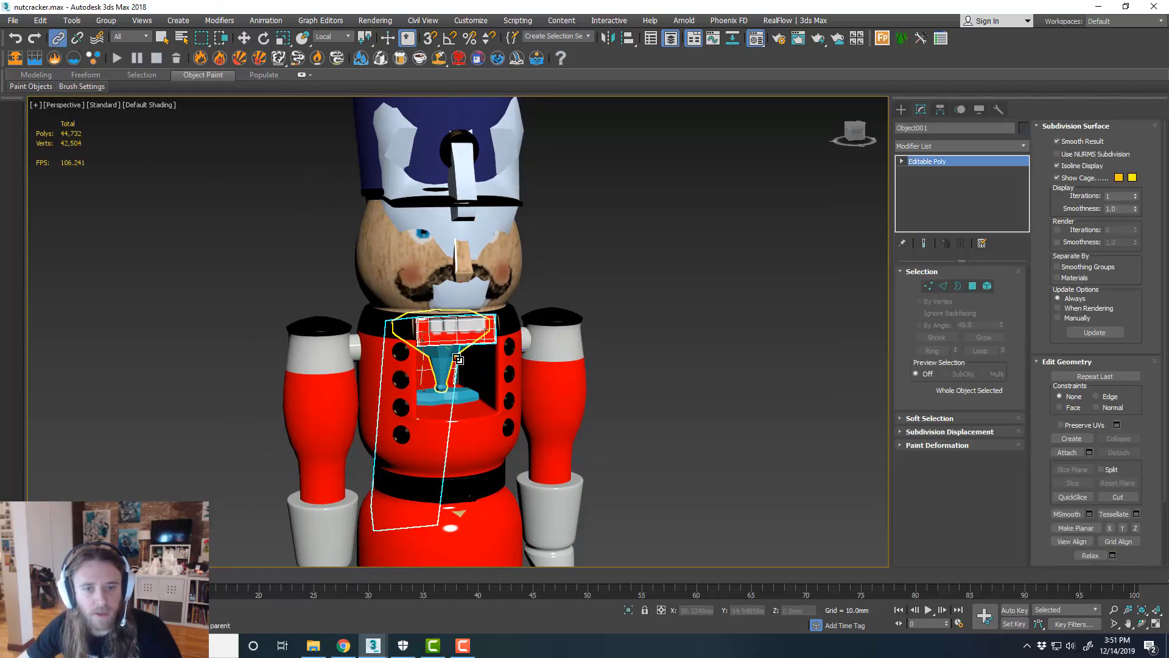
{"action": "key", "text": "w"}
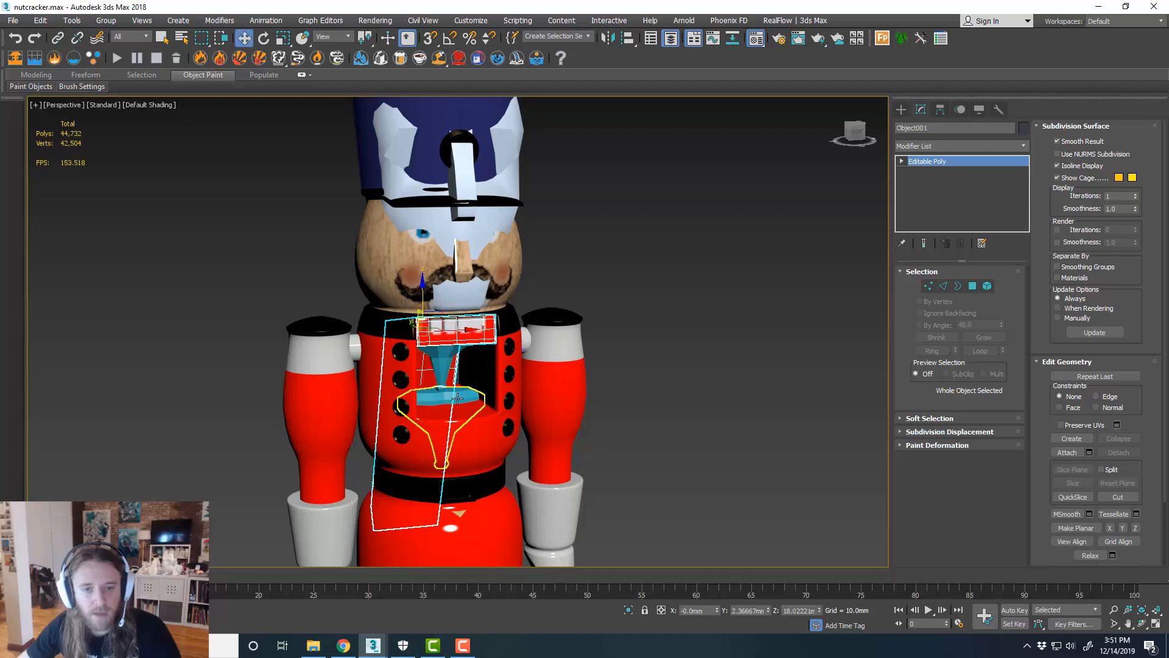
{"action": "key", "text": "e"}
{"action": "left_click", "coordinate": [457, 399]}
{"action": "left_click_drag", "start_coordinate": [453, 437], "coordinate": [473, 420]}
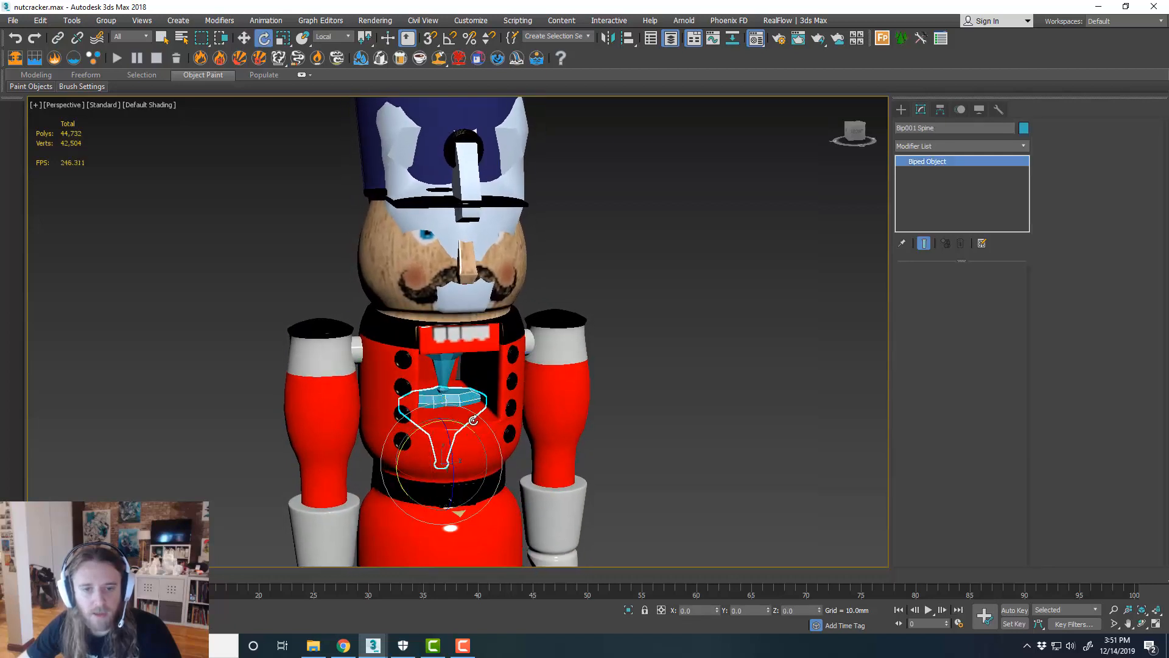
Test how the jaw piece swings by rotating it about its current pivot
{"action": "left_click", "coordinate": [463, 349]}
{"action": "mouse_move", "coordinate": [460, 323]}
{"action": "middle_mouse_down", "text": "alt"}
{"action": "mouse_move", "coordinate": [526, 324]}
{"action": "mouse_move", "coordinate": [471, 324]}
{"action": "middle_mouse_up", "text": "alt"}
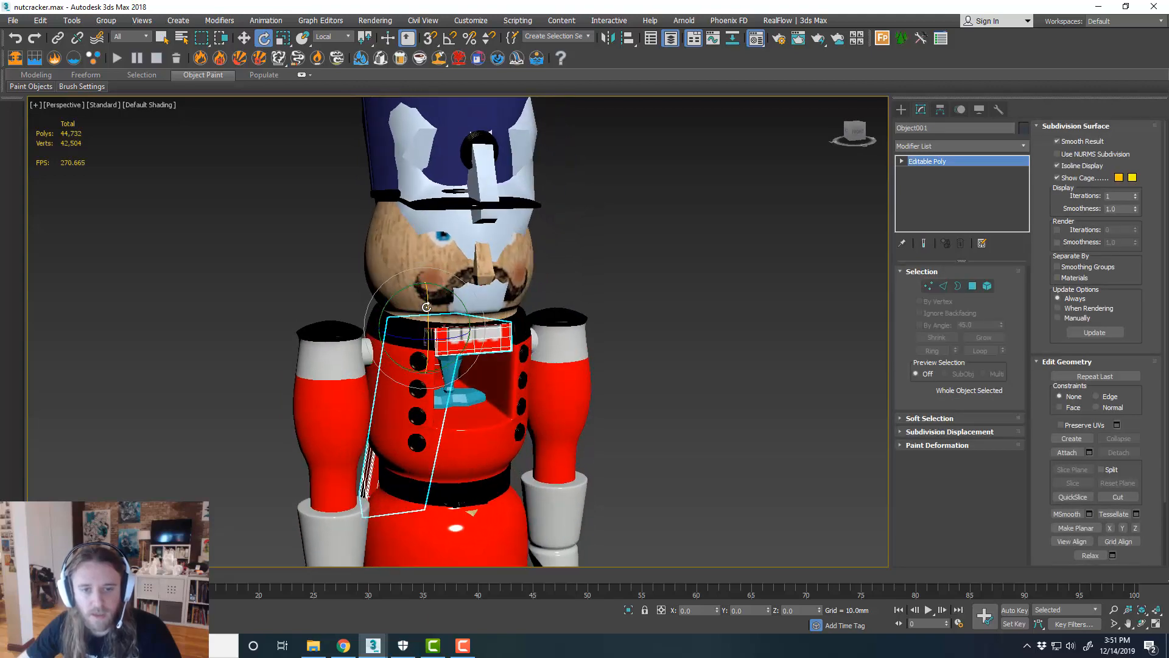
{"action": "left_click_drag", "start_coordinate": [427, 307], "coordinate": [435, 311]}
{"action": "left_click_drag", "start_coordinate": [443, 322], "coordinate": [481, 325]}
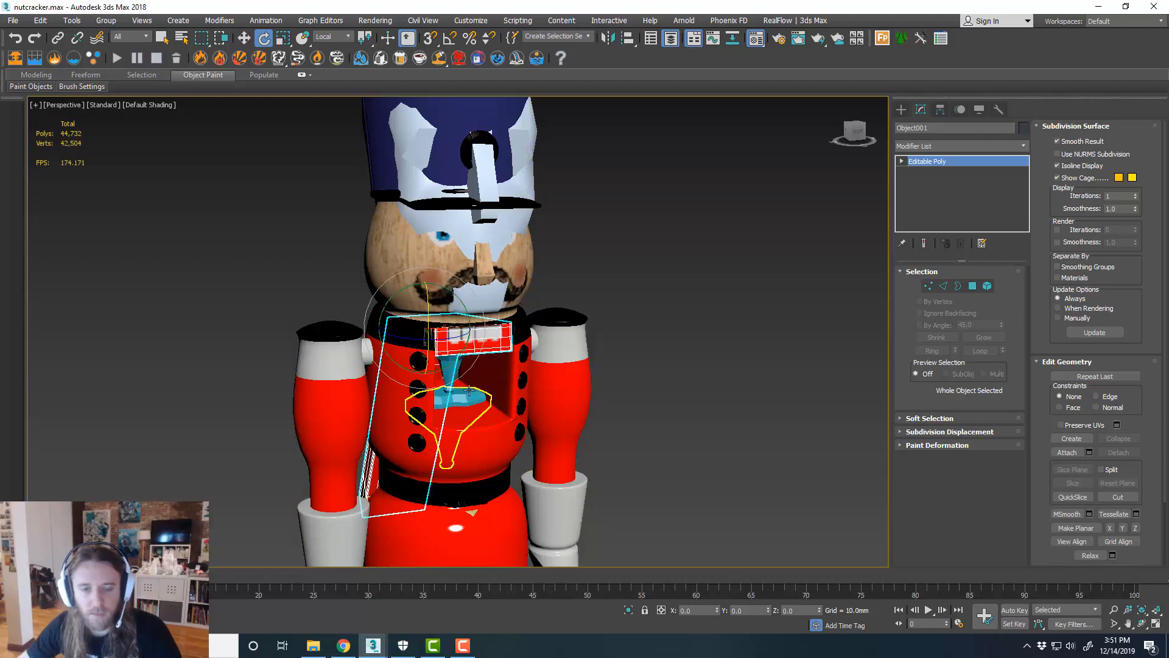
Enable Affect Pivot Only for the jaw piece and rotate its pivot around Z to straighten it, working from behind
{"action": "mouse_move", "coordinate": [611, 336]}
{"action": "middle_mouse_down", "text": "alt"}
{"action": "mouse_move", "coordinate": [683, 331]}
{"action": "mouse_move", "coordinate": [822, 350]}
{"action": "mouse_move", "coordinate": [620, 336]}
{"action": "middle_mouse_up", "text": "alt"}
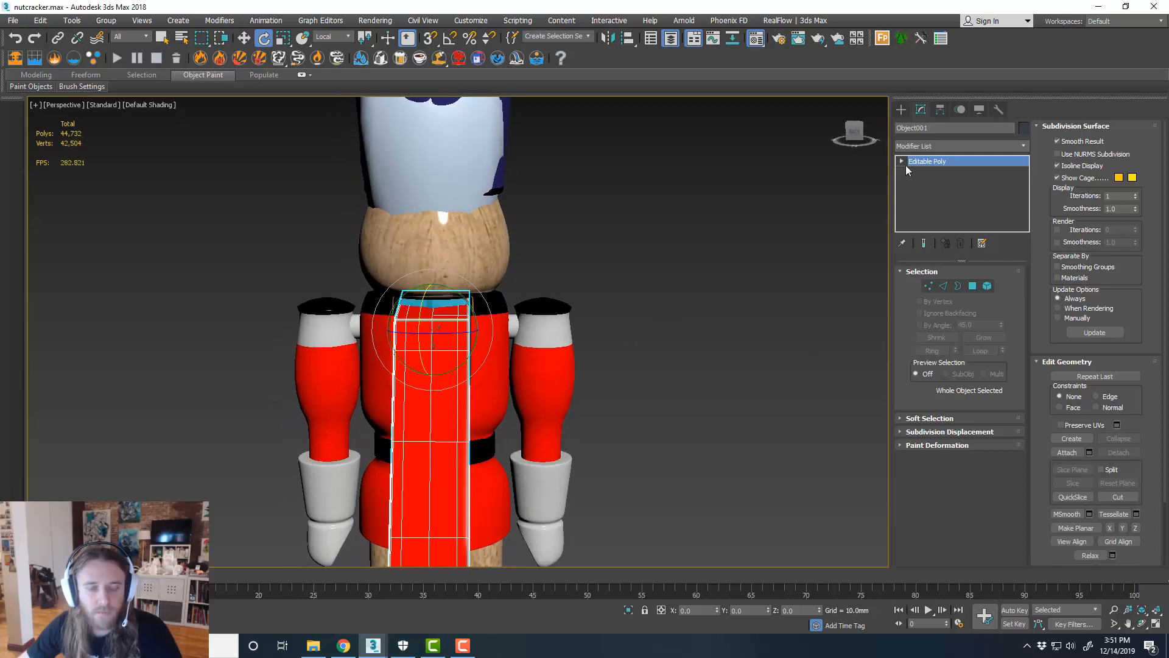
{"action": "left_click", "coordinate": [939, 110]}
{"action": "left_click", "coordinate": [944, 193]}
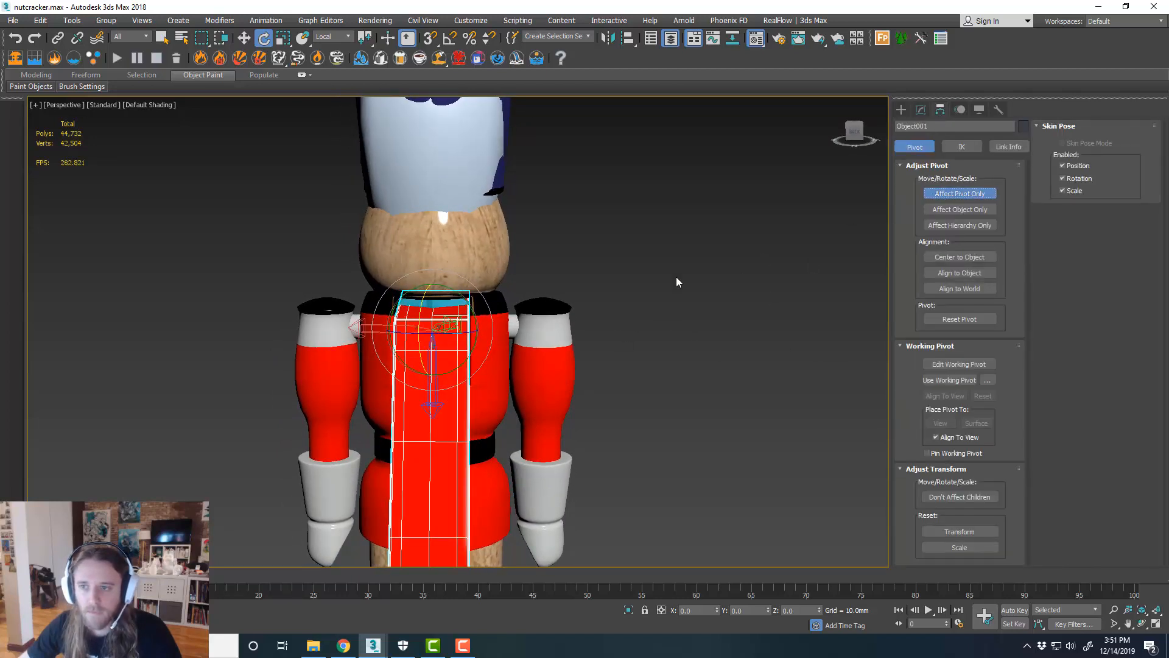
{"action": "scroll", "coordinate": [443, 336], "scroll_direction": "up", "scroll_amount": 2}
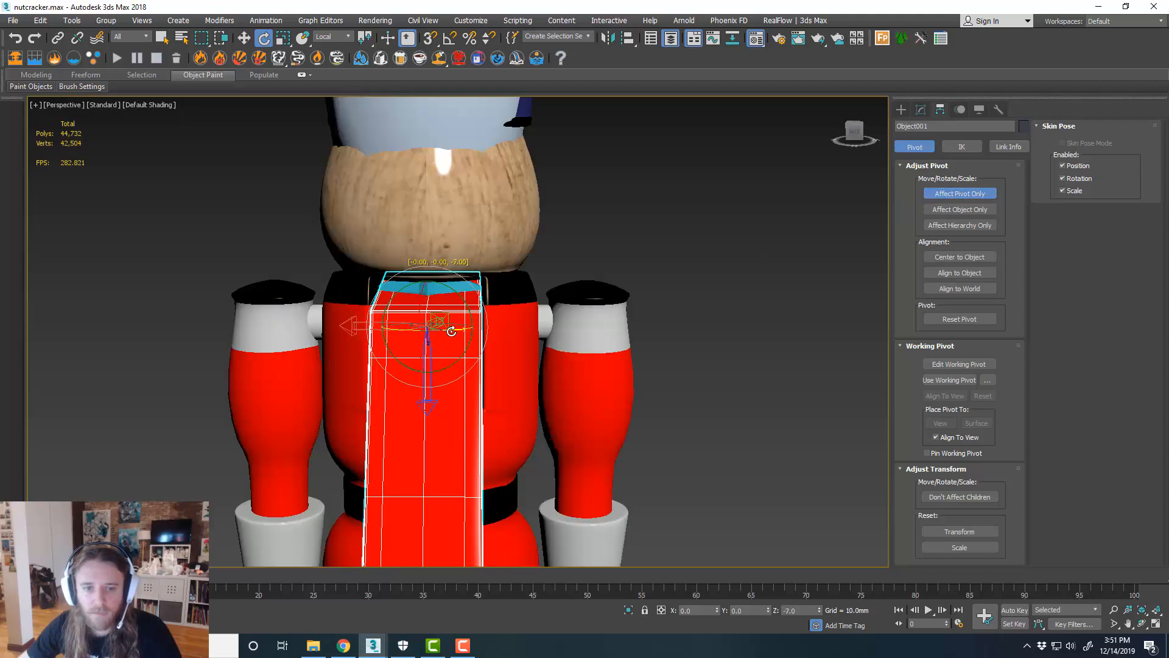
{"action": "left_click_drag", "start_coordinate": [456, 330], "coordinate": [454, 330]}
Fine-tune the jaw pivot's Z rotation by about -2.5 degrees in the Top view, and leave pivot editing
{"action": "key", "text": "alt+w"}
{"action": "middle_click", "coordinate": [310, 225]}
{"action": "key", "text": "alt+w"}
{"action": "scroll", "coordinate": [478, 195], "scroll_direction": "up", "scroll_amount": 3}
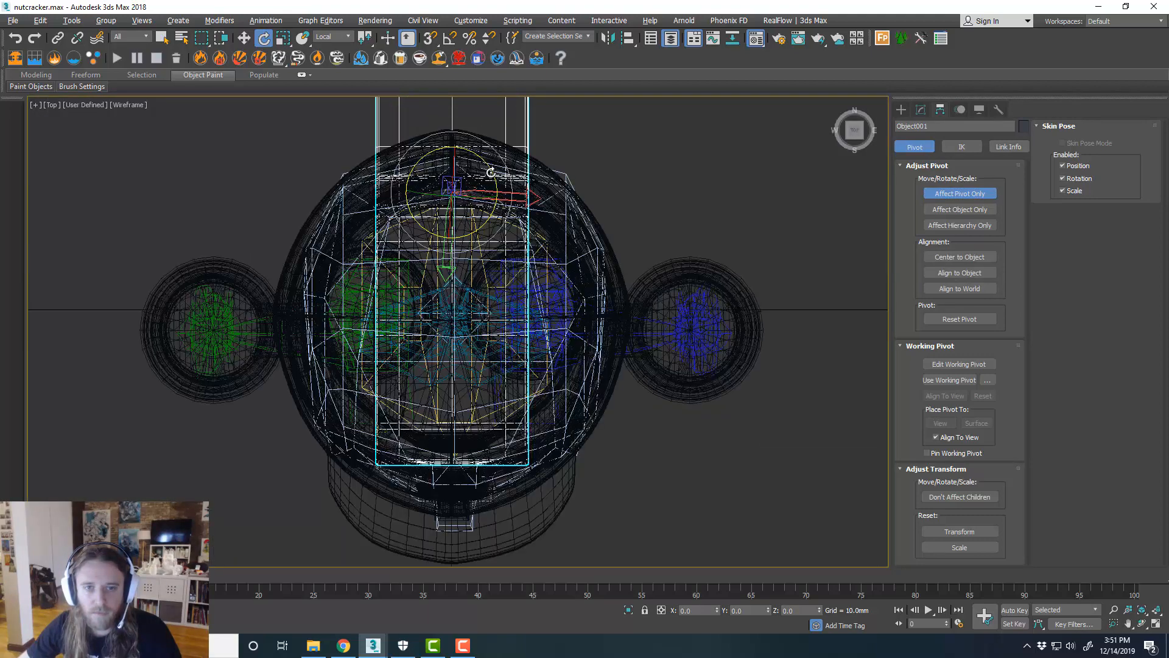
{"action": "middle_click_drag", "start_coordinate": [489, 157], "coordinate": [486, 241]}
{"action": "left_click_drag", "start_coordinate": [486, 234], "coordinate": [486, 232]}
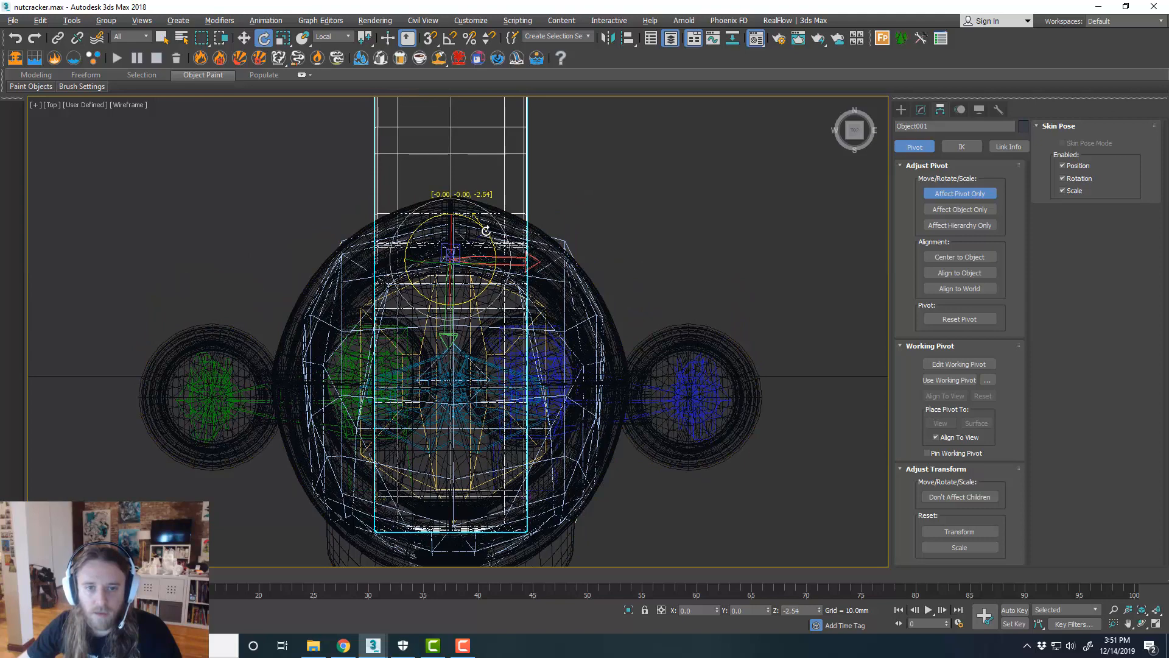
{"action": "key", "text": "w"}
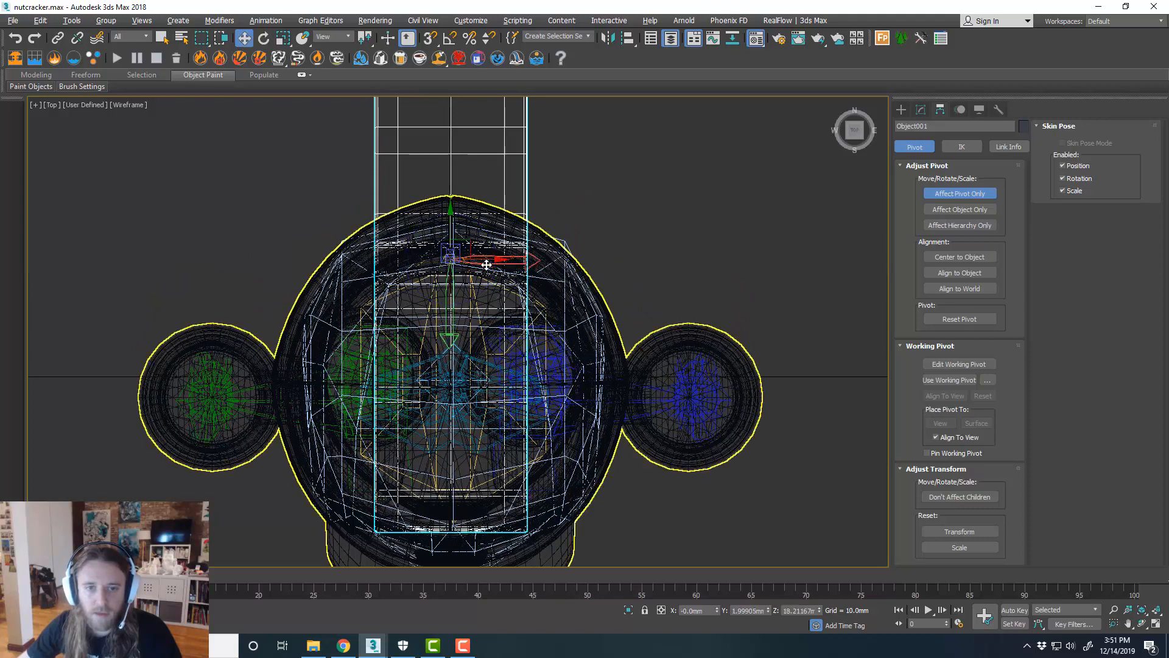
{"action": "key", "text": "alt+w"}
{"action": "middle_click", "coordinate": [705, 418]}
{"action": "key", "text": "alt+w"}
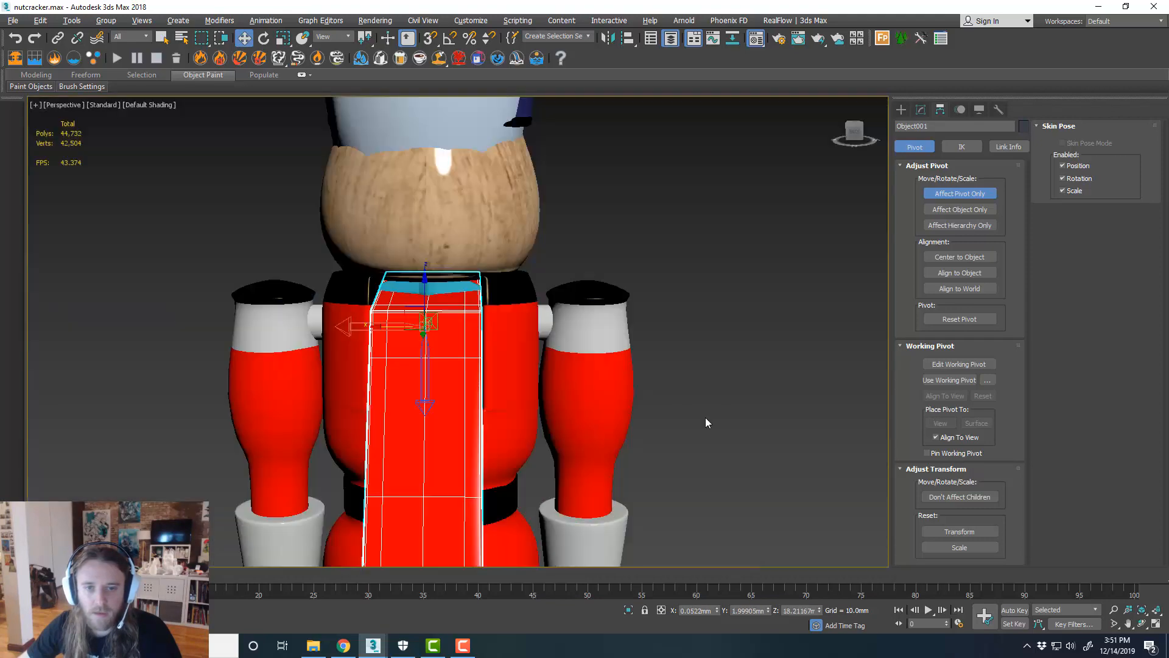
{"action": "left_click", "coordinate": [940, 195]}
Test the jaw's opening by rotating the jaw piece about its adjusted pivot, and undo the rotation
{"action": "key", "text": "e"}
{"action": "middle_click_drag", "start_coordinate": [487, 329], "coordinate": [293, 313], "text": "alt"}
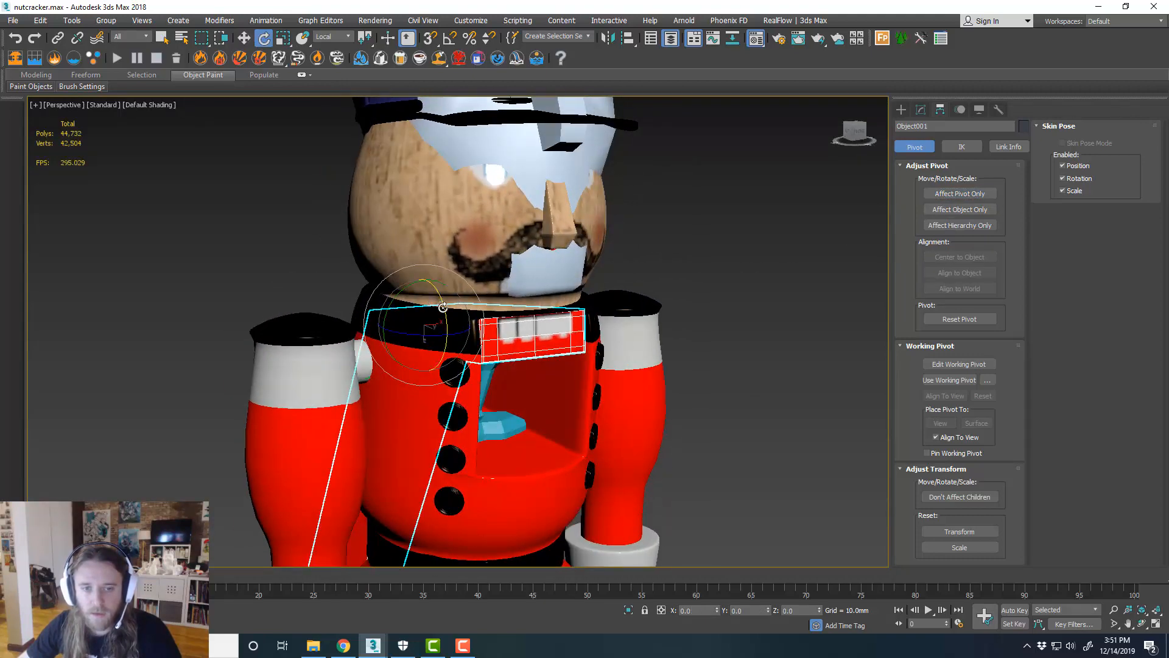
{"action": "left_click_drag", "start_coordinate": [443, 308], "coordinate": [456, 316]}
{"action": "key", "text": "ctrl+z"}
{"action": "scroll", "coordinate": [412, 301], "scroll_direction": "down", "scroll_amount": 3}
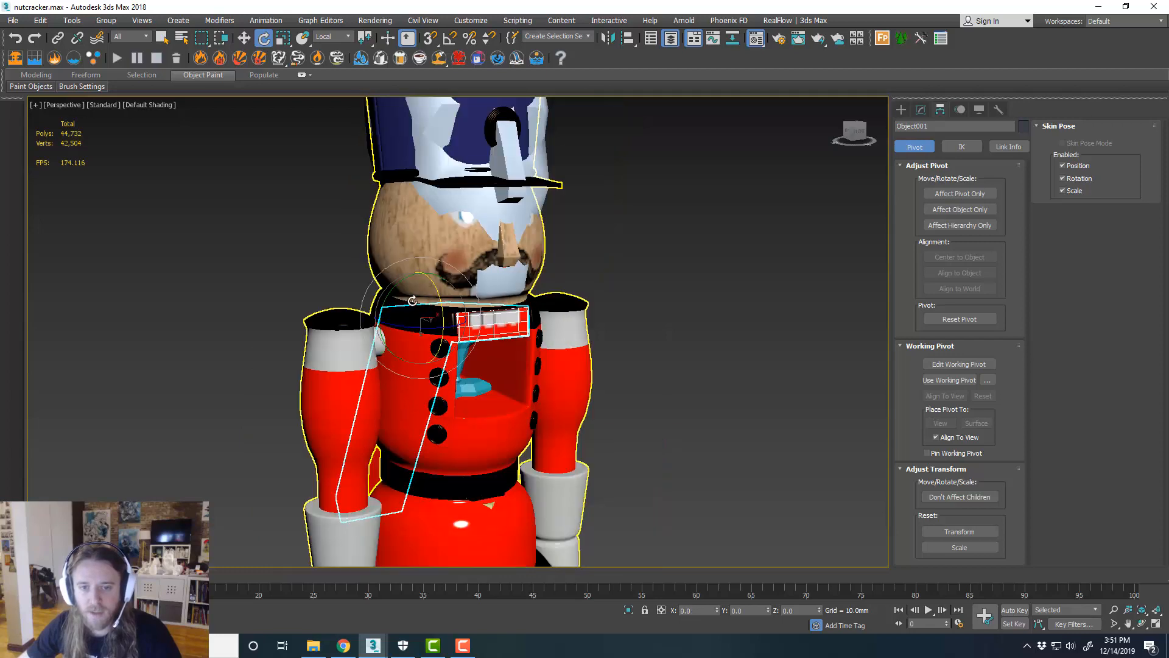
{"action": "scroll", "coordinate": [412, 301], "scroll_direction": "down", "scroll_amount": 5}
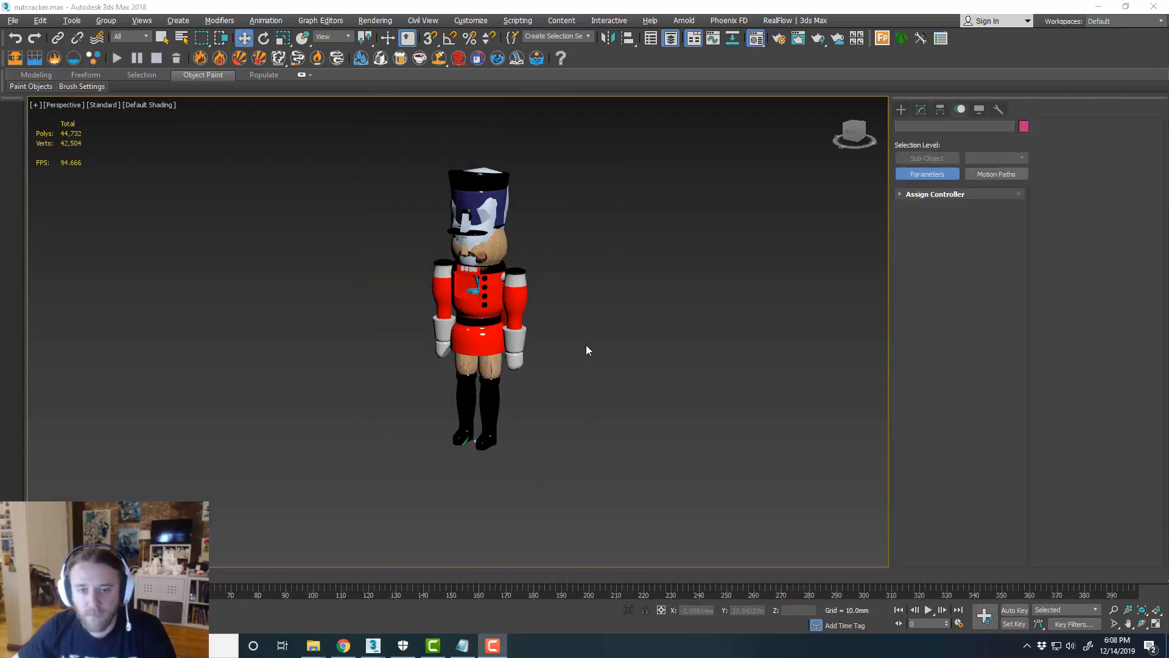
Select the biped's spine bone and put the biped into Motion Flow mode
{"action": "middle_click_drag", "start_coordinate": [589, 350], "coordinate": [530, 323]}
{"action": "scroll", "coordinate": [561, 346], "scroll_direction": "up", "scroll_amount": 3}
{"action": "left_click", "coordinate": [529, 323]}
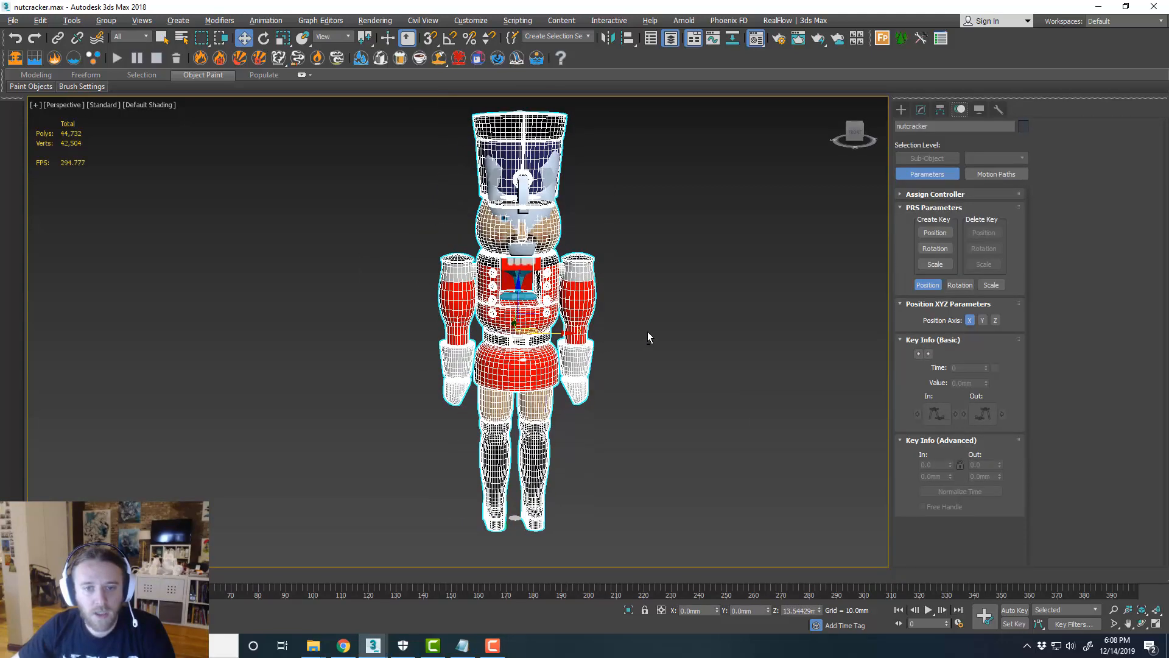
{"action": "mouse_move", "coordinate": [648, 336]}
{"action": "middle_mouse_down", "text": "alt"}
{"action": "mouse_move", "coordinate": [601, 328]}
{"action": "mouse_move", "coordinate": [622, 342]}
{"action": "middle_mouse_up", "text": "alt"}
{"action": "left_click", "coordinate": [622, 337]}
{"action": "left_click", "coordinate": [513, 299]}
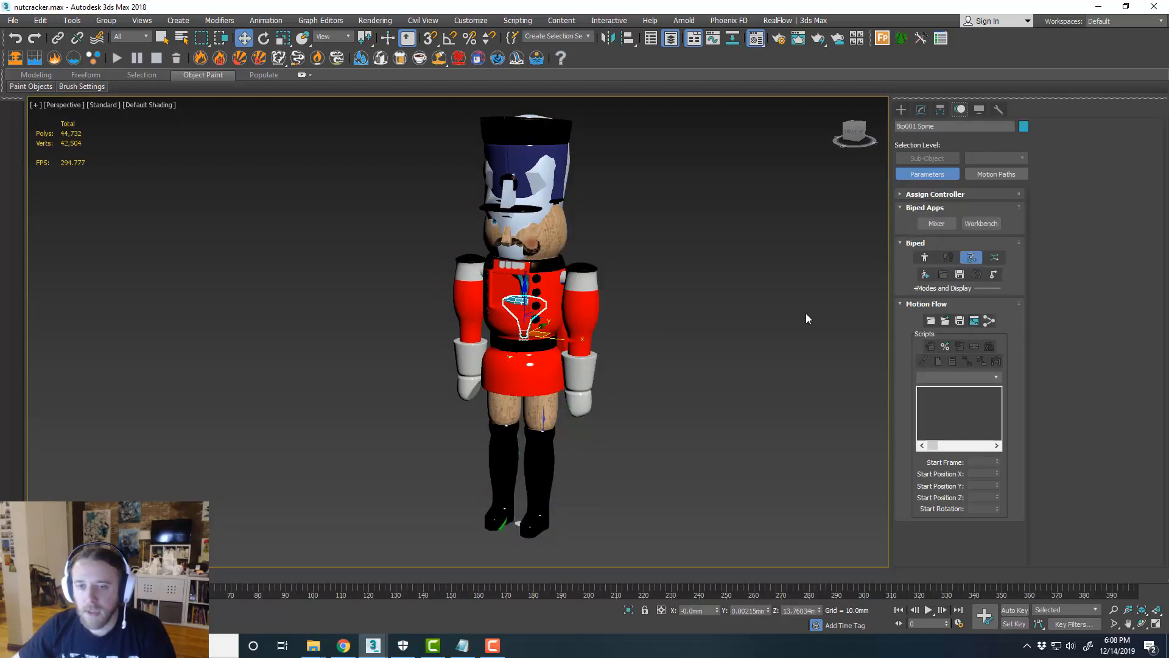
{"action": "left_click", "coordinate": [972, 257]}
{"action": "middle_click_drag", "start_coordinate": [650, 301], "coordinate": [657, 300]}
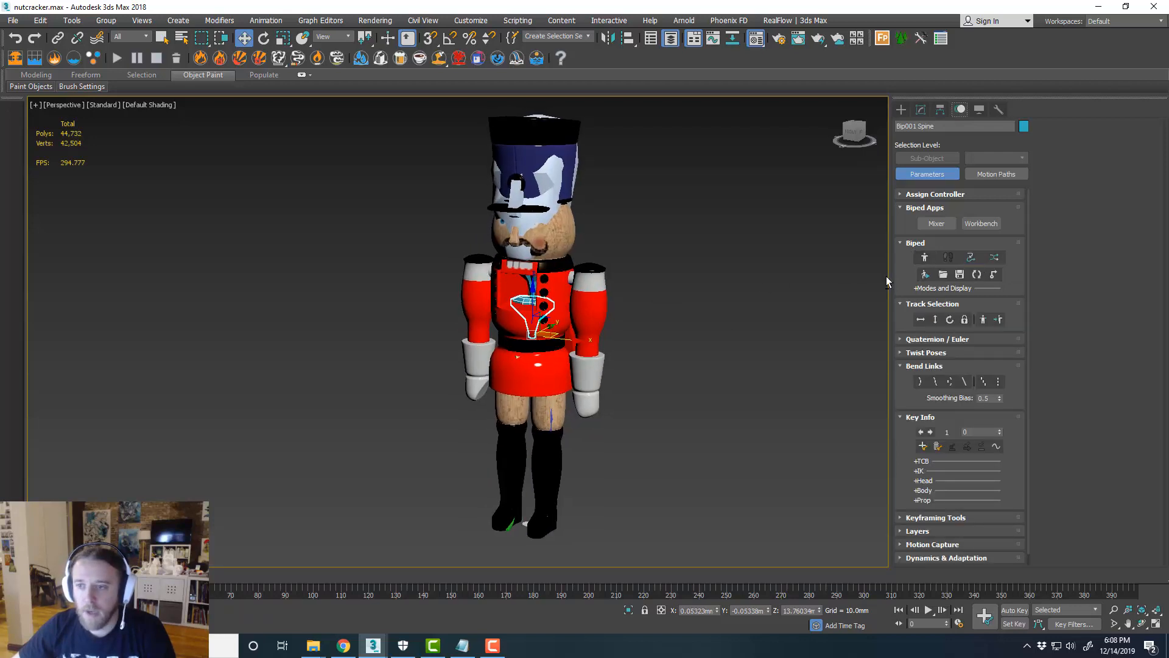
{"action": "left_click", "coordinate": [971, 257]}
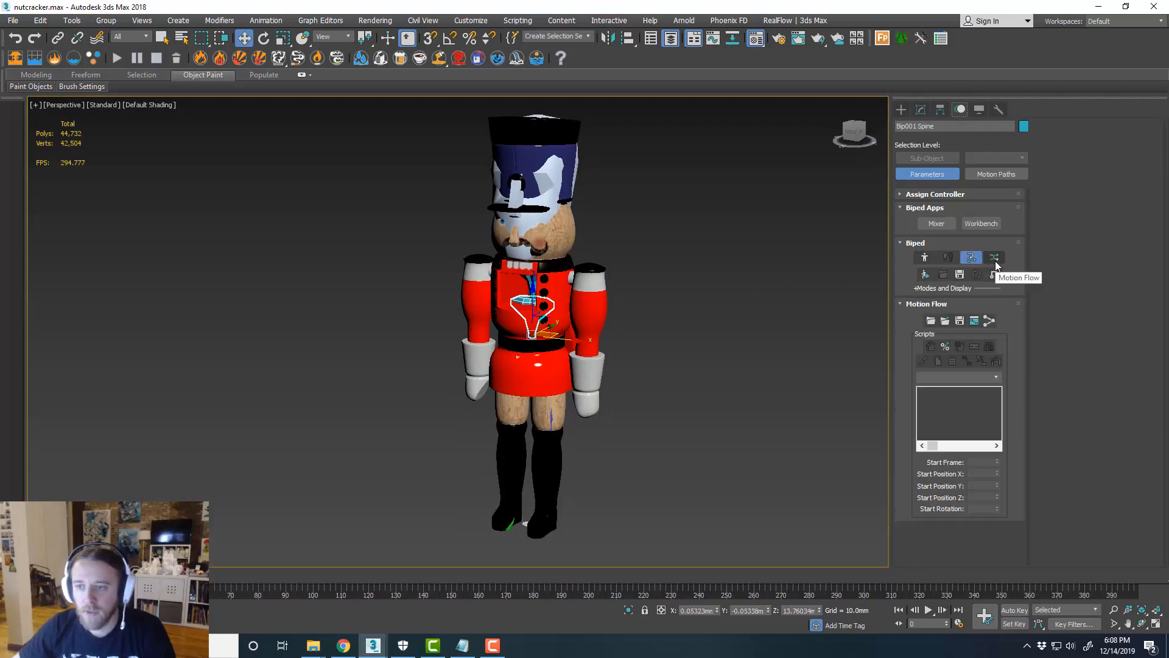
Open the Motion Flow Graph beside the character and create a clip in it from StillPose.bip
{"action": "left_click", "coordinate": [974, 321]}
{"action": "middle_click_drag", "start_coordinate": [472, 324], "coordinate": [325, 330]}
{"action": "left_click_drag", "start_coordinate": [621, 127], "coordinate": [618, 126]}
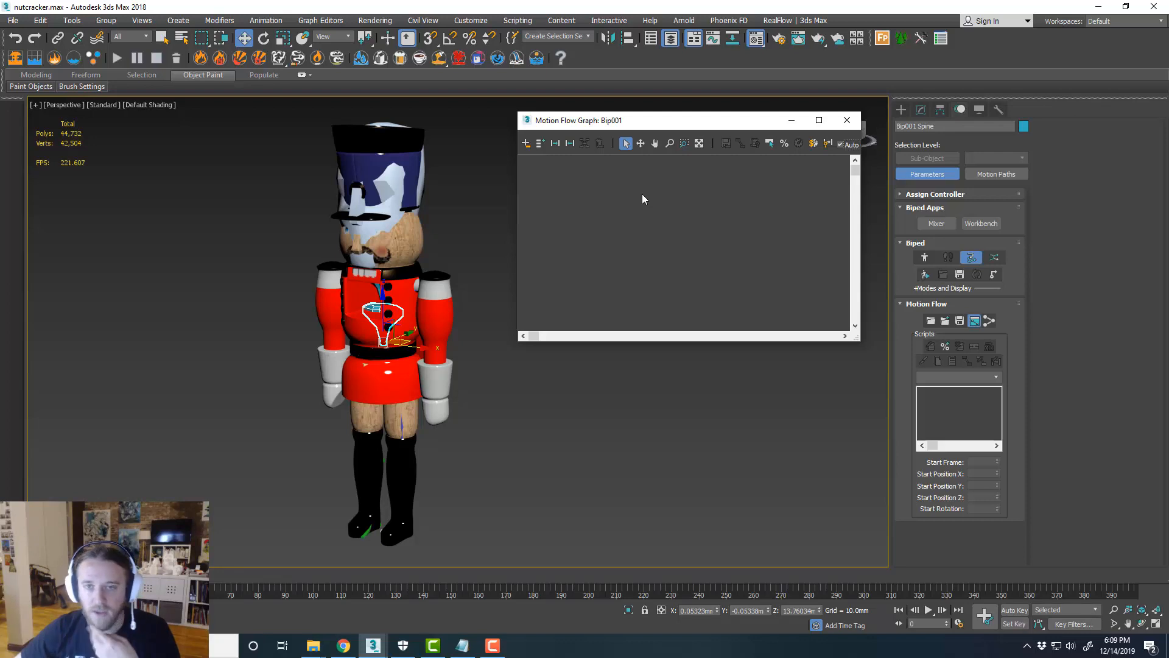
{"action": "left_click", "coordinate": [541, 144]}
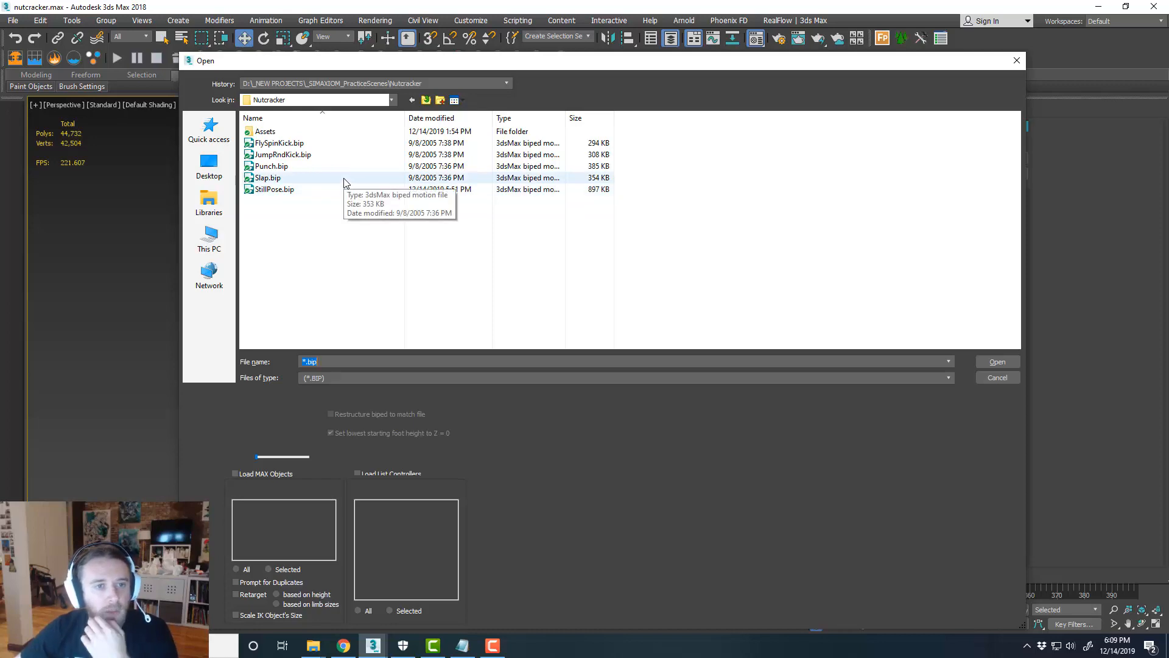
{"action": "left_click", "coordinate": [317, 189]}
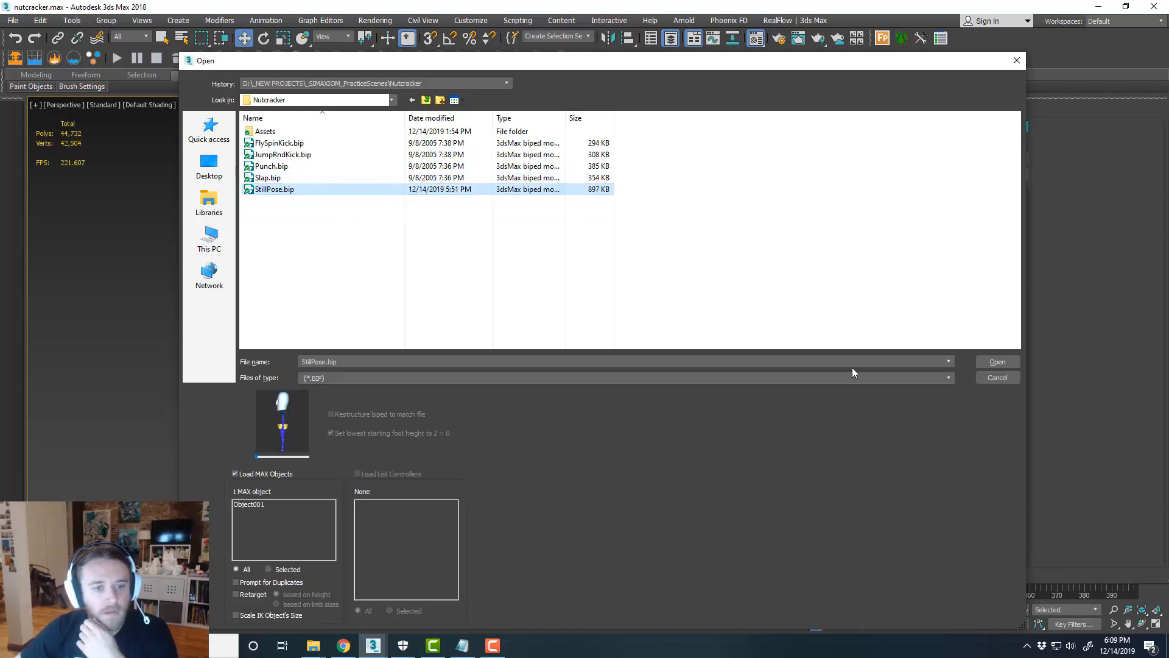
{"action": "left_click", "coordinate": [993, 364]}
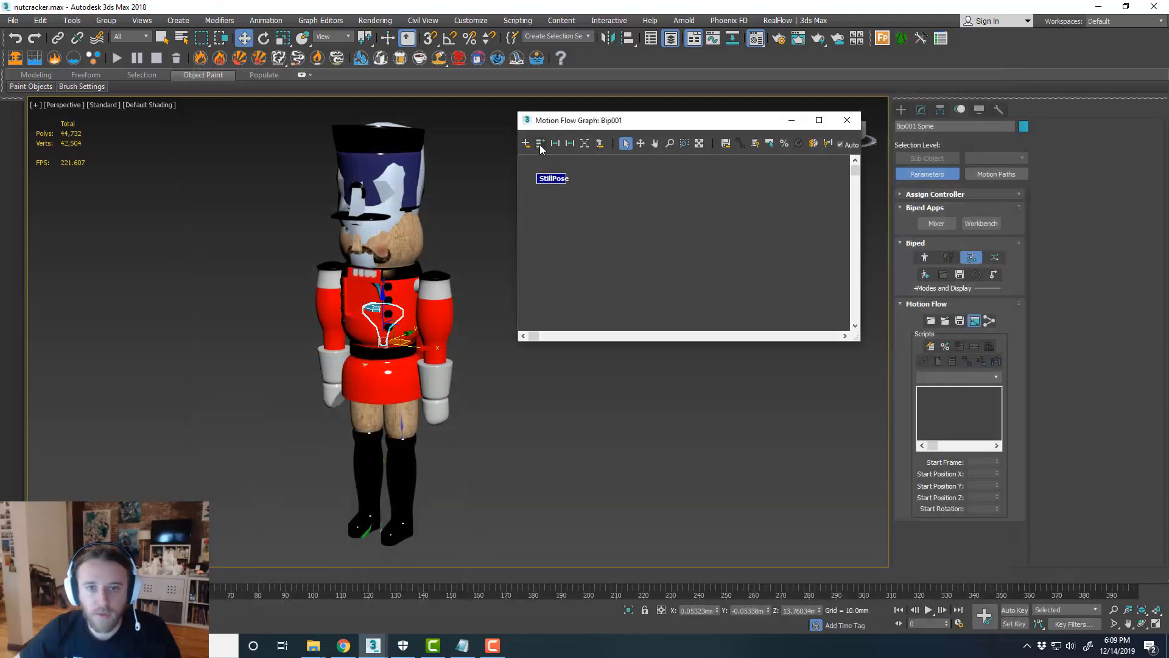
Add clips from Slap.bip and JumpRndKick.bip below the StillPose clip in the Motion Flow Graph
{"action": "left_click", "coordinate": [539, 143]}
{"action": "left_click", "coordinate": [340, 178]}
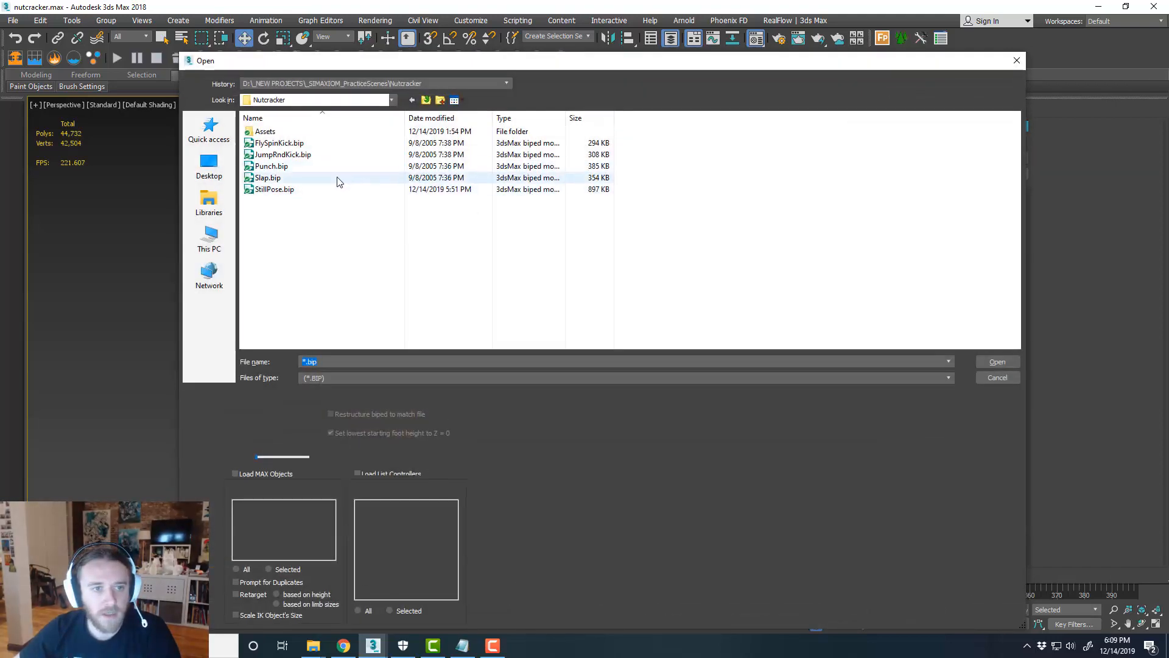
{"action": "left_click", "coordinate": [997, 362]}
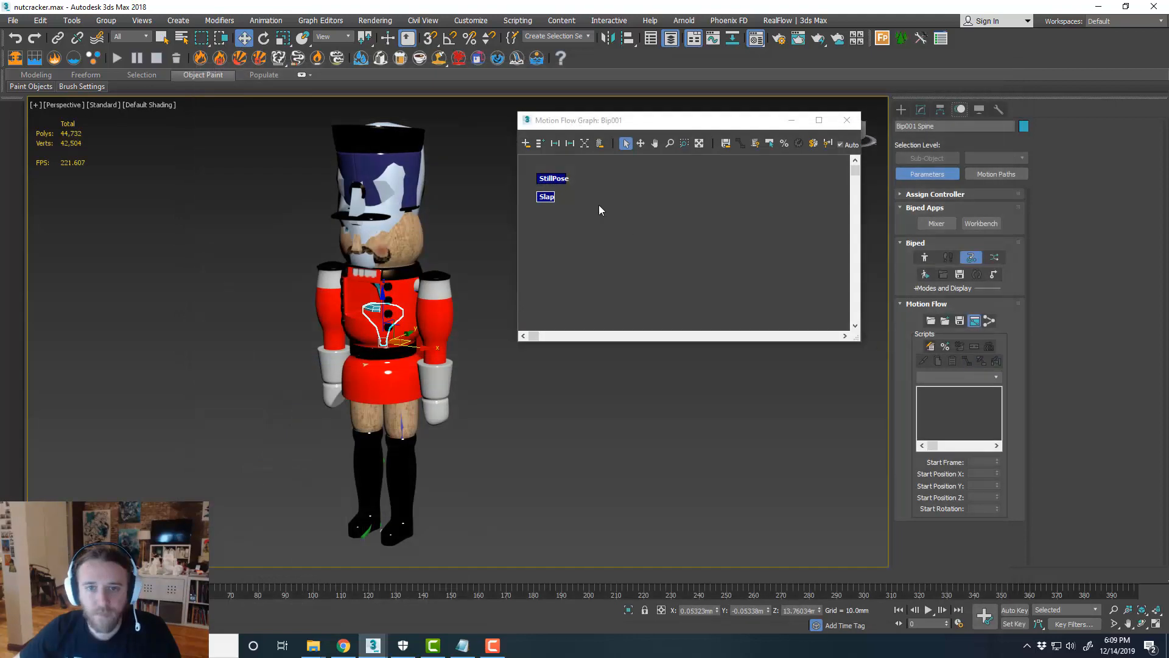
{"action": "left_click", "coordinate": [539, 144]}
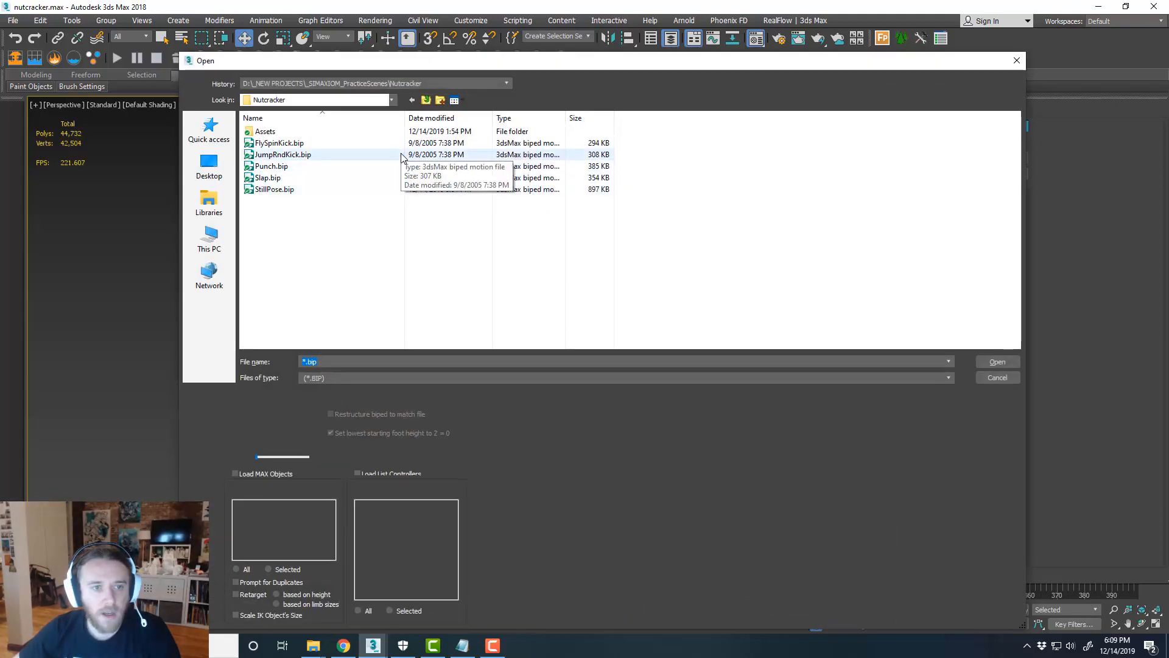
{"action": "left_click", "coordinate": [397, 155]}
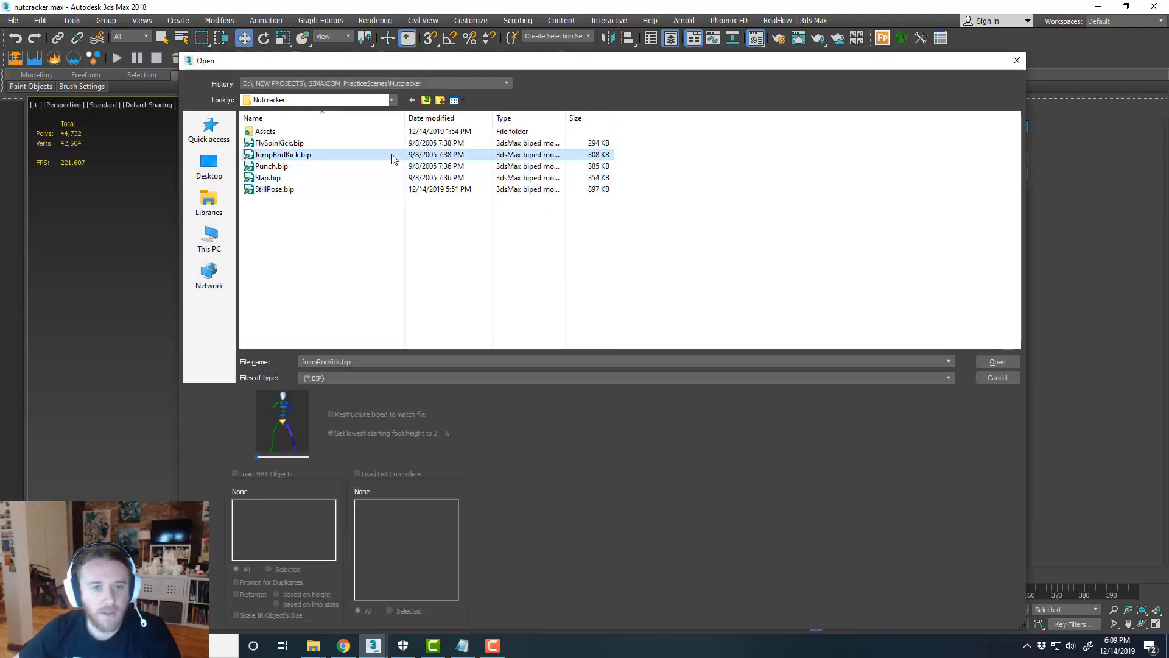
{"action": "left_click", "coordinate": [997, 361]}
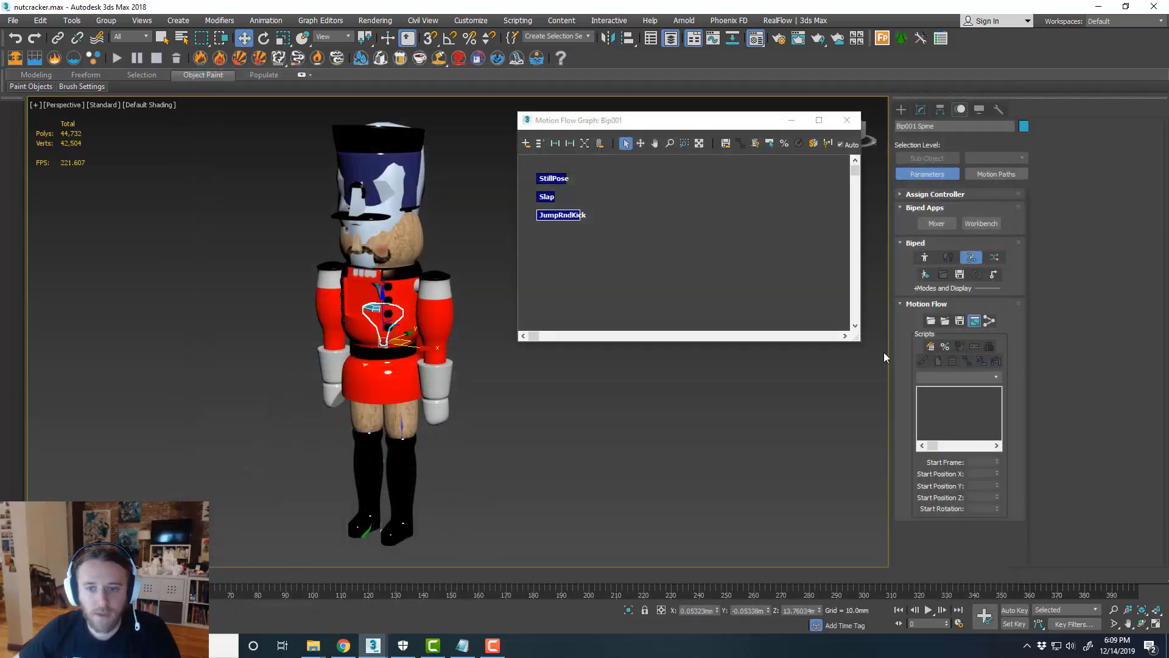
Add clips from Punch.bip and FlySpinKick.bip to the graph, plus a second StillPose.bip clip as the last one
{"action": "left_click", "coordinate": [540, 144]}
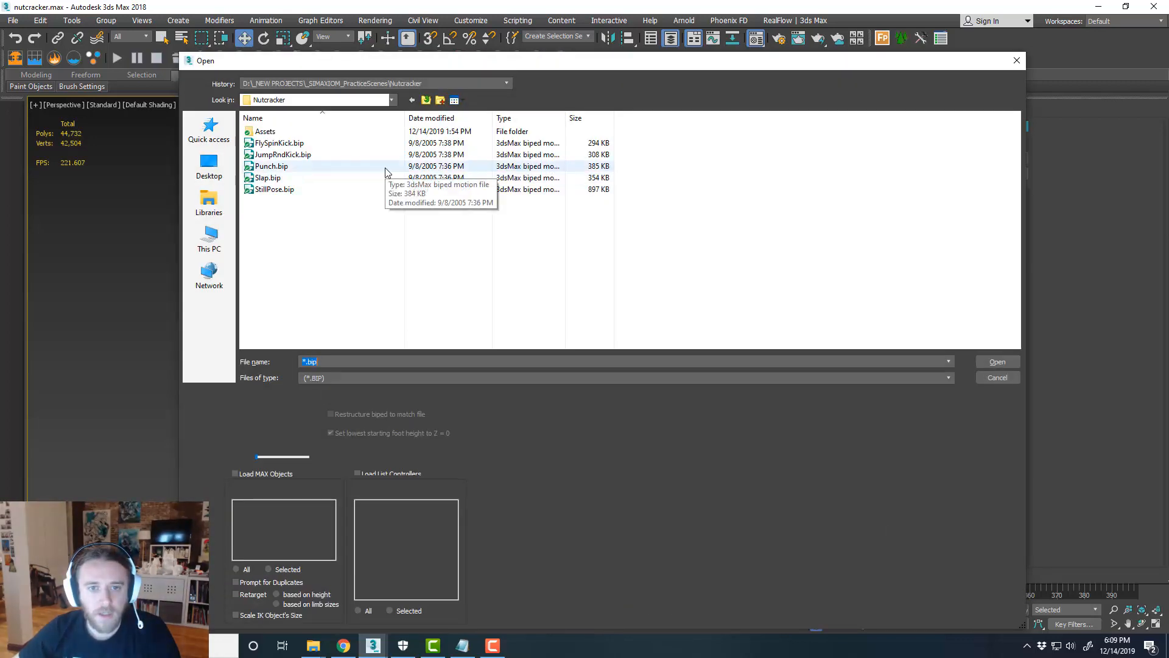
{"action": "left_click", "coordinate": [388, 169]}
{"action": "left_click", "coordinate": [1011, 359]}
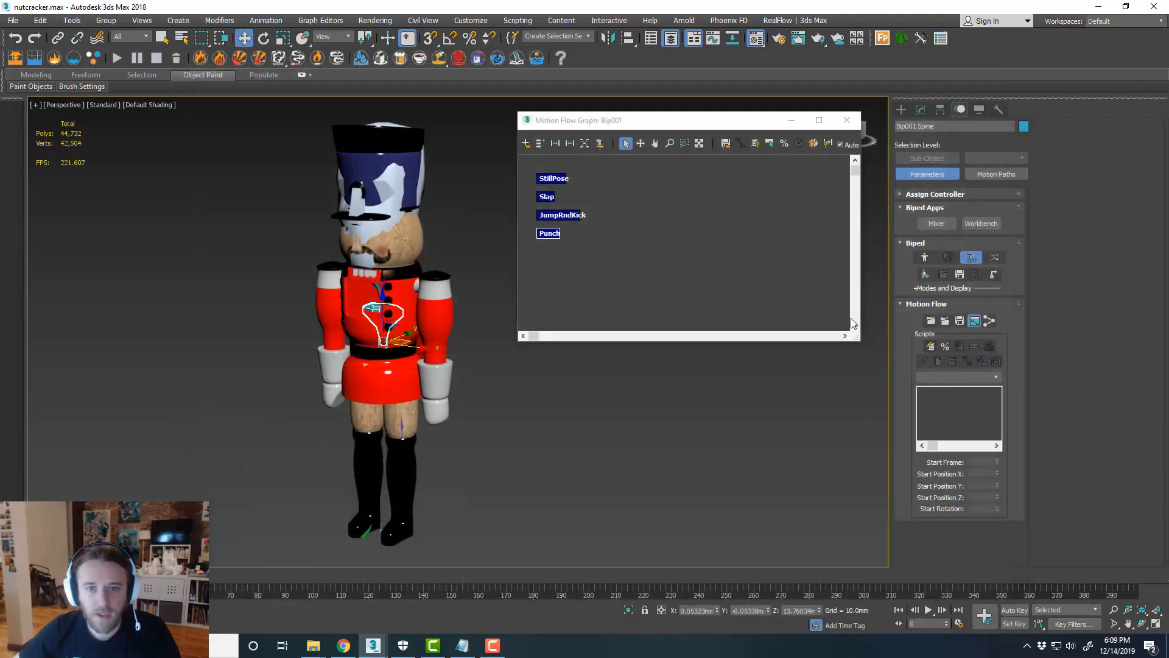
{"action": "left_click", "coordinate": [540, 144]}
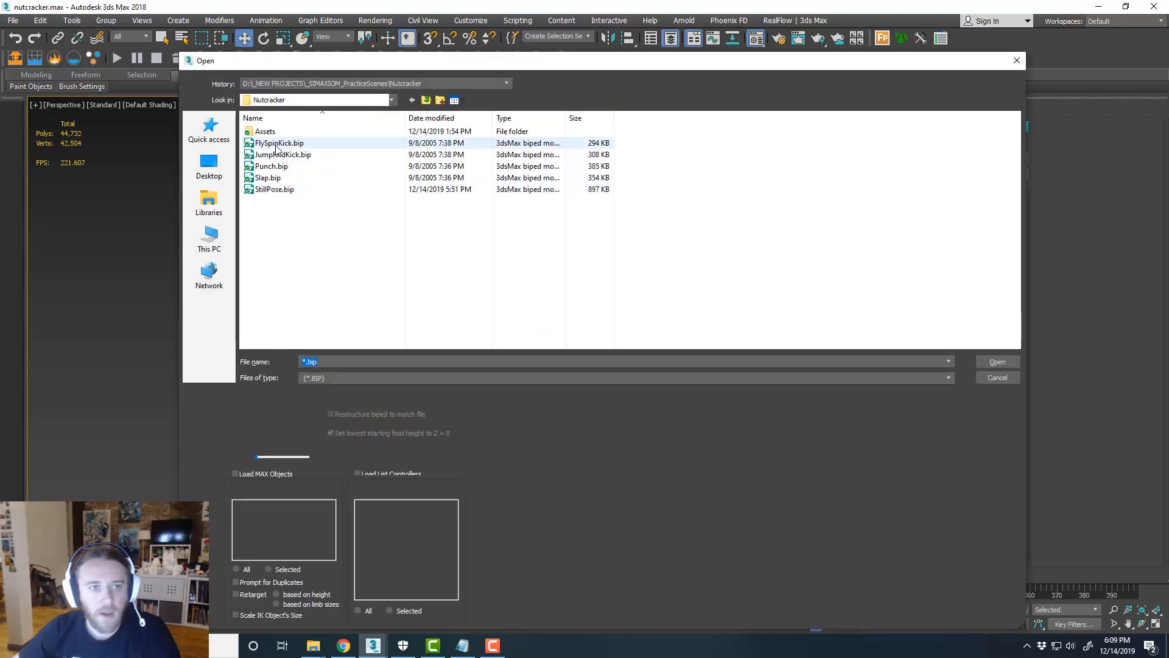
{"action": "left_click", "coordinate": [277, 144]}
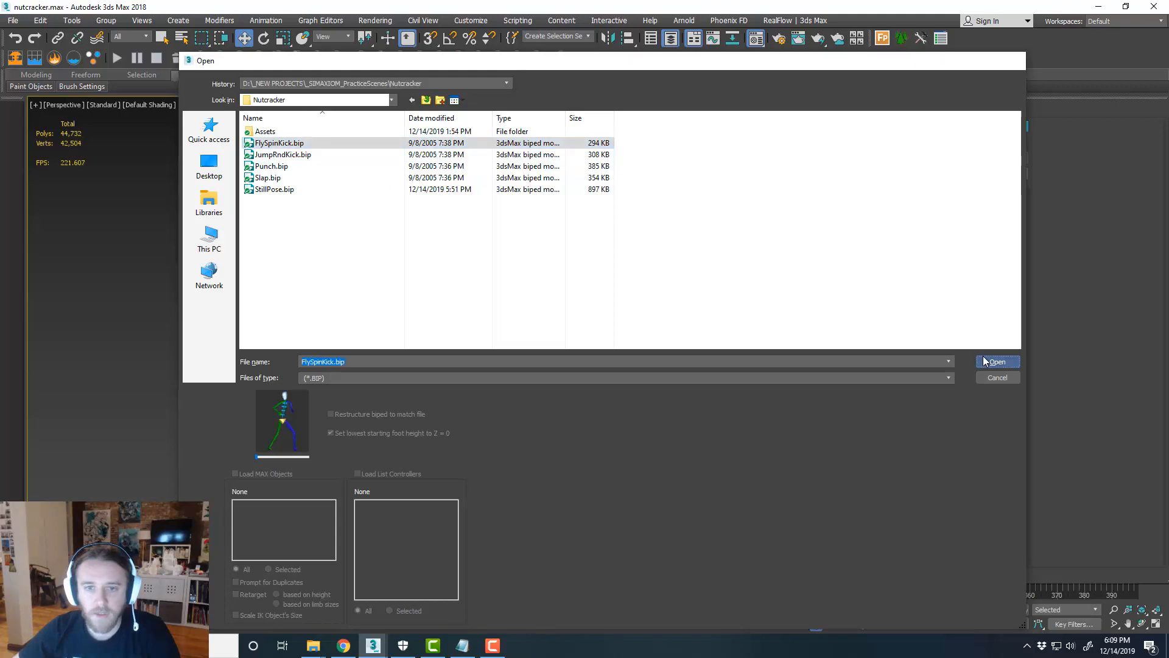
{"action": "left_click", "coordinate": [997, 362]}
{"action": "left_click", "coordinate": [538, 145]}
{"action": "left_click", "coordinate": [360, 189]}
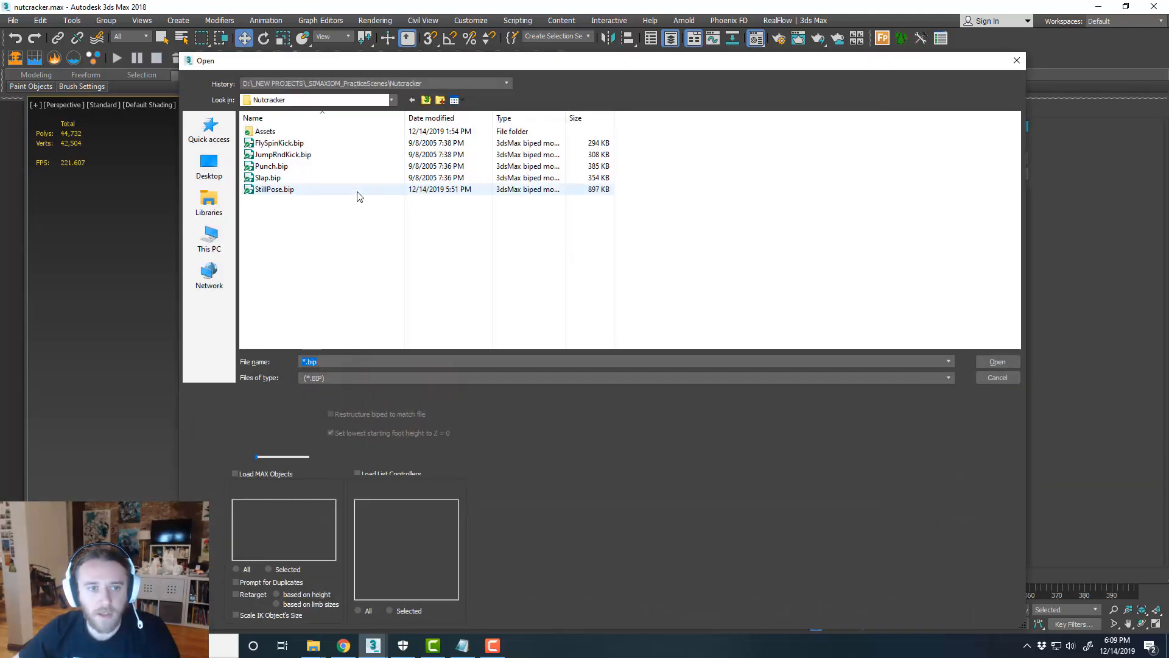
{"action": "left_click", "coordinate": [996, 362]}
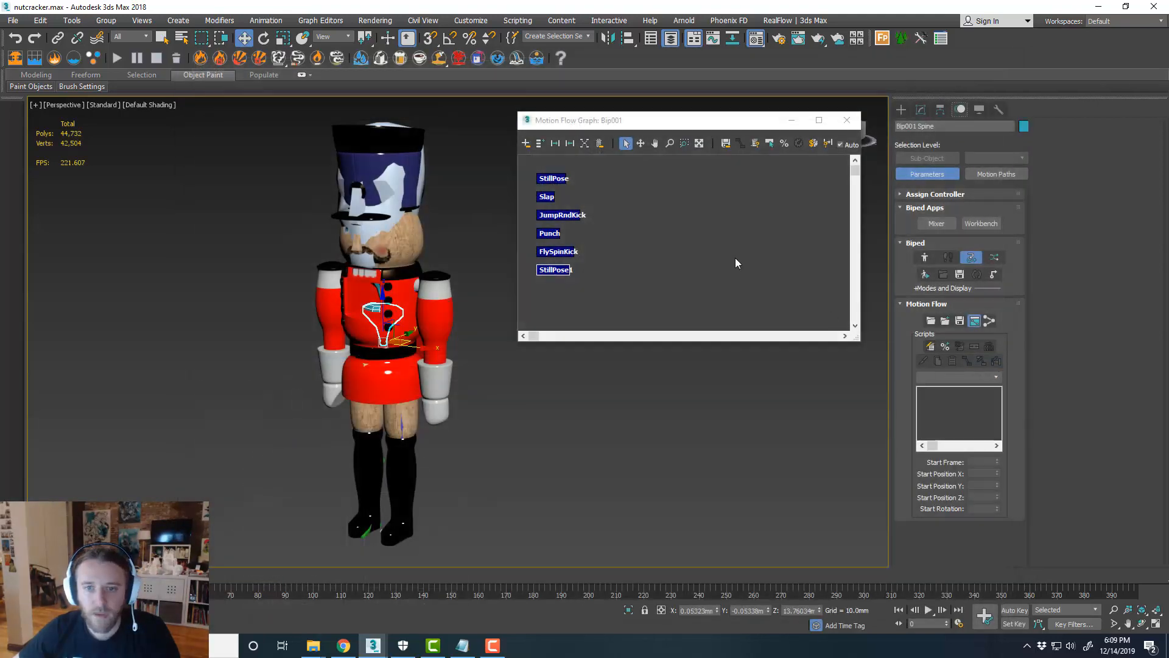
Link the clips with transitions, define a script running StillPose, Slap, JumpRndKick, Punch, FlySpinKick, StillPose1, and close the graph
{"action": "left_click", "coordinate": [556, 144]}
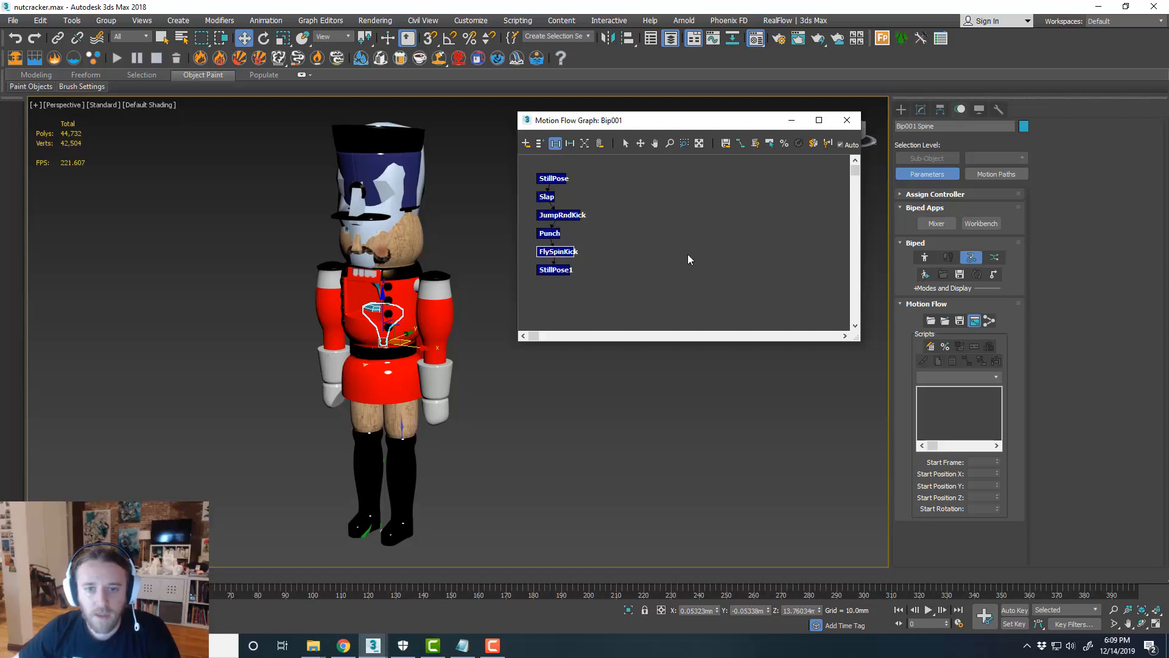
{"action": "left_click", "coordinate": [931, 347]}
{"action": "left_click", "coordinate": [558, 178]}
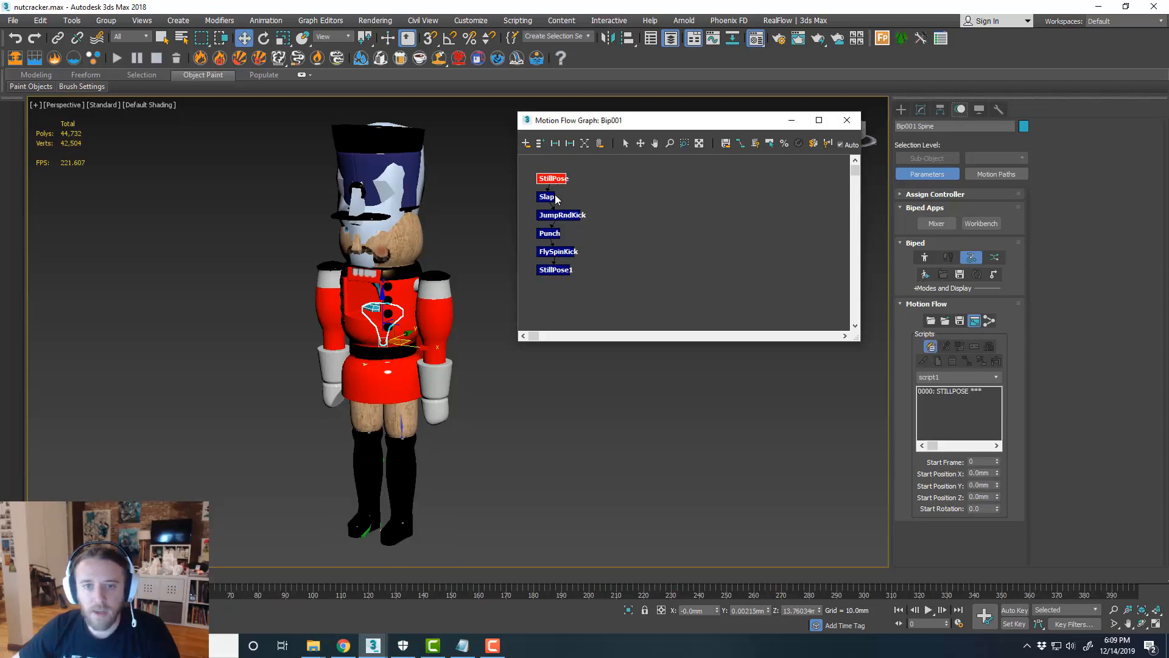
{"action": "left_click", "coordinate": [561, 214]}
{"action": "left_click", "coordinate": [551, 233]}
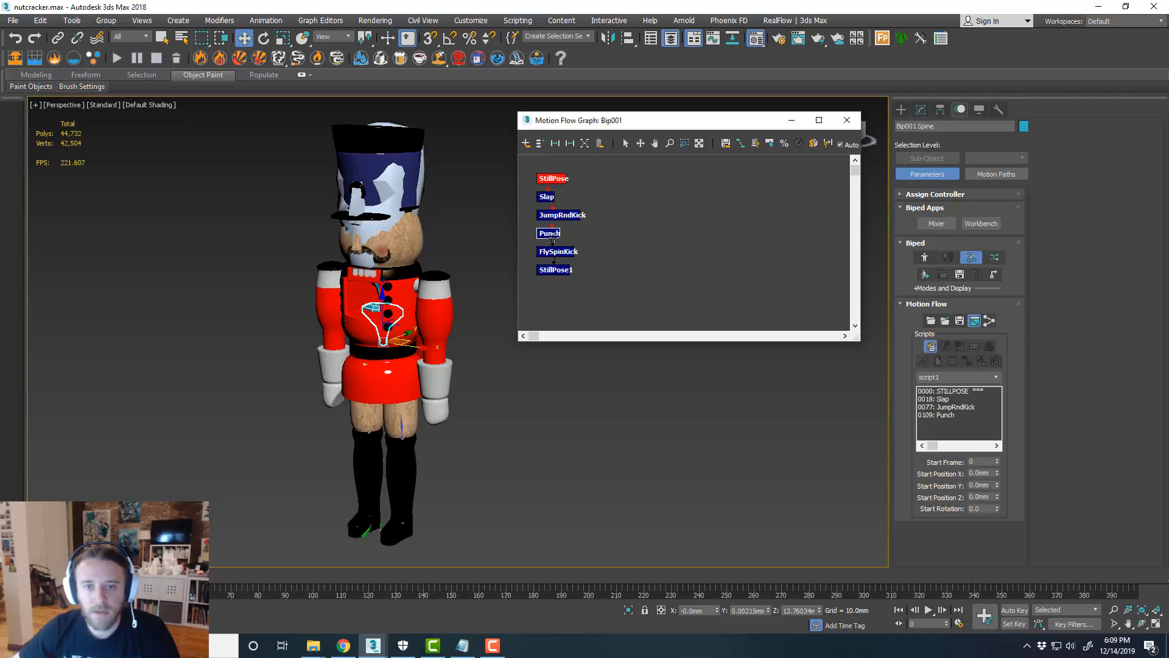
{"action": "left_click", "coordinate": [558, 251]}
{"action": "left_click", "coordinate": [554, 270]}
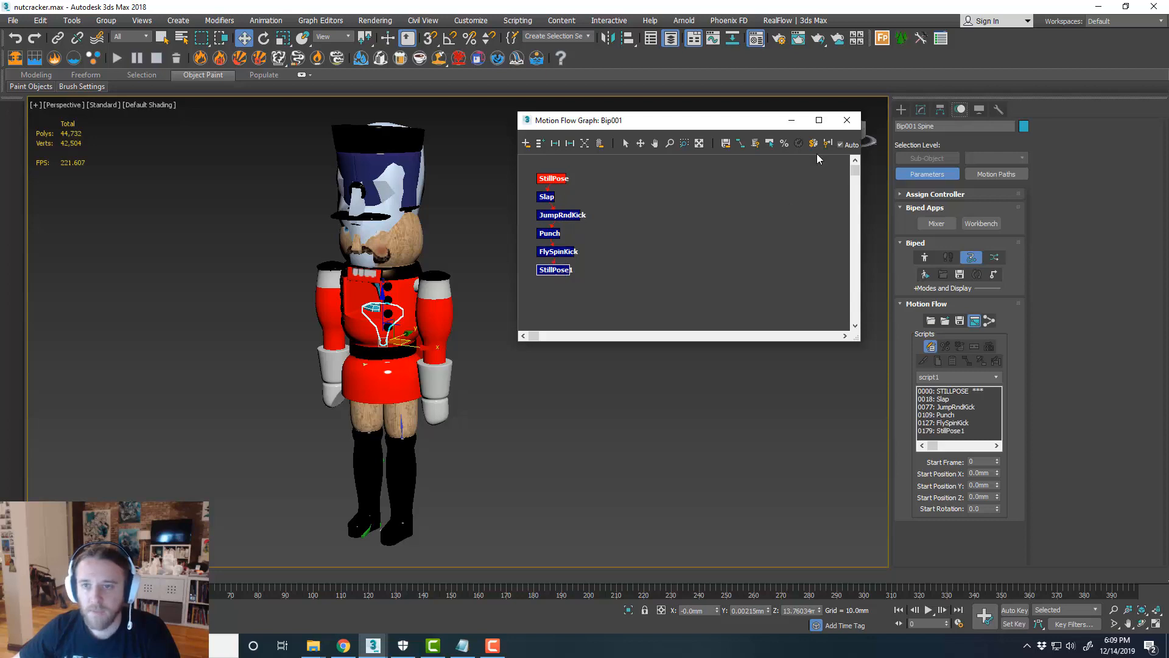
{"action": "left_click", "coordinate": [847, 120]}
Play the scripted motion with the whole nutcracker in view, and scrub back to the beginning
{"action": "middle_click_drag", "start_coordinate": [477, 261], "coordinate": [596, 258]}
{"action": "scroll", "coordinate": [579, 267], "scroll_direction": "down", "scroll_amount": 2}
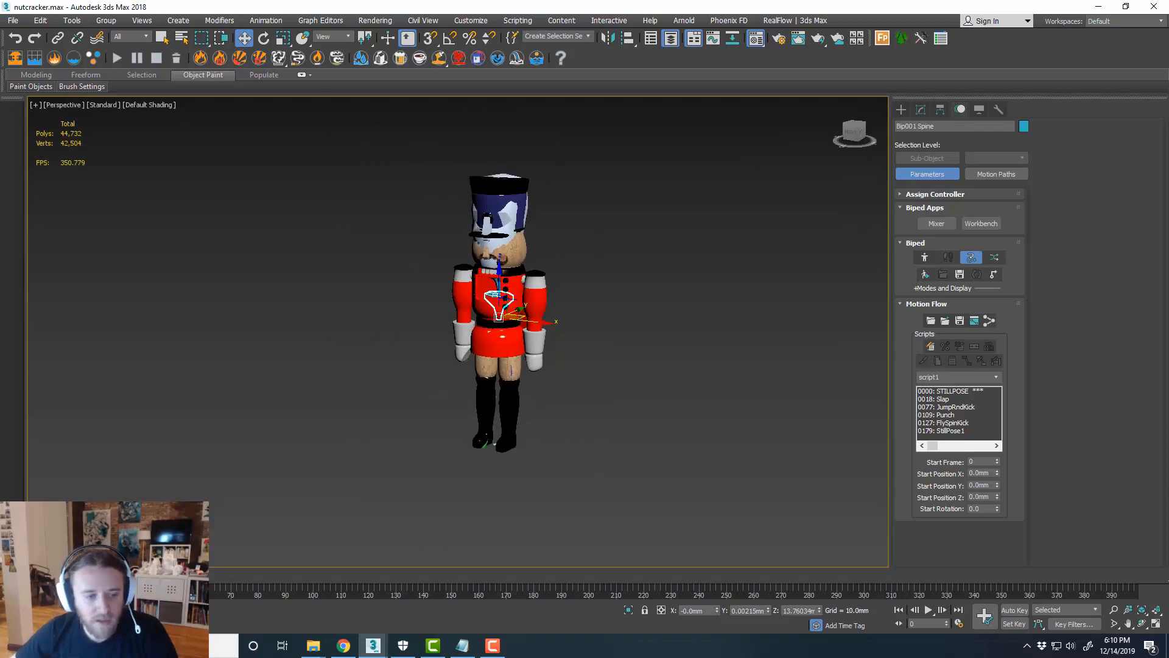
{"action": "key", "text": "/"}
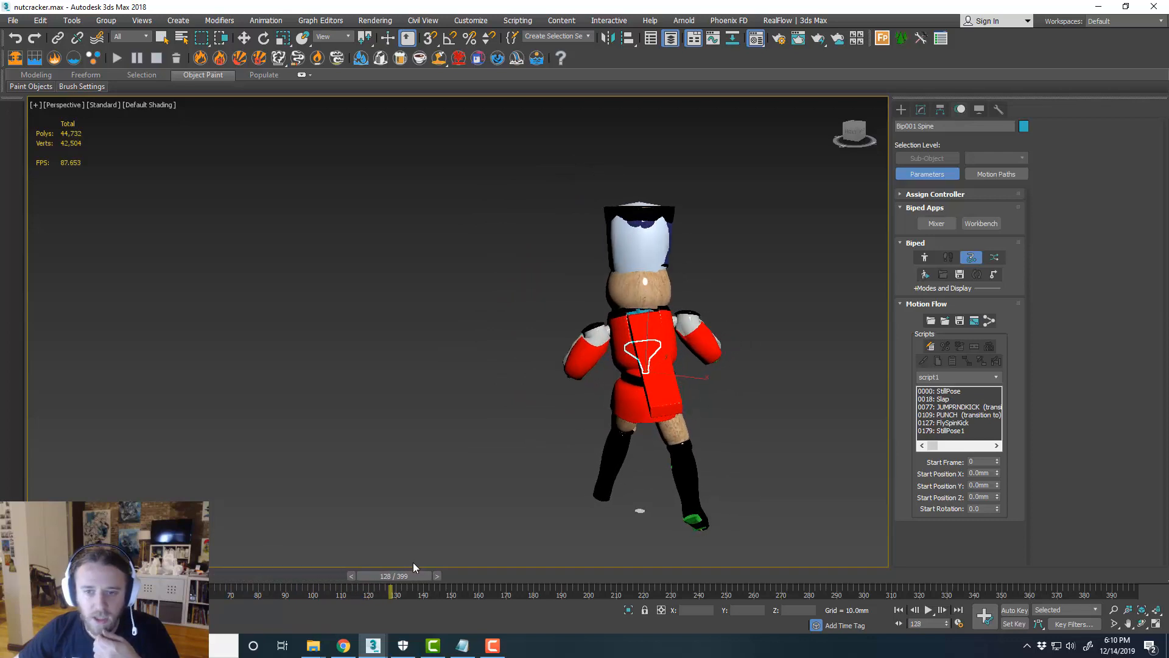
{"action": "left_click_drag", "start_coordinate": [413, 563], "coordinate": [43, 555]}
{"action": "key", "text": "w"}
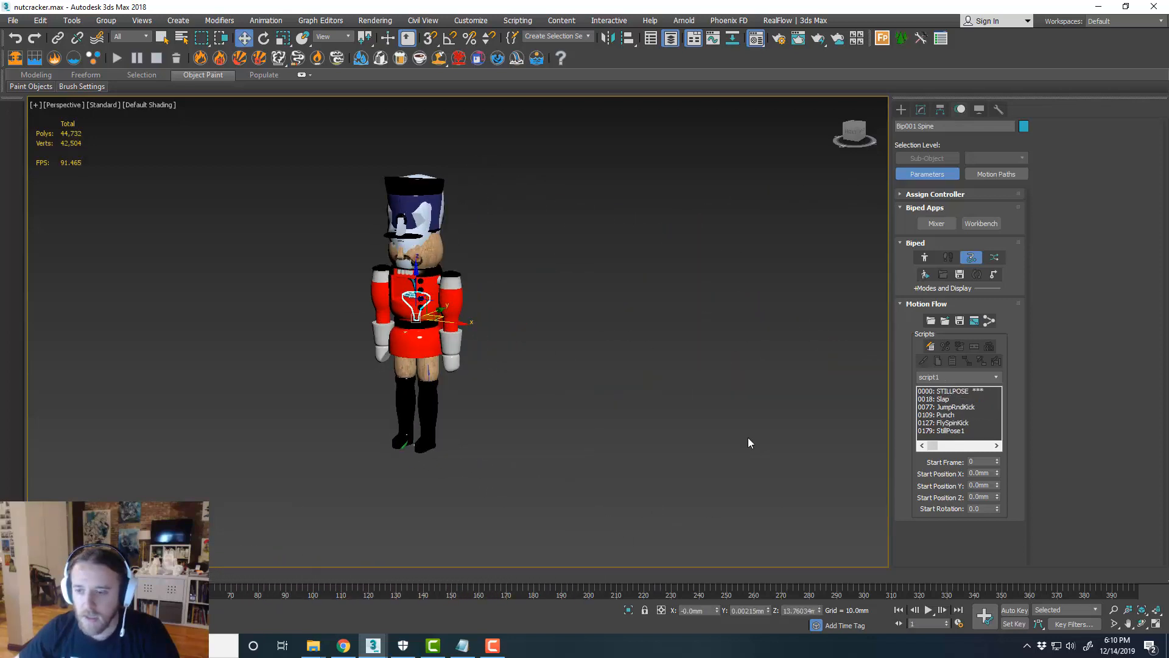
Edit the script's Punch to FlySpinKick transition, setting its angle to 90, and accept the change
{"action": "left_click", "coordinate": [941, 416]}
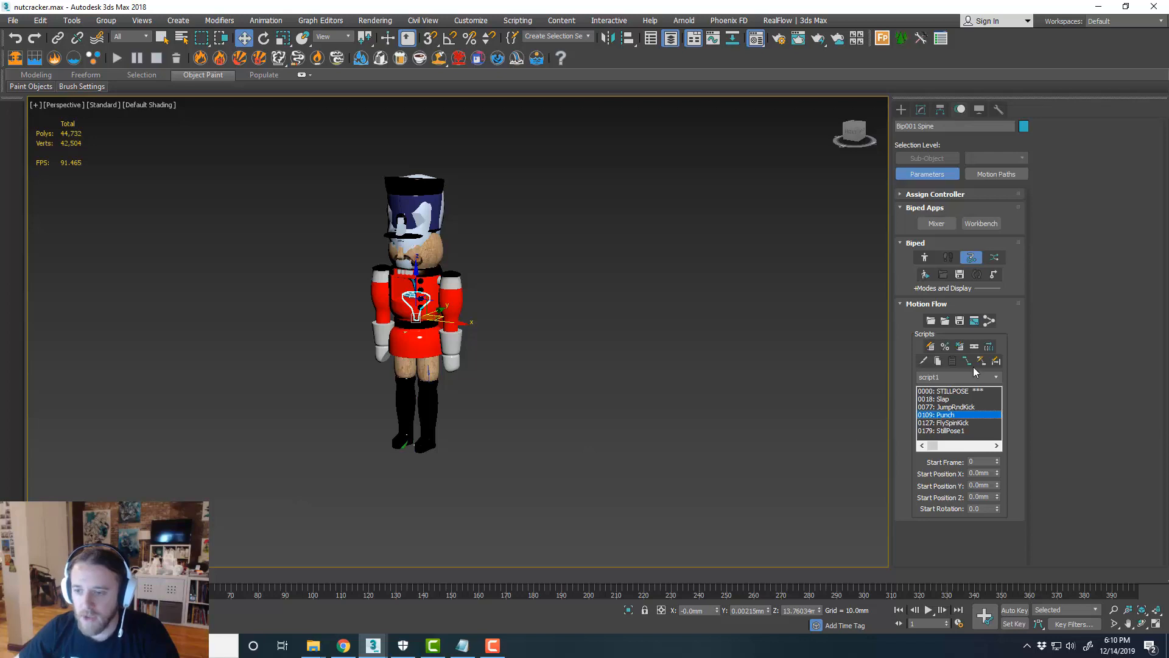
{"action": "left_click", "coordinate": [997, 362]}
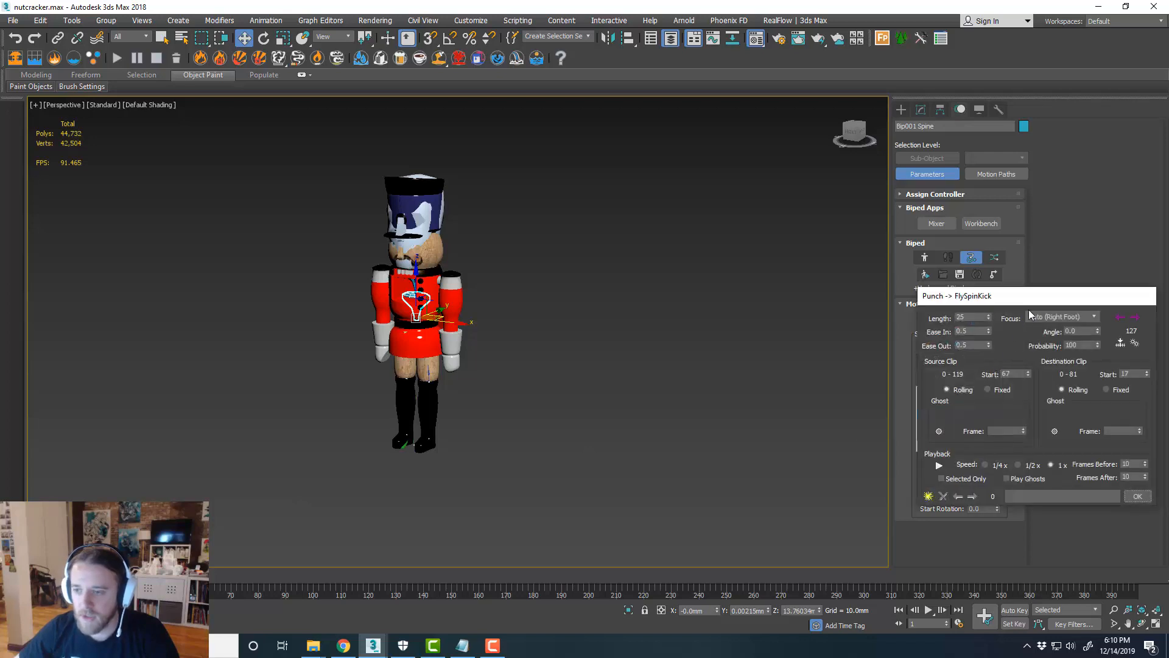
{"action": "left_click_drag", "start_coordinate": [970, 293], "coordinate": [628, 249]}
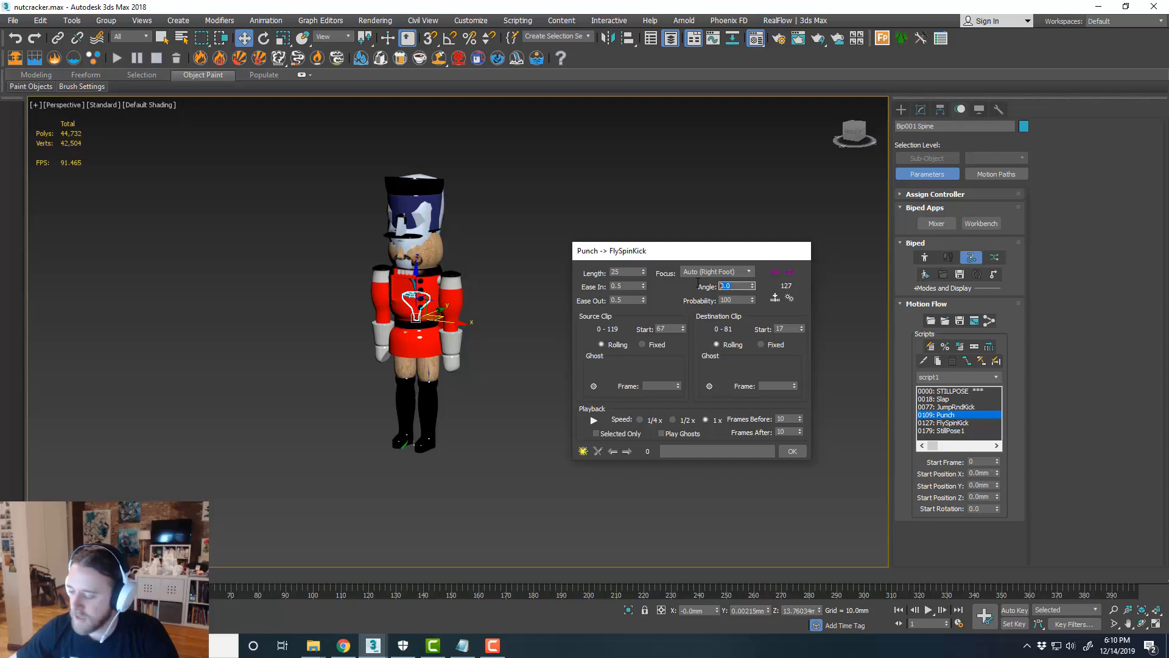
{"action": "double_click", "coordinate": [730, 286]}
{"action": "left_click", "coordinate": [802, 450]}
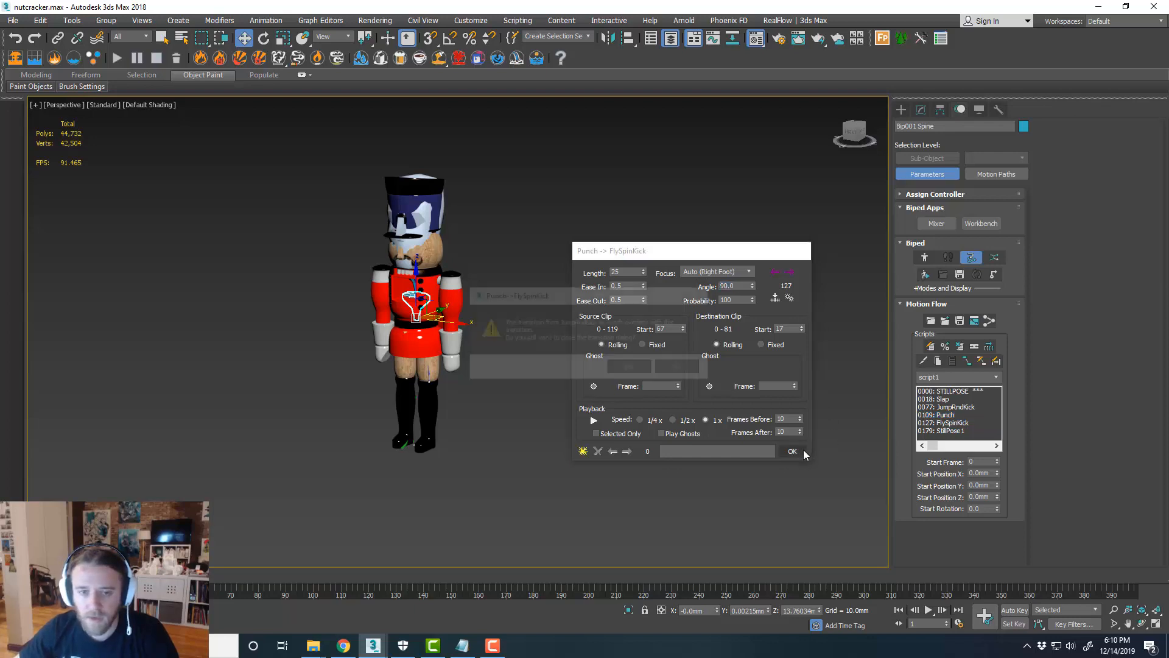
{"action": "left_click", "coordinate": [624, 373]}
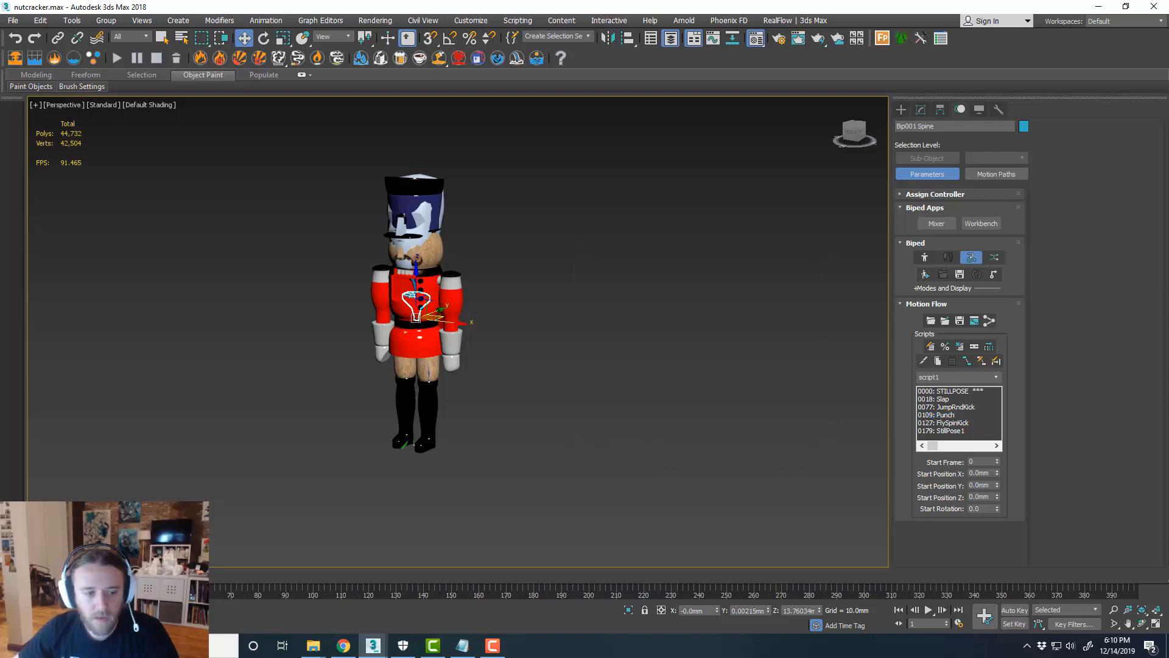
Scrub to frame 194 and set the angle of the FlySpinKick to StillPose1 transition to 125
{"action": "left_click_drag", "start_coordinate": [43, 576], "coordinate": [578, 559]}
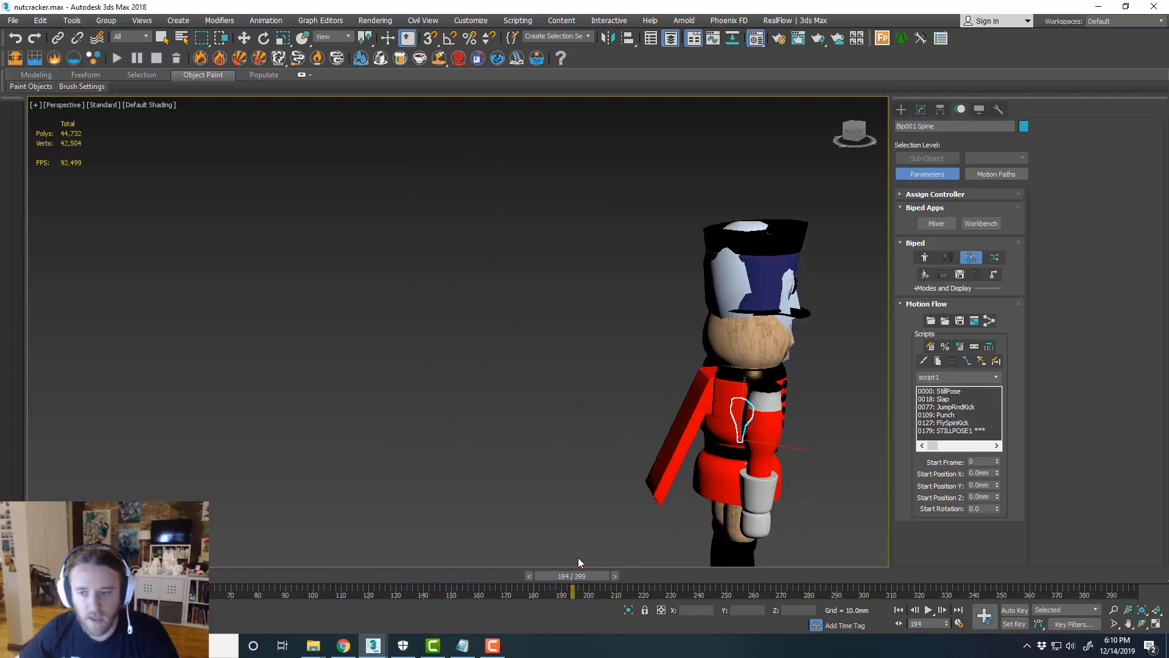
{"action": "key", "text": "w"}
{"action": "left_click", "coordinate": [961, 424]}
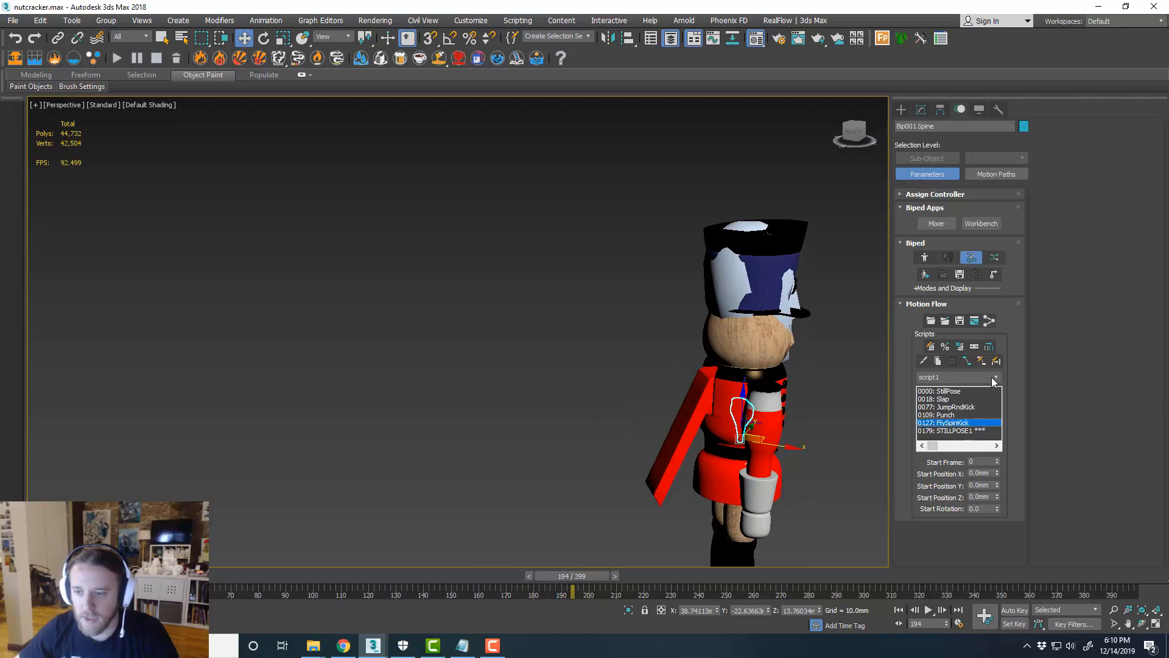
{"action": "left_click", "coordinate": [996, 361]}
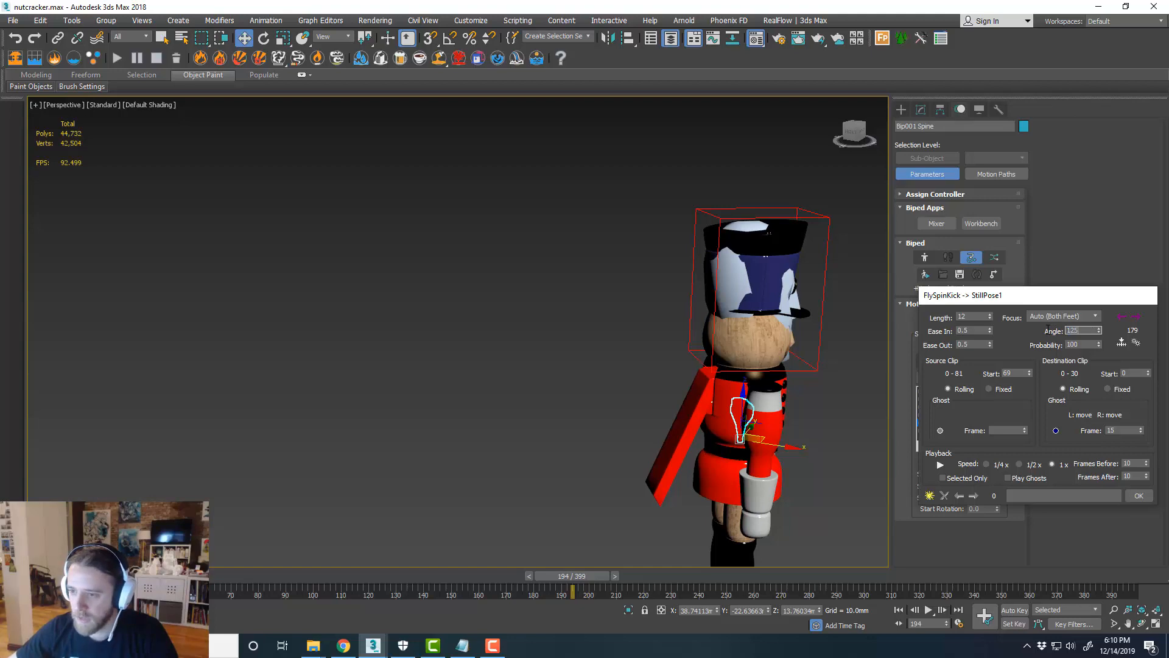
{"action": "type", "text": "125"}
{"action": "key", "text": "Return"}
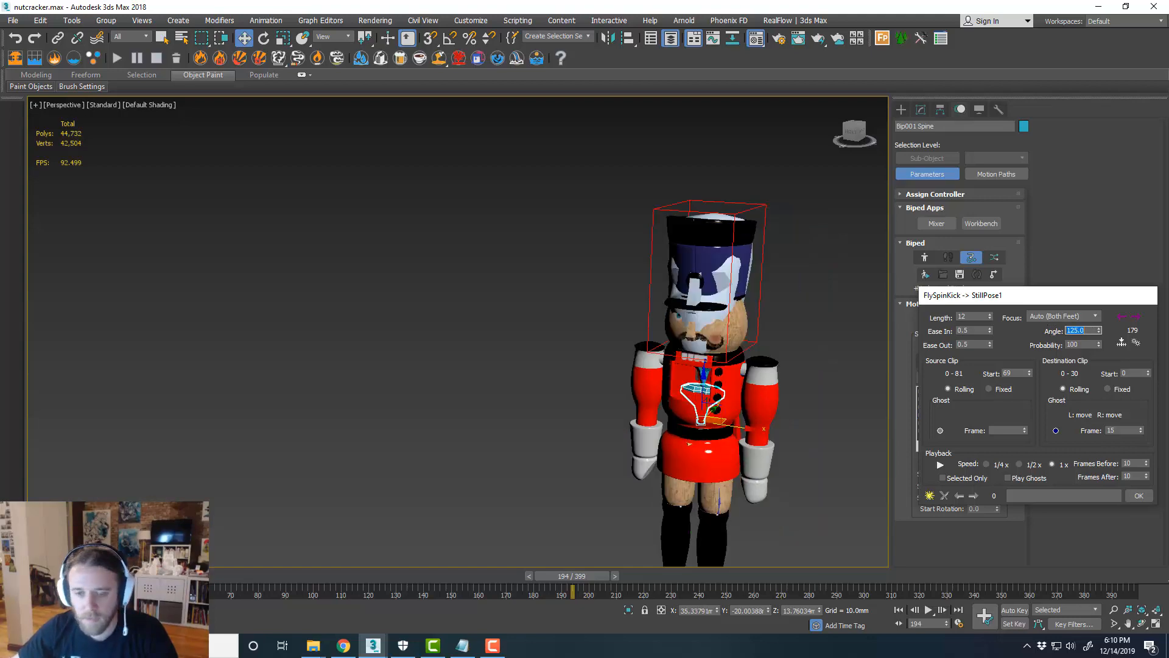
Using the Top view, fine-tune the FlySpinKick to StillPose1 transition angle to about 121.3 so the nutcracker faces straight ahead, and accept it
{"action": "key", "text": "alt+w"}
{"action": "middle_click", "coordinate": [326, 210]}
{"action": "key", "text": "z"}
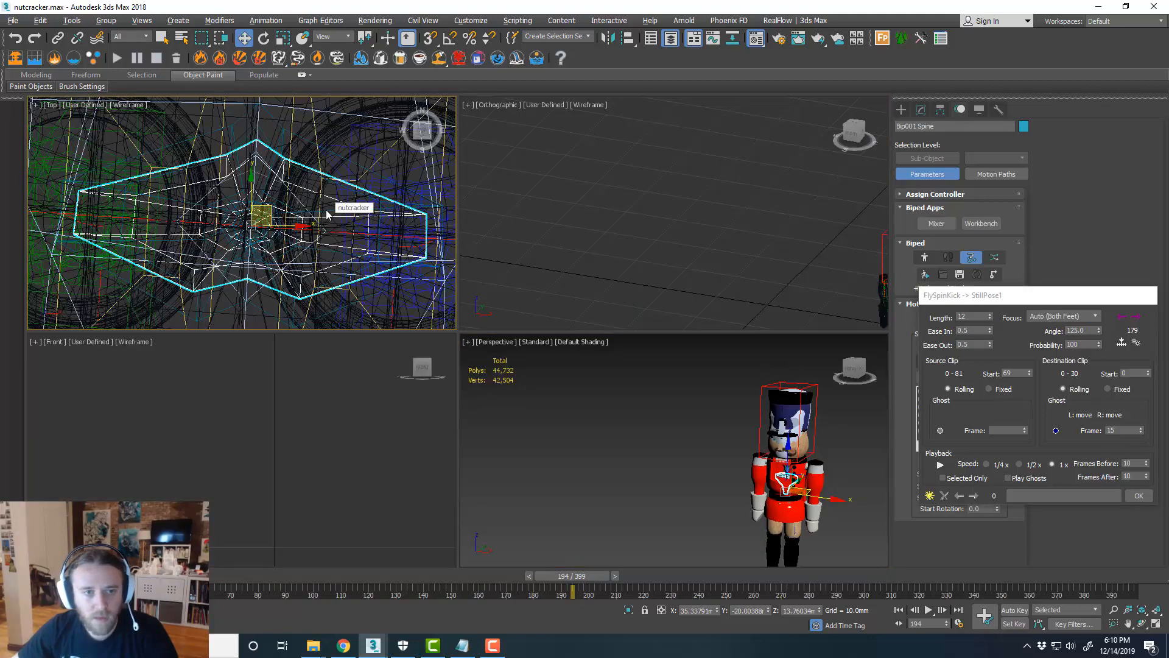
{"action": "left_click", "coordinate": [1100, 329]}
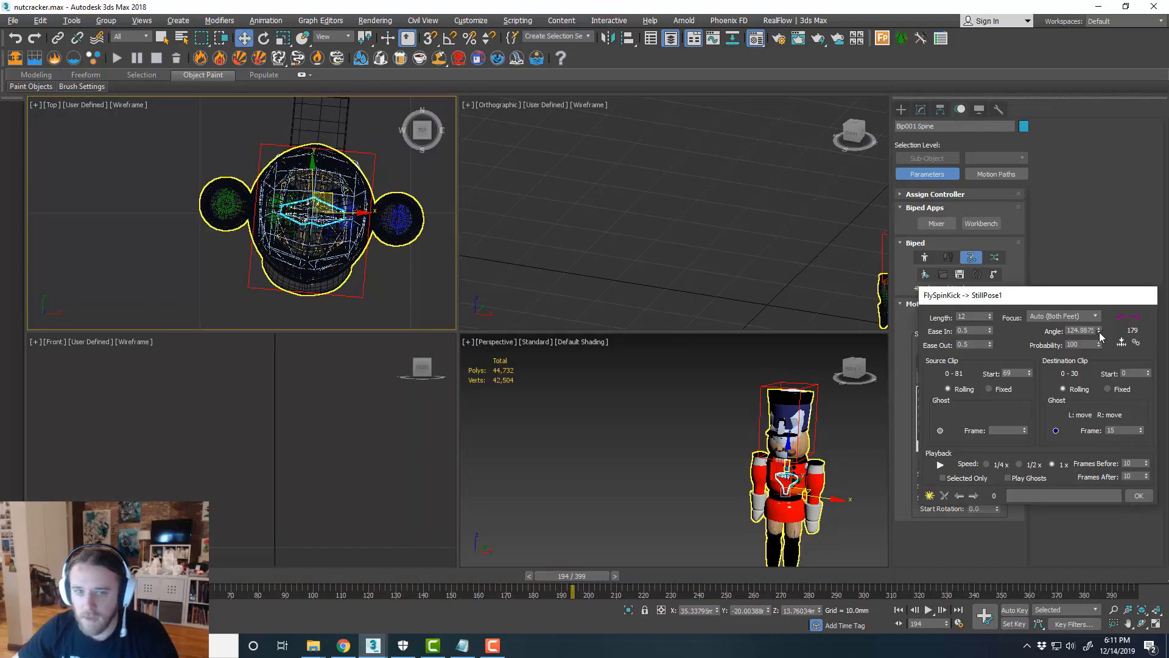
{"action": "left_click", "coordinate": [1100, 333]}
{"action": "left_click", "coordinate": [1100, 333]}
{"action": "left_click", "coordinate": [1100, 333]}
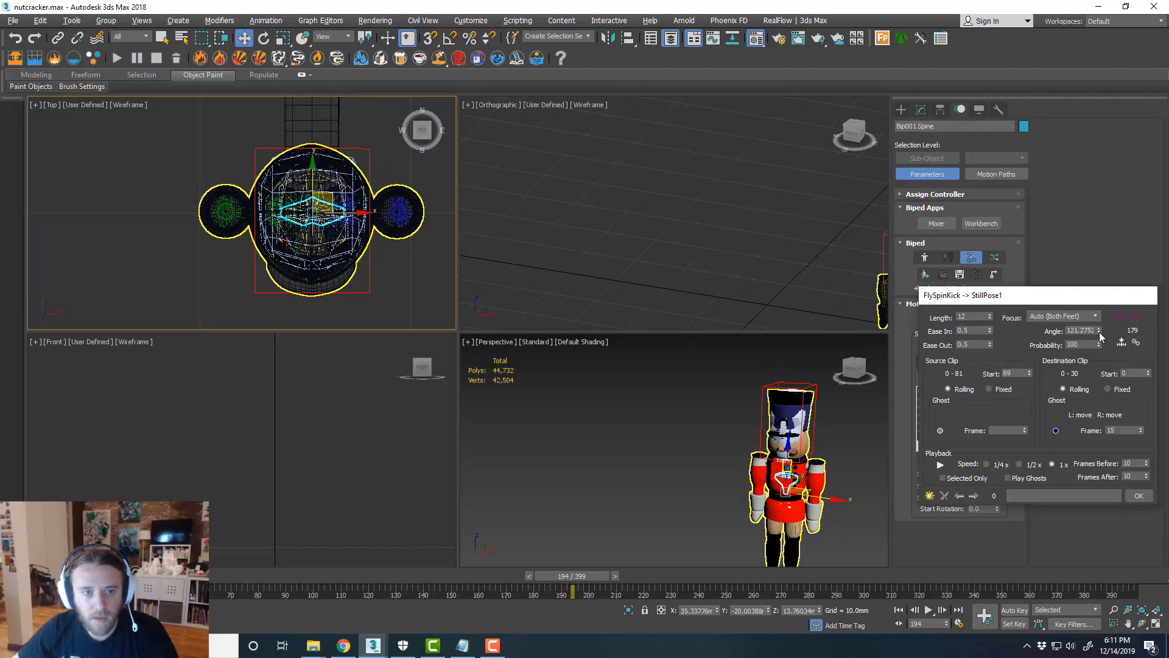
{"action": "left_click", "coordinate": [1138, 495]}
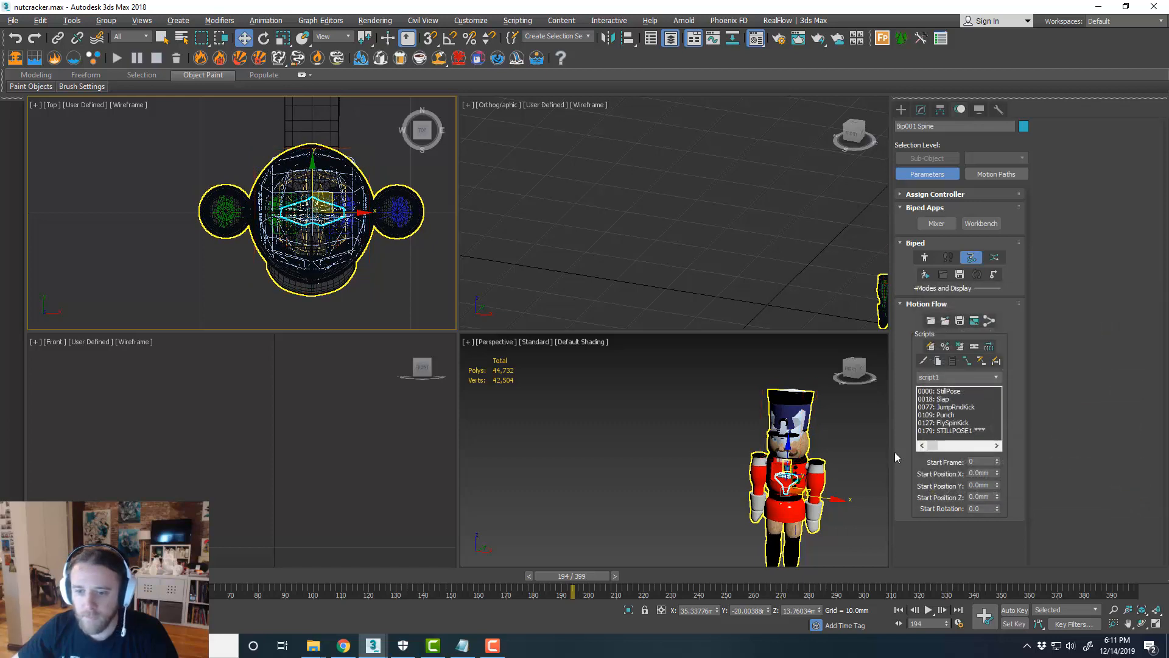
Maximize the Perspective view, scrub back to frame 0 and play the corrected animation
{"action": "middle_click", "coordinate": [689, 422]}
{"action": "key", "text": "alt+w"}
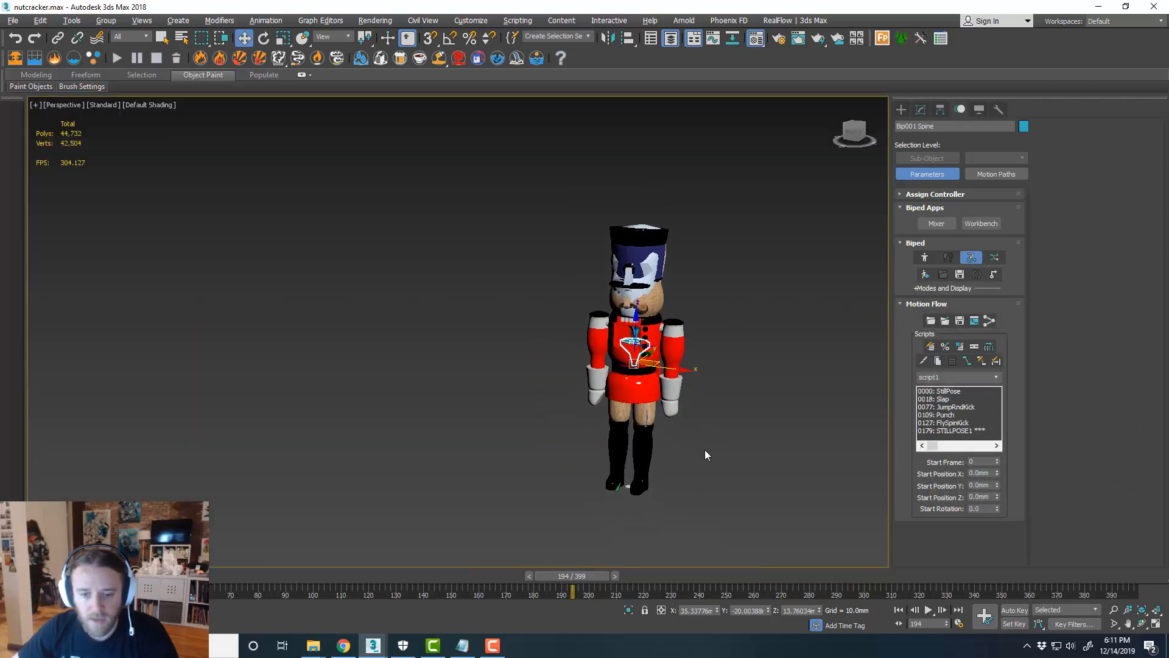
{"action": "left_click_drag", "start_coordinate": [580, 576], "coordinate": [213, 530]}
{"action": "key", "text": "w"}
{"action": "scroll", "coordinate": [483, 306], "scroll_direction": "up", "scroll_amount": 2}
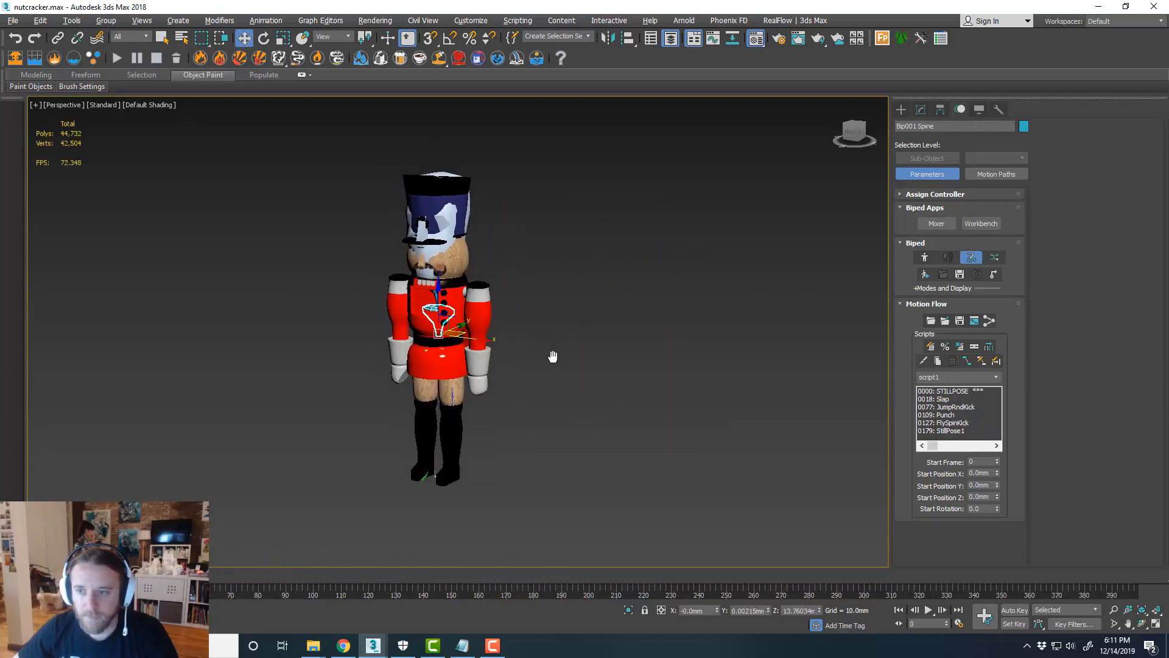
{"action": "left_click", "coordinate": [928, 610]}
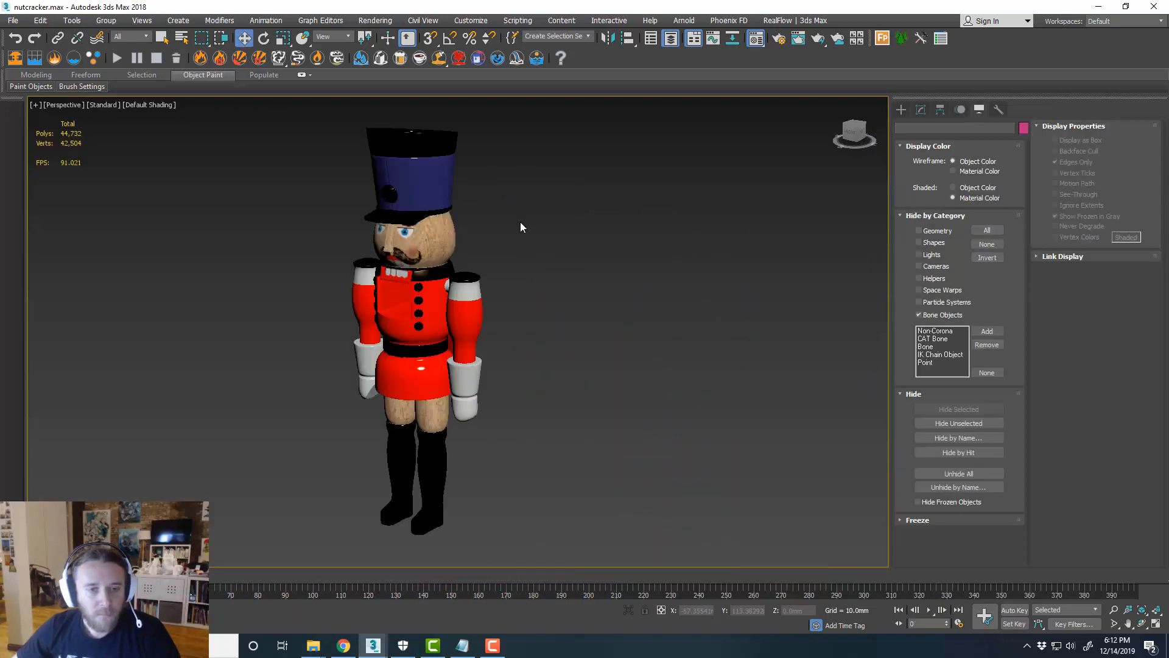
Select the jaw piece and, using Rotate with Auto Key on, keyframe its movement around frames 90 to 120
{"action": "left_click", "coordinate": [412, 275]}
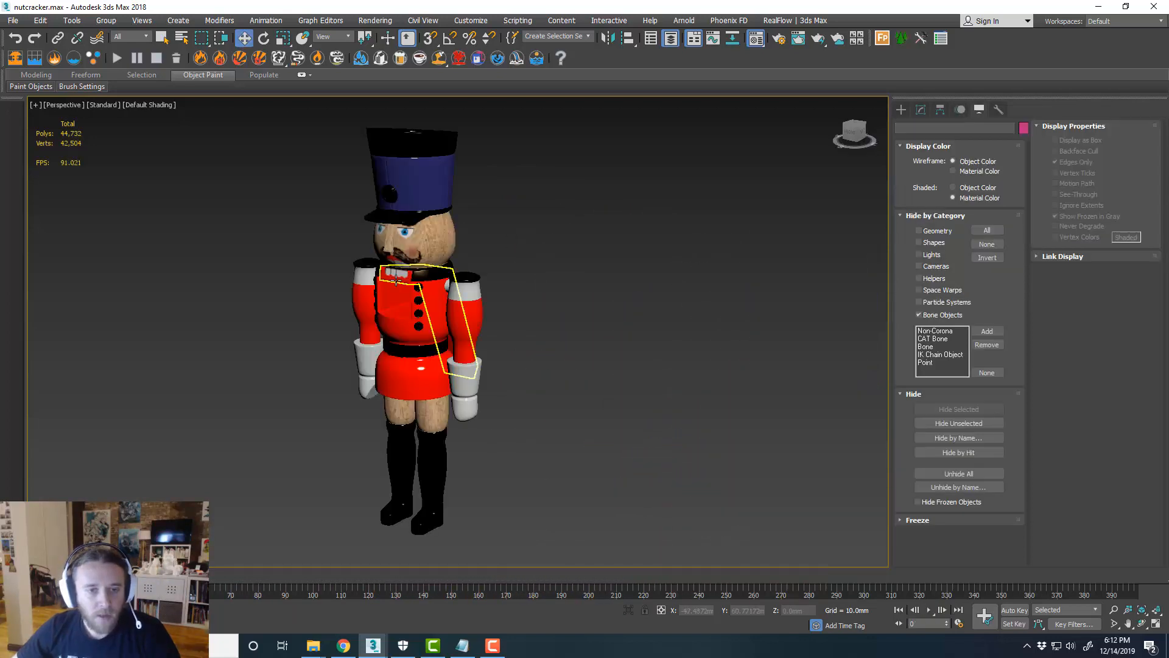
{"action": "key", "text": "e"}
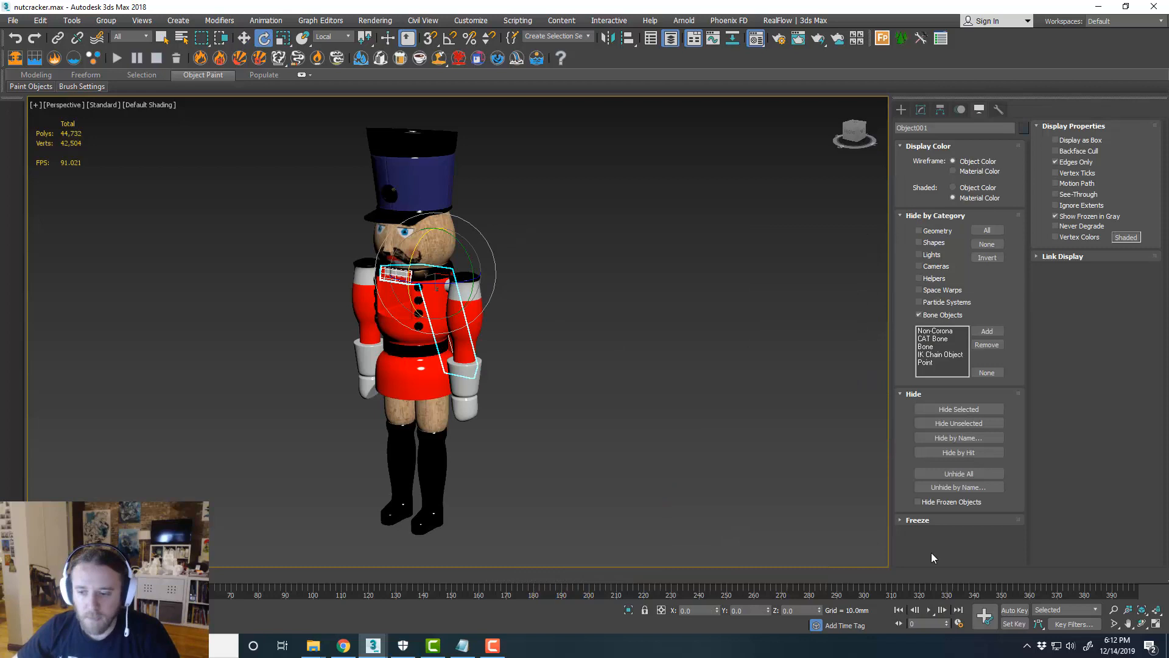
{"action": "left_click", "coordinate": [1014, 610]}
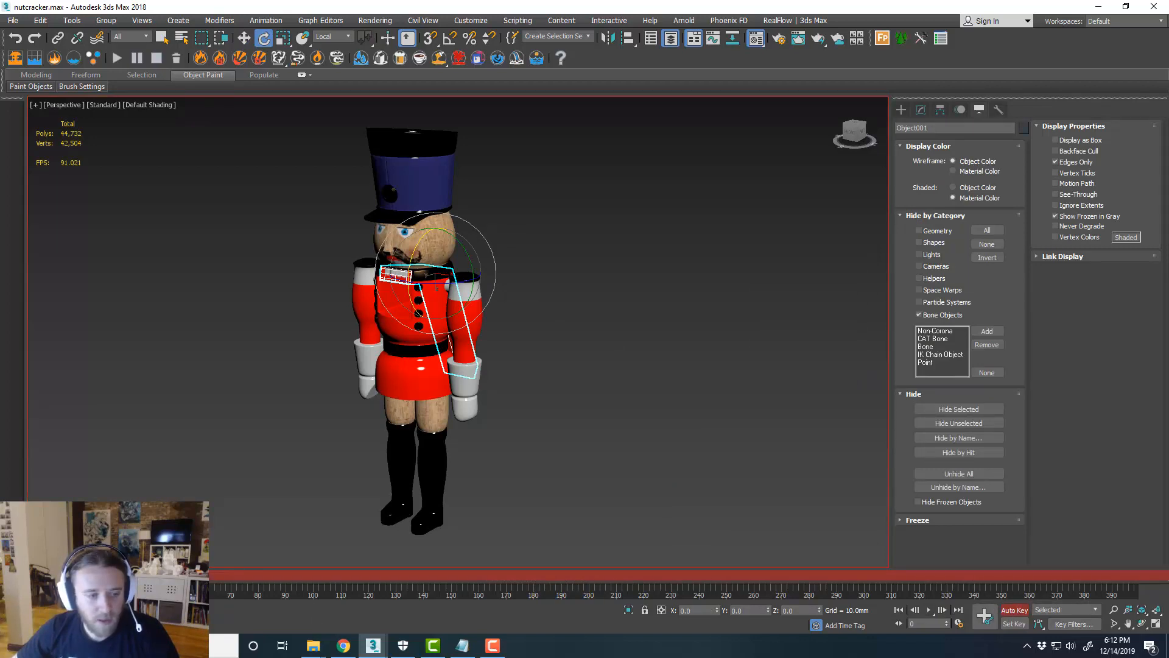
{"action": "left_click_drag", "start_coordinate": [59, 575], "coordinate": [565, 567]}
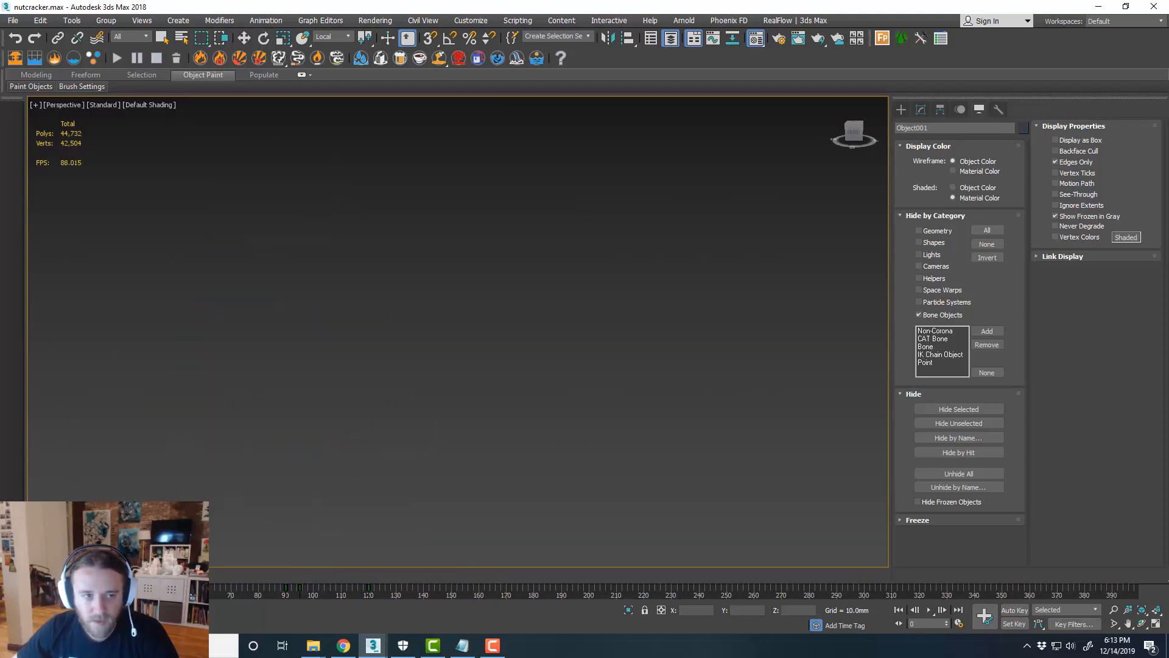
In the Top view, create an FStorm camera in front of the nutcracker, slightly to one side and aimed at him
{"action": "key", "text": "alt+w"}
{"action": "left_click", "coordinate": [369, 192]}
{"action": "key", "text": "alt+w"}
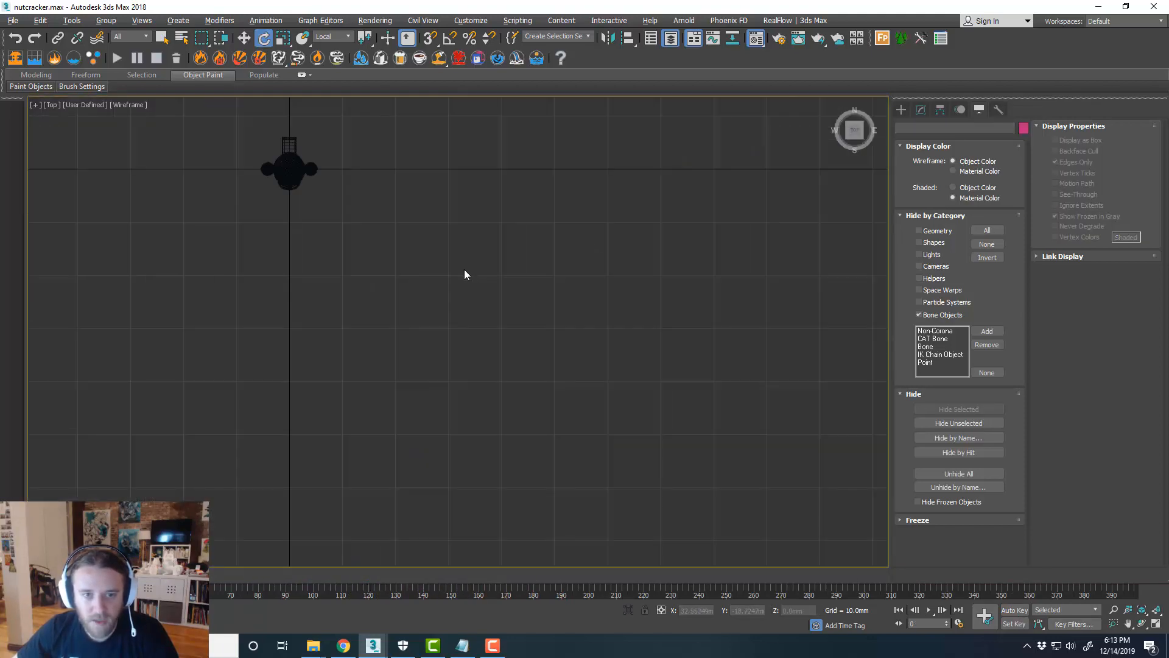
{"action": "scroll", "coordinate": [464, 269], "scroll_direction": "down", "scroll_amount": 3}
{"action": "scroll", "coordinate": [403, 224], "scroll_direction": "up", "scroll_amount": 5}
{"action": "middle_click_drag", "start_coordinate": [403, 225], "coordinate": [525, 283]}
{"action": "left_click", "coordinate": [901, 110]}
{"action": "left_click", "coordinate": [942, 127]}
{"action": "left_click", "coordinate": [944, 144]}
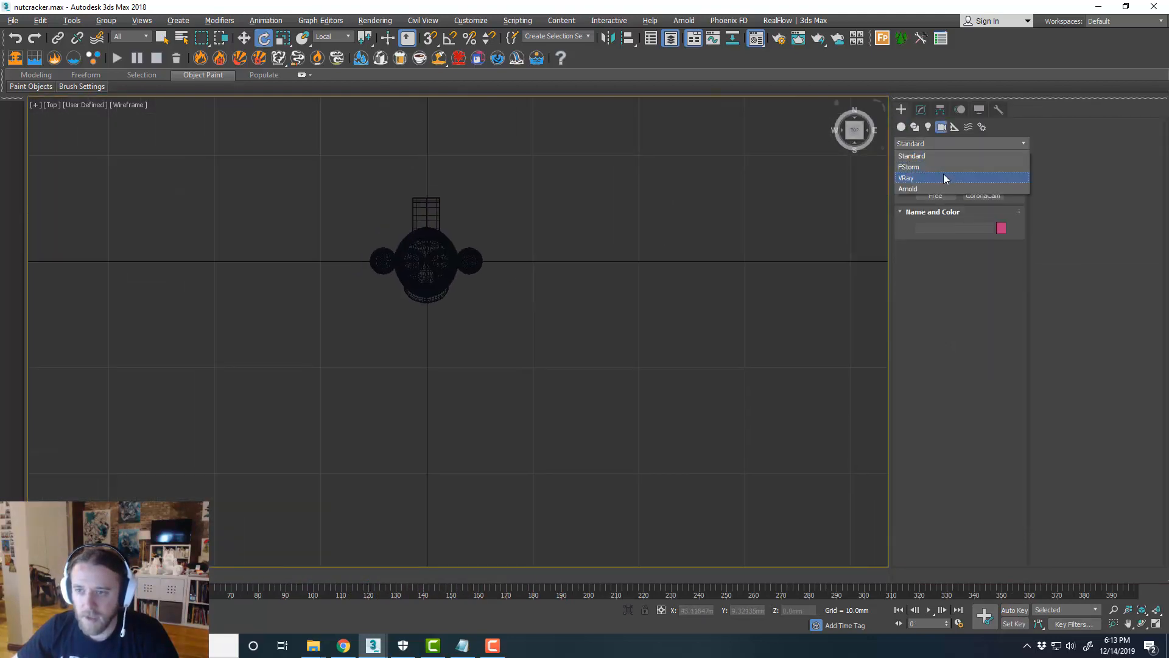
{"action": "left_click", "coordinate": [908, 167]}
{"action": "left_click", "coordinate": [937, 183]}
{"action": "left_click_drag", "start_coordinate": [579, 535], "coordinate": [579, 363]}
{"action": "key", "text": "w"}
{"action": "middle_click_drag", "start_coordinate": [579, 363], "coordinate": [550, 317]}
Raise the camera and its target to the nutcracker's upper chest in the Front view, and switch the Orthographic view to FStormCamera_001
{"action": "key", "text": "alt+w"}
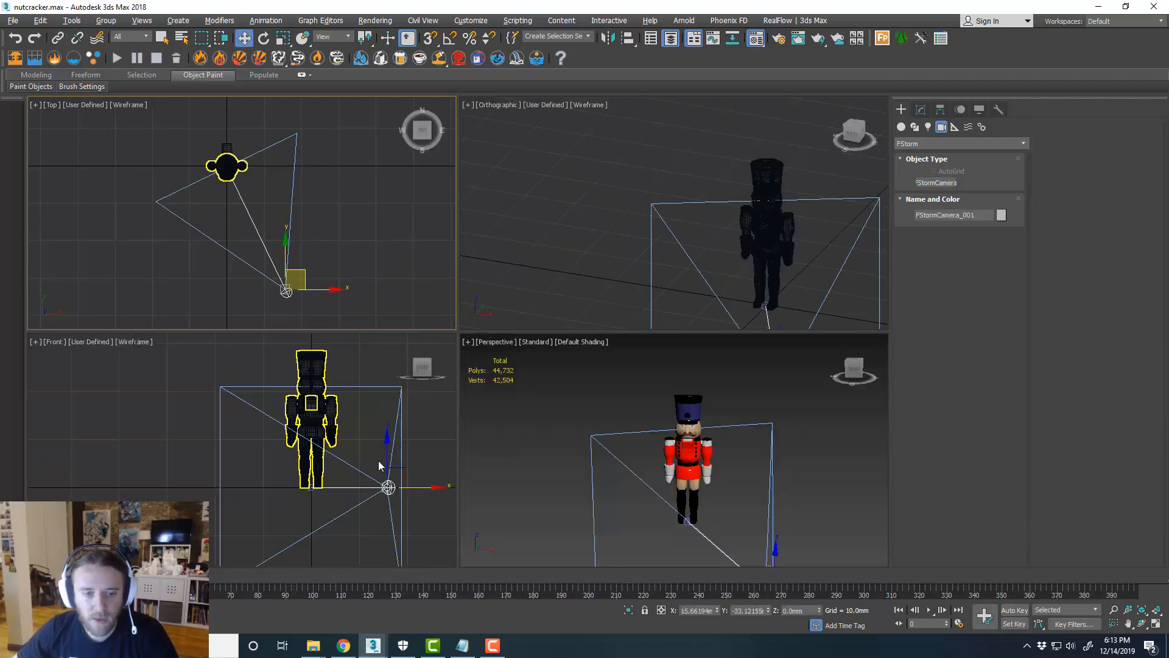
{"action": "left_click_drag", "start_coordinate": [379, 466], "coordinate": [387, 372]}
{"action": "left_click", "coordinate": [496, 105]}
{"action": "left_click", "coordinate": [743, 115]}
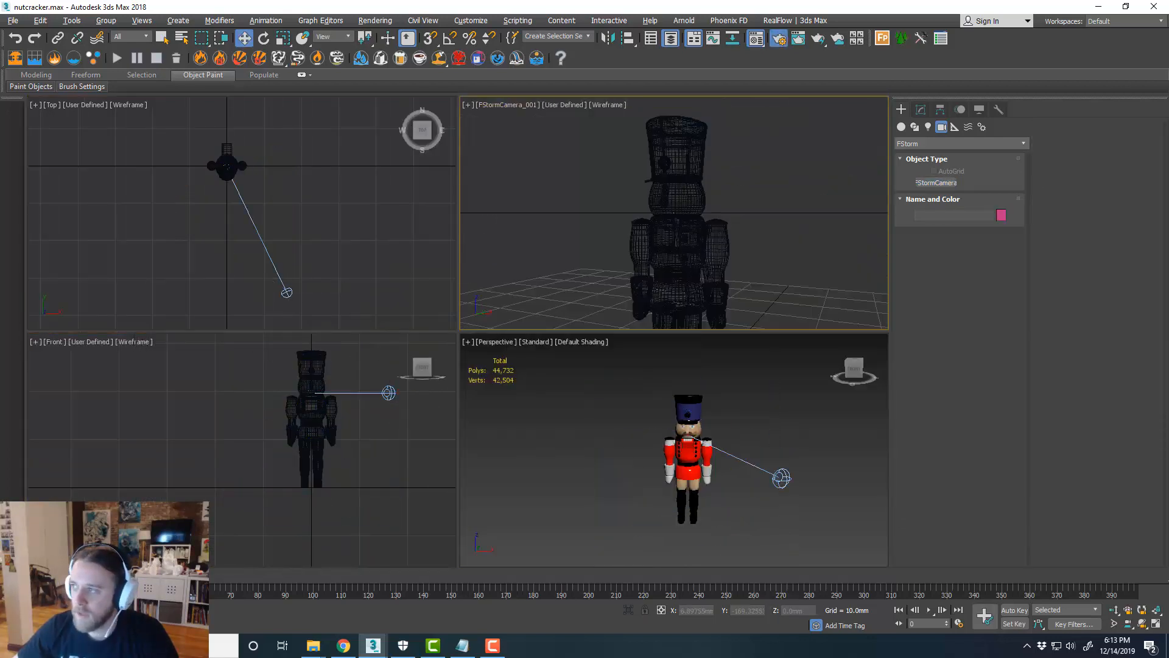
In the FStorm kernel render settings, set light samples to 12, max depth to 24 and noise threshold to 0.001
{"action": "key", "text": "F10"}
{"action": "left_click", "coordinate": [881, 217]}
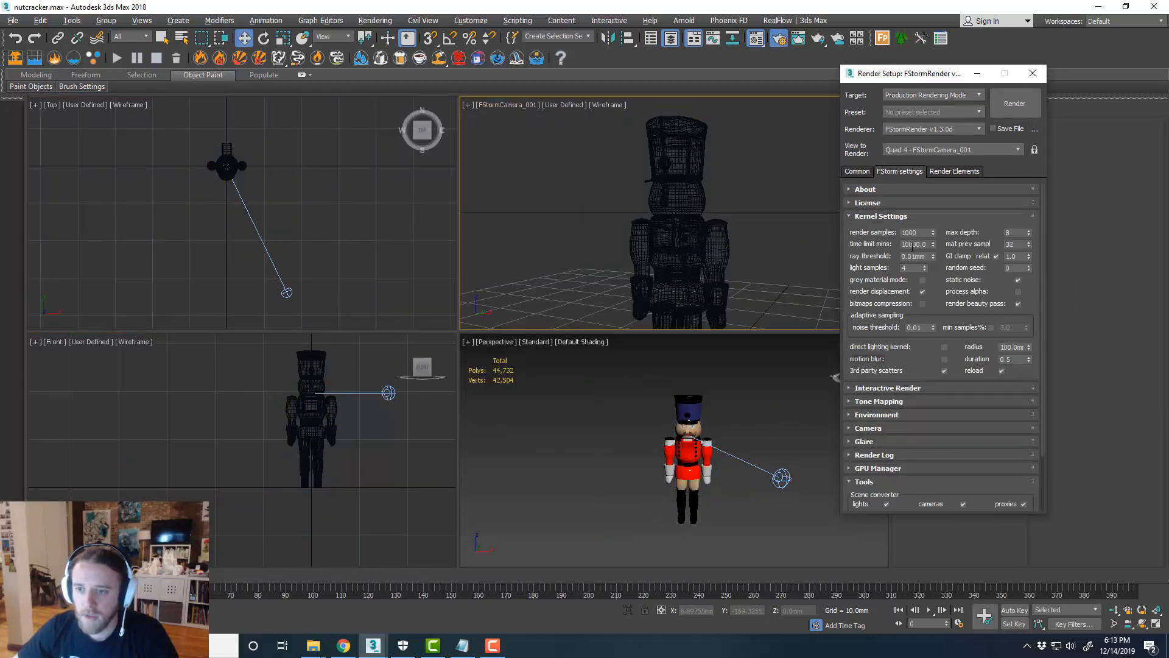
{"action": "double_click", "coordinate": [913, 269]}
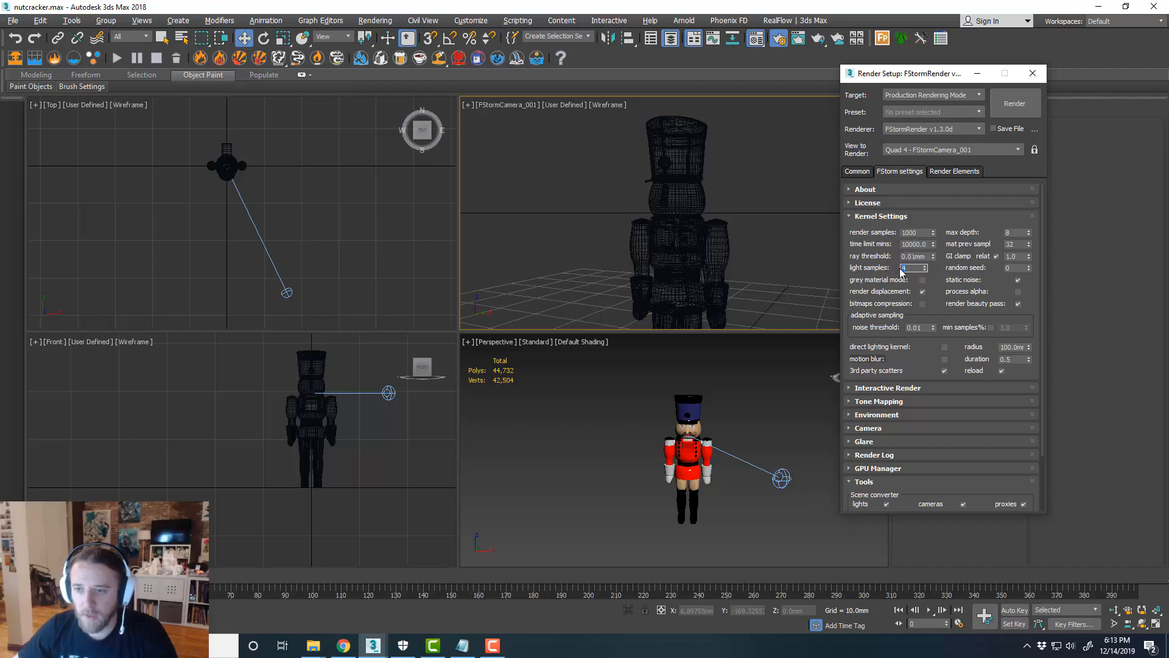
{"action": "type", "text": "12"}
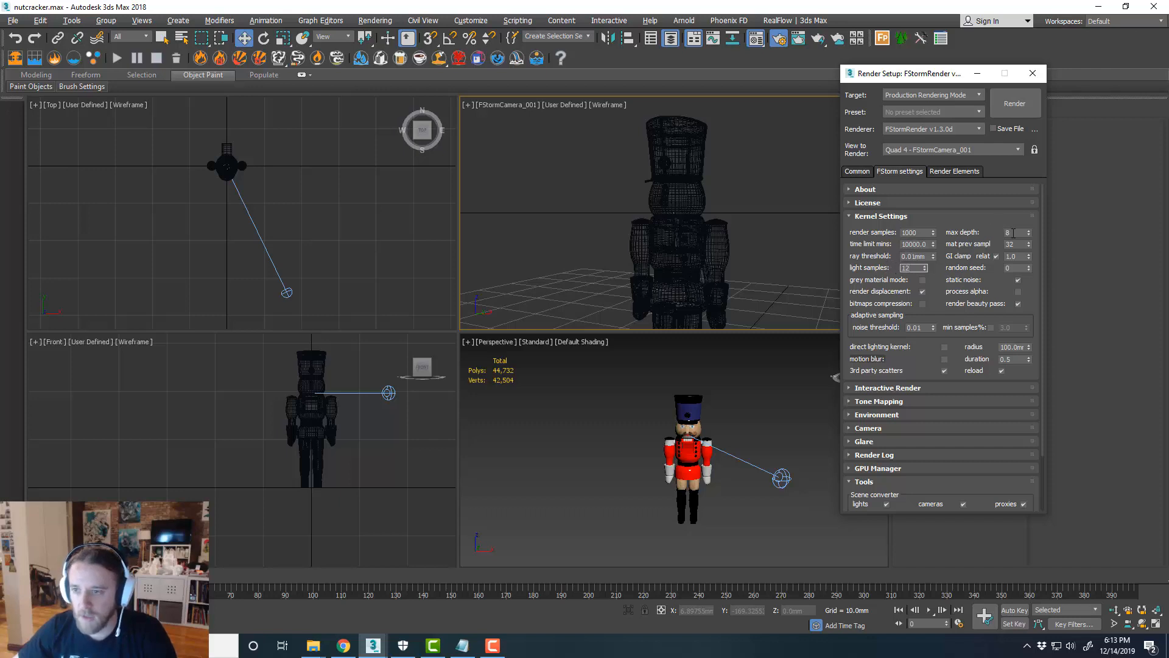
{"action": "left_click_drag", "start_coordinate": [1014, 232], "coordinate": [991, 233]}
{"action": "type", "text": "24"}
{"action": "left_click", "coordinate": [928, 329]}
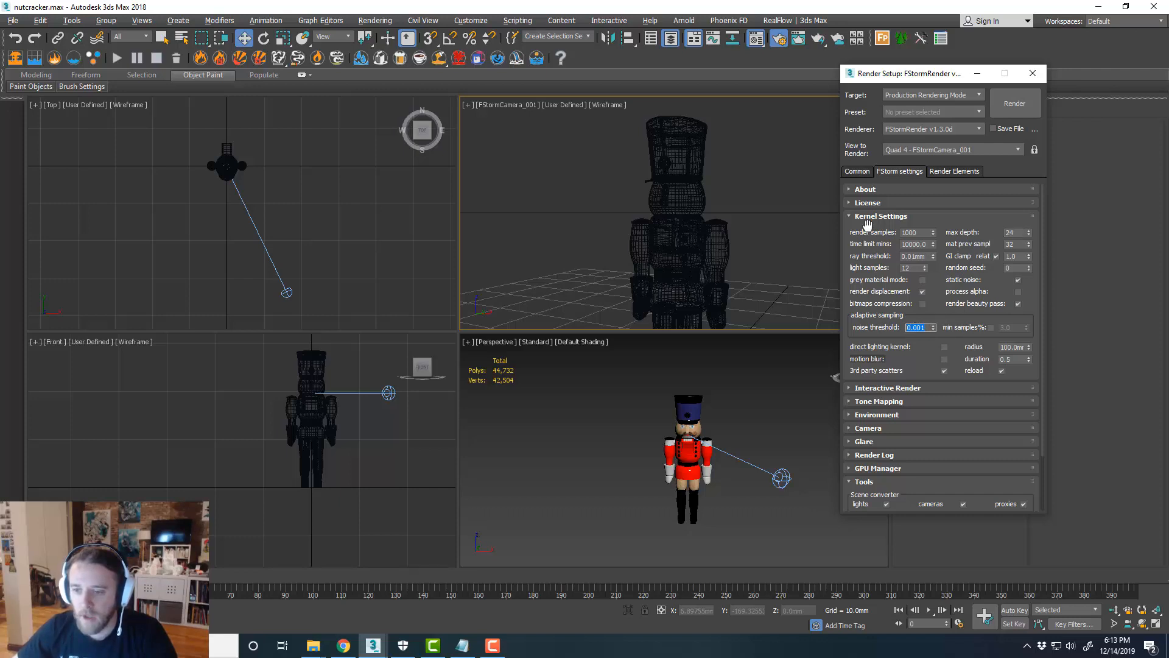
Set the render output size to 1080 wide by 1080 high
{"action": "left_click", "coordinate": [859, 174]}
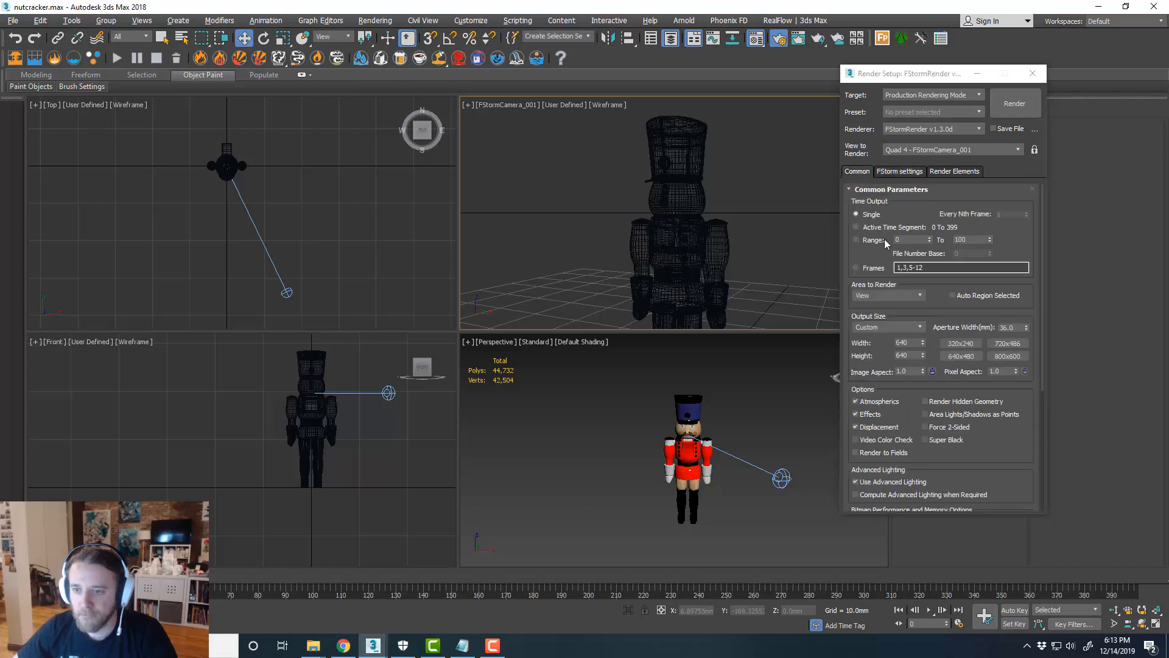
{"action": "double_click", "coordinate": [895, 343]}
{"action": "type", "text": "108"}
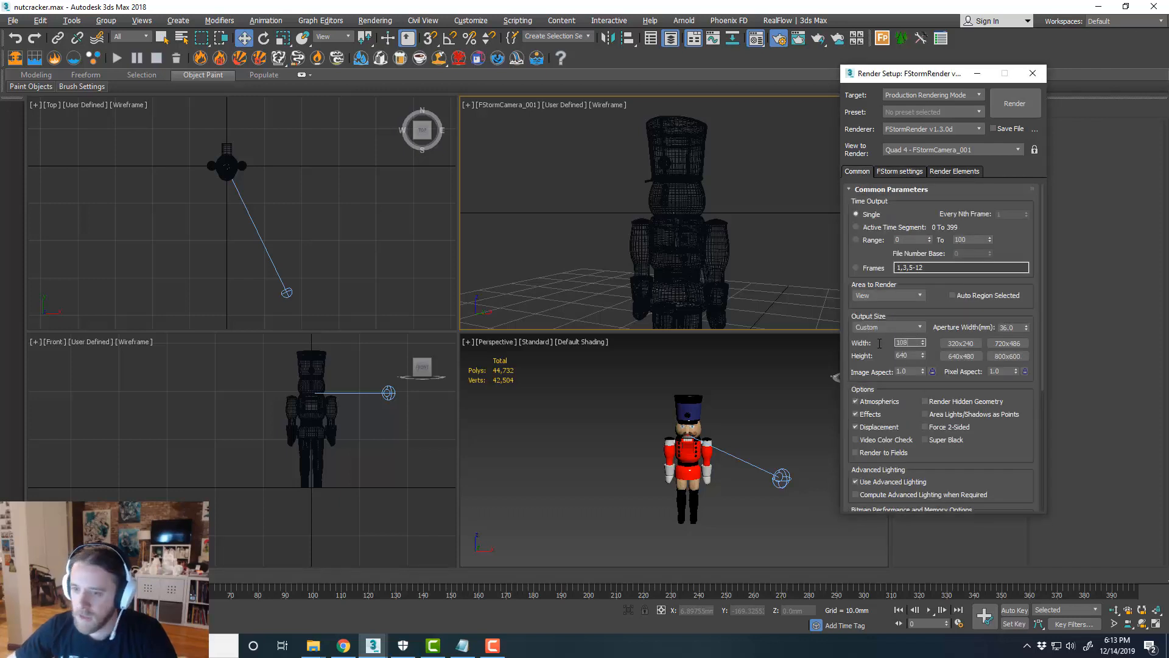
{"action": "type", "text": "0"}
{"action": "key", "text": "Tab"}
{"action": "type", "text": "1080"}
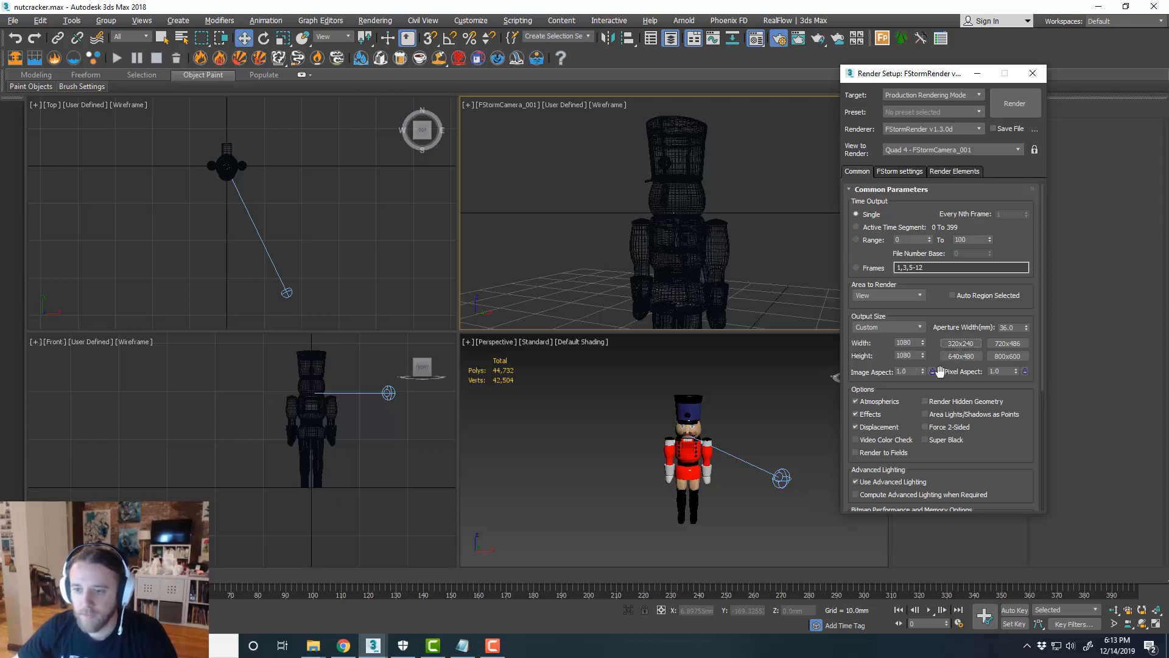
Show safe frames in the FStormCamera_001 view and move the Render Setup dialog out of the way
{"action": "left_click", "coordinate": [504, 105]}
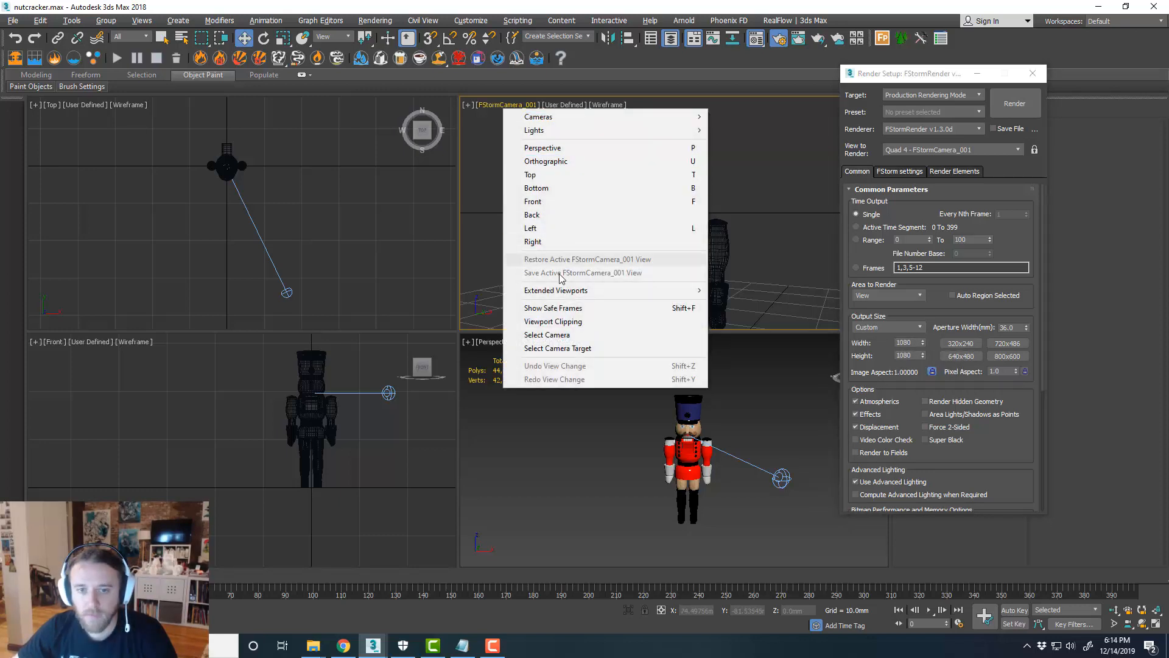
{"action": "left_click", "coordinate": [553, 308]}
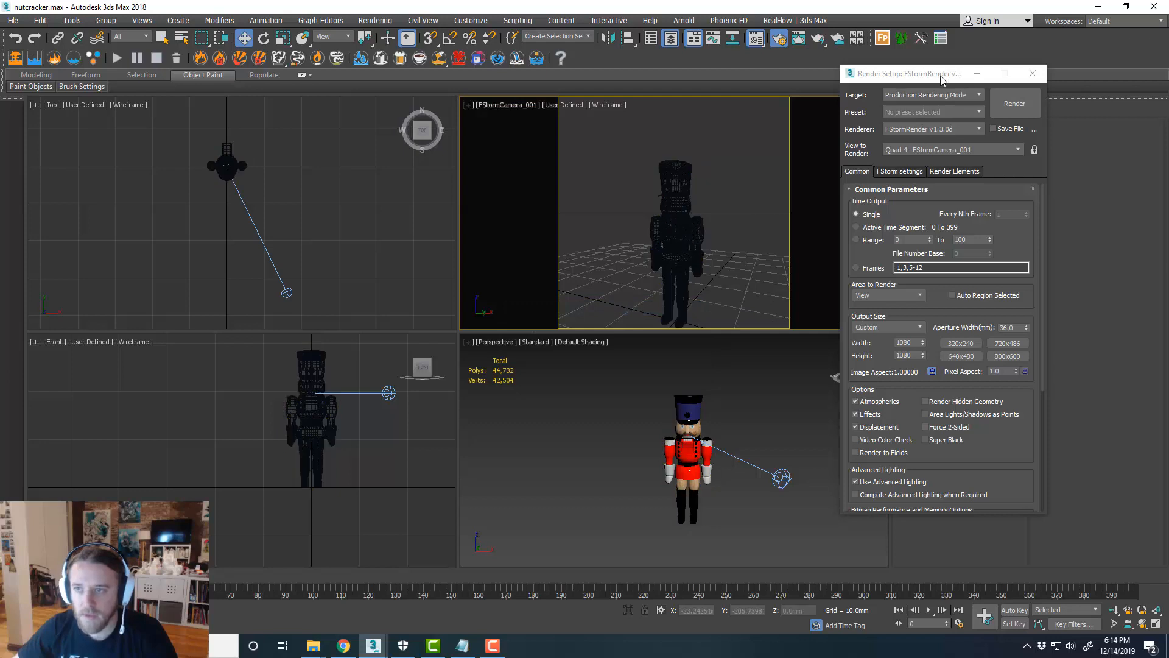
{"action": "left_click_drag", "start_coordinate": [941, 80], "coordinate": [1168, 117]}
{"action": "middle_click_drag", "start_coordinate": [225, 221], "coordinate": [235, 220]}
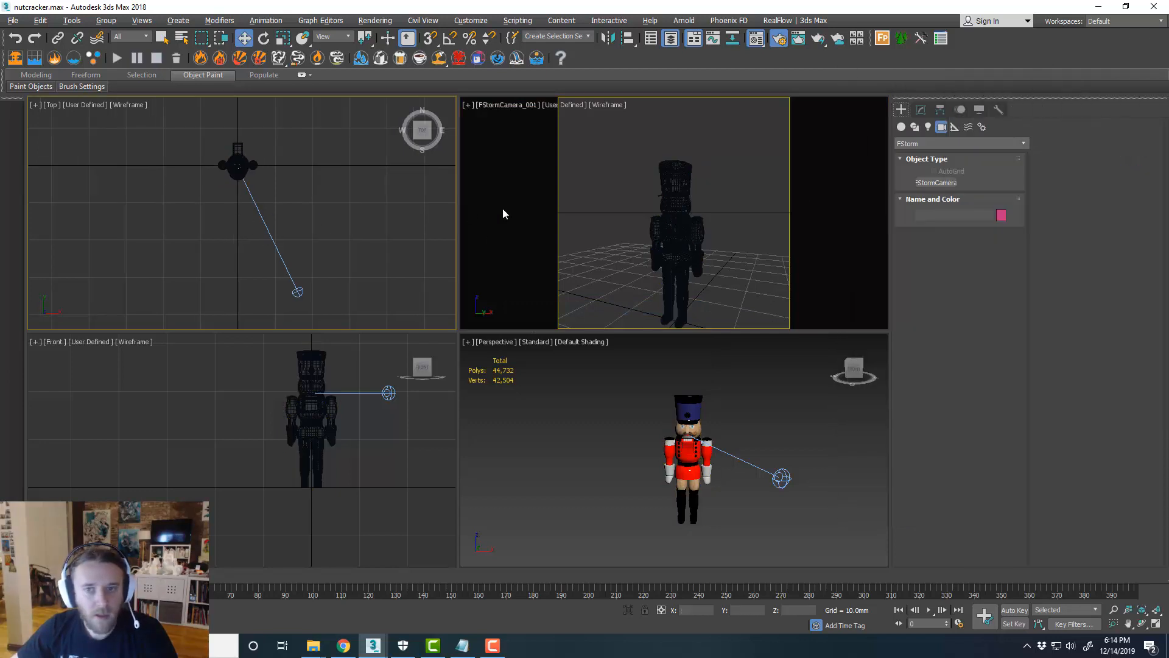
Maximize the camera view and display it with Default Shading at Standard quality
{"action": "left_click", "coordinate": [578, 191]}
{"action": "key", "text": "alt+w"}
{"action": "left_click", "coordinate": [168, 108]}
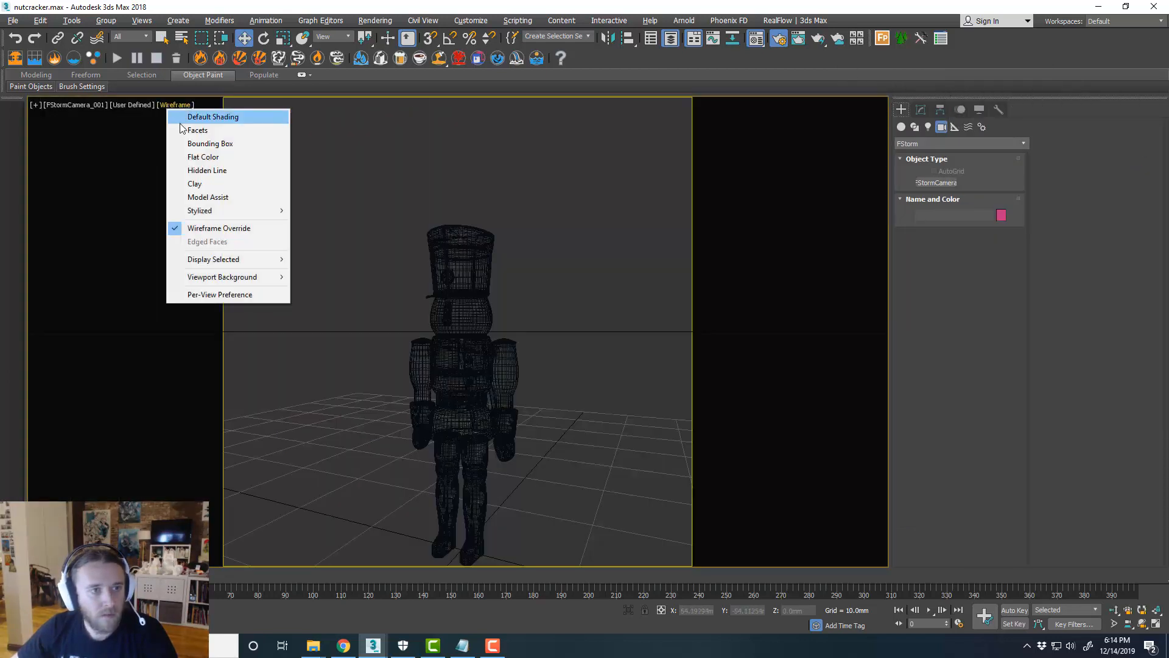
{"action": "left_click", "coordinate": [220, 115]}
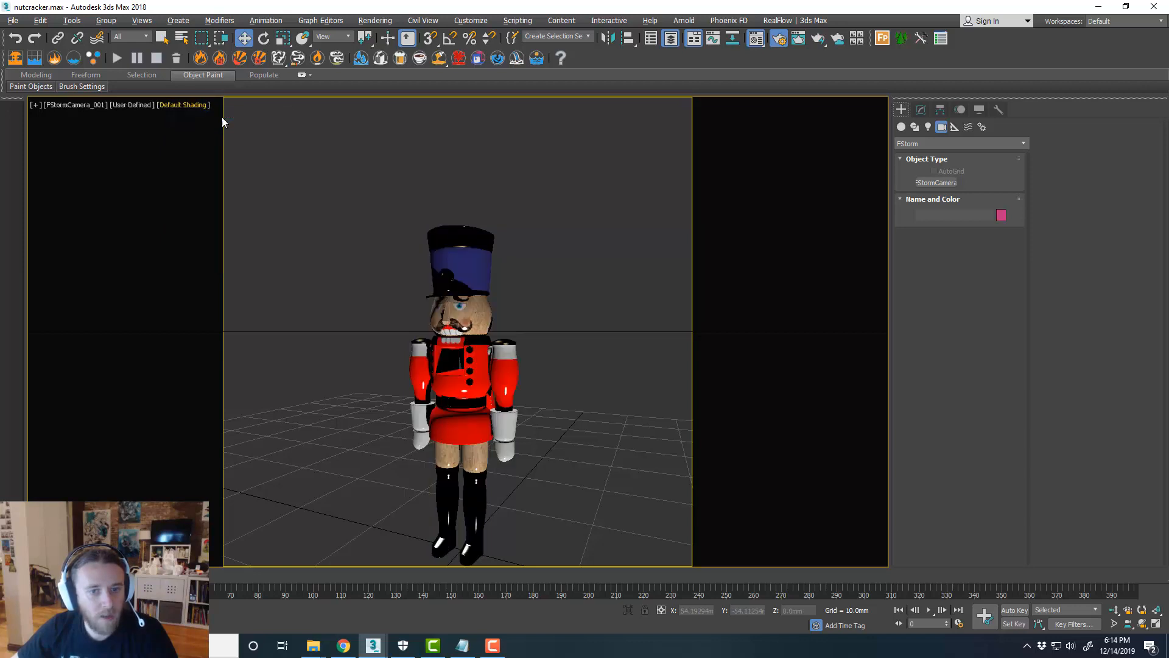
{"action": "left_click", "coordinate": [130, 105]}
{"action": "left_click", "coordinate": [153, 125]}
Select the camera target and lower it to a height of about 16 mm, centring the nutcracker vertically in the safe frame
{"action": "left_click", "coordinate": [91, 104]}
{"action": "left_click", "coordinate": [125, 158]}
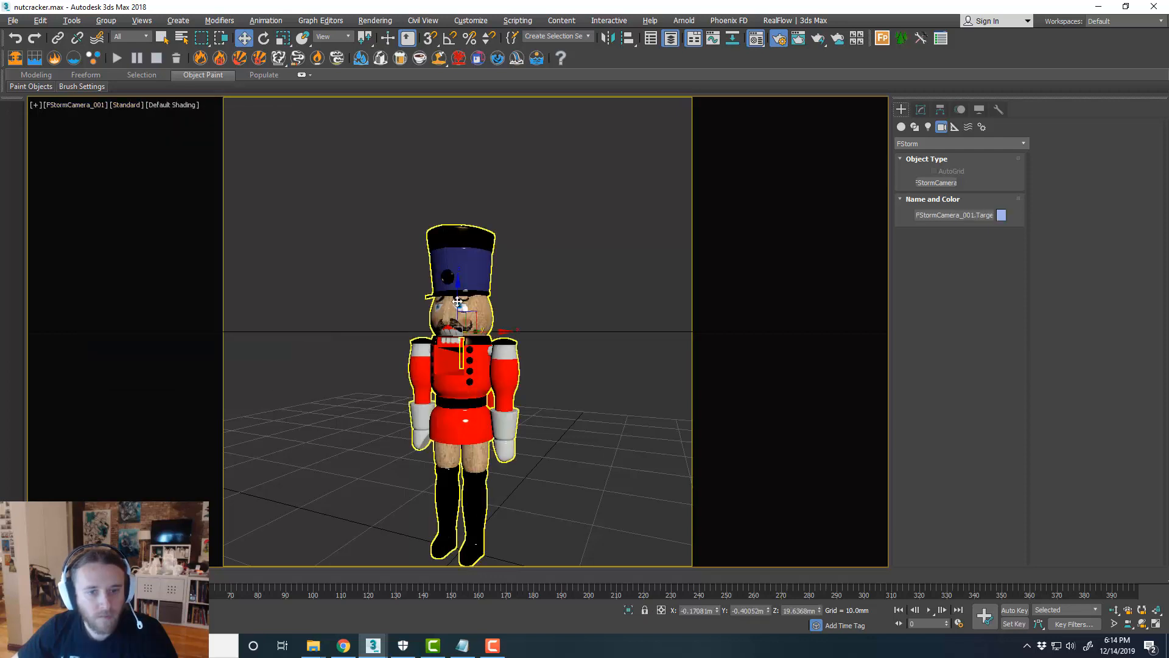
{"action": "left_click_drag", "start_coordinate": [459, 300], "coordinate": [458, 341]}
At about frame 190, move the camera and its target together in the Top view with Auto Key, set their keys and return to the start
{"action": "left_click_drag", "start_coordinate": [40, 574], "coordinate": [558, 582]}
{"action": "left_click", "coordinate": [468, 308]}
{"action": "left_click", "coordinate": [550, 399]}
{"action": "key", "text": "alt+w"}
{"action": "left_click", "coordinate": [298, 292]}
{"action": "left_click", "coordinate": [269, 231]}
{"action": "key", "text": "w"}
{"action": "scroll", "coordinate": [269, 231], "scroll_direction": "down", "scroll_amount": 2}
{"action": "middle_click_drag", "start_coordinate": [270, 231], "coordinate": [238, 236]}
{"action": "left_click", "coordinate": [1014, 610]}
{"action": "left_click", "coordinate": [984, 617]}
{"action": "left_click_drag", "start_coordinate": [235, 236], "coordinate": [329, 289]}
{"action": "left_click", "coordinate": [985, 617]}
{"action": "left_click", "coordinate": [1014, 610]}
{"action": "left_click_drag", "start_coordinate": [589, 578], "coordinate": [55, 602]}
Turn on Auto Key and undo the last camera pan
{"action": "scroll", "coordinate": [345, 249], "scroll_direction": "up", "scroll_amount": 2}
{"action": "middle_click_drag", "start_coordinate": [346, 249], "coordinate": [391, 294]}
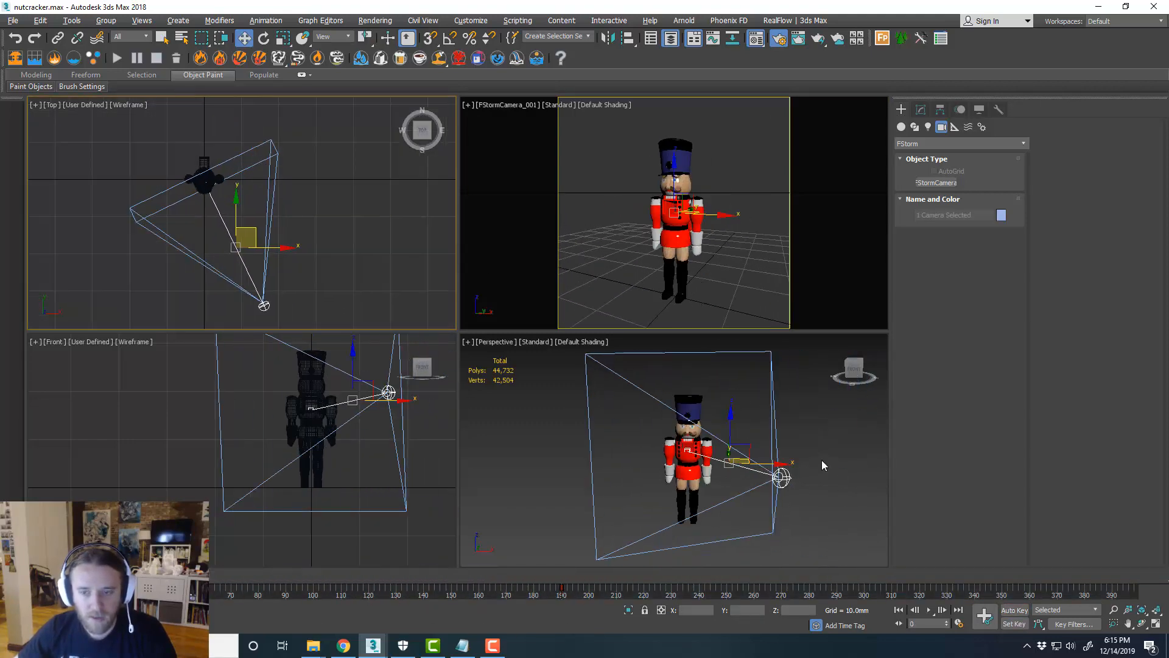
{"action": "left_click", "coordinate": [1014, 610]}
{"action": "middle_click_drag", "start_coordinate": [730, 262], "coordinate": [714, 265]}
{"action": "key", "text": "ctrl+z"}
Turn on Key Mode, advance to frame 30 and shift the camera target about 2.25 mm along X to recentre the nutcracker
{"action": "left_click", "coordinate": [900, 623]}
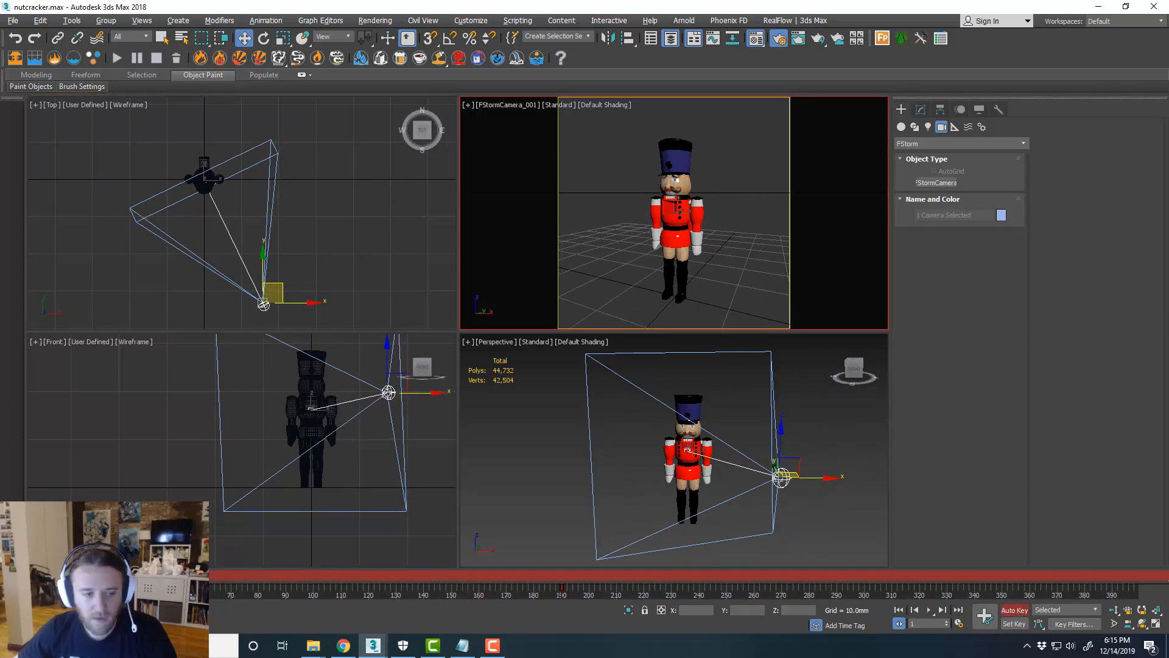
{"action": "key", "text": "period"}
{"action": "middle_click_drag", "start_coordinate": [288, 266], "coordinate": [289, 262]}
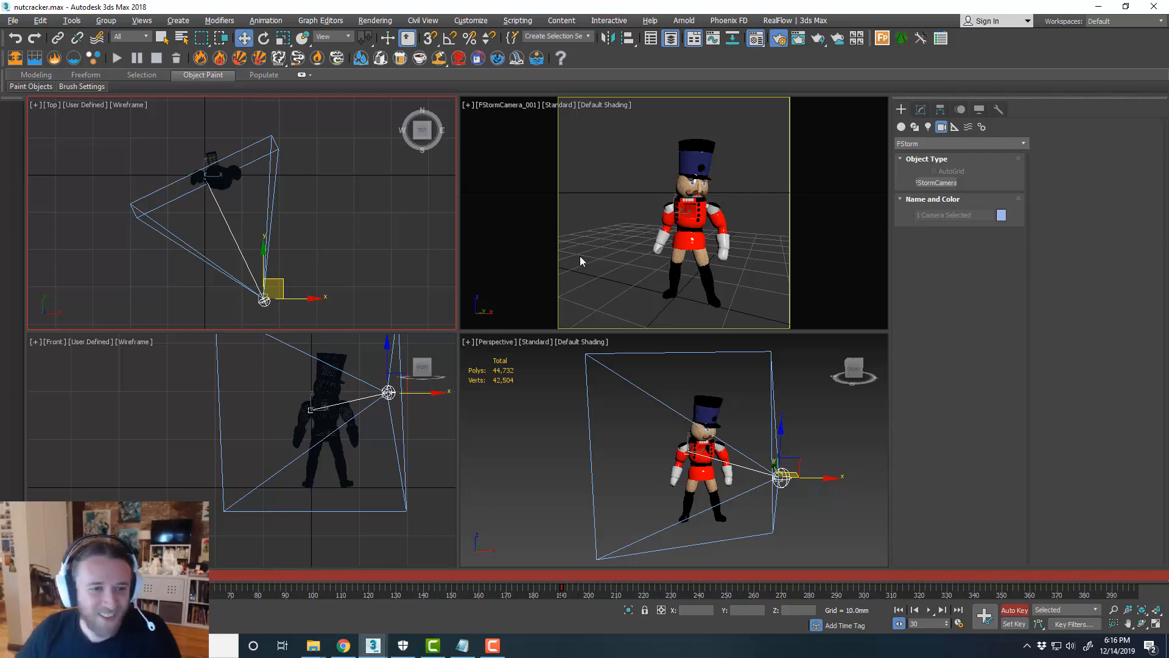
{"action": "middle_click", "coordinate": [634, 229]}
{"action": "key", "text": "alt+w"}
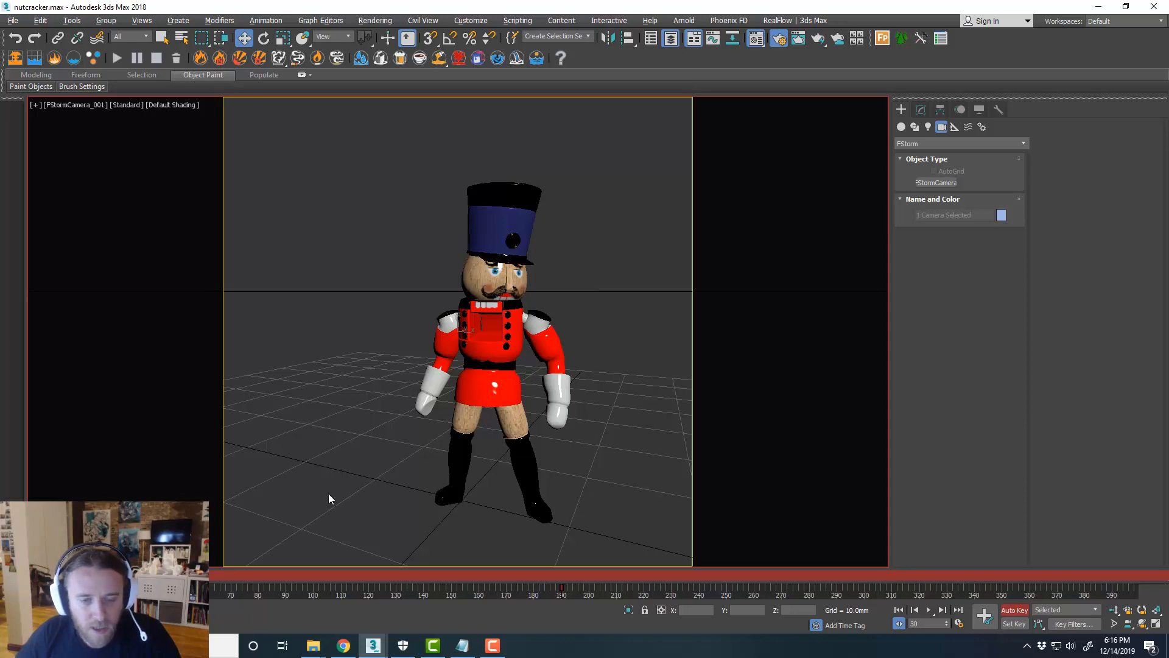
{"action": "left_click", "coordinate": [81, 109]}
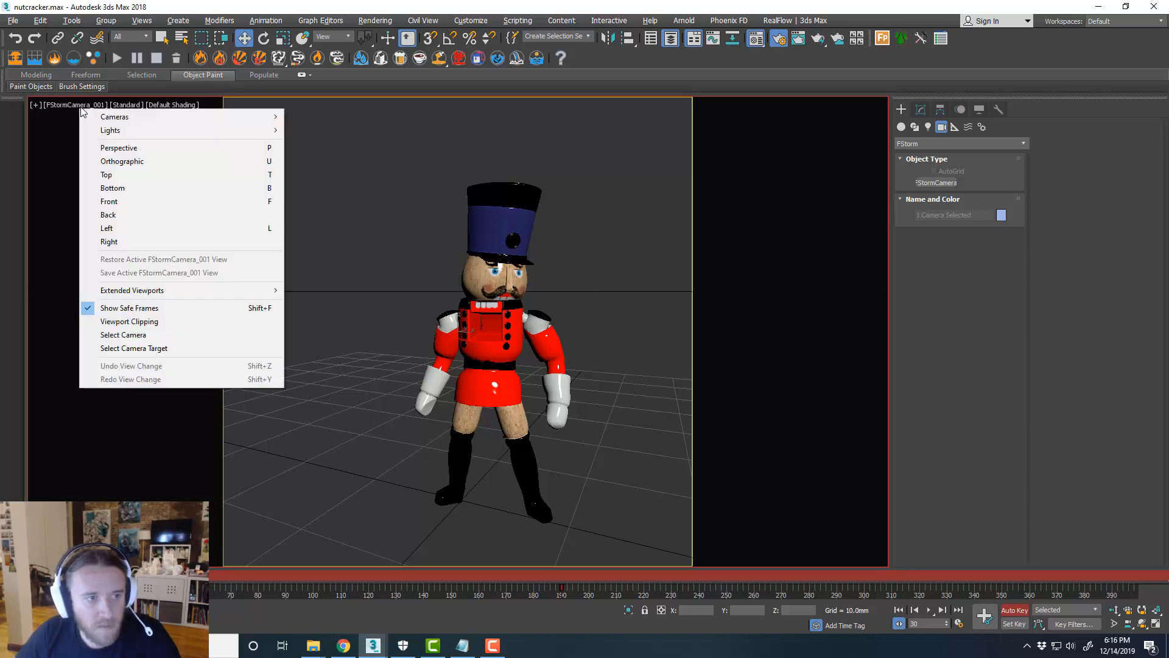
{"action": "left_click", "coordinate": [186, 348]}
{"action": "left_click_drag", "start_coordinate": [487, 332], "coordinate": [515, 337]}
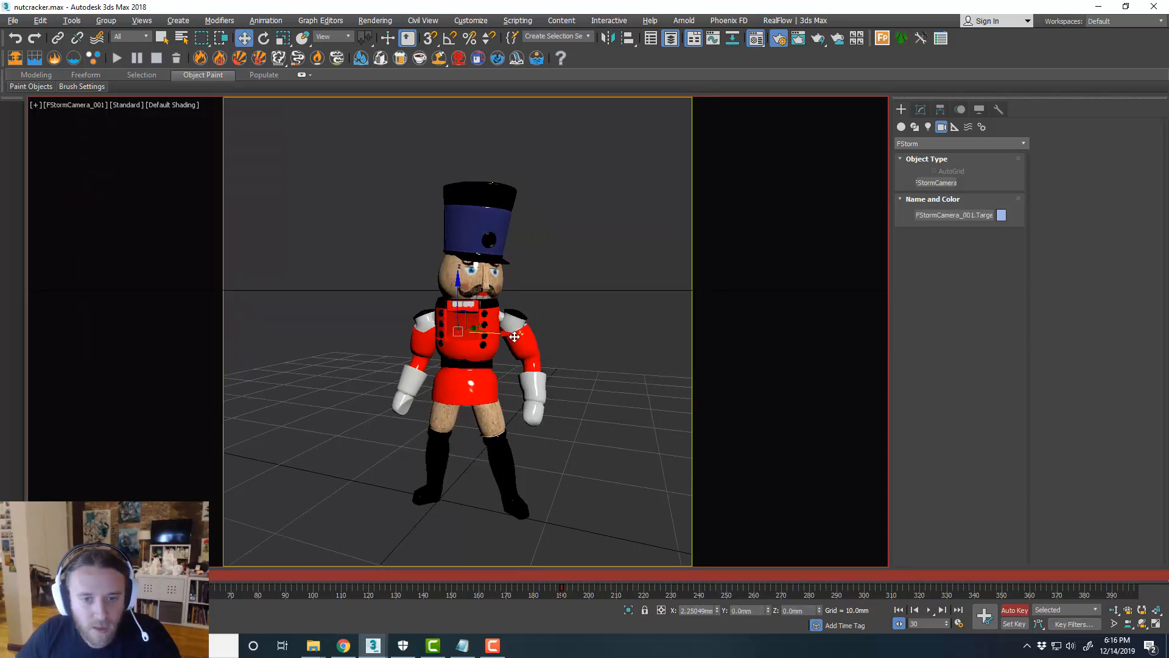
{"action": "left_click", "coordinate": [1006, 613]}
At frame 10, move the camera target about -1.89 mm along X with Auto Key, and play the result
{"action": "left_click_drag", "start_coordinate": [131, 575], "coordinate": [78, 576]}
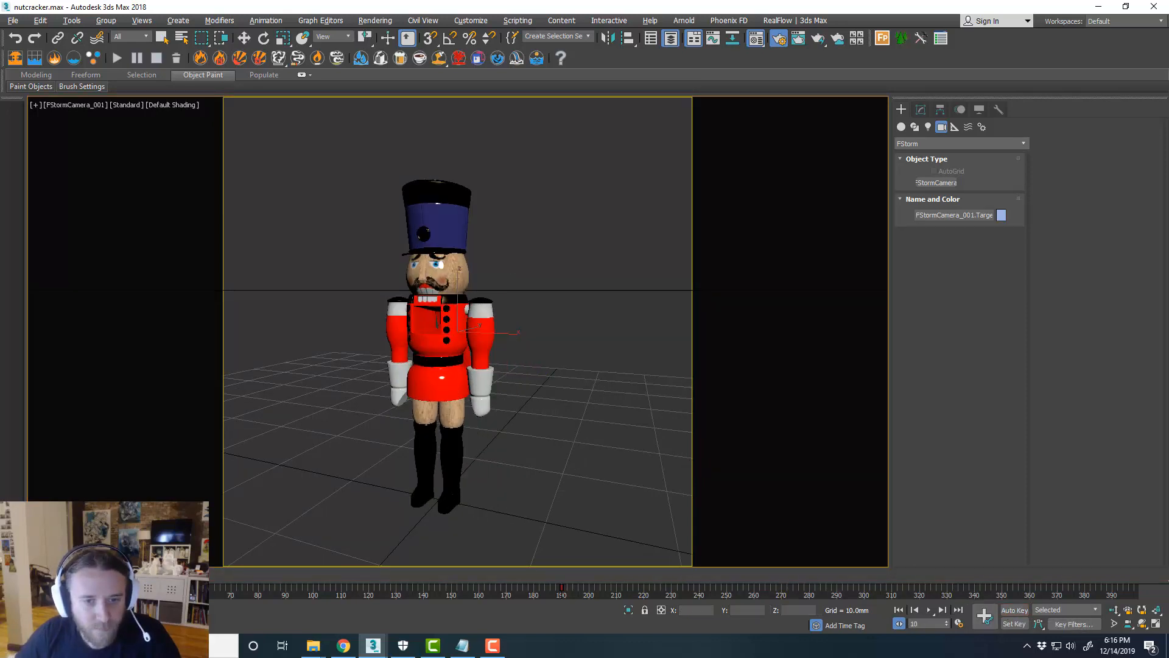
{"action": "key", "text": "w"}
{"action": "left_click", "coordinate": [1023, 610]}
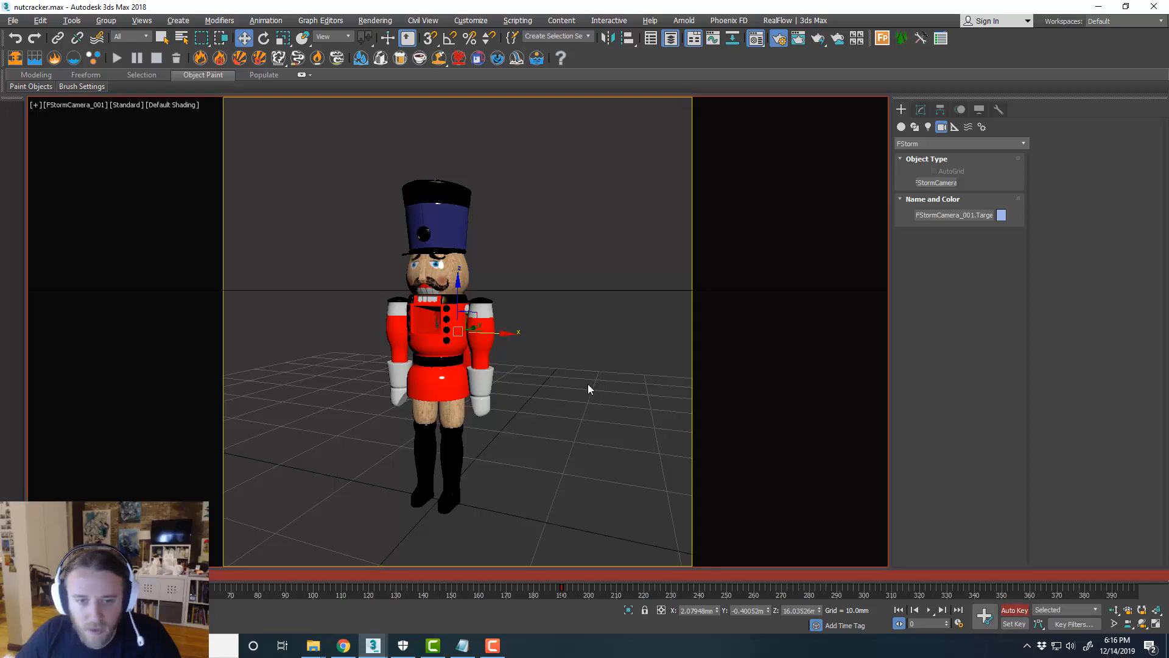
{"action": "left_click_drag", "start_coordinate": [501, 335], "coordinate": [481, 334]}
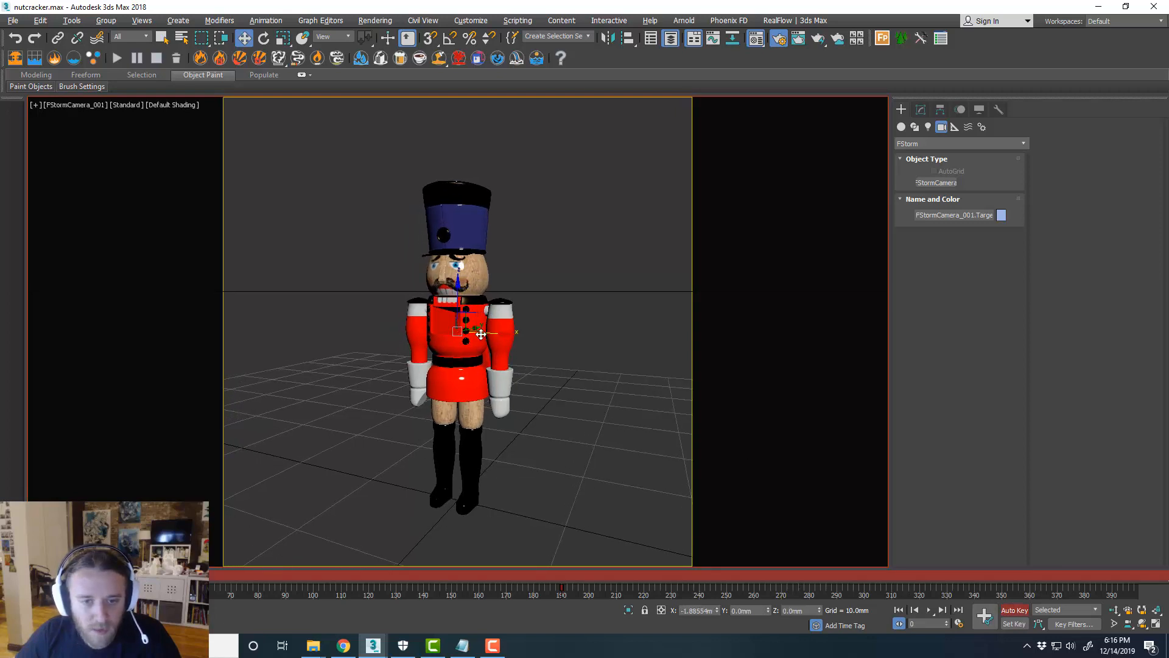
{"action": "key", "text": "n"}
{"action": "key", "text": "/"}
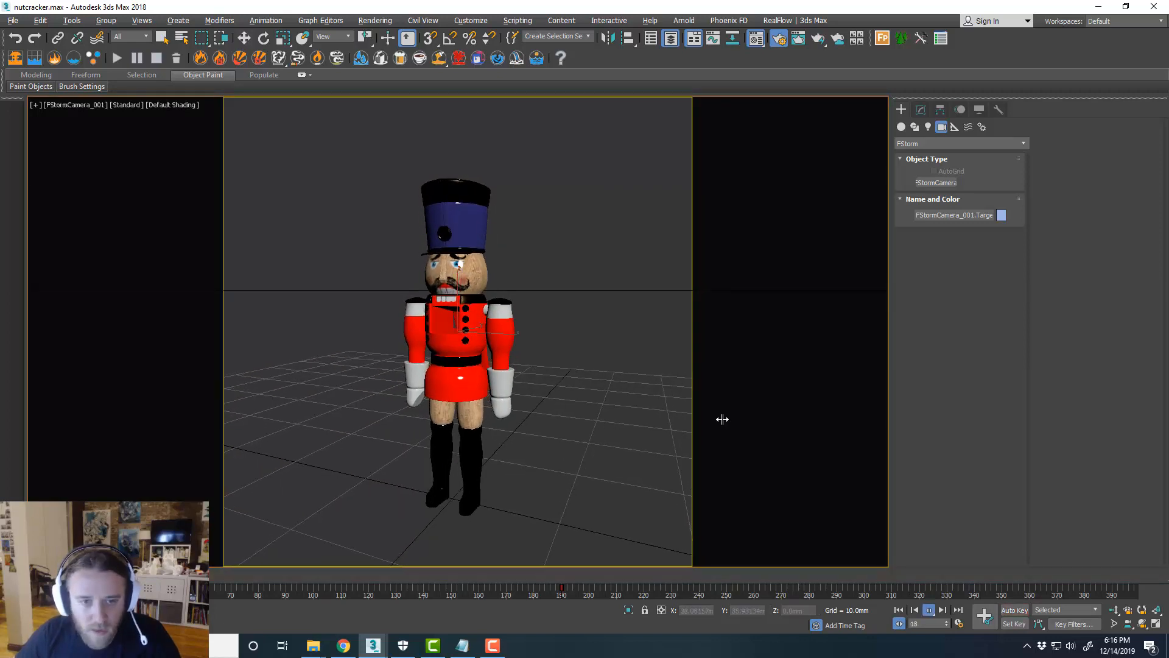
{"action": "left_click", "coordinate": [928, 609]}
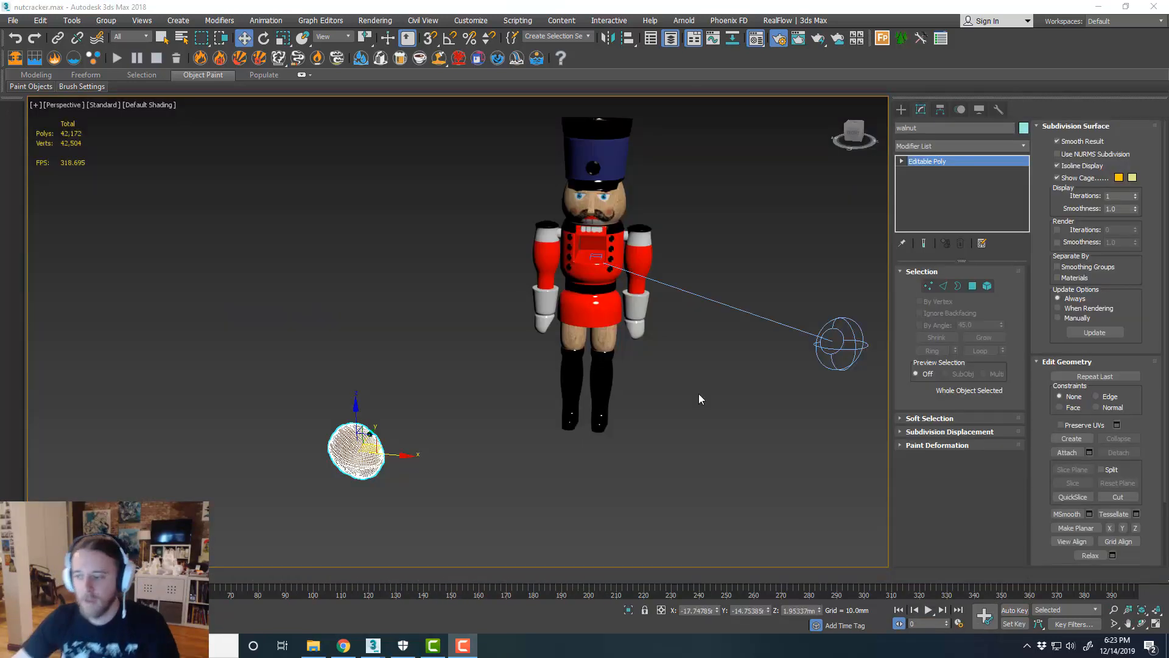
Rewind to frame 0, maximize the FStormCamera_001 view and play the animation
{"action": "middle_click_drag", "start_coordinate": [671, 389], "coordinate": [656, 411]}
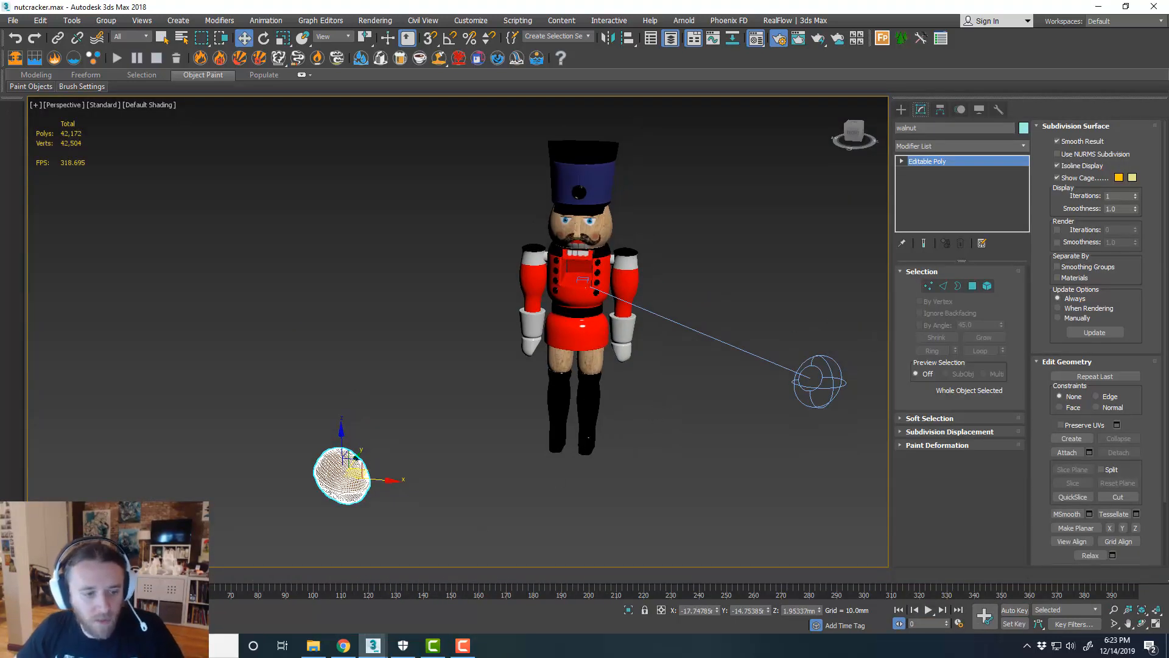
{"action": "left_click_drag", "start_coordinate": [79, 576], "coordinate": [56, 587]}
{"action": "key", "text": "alt+w"}
{"action": "middle_click", "coordinate": [630, 227]}
{"action": "key", "text": "alt+w"}
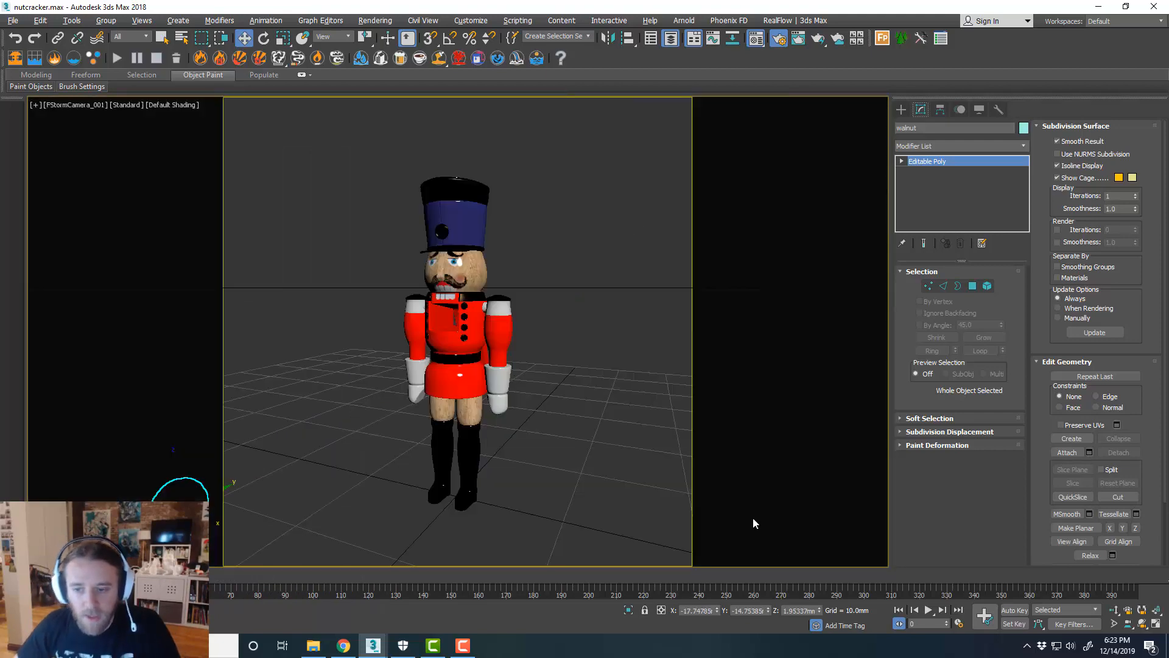
{"action": "left_click", "coordinate": [928, 609]}
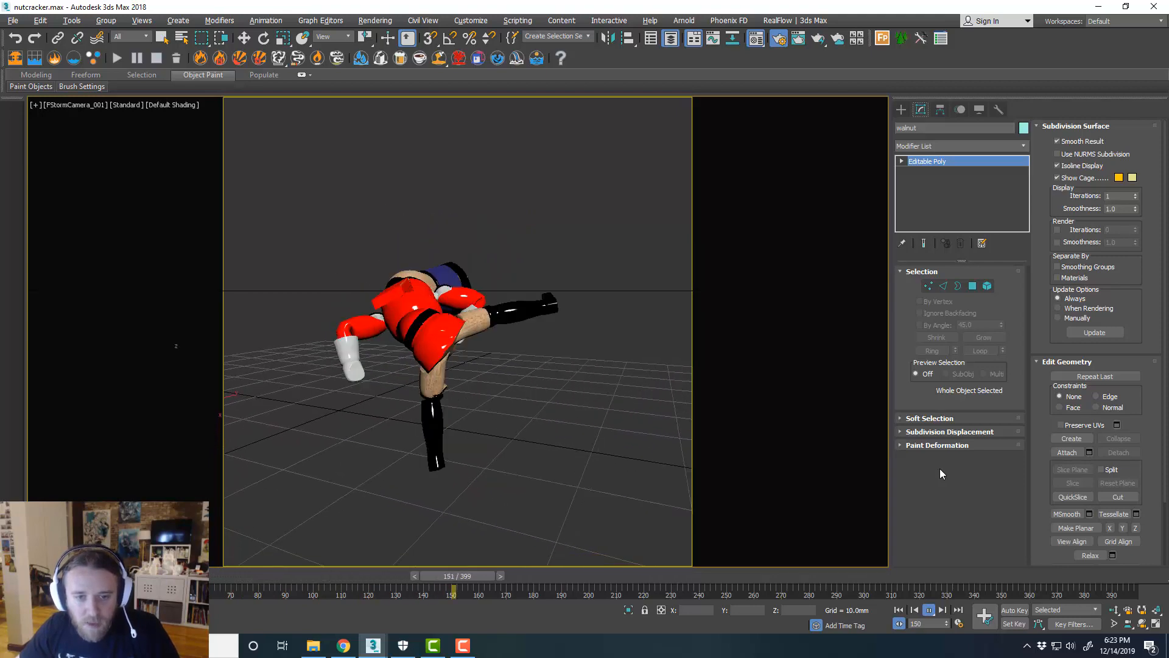
Stop the playback, return to frame 0 and frame the walnut together with the nutcracker in the maximized Perspective view
{"action": "left_click", "coordinate": [928, 610]}
{"action": "left_click_drag", "start_coordinate": [660, 576], "coordinate": [36, 571]}
{"action": "key", "text": "alt+w"}
{"action": "key", "text": "alt+w"}
{"action": "key", "text": "z"}
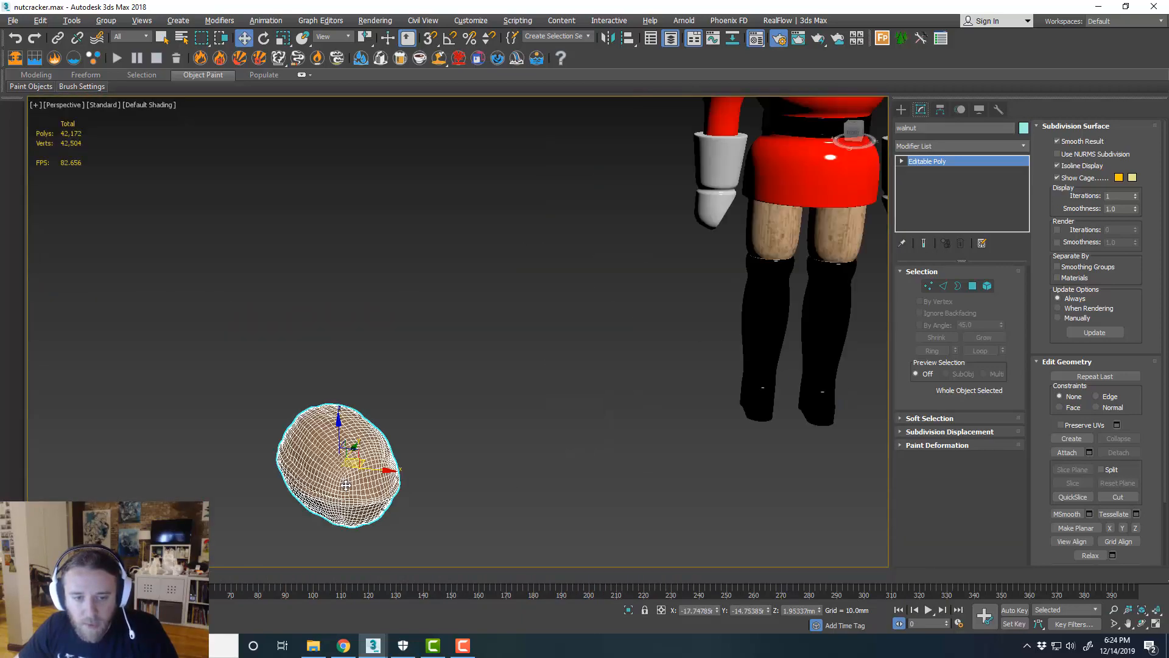
{"action": "scroll", "coordinate": [427, 450], "scroll_direction": "down", "scroll_amount": 5}
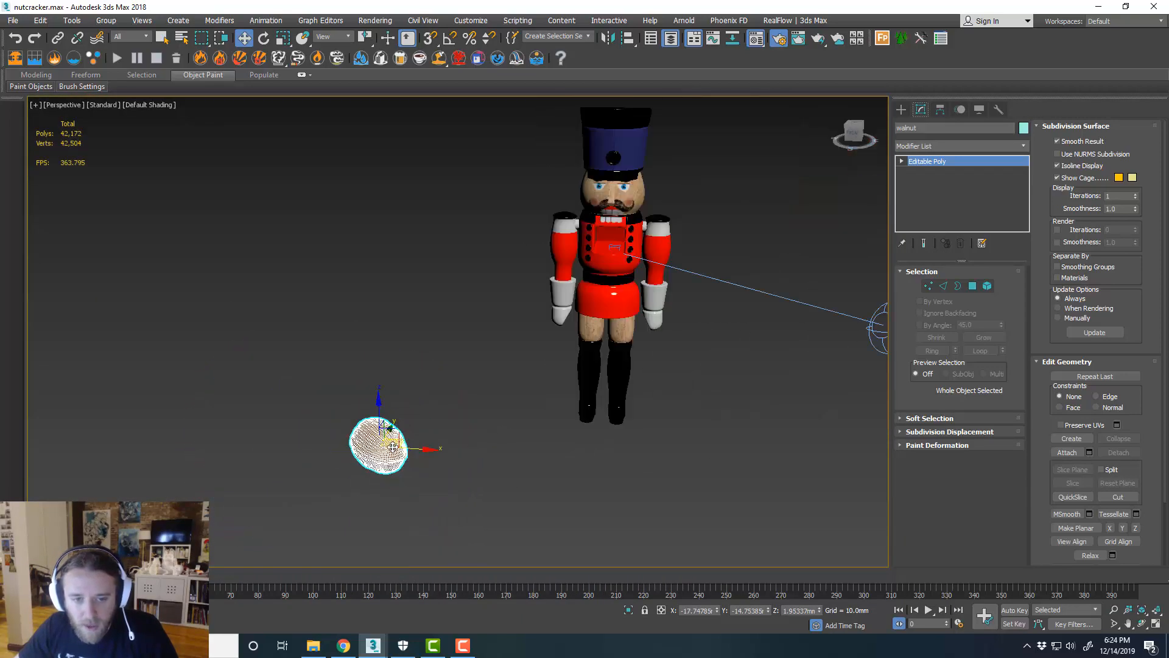
{"action": "mouse_move", "coordinate": [567, 441]}
{"action": "middle_mouse_down", "text": "alt"}
{"action": "mouse_move", "coordinate": [564, 396]}
{"action": "mouse_move", "coordinate": [535, 436]}
{"action": "mouse_move", "coordinate": [558, 448]}
{"action": "middle_mouse_up", "text": "alt"}
{"action": "left_click", "coordinate": [535, 437]}
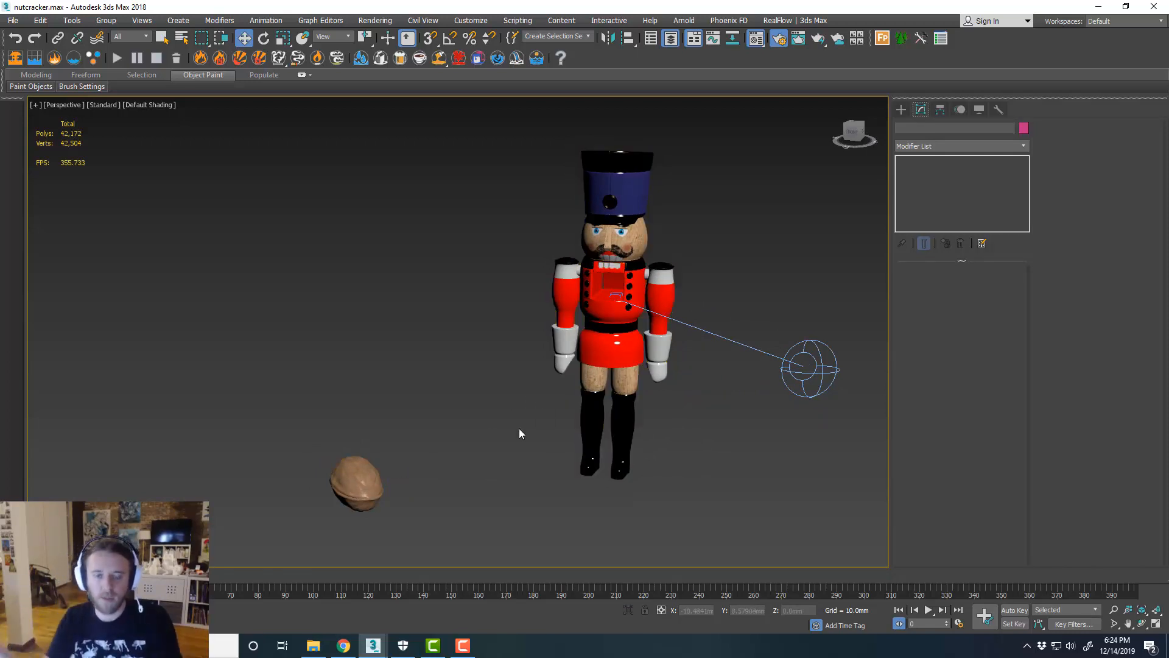
Add a Shell modifier to the walnut with an inner amount of 0.06 mm and an outer amount of 0 mm
{"action": "scroll", "coordinate": [325, 510], "scroll_direction": "up", "scroll_amount": 8}
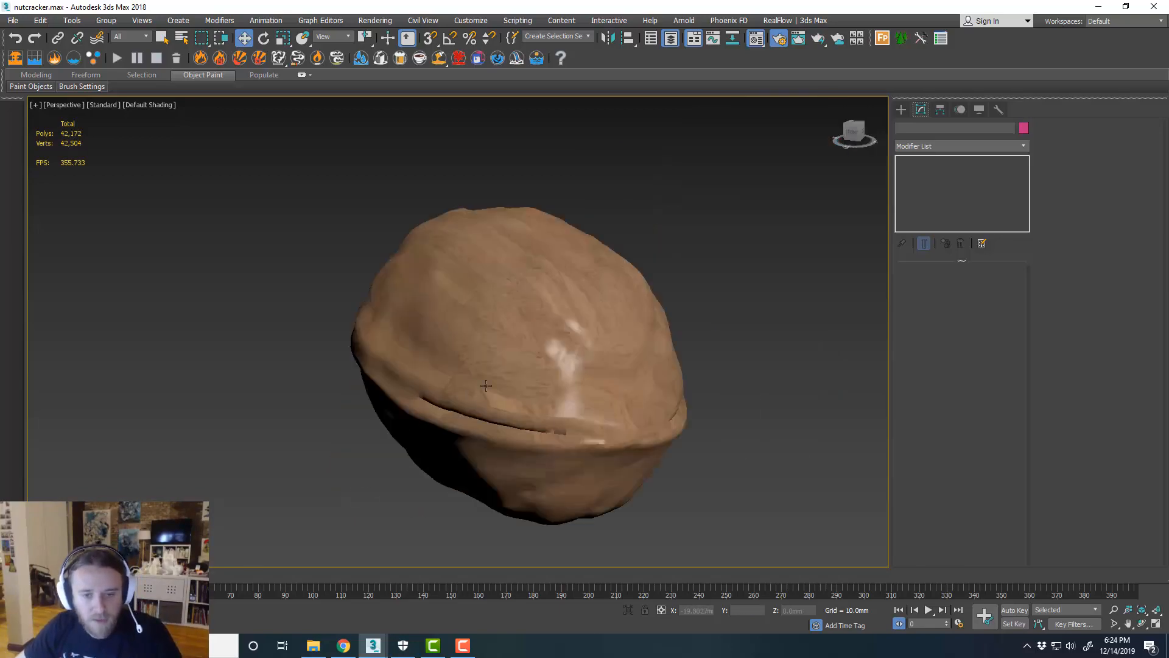
{"action": "left_click", "coordinate": [489, 387]}
{"action": "middle_click_drag", "start_coordinate": [643, 406], "coordinate": [580, 419]}
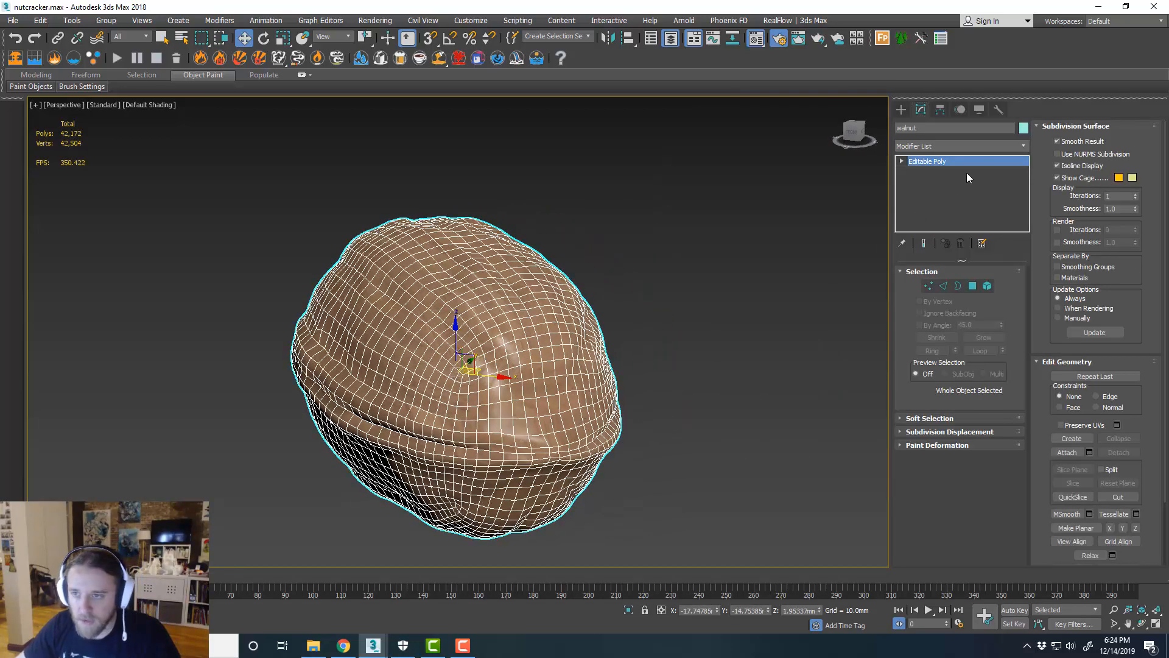
{"action": "left_click", "coordinate": [1023, 146]}
{"action": "scroll", "coordinate": [1020, 292], "scroll_direction": "down", "scroll_amount": 10}
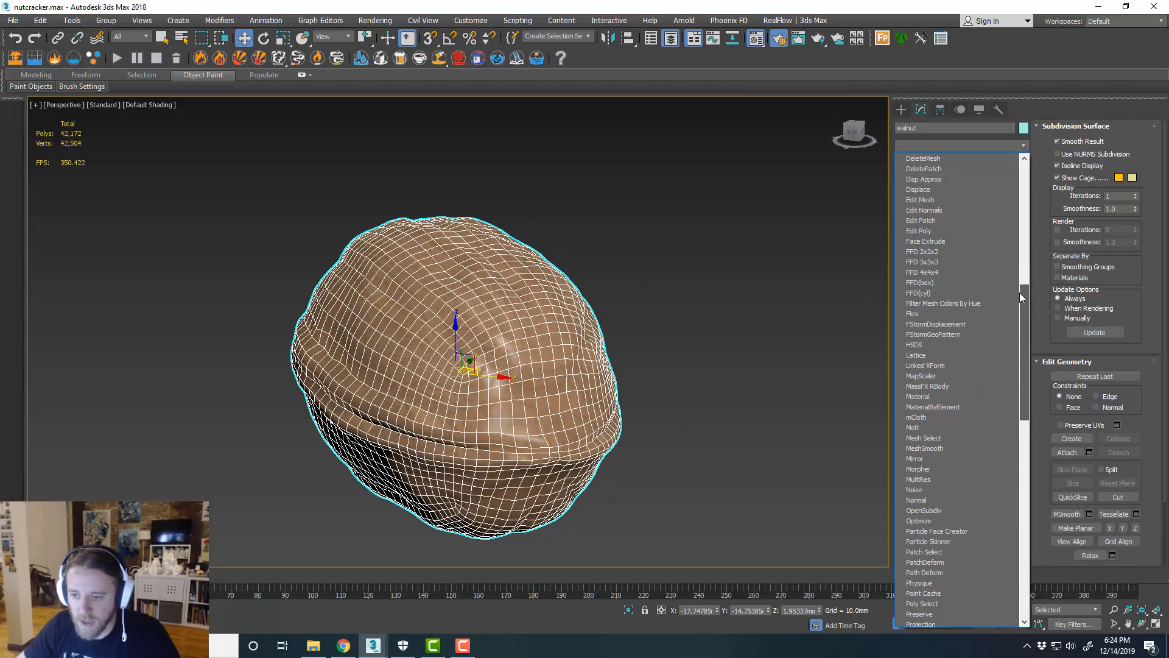
{"action": "scroll", "coordinate": [1013, 365], "scroll_direction": "down", "scroll_amount": 3}
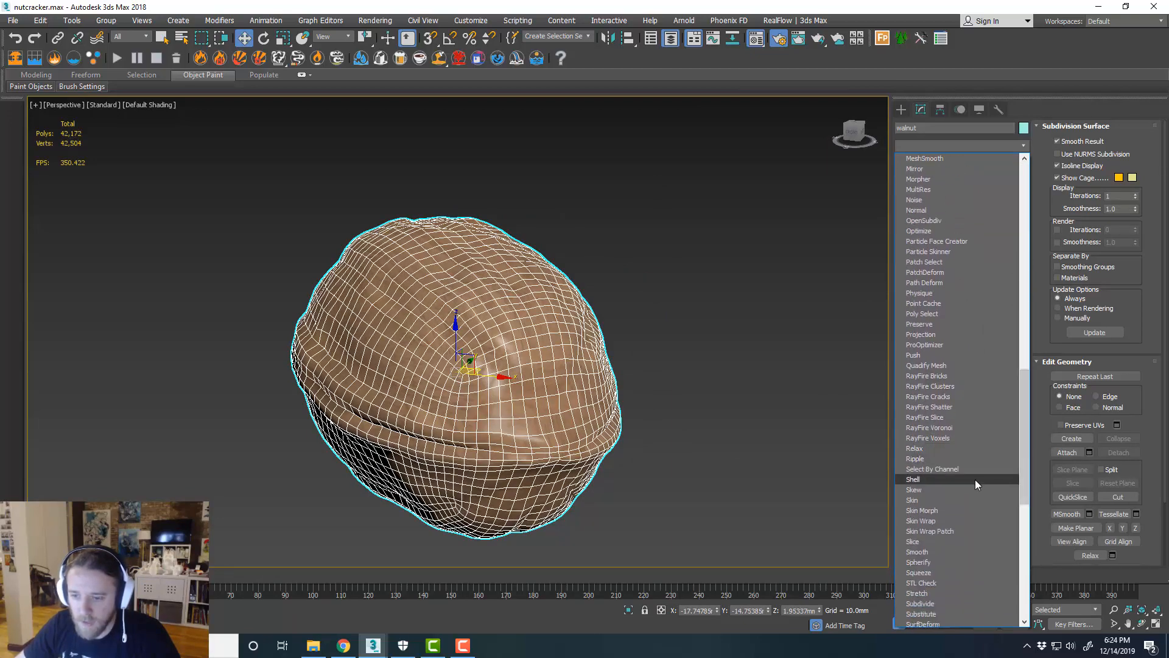
{"action": "left_click", "coordinate": [974, 480]}
{"action": "left_click_drag", "start_coordinate": [999, 303], "coordinate": [993, 374]}
{"action": "left_click", "coordinate": [999, 285]}
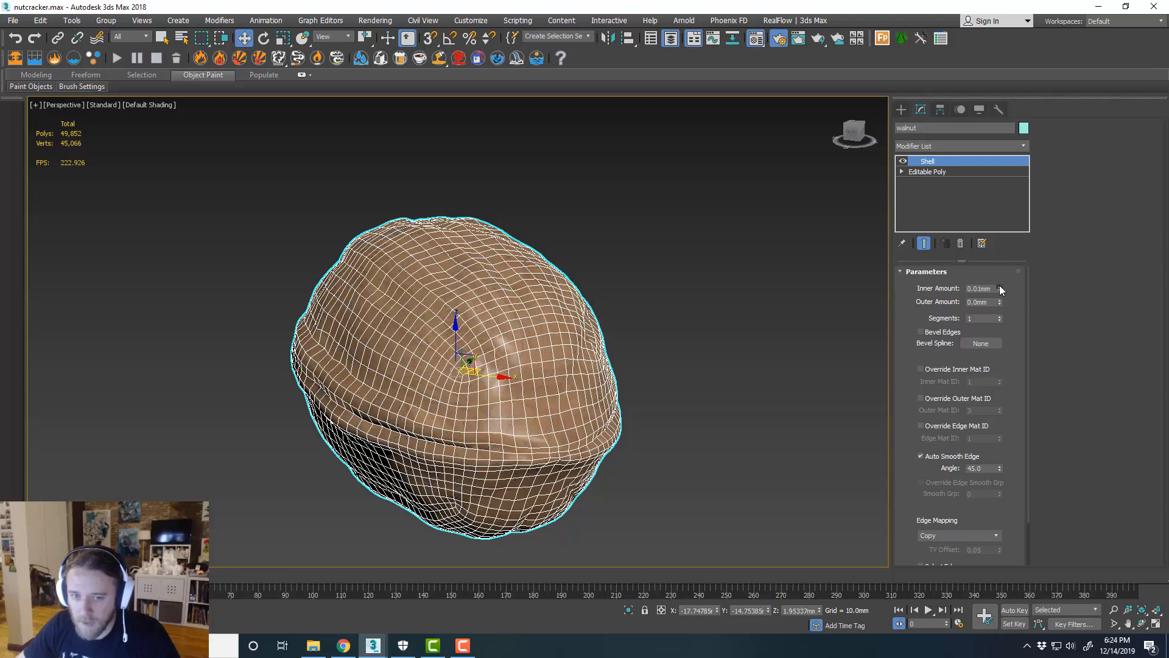
{"action": "left_click_drag", "start_coordinate": [999, 285], "coordinate": [999, 282]}
Raise the walnut Shell's inner amount to 0.12 mm, judging the wall thickness in the maximized Top wireframe view
{"action": "key", "text": "alt+w"}
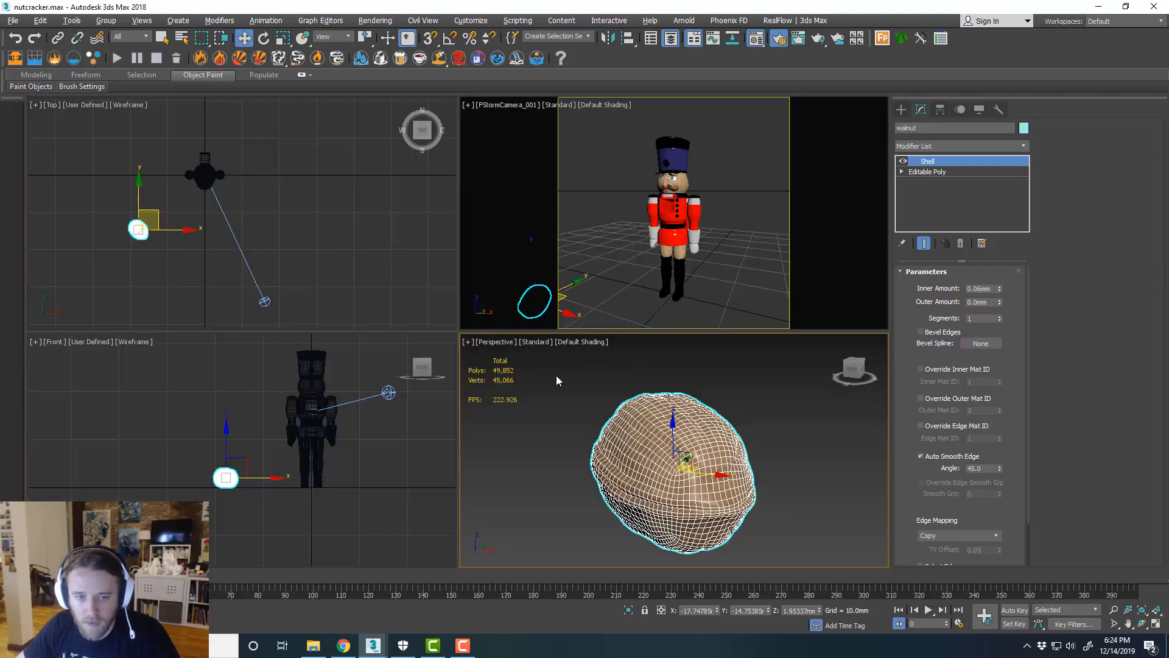
{"action": "key", "text": "alt+w"}
{"action": "scroll", "coordinate": [451, 475], "scroll_direction": "up", "scroll_amount": 10}
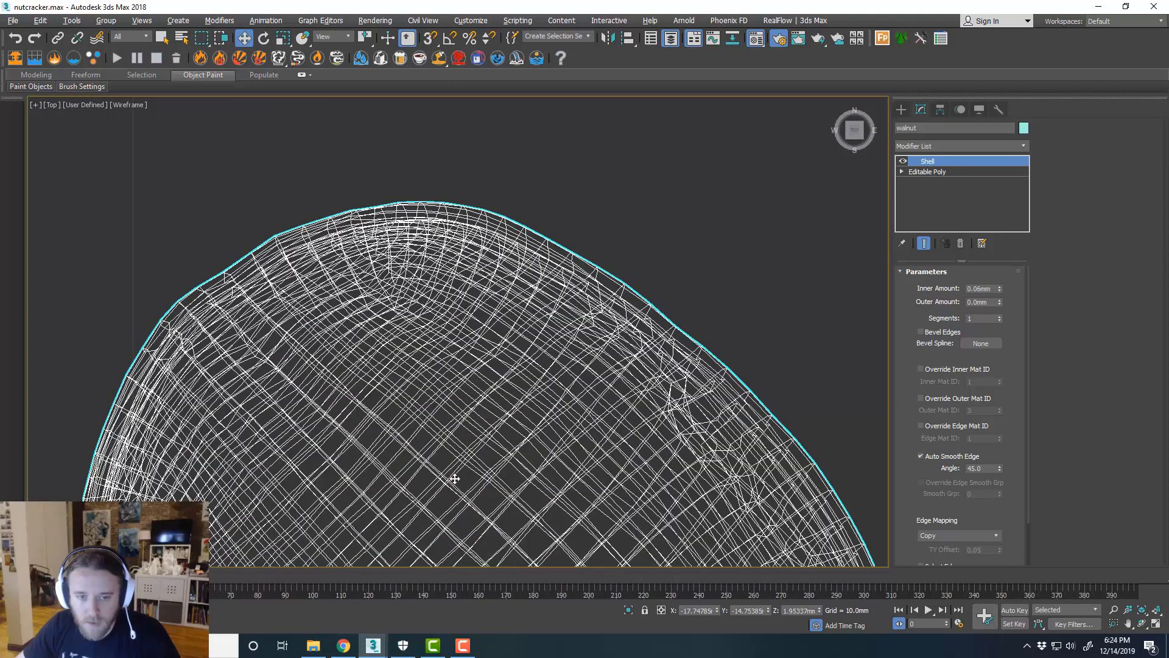
{"action": "middle_click_drag", "start_coordinate": [536, 399], "coordinate": [542, 297]}
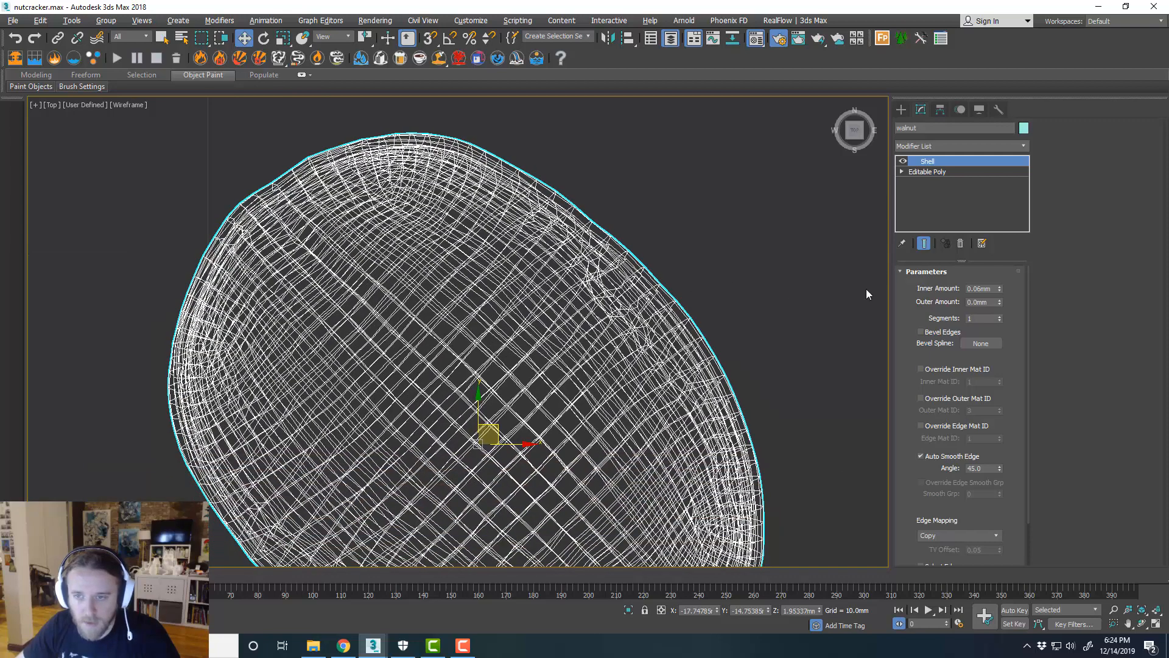
{"action": "left_click", "coordinate": [999, 287]}
{"action": "left_click", "coordinate": [999, 287]}
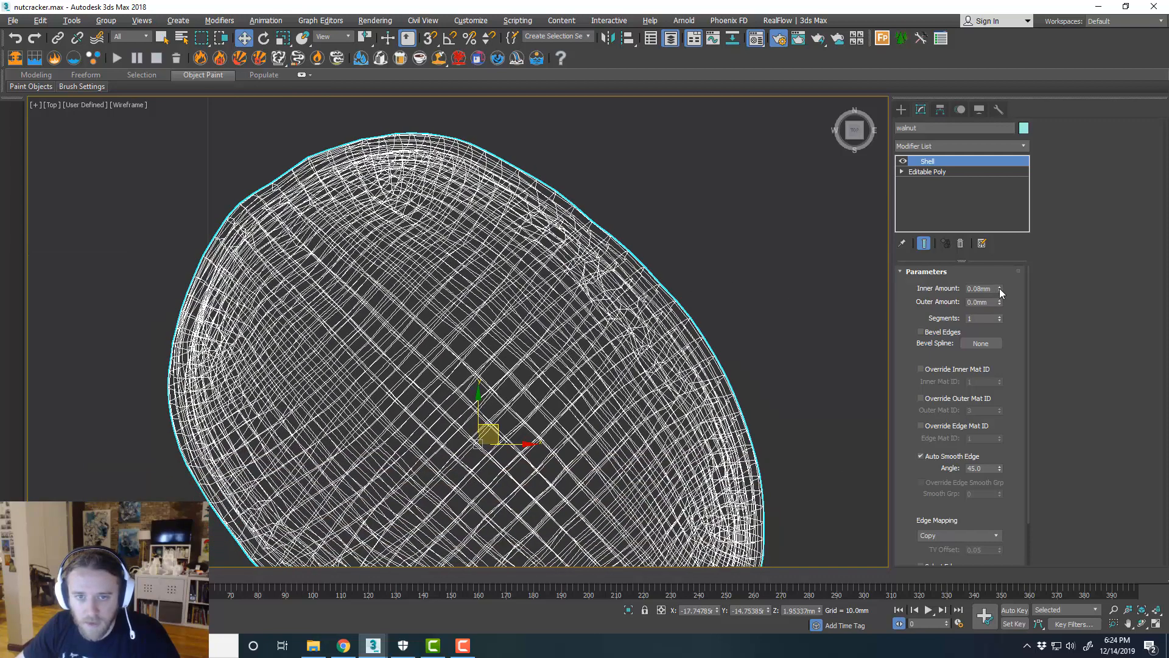
{"action": "left_click", "coordinate": [1000, 288]}
{"action": "left_click", "coordinate": [1000, 287]}
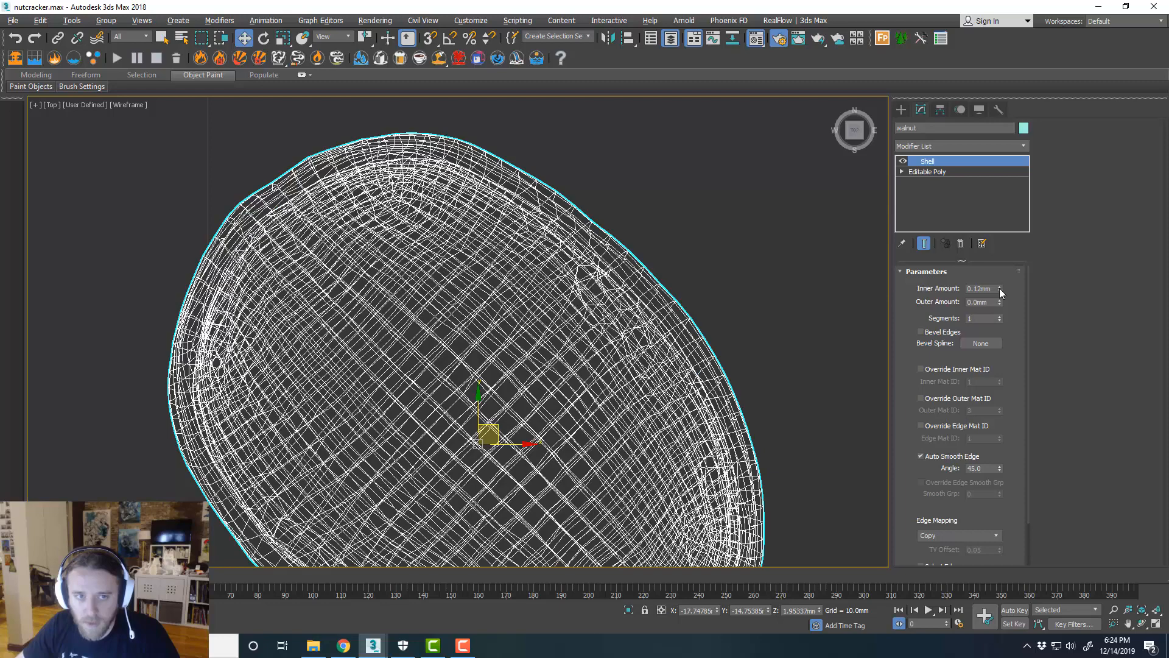
{"action": "scroll", "coordinate": [515, 233], "scroll_direction": "down", "scroll_amount": 3}
{"action": "scroll", "coordinate": [536, 250], "scroll_direction": "up", "scroll_amount": 2}
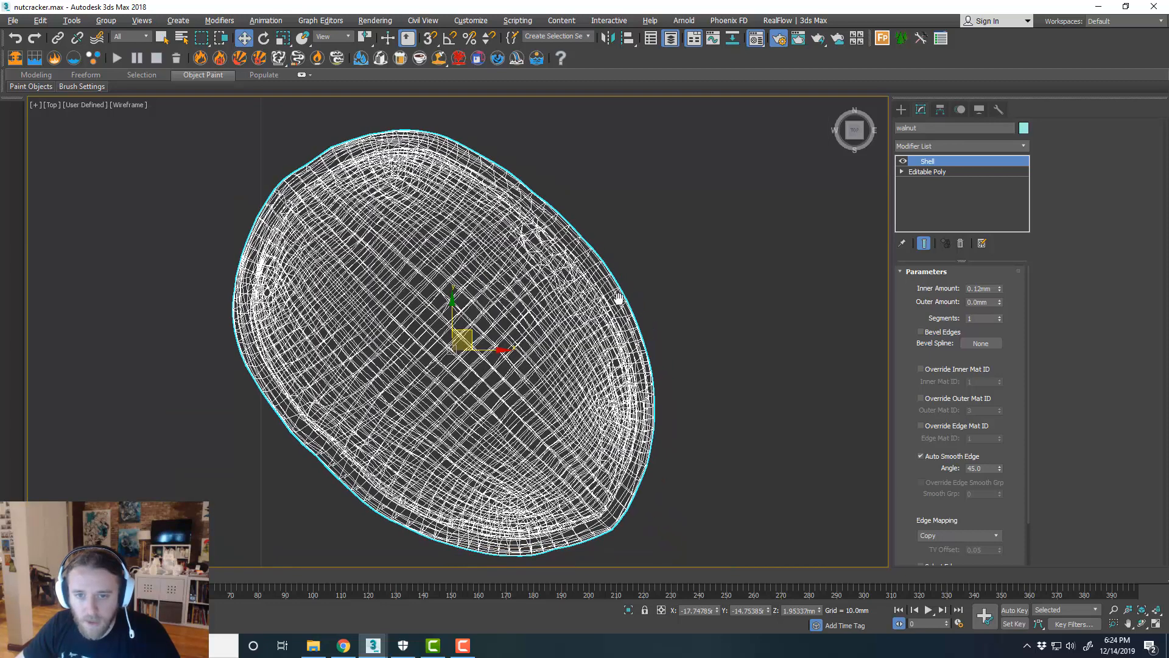
Deselect the walnut and create a tyFlow object on the ground between the walnut and the nutcracker in the Perspective view
{"action": "key", "text": "alt+w"}
{"action": "right_click", "coordinate": [697, 406]}
{"action": "key", "text": "alt+w"}
{"action": "scroll", "coordinate": [662, 395], "scroll_direction": "down", "scroll_amount": 6}
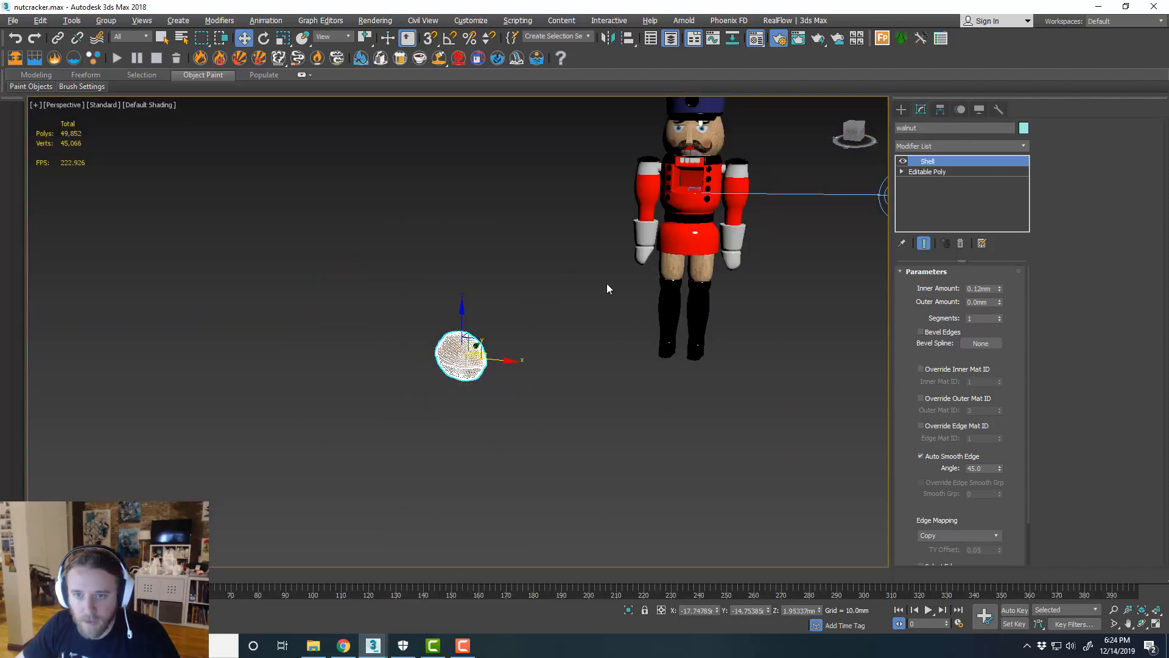
{"action": "middle_click_drag", "start_coordinate": [607, 283], "coordinate": [564, 374]}
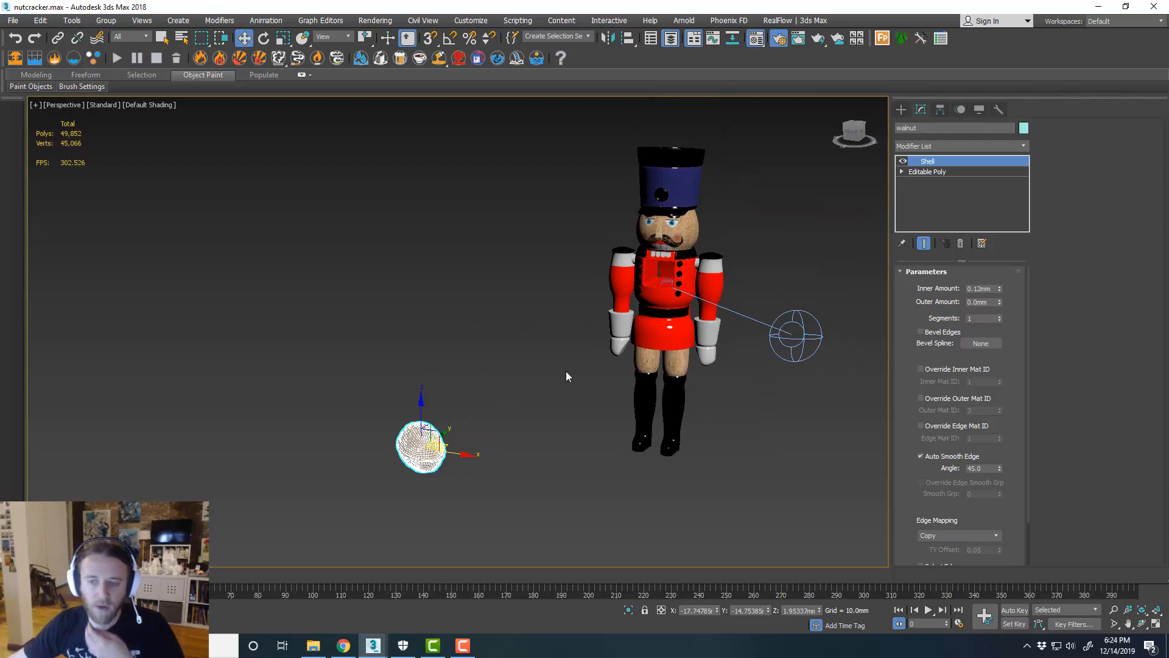
{"action": "middle_click_drag", "start_coordinate": [567, 375], "coordinate": [559, 382]}
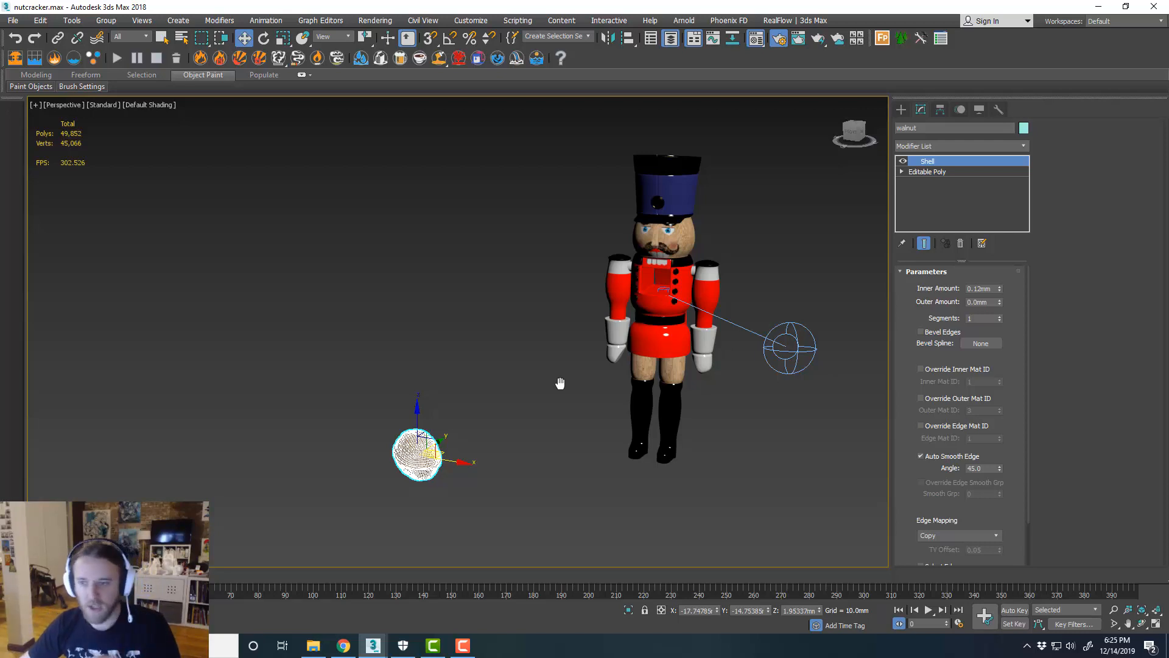
{"action": "middle_click_drag", "start_coordinate": [601, 374], "coordinate": [561, 419]}
{"action": "left_click", "coordinate": [561, 412]}
{"action": "left_click", "coordinate": [901, 110]}
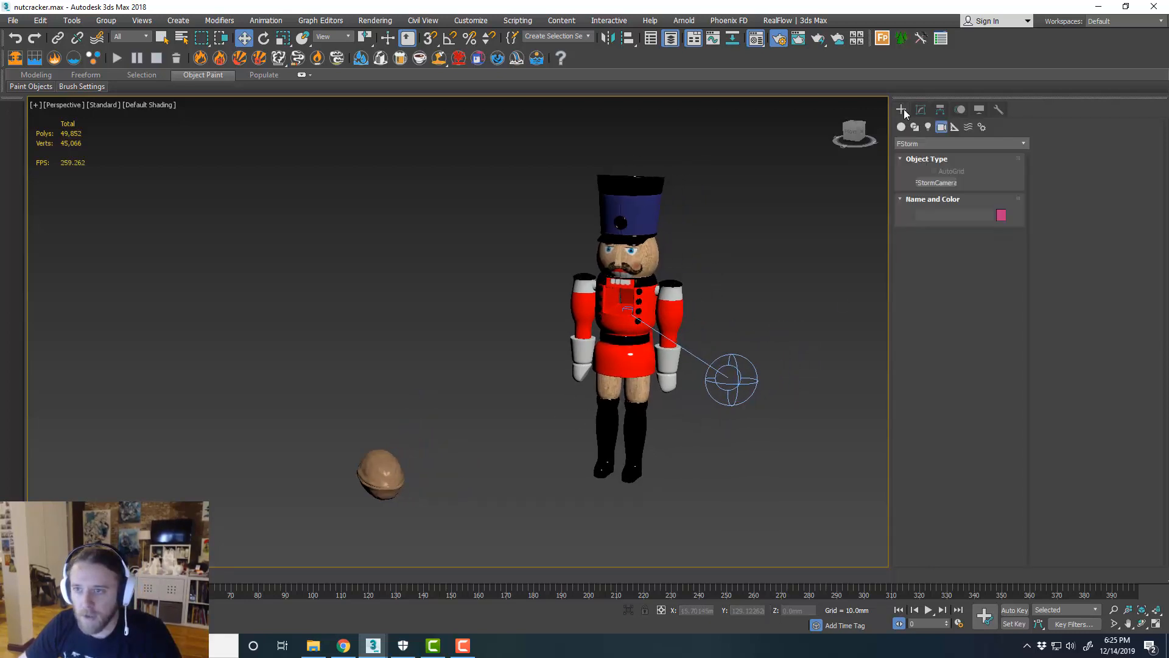
{"action": "left_click", "coordinate": [901, 126]}
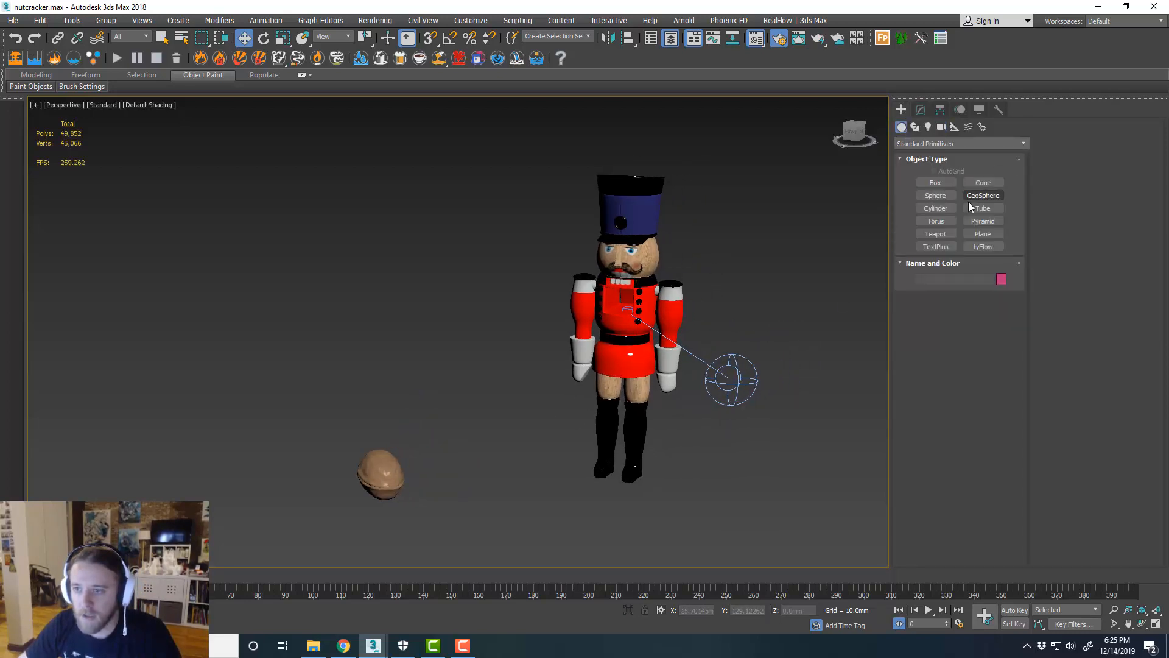
{"action": "left_click", "coordinate": [982, 246]}
{"action": "left_click_drag", "start_coordinate": [501, 469], "coordinate": [525, 427]}
{"action": "right_click", "coordinate": [542, 416]}
{"action": "middle_click_drag", "start_coordinate": [541, 417], "coordinate": [525, 390]}
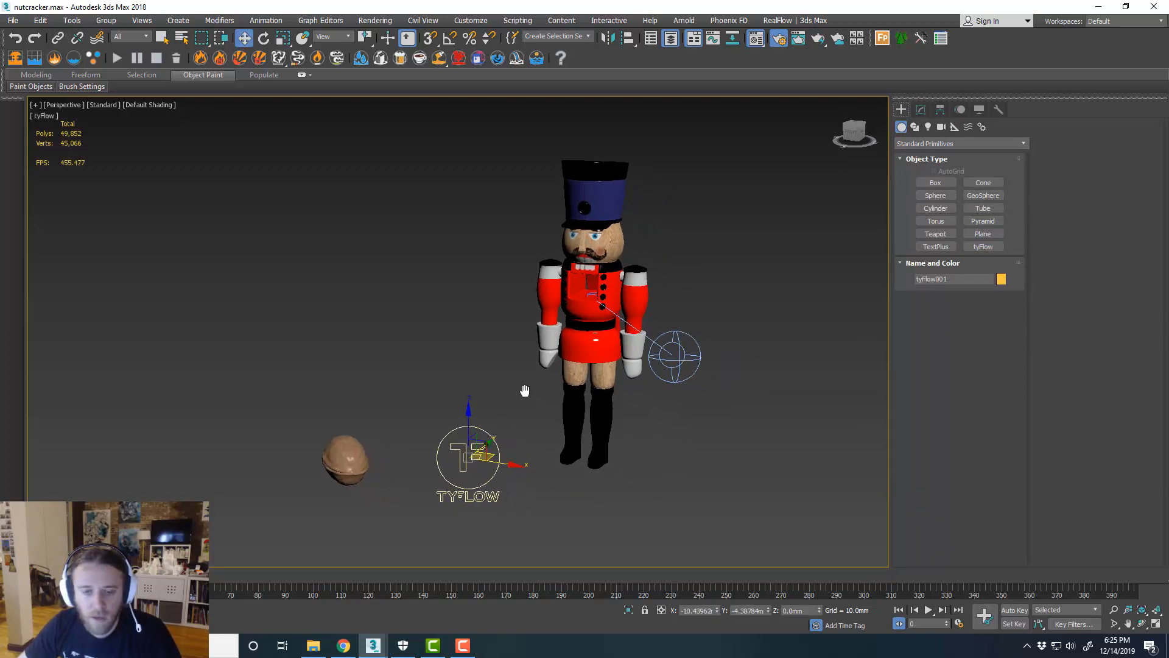
Select the tyFlow object and show its modifiable parameters
{"action": "left_click", "coordinate": [345, 460]}
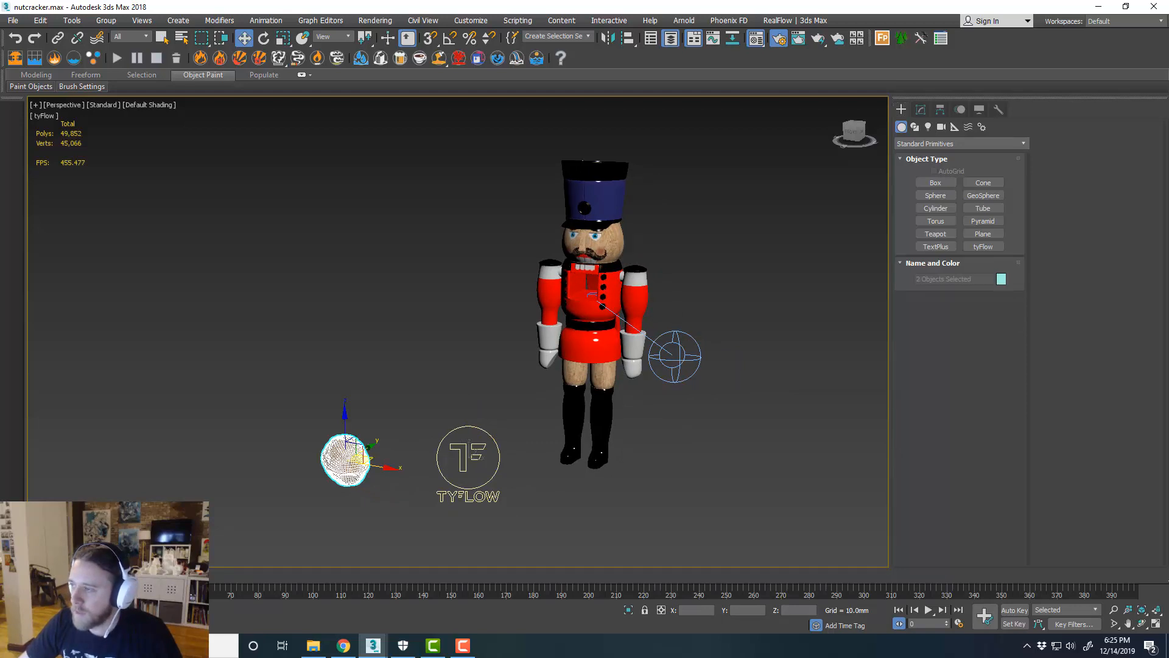
{"action": "left_click", "coordinate": [420, 428]}
{"action": "left_click", "coordinate": [471, 442]}
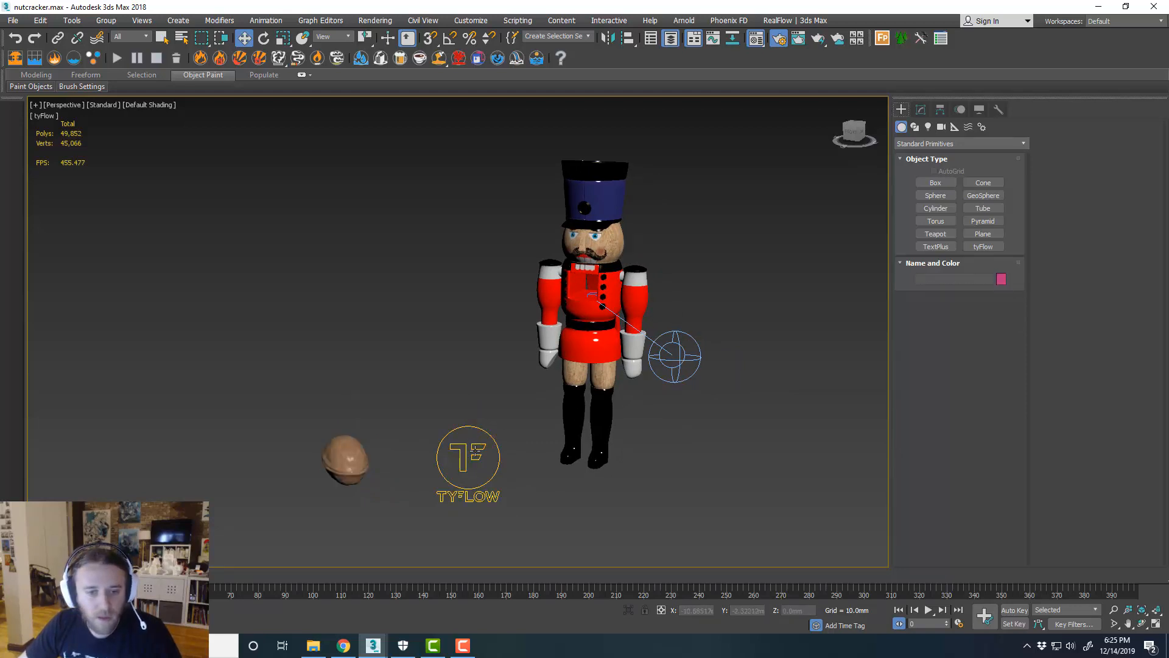
{"action": "left_click", "coordinate": [922, 111]}
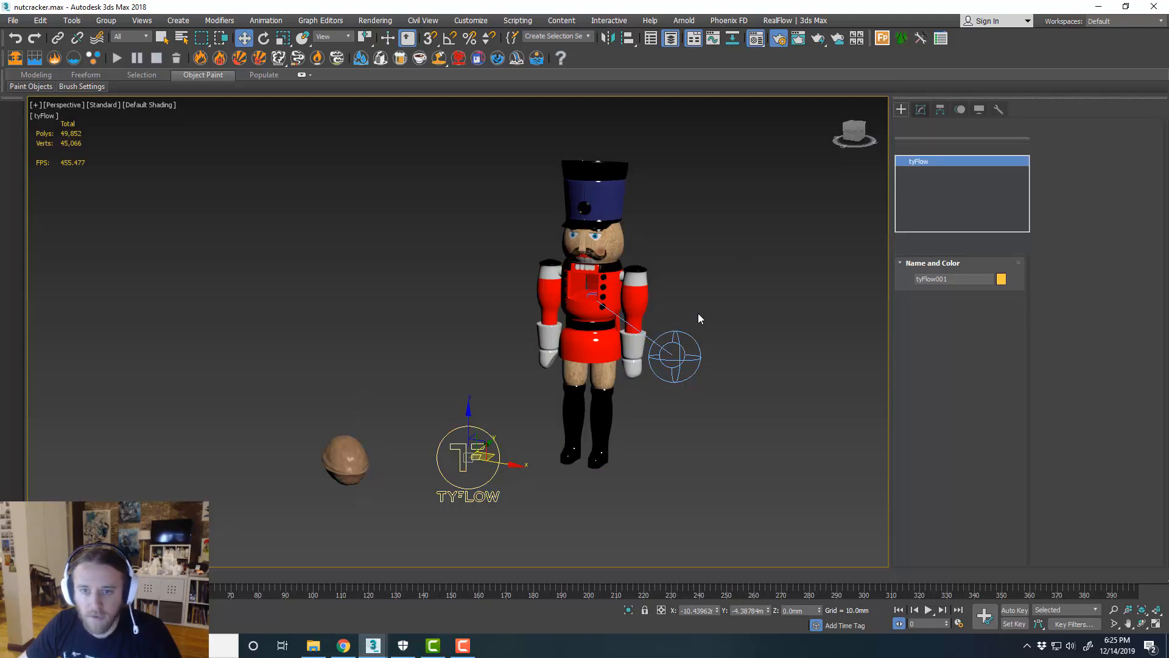
Create a rectangular tyIcon helper in the Top view, in front of the nutcracker near the camera
{"action": "middle_click_drag", "start_coordinate": [696, 319], "coordinate": [463, 309]}
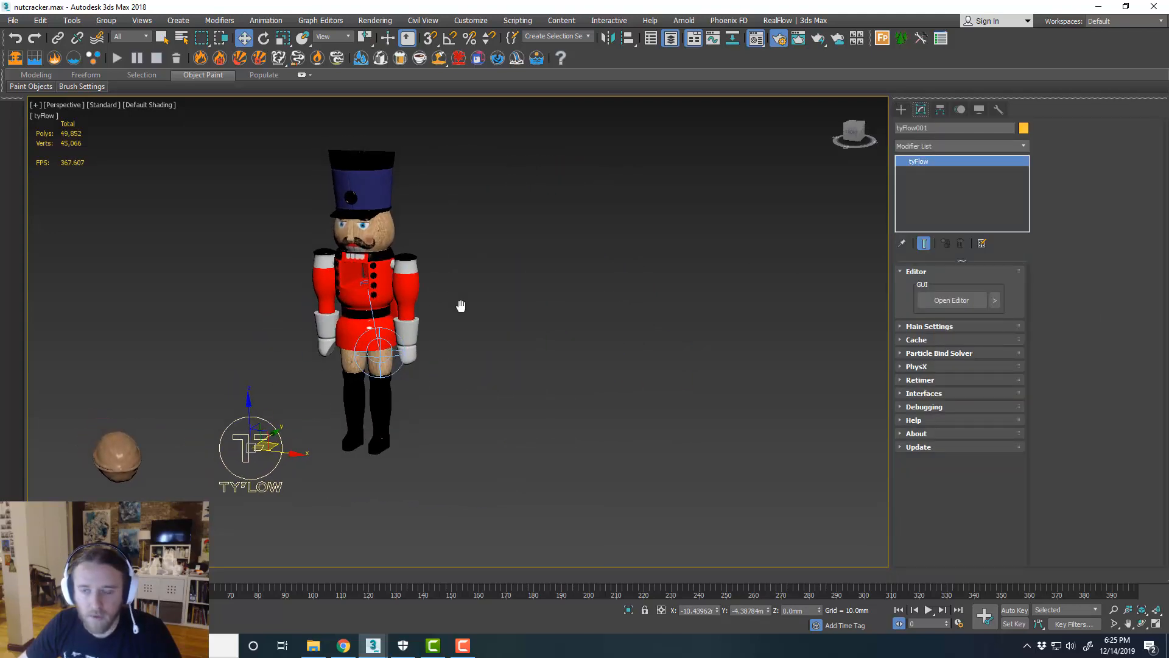
{"action": "key", "text": "alt+w"}
{"action": "middle_click", "coordinate": [356, 262]}
{"action": "key", "text": "alt+w"}
{"action": "scroll", "coordinate": [481, 271], "scroll_direction": "down", "scroll_amount": 8}
{"action": "scroll", "coordinate": [484, 272], "scroll_direction": "down", "scroll_amount": 5}
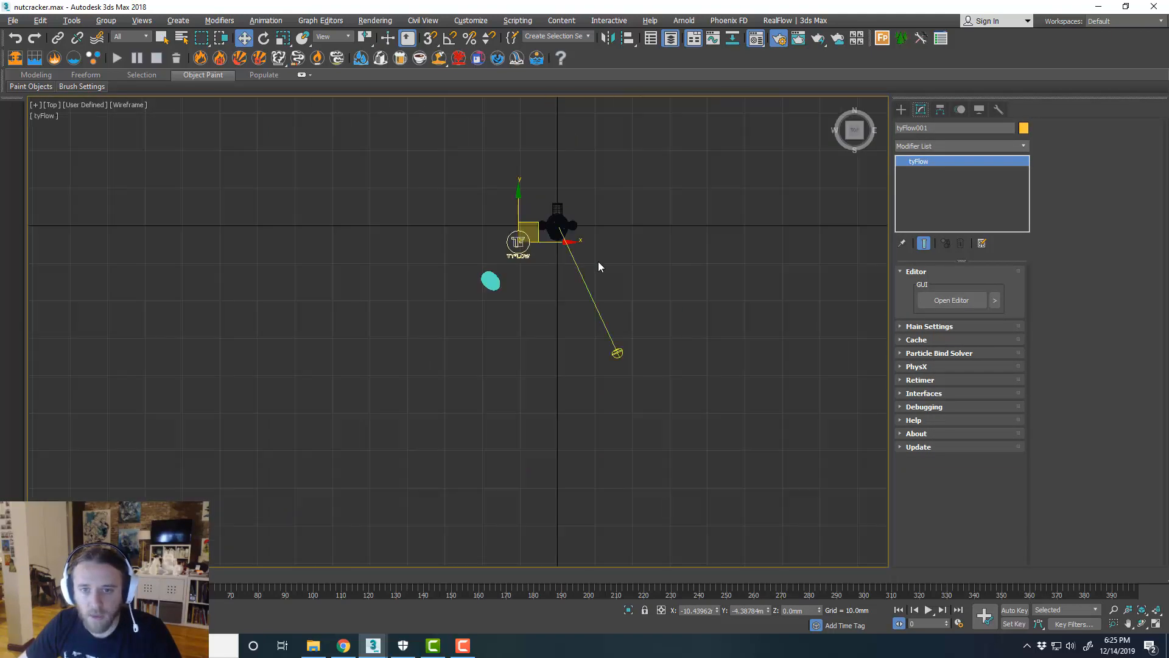
{"action": "scroll", "coordinate": [627, 262], "scroll_direction": "up", "scroll_amount": 3}
{"action": "left_click", "coordinate": [902, 110]}
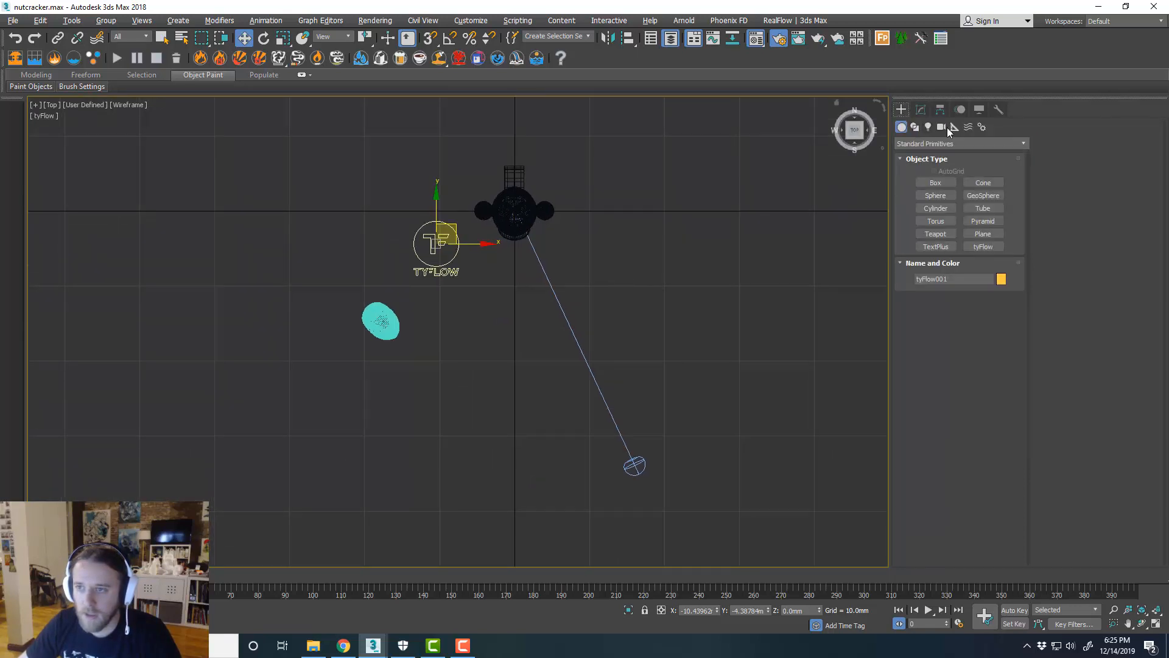
{"action": "left_click", "coordinate": [954, 126]}
{"action": "left_click", "coordinate": [957, 144]}
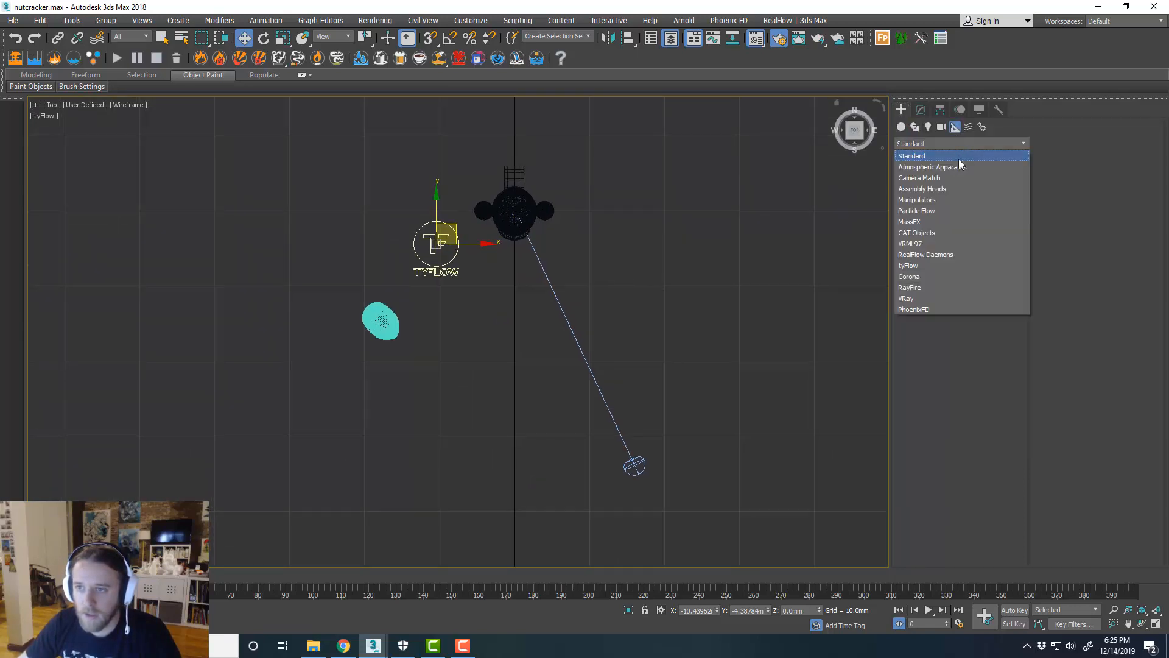
{"action": "left_click", "coordinate": [948, 253]}
{"action": "left_click", "coordinate": [936, 183]}
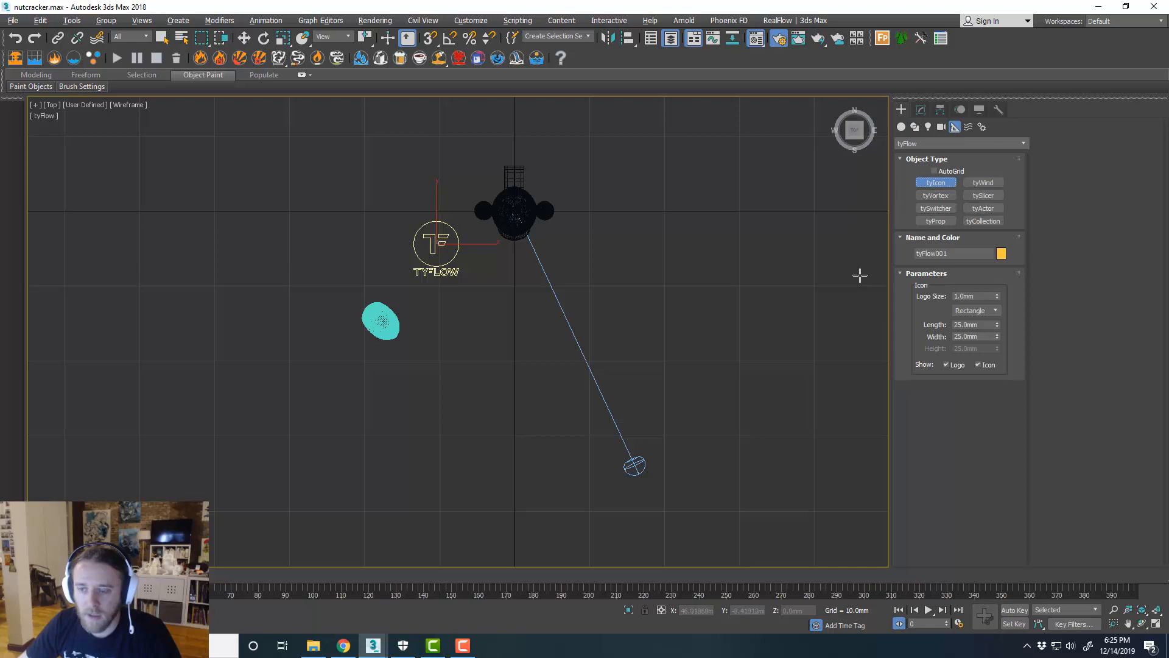
{"action": "scroll", "coordinate": [415, 325], "scroll_direction": "down", "scroll_amount": 3}
{"action": "left_click_drag", "start_coordinate": [552, 392], "coordinate": [594, 409]}
Undo the free rotation of the tyIcon, turn on Angle Snap and rotate the icon so that it stands upright
{"action": "key", "text": "e"}
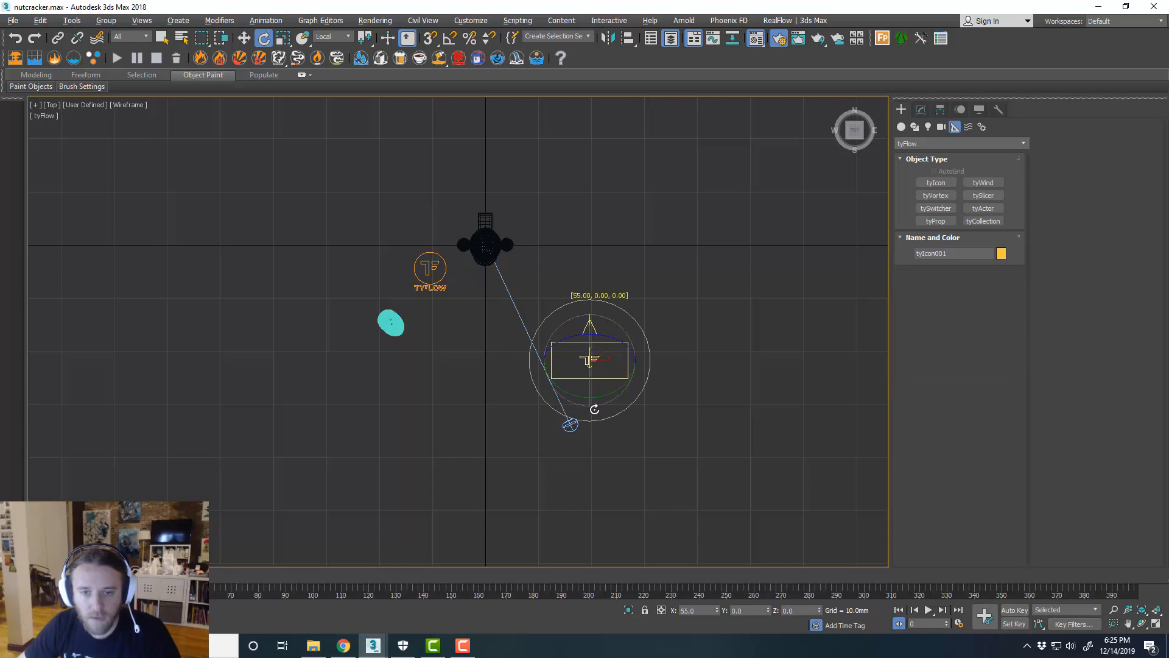
{"action": "key", "text": "ctrl+z"}
{"action": "left_click", "coordinate": [451, 37]}
{"action": "left_click_drag", "start_coordinate": [588, 344], "coordinate": [652, 347]}
{"action": "key", "text": "w"}
Raise the tyIcon to about Z 22.7 mm and move it away from the nutcracker to about X 34.4, Y -32.5 mm
{"action": "key", "text": "alt+w"}
{"action": "key", "text": "alt+w"}
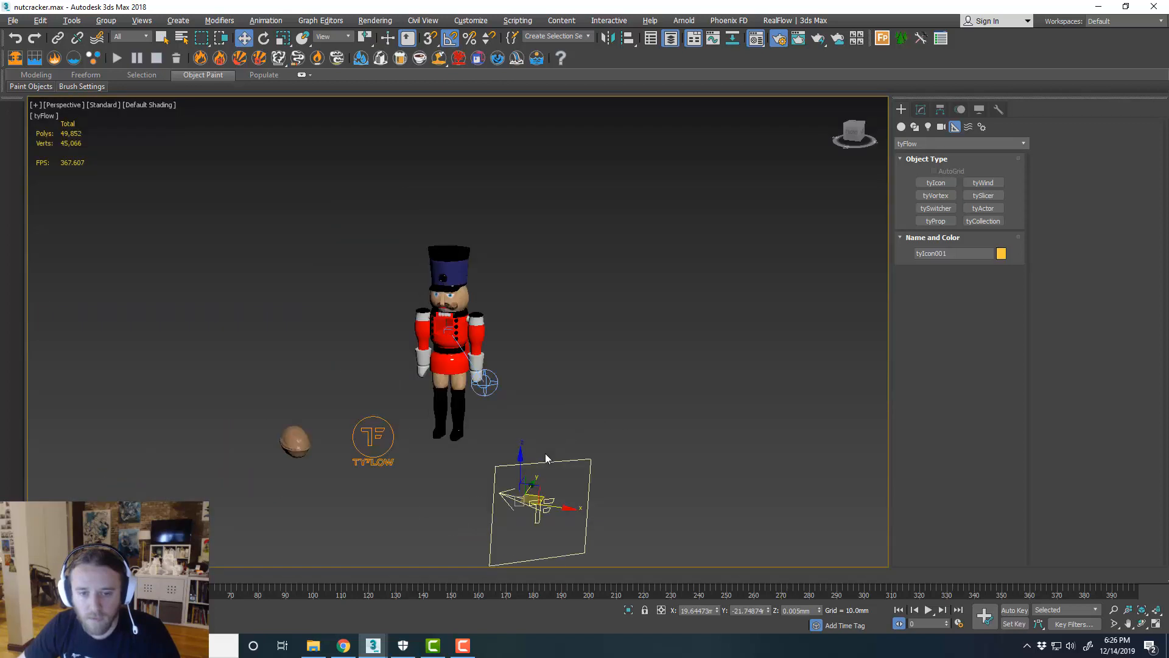
{"action": "left_click_drag", "start_coordinate": [542, 460], "coordinate": [542, 301]}
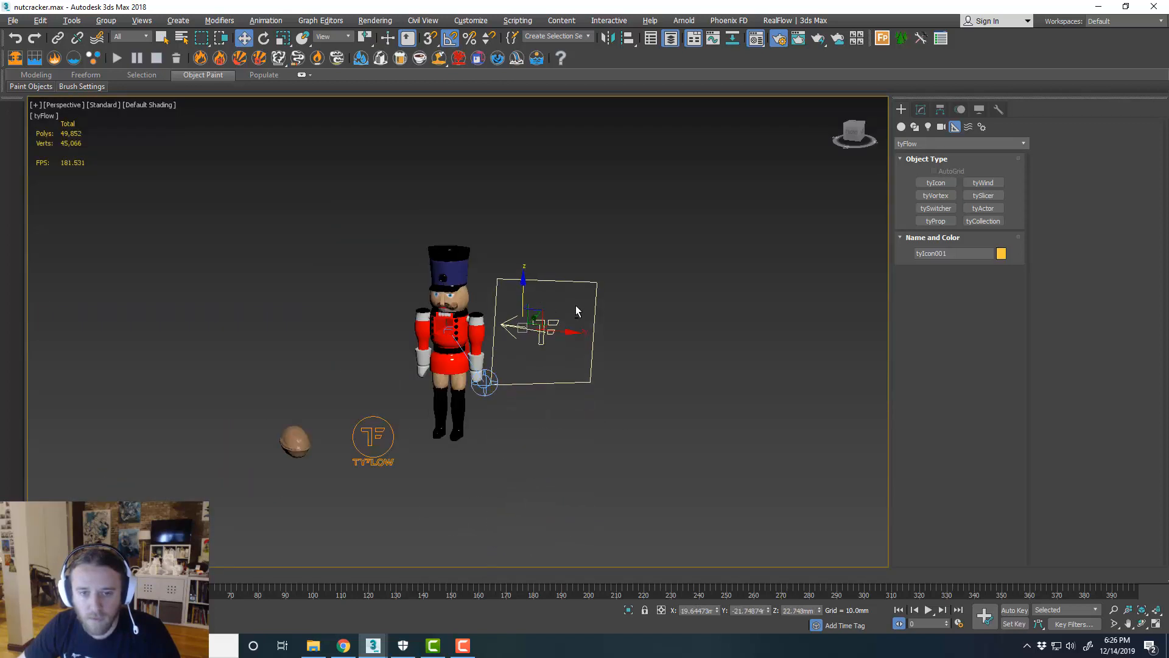
{"action": "middle_click_drag", "start_coordinate": [576, 305], "coordinate": [559, 359], "text": "alt"}
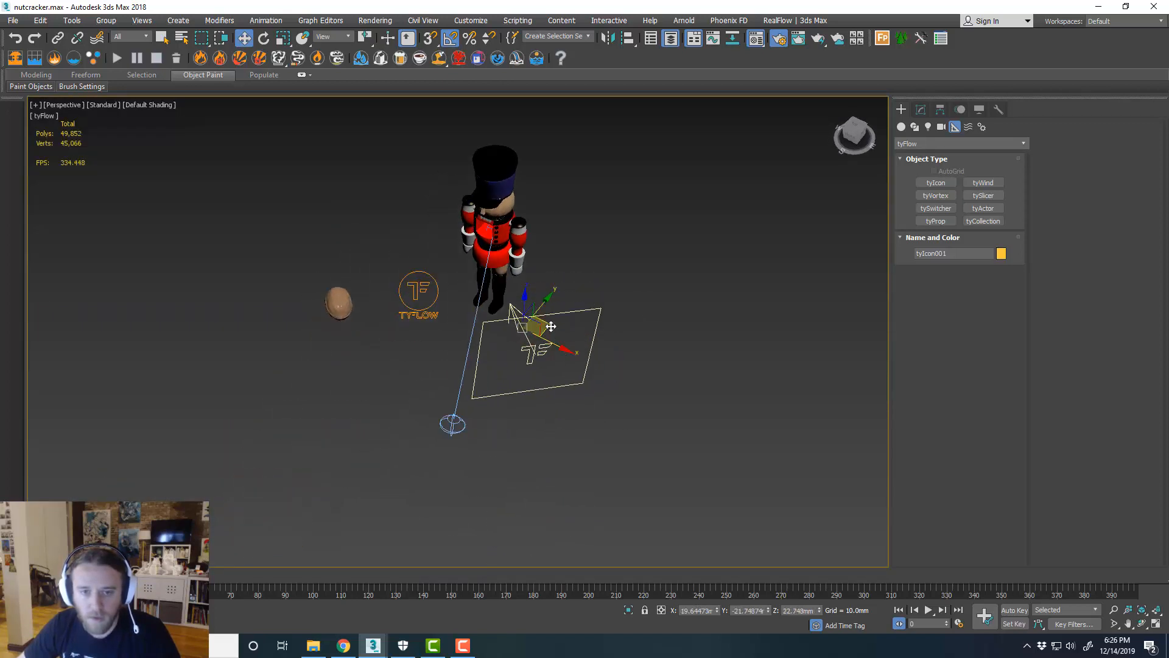
{"action": "left_click_drag", "start_coordinate": [550, 326], "coordinate": [614, 442]}
{"action": "middle_click_drag", "start_coordinate": [613, 442], "coordinate": [673, 389], "text": "alt"}
Reselect the tyIcon and raise it to about Z 31.3 mm, above the nutcracker's height
{"action": "left_click", "coordinate": [586, 412]}
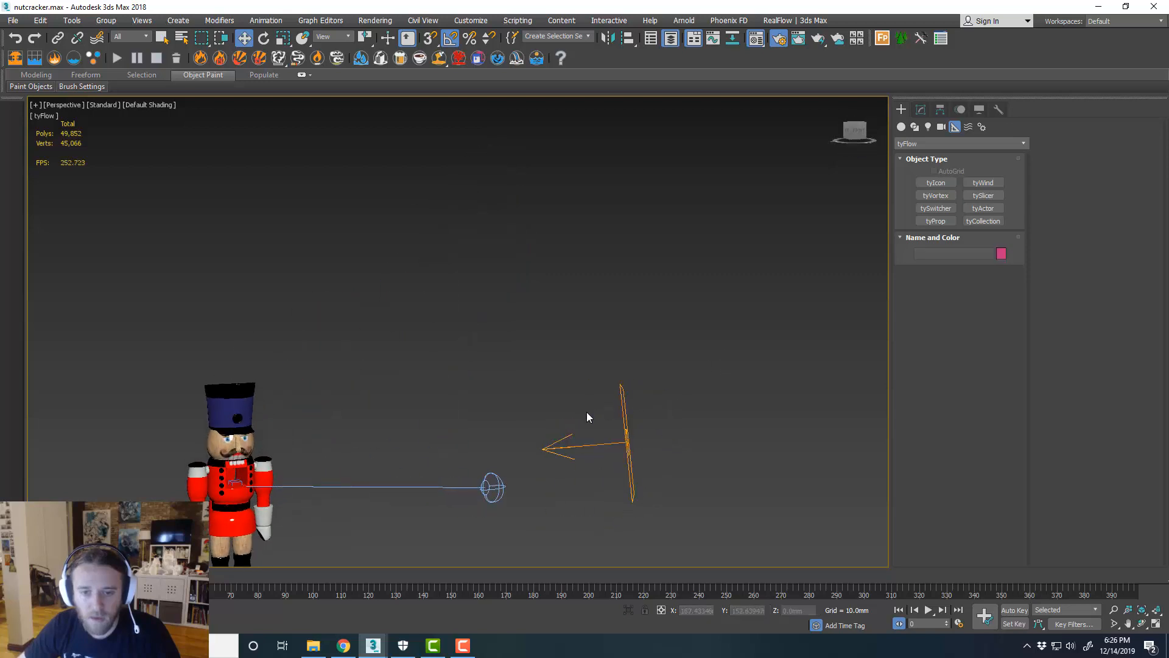
{"action": "left_click", "coordinate": [623, 425]}
{"action": "left_click_drag", "start_coordinate": [586, 395], "coordinate": [588, 318]}
{"action": "scroll", "coordinate": [614, 331], "scroll_direction": "down", "scroll_amount": 3}
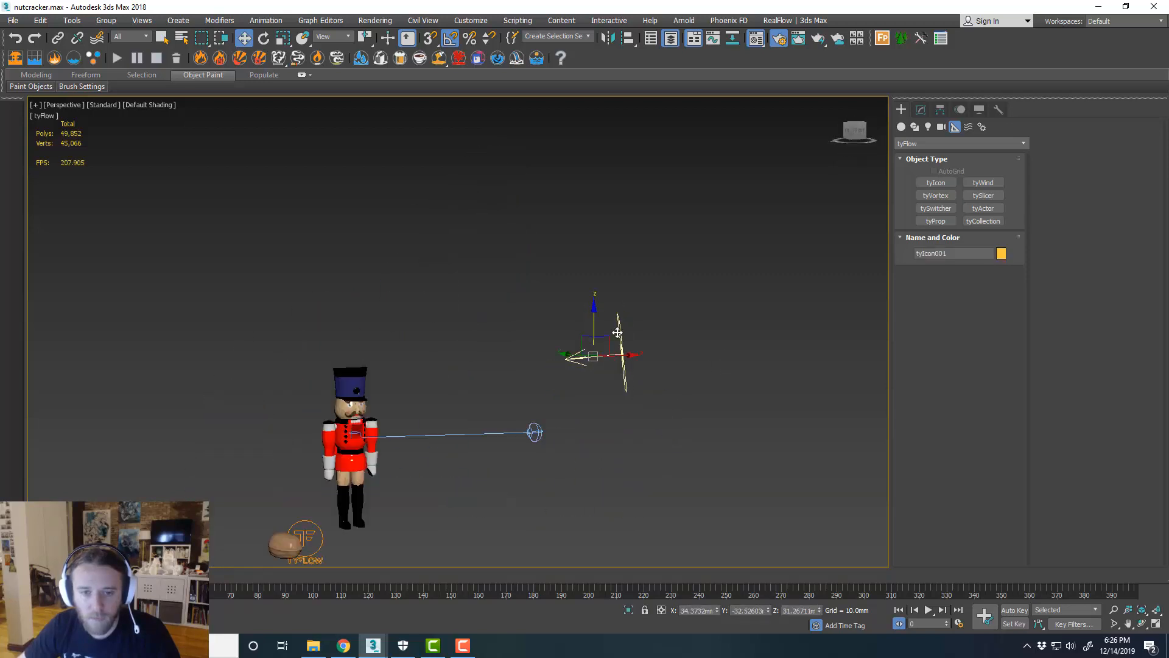
{"action": "middle_click_drag", "start_coordinate": [616, 333], "coordinate": [545, 365], "text": "alt"}
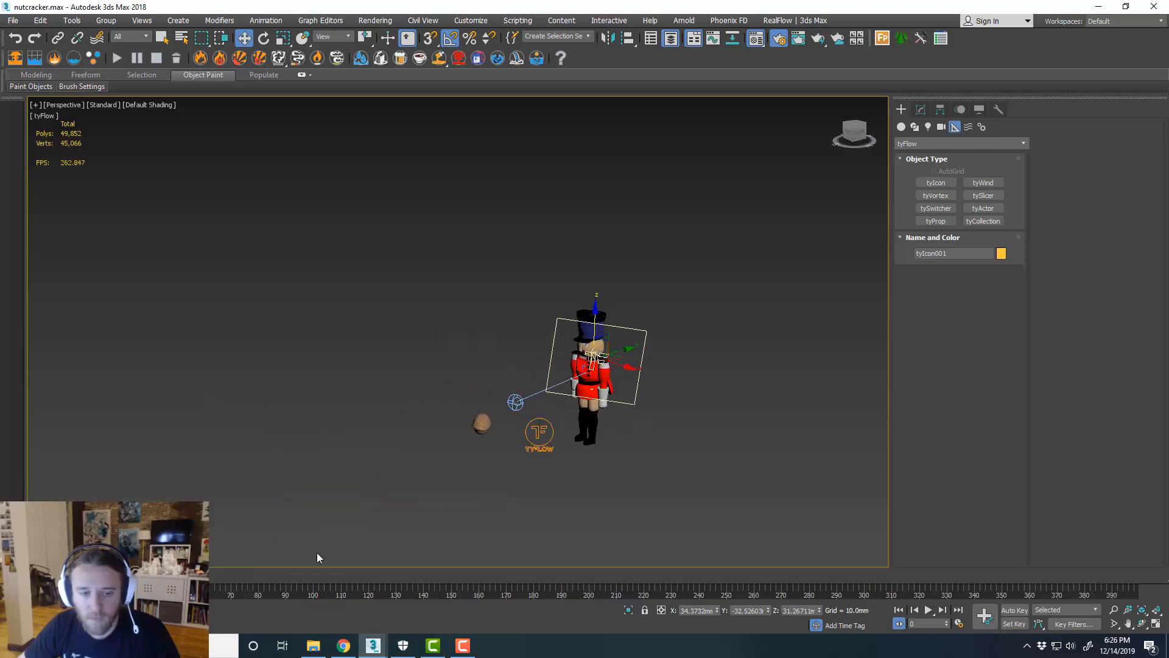
Link the tyIcon to the FStorm camera as its parent, keeping the icon selected
{"action": "mouse_move", "coordinate": [64, 575]}
{"action": "left_mouse_down"}
{"action": "mouse_move", "coordinate": [387, 577]}
{"action": "mouse_move", "coordinate": [61, 576]}
{"action": "left_mouse_up"}
{"action": "key", "text": "w"}
{"action": "scroll", "coordinate": [613, 422], "scroll_direction": "up", "scroll_amount": 2}
{"action": "middle_click_drag", "start_coordinate": [670, 422], "coordinate": [663, 422]}
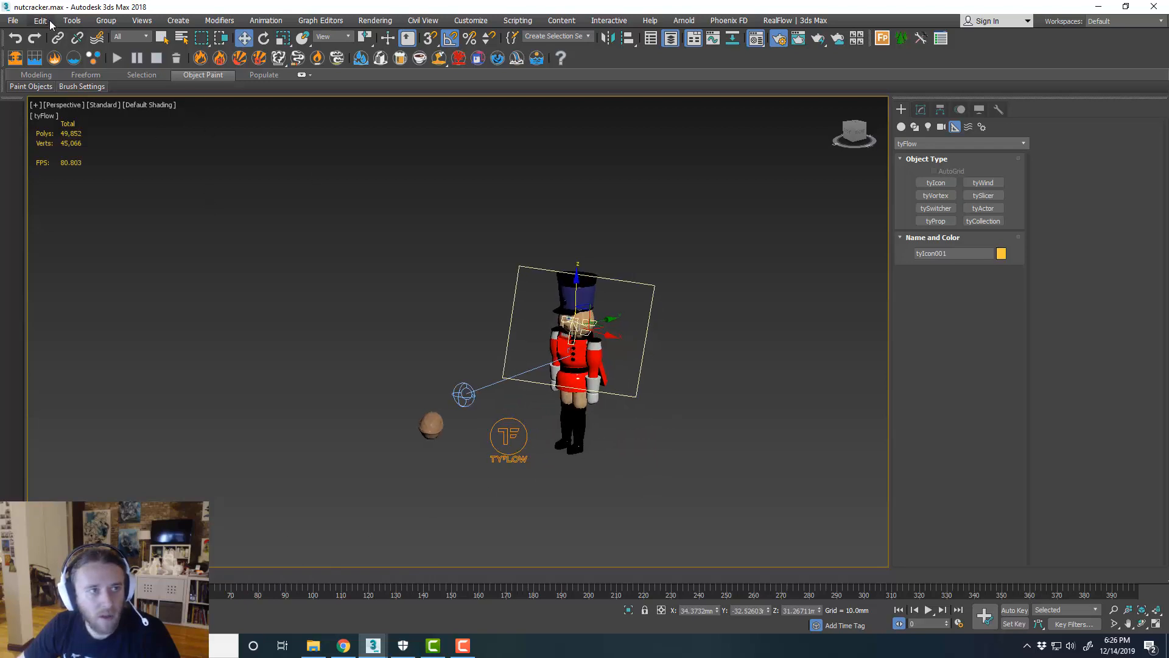
{"action": "left_click", "coordinate": [58, 37]}
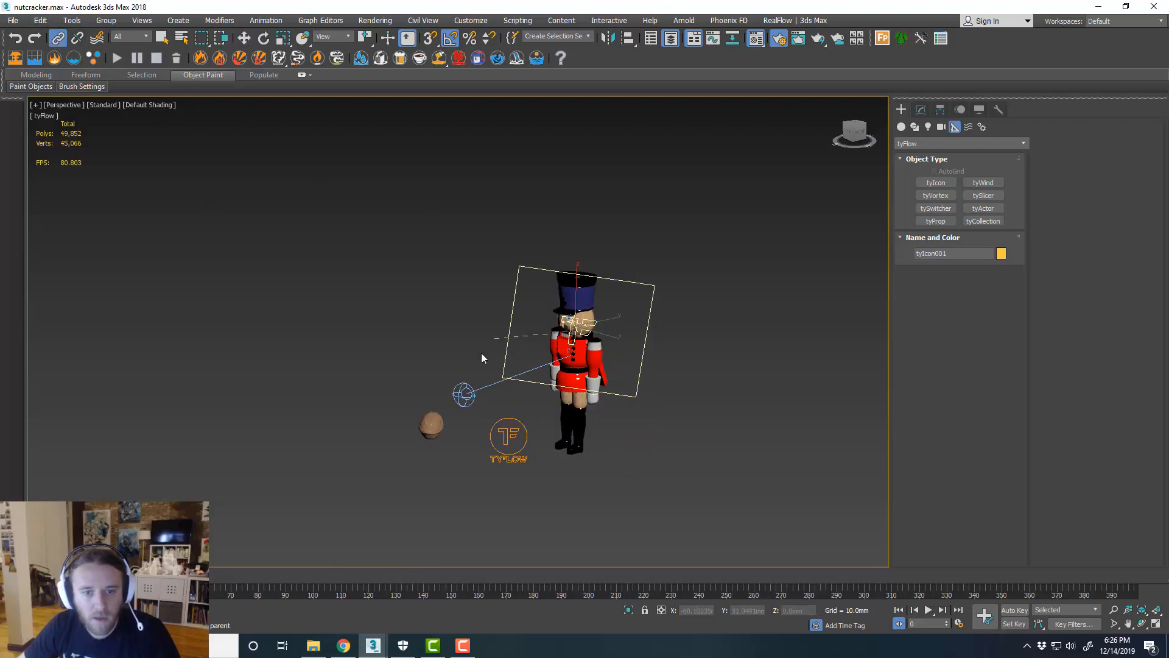
{"action": "left_click_drag", "start_coordinate": [481, 353], "coordinate": [465, 395]}
{"action": "key", "text": "w"}
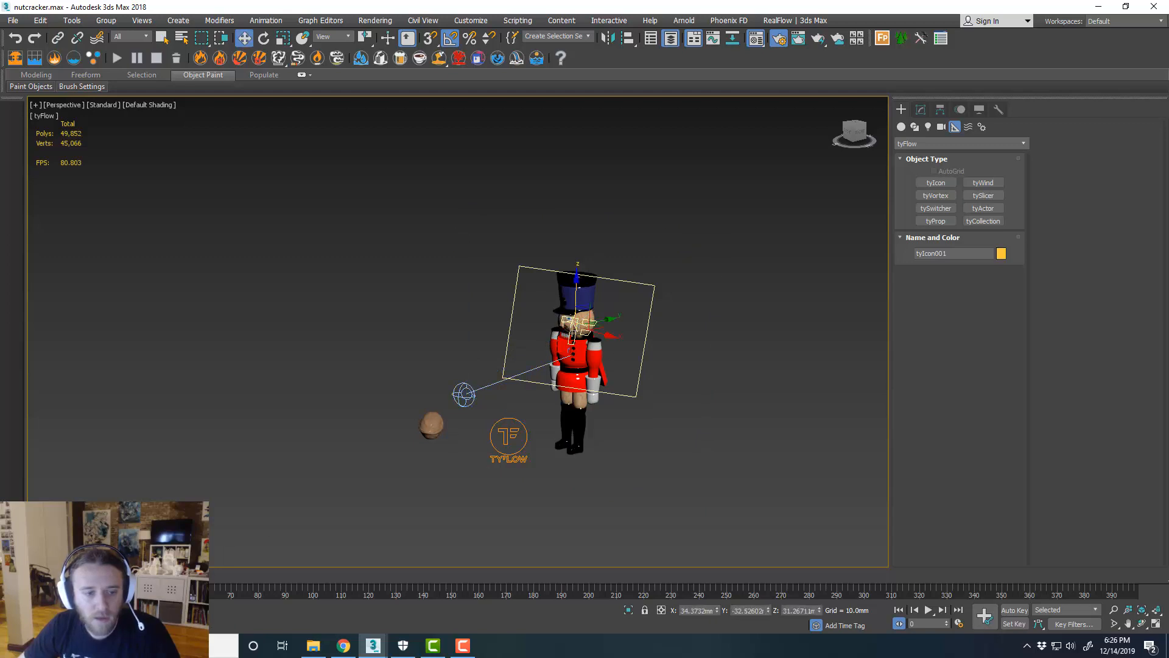
Scrub the animation and view the nutcracker from the front to check how the linked tyIcon follows the camera
{"action": "mouse_move", "coordinate": [76, 575]}
{"action": "left_mouse_down"}
{"action": "mouse_move", "coordinate": [591, 551]}
{"action": "mouse_move", "coordinate": [61, 559]}
{"action": "left_mouse_up"}
{"action": "middle_click_drag", "start_coordinate": [483, 391], "coordinate": [579, 391], "text": "alt"}
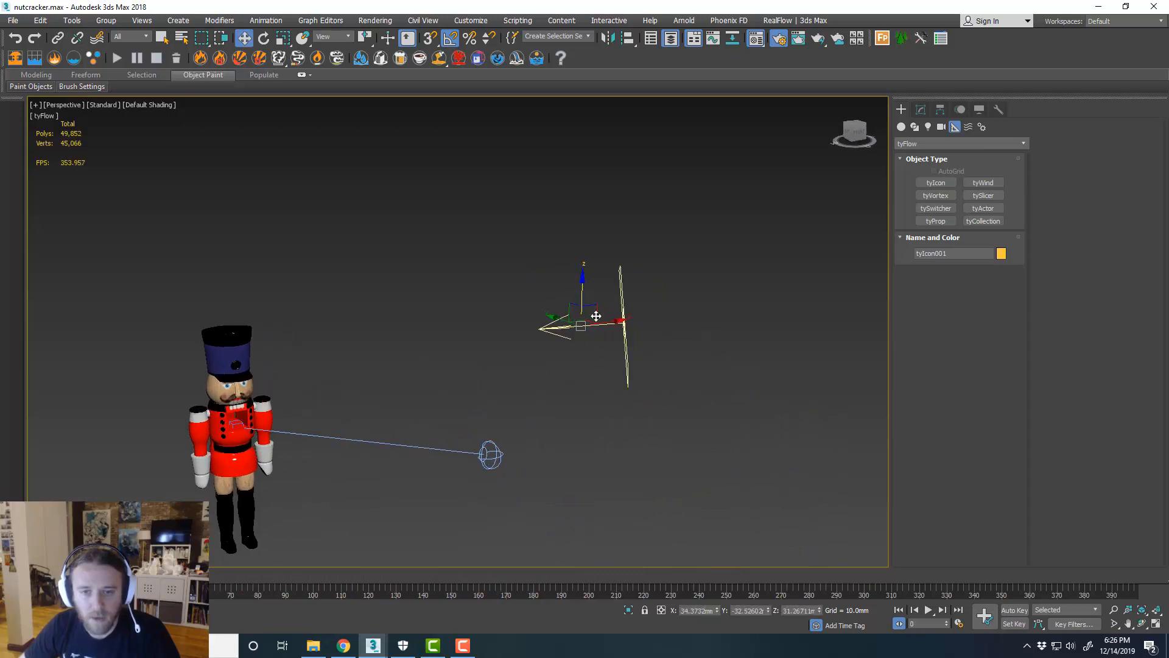
{"action": "middle_click_drag", "start_coordinate": [596, 315], "coordinate": [708, 339], "text": "alt"}
{"action": "key", "text": "e"}
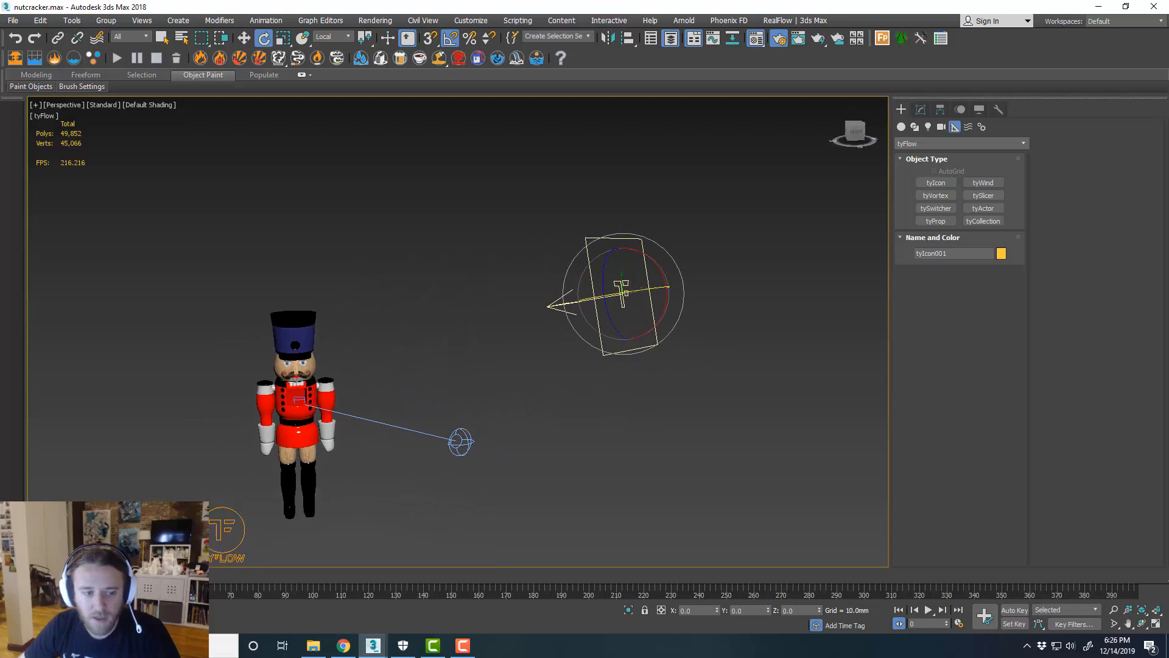
{"action": "key", "text": "q"}
{"action": "left_click_drag", "start_coordinate": [87, 575], "coordinate": [30, 577]}
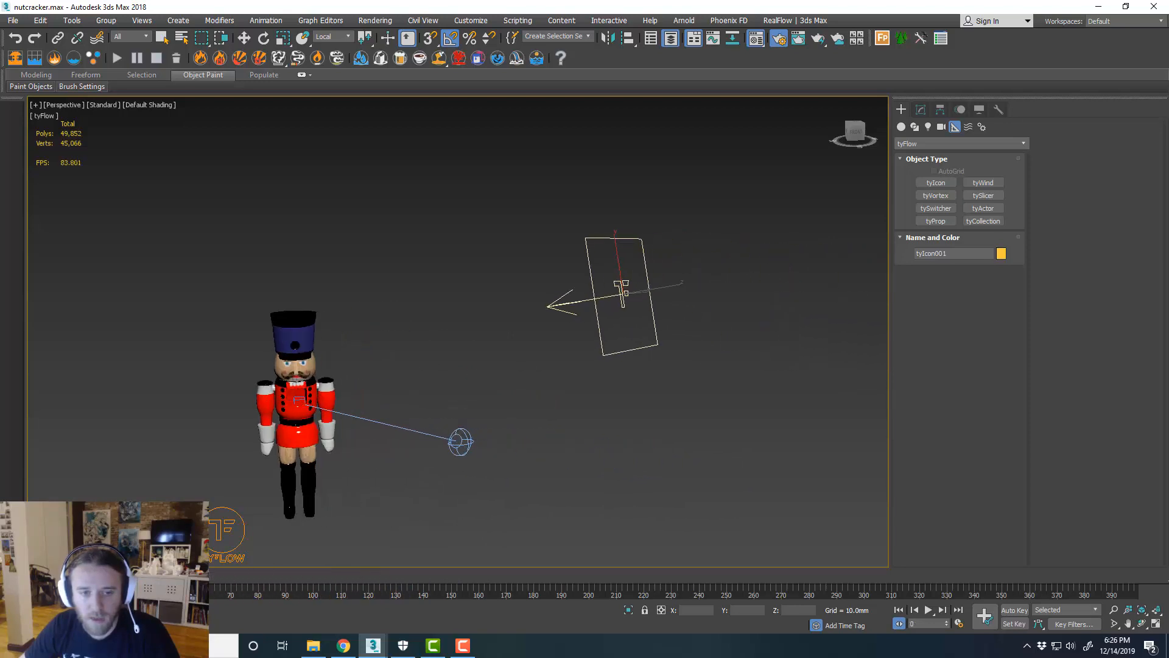
{"action": "key", "text": "e"}
Select the tyFlow object beside the walnut and open its event editor
{"action": "middle_click_drag", "start_coordinate": [393, 497], "coordinate": [293, 428], "text": "alt"}
{"action": "left_click", "coordinate": [293, 476]}
{"action": "scroll", "coordinate": [355, 449], "scroll_direction": "up", "scroll_amount": 2}
{"action": "scroll", "coordinate": [353, 450], "scroll_direction": "down", "scroll_amount": 2}
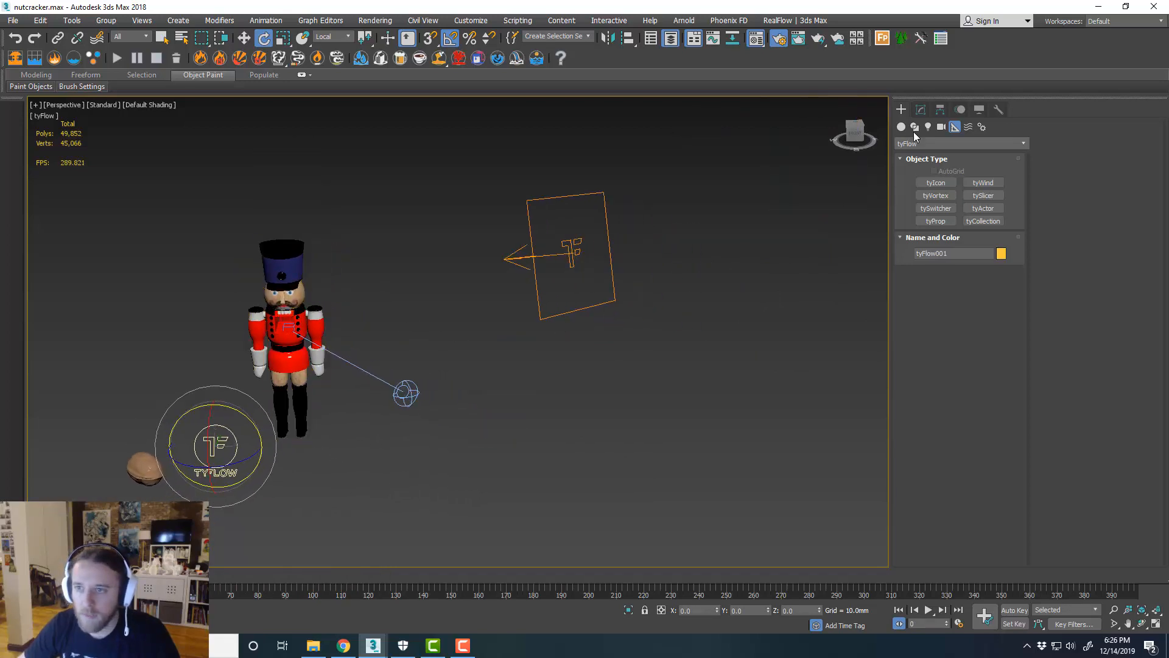
{"action": "left_click", "coordinate": [926, 107]}
{"action": "left_click", "coordinate": [950, 301]}
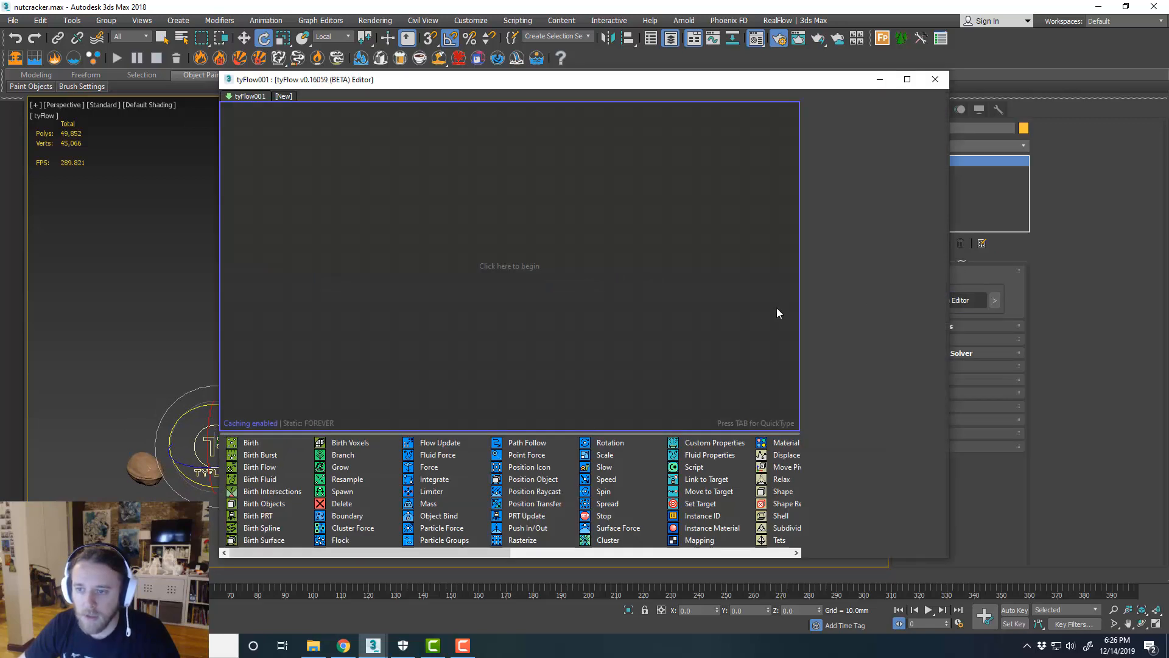
Reposition and enlarge the tyFlow editor beside the nutcracker, giving the operator list more room
{"action": "left_click_drag", "start_coordinate": [542, 80], "coordinate": [745, 41]}
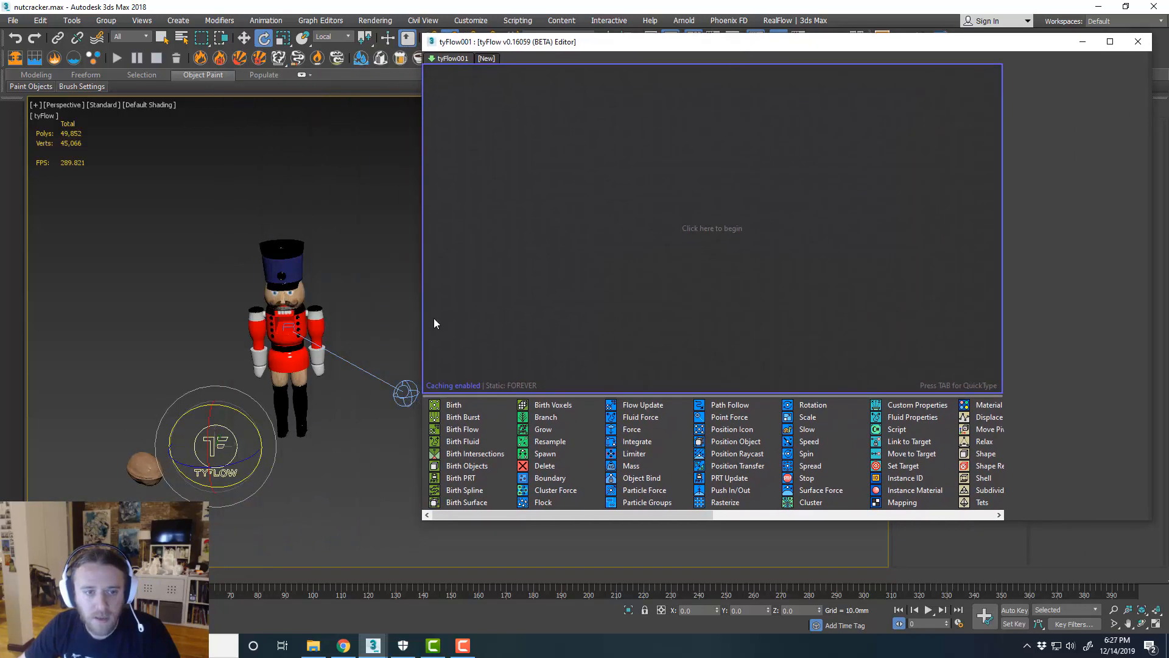
{"action": "middle_click_drag", "start_coordinate": [434, 318], "coordinate": [351, 318]}
{"action": "left_click_drag", "start_coordinate": [734, 522], "coordinate": [734, 588]}
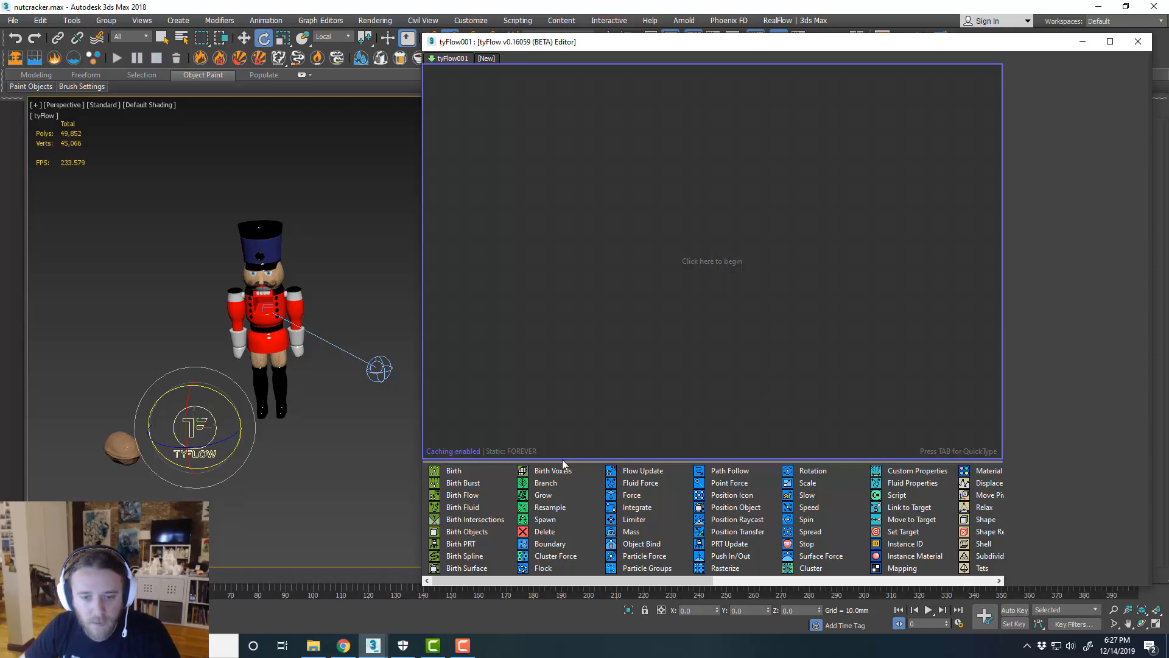
{"action": "left_click_drag", "start_coordinate": [553, 586], "coordinate": [548, 621]}
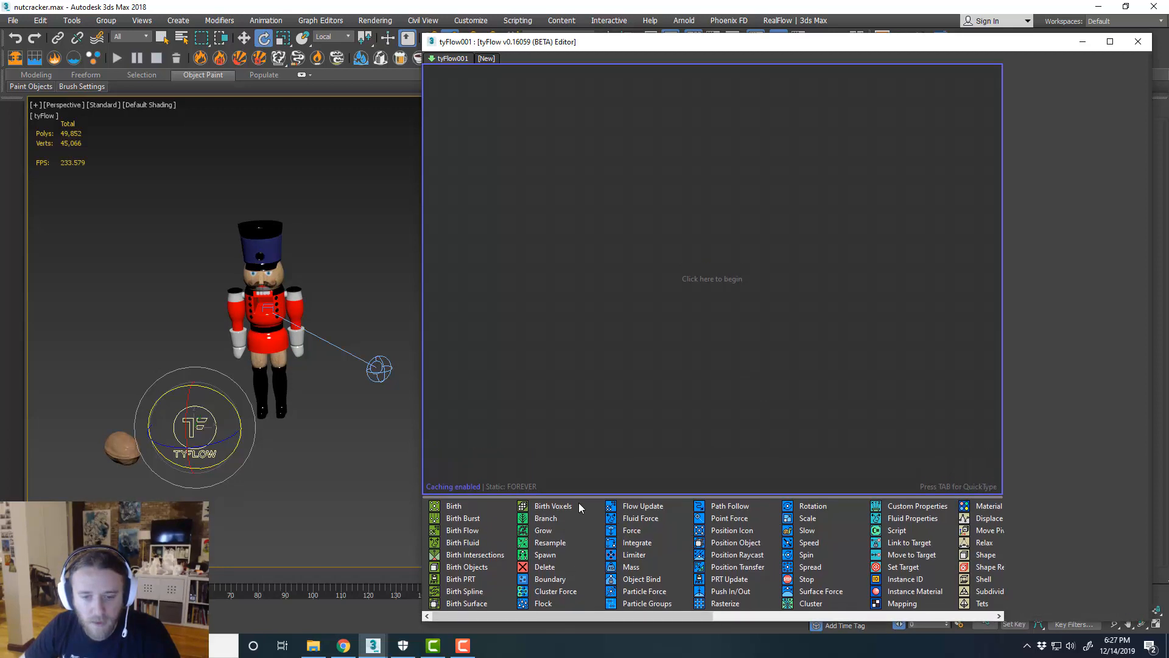
{"action": "left_click_drag", "start_coordinate": [580, 494], "coordinate": [591, 423]}
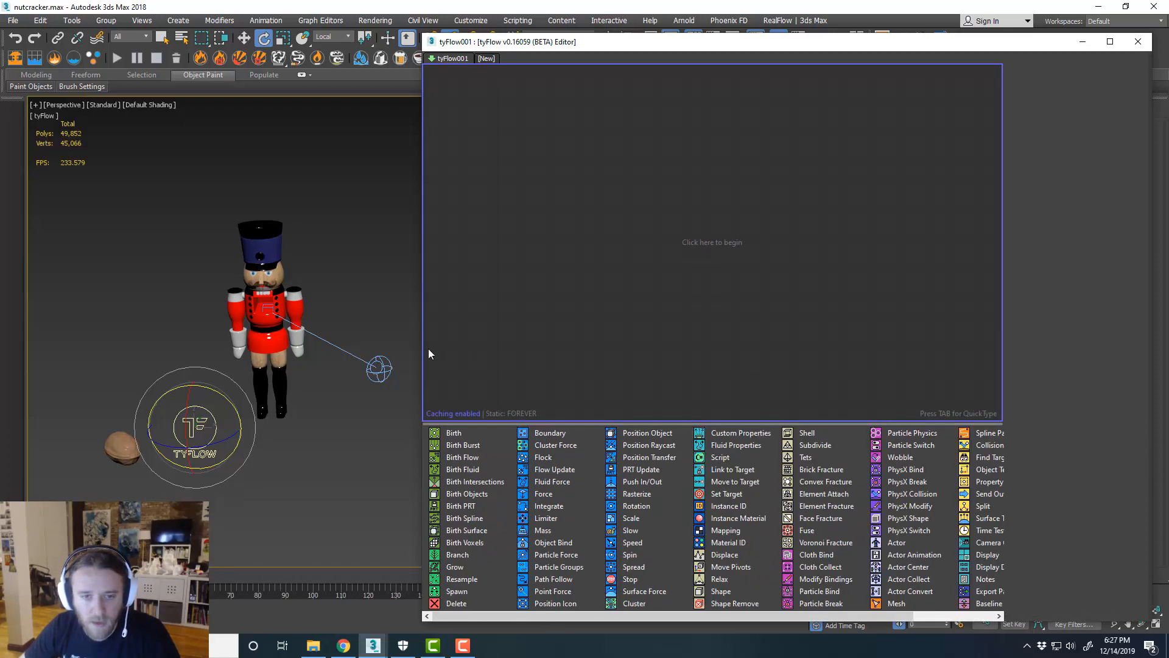
{"action": "left_click_drag", "start_coordinate": [416, 346], "coordinate": [399, 346]}
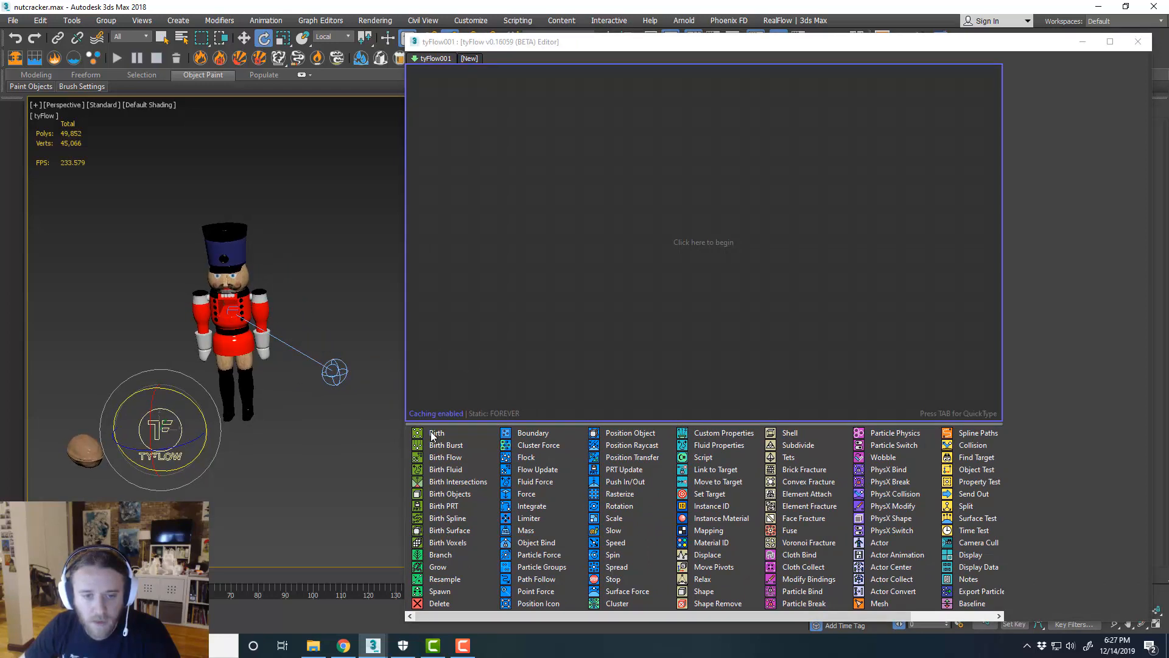
Create an event with a Birth operator that starts at frame 40, ends at 120 and emits a total of 10 particles
{"action": "left_click_drag", "start_coordinate": [436, 432], "coordinate": [557, 152]}
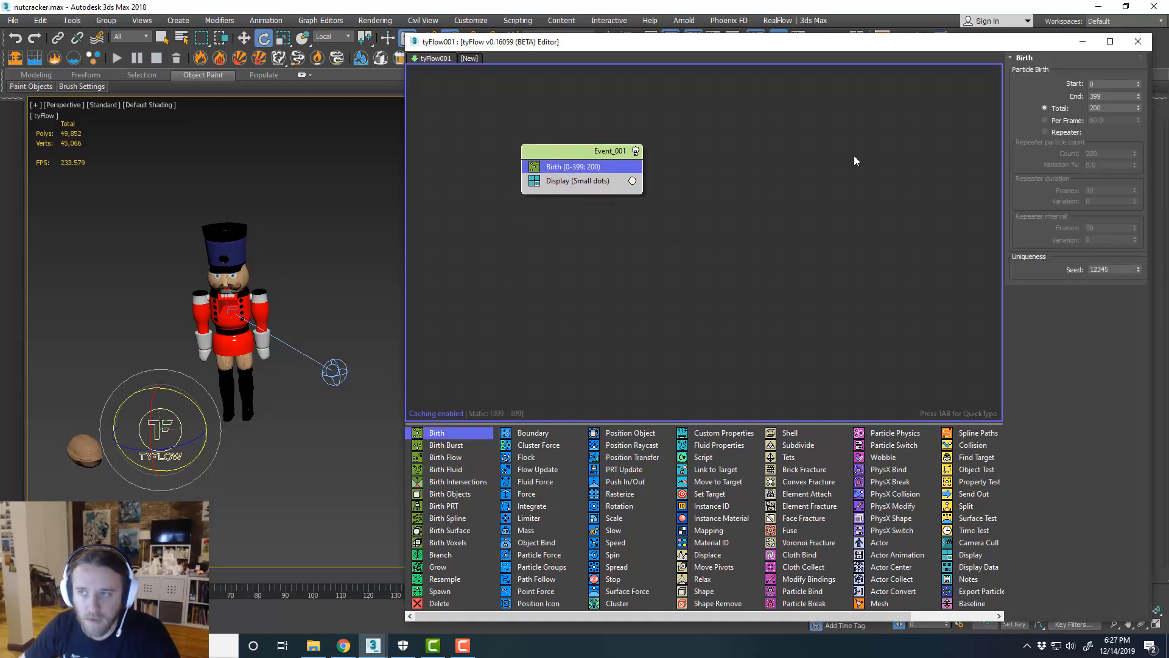
{"action": "key", "text": "slash"}
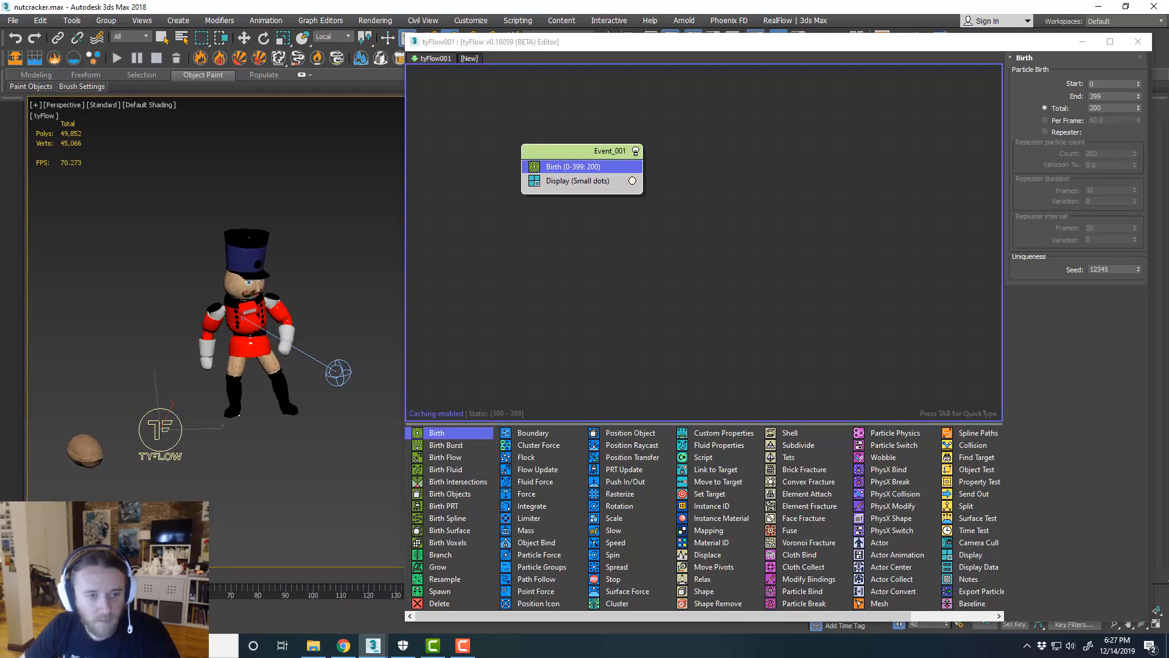
{"action": "key", "text": "slash"}
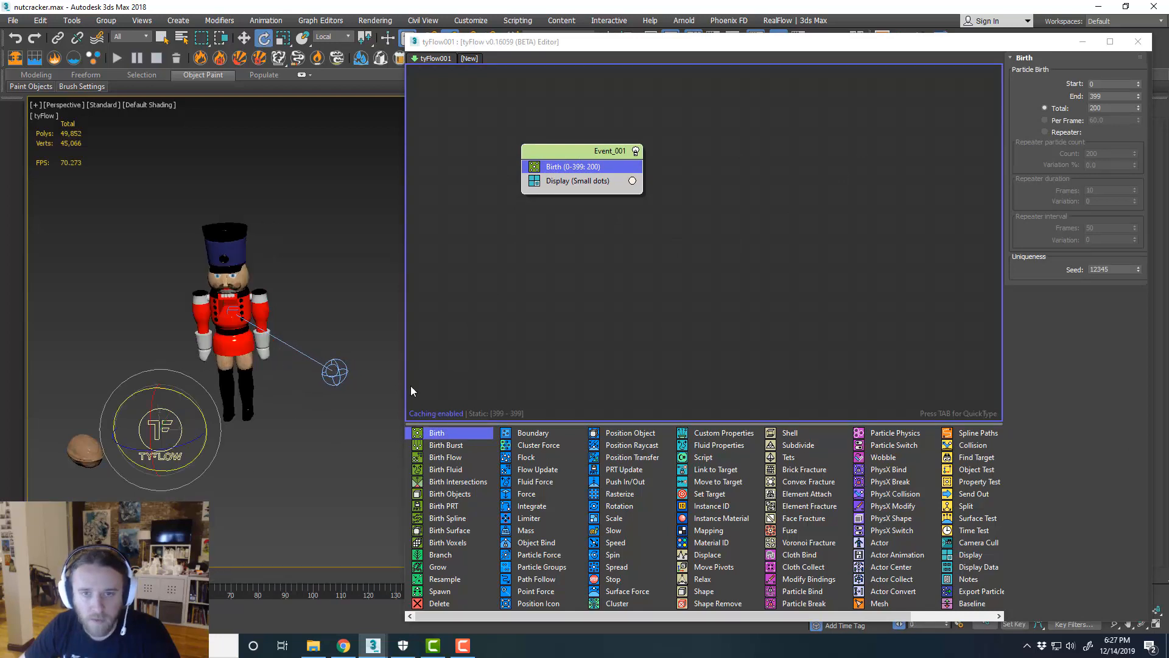
{"action": "left_click", "coordinate": [1104, 84]}
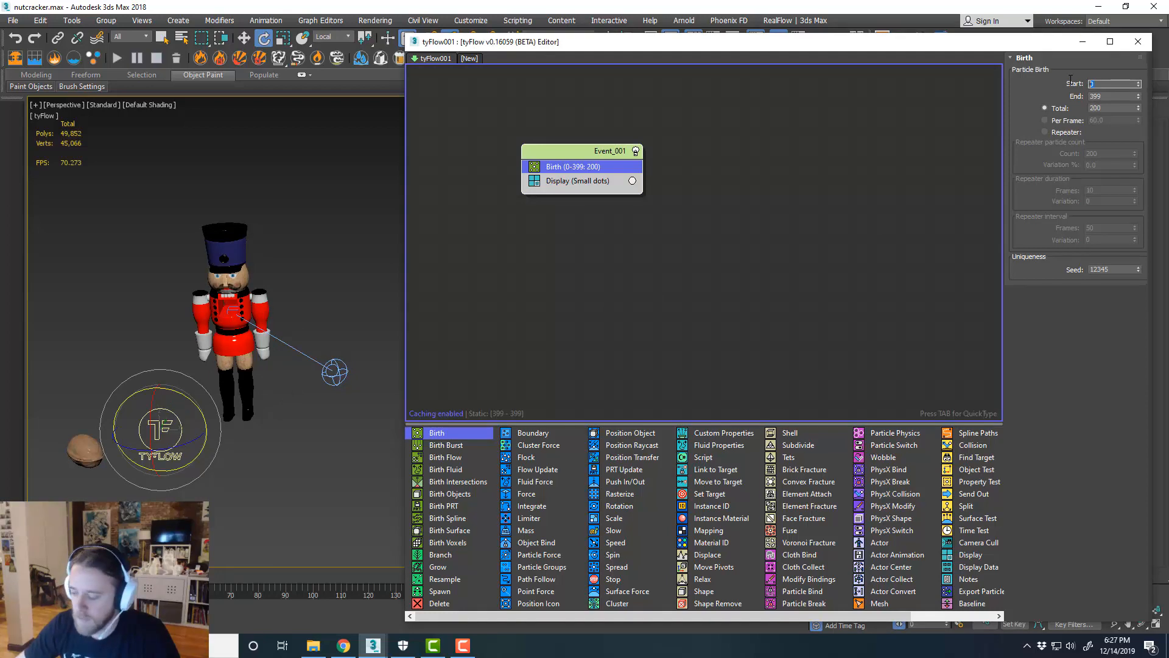
{"action": "type", "text": "40"}
{"action": "key", "text": "Tab"}
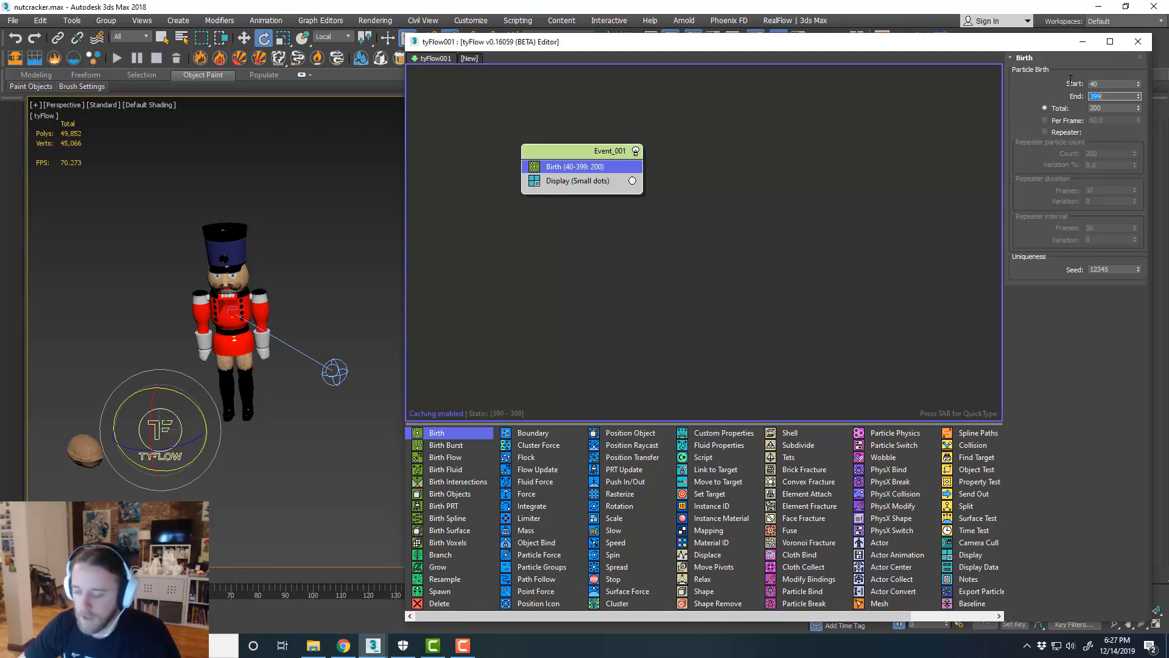
{"action": "type", "text": "120"}
{"action": "key", "text": "Tab"}
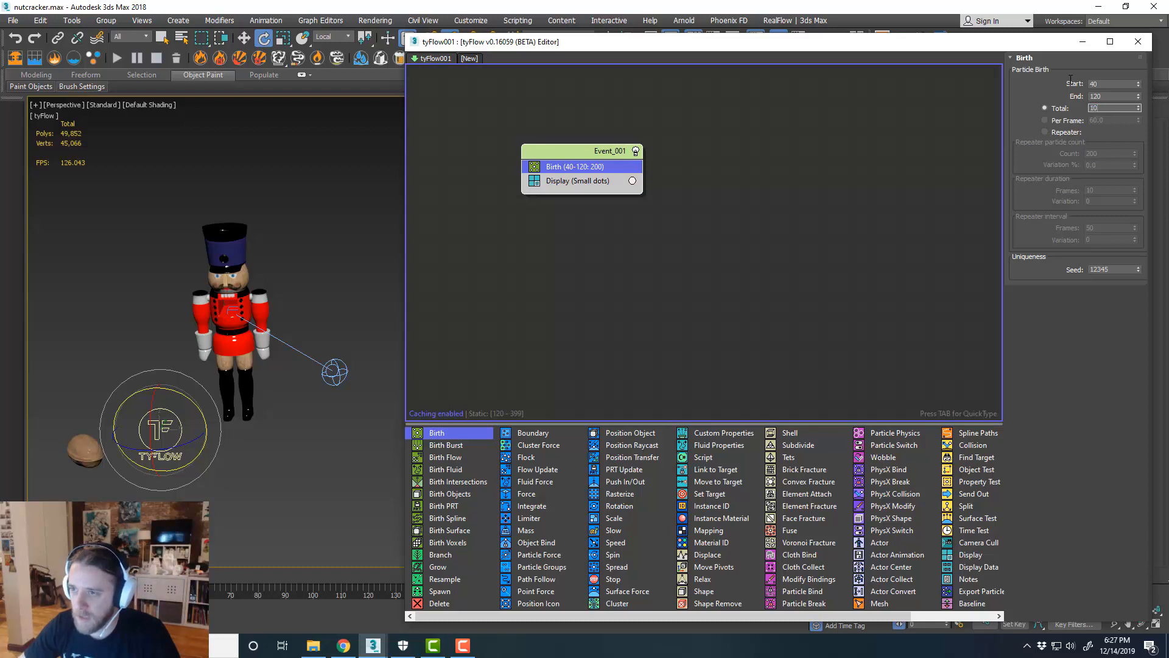
{"action": "key", "text": "Tab"}
{"action": "middle_click_drag", "start_coordinate": [662, 169], "coordinate": [682, 174]}
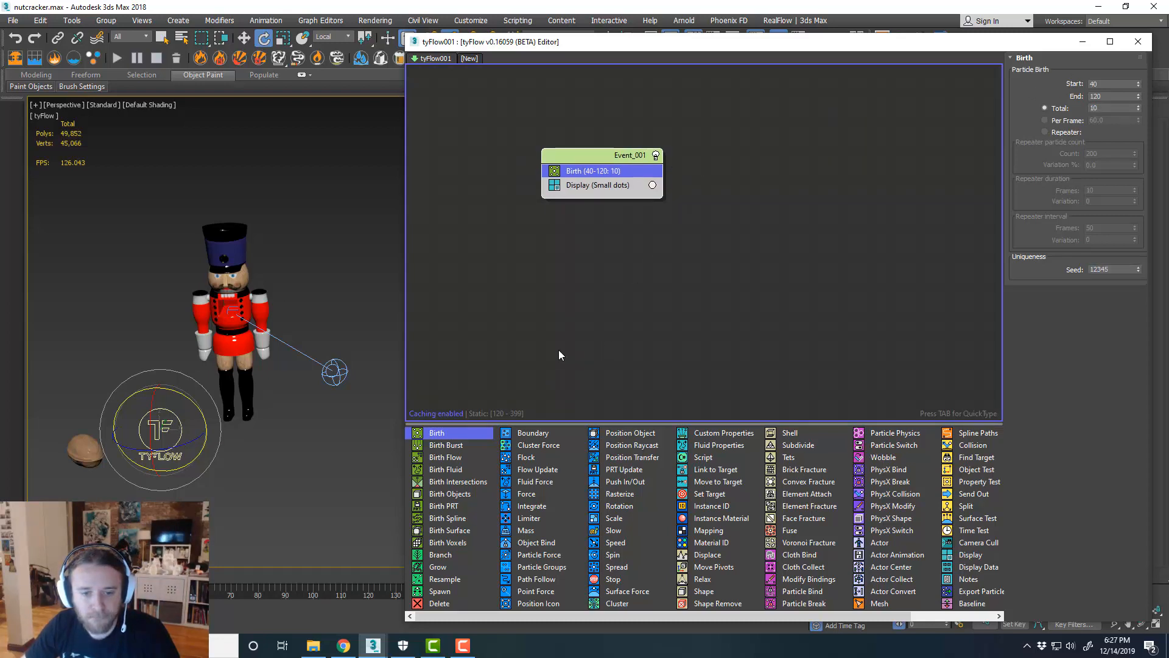
Add a Shape operator after Birth and use the walnut as its reference node
{"action": "left_click_drag", "start_coordinate": [704, 591], "coordinate": [604, 184]}
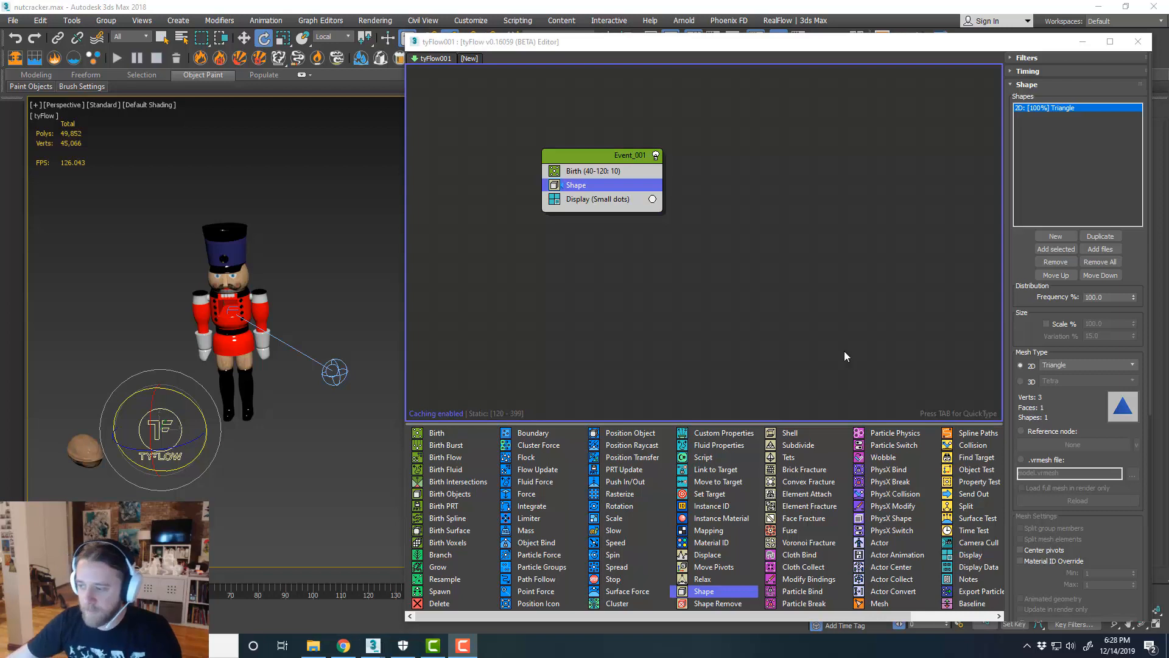
{"action": "left_click_drag", "start_coordinate": [727, 49], "coordinate": [718, 40]}
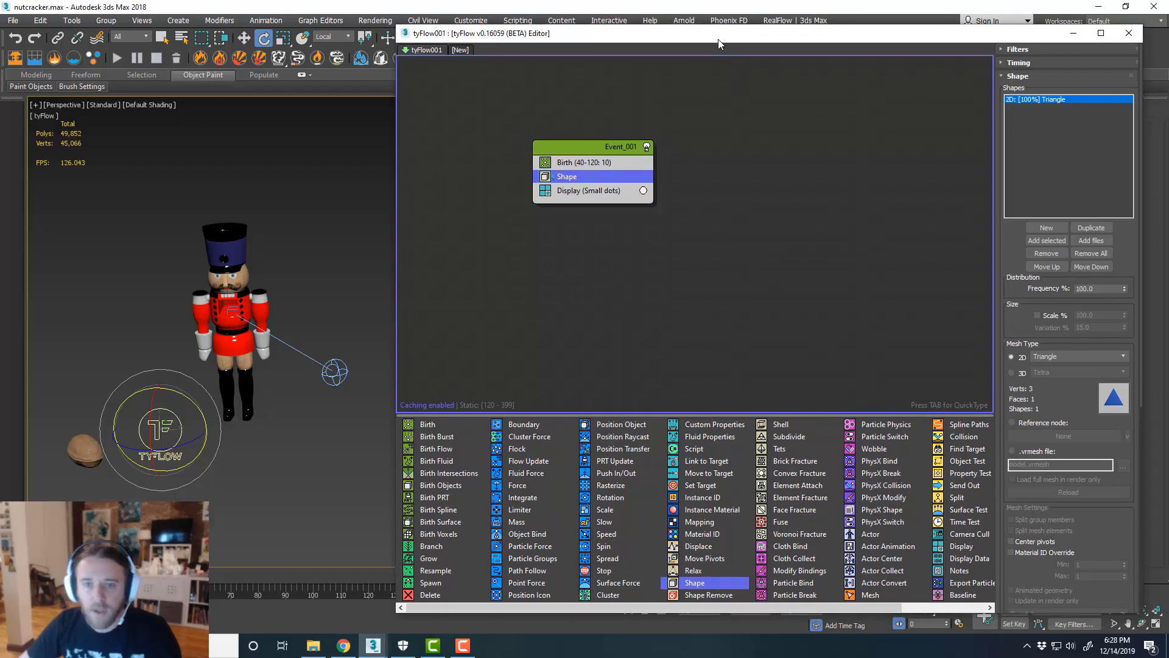
{"action": "left_click", "coordinate": [1020, 421]}
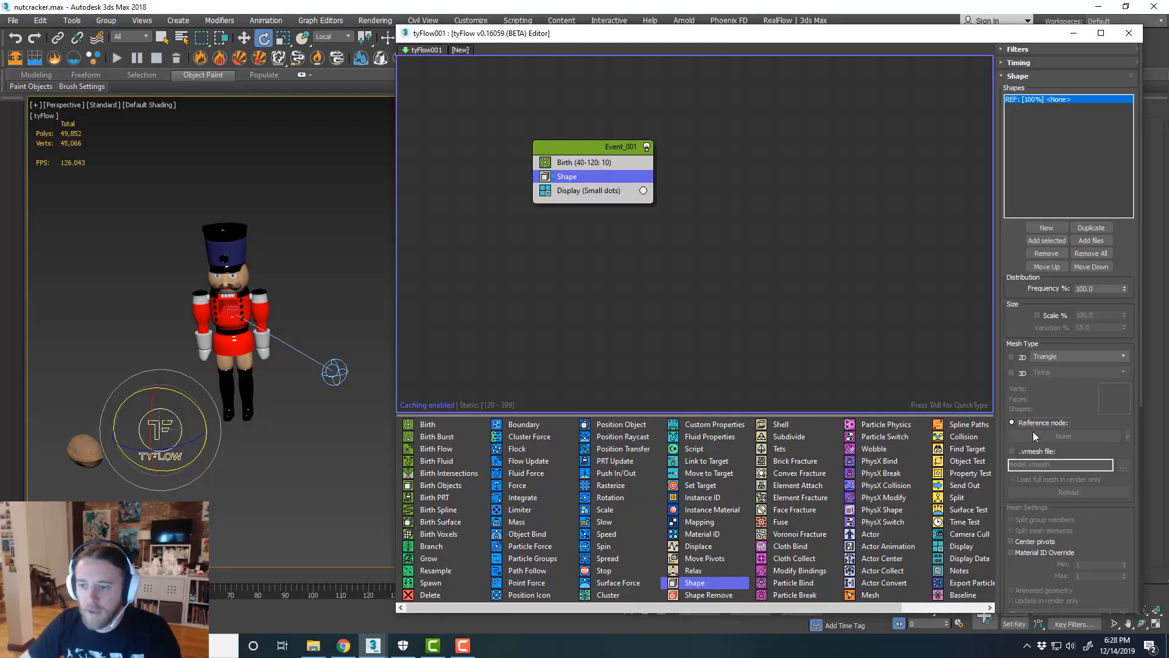
{"action": "left_click", "coordinate": [1043, 433]}
{"action": "left_click", "coordinate": [85, 451]}
{"action": "key", "text": "w"}
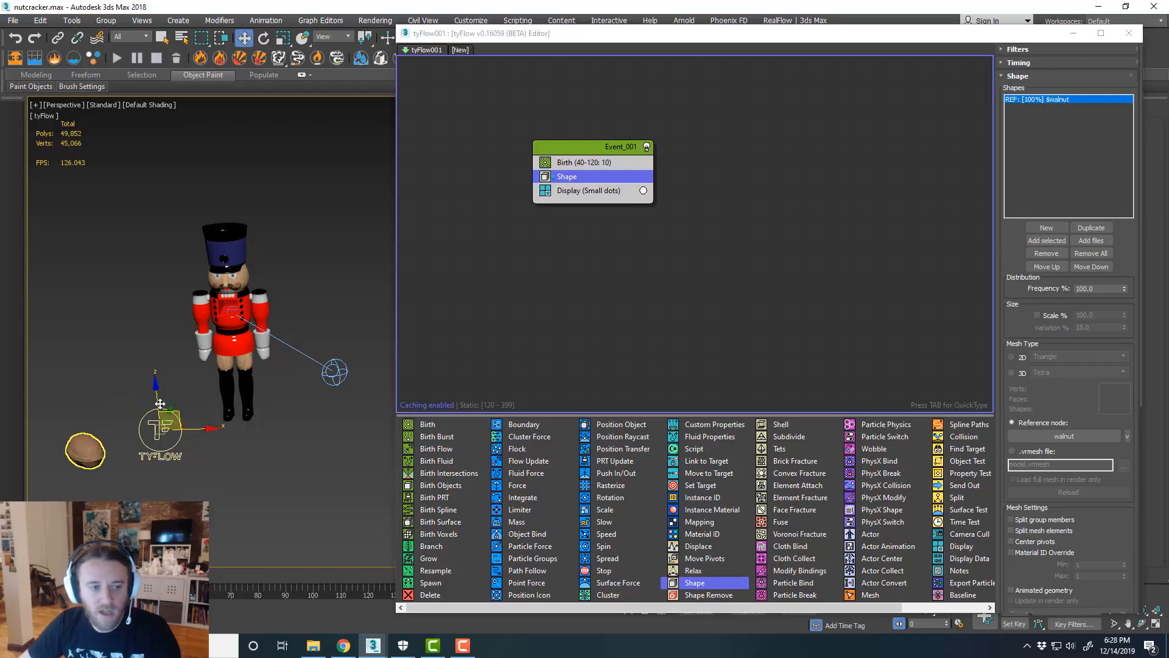
Set the event's Display operator to Geometry and remove the original walnut from view
{"action": "left_click", "coordinate": [611, 191]}
{"action": "left_click", "coordinate": [1035, 74]}
{"action": "left_click", "coordinate": [1036, 133]}
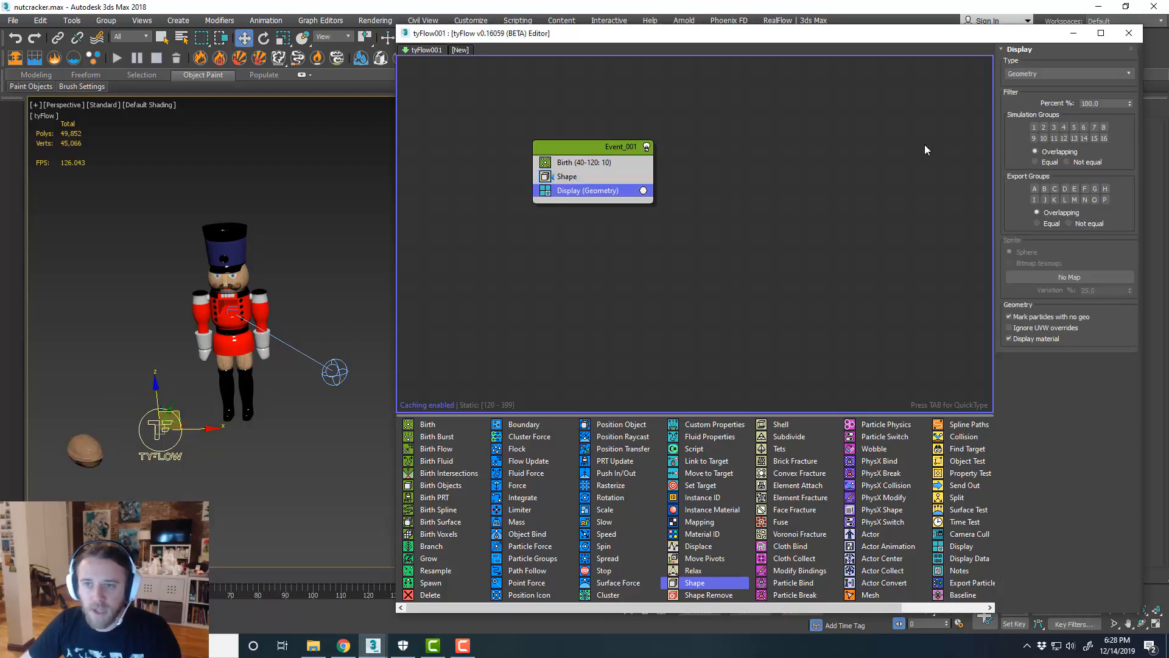
{"action": "left_click", "coordinate": [86, 451]}
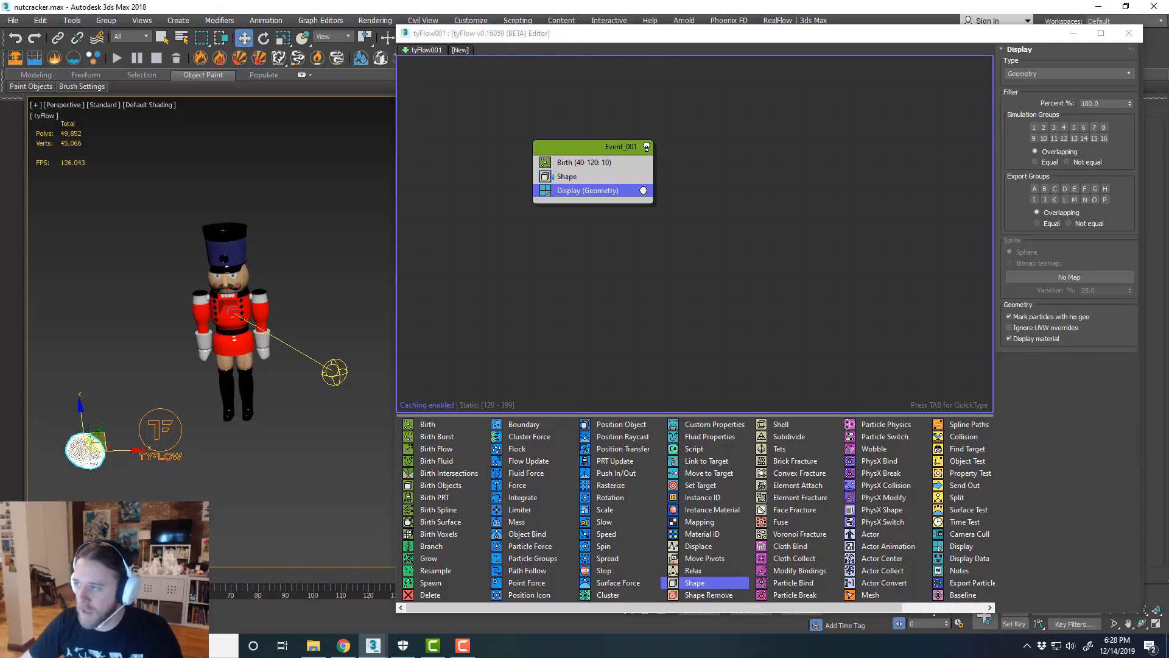
{"action": "key", "text": "Delete"}
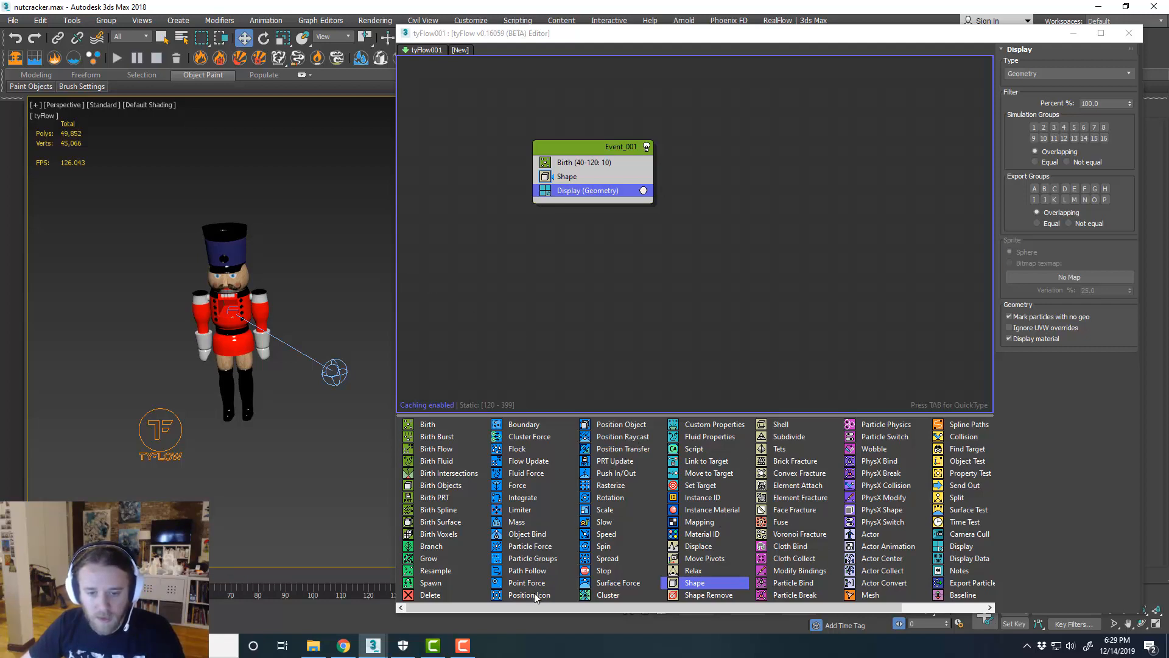
Insert a Position Icon operator between Birth and Shape, assign tyIcon001 to it and scrub the animation to test it
{"action": "left_click_drag", "start_coordinate": [534, 593], "coordinate": [579, 305]}
{"action": "left_click_drag", "start_coordinate": [580, 170], "coordinate": [579, 170]}
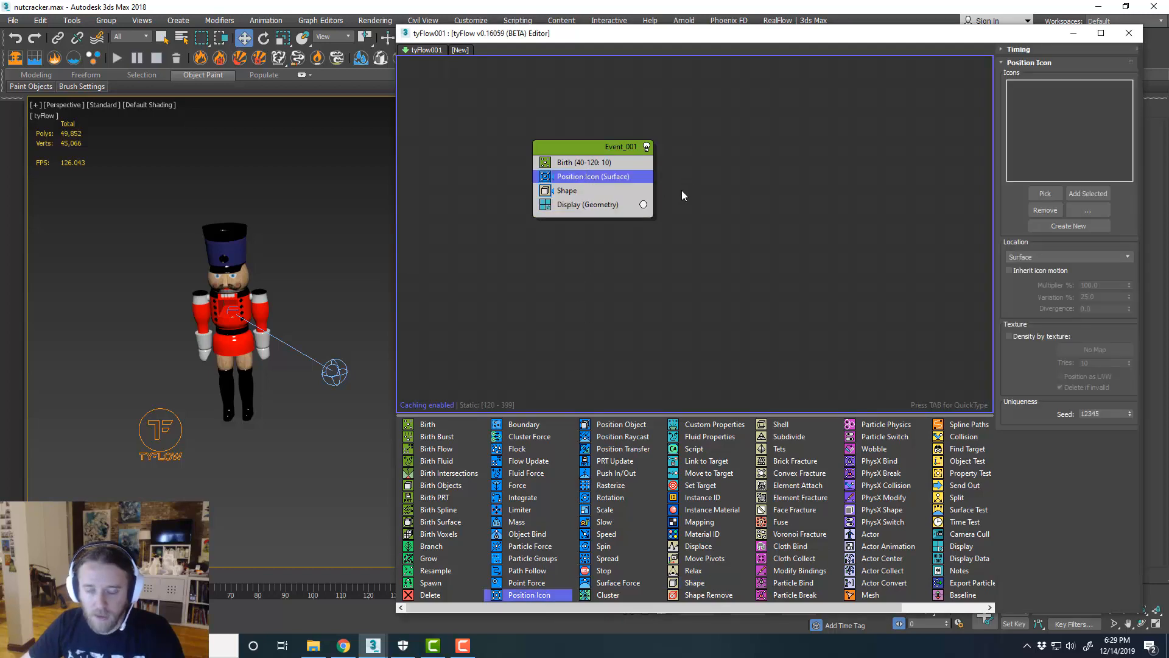
{"action": "left_click", "coordinate": [1045, 194]}
{"action": "middle_click_drag", "start_coordinate": [359, 345], "coordinate": [272, 318]}
{"action": "left_click", "coordinate": [317, 207]}
{"action": "left_click_drag", "start_coordinate": [559, 34], "coordinate": [642, 34]}
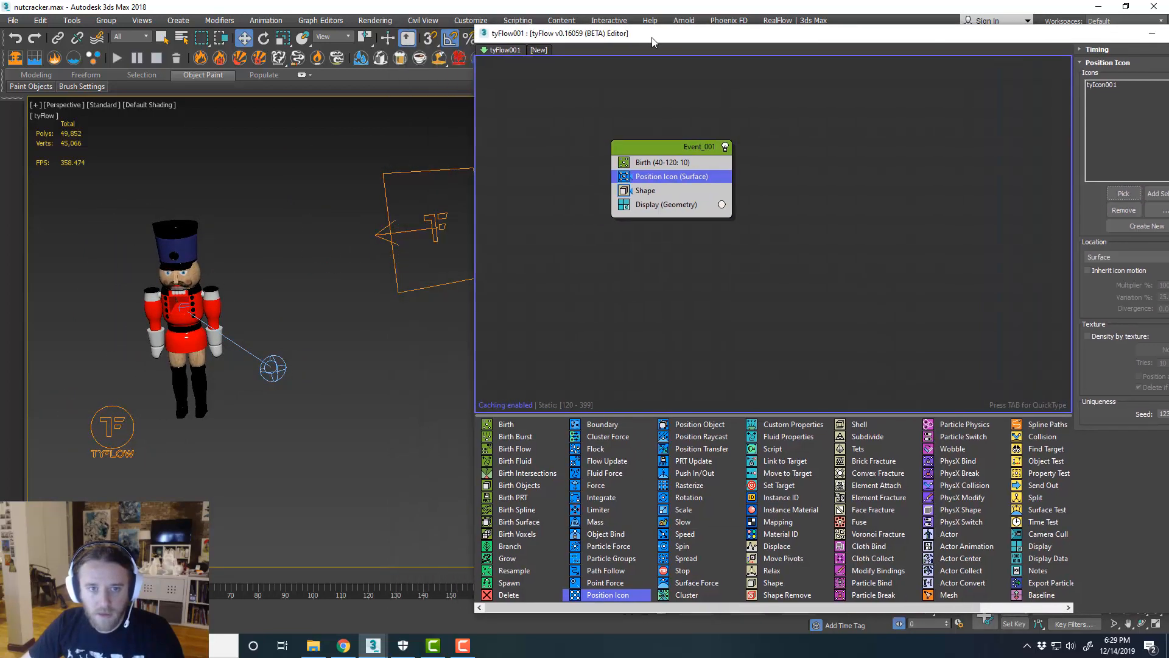
{"action": "left_click_drag", "start_coordinate": [41, 575], "coordinate": [295, 531]}
{"action": "key", "text": "Home"}
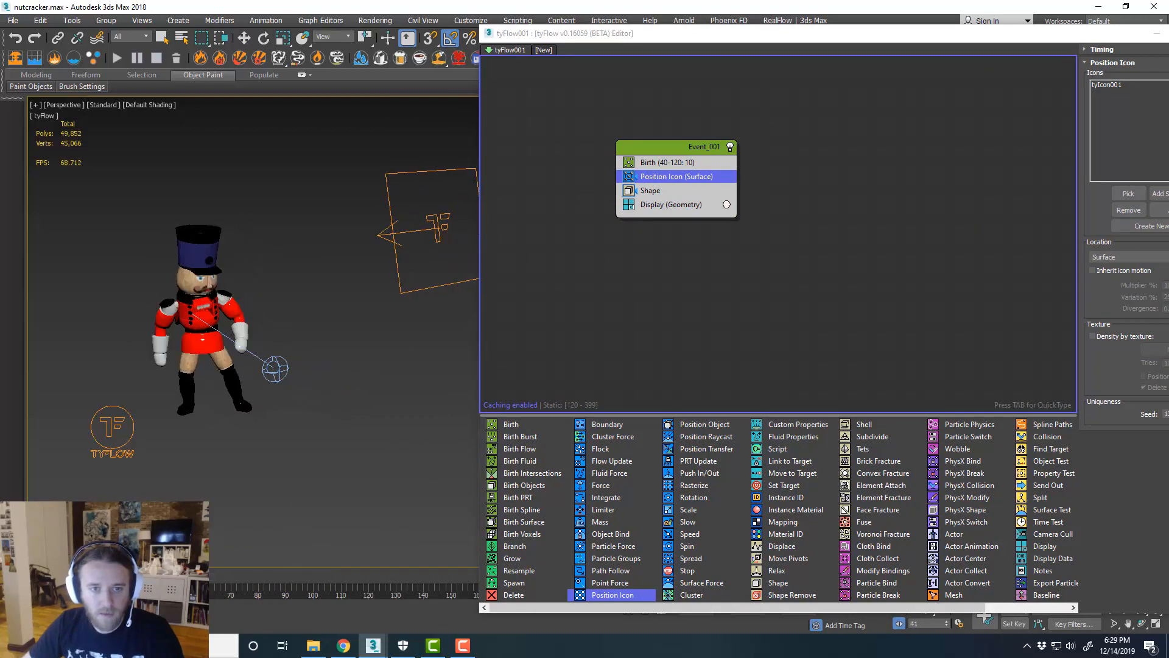
{"action": "key", "text": "w"}
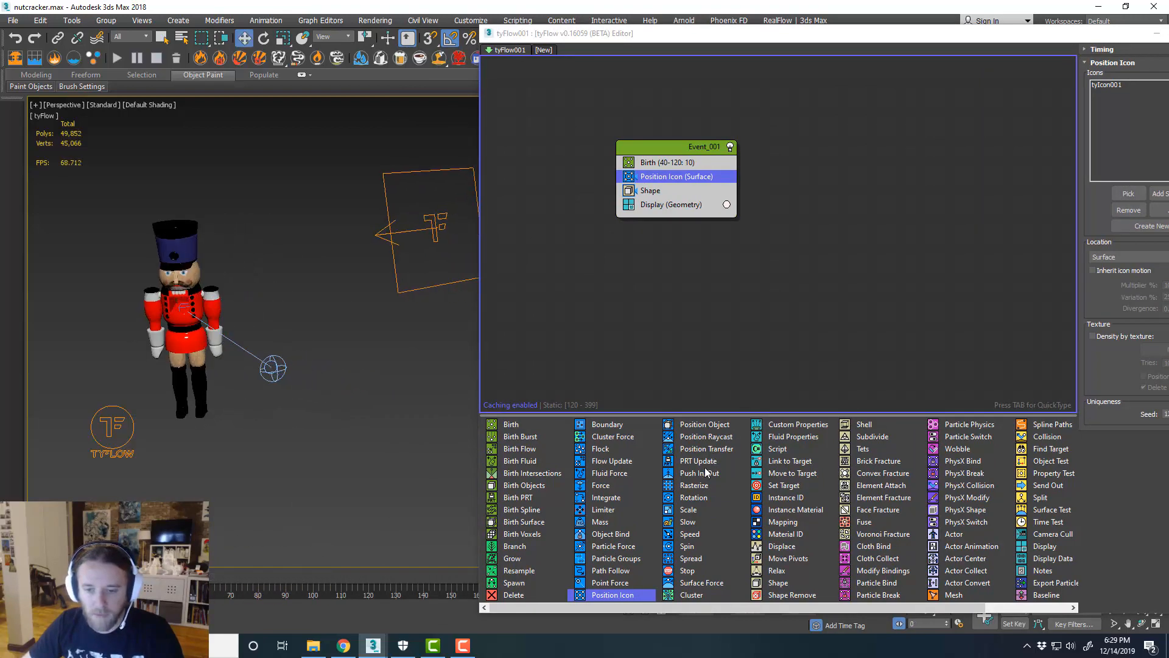
Add a Speed operator after Position Icon, with its direction set to Along Icon Arrow using tyIcon001
{"action": "left_click_drag", "start_coordinate": [694, 534], "coordinate": [683, 191]}
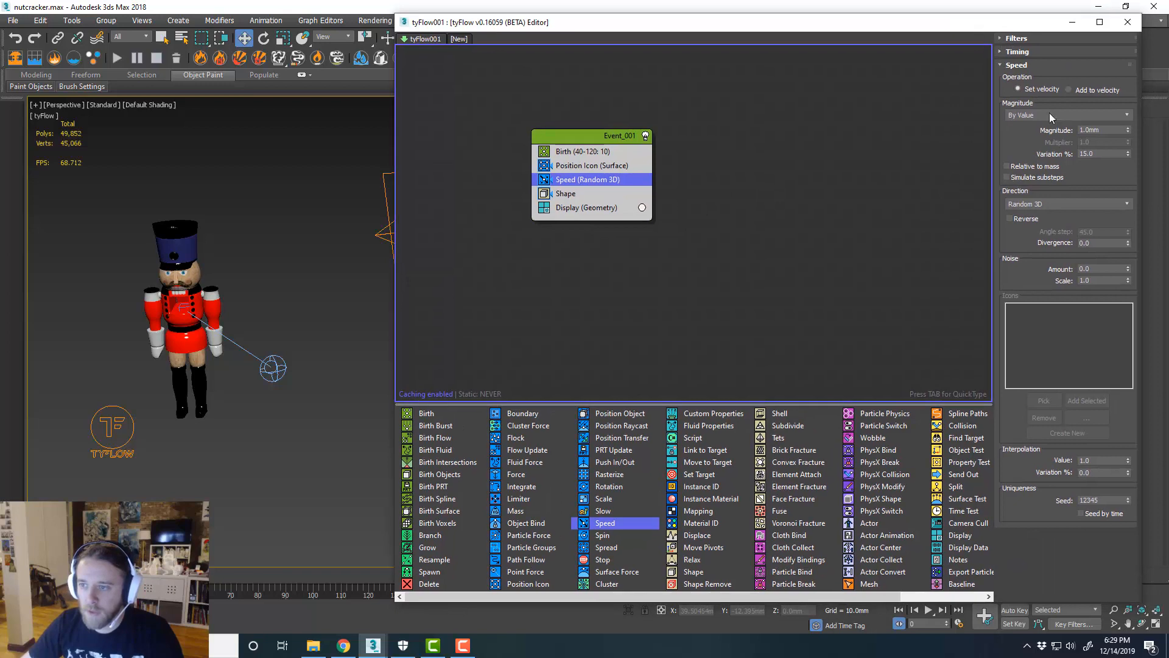
{"action": "left_click", "coordinate": [1066, 205]}
{"action": "left_click", "coordinate": [1058, 216]}
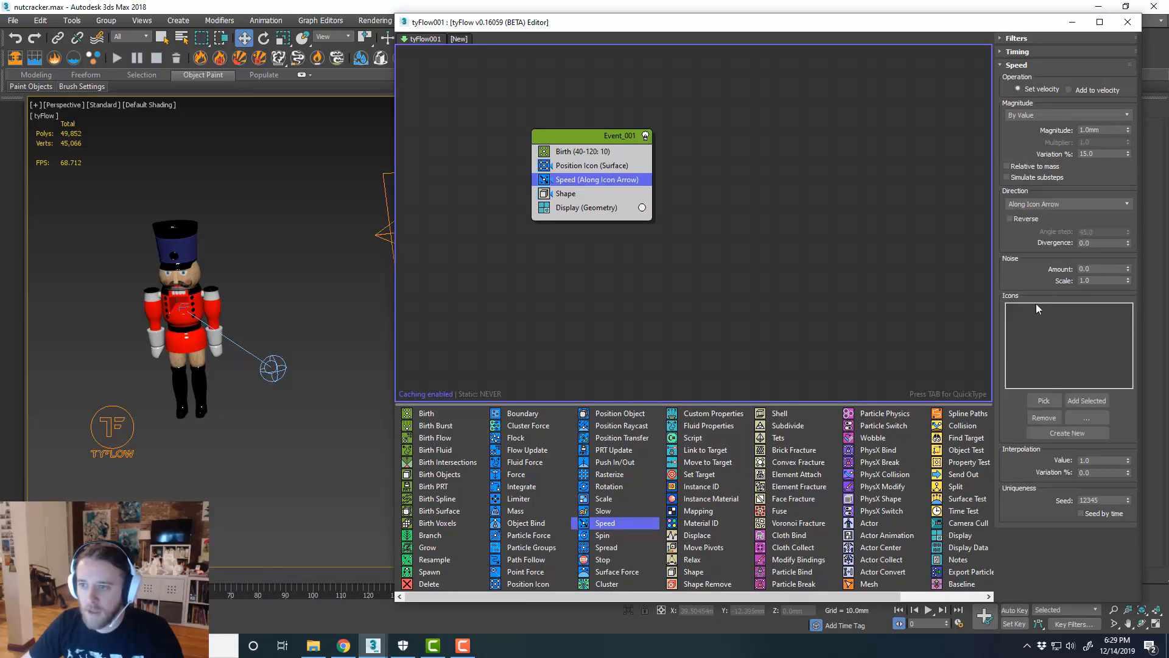
{"action": "left_click", "coordinate": [1044, 400]}
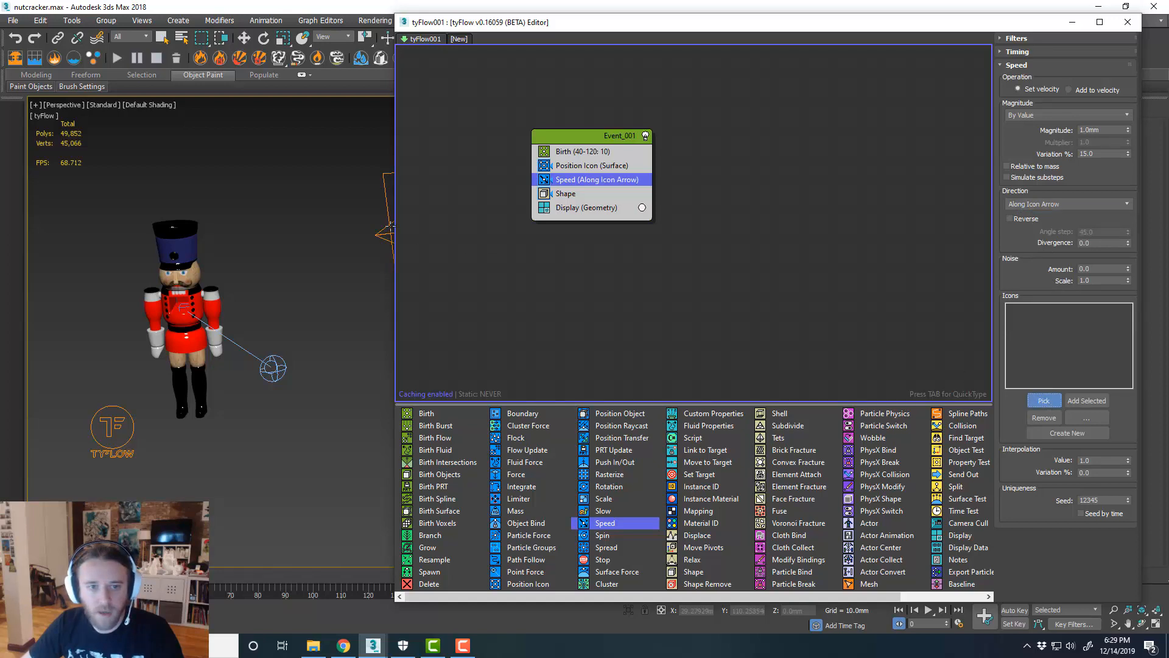
{"action": "left_click", "coordinate": [388, 224]}
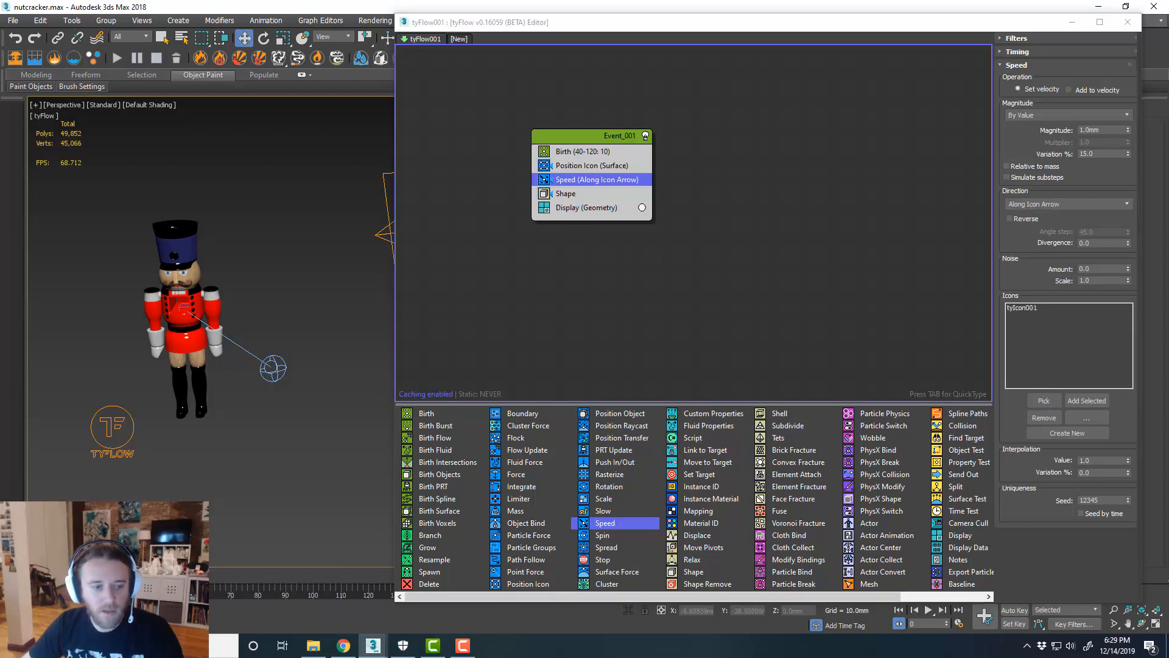
Set the Shape operator's scale to 150% and scrub the animation to check the walnuts
{"action": "left_click_drag", "start_coordinate": [90, 575], "coordinate": [72, 527]}
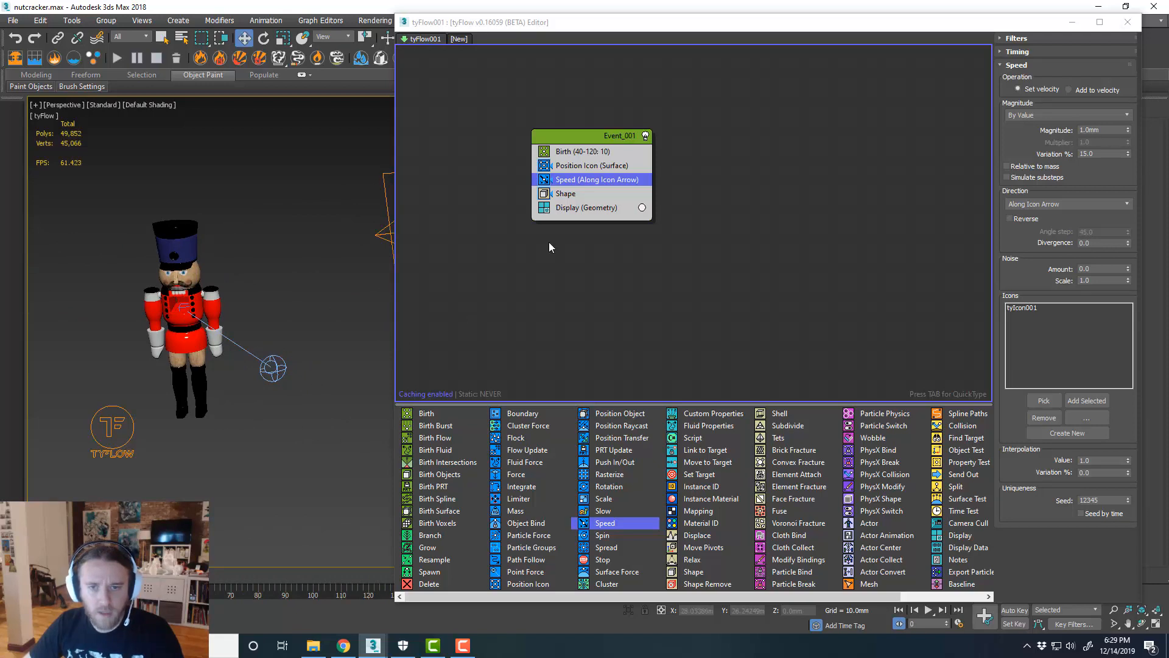
{"action": "left_click", "coordinate": [594, 153]}
{"action": "left_click", "coordinate": [594, 195]}
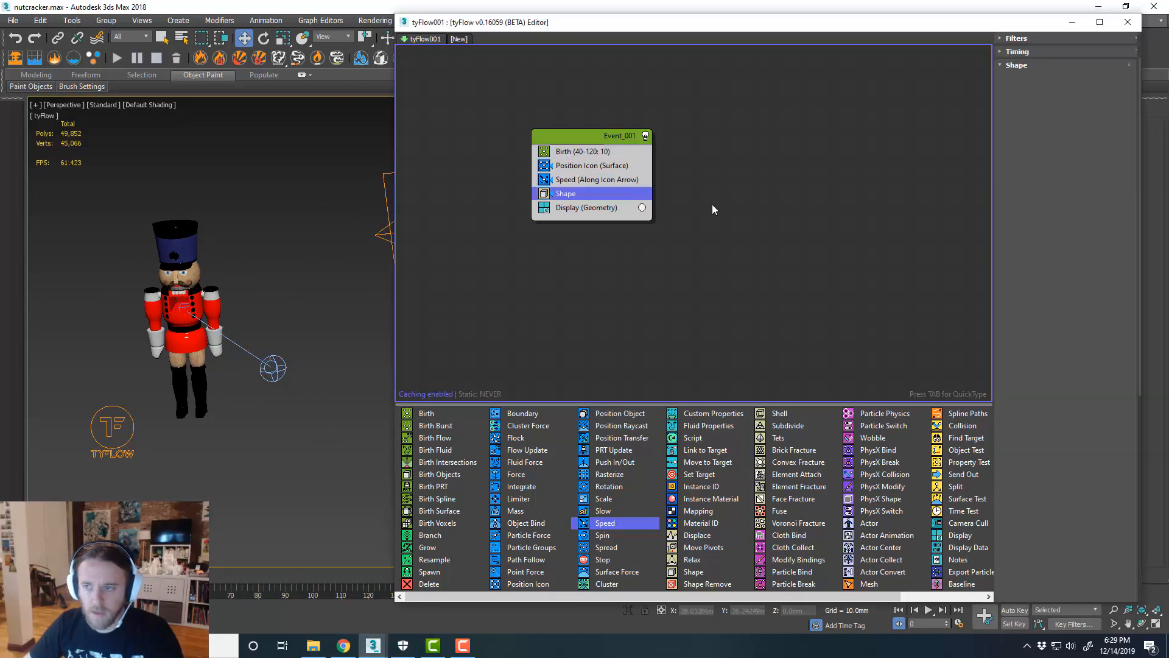
{"action": "double_click", "coordinate": [1093, 303]}
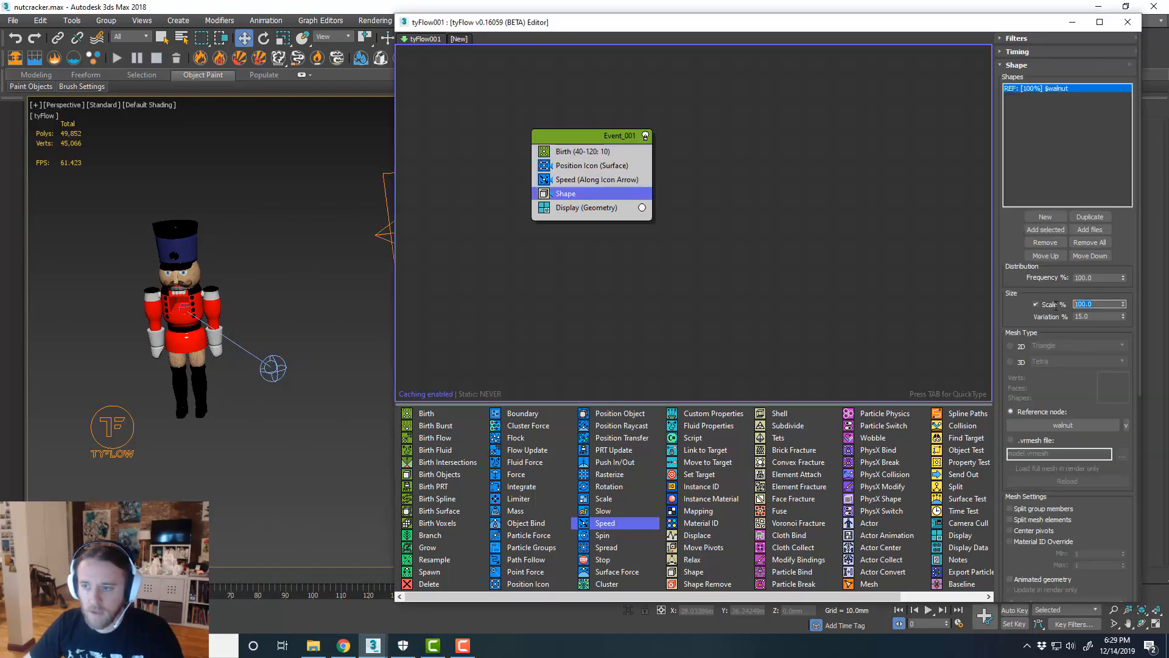
{"action": "type", "text": "150"}
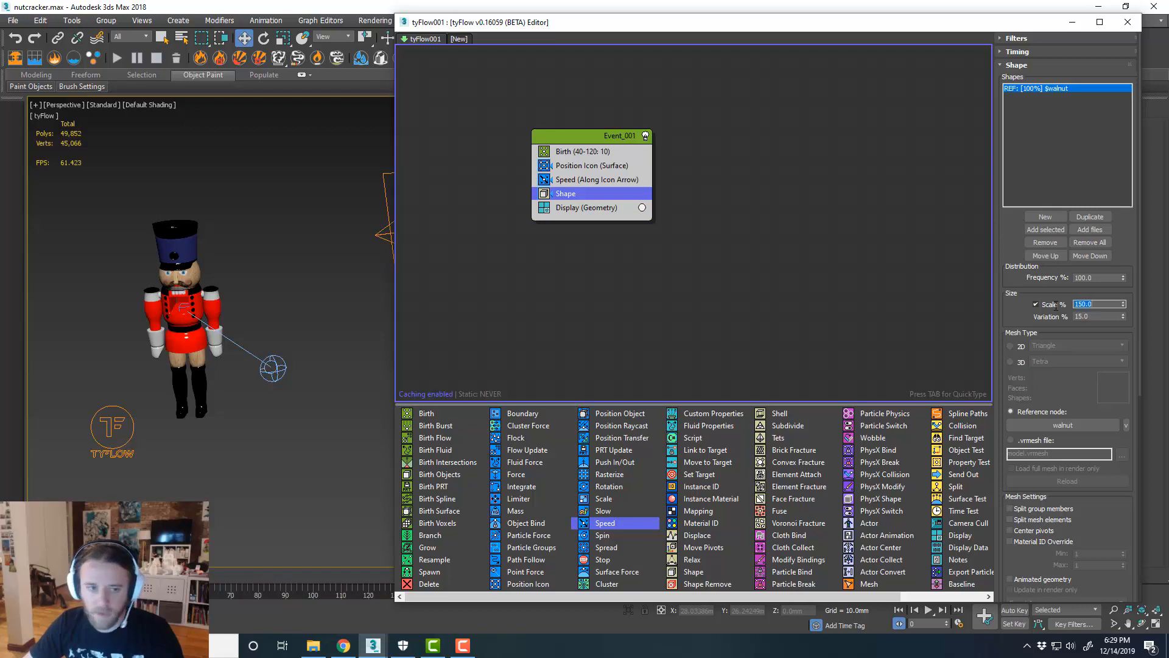
{"action": "key", "text": "Return"}
{"action": "left_click_drag", "start_coordinate": [76, 575], "coordinate": [49, 561]}
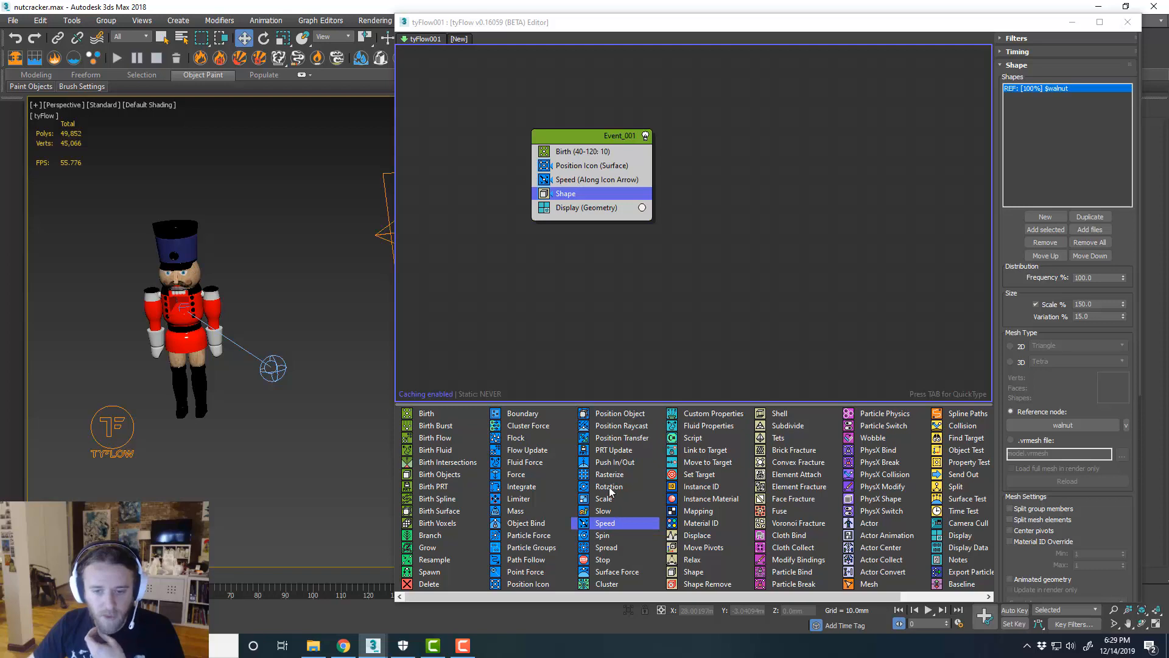
Insert a Random 3D Rotation operator between Speed and Shape, and scrub the animation to test it
{"action": "left_click_drag", "start_coordinate": [609, 487], "coordinate": [615, 243]}
{"action": "left_click_drag", "start_coordinate": [619, 183], "coordinate": [622, 187]}
{"action": "left_click_drag", "start_coordinate": [95, 576], "coordinate": [92, 540]}
{"action": "middle_click_drag", "start_coordinate": [251, 457], "coordinate": [221, 461]}
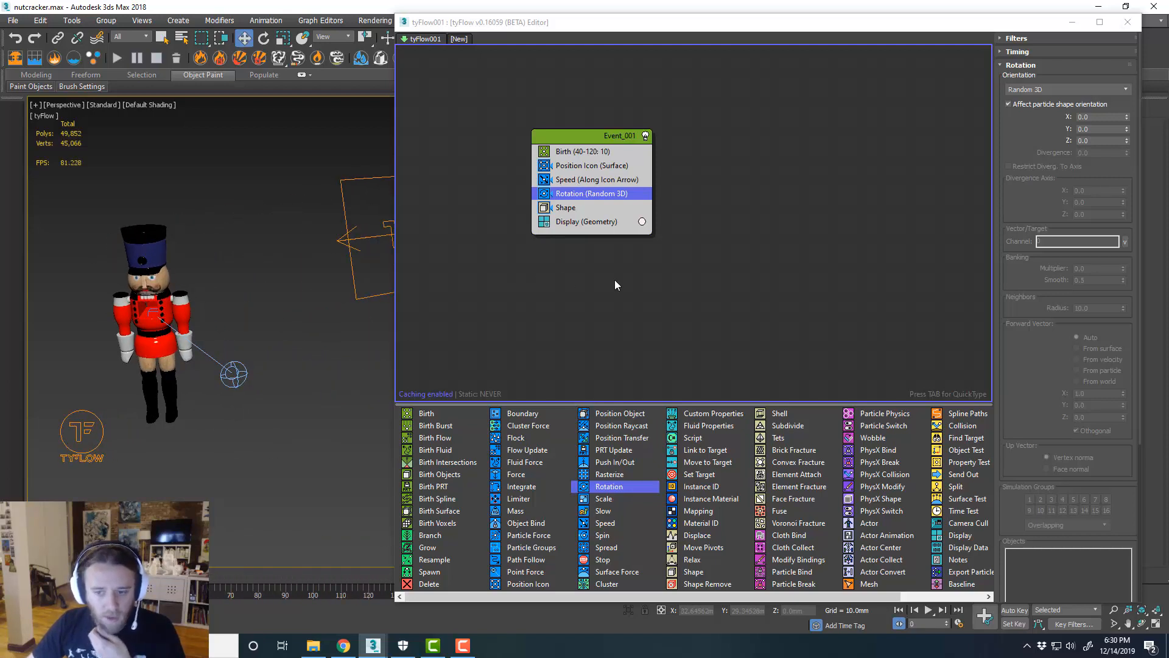
Add a Voronoi Fracture operator to Event_001 between Shape and Display
{"action": "left_click_drag", "start_coordinate": [799, 522], "coordinate": [606, 221]}
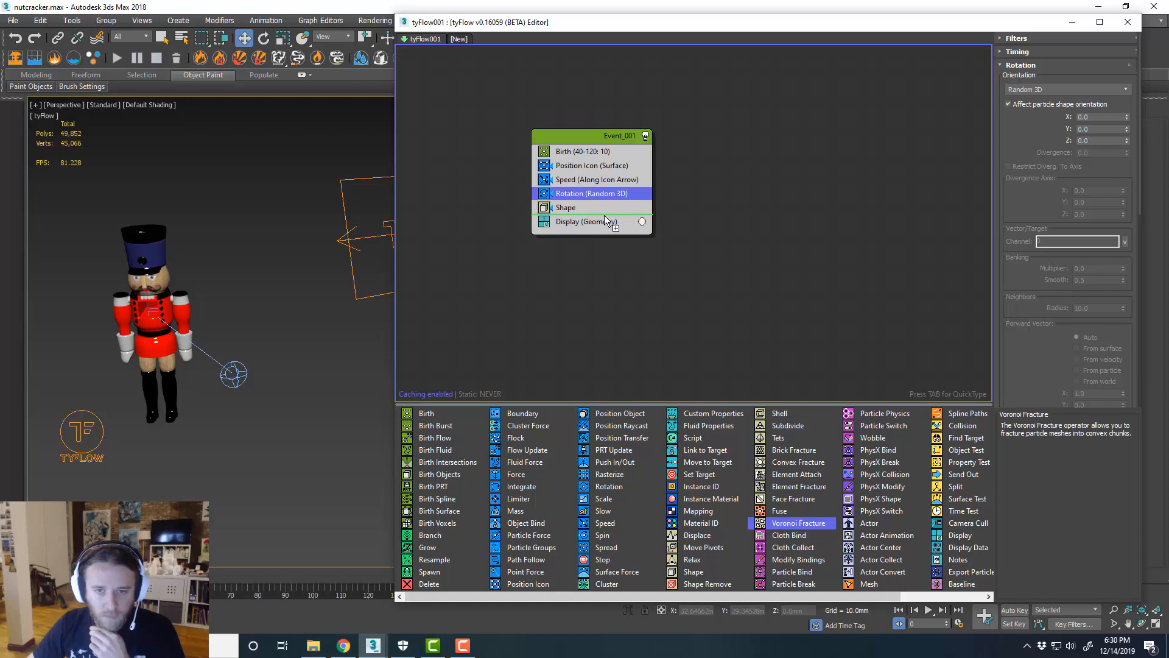
{"action": "left_click_drag", "start_coordinate": [606, 220], "coordinate": [606, 220]}
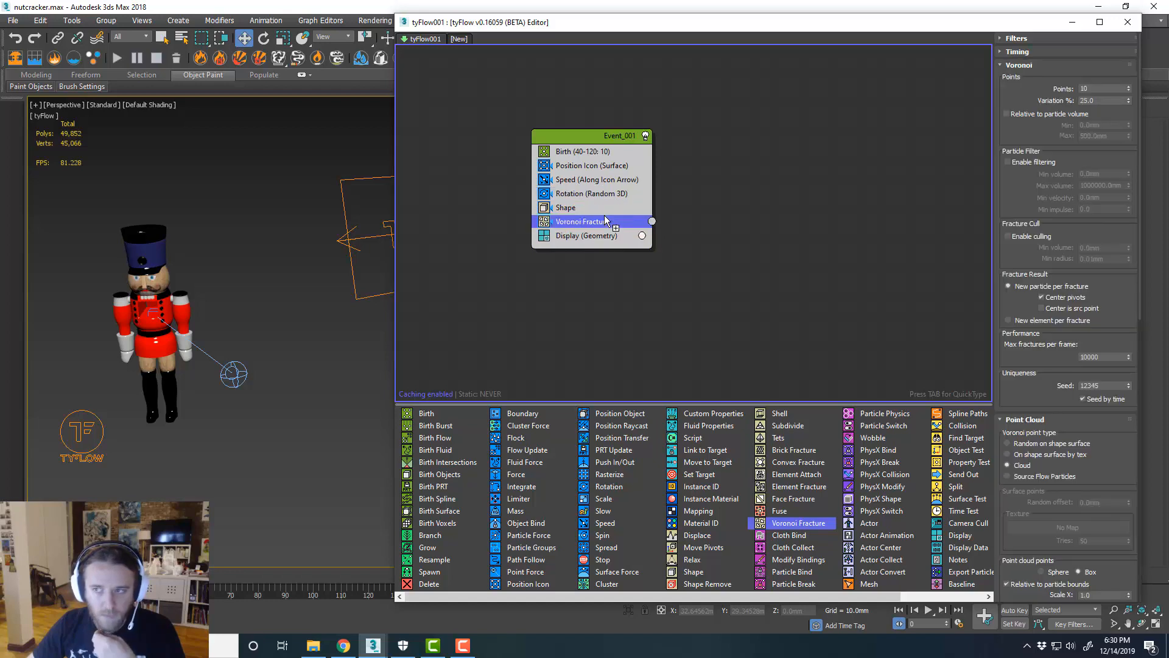
{"action": "left_click_drag", "start_coordinate": [780, 28], "coordinate": [888, 28]}
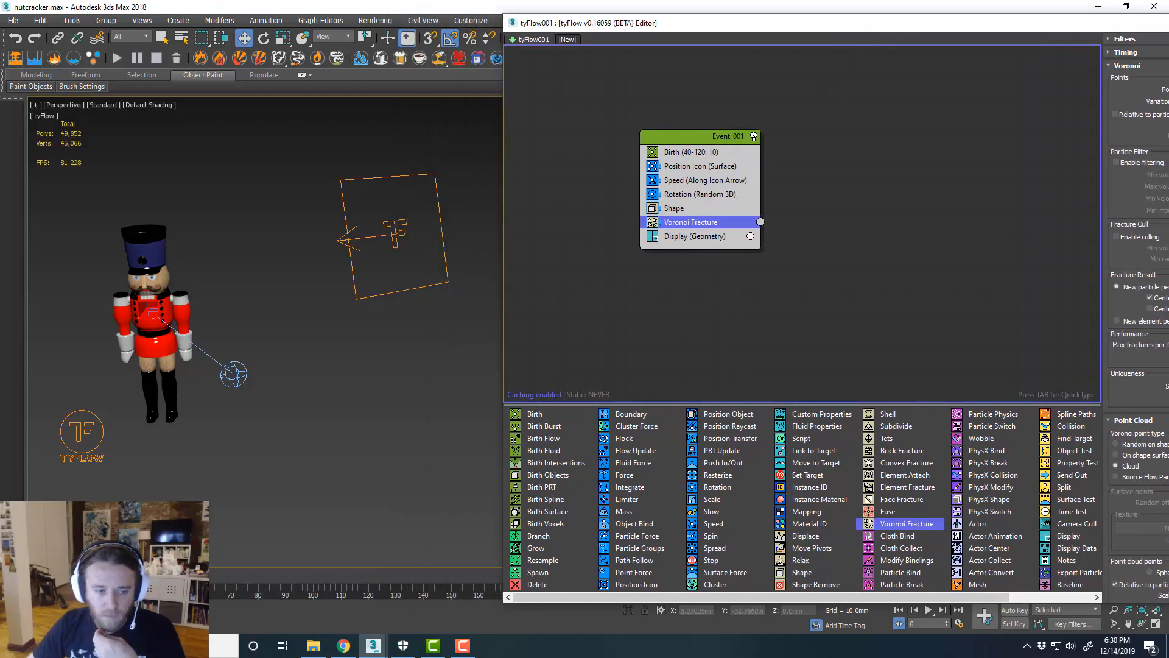
Go to frame 80 and turn on Edged Faces in the perspective view to examine the fractured walnuts
{"action": "left_click_drag", "start_coordinate": [91, 572], "coordinate": [291, 564]}
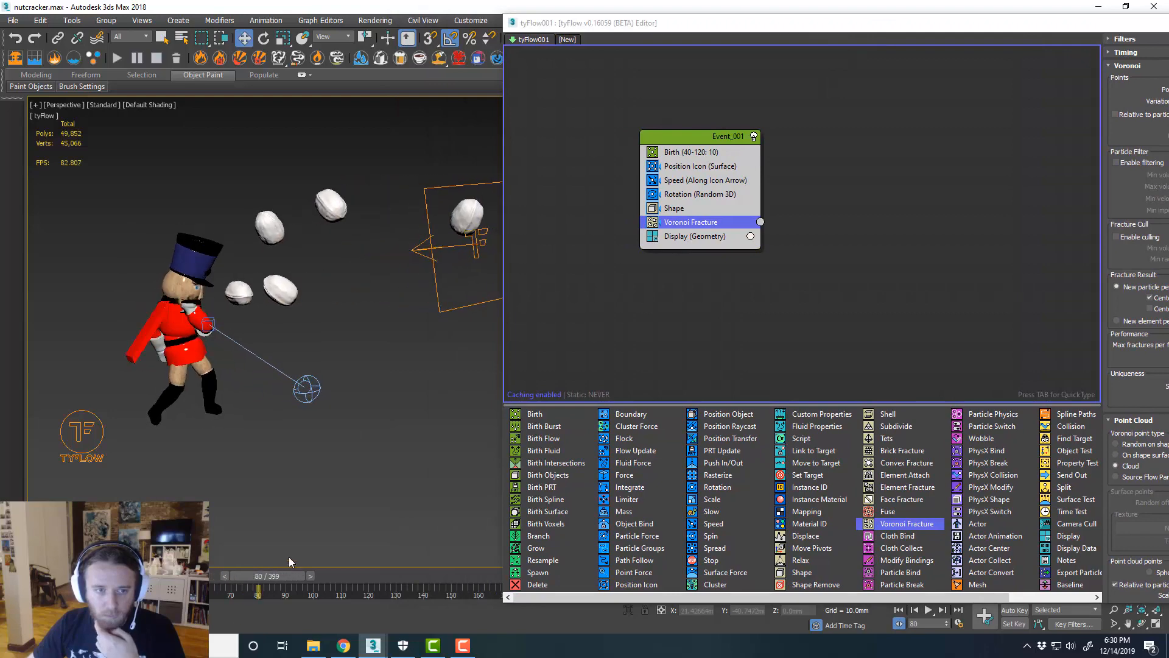
{"action": "scroll", "coordinate": [291, 225], "scroll_direction": "up", "scroll_amount": 3}
{"action": "left_click", "coordinate": [146, 104]}
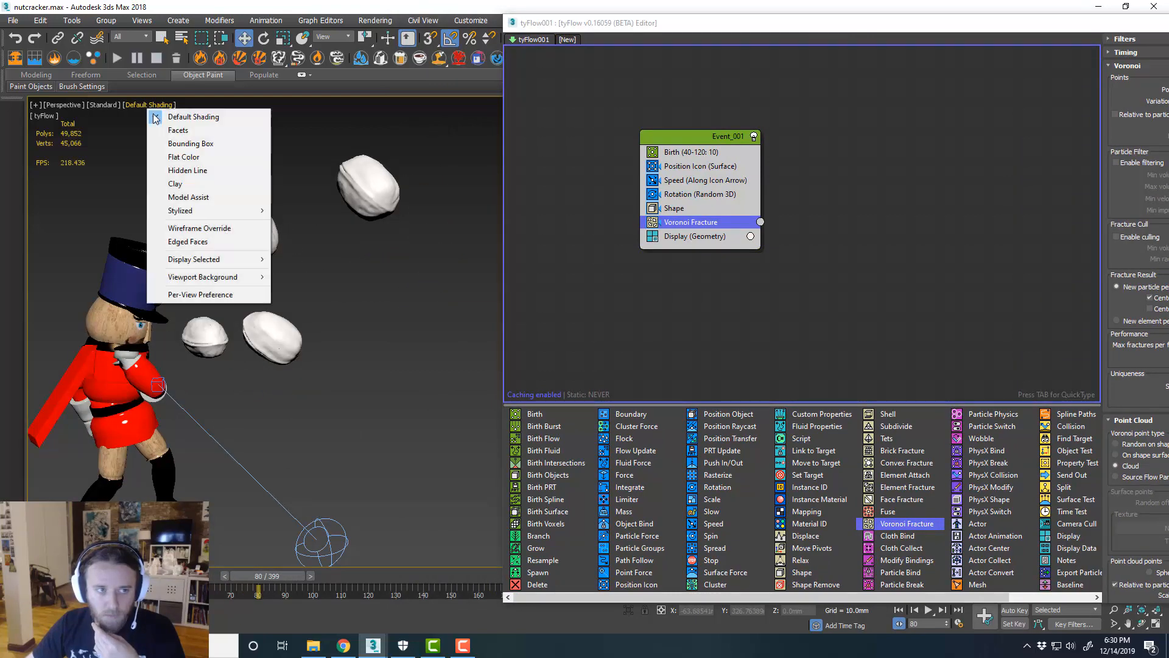
{"action": "left_click", "coordinate": [219, 241]}
{"action": "scroll", "coordinate": [378, 183], "scroll_direction": "up", "scroll_amount": 3}
{"action": "scroll", "coordinate": [383, 194], "scroll_direction": "down", "scroll_amount": 5}
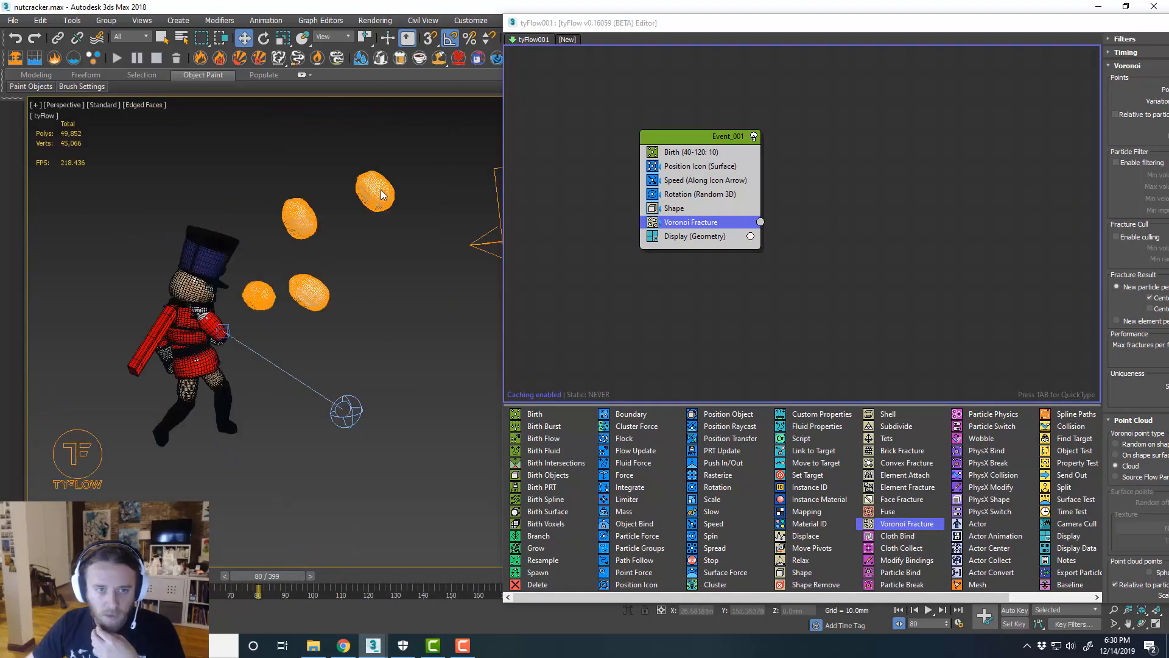
{"action": "scroll", "coordinate": [333, 222], "scroll_direction": "up", "scroll_amount": 5}
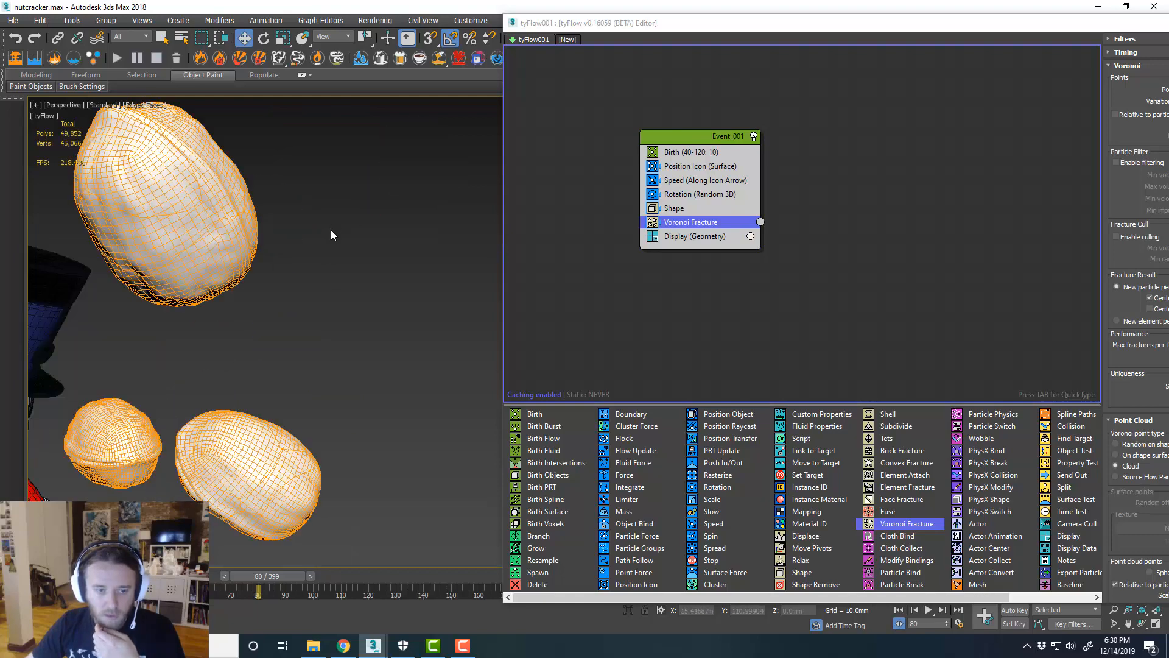
{"action": "middle_click_drag", "start_coordinate": [349, 259], "coordinate": [339, 268]}
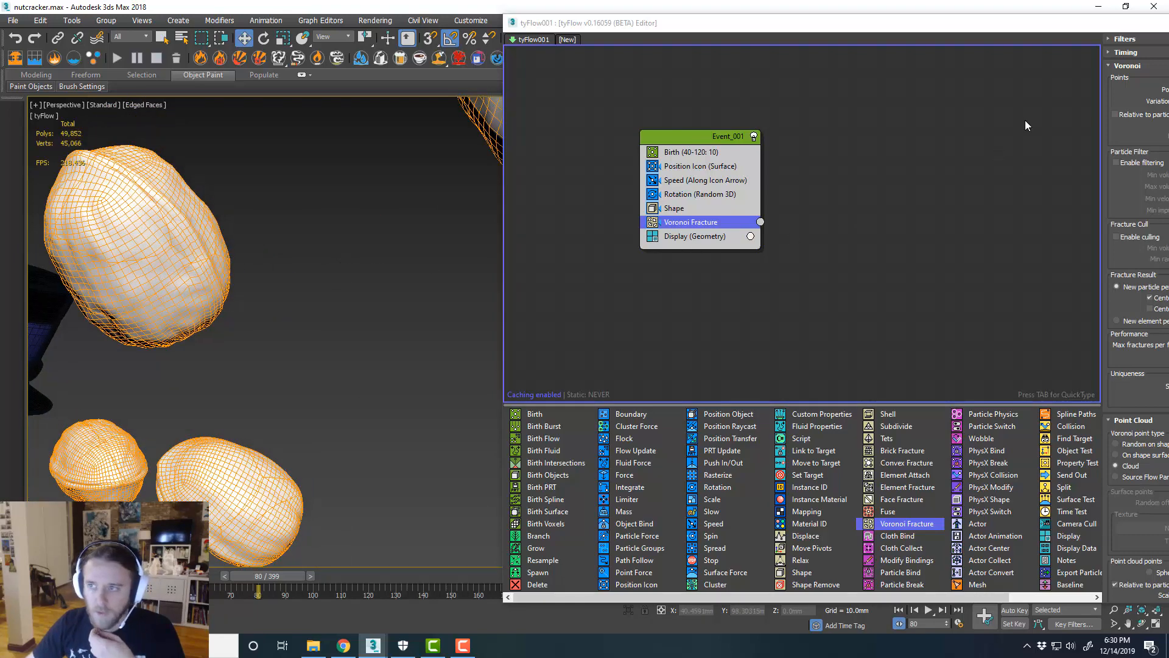
Set the Voronoi Fracture's points to 30 and inspect the fracture lines on the walnuts up close
{"action": "left_click_drag", "start_coordinate": [1051, 32], "coordinate": [896, 37]}
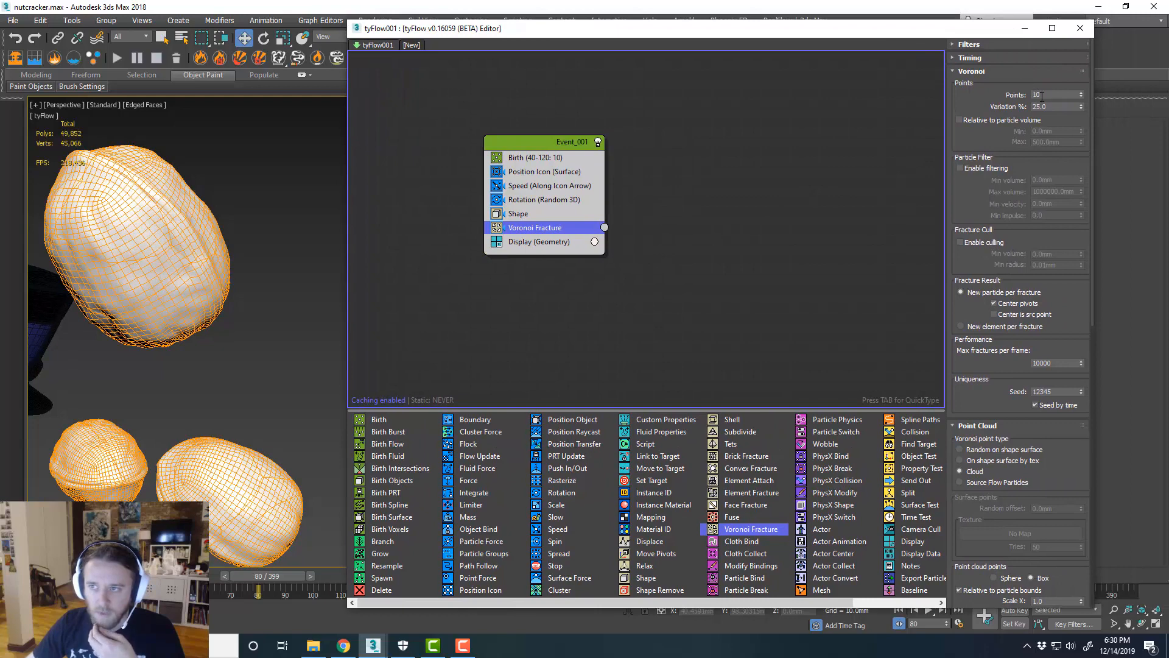
{"action": "double_click", "coordinate": [1037, 94]}
{"action": "type", "text": "30"}
{"action": "key", "text": "Return"}
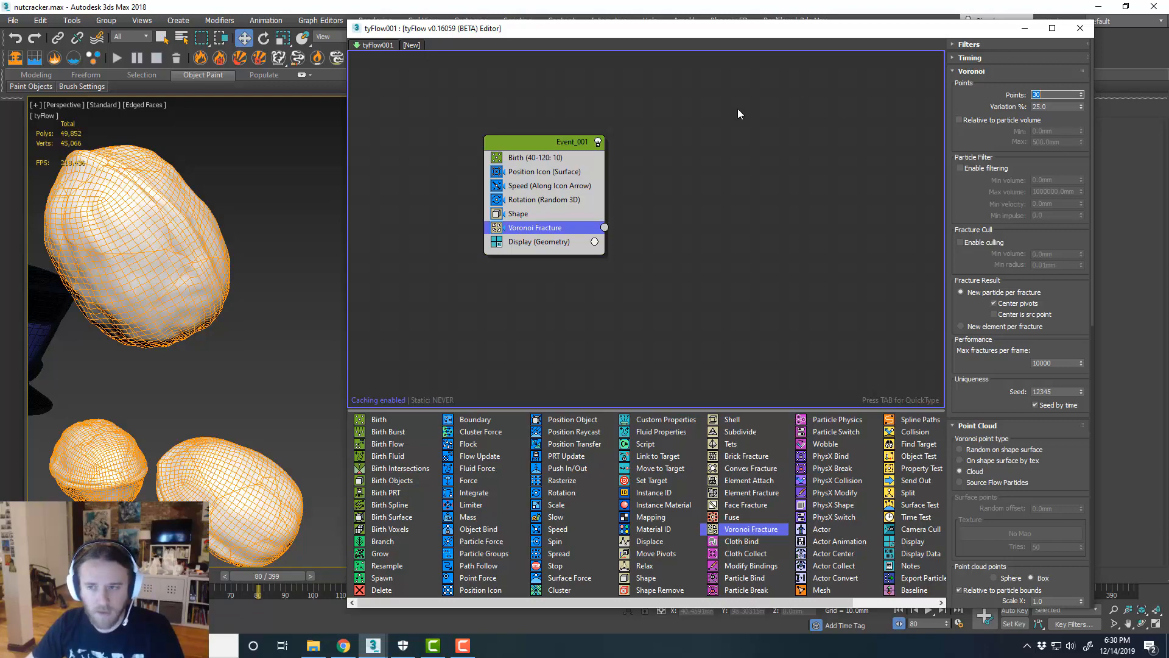
{"action": "scroll", "coordinate": [257, 245], "scroll_direction": "down", "scroll_amount": 5}
{"action": "middle_click_drag", "start_coordinate": [228, 245], "coordinate": [254, 266]}
{"action": "scroll", "coordinate": [229, 412], "scroll_direction": "up", "scroll_amount": 4}
{"action": "scroll", "coordinate": [229, 413], "scroll_direction": "up", "scroll_amount": 6}
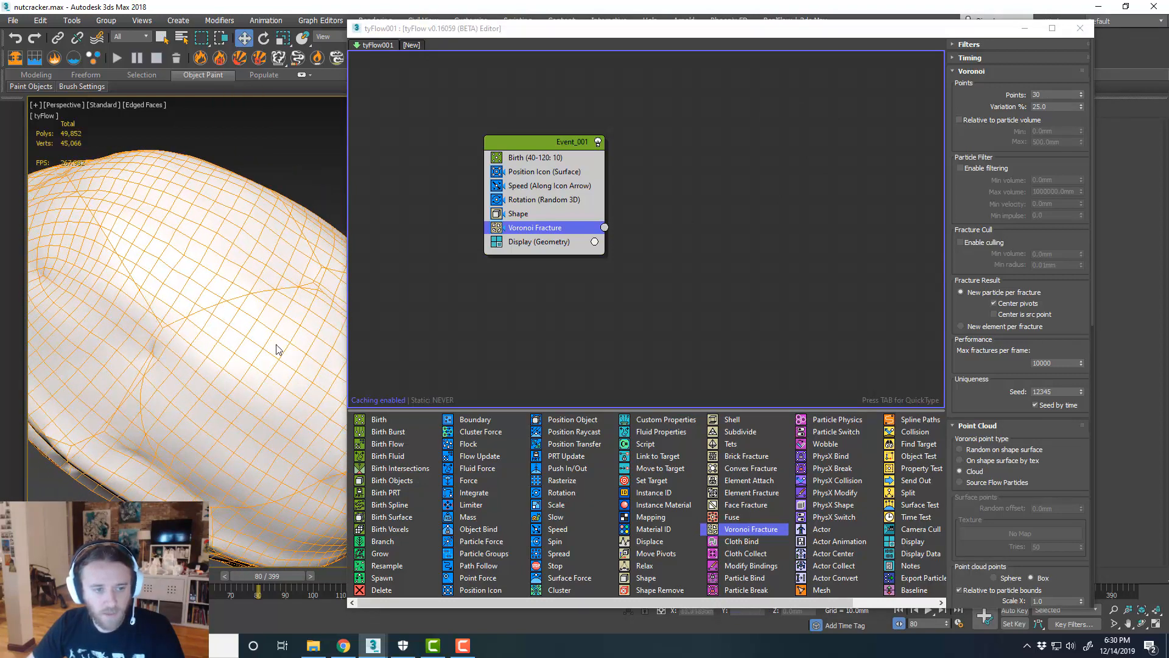
{"action": "scroll", "coordinate": [274, 350], "scroll_direction": "down", "scroll_amount": 6}
{"action": "mouse_move", "coordinate": [275, 290]}
{"action": "middle_mouse_down"}
{"action": "mouse_move", "coordinate": [256, 308]}
{"action": "mouse_move", "coordinate": [266, 298]}
{"action": "middle_mouse_up"}
{"action": "scroll", "coordinate": [269, 295], "scroll_direction": "down", "scroll_amount": 3}
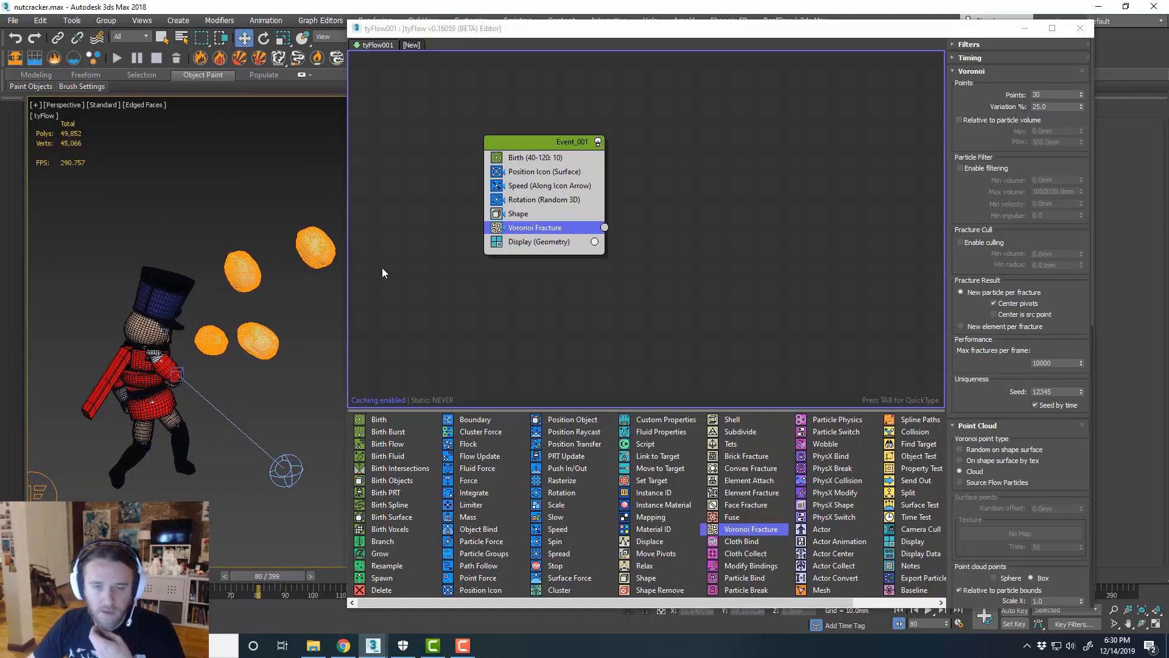
Rewind the animation to the start and add PhysX Shape and PhysX Switch (Deactivate) operators after Voronoi Fracture
{"action": "left_click_drag", "start_coordinate": [255, 579], "coordinate": [31, 579]}
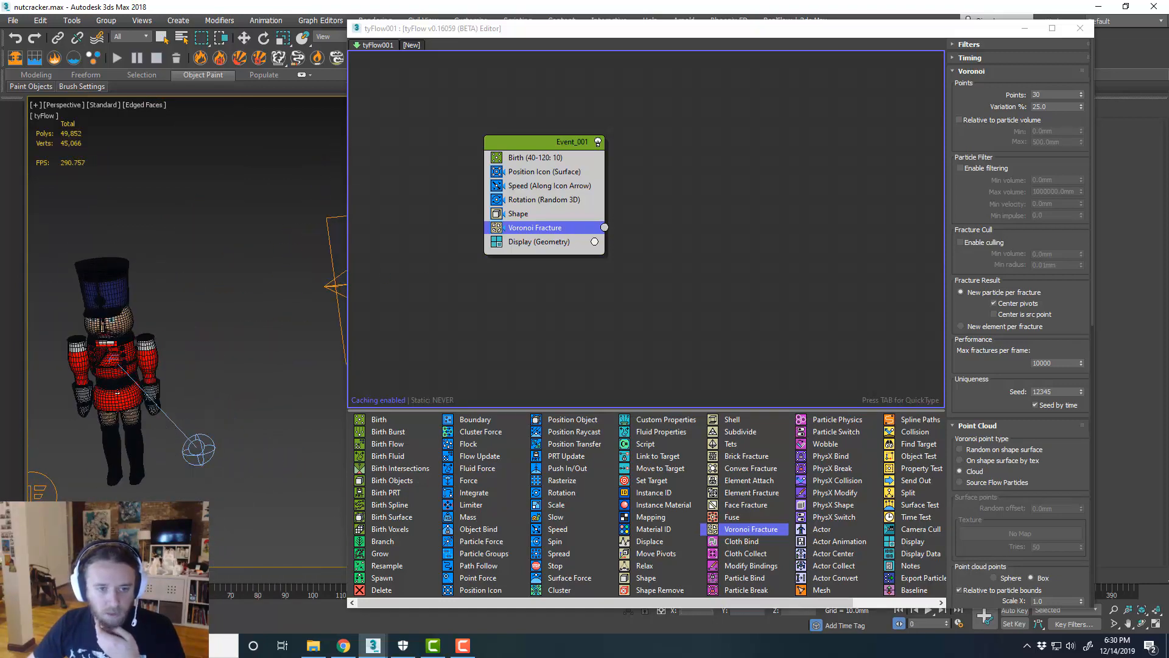
{"action": "left_click_drag", "start_coordinate": [650, 34], "coordinate": [709, 33]}
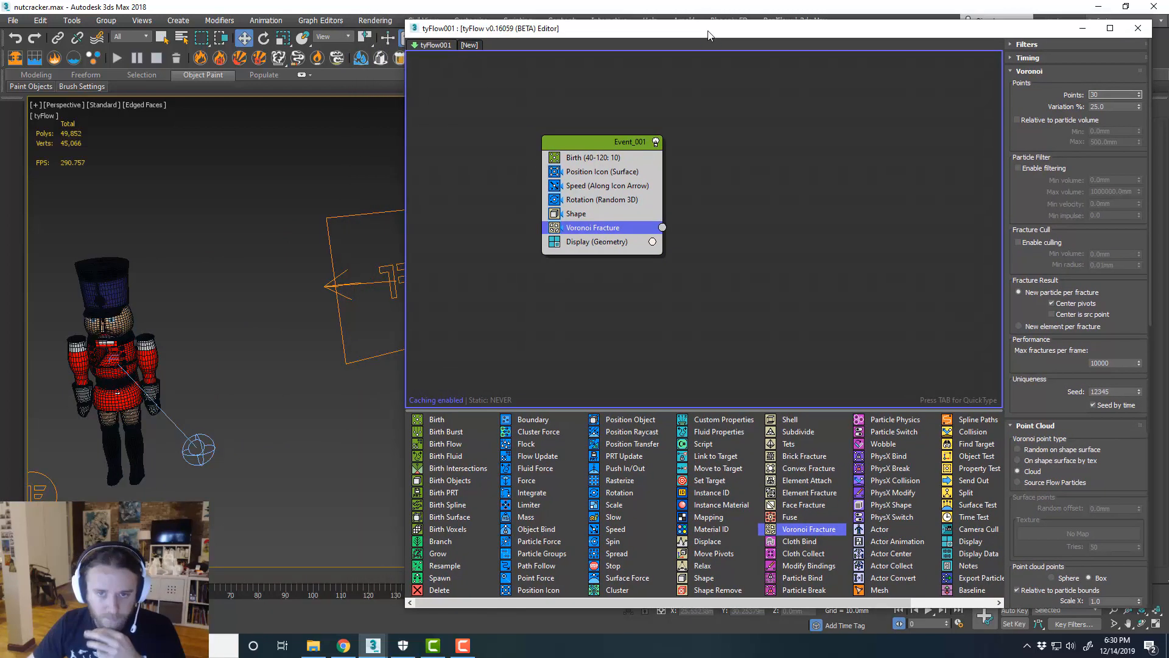
{"action": "scroll", "coordinate": [855, 481], "scroll_direction": "right", "scroll_amount": 1}
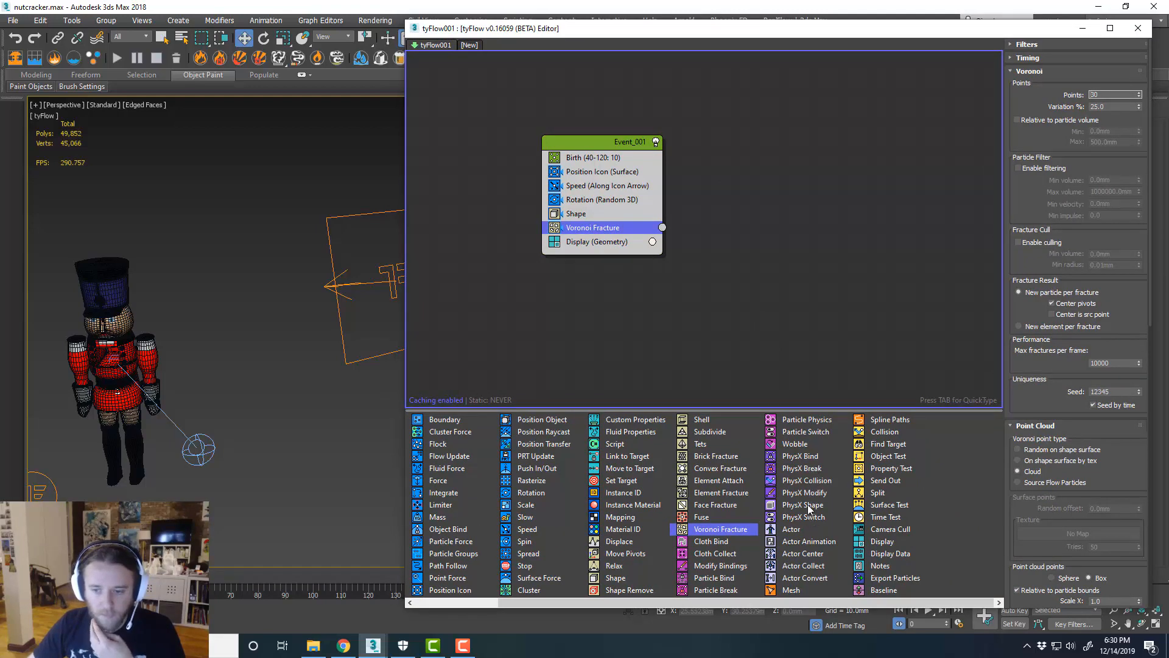
{"action": "left_click_drag", "start_coordinate": [807, 504], "coordinate": [600, 242]}
{"action": "left_click_drag", "start_coordinate": [819, 517], "coordinate": [661, 307]}
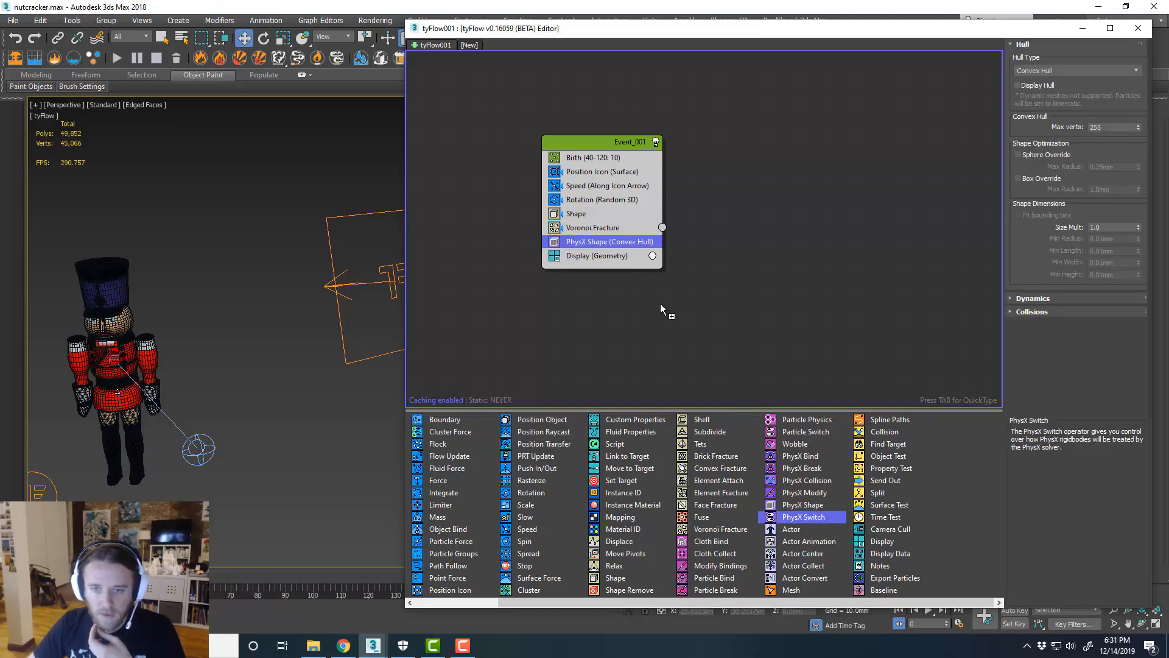
{"action": "left_click_drag", "start_coordinate": [621, 251], "coordinate": [621, 251]}
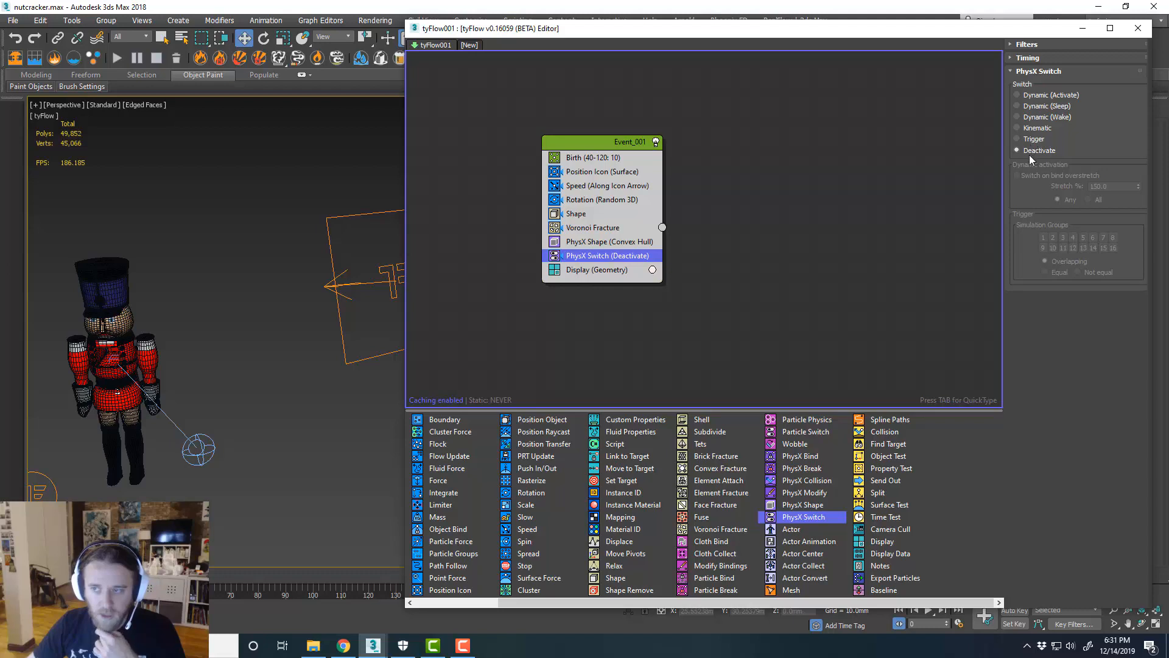
Add a Surface Test operator after PhysX Switch and assign the nutcracker as its test object
{"action": "middle_click_drag", "start_coordinate": [771, 294], "coordinate": [776, 263]}
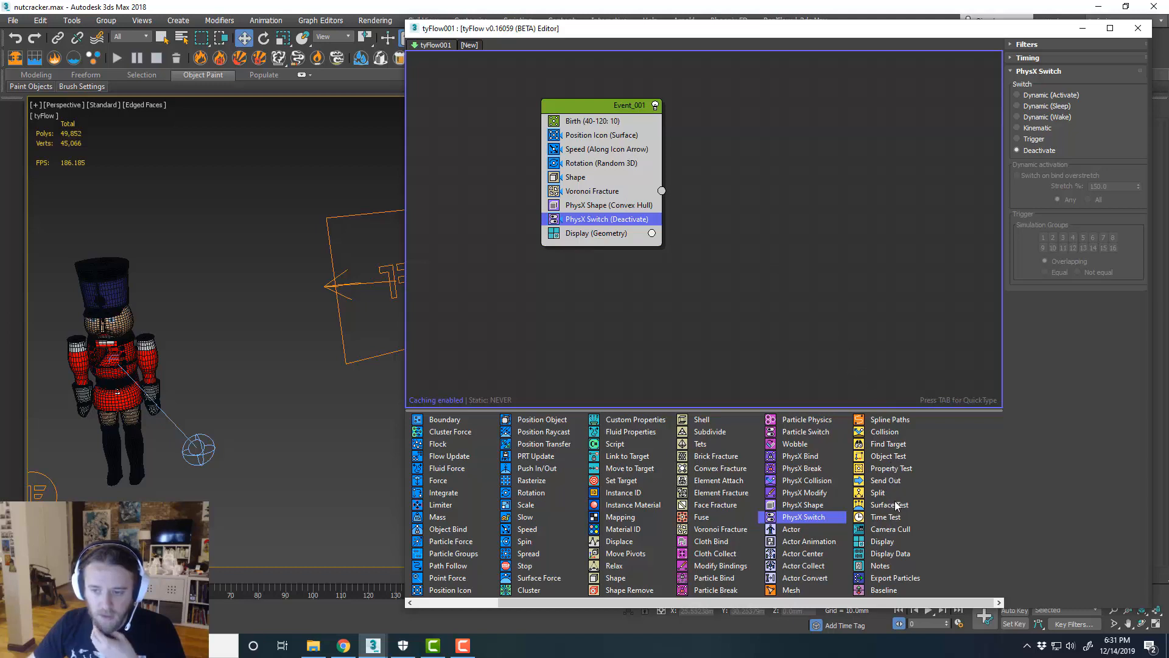
{"action": "left_click_drag", "start_coordinate": [893, 504], "coordinate": [640, 230]}
{"action": "left_click", "coordinate": [1054, 199]}
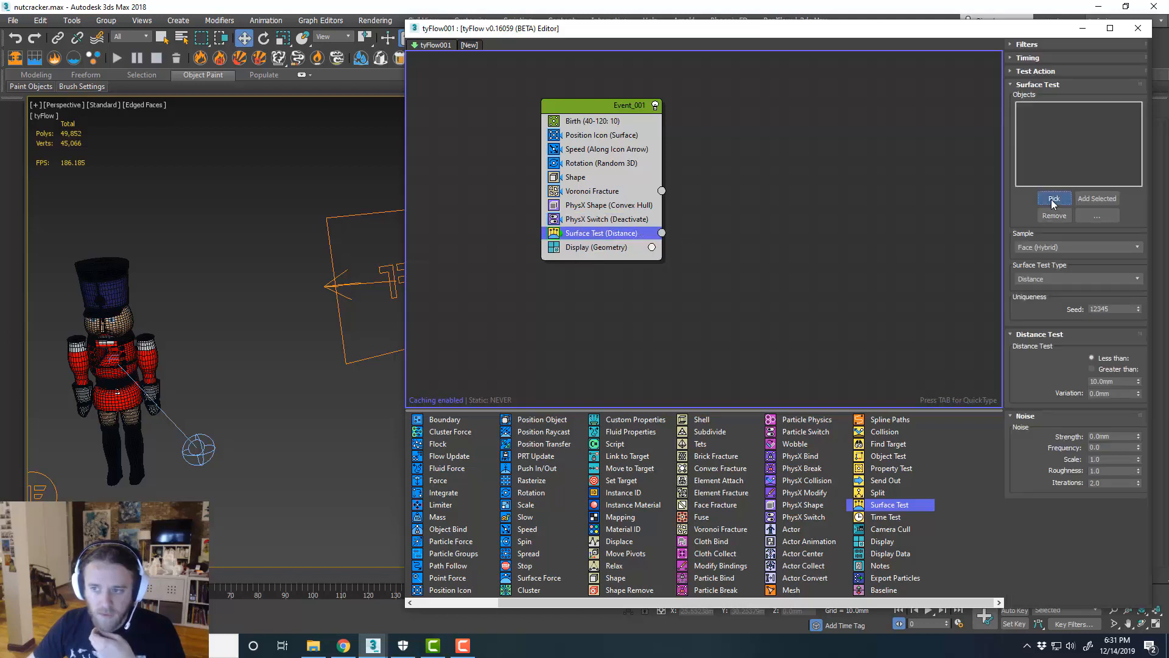
{"action": "left_click", "coordinate": [110, 345]}
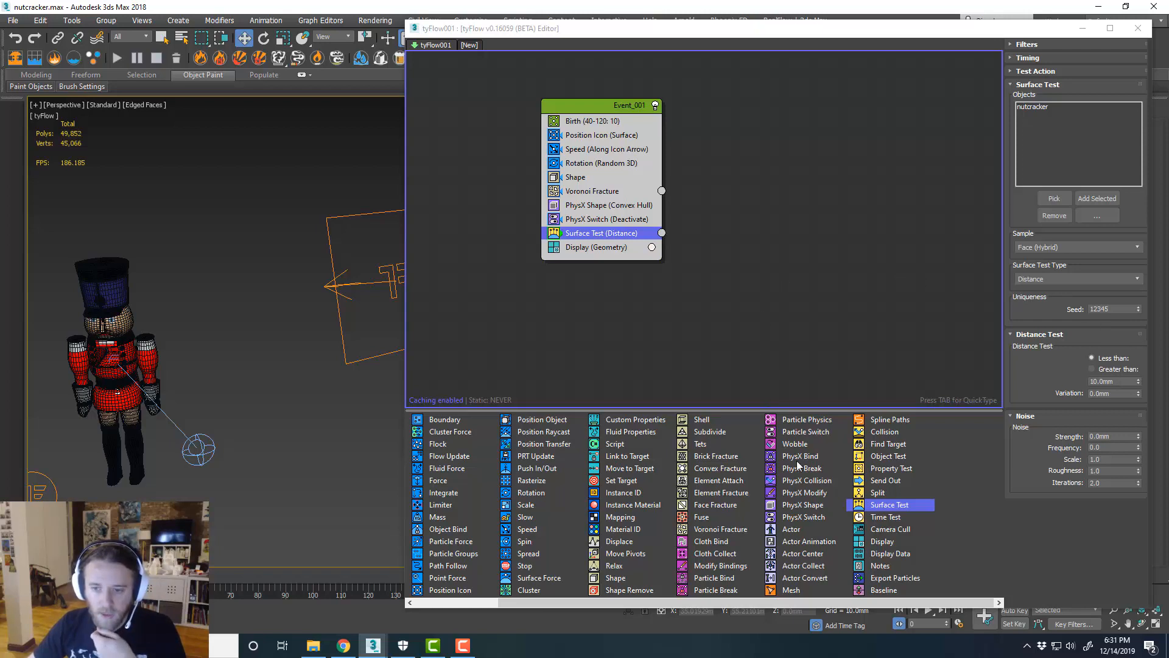
Create a second event with a PhysX Switch set to Dynamic (Activate) and its Display set to Geometry
{"action": "left_click_drag", "start_coordinate": [817, 516], "coordinate": [806, 481]}
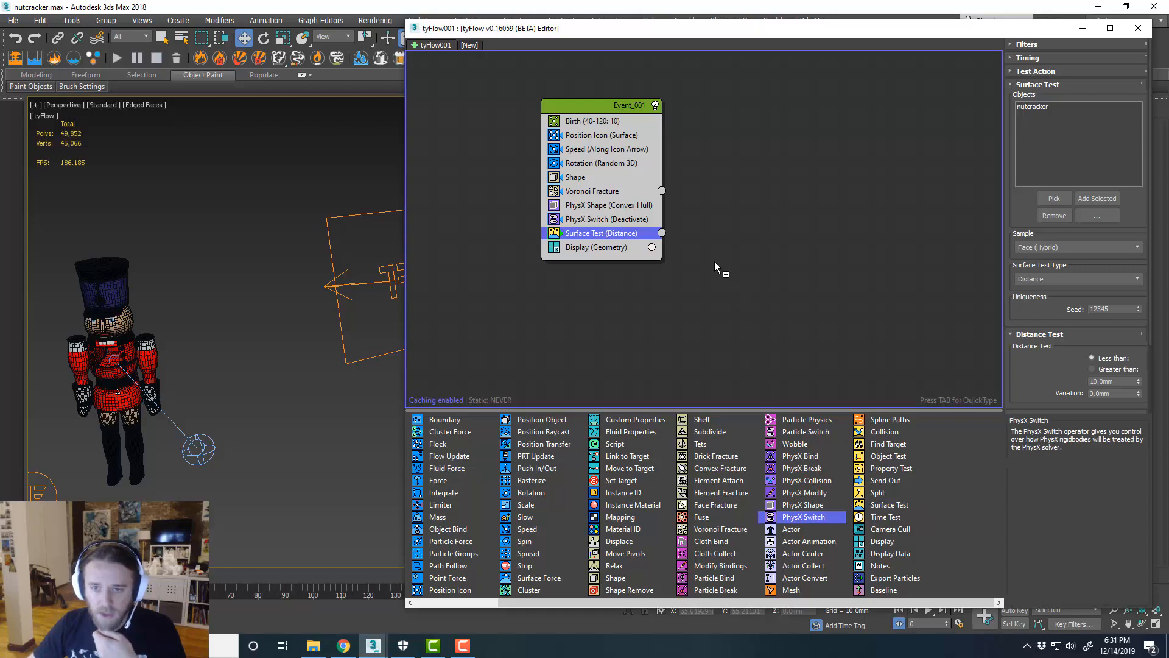
{"action": "left_click_drag", "start_coordinate": [714, 261], "coordinate": [714, 261]}
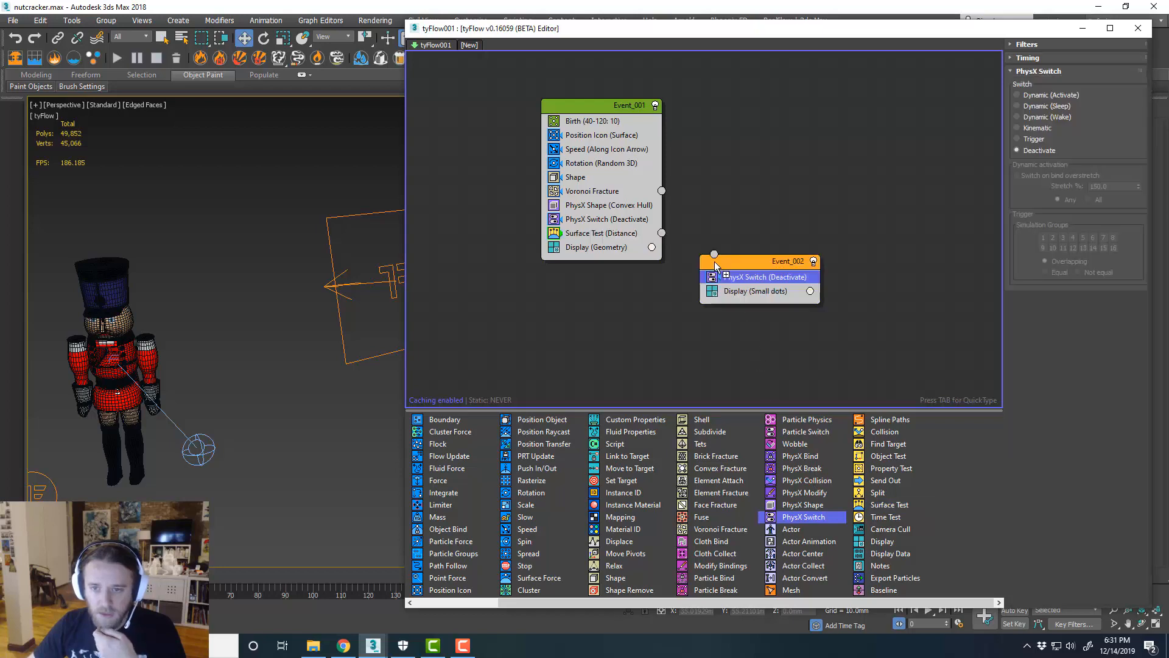
{"action": "left_click", "coordinate": [1017, 95]}
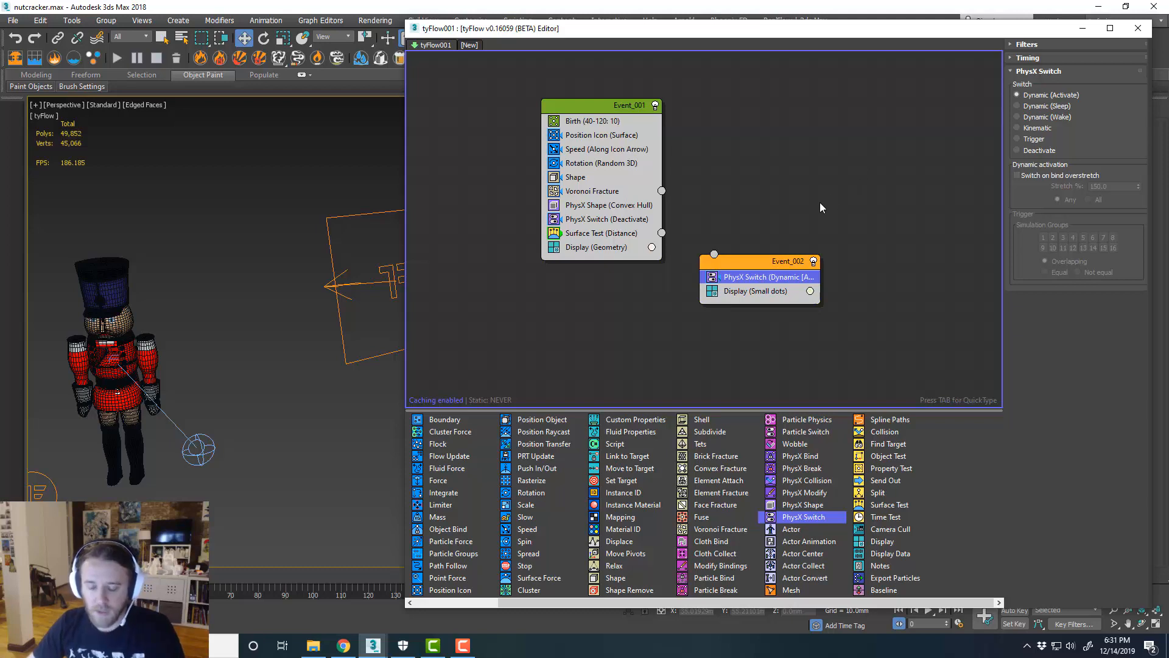
{"action": "left_click", "coordinate": [755, 291]}
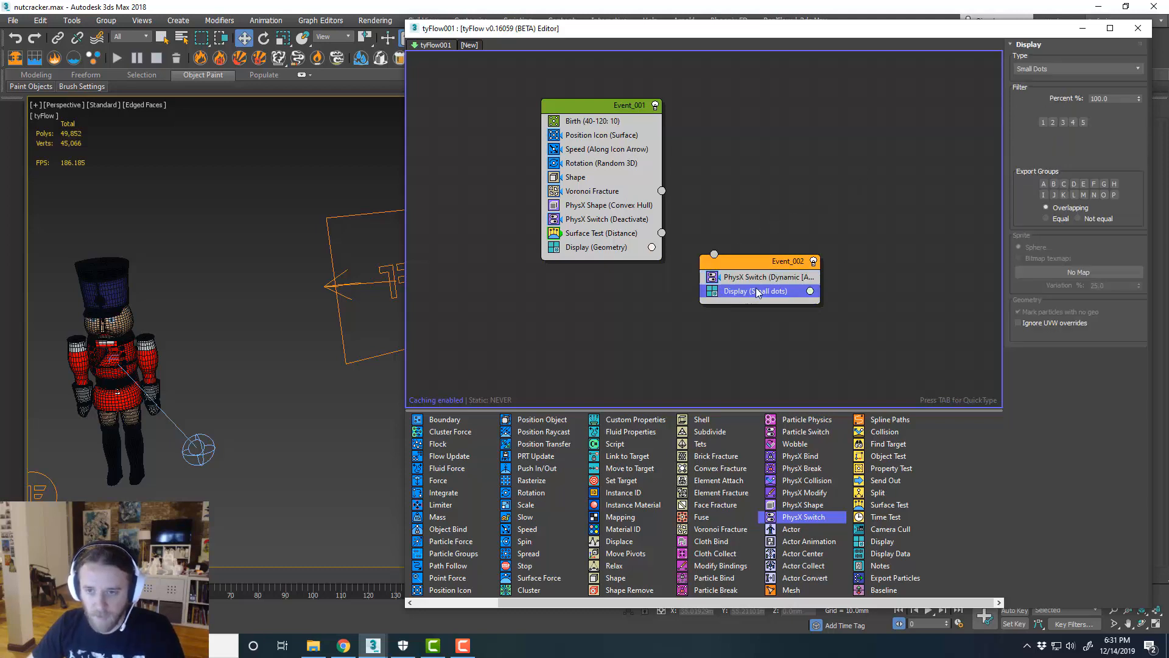
{"action": "left_click", "coordinate": [1055, 69]}
{"action": "left_click", "coordinate": [1047, 128]}
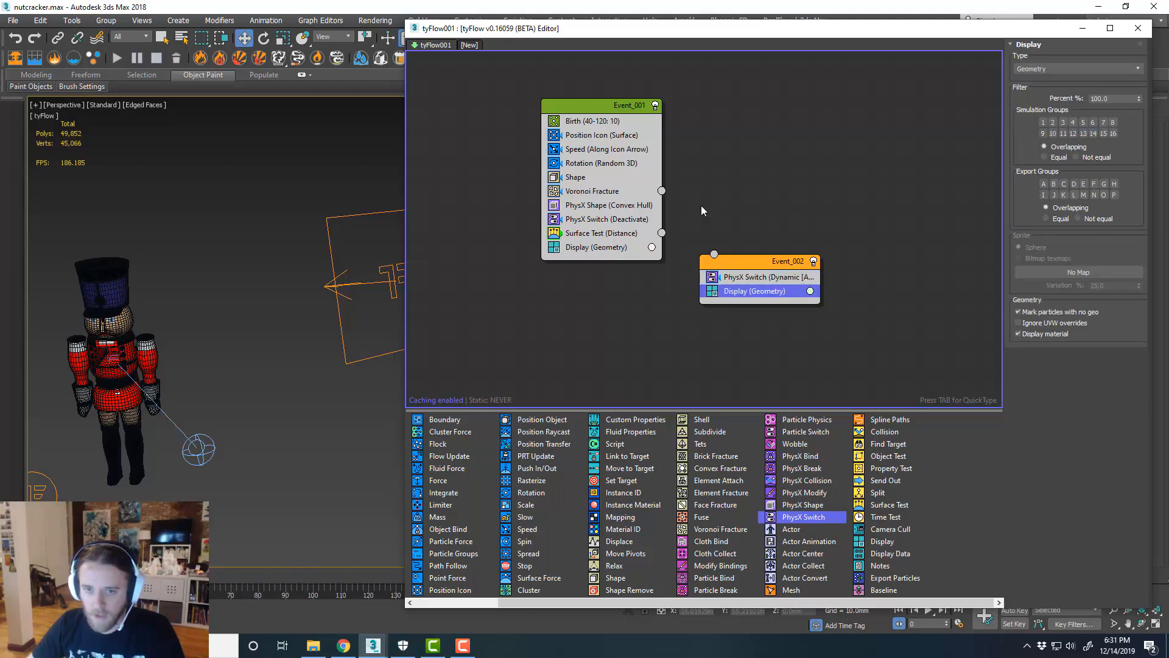
Connect the Surface Test output to Event_002, play the animation and bring the flow editor back into view
{"action": "left_click_drag", "start_coordinate": [663, 234], "coordinate": [714, 254]}
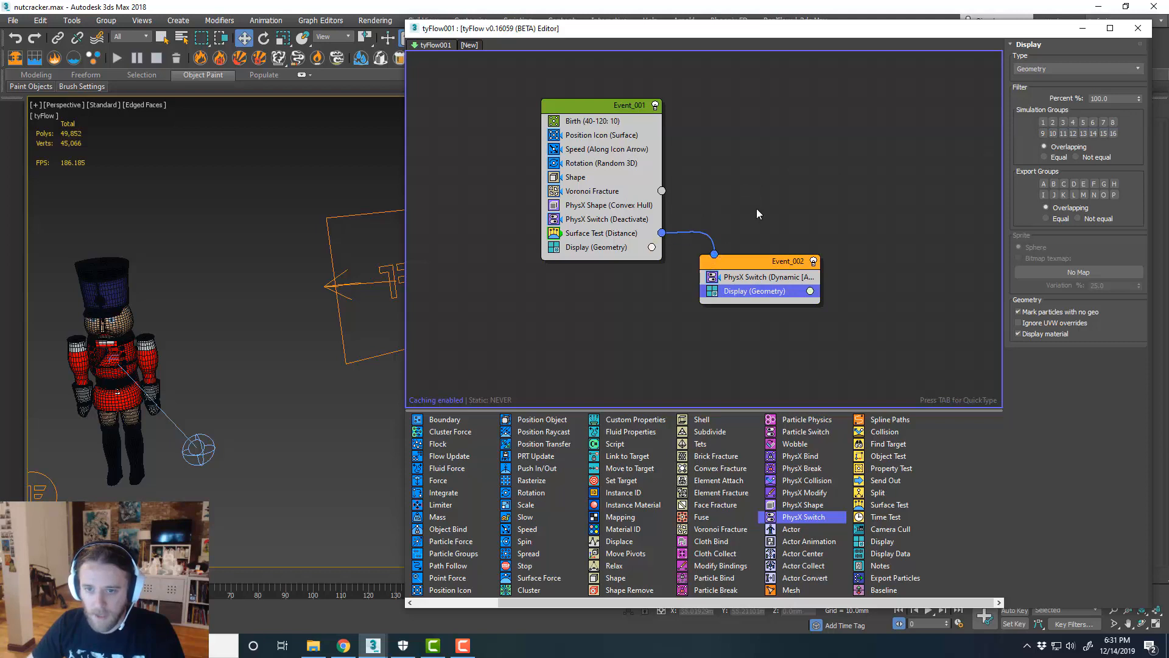
{"action": "left_click_drag", "start_coordinate": [707, 28], "coordinate": [794, 26]}
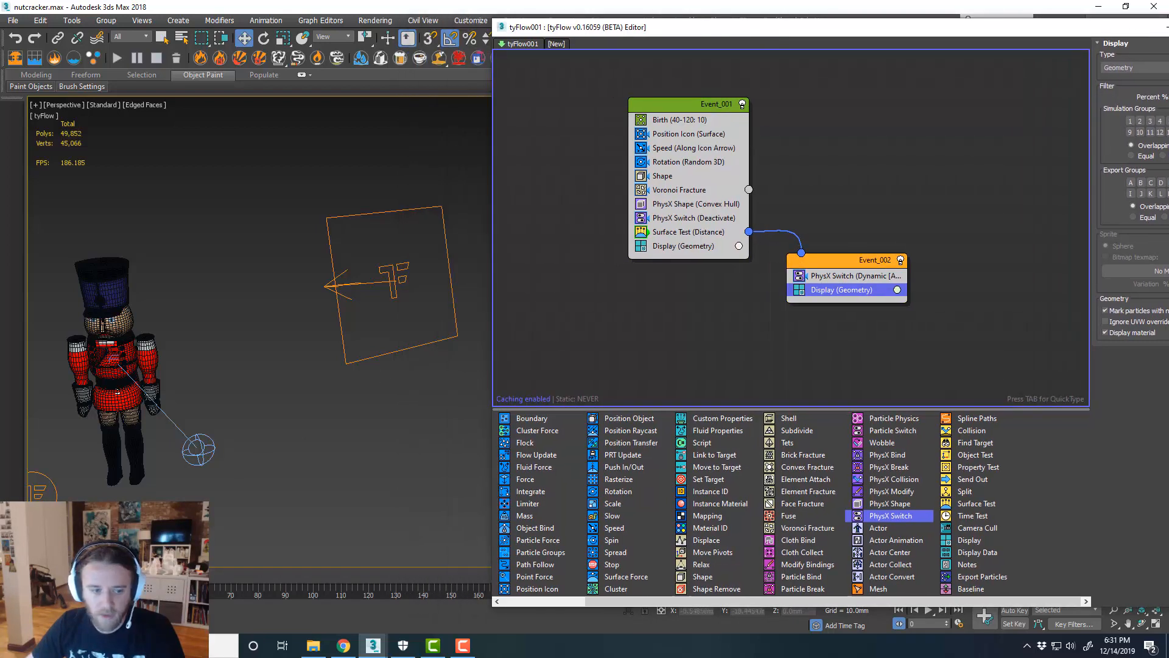
{"action": "key", "text": "/"}
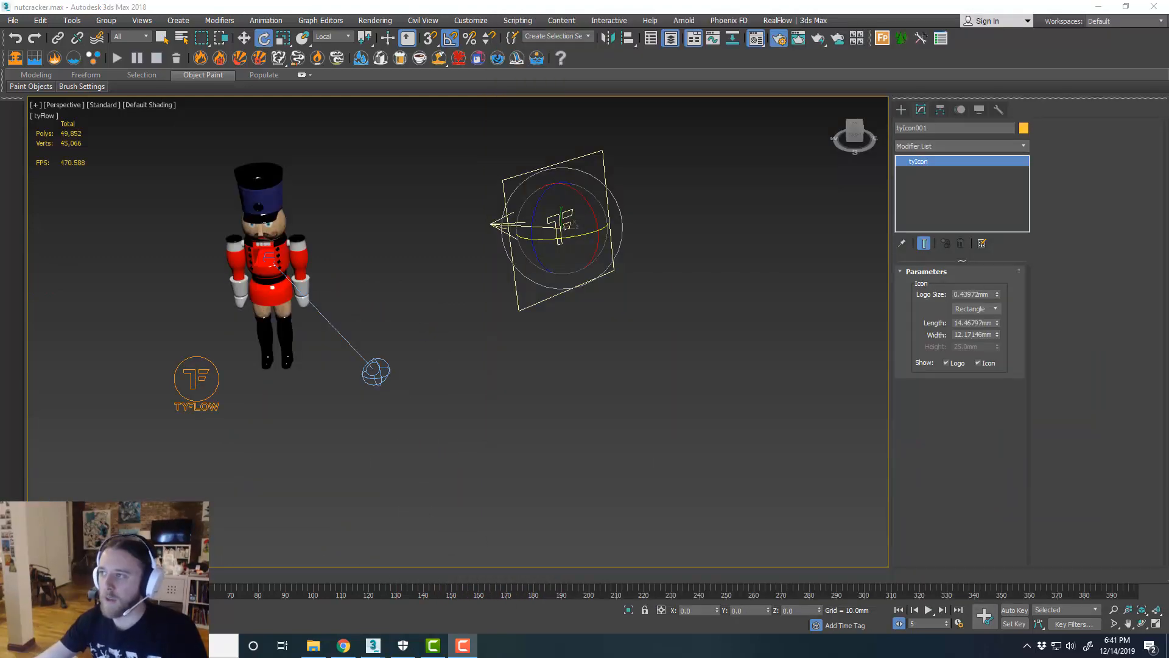
{"action": "left_click_drag", "start_coordinate": [1168, 73], "coordinate": [595, 37]}
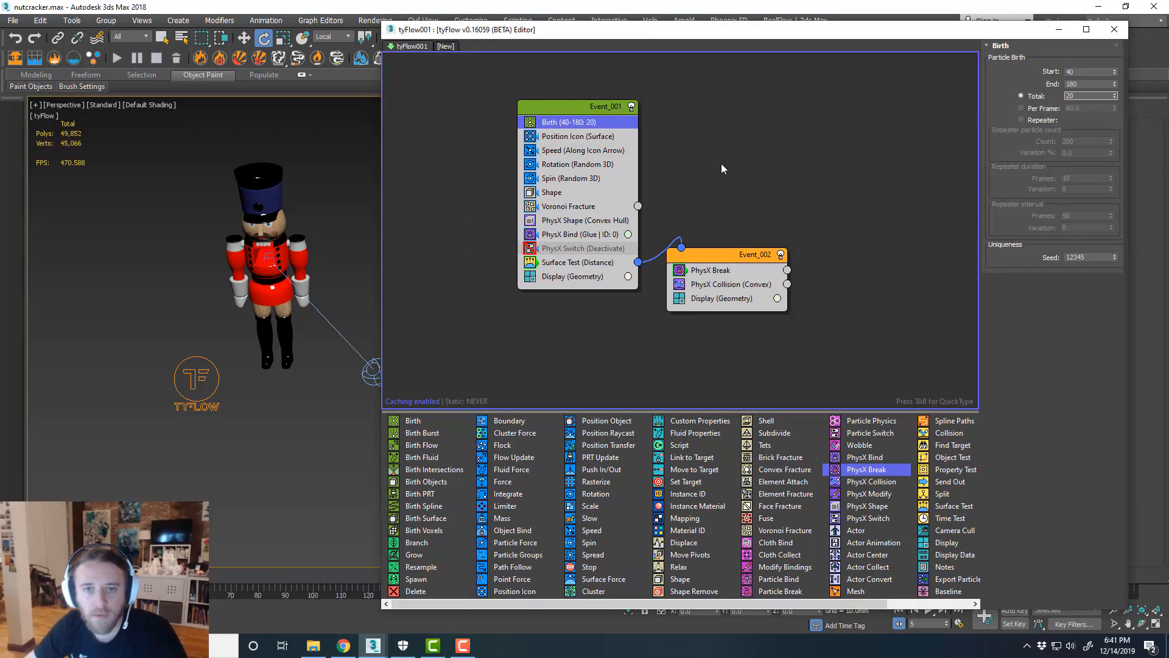
Review the settings of the Voronoi Fracture, PhysX Shape and PhysX Bind operators in Event_001
{"action": "left_click", "coordinate": [682, 178]}
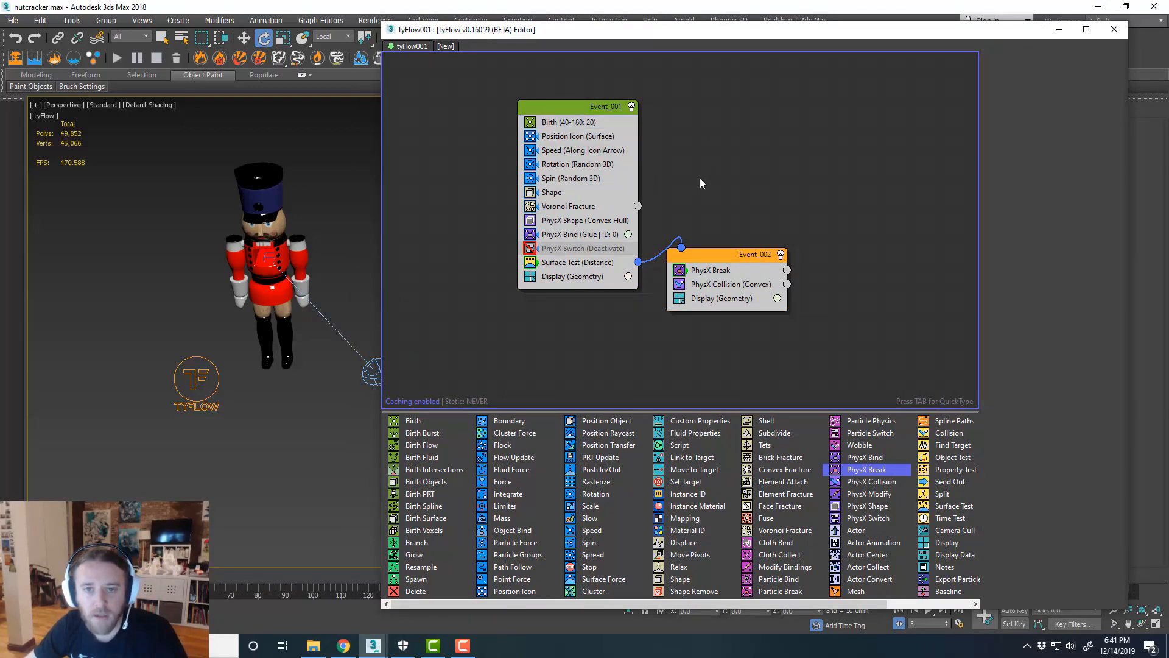
{"action": "left_click", "coordinate": [593, 208]}
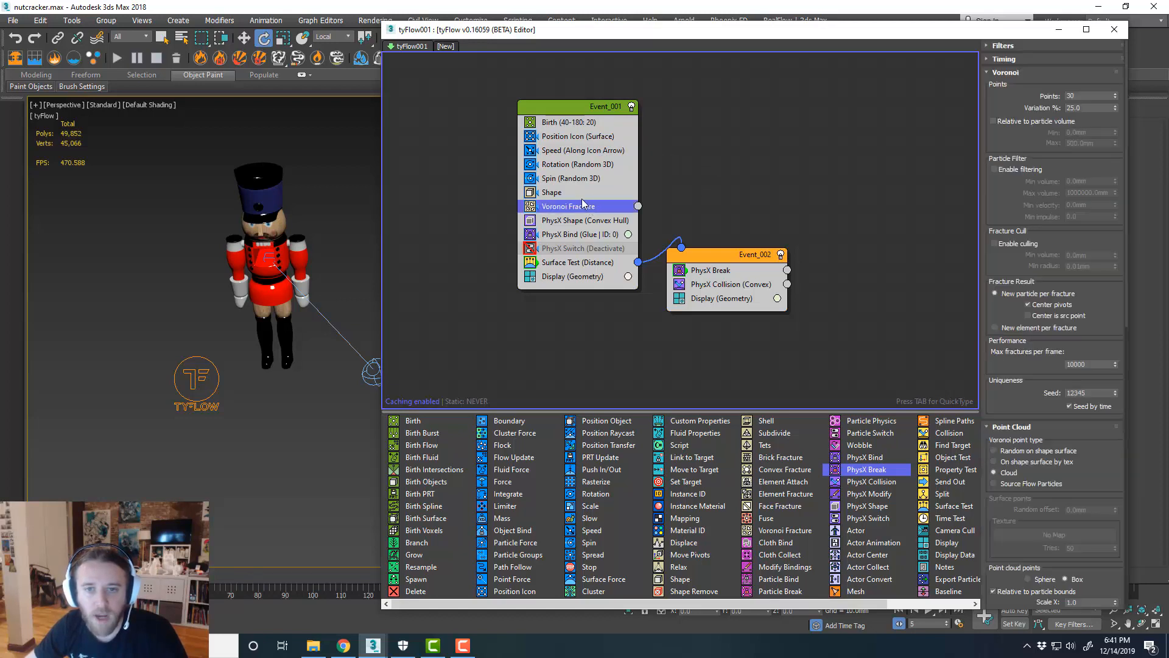
{"action": "left_click", "coordinate": [700, 213]}
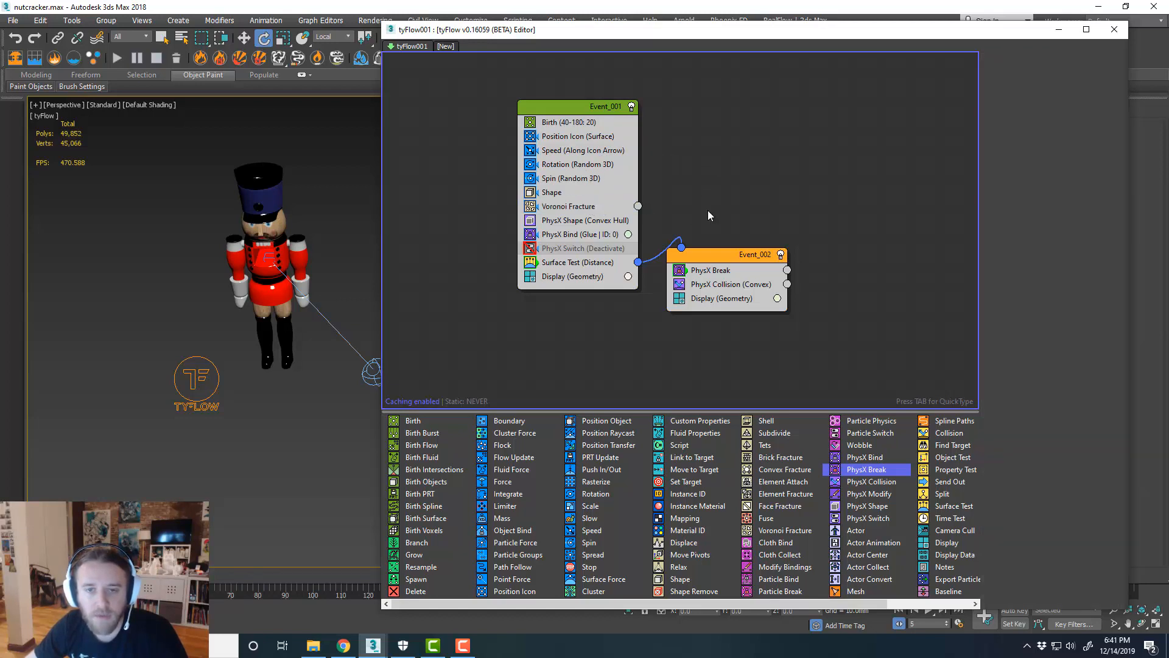
{"action": "left_click", "coordinate": [608, 225]}
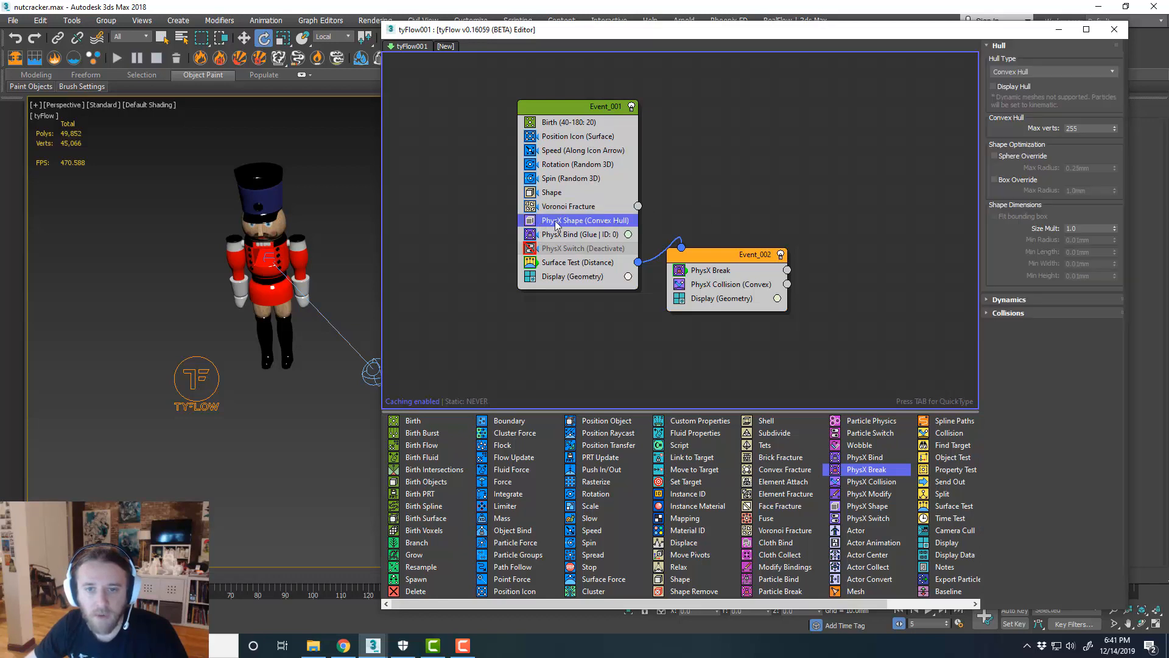
{"action": "left_click", "coordinate": [571, 236]}
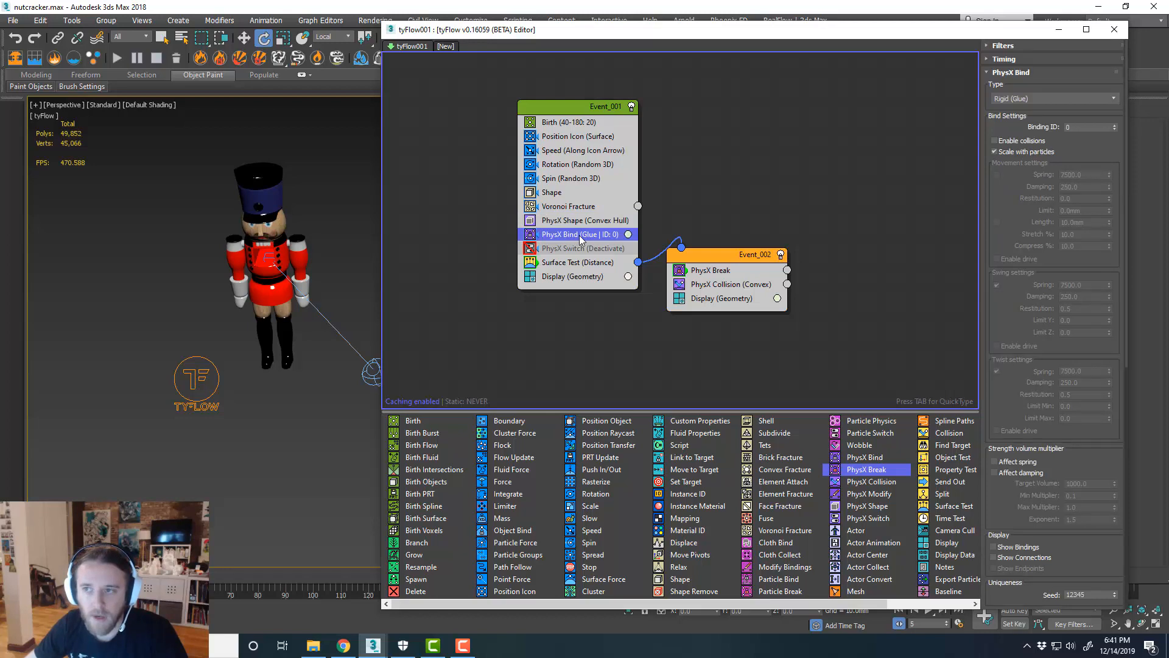
{"action": "mouse_move", "coordinate": [332, 296]}
{"action": "middle_mouse_down"}
{"action": "mouse_move", "coordinate": [295, 282]}
{"action": "mouse_move", "coordinate": [311, 287]}
{"action": "middle_mouse_up"}
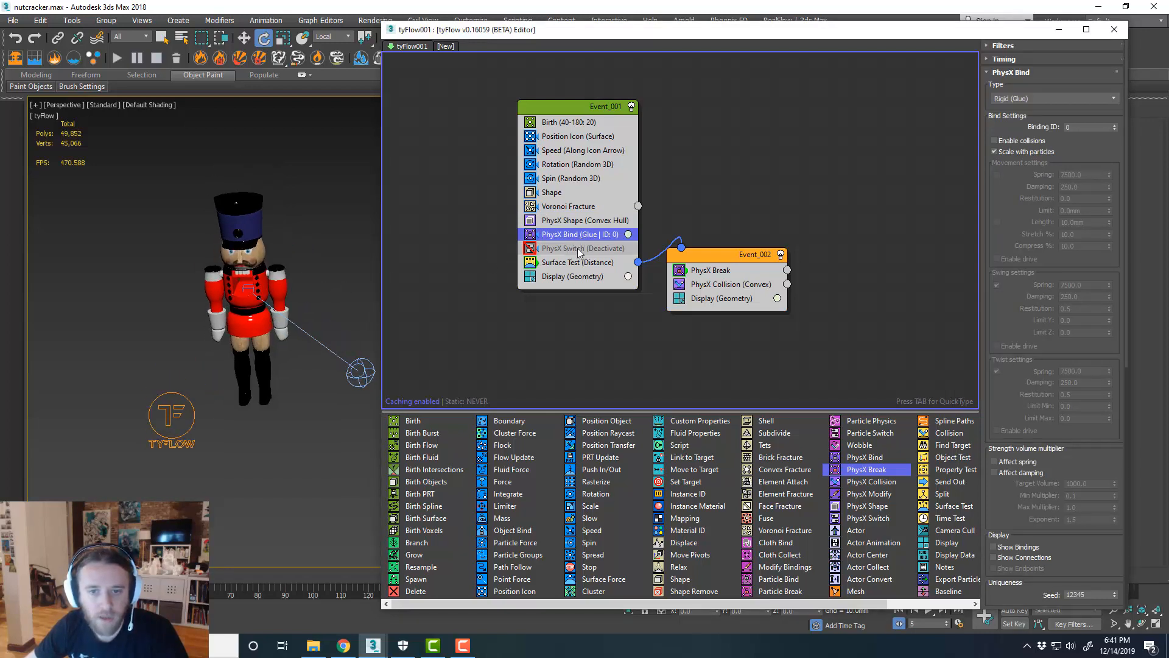
Delete the disabled PhysX Switch operator from Event_001 and review the Surface Test and PhysX Break settings
{"action": "right_click", "coordinate": [578, 248]}
{"action": "left_click", "coordinate": [625, 340]}
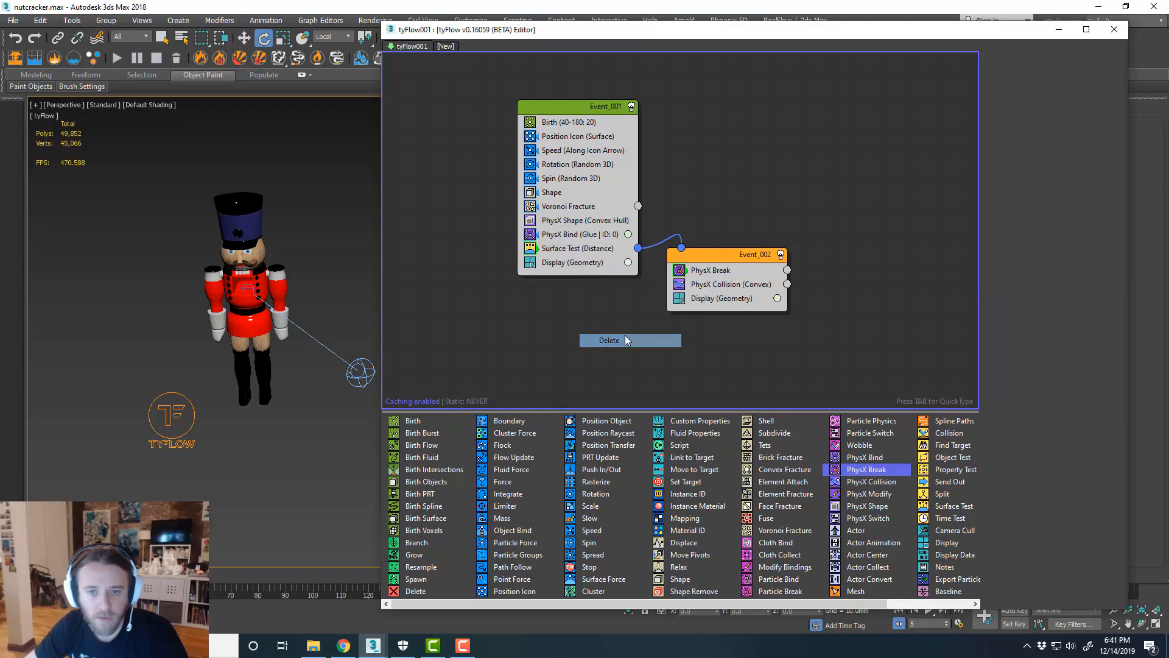
{"action": "left_click", "coordinate": [591, 249]}
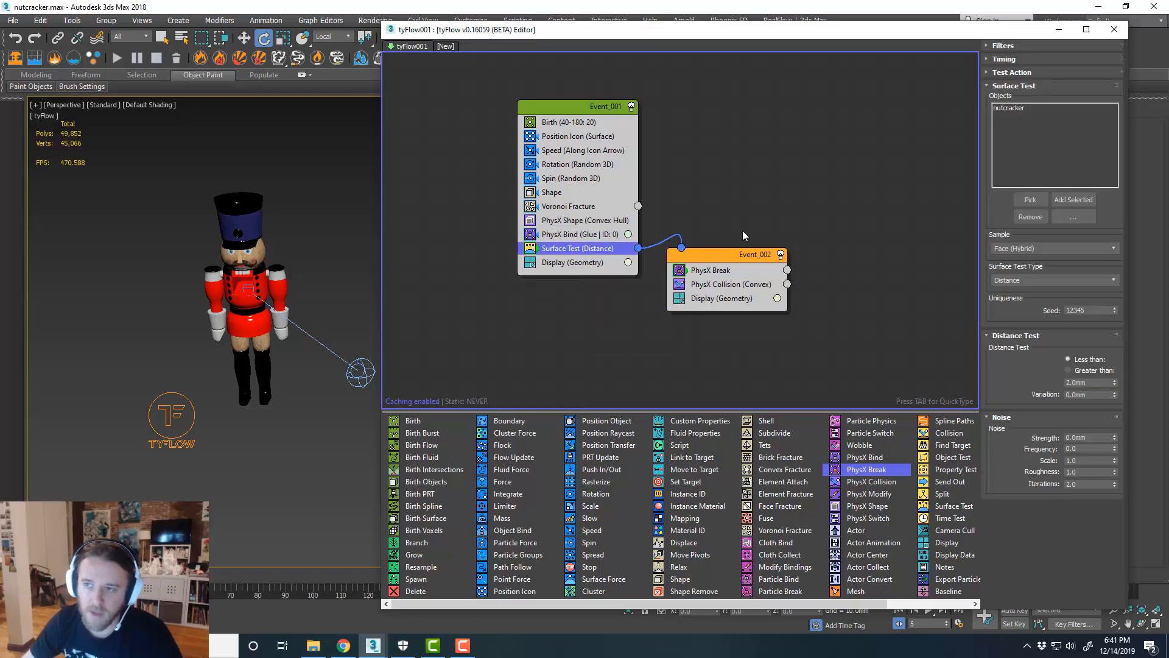
{"action": "left_click", "coordinate": [783, 269]}
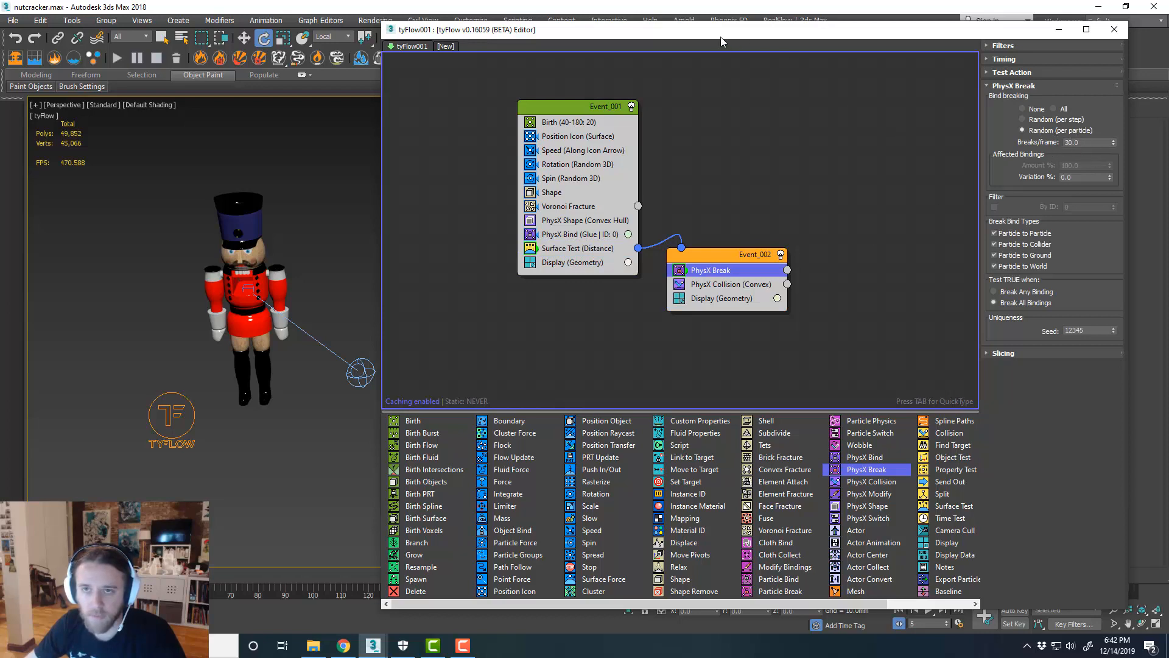
Move the flow editor clear of the viewport and run the simulation to about frame 210 in the Perspective view
{"action": "left_click_drag", "start_coordinate": [721, 42], "coordinate": [844, 38]}
{"action": "middle_click_drag", "start_coordinate": [373, 312], "coordinate": [370, 311]}
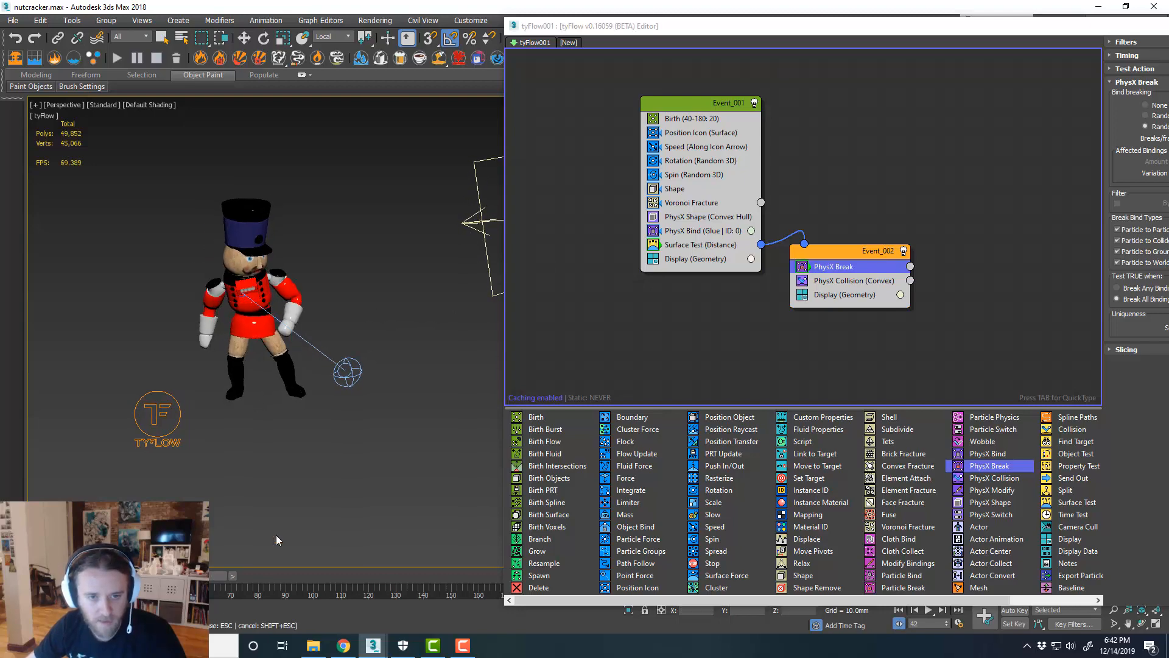
{"action": "left_click_drag", "start_coordinate": [725, 27], "coordinate": [1168, 67]}
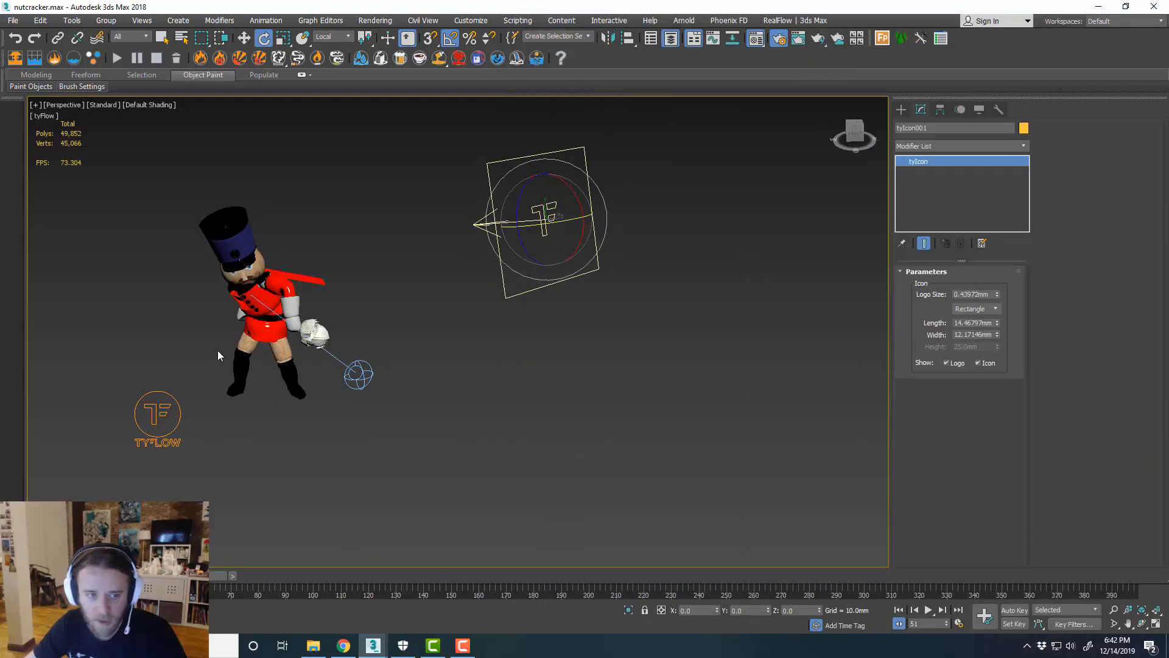
{"action": "scroll", "coordinate": [218, 351], "scroll_direction": "up", "scroll_amount": 4}
{"action": "middle_click_drag", "start_coordinate": [218, 352], "coordinate": [406, 425]}
{"action": "left_click_drag", "start_coordinate": [204, 576], "coordinate": [628, 621]}
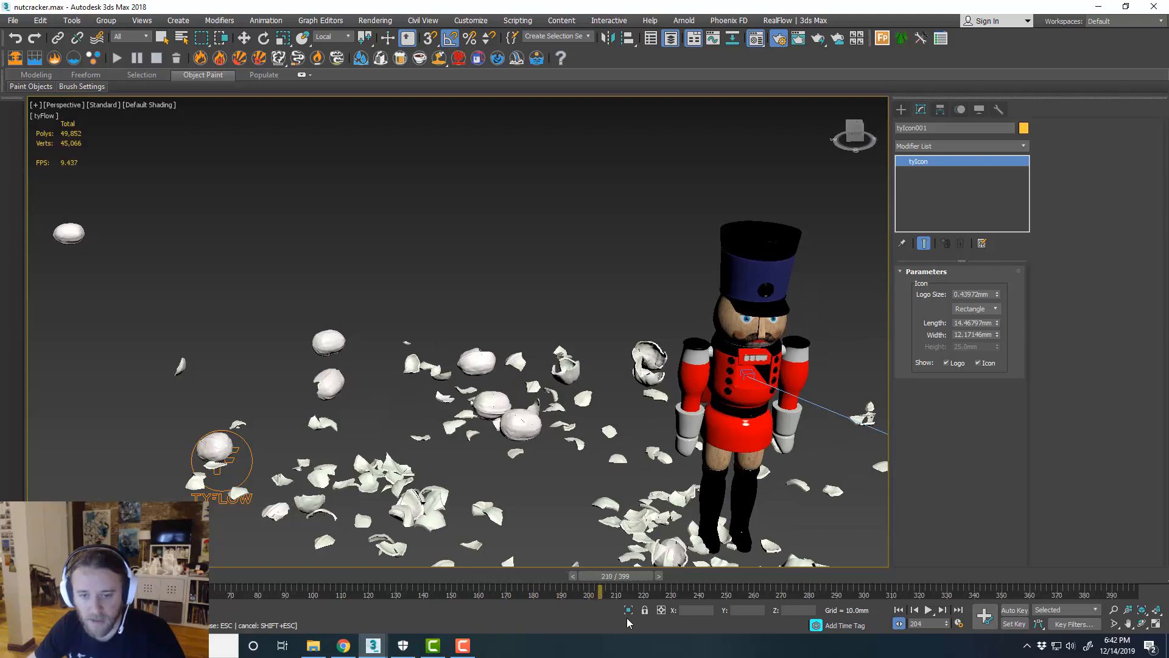
Maximize the PStormCamera_001 view and scrub back through the animation to check the walnut breakage from the camera
{"action": "middle_click_drag", "start_coordinate": [633, 548], "coordinate": [499, 416]}
{"action": "scroll", "coordinate": [502, 425], "scroll_direction": "down", "scroll_amount": 4}
{"action": "key", "text": "alt+w"}
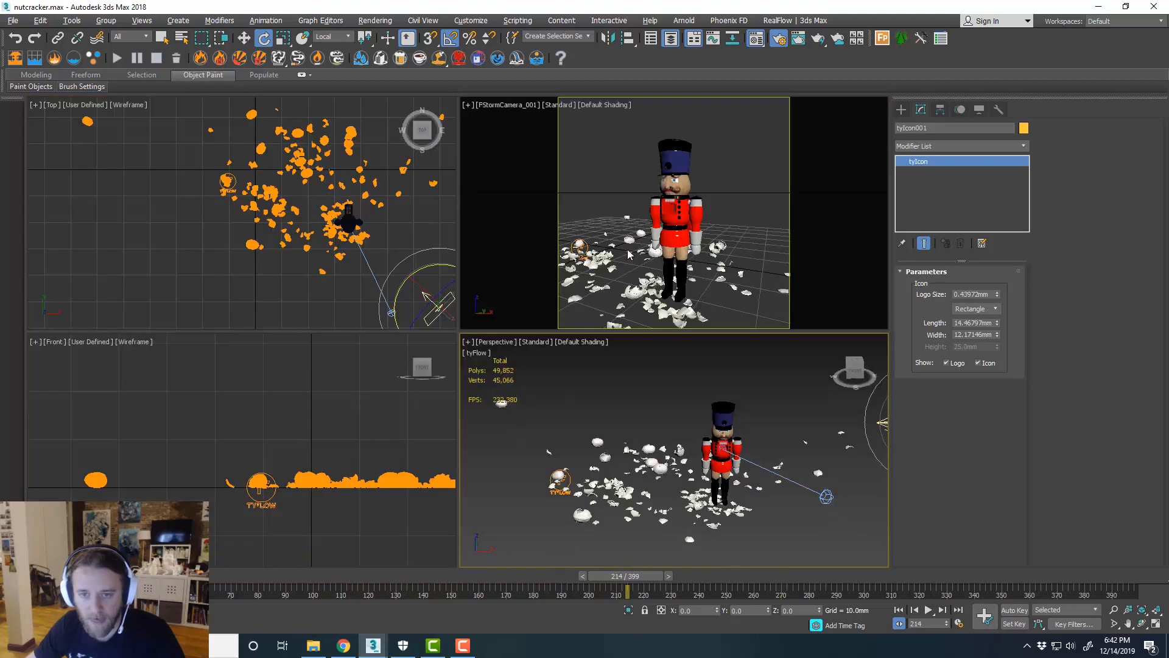
{"action": "middle_click", "coordinate": [633, 244]}
{"action": "key", "text": "alt+w"}
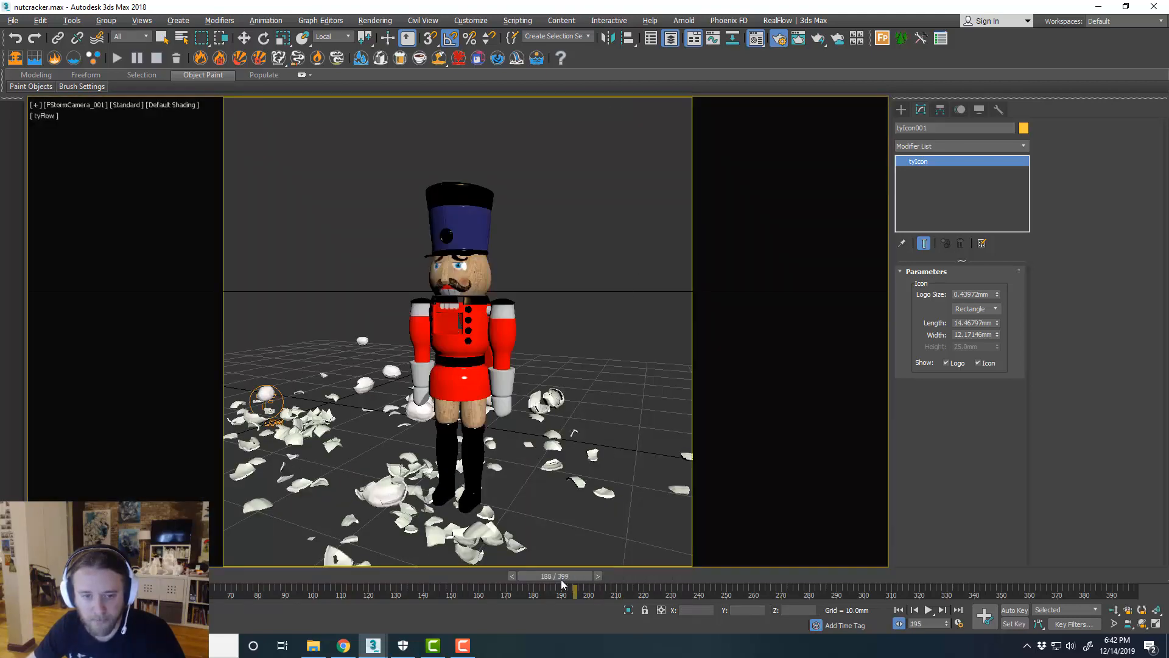
{"action": "left_click_drag", "start_coordinate": [561, 581], "coordinate": [98, 574]}
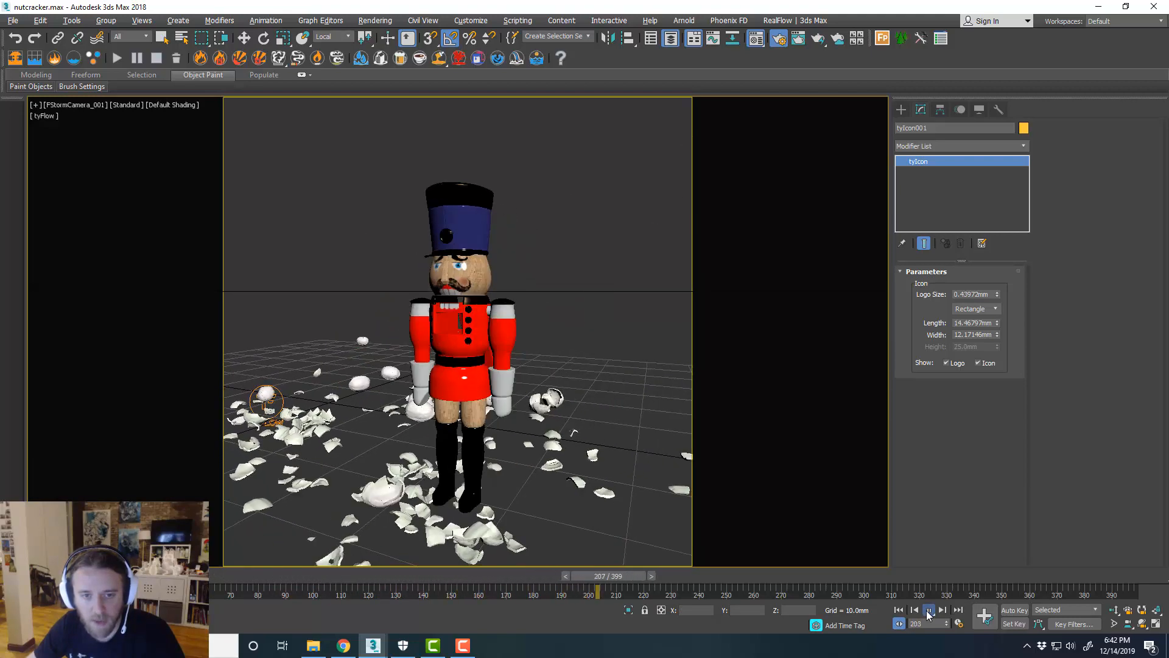
Rewind to frame 0 and return to the maximized Perspective view framing the nutcracker and the emitter icon
{"action": "left_click_drag", "start_coordinate": [584, 576], "coordinate": [48, 568]}
{"action": "key", "text": "e"}
{"action": "key", "text": "alt+w"}
{"action": "middle_click", "coordinate": [645, 418]}
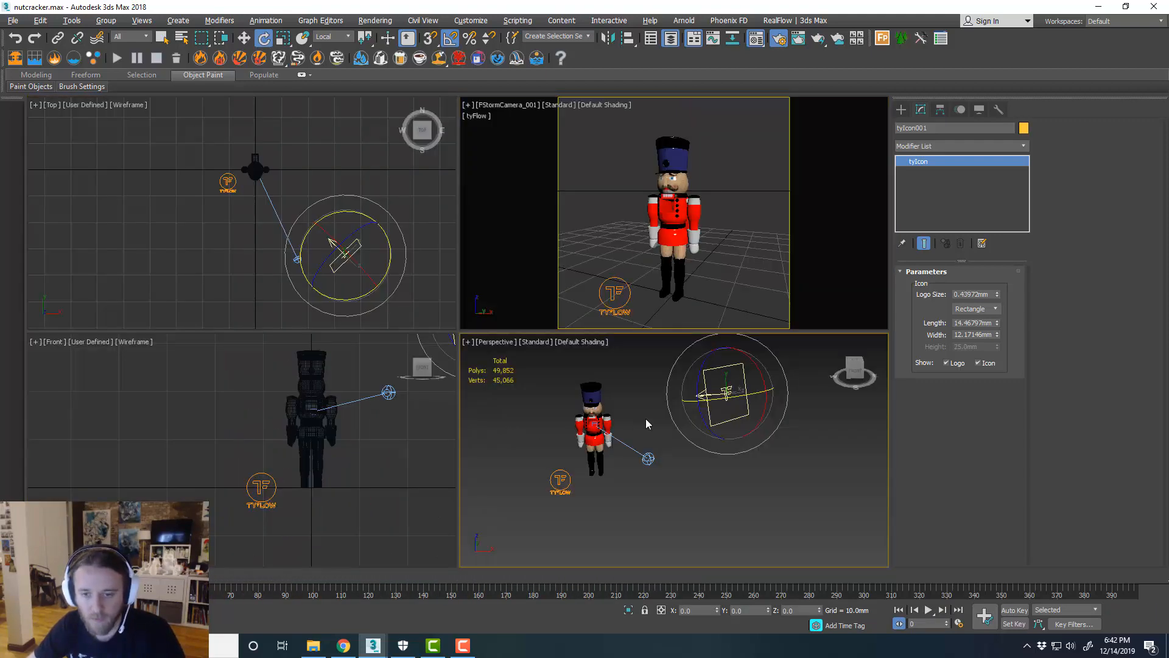
{"action": "key", "text": "alt+w"}
{"action": "middle_click_drag", "start_coordinate": [543, 336], "coordinate": [601, 394]}
{"action": "scroll", "coordinate": [488, 314], "scroll_direction": "up", "scroll_amount": 3}
{"action": "middle_click_drag", "start_coordinate": [583, 348], "coordinate": [590, 339]}
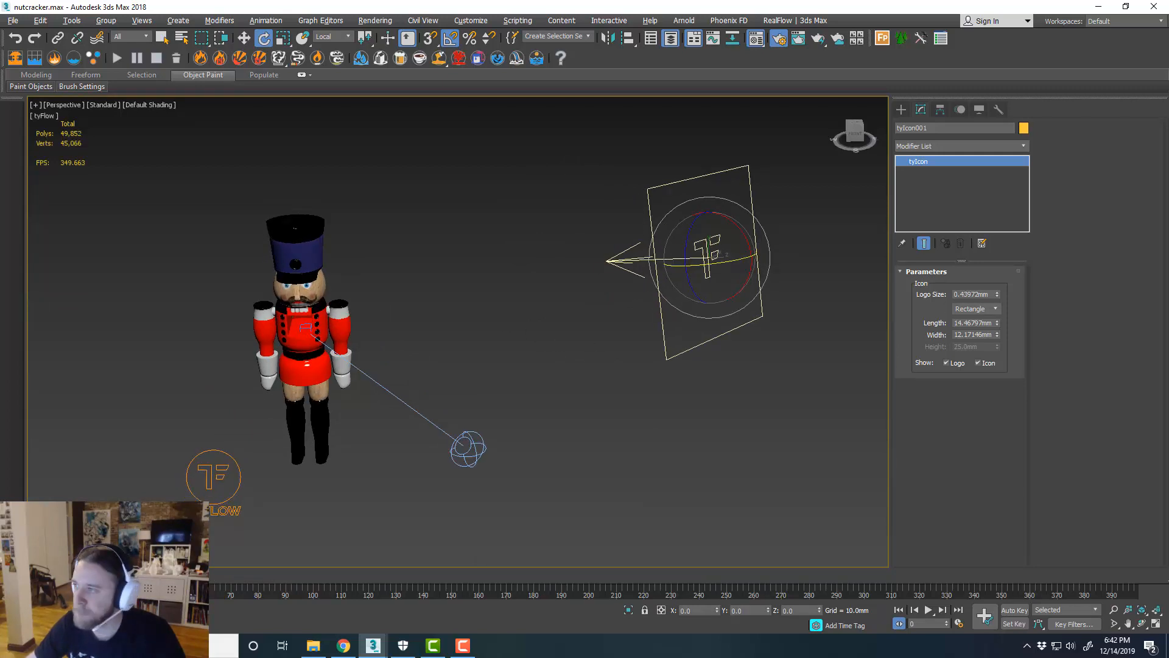
Bring the flow editor back and open the Speed operator's magnitude for editing
{"action": "left_click_drag", "start_coordinate": [1168, 100], "coordinate": [702, 72]}
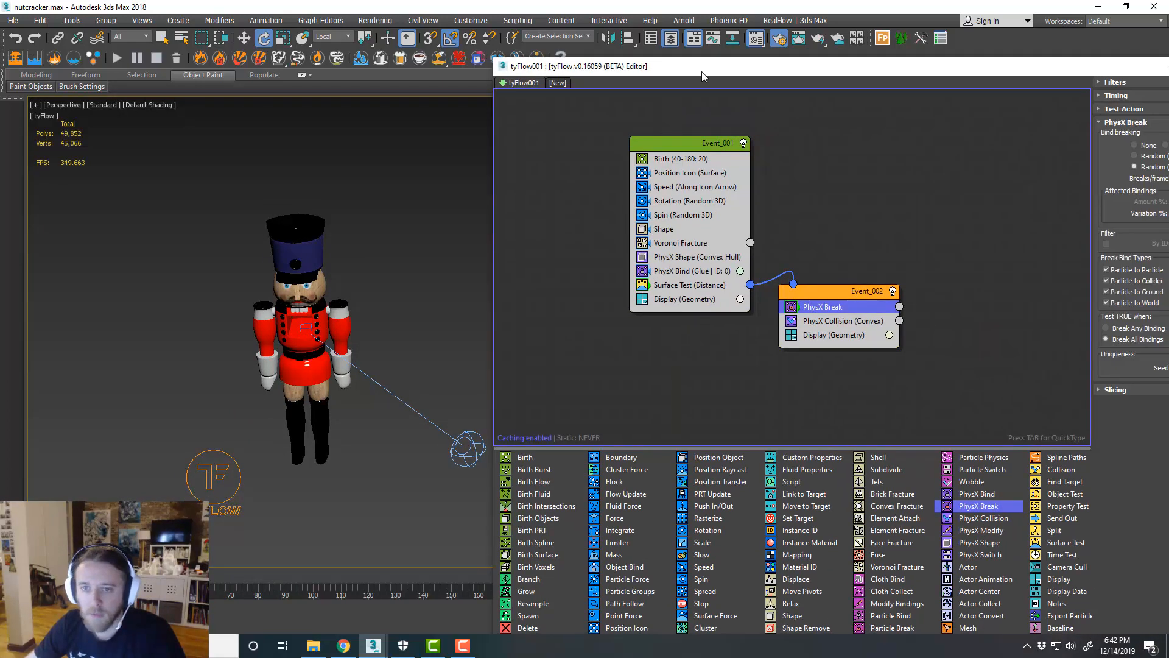
{"action": "left_click", "coordinate": [691, 189]}
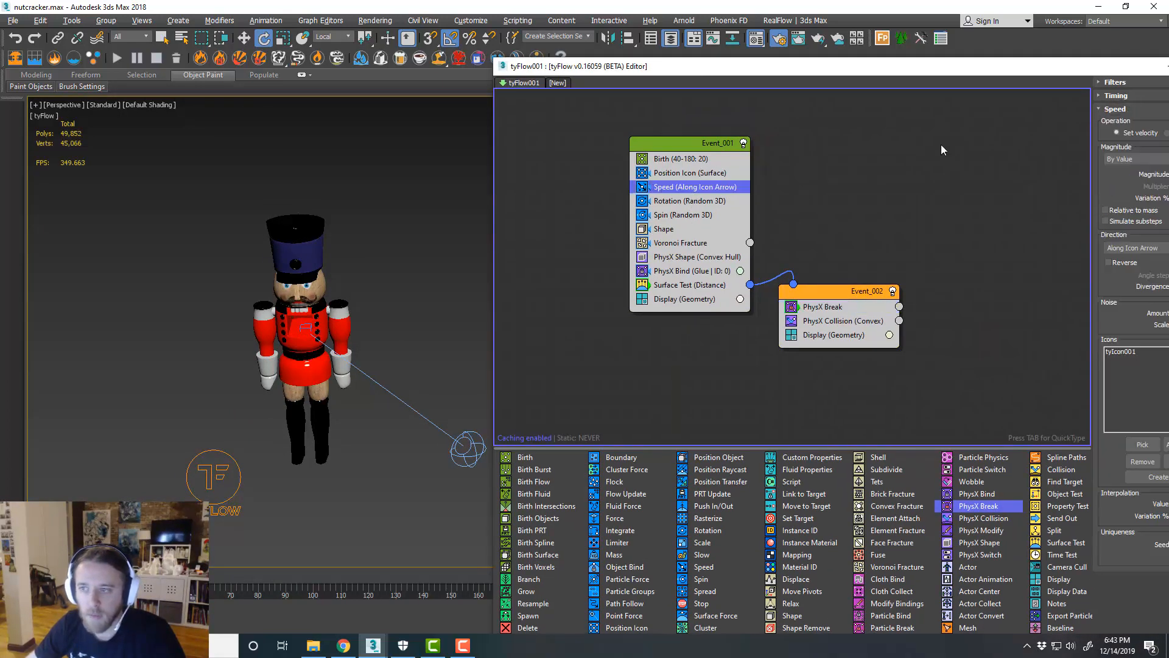
{"action": "left_click_drag", "start_coordinate": [987, 69], "coordinate": [855, 48]}
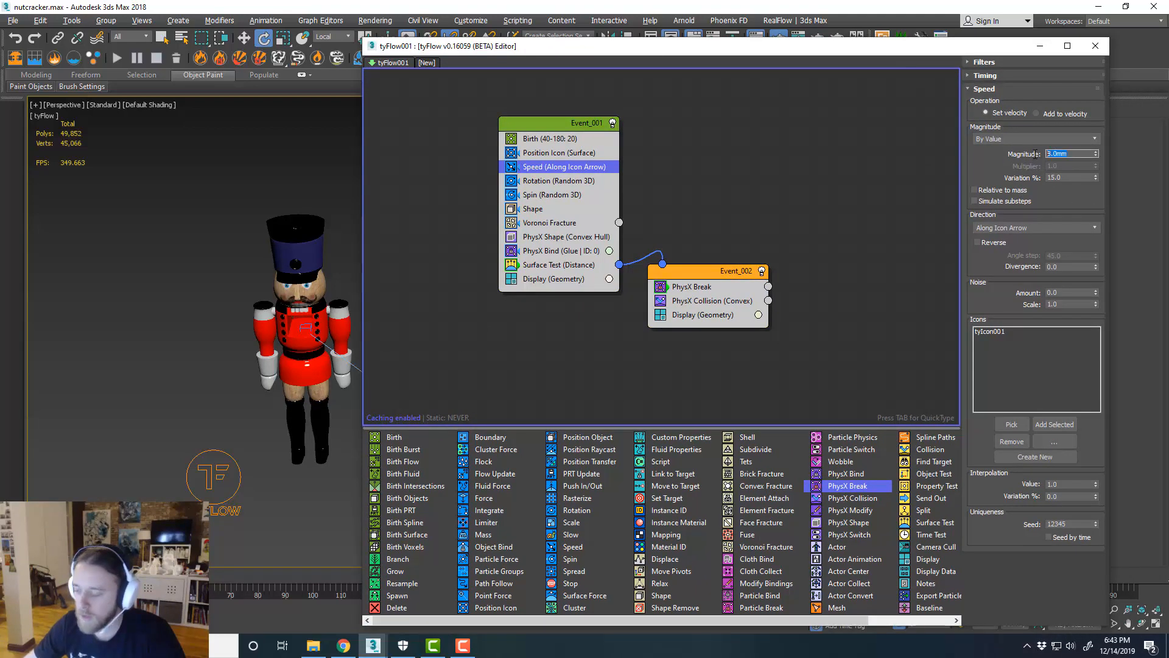
{"action": "left_click_drag", "start_coordinate": [804, 52], "coordinate": [1168, 79]}
Rotate the emitter icon tyIcon001 by 10 degrees about its local X axis to tilt its arrow upward
{"action": "middle_click_drag", "start_coordinate": [743, 260], "coordinate": [566, 271], "text": "alt"}
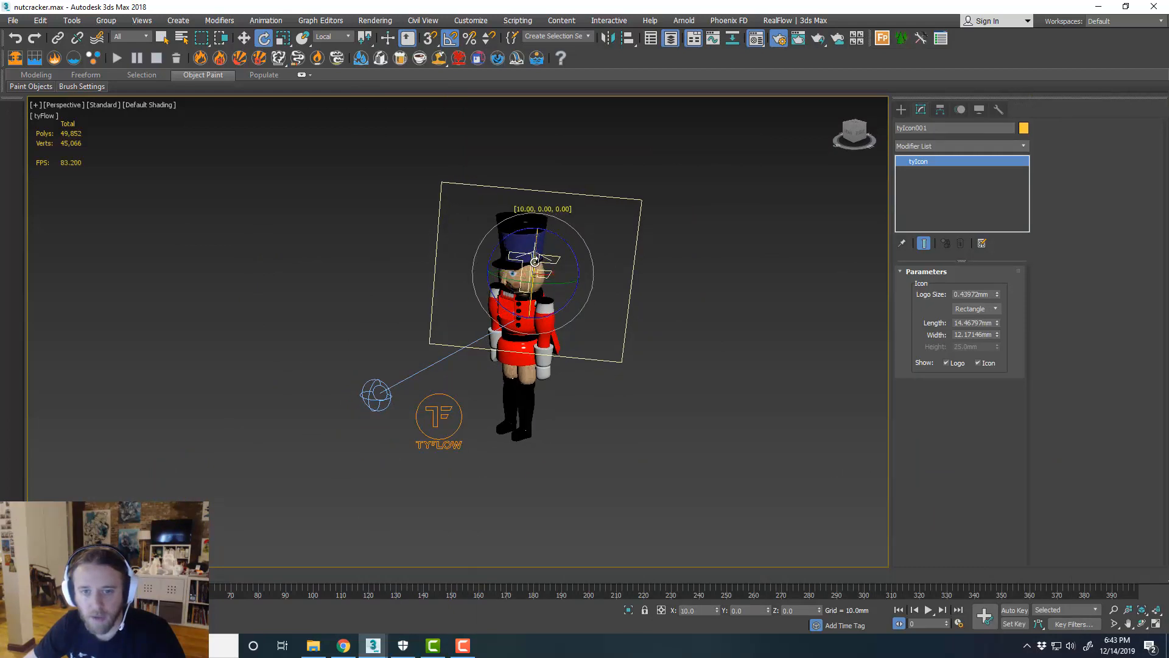
{"action": "left_click_drag", "start_coordinate": [535, 262], "coordinate": [535, 263]}
{"action": "middle_click_drag", "start_coordinate": [537, 265], "coordinate": [716, 294], "text": "alt"}
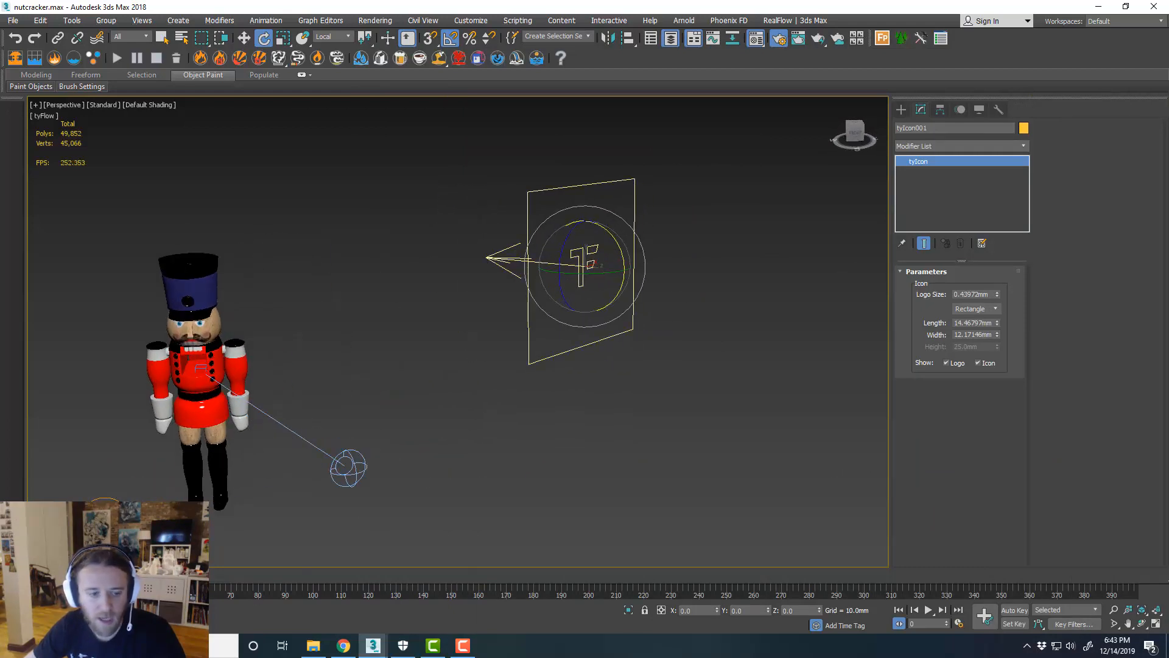
Run the simulation to frame 187 in the Perspective view and switch to the maximized PStormCamera_001 view
{"action": "left_click_drag", "start_coordinate": [121, 572], "coordinate": [563, 589]}
{"action": "middle_click_drag", "start_coordinate": [685, 450], "coordinate": [641, 352]}
{"action": "key", "text": "alt+w"}
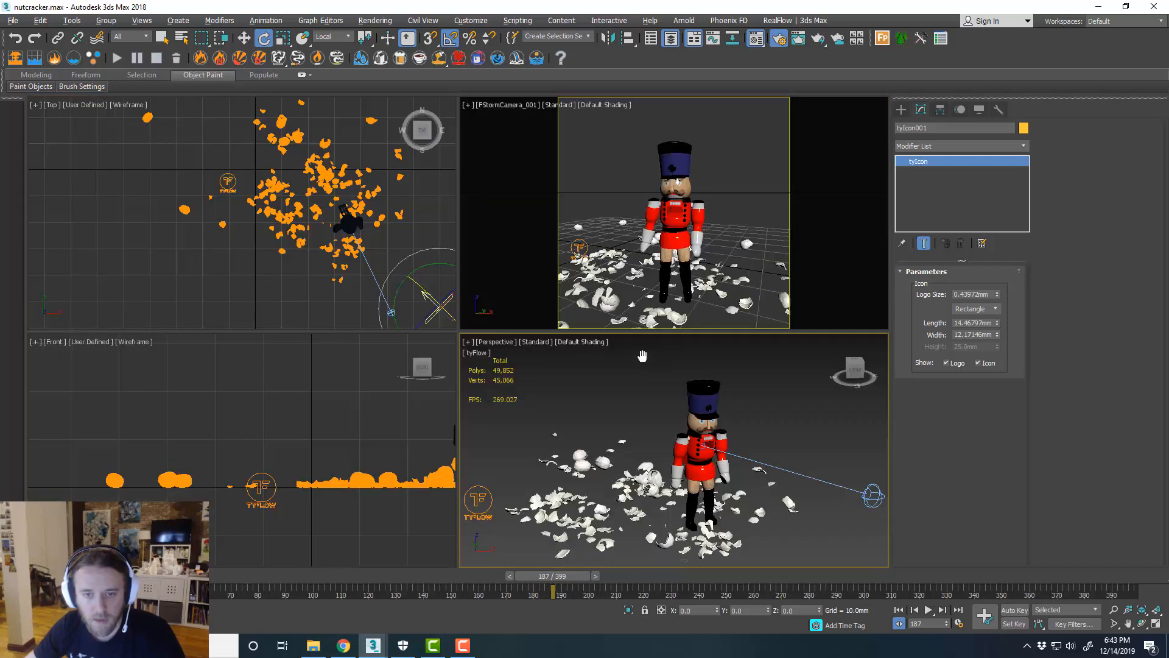
{"action": "right_click", "coordinate": [632, 301]}
{"action": "key", "text": "alt+w"}
Rewind and replay the walnut simulation through the camera, stopping the playback at frame 214
{"action": "left_click_drag", "start_coordinate": [561, 577], "coordinate": [174, 567]}
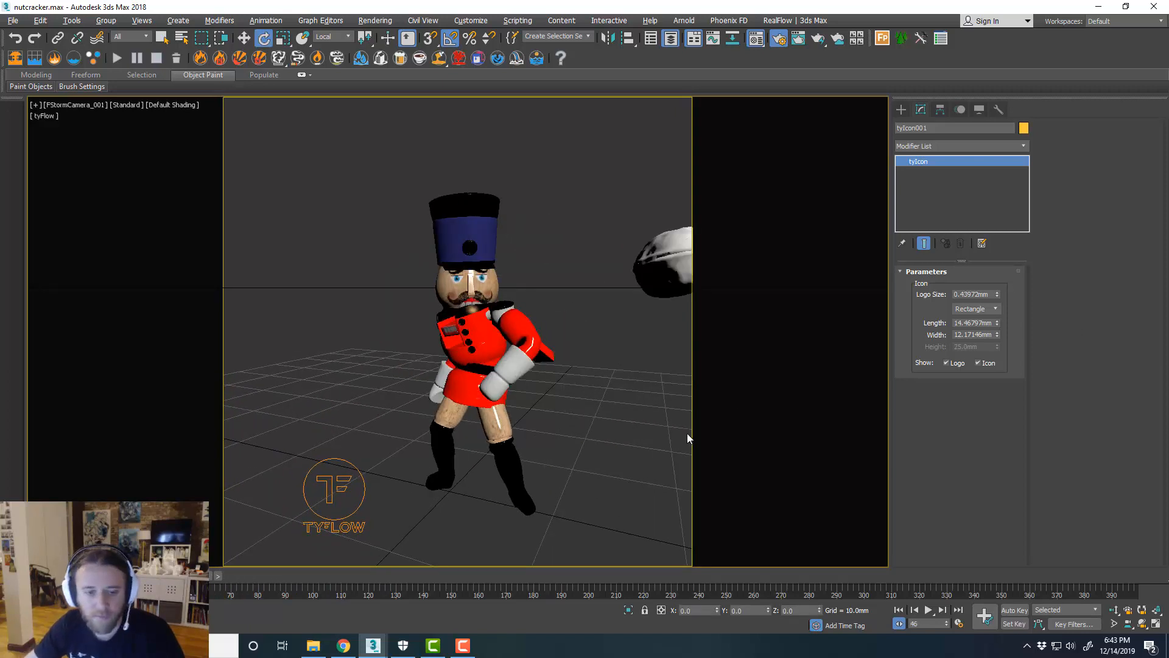
{"action": "left_click_drag", "start_coordinate": [174, 567], "coordinate": [12, 578]}
{"action": "key", "text": "e"}
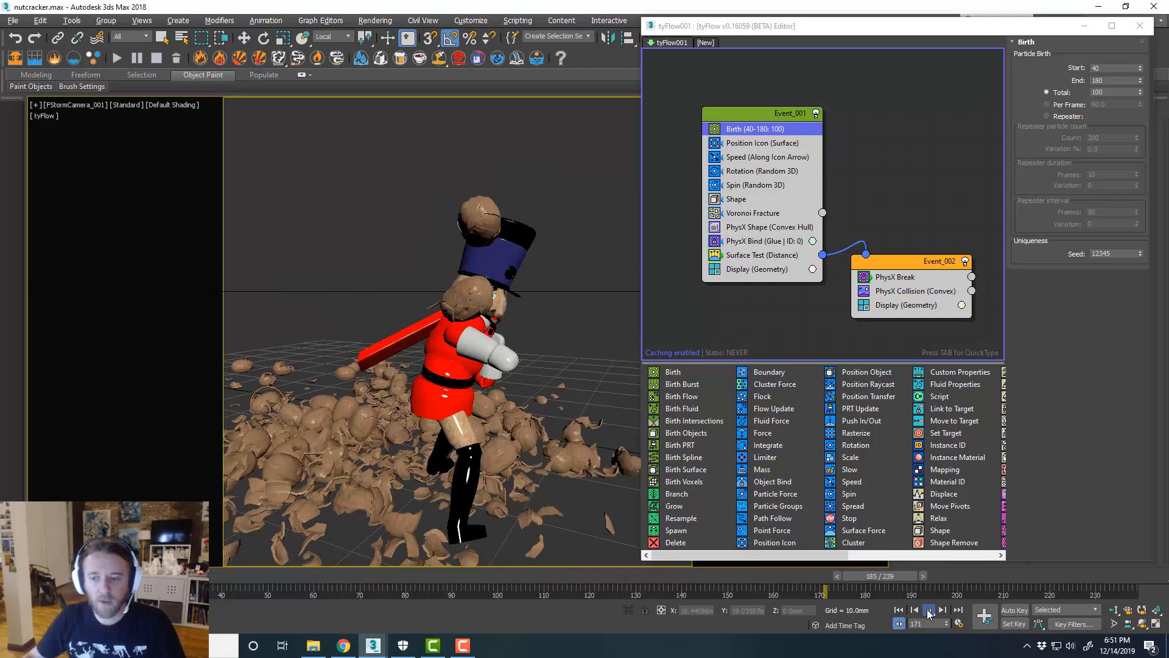
{"action": "left_click", "coordinate": [929, 609]}
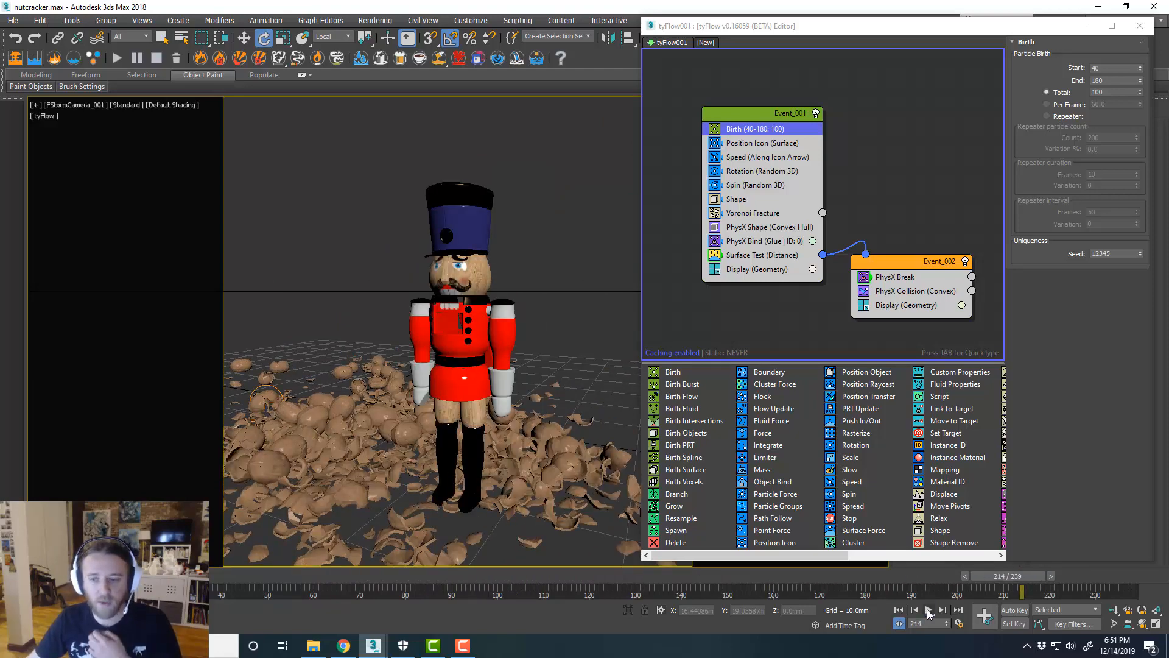